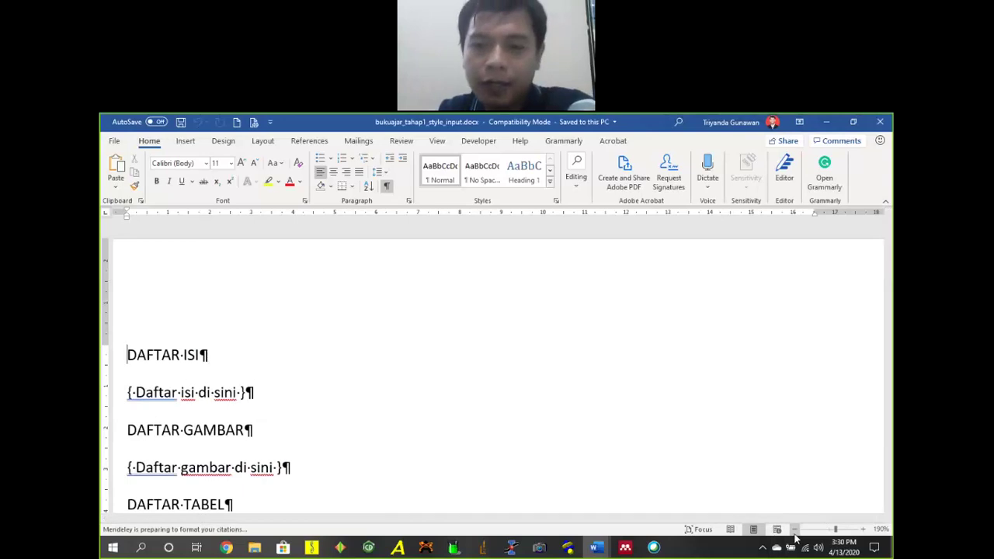
Zoom out slightly and add a Cover line above DAFTAR ISI.
{"action": "left_click", "coordinate": [794, 528]}
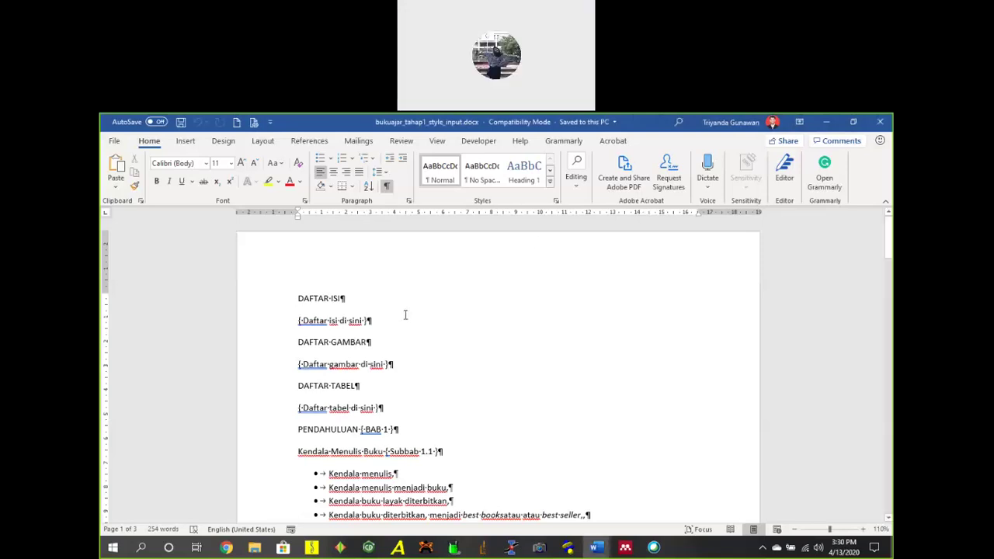
{"action": "left_click", "coordinate": [298, 300]}
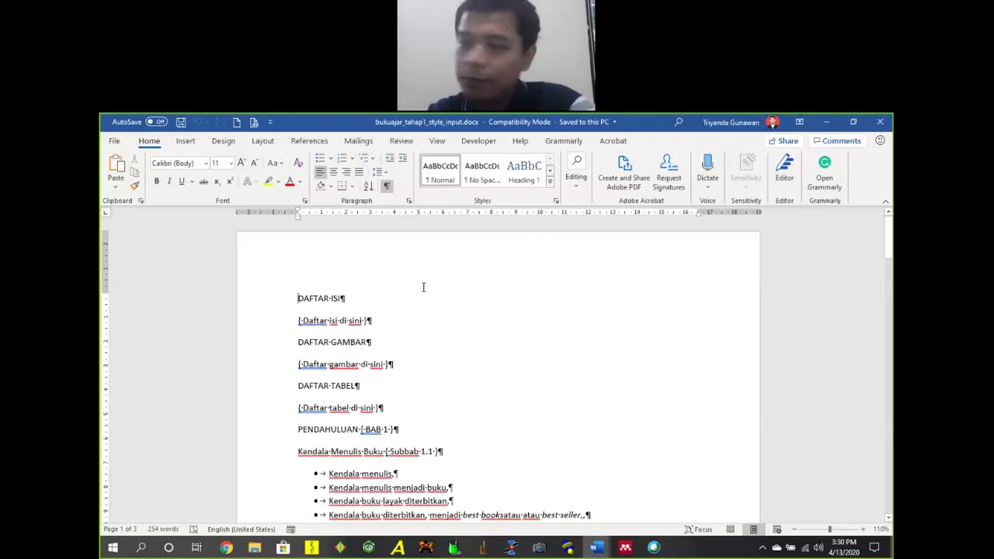
{"action": "key", "text": "Return"}
{"action": "key", "text": "Up"}
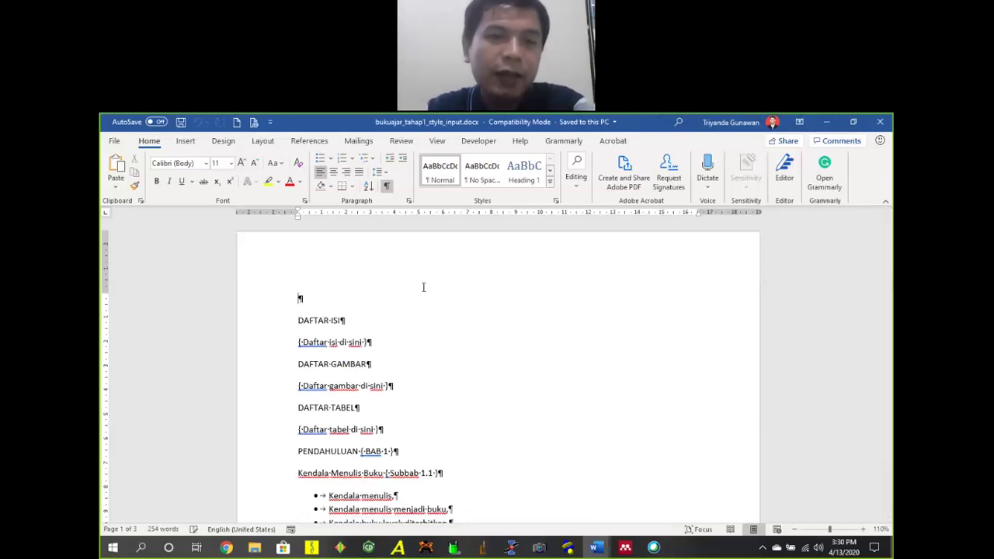
{"action": "type", "text": "Cob"}
{"action": "type", "text": "er"}
{"action": "key", "text": "BackSpace"}
{"action": "key", "text": "BackSpace"}
{"action": "key", "text": "BackSpace"}
{"action": "type", "text": "ver"}
{"action": "key", "text": "shift+Return"}
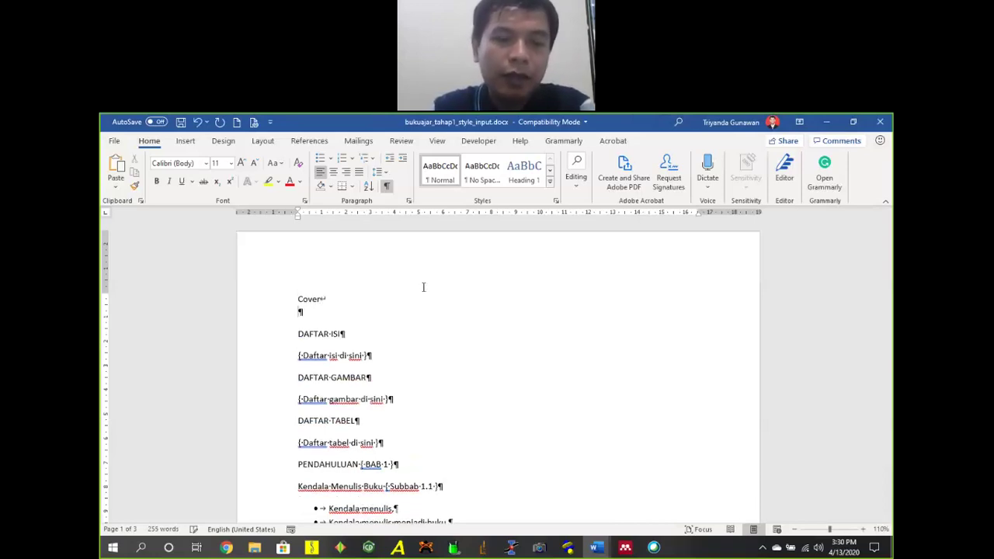
{"action": "key", "text": "BackSpace"}
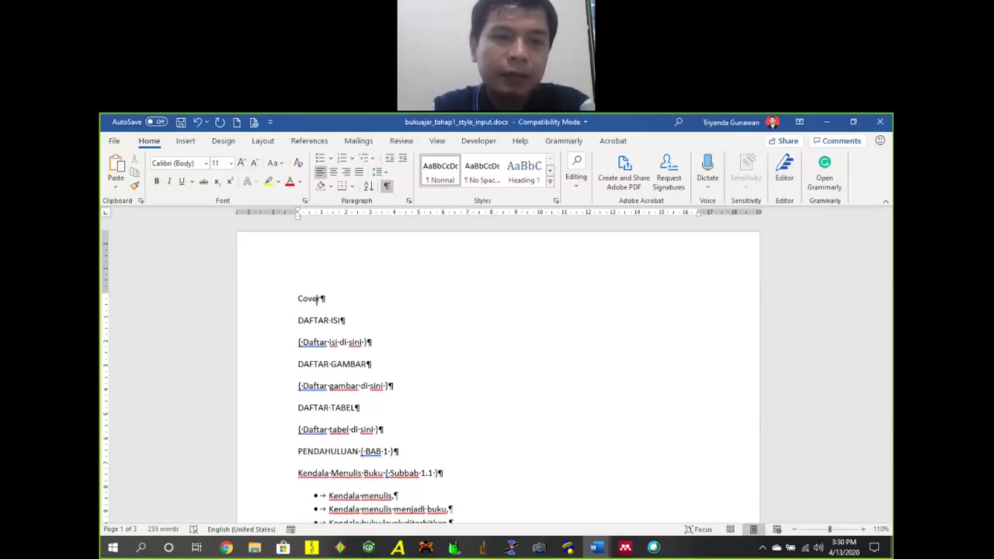
{"action": "key", "text": "Return"}
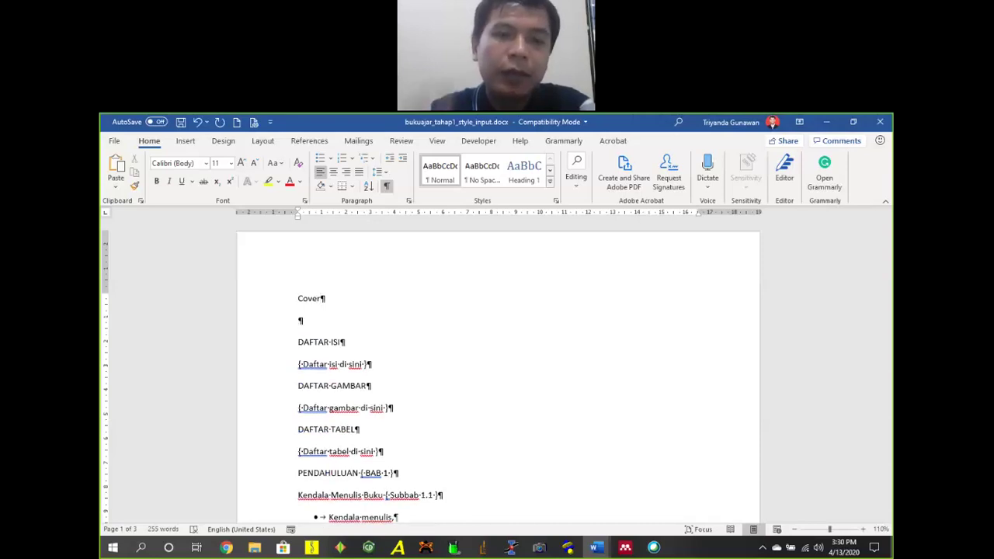
Add Lembar Pengesahan, Abstrak and Abstract as separate lines below Cover.
{"action": "type", "text": "Le"}
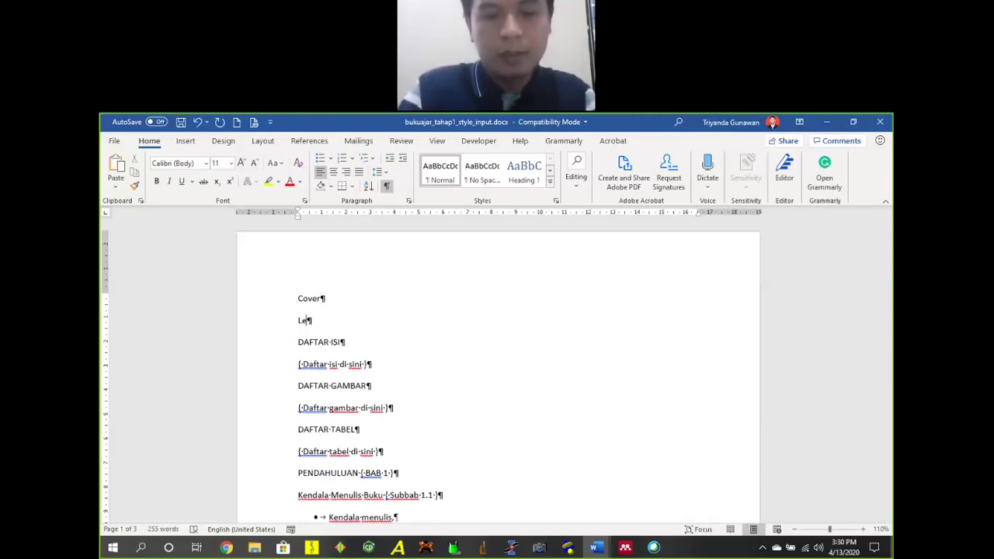
{"action": "type", "text": "mbar Pengesa"}
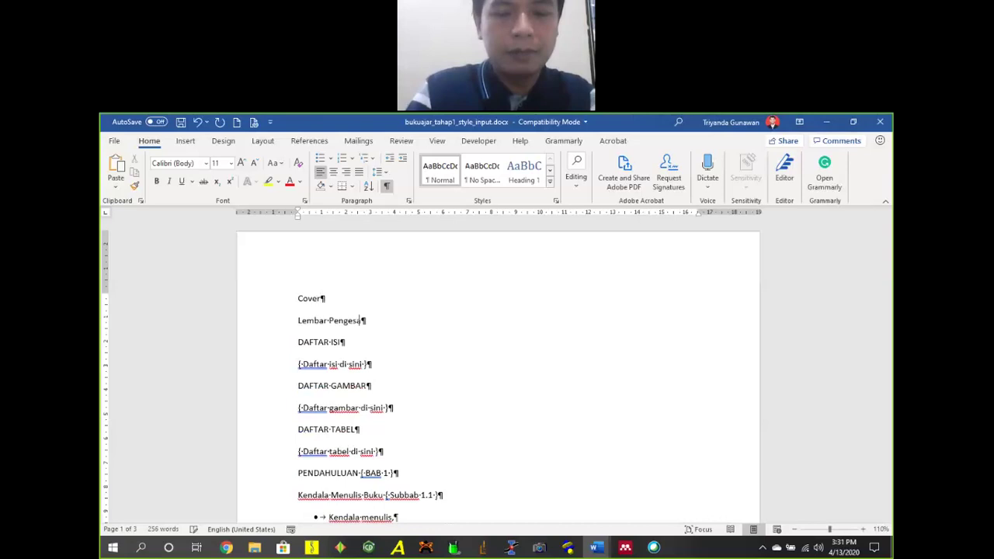
{"action": "type", "text": "han"}
{"action": "key", "text": "Return"}
{"action": "type", "text": "Abstrak"}
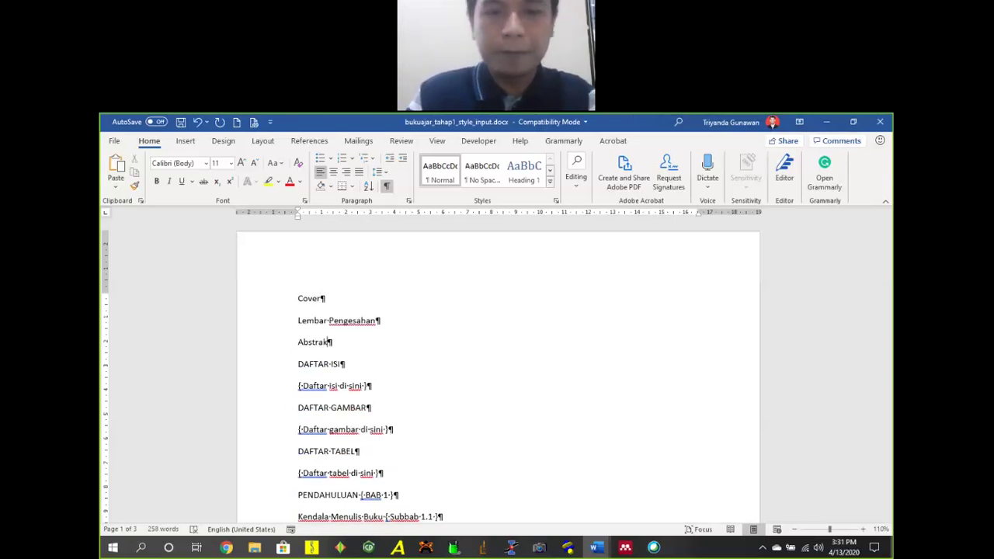
{"action": "key", "text": "Return"}
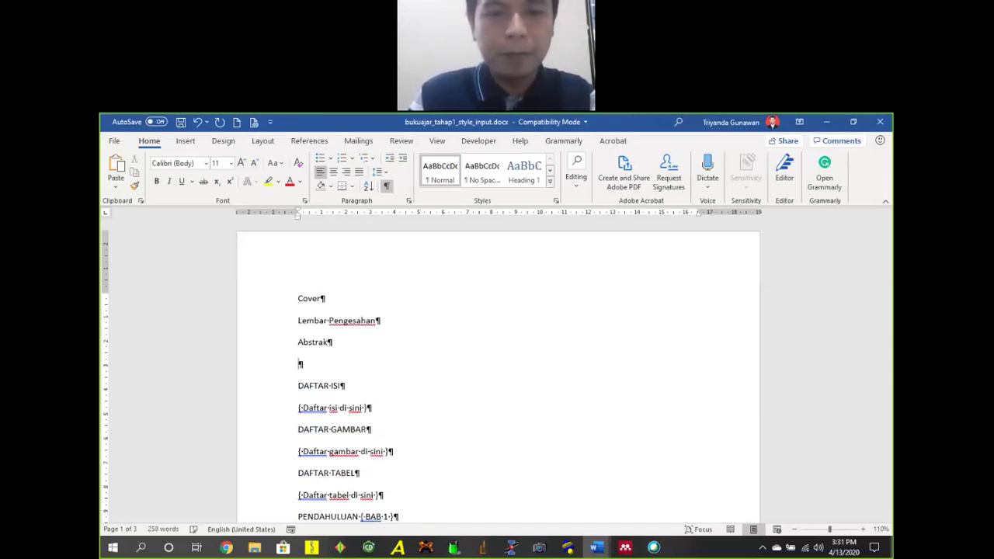
{"action": "type", "text": "Abstract"}
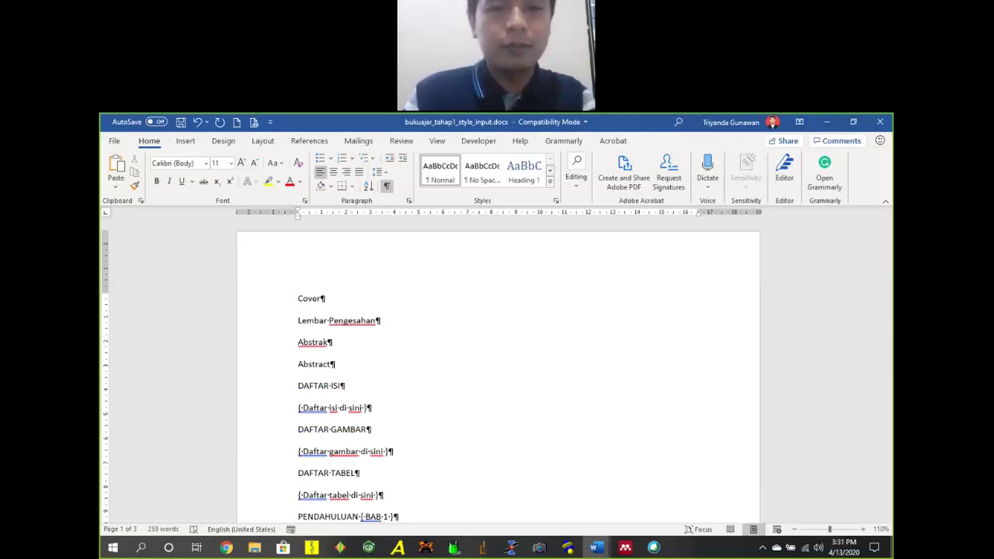
{"action": "key", "text": "Return"}
{"action": "type", "text": "Kata"}
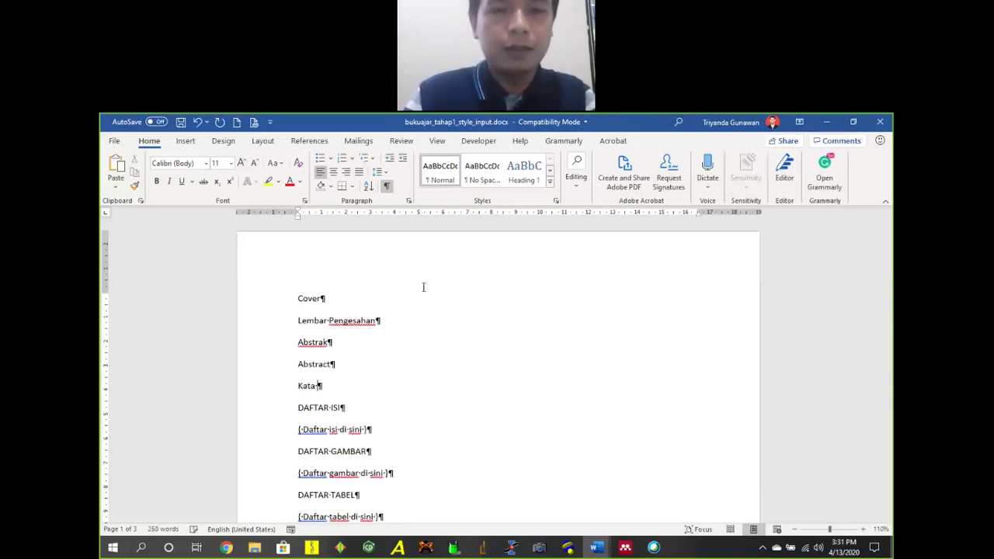
{"action": "key", "text": "BackSpace"}
{"action": "key", "text": "BackSpace"}
{"action": "key", "text": "BackSpace"}
{"action": "key", "text": "BackSpace"}
{"action": "key", "text": "BackSpace"}
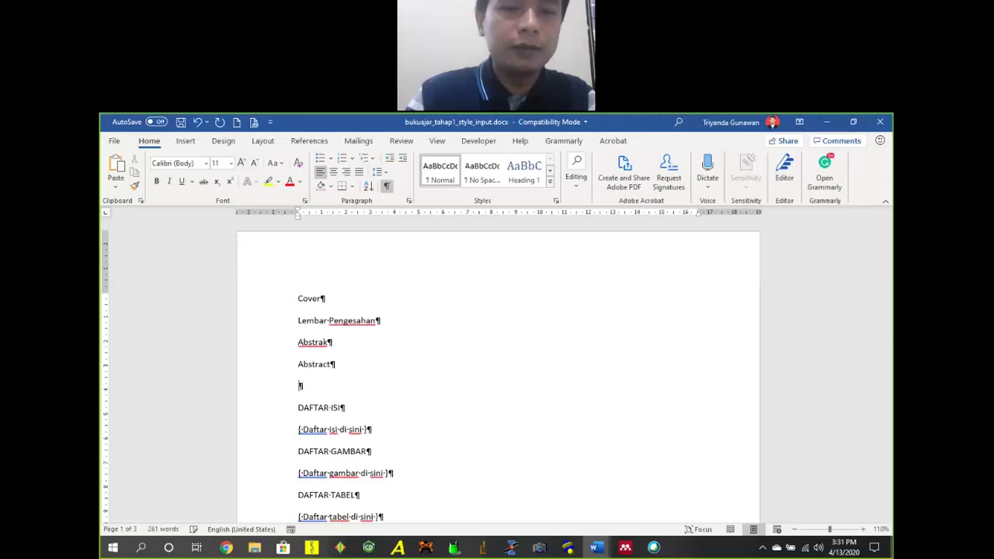
{"action": "key", "text": "BackSpace"}
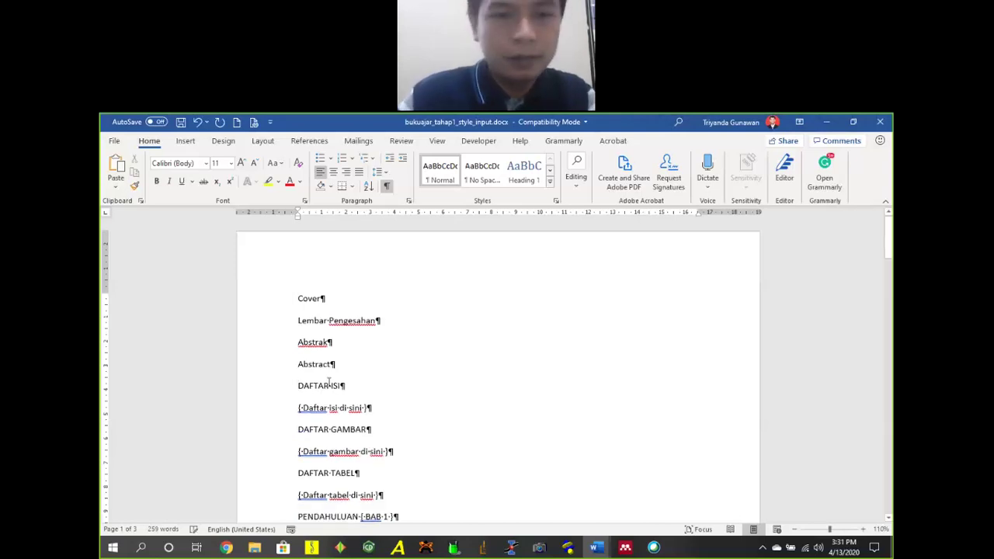
Insert a new line above Abstrak and type Kata Penganta into it.
{"action": "left_click", "coordinate": [298, 343]}
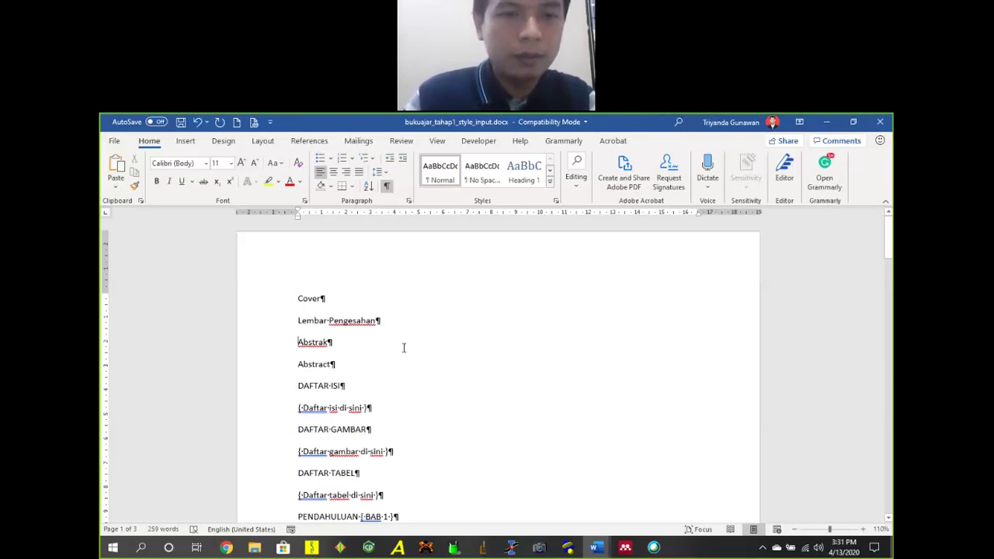
{"action": "key", "text": "Return"}
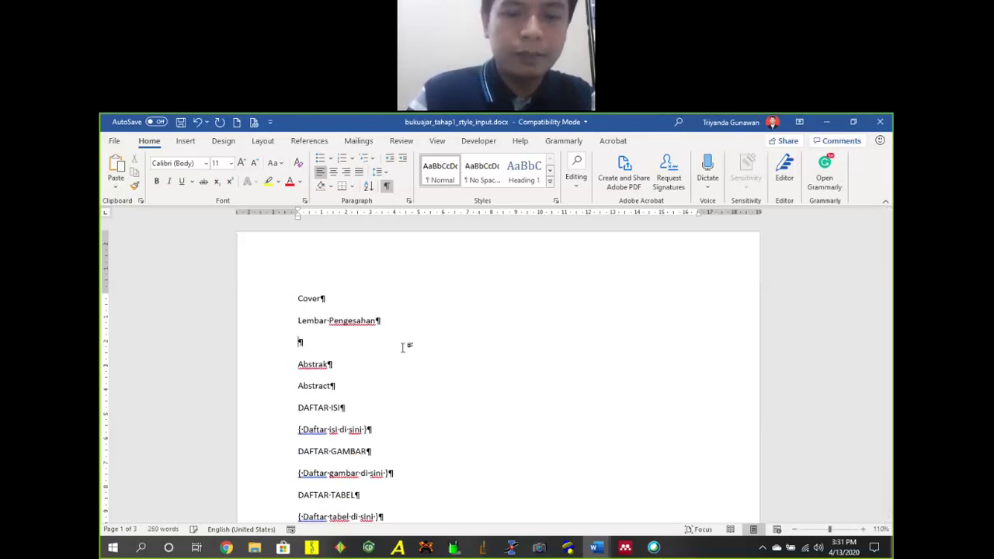
{"action": "type", "text": "Kata Pengantar"}
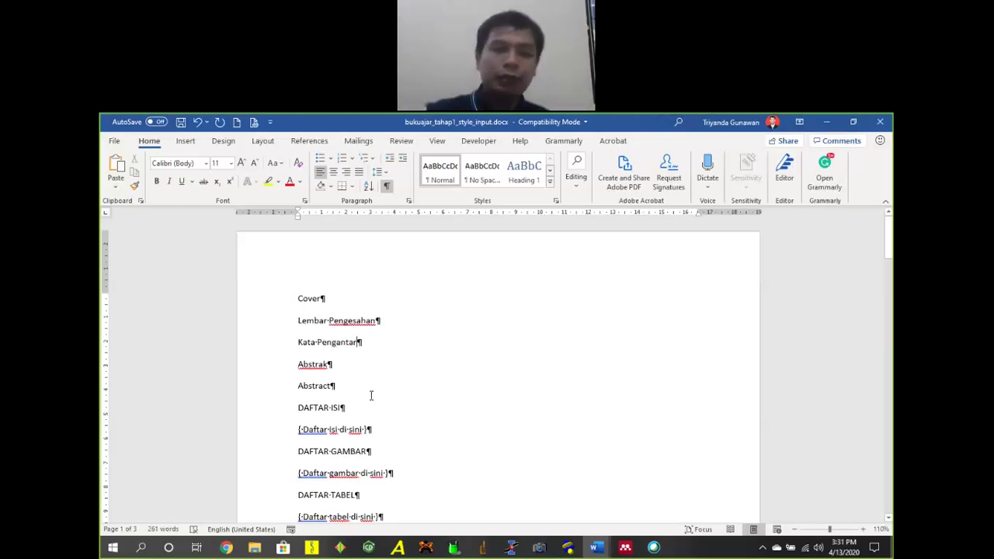
{"action": "mouse_move", "coordinate": [258, 555]}
{"action": "left_click", "coordinate": [275, 511]}
{"action": "left_click_drag", "start_coordinate": [557, 161], "coordinate": [721, 162]}
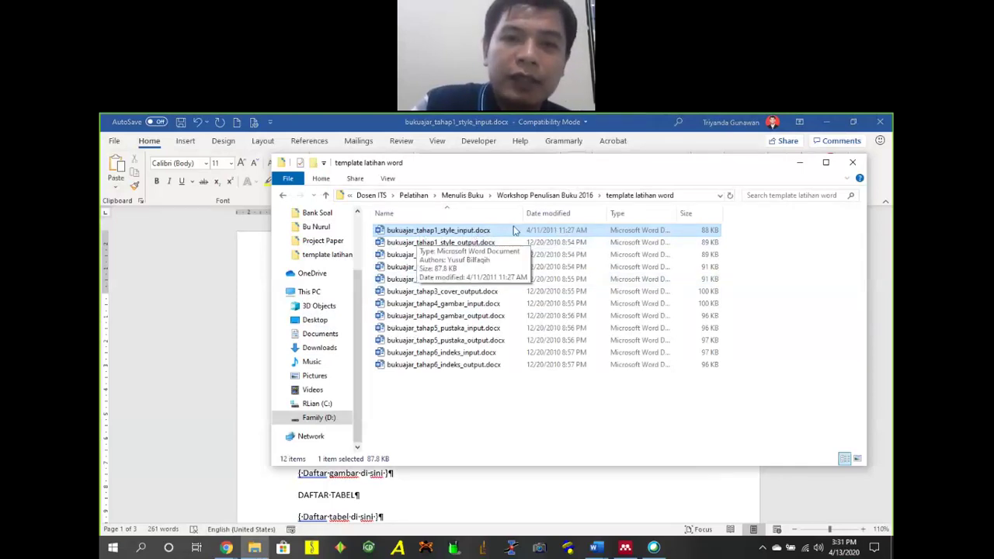
{"action": "left_click", "coordinate": [480, 243]}
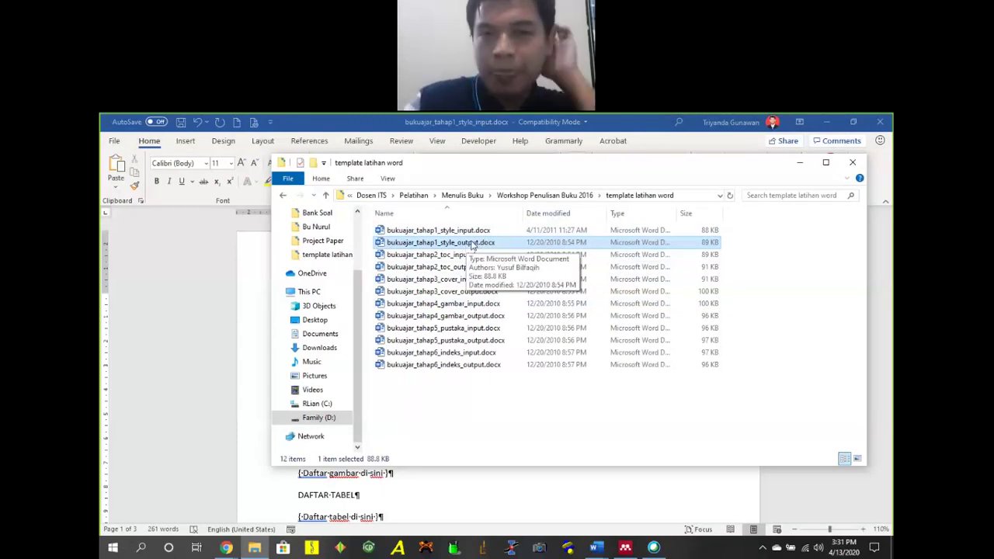
{"action": "left_click", "coordinate": [489, 232]}
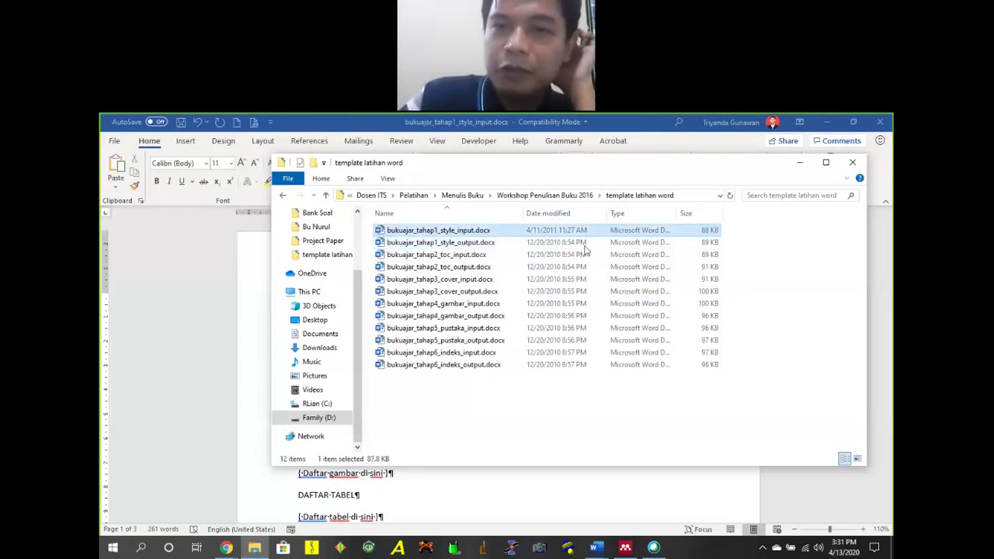
{"action": "left_click", "coordinate": [497, 243]}
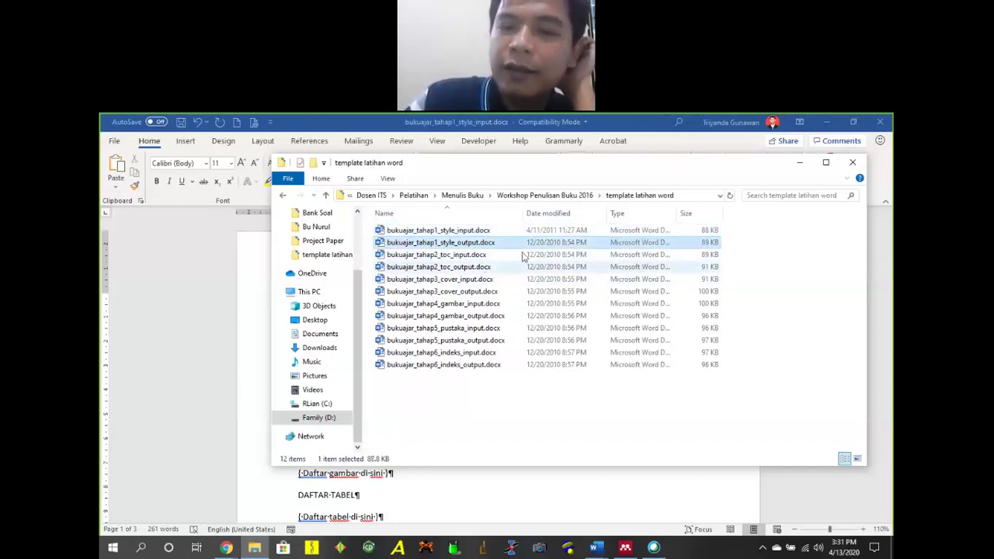
{"action": "left_click", "coordinate": [800, 163]}
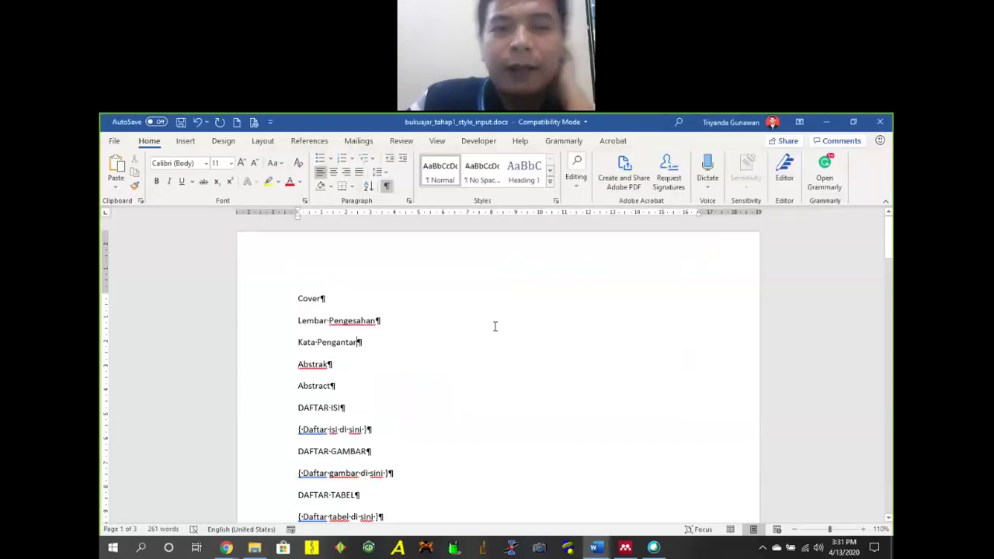
Scroll through the draft and toggle the paragraph and space marks off and back on.
{"action": "scroll", "coordinate": [314, 345], "scroll_direction": "down", "scroll_amount": 1}
{"action": "scroll", "coordinate": [314, 345], "scroll_direction": "down", "scroll_amount": 15}
{"action": "scroll", "coordinate": [459, 299], "scroll_direction": "down", "scroll_amount": 20}
{"action": "scroll", "coordinate": [466, 288], "scroll_direction": "up", "scroll_amount": 10}
{"action": "scroll", "coordinate": [475, 263], "scroll_direction": "up", "scroll_amount": 20}
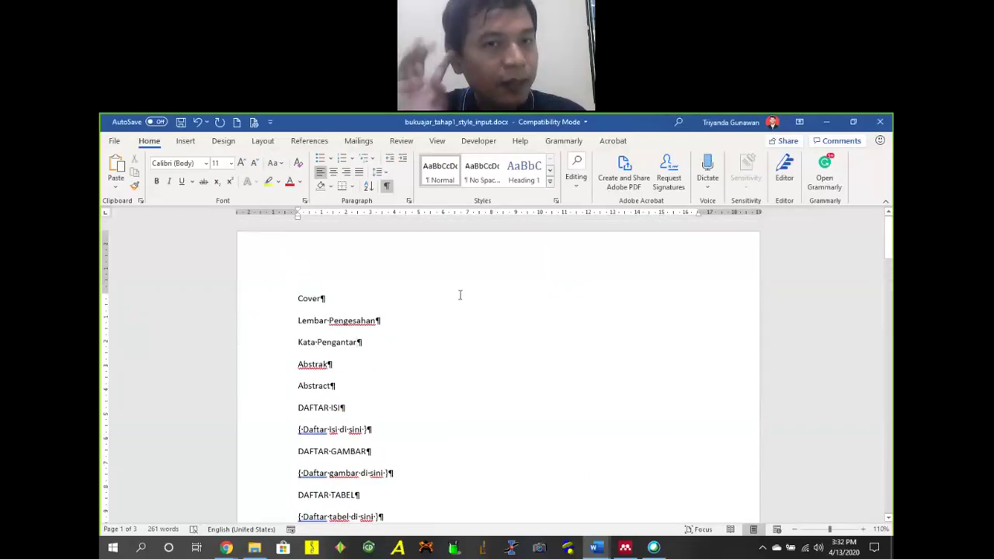
{"action": "left_click", "coordinate": [386, 186]}
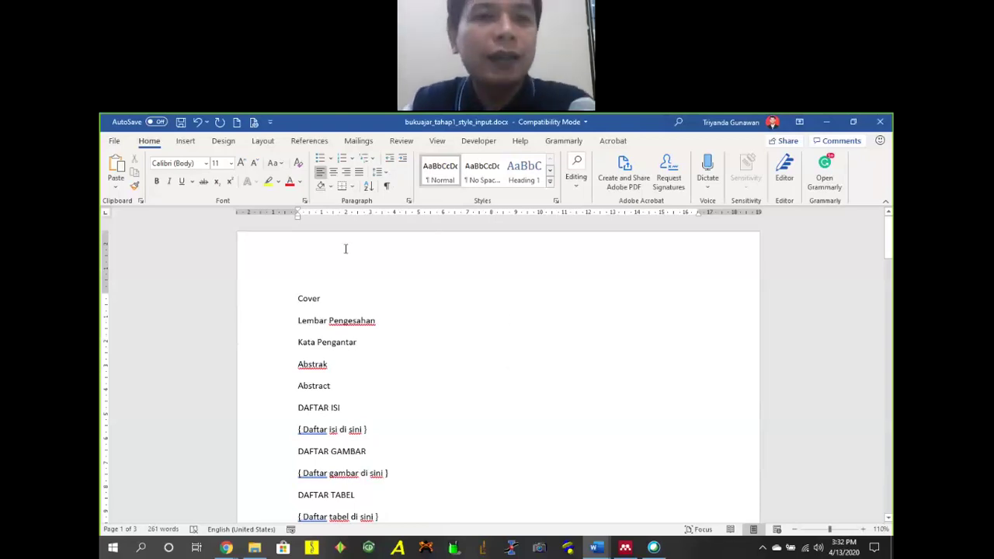
{"action": "left_click", "coordinate": [386, 187]}
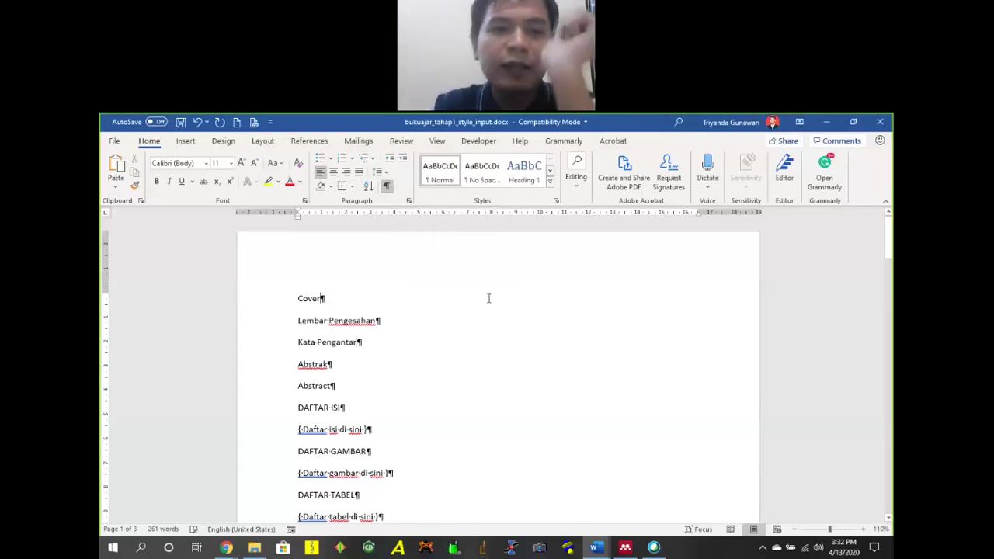
Add a tab and the sample text dasda after the Cover heading.
{"action": "left_click", "coordinate": [320, 298]}
{"action": "key", "text": "shift+Return"}
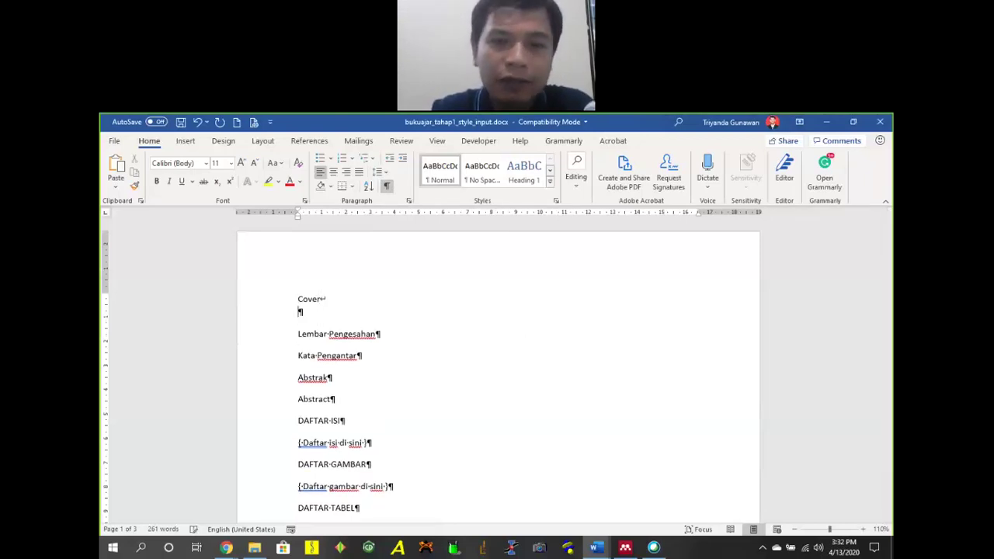
{"action": "left_click_drag", "start_coordinate": [298, 312], "coordinate": [326, 299]}
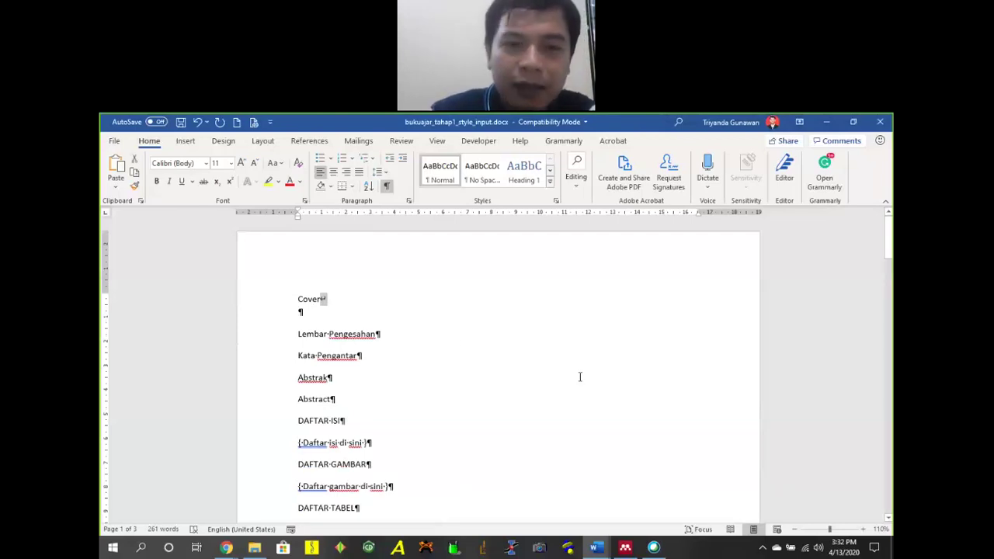
{"action": "key", "text": "BackSpace"}
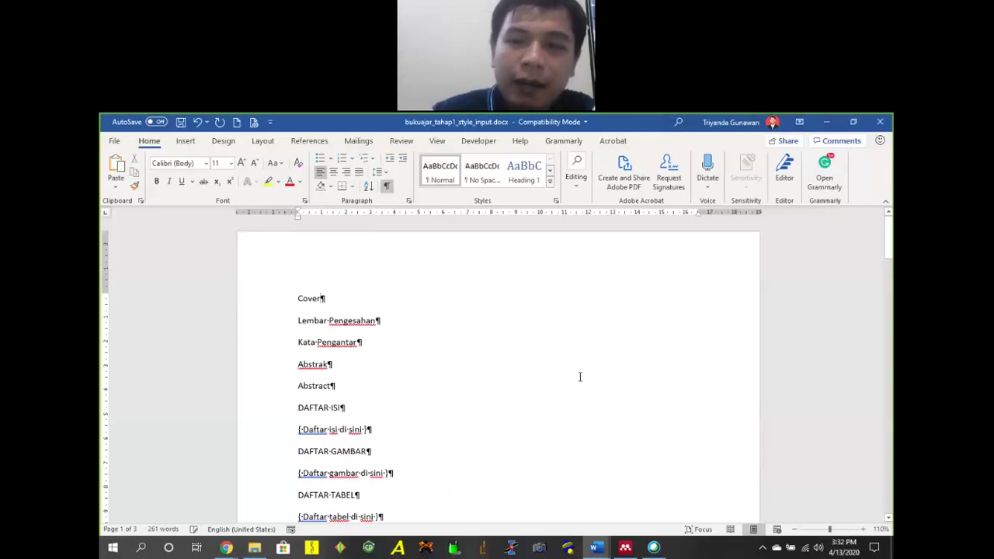
{"action": "key", "text": "Tab"}
{"action": "left_click", "coordinate": [323, 301]}
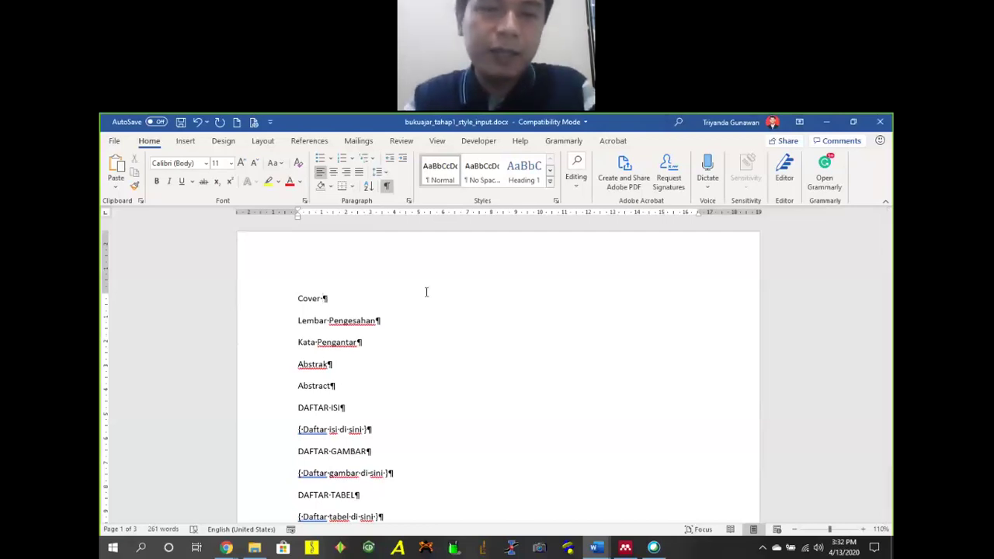
{"action": "type", "text": "dasda"}
{"action": "left_click", "coordinate": [387, 187]}
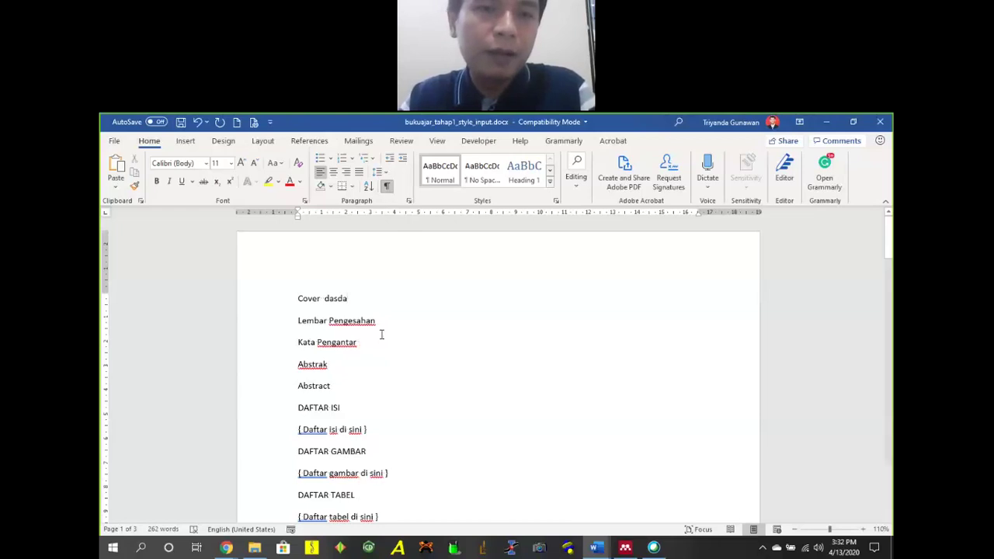
{"action": "left_click", "coordinate": [323, 298]}
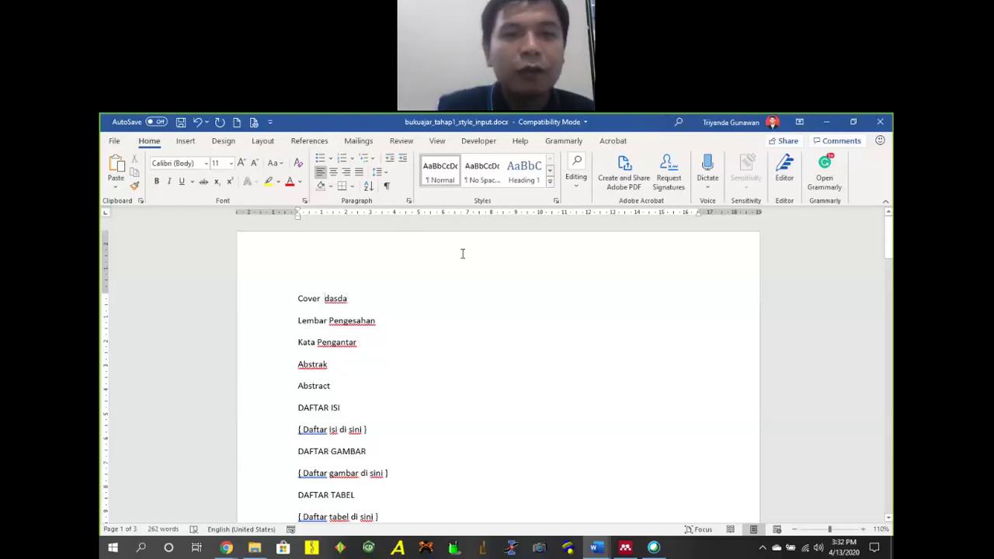
{"action": "left_click", "coordinate": [386, 185]}
Trim Cover dasda to one space and add indented practice lines Akdakdsaokd and AKoaksodks.
{"action": "key", "text": "BackSpace"}
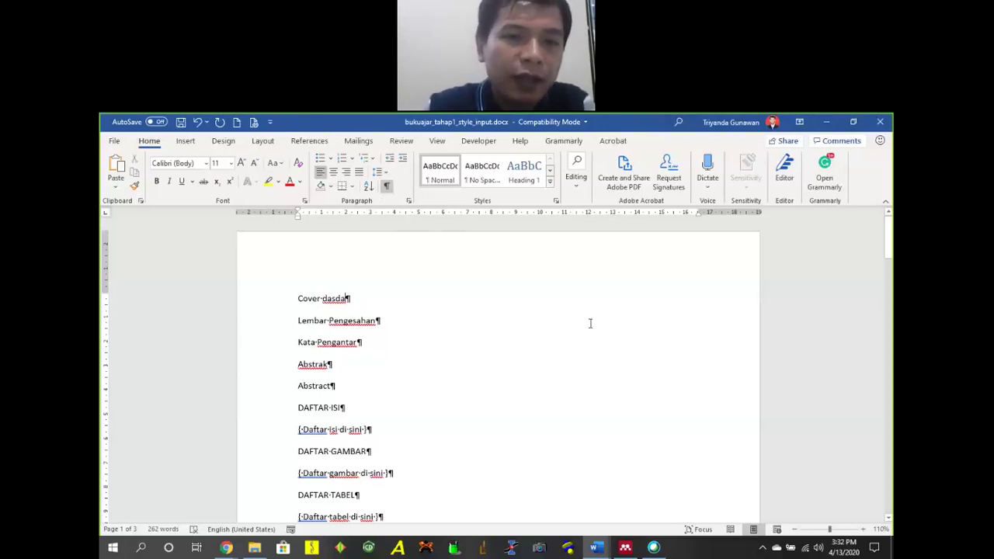
{"action": "key", "text": "Return"}
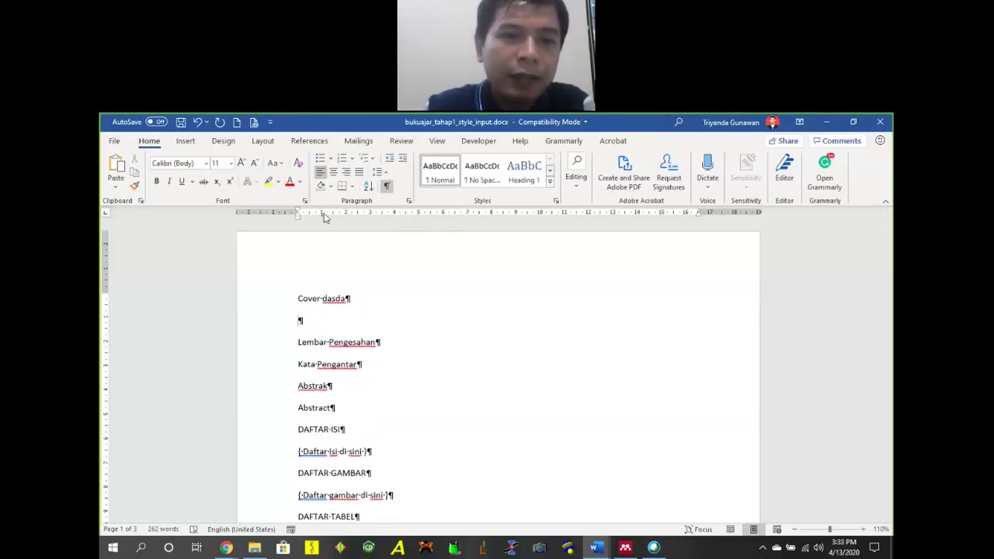
{"action": "key", "text": "Tab"}
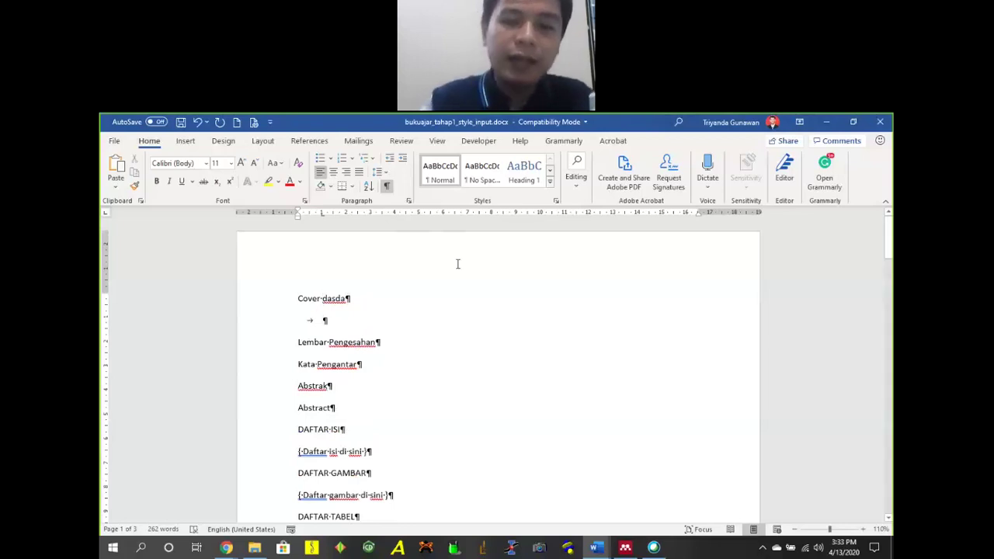
{"action": "type", "text": "Akdakdsaokd"}
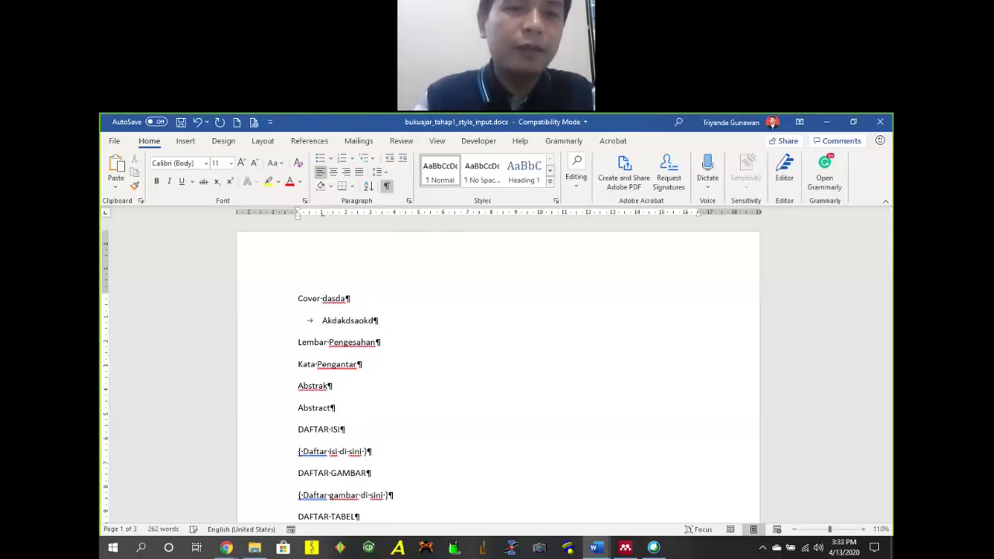
{"action": "key", "text": "Return"}
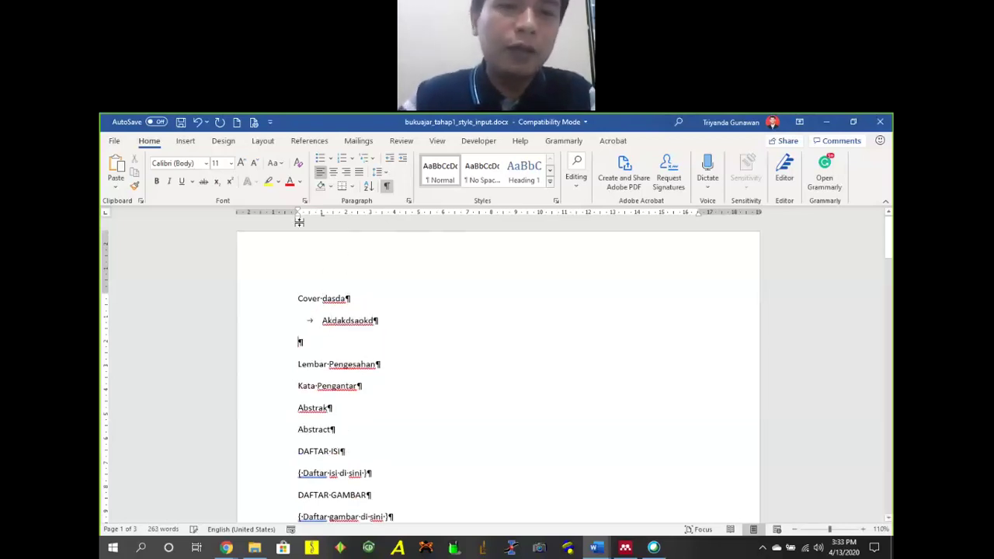
{"action": "left_click_drag", "start_coordinate": [297, 214], "coordinate": [322, 214]}
{"action": "type", "text": "AKoaksodksa"}
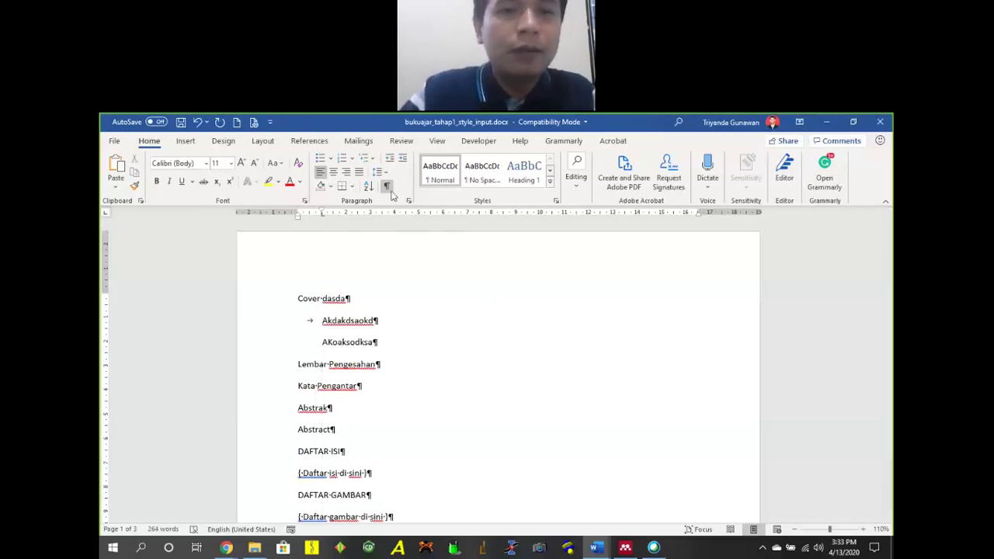
Remove the indents from both practice lines and select them below Cover dasda.
{"action": "left_click", "coordinate": [389, 190]}
{"action": "left_click", "coordinate": [334, 320]}
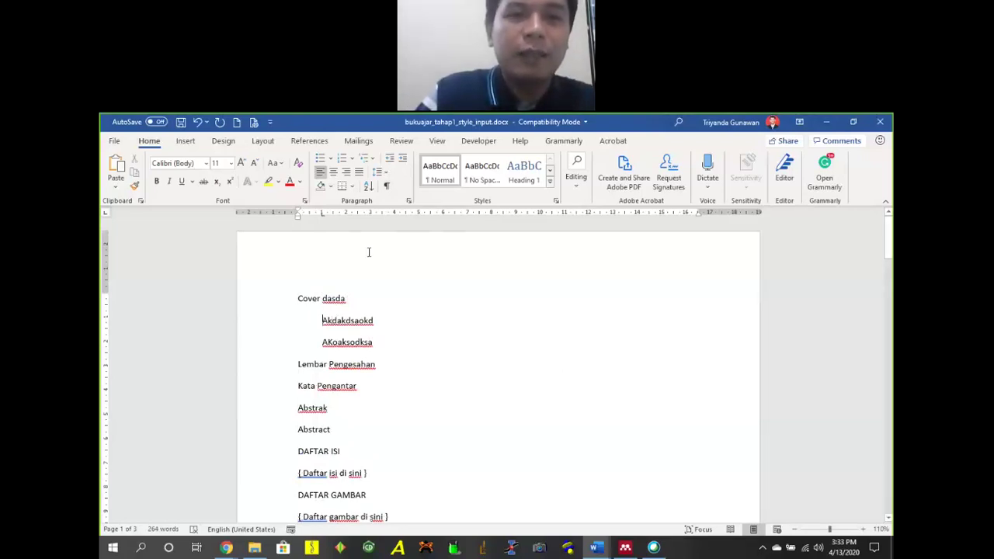
{"action": "left_click", "coordinate": [386, 187]}
{"action": "left_click", "coordinate": [326, 343]}
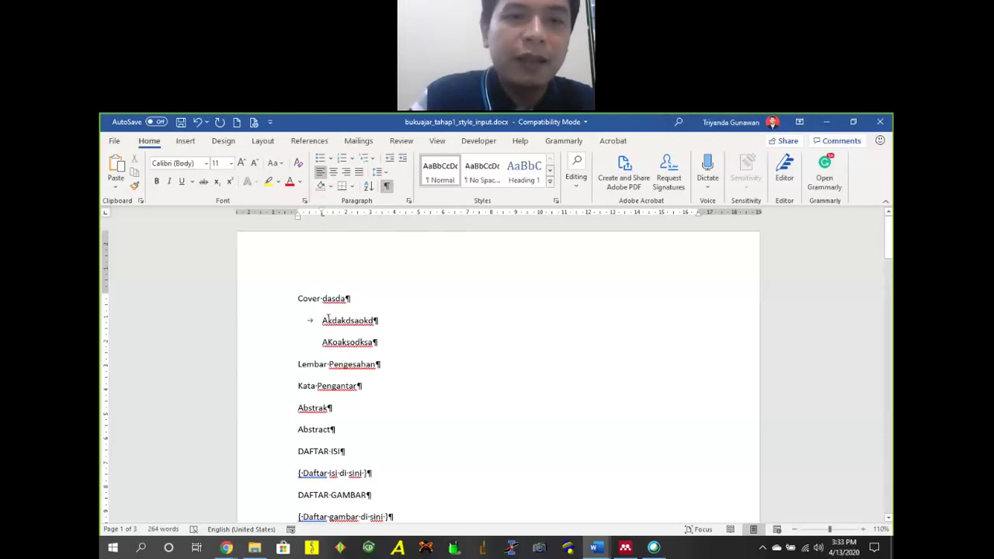
{"action": "key", "text": "BackSpace"}
{"action": "key", "text": "BackSpace"}
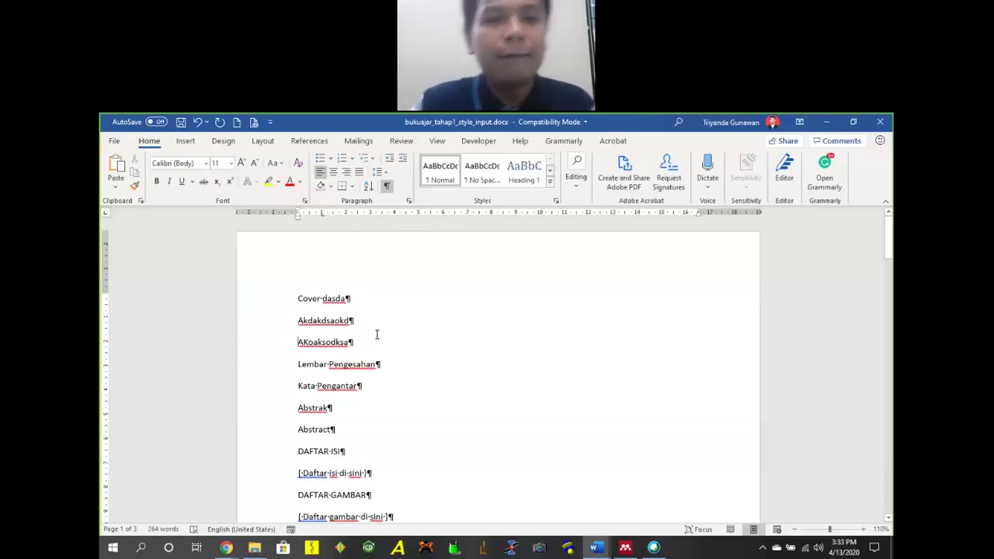
{"action": "left_click_drag", "start_coordinate": [299, 320], "coordinate": [344, 344]}
{"action": "key", "text": "BackSpace"}
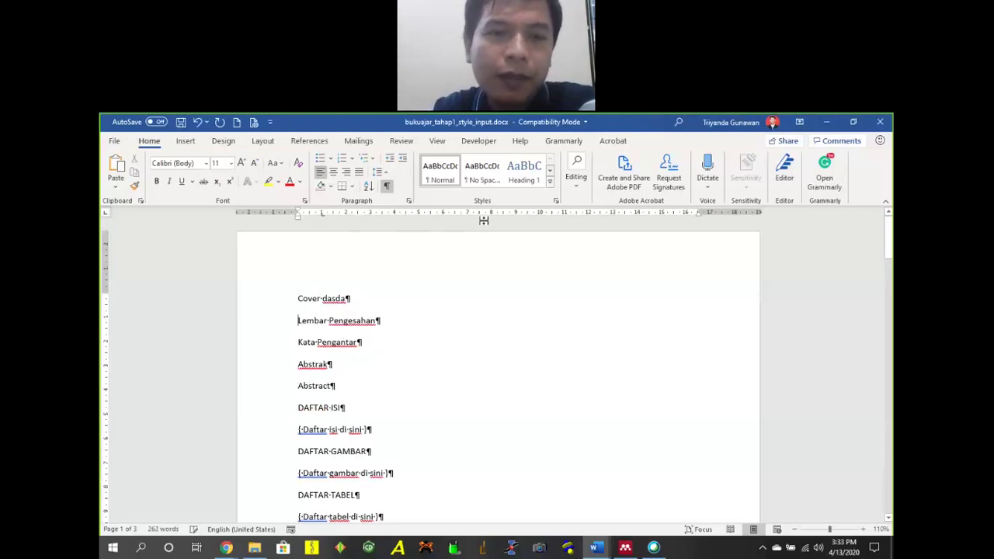
Browse the Styles gallery without applying a style, then show the References tab's Mendeley tools.
{"action": "left_click", "coordinate": [550, 182]}
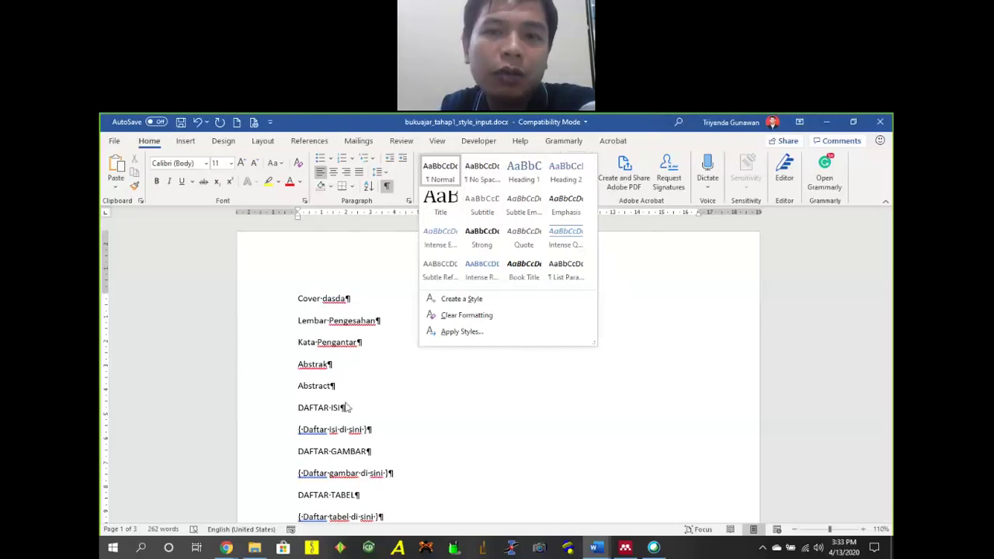
{"action": "left_click", "coordinate": [442, 430]}
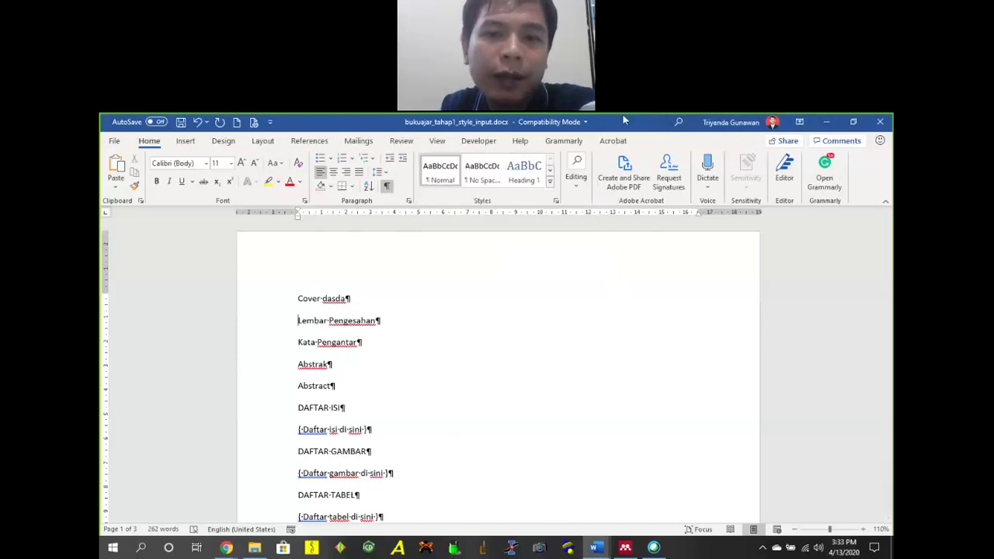
{"action": "left_click", "coordinate": [310, 140]}
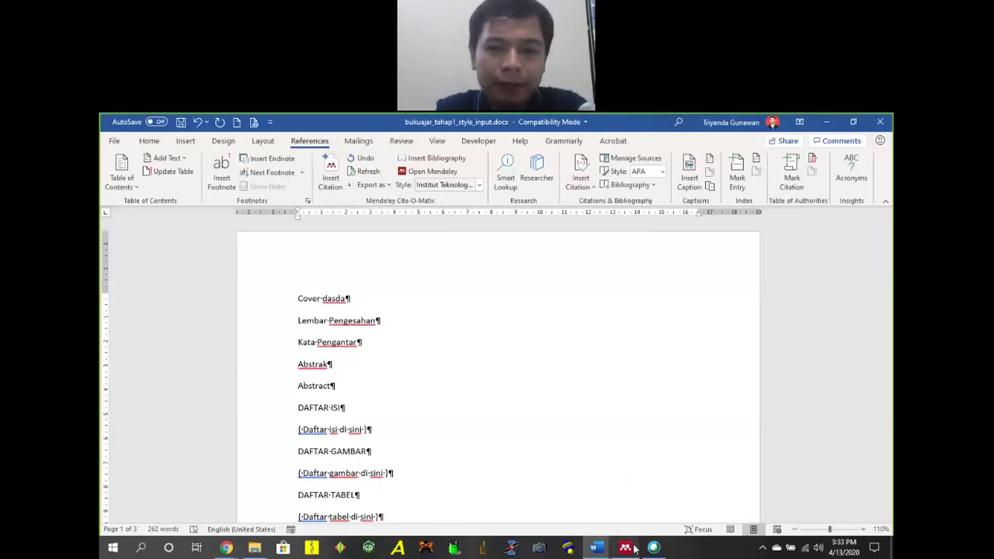
Switch to Mendeley Desktop's library and browse the Unsorted and Abdimas folders.
{"action": "mouse_move", "coordinate": [635, 549]}
{"action": "left_click", "coordinate": [623, 509]}
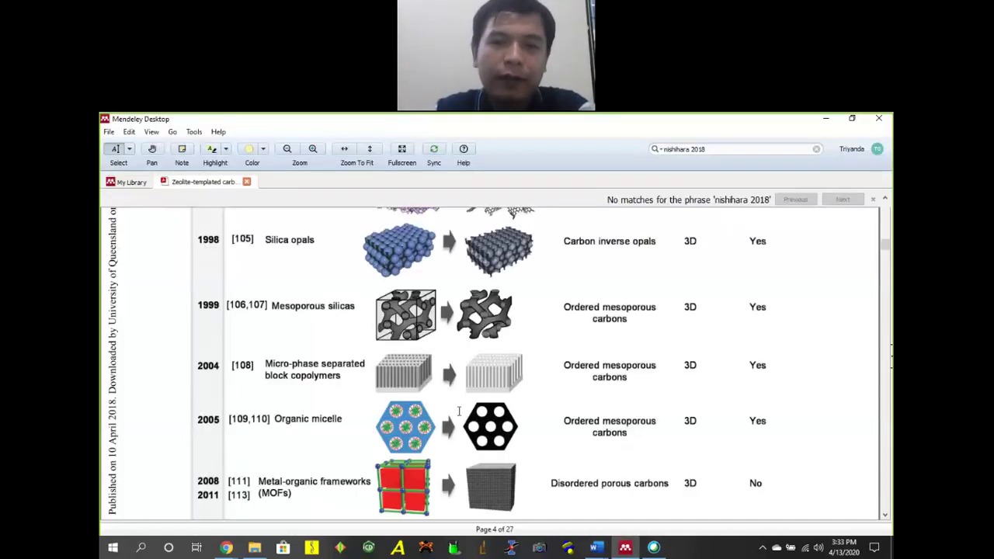
{"action": "left_click", "coordinate": [128, 182]}
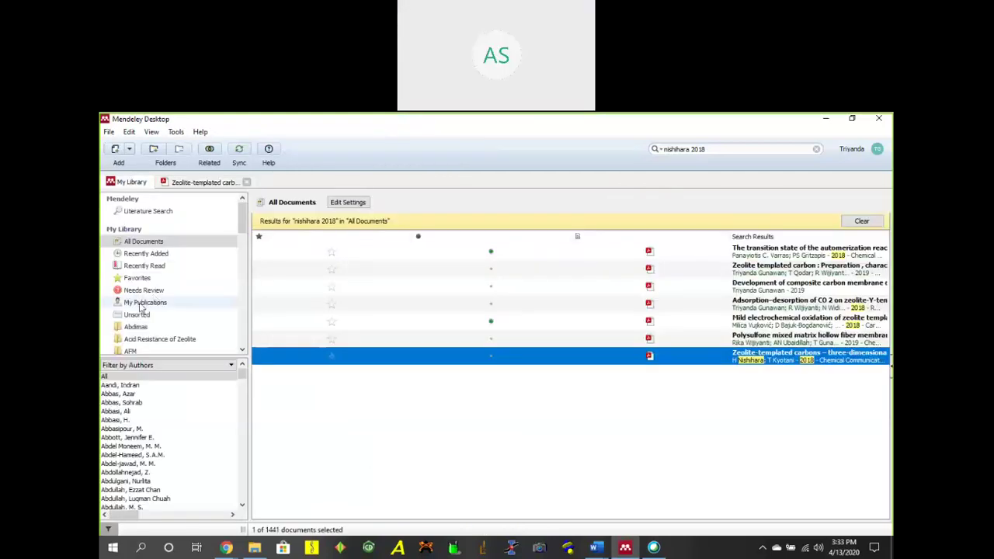
{"action": "left_click", "coordinate": [152, 315]}
{"action": "left_click", "coordinate": [151, 327]}
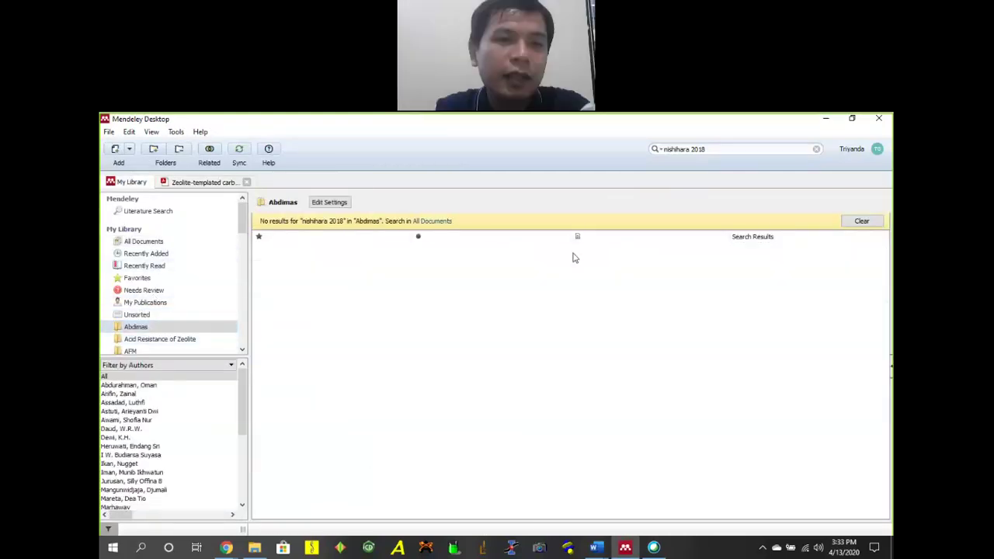
Clear the nishihara 2018 search, open Acid Resistance of Zeolite, and check the Tools menu.
{"action": "left_click", "coordinate": [862, 221]}
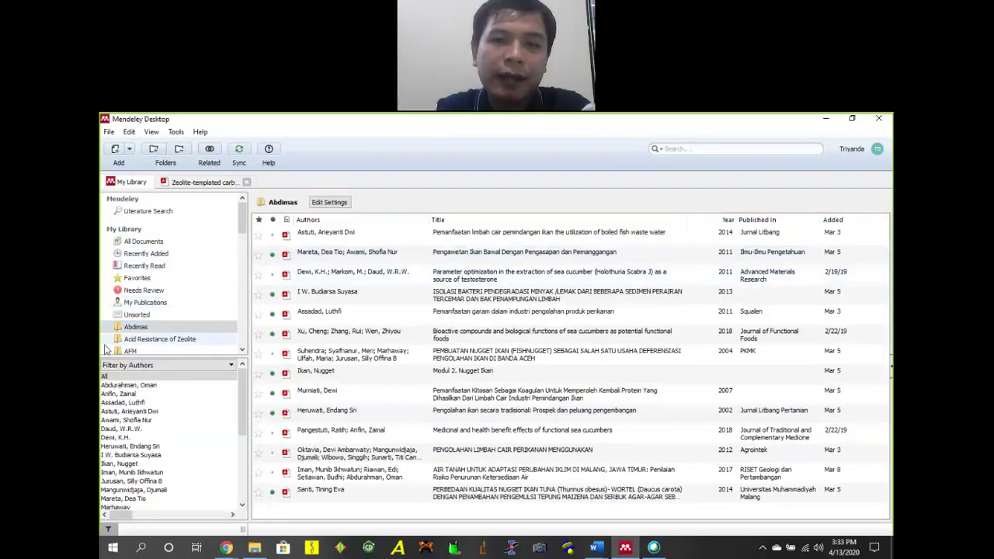
{"action": "scroll", "coordinate": [167, 334], "scroll_direction": "down", "scroll_amount": 1}
{"action": "left_click", "coordinate": [155, 319]}
{"action": "left_click", "coordinate": [173, 309]}
{"action": "left_click", "coordinate": [187, 319]}
{"action": "left_click", "coordinate": [201, 308]}
{"action": "scroll", "coordinate": [181, 328], "scroll_direction": "down", "scroll_amount": 1}
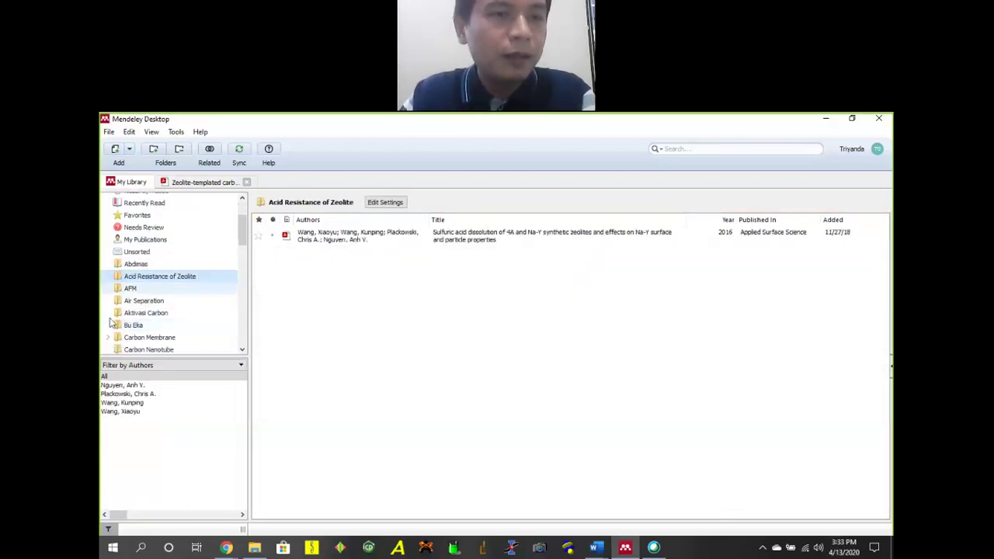
{"action": "scroll", "coordinate": [164, 280], "scroll_direction": "up", "scroll_amount": 2}
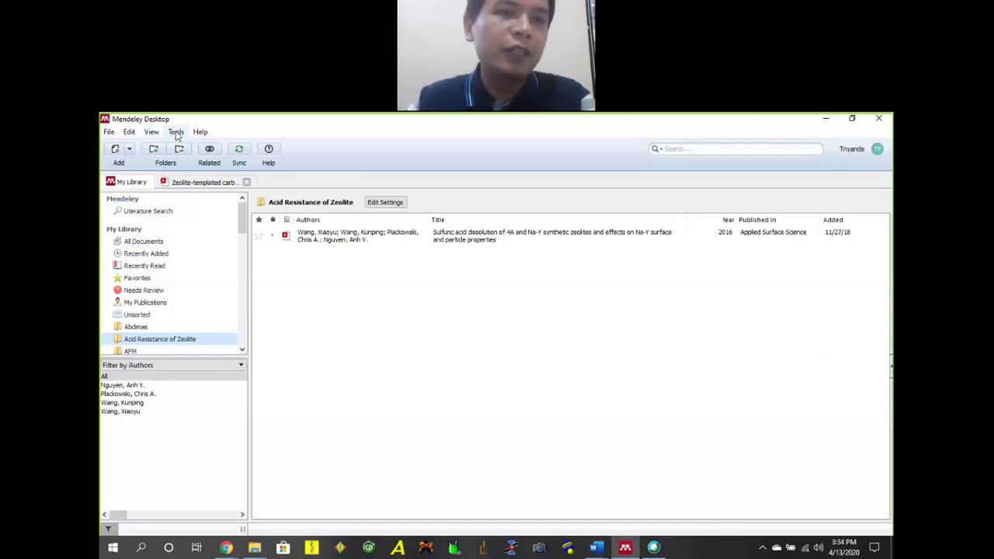
{"action": "left_click", "coordinate": [177, 132]}
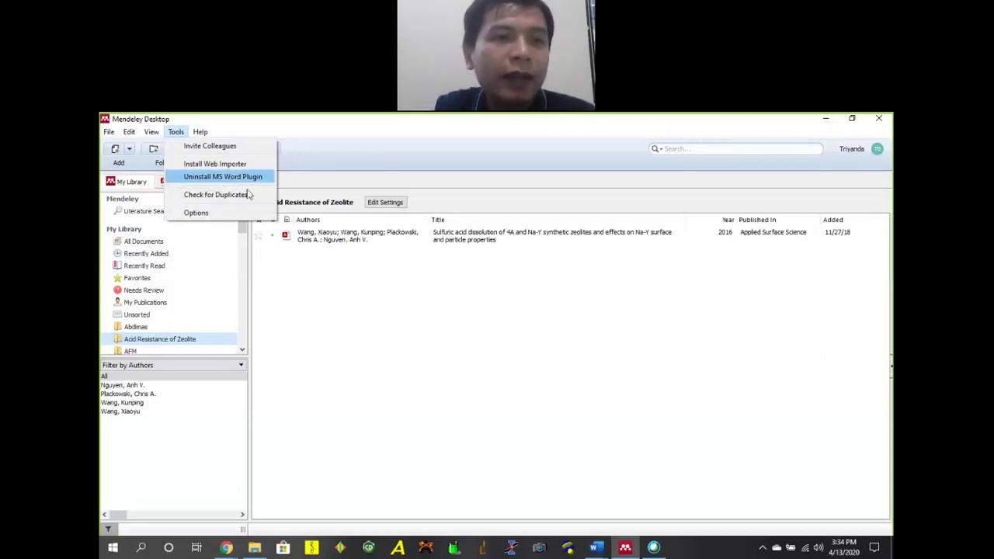
{"action": "left_click", "coordinate": [682, 377]}
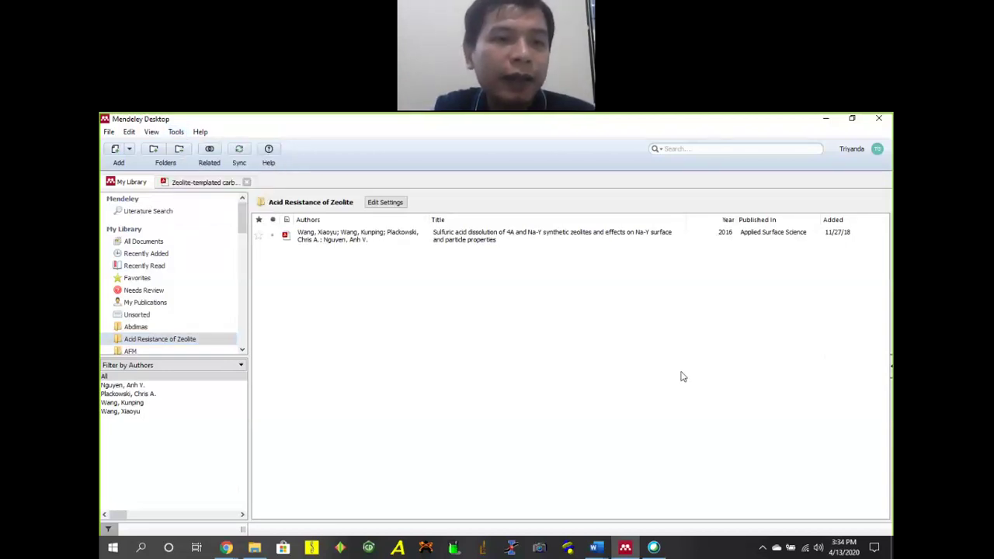
In File Explorer, go from Family (D:) through Documents, Doctoral Study, Semester 3, Disertasi and Jurnal into Complex compound.
{"action": "left_click", "coordinate": [254, 547]}
{"action": "left_click", "coordinate": [333, 417]}
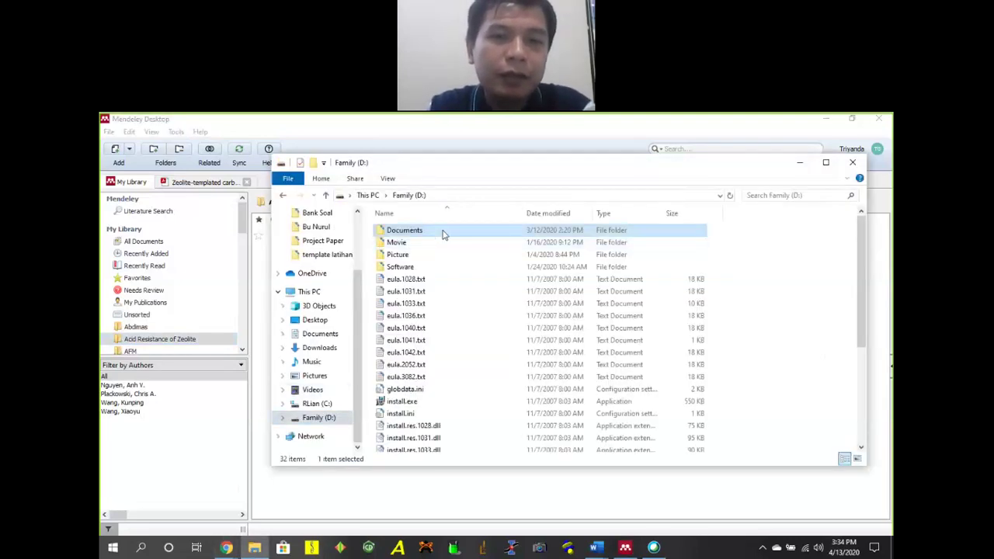
{"action": "double_click", "coordinate": [439, 231]}
{"action": "double_click", "coordinate": [404, 268]}
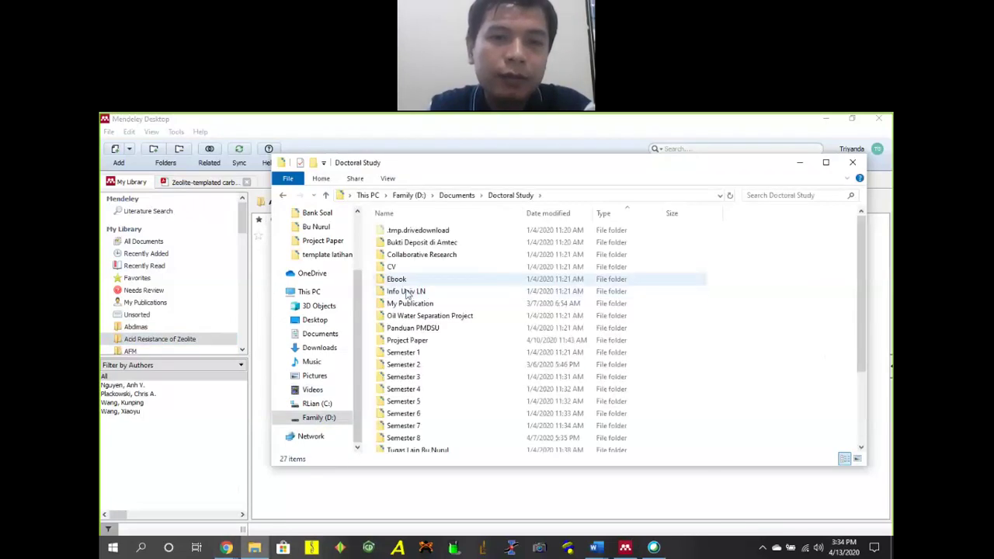
{"action": "double_click", "coordinate": [416, 278]}
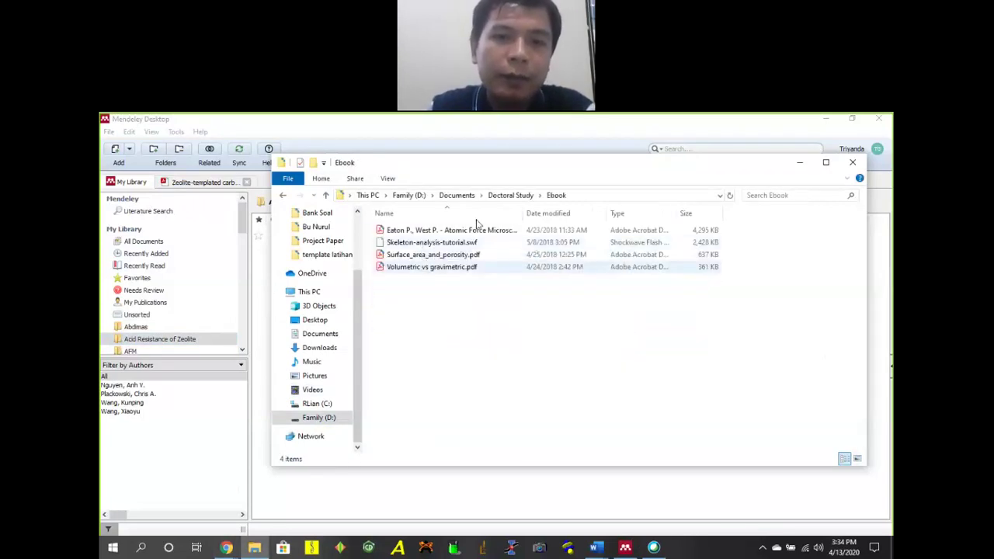
{"action": "left_click", "coordinate": [508, 195]}
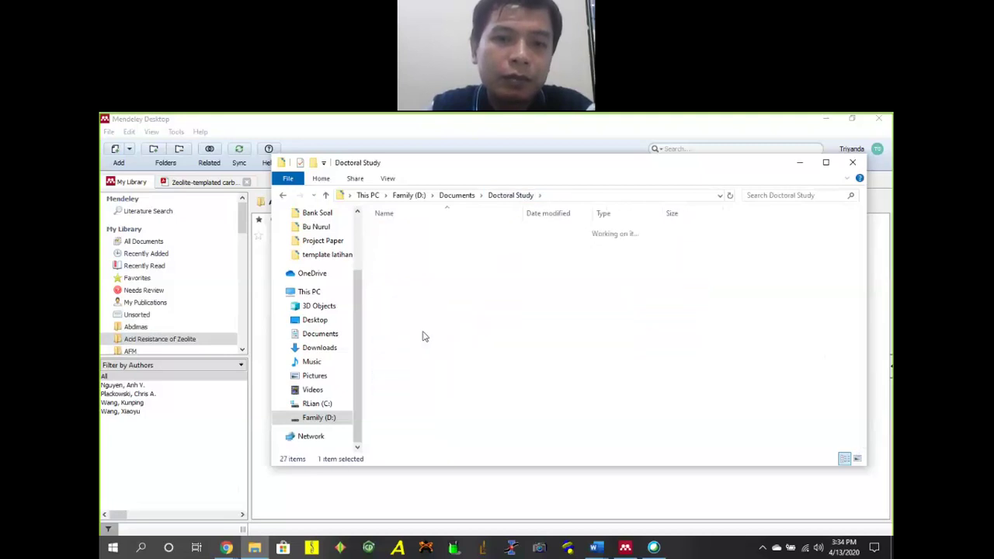
{"action": "double_click", "coordinate": [429, 256]}
{"action": "double_click", "coordinate": [423, 254]}
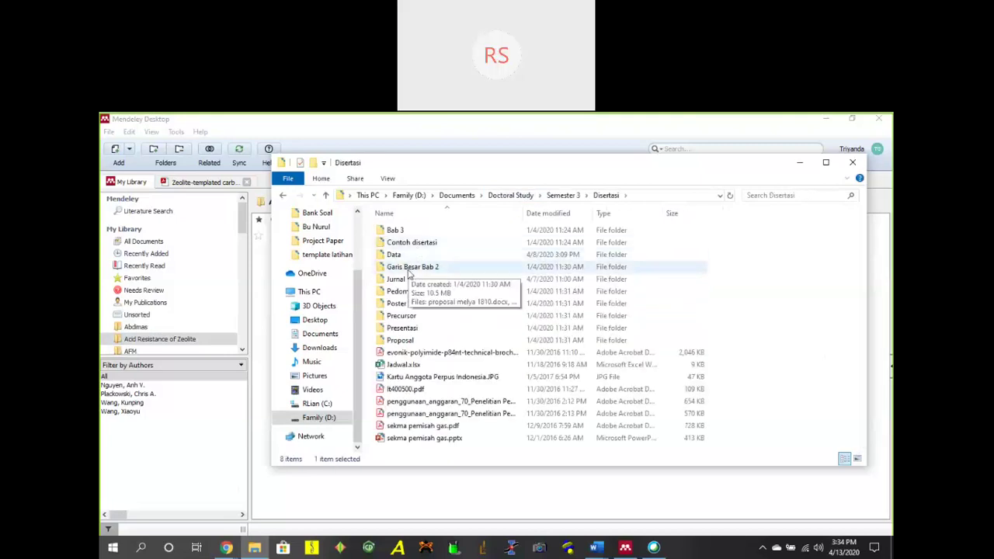
{"action": "double_click", "coordinate": [404, 279]}
{"action": "scroll", "coordinate": [460, 310], "scroll_direction": "down", "scroll_amount": 2}
{"action": "scroll", "coordinate": [451, 295], "scroll_direction": "up", "scroll_amount": 2}
{"action": "double_click", "coordinate": [448, 279]}
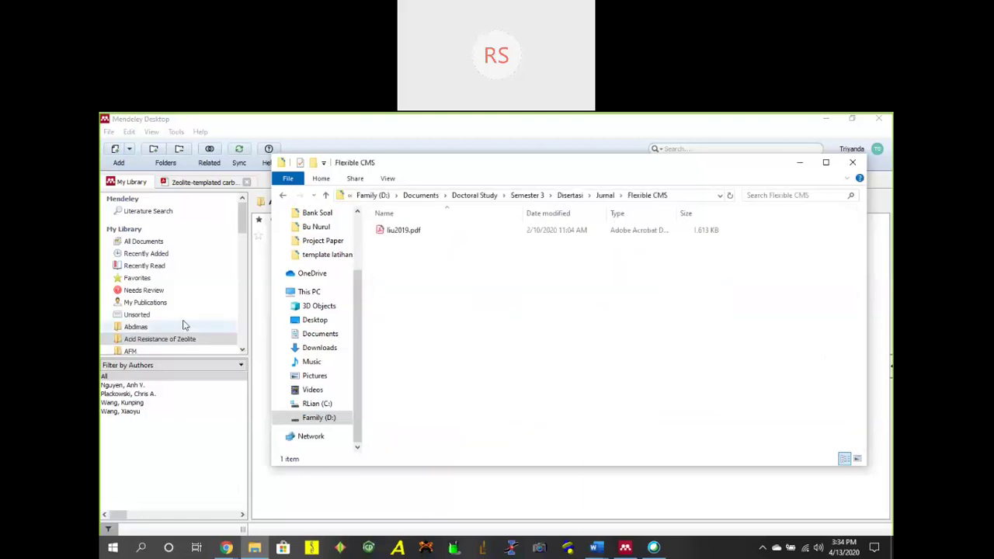
{"action": "scroll", "coordinate": [182, 314], "scroll_direction": "down", "scroll_amount": 5}
{"action": "left_click", "coordinate": [606, 195]}
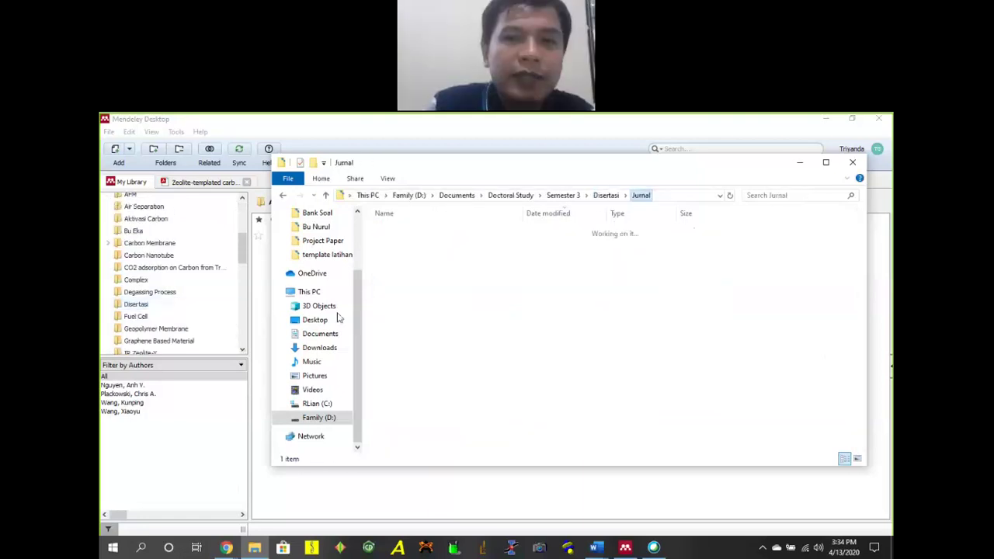
{"action": "double_click", "coordinate": [414, 290]}
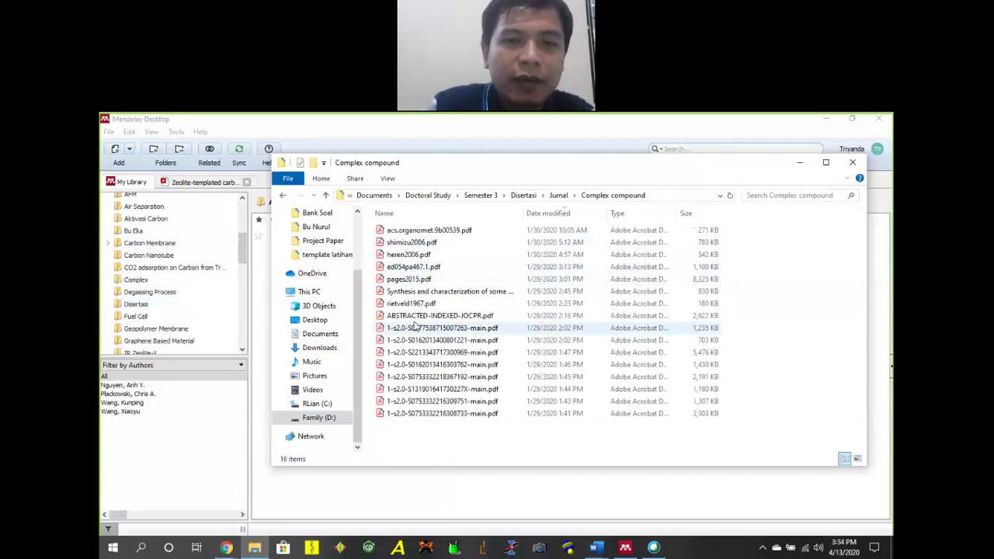
Select the 1-s2.0 PDFs, settle on one, and return to Mendeley's All Documents list.
{"action": "left_click", "coordinate": [411, 329]}
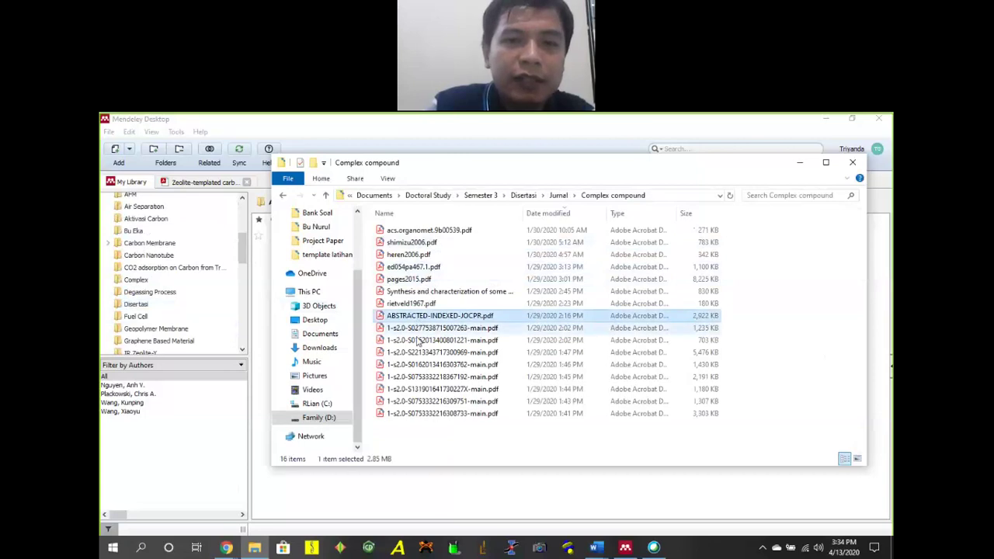
{"action": "left_click", "coordinate": [455, 414], "text": "shift"}
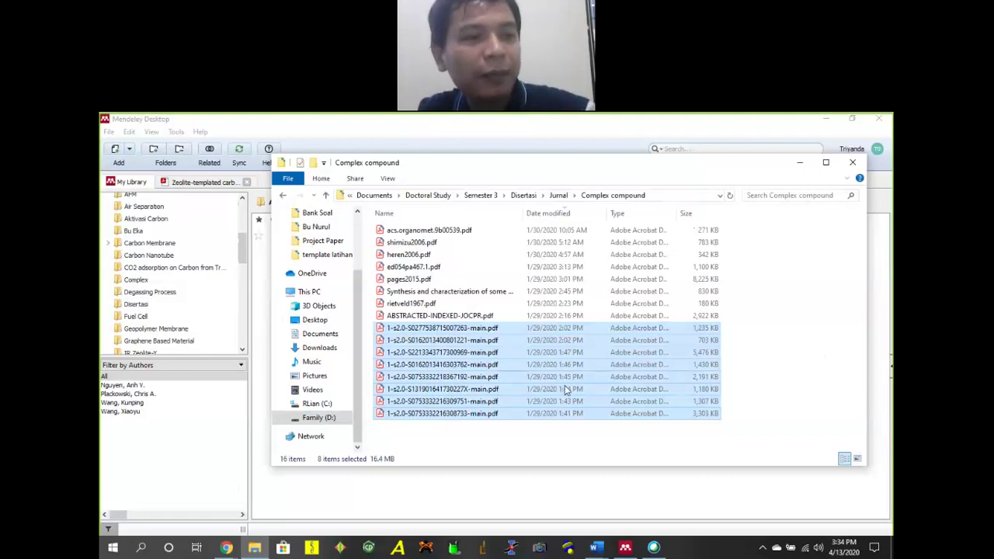
{"action": "left_click", "coordinate": [469, 403]}
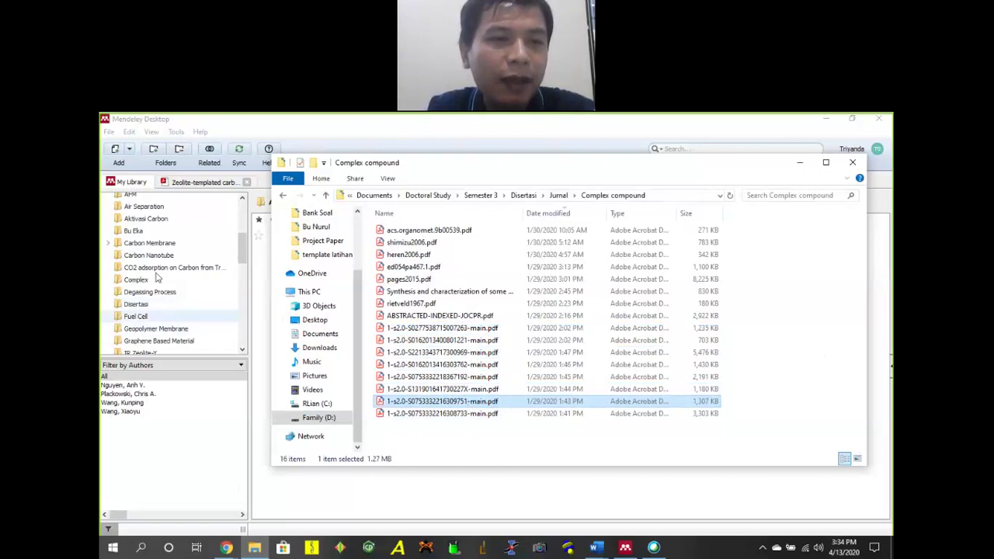
{"action": "scroll", "coordinate": [178, 288], "scroll_direction": "up", "scroll_amount": 2}
{"action": "scroll", "coordinate": [178, 268], "scroll_direction": "up", "scroll_amount": 1}
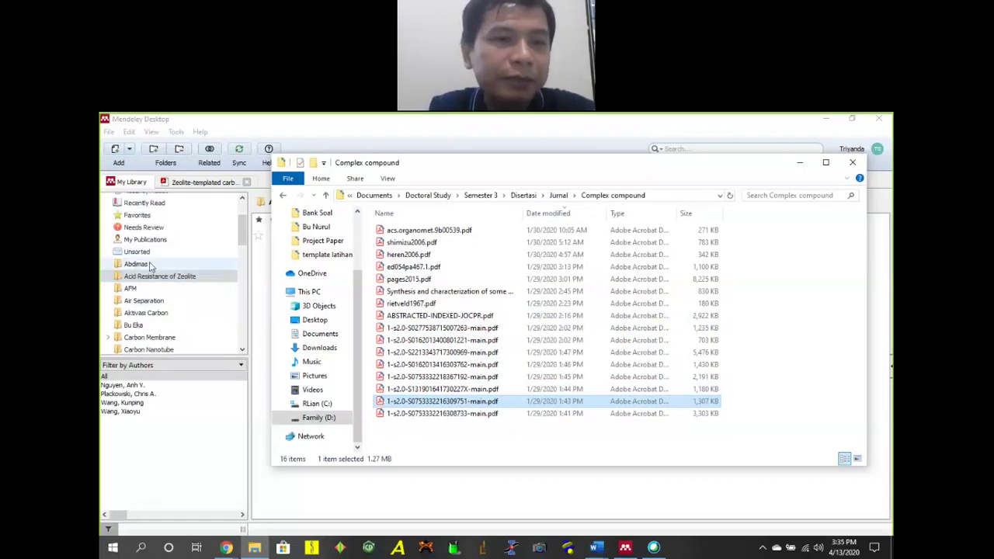
{"action": "scroll", "coordinate": [180, 271], "scroll_direction": "down", "scroll_amount": 4}
{"action": "scroll", "coordinate": [178, 256], "scroll_direction": "up", "scroll_amount": 5}
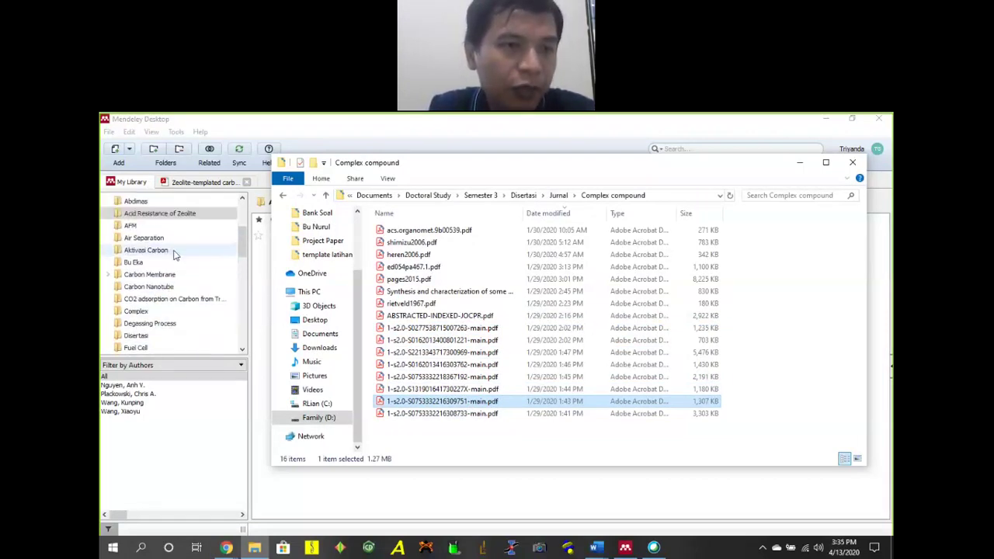
{"action": "left_click", "coordinate": [166, 253]}
Create a new Mendeley library folder named Complex Compound.
{"action": "left_click", "coordinate": [170, 242]}
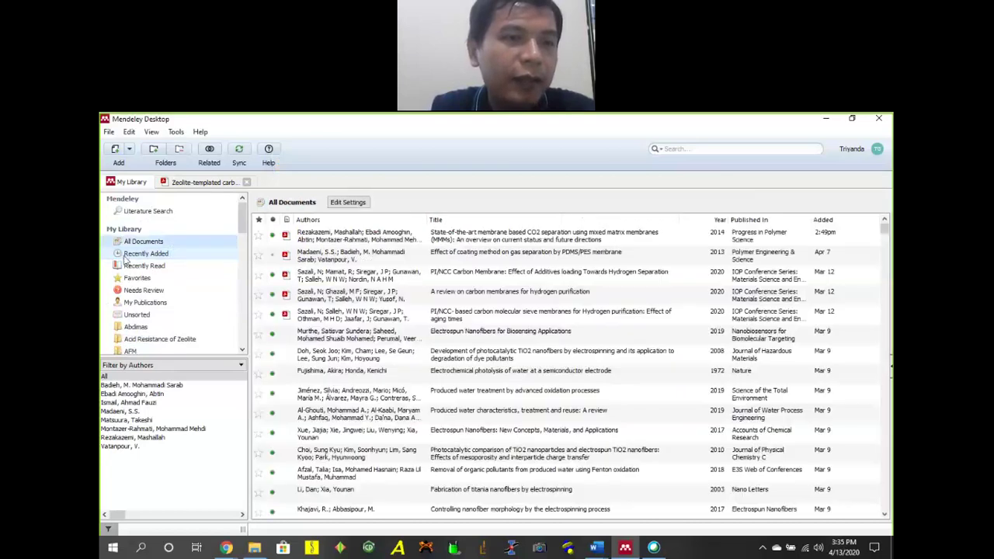
{"action": "scroll", "coordinate": [159, 249], "scroll_direction": "down", "scroll_amount": 6}
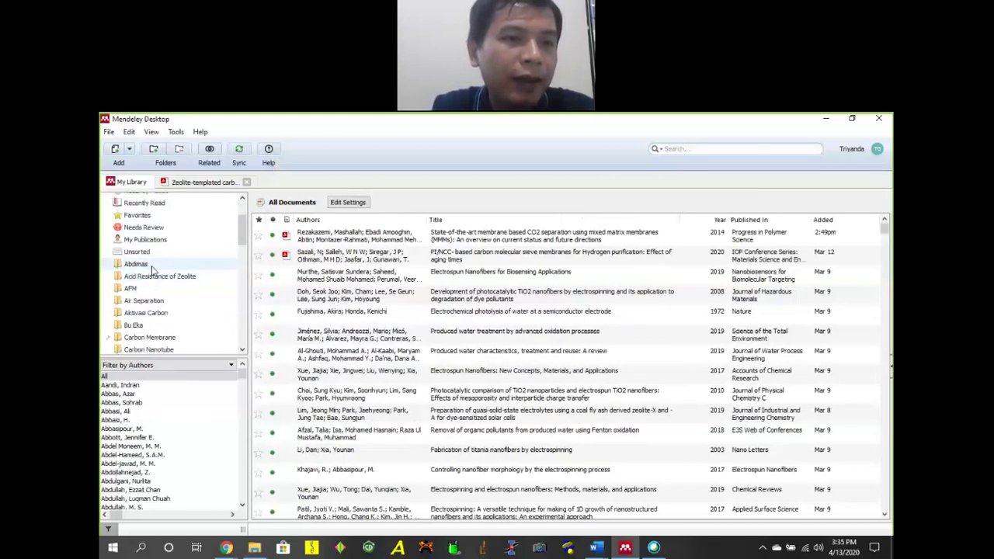
{"action": "scroll", "coordinate": [163, 259], "scroll_direction": "down", "scroll_amount": 8}
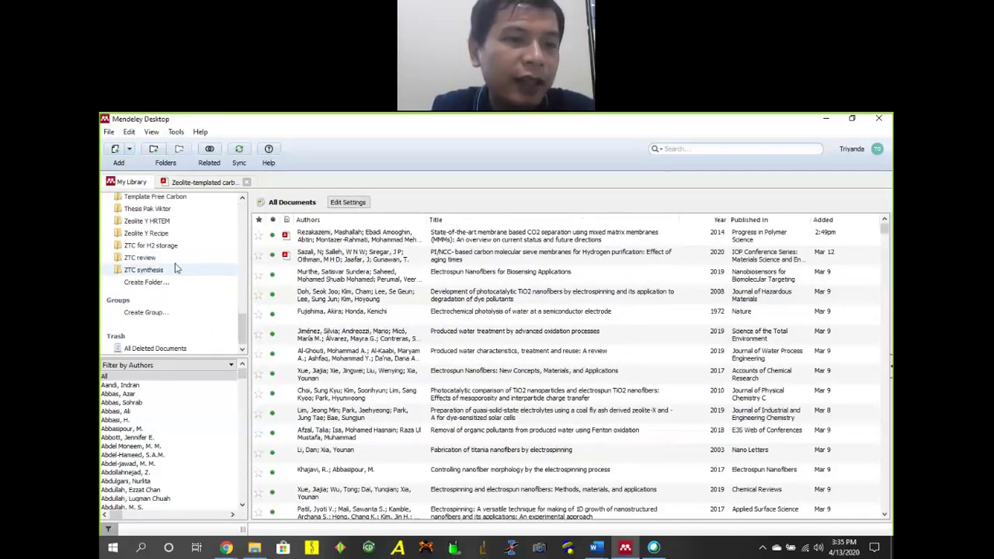
{"action": "left_click", "coordinate": [148, 282]}
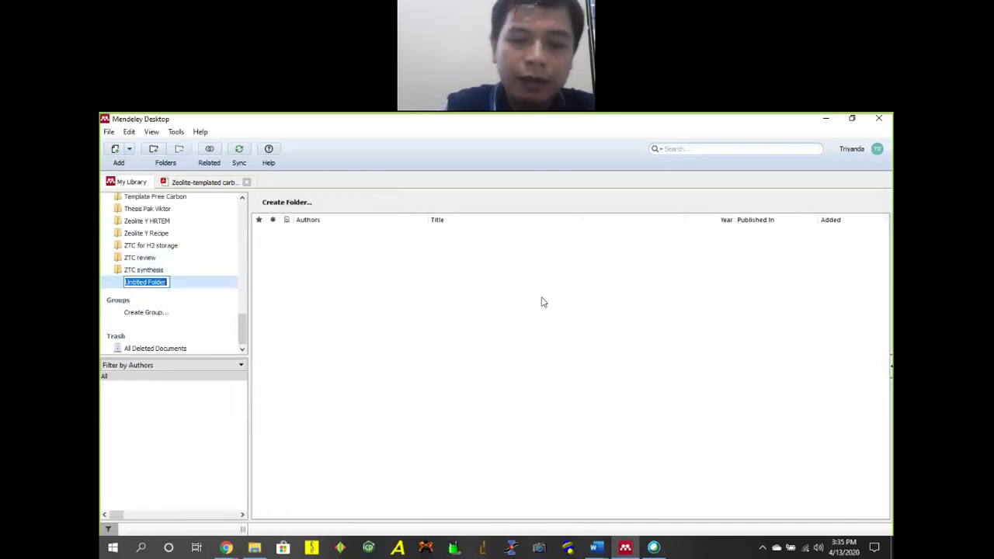
{"action": "type", "text": "Complex Compound"}
{"action": "key", "text": "Return"}
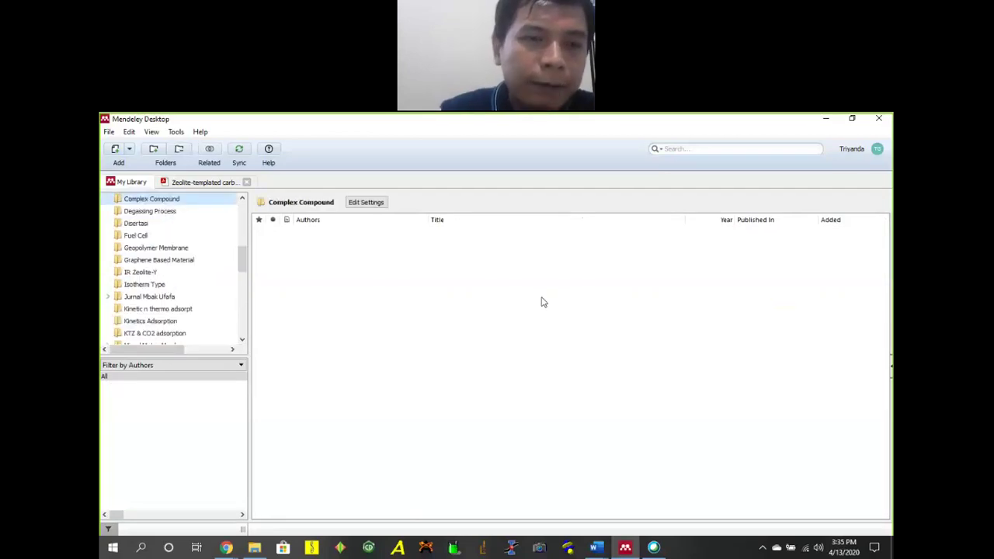
{"action": "scroll", "coordinate": [222, 262], "scroll_direction": "up", "scroll_amount": 1}
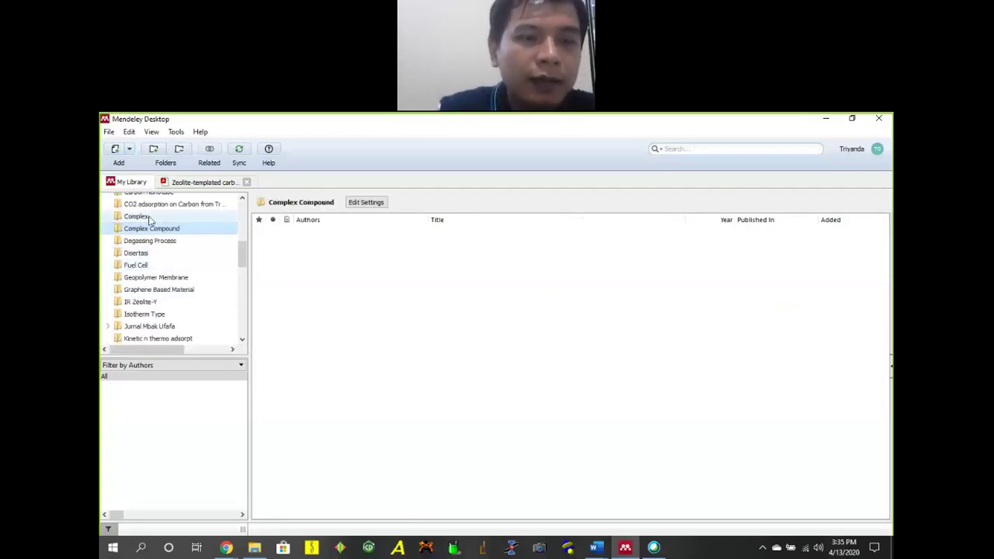
{"action": "key", "text": "alt+Tab"}
{"action": "left_click", "coordinate": [466, 230]}
{"action": "left_click", "coordinate": [433, 414], "text": "shift"}
{"action": "left_click_drag", "start_coordinate": [623, 171], "coordinate": [296, 218]}
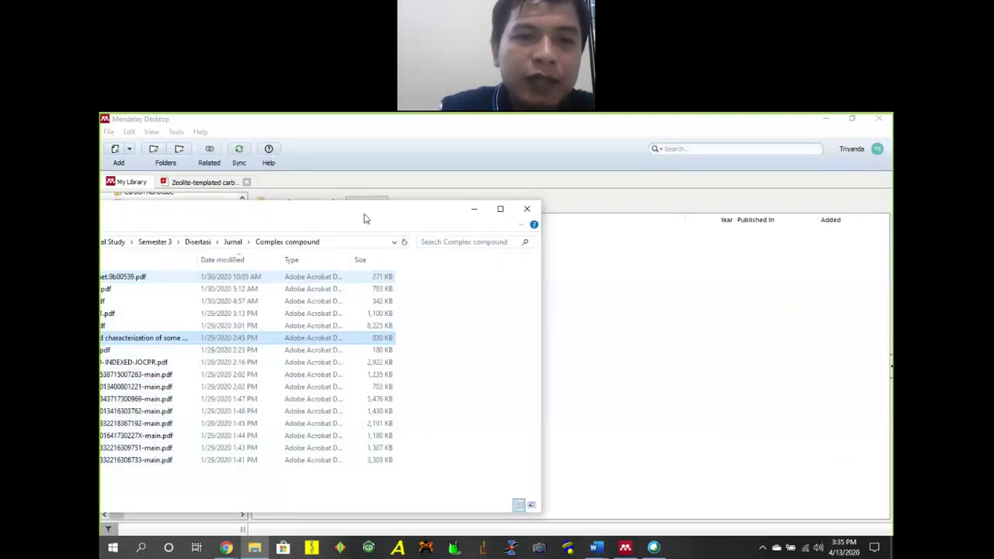
{"action": "left_click", "coordinate": [613, 319]}
{"action": "left_click_drag", "start_coordinate": [617, 322], "coordinate": [324, 299]}
{"action": "left_click", "coordinate": [365, 237]}
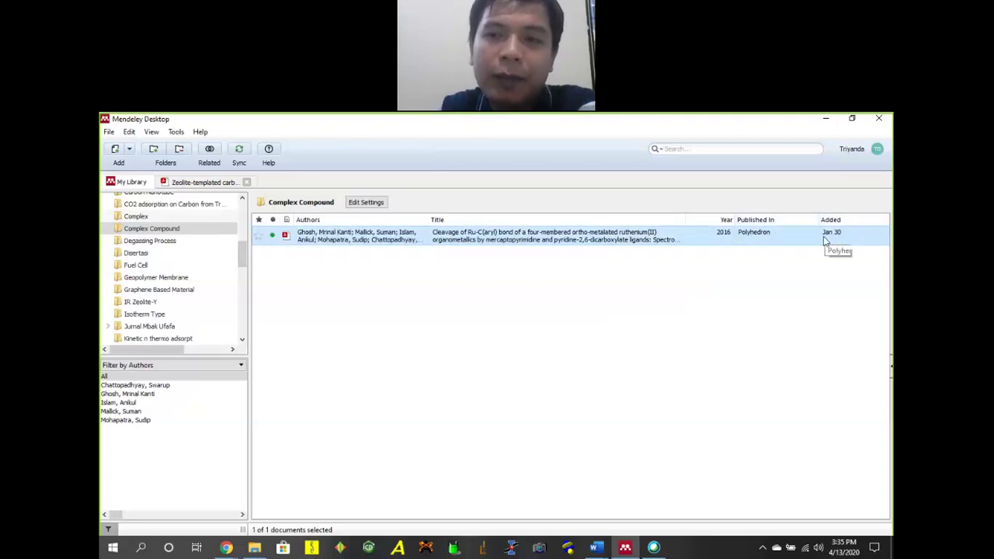
Read the Polyhedron paper's PDF with its Details panel, then go back to My Library.
{"action": "double_click", "coordinate": [482, 240]}
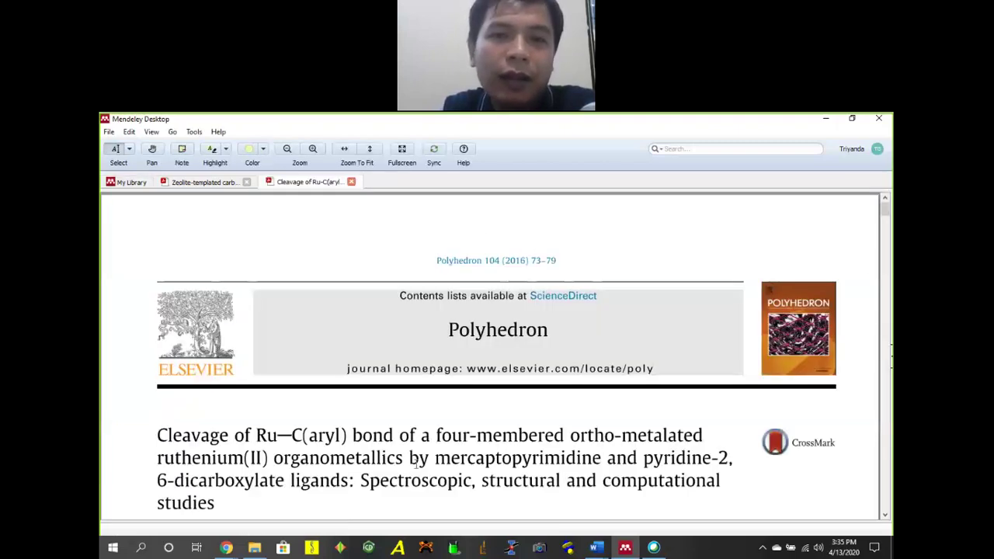
{"action": "scroll", "coordinate": [466, 342], "scroll_direction": "down", "scroll_amount": 15}
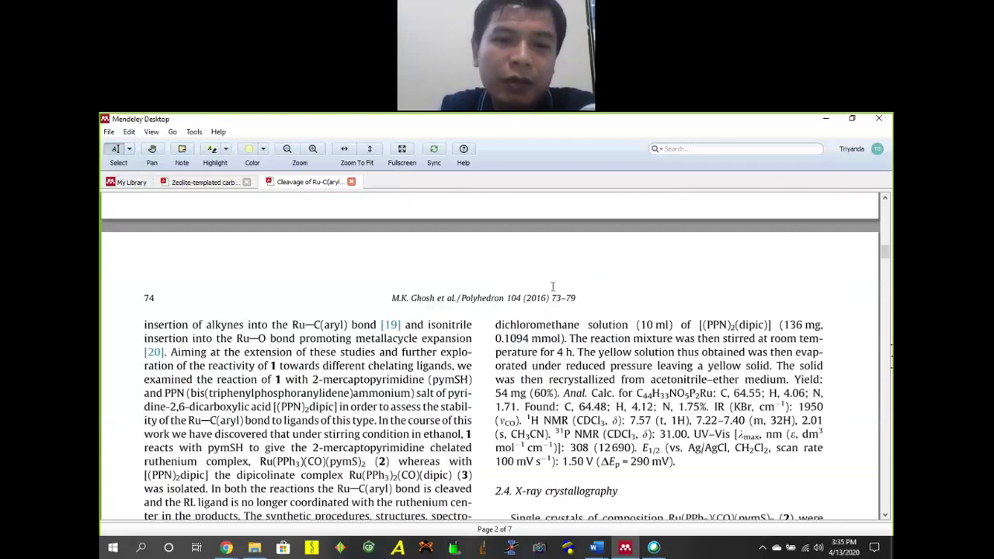
{"action": "scroll", "coordinate": [586, 281], "scroll_direction": "up", "scroll_amount": 15}
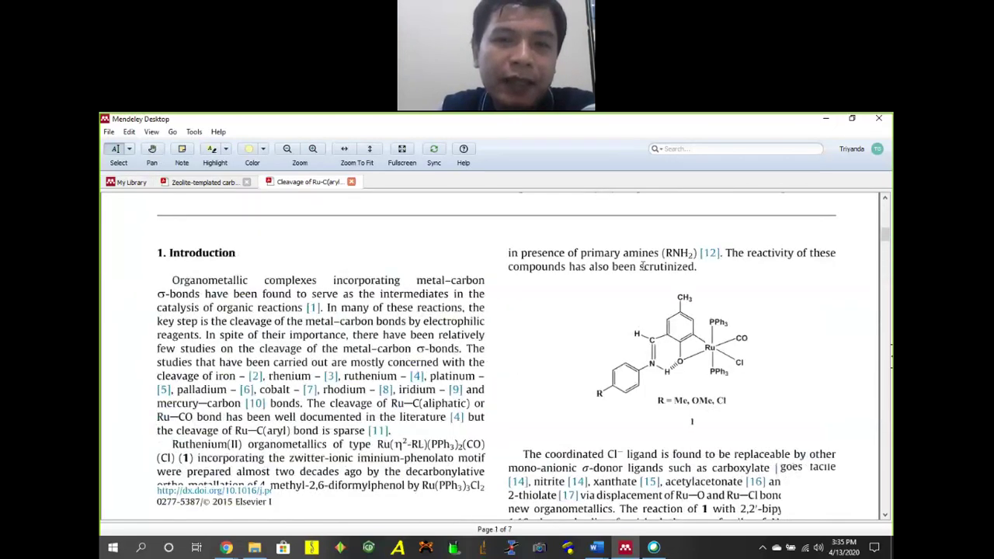
{"action": "left_click", "coordinate": [890, 359]}
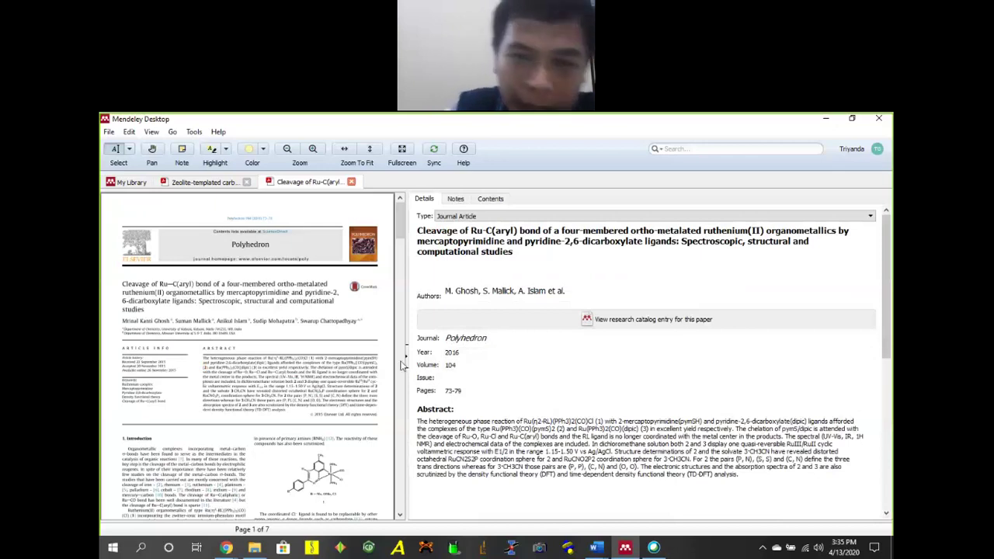
{"action": "left_click", "coordinate": [134, 185]}
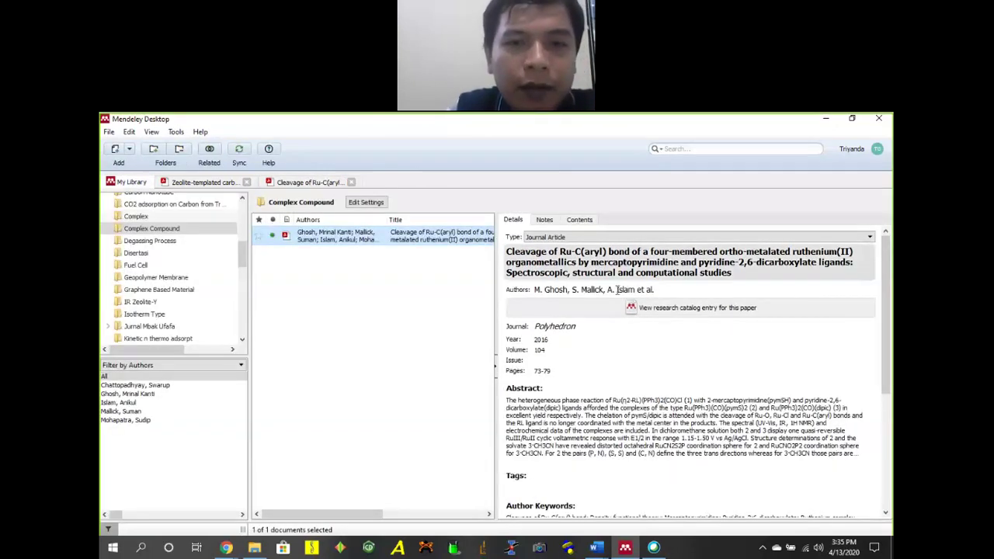
Insert 'author 2' after the first author in the Polyhedron paper's Details panel.
{"action": "left_click", "coordinate": [498, 369]}
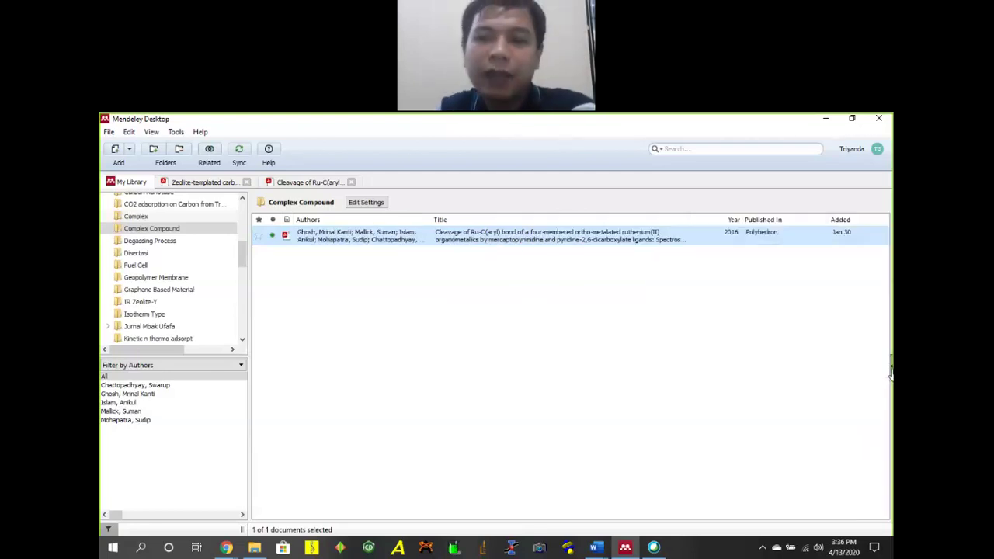
{"action": "left_click", "coordinate": [890, 374]}
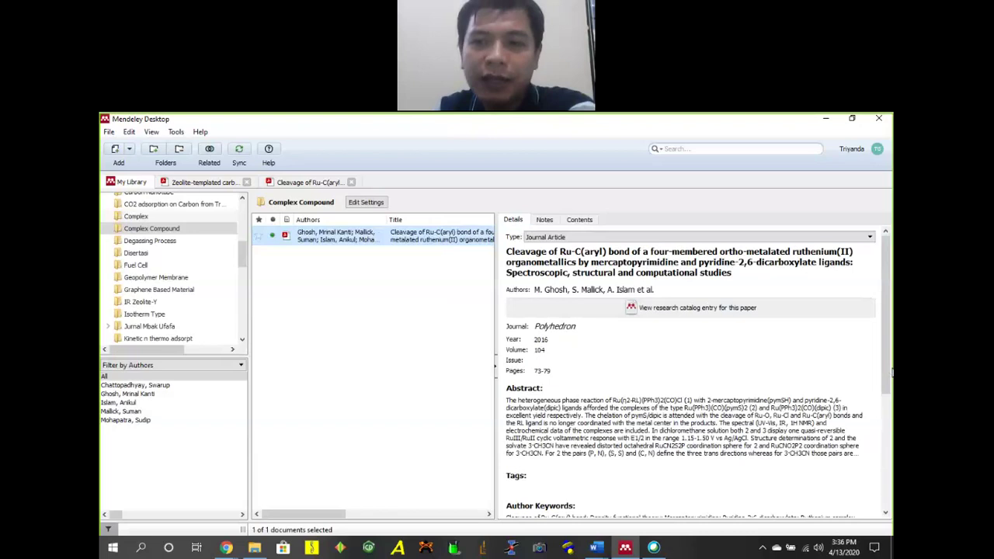
{"action": "left_click", "coordinate": [662, 289]}
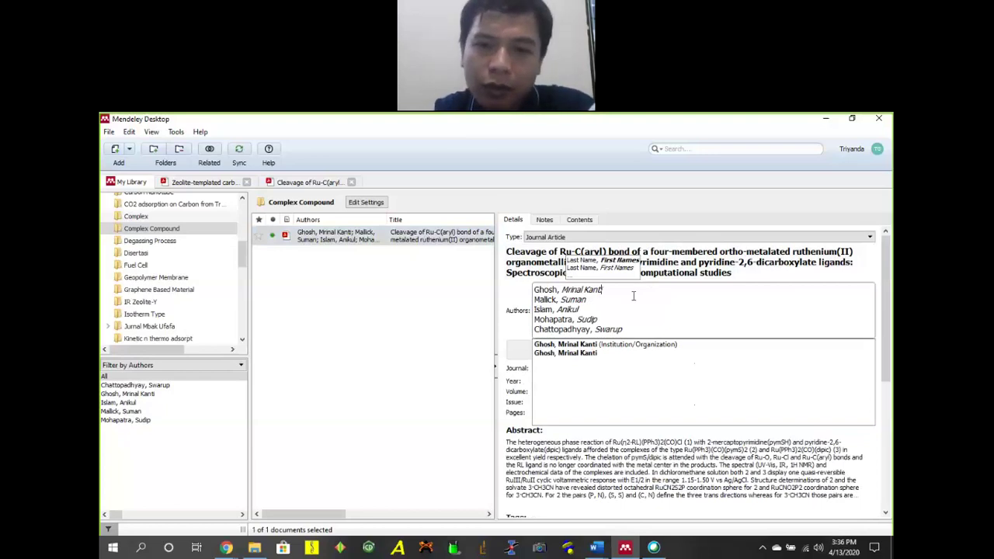
{"action": "key", "text": "Return"}
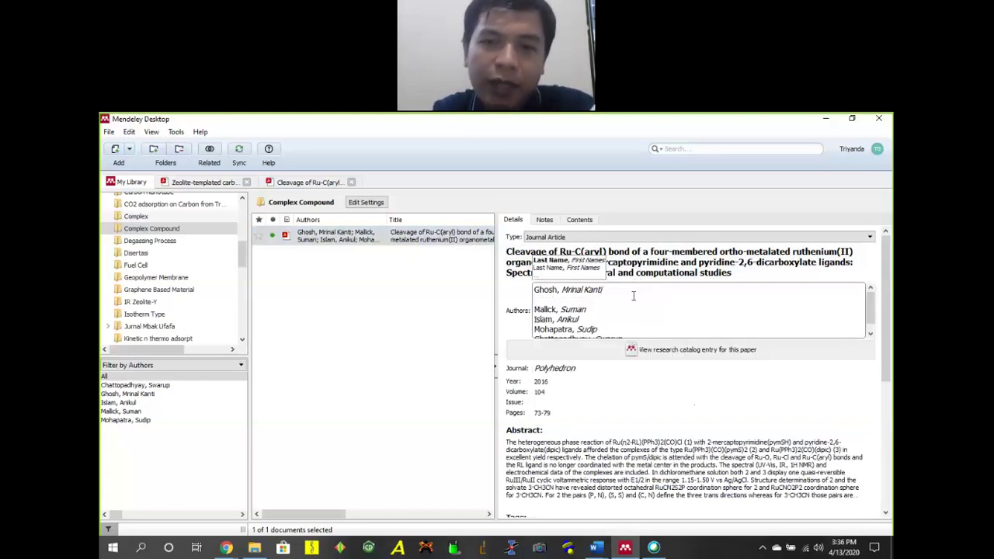
{"action": "type", "text": "author 2"}
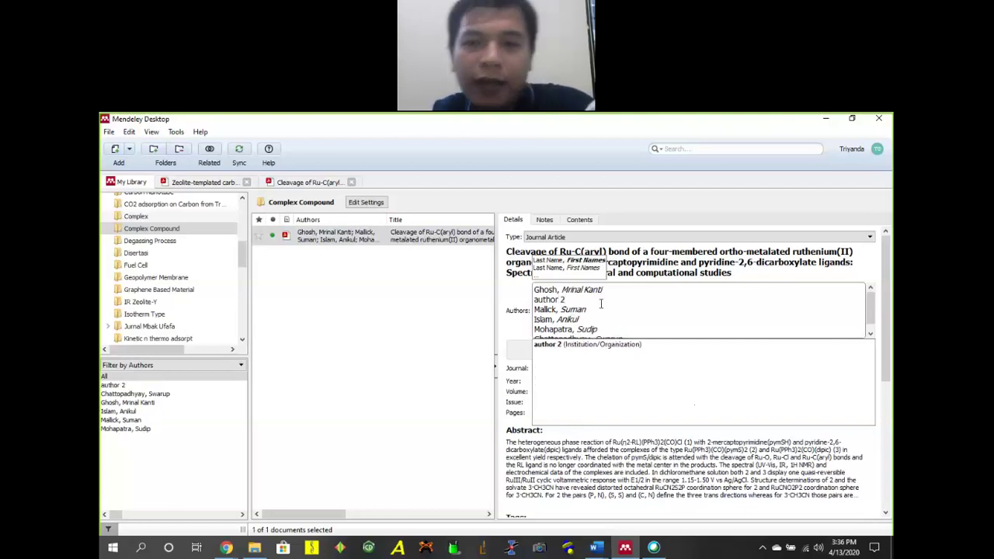
{"action": "key", "text": "BackSpace"}
{"action": "key", "text": "BackSpace"}
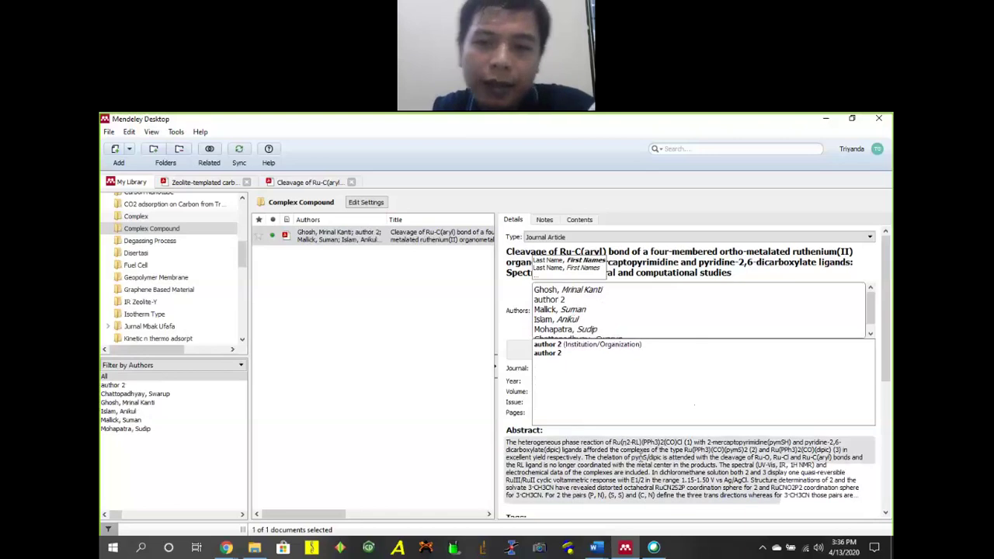
{"action": "left_click_drag", "start_coordinate": [639, 457], "coordinate": [683, 495]}
Refresh the ruthenium paper's details in Mendeley from its DOI.
{"action": "scroll", "coordinate": [643, 329], "scroll_direction": "down", "scroll_amount": 4}
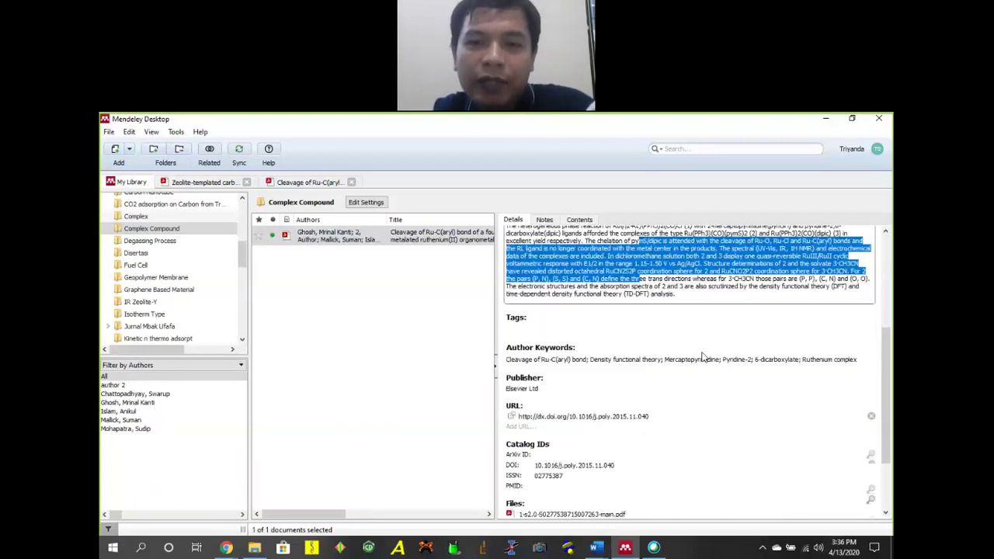
{"action": "scroll", "coordinate": [658, 389], "scroll_direction": "down", "scroll_amount": 1}
{"action": "scroll", "coordinate": [658, 389], "scroll_direction": "down", "scroll_amount": 1}
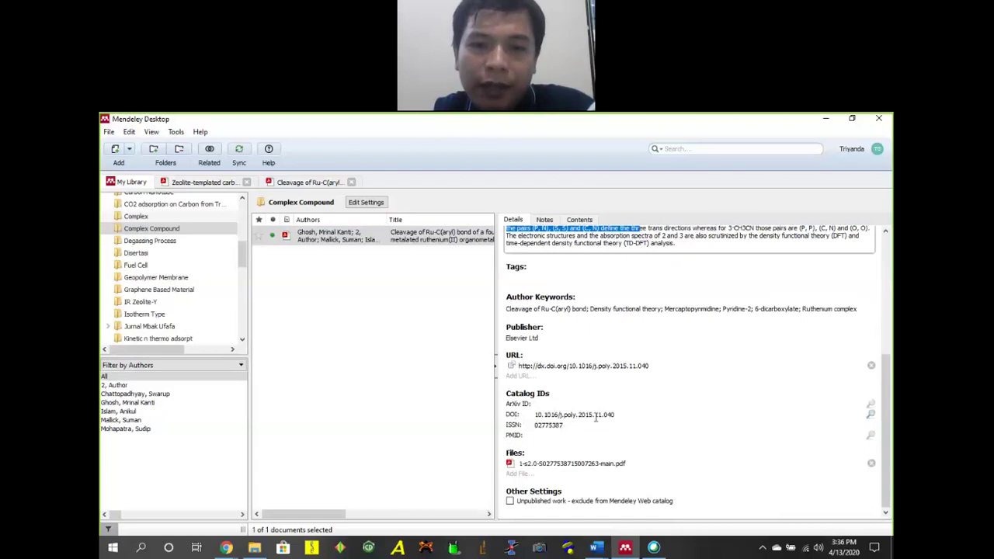
{"action": "left_click", "coordinate": [557, 415]}
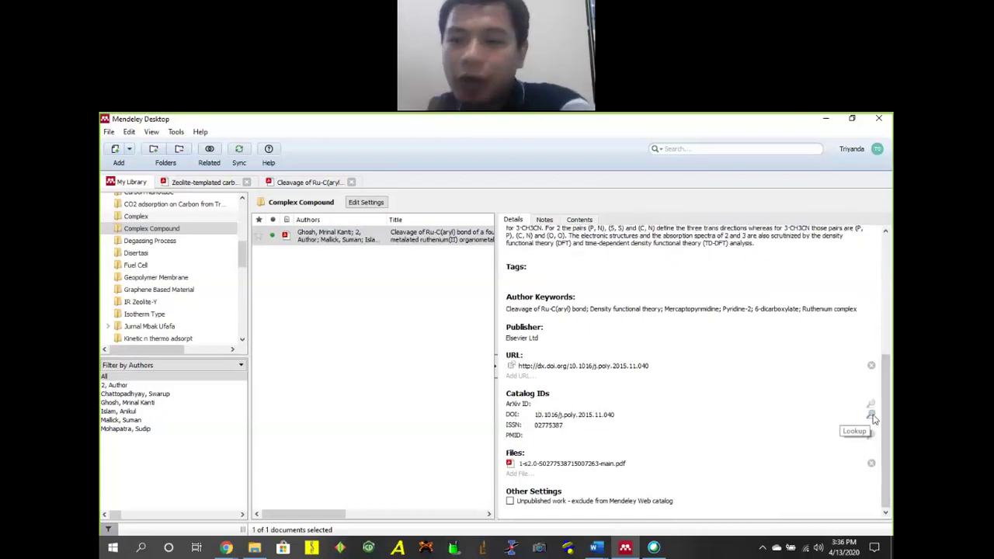
{"action": "left_click", "coordinate": [873, 415]}
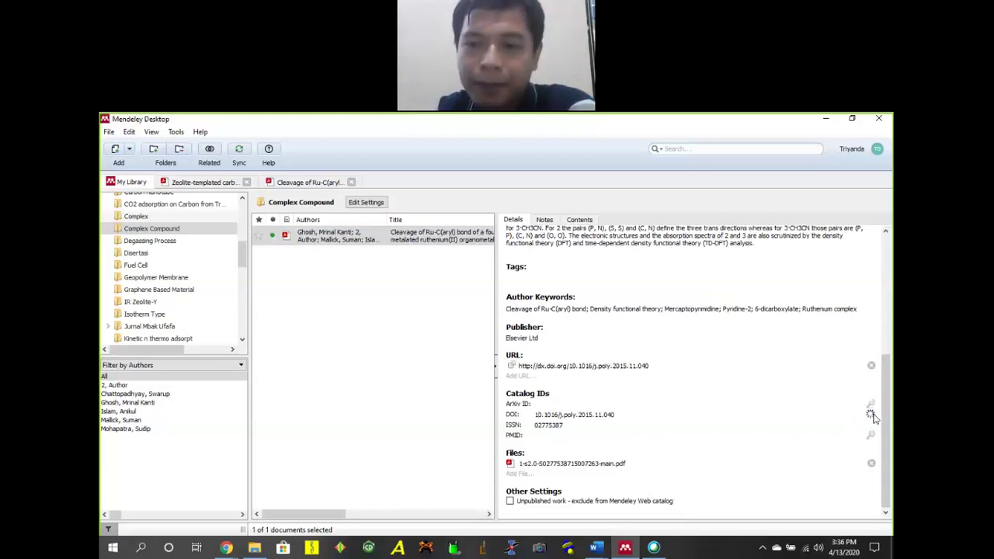
Select the whole DOI value and bring the Cisco Webex Meetings window to the front.
{"action": "scroll", "coordinate": [675, 386], "scroll_direction": "up", "scroll_amount": 4}
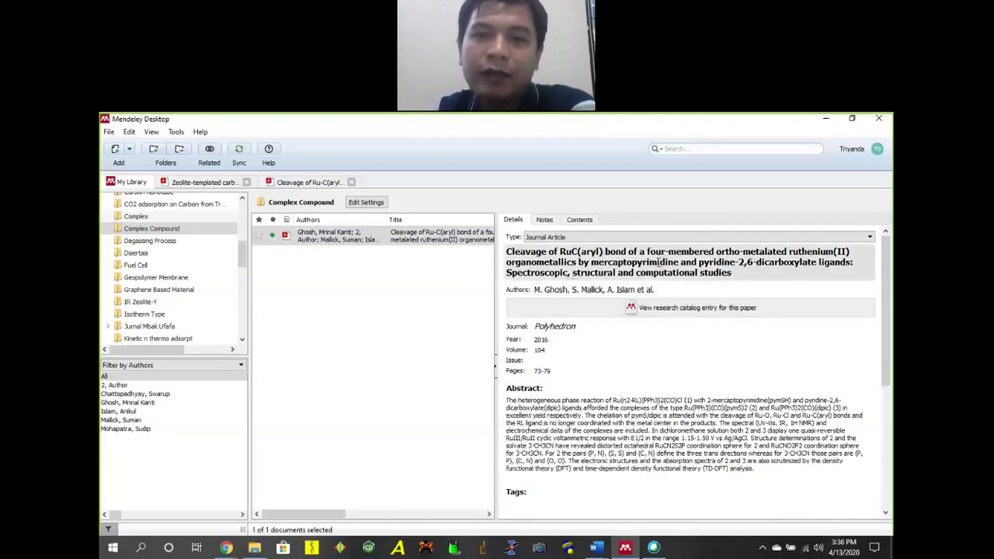
{"action": "scroll", "coordinate": [603, 370], "scroll_direction": "down", "scroll_amount": 4}
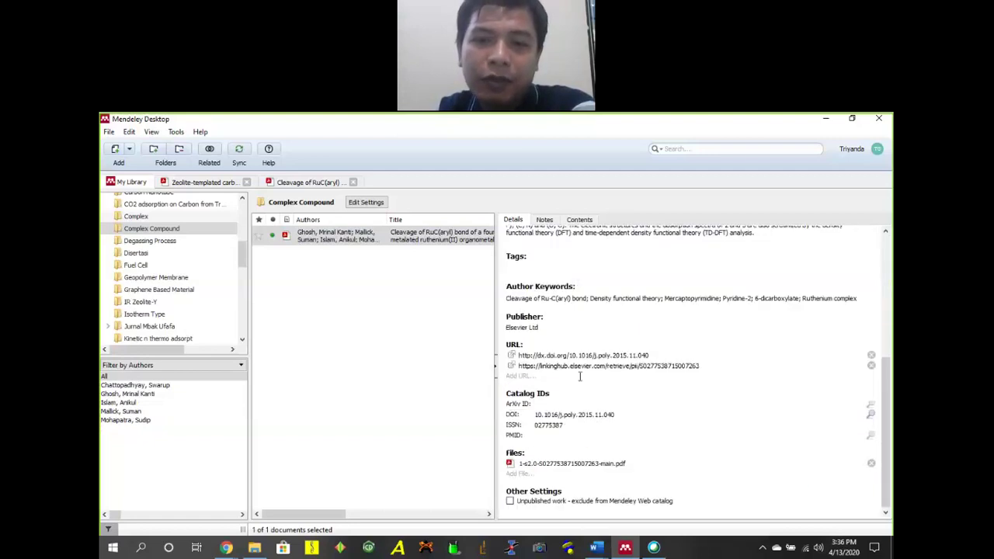
{"action": "scroll", "coordinate": [654, 291], "scroll_direction": "up", "scroll_amount": 4}
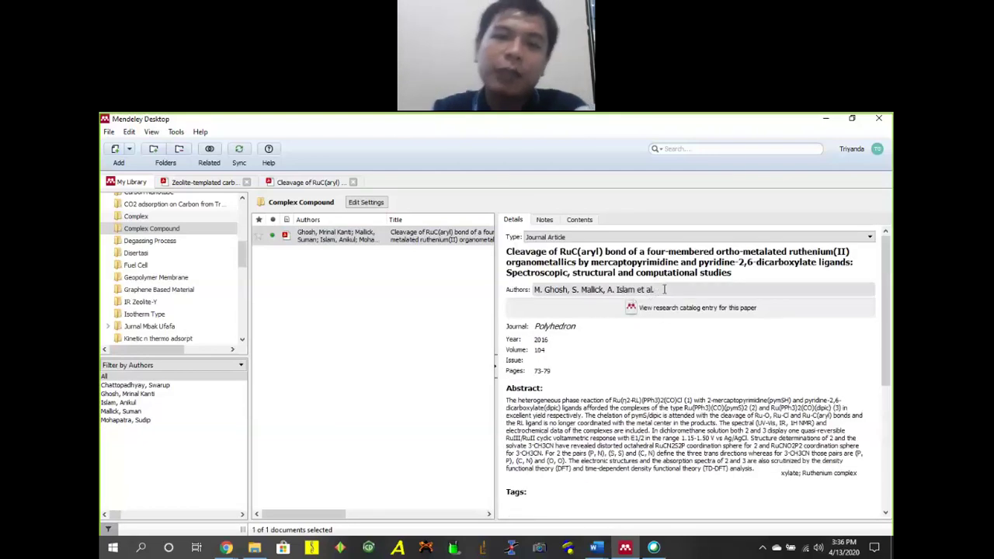
{"action": "scroll", "coordinate": [676, 307], "scroll_direction": "down", "scroll_amount": 4}
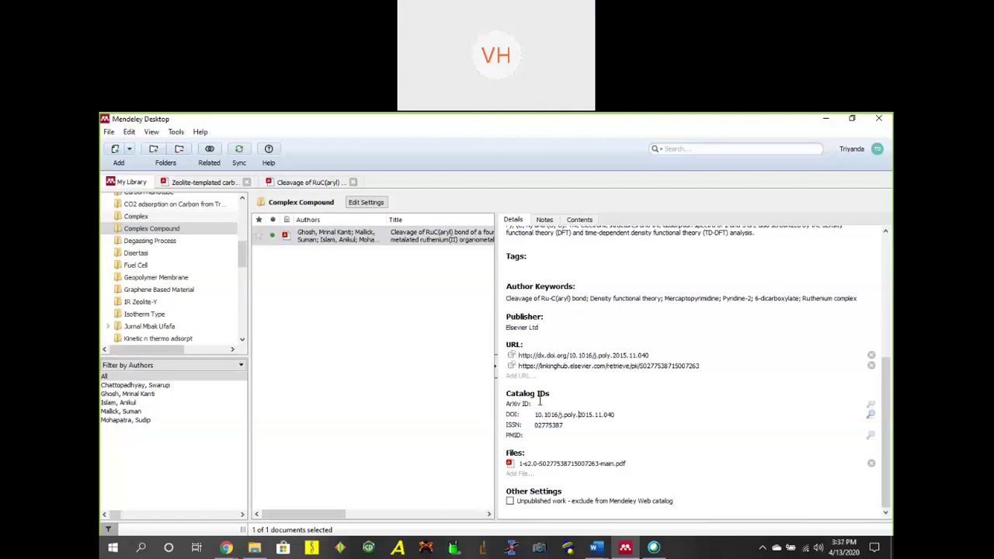
{"action": "key", "text": "ctrl+a"}
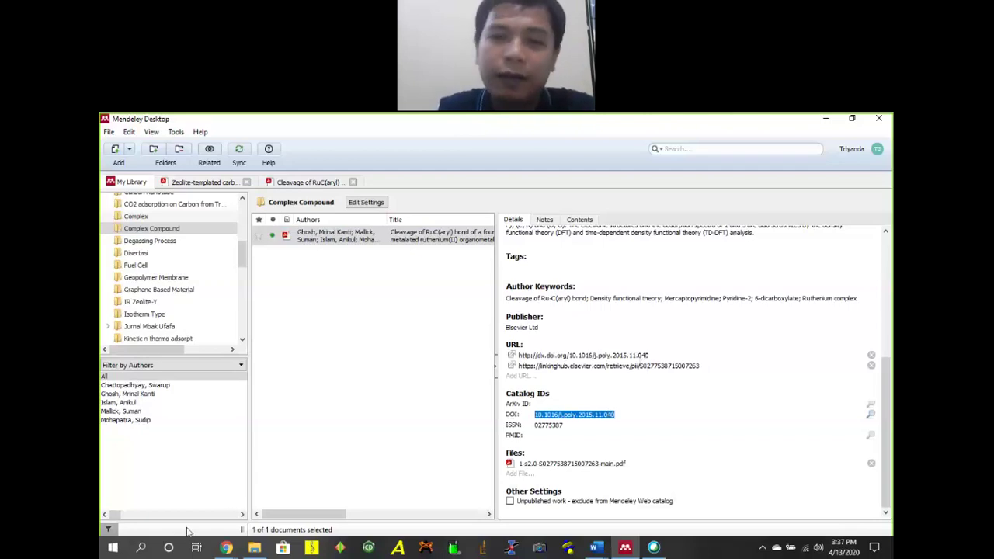
{"action": "key", "text": "alt+Tab"}
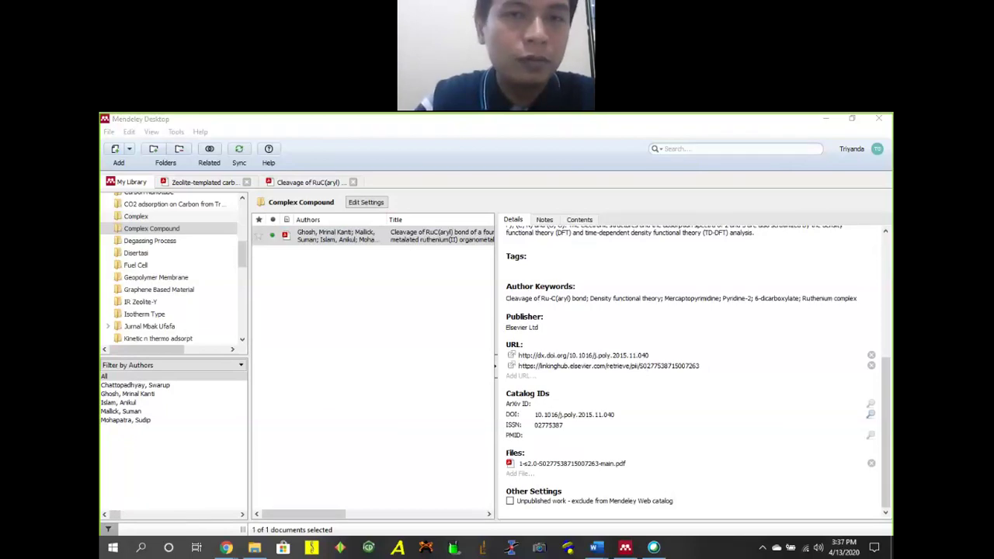
{"action": "left_click", "coordinate": [653, 548]}
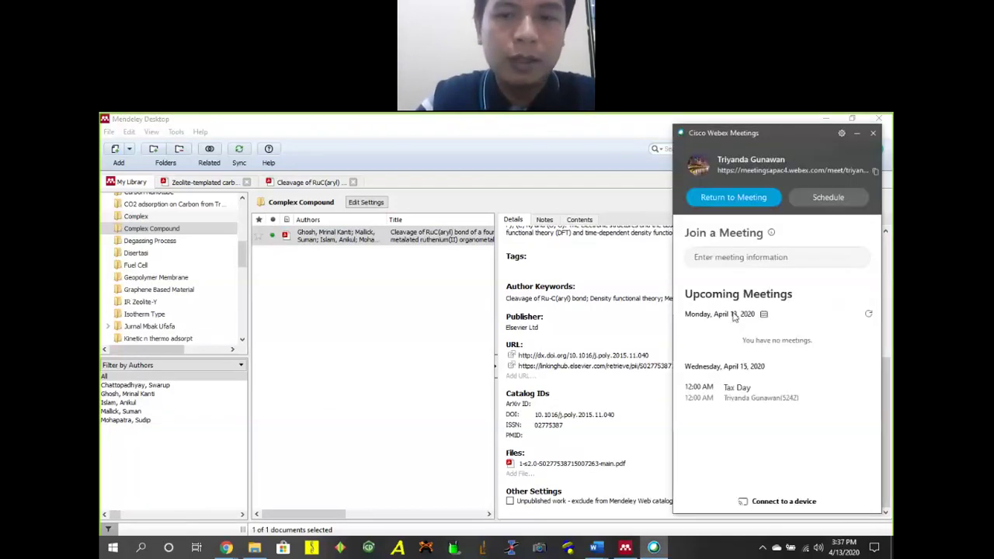
Return to the Webex meeting, minimize Webex, and collapse Mendeley's Details pane to widen the list.
{"action": "left_click", "coordinate": [731, 198]}
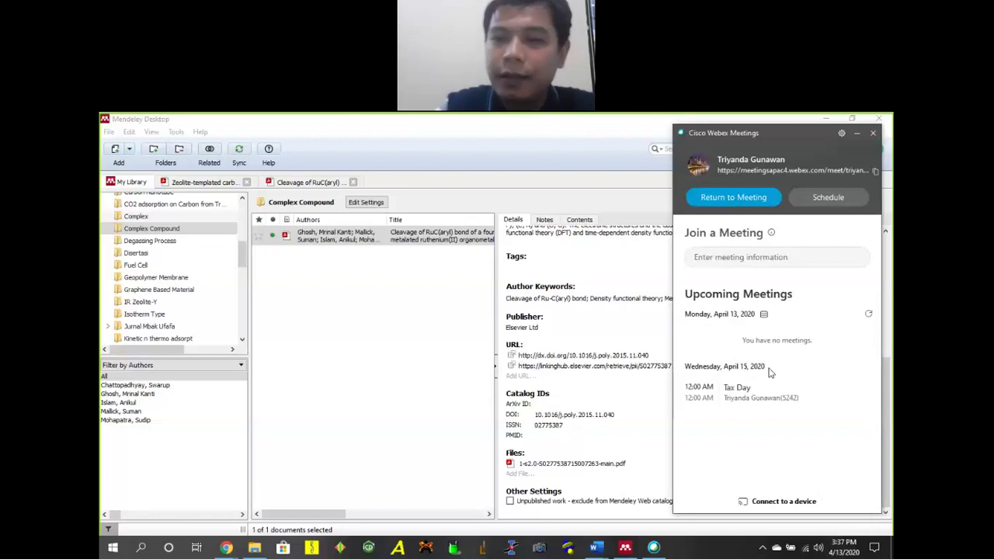
{"action": "left_click", "coordinate": [857, 133]}
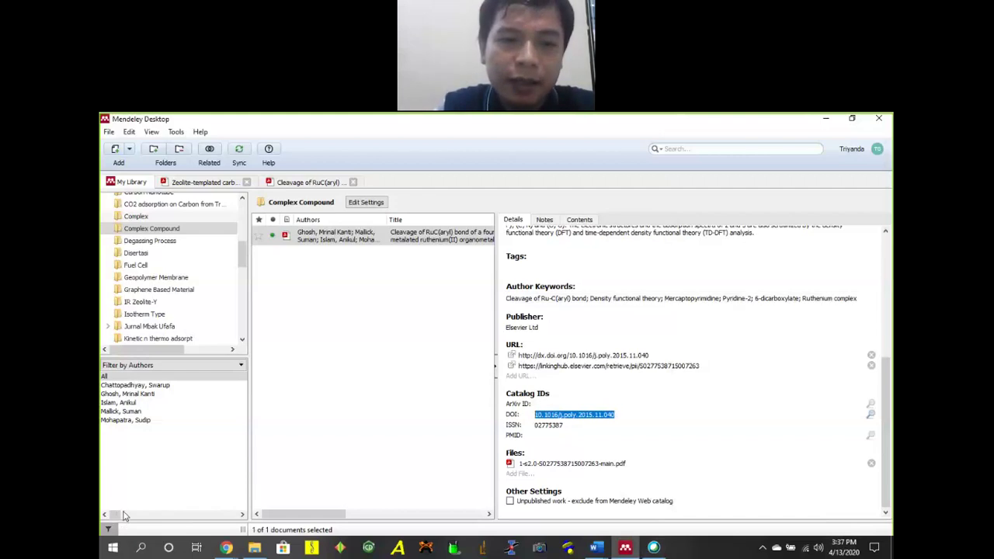
{"action": "left_click", "coordinate": [668, 366]}
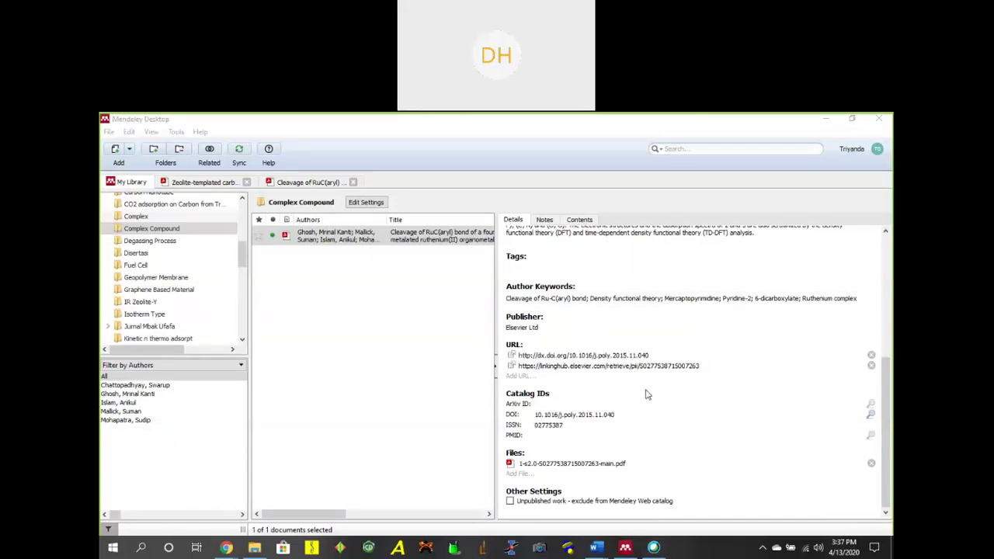
{"action": "left_click", "coordinate": [497, 372]}
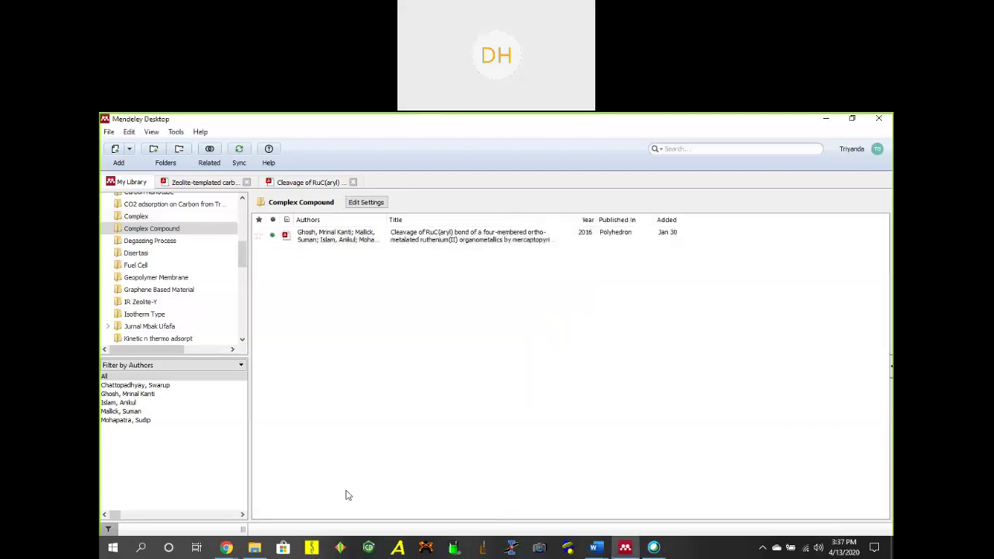
Drag the selected PDFs from the Complex compound folder into Mendeley's Complex Compound collection.
{"action": "left_click", "coordinate": [254, 548]}
{"action": "left_click", "coordinate": [621, 331]}
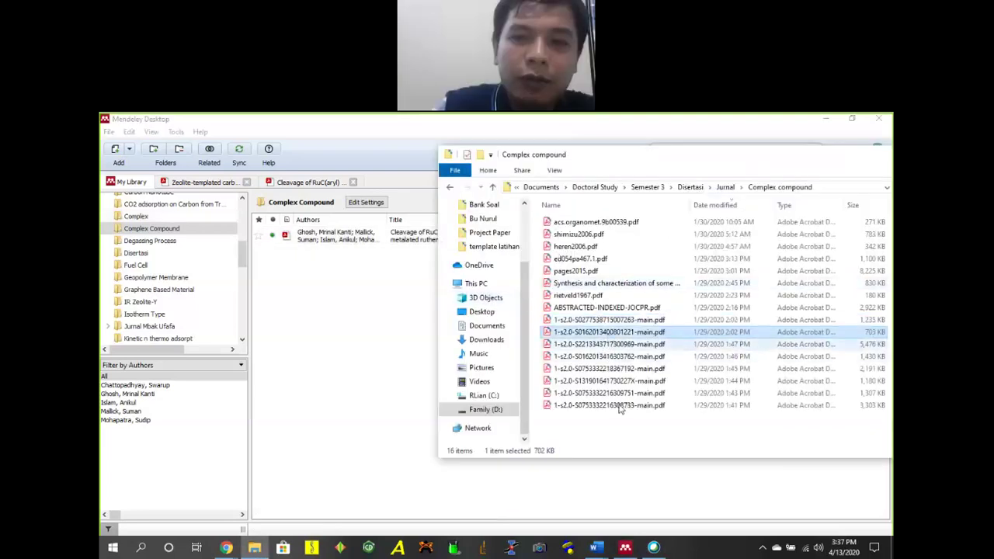
{"action": "left_click", "coordinate": [624, 396], "text": "shift"}
{"action": "left_click", "coordinate": [624, 405], "text": "shift"}
{"action": "left_click_drag", "start_coordinate": [725, 351], "coordinate": [379, 346]}
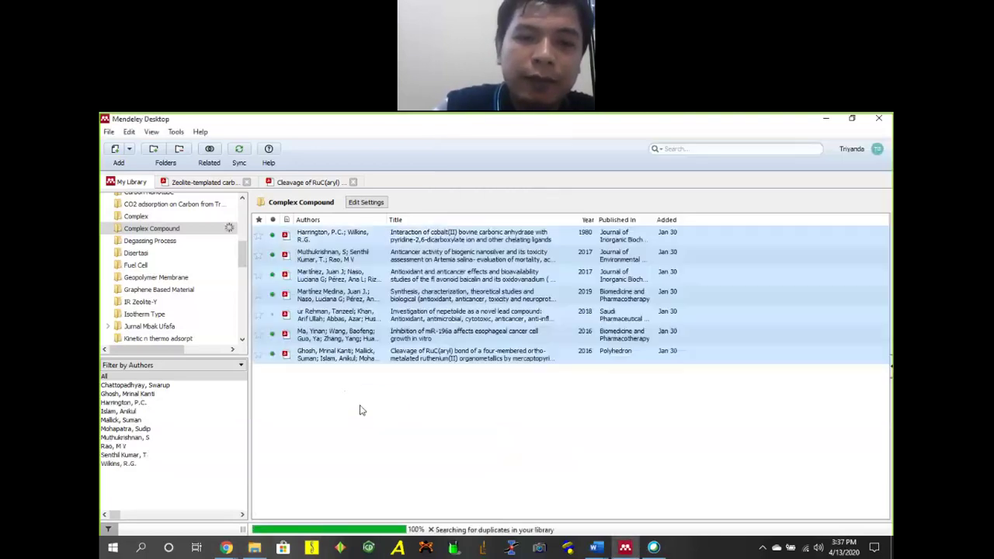
{"action": "left_click", "coordinate": [596, 260]}
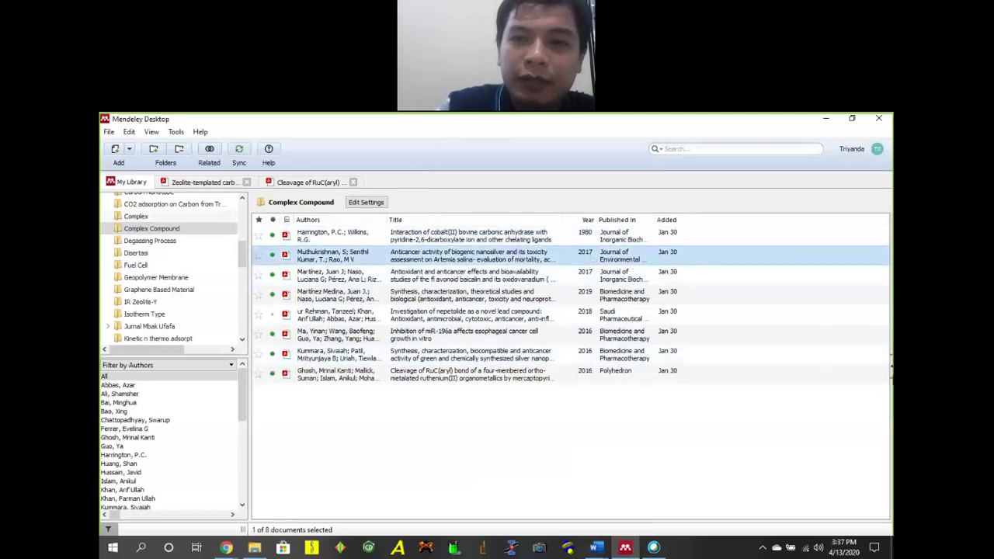
Update the anticancer nanosilver paper's details from its DOI and mark them correct.
{"action": "left_click", "coordinate": [891, 373]}
{"action": "scroll", "coordinate": [816, 370], "scroll_direction": "down", "scroll_amount": 5}
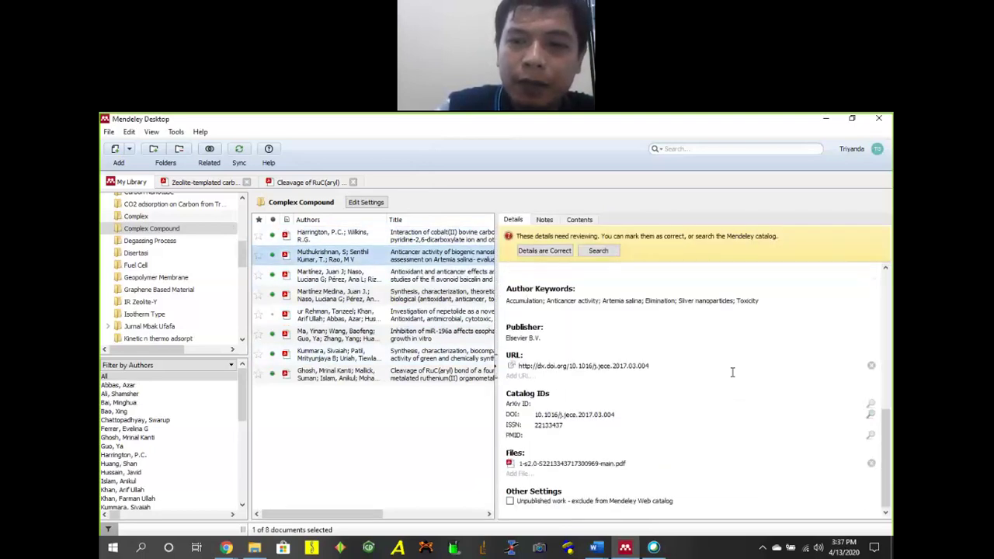
{"action": "scroll", "coordinate": [733, 370], "scroll_direction": "up", "scroll_amount": 4}
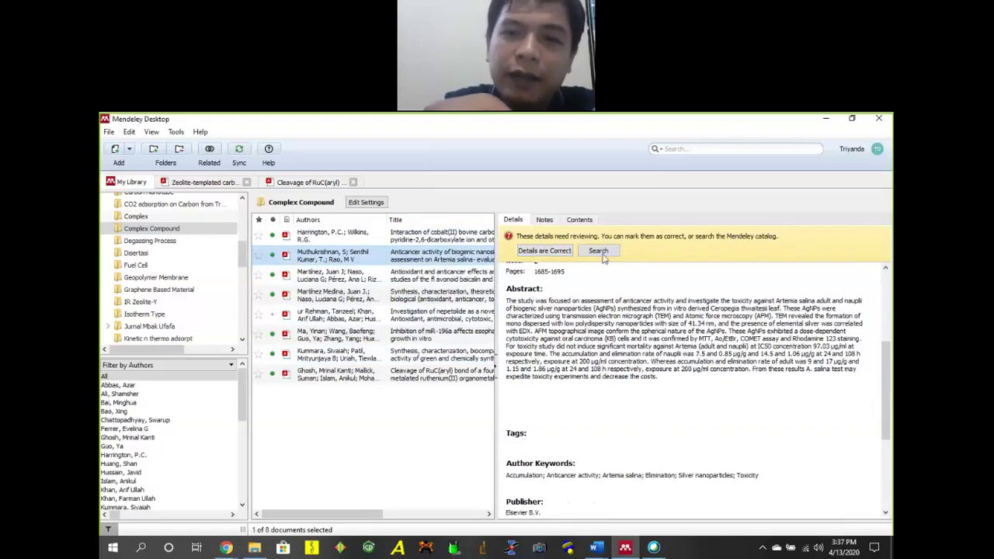
{"action": "scroll", "coordinate": [672, 286], "scroll_direction": "up", "scroll_amount": 2}
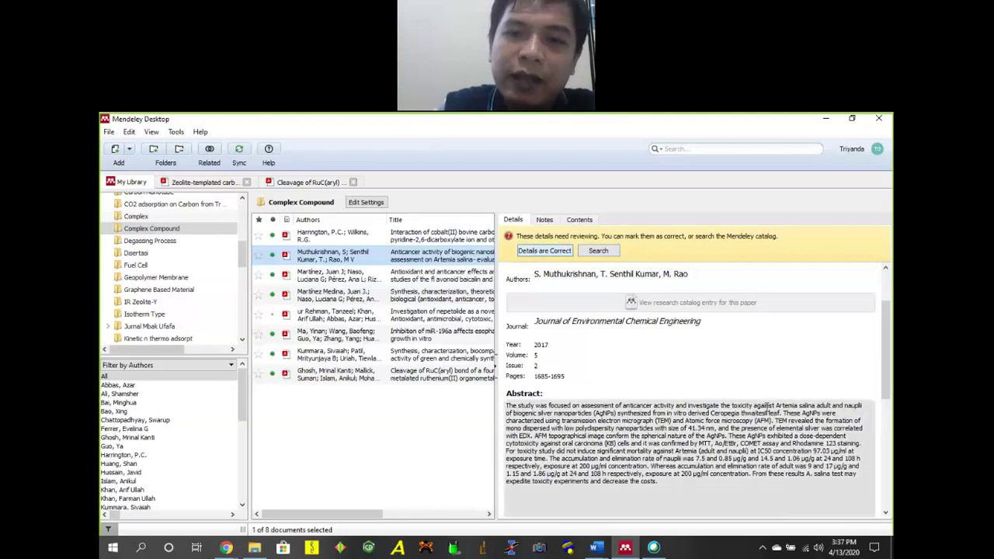
{"action": "scroll", "coordinate": [782, 379], "scroll_direction": "down", "scroll_amount": 5}
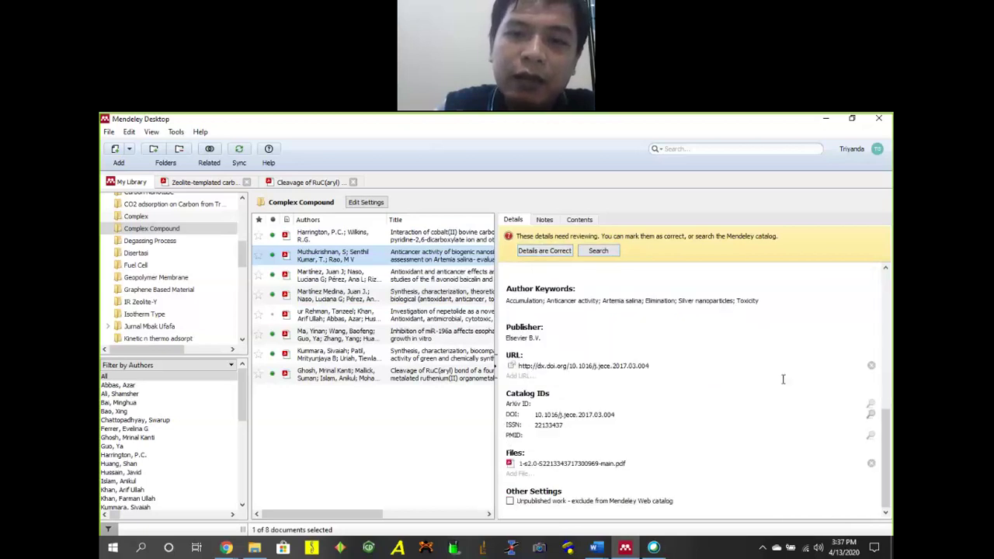
{"action": "left_click", "coordinate": [871, 416]}
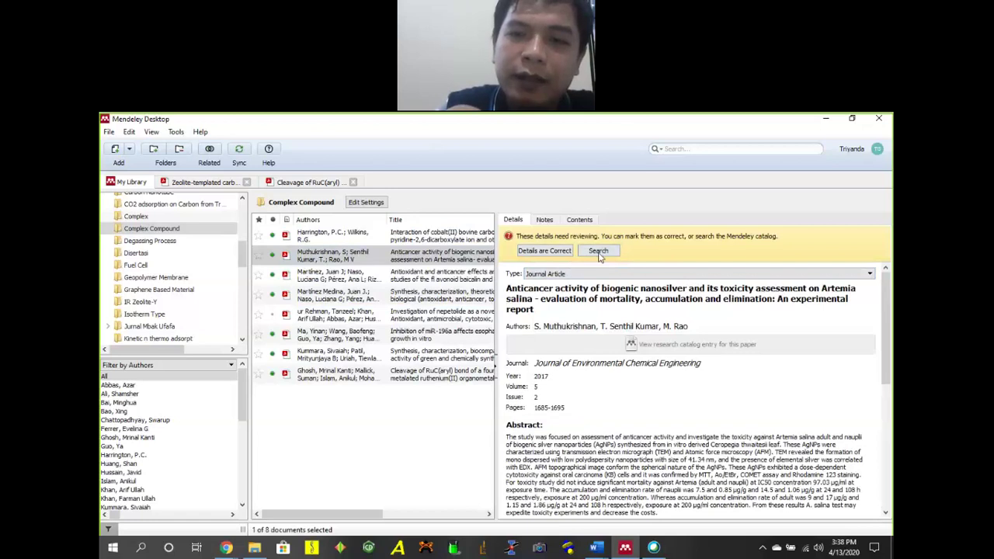
{"action": "left_click", "coordinate": [544, 251]}
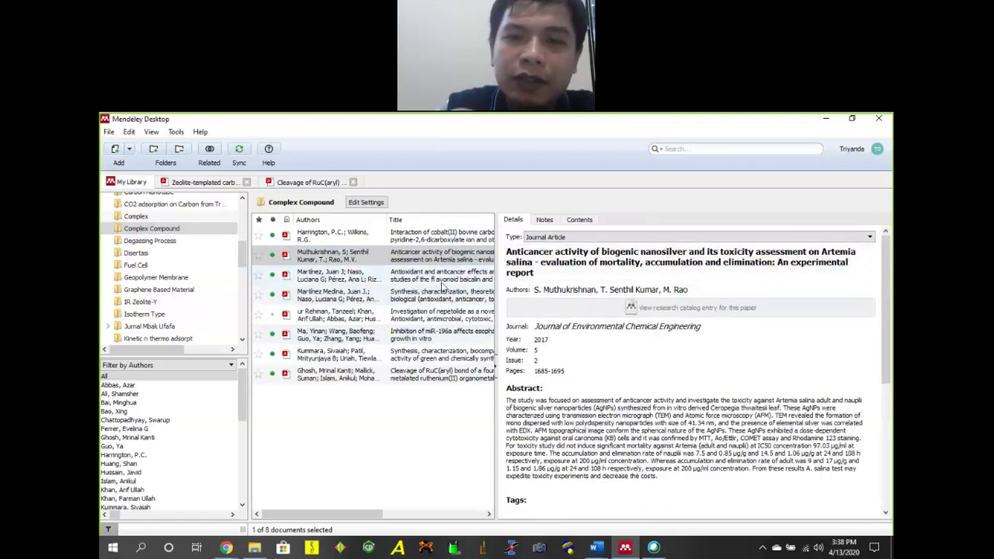
Update the baicalin oxidovanadium paper from its DOI, confirm it, and collapse the Details pane.
{"action": "scroll", "coordinate": [850, 437], "scroll_direction": "down", "scroll_amount": 5}
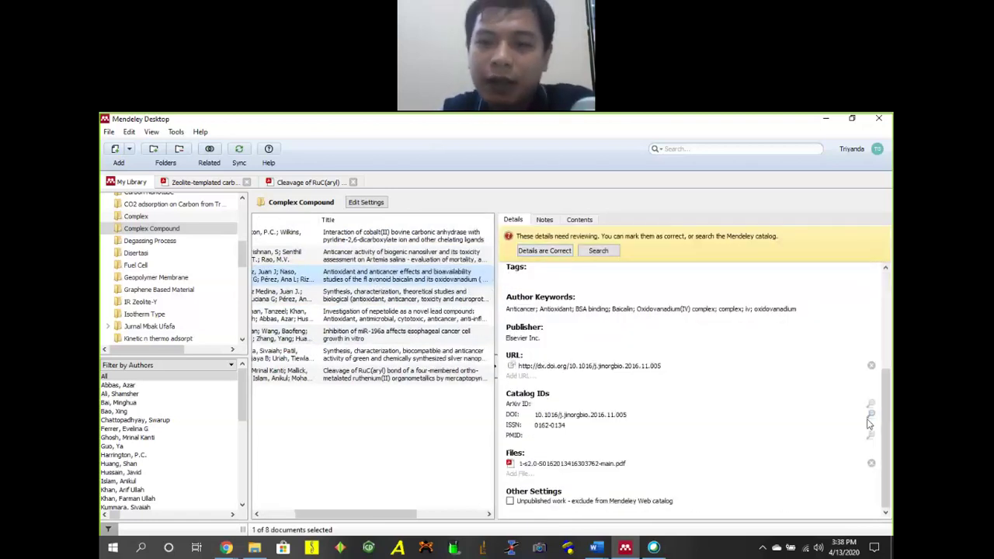
{"action": "left_click", "coordinate": [870, 417]}
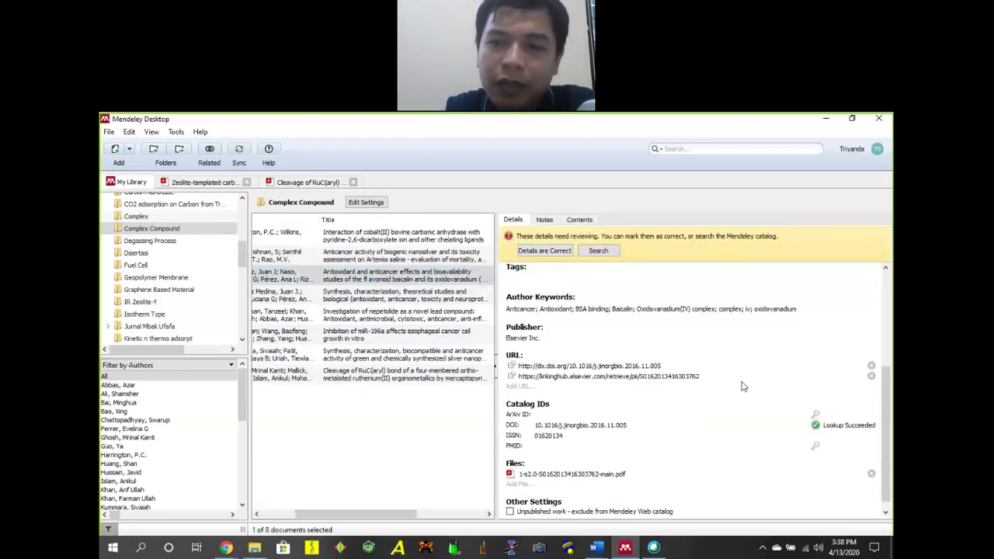
{"action": "left_click", "coordinate": [562, 254]}
{"action": "left_click", "coordinate": [393, 314]}
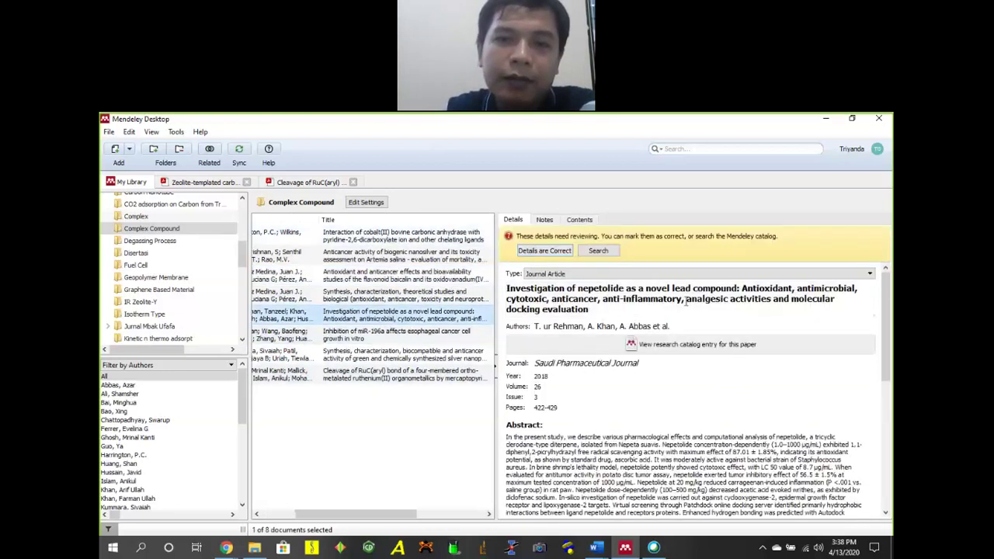
{"action": "left_click", "coordinate": [496, 367]}
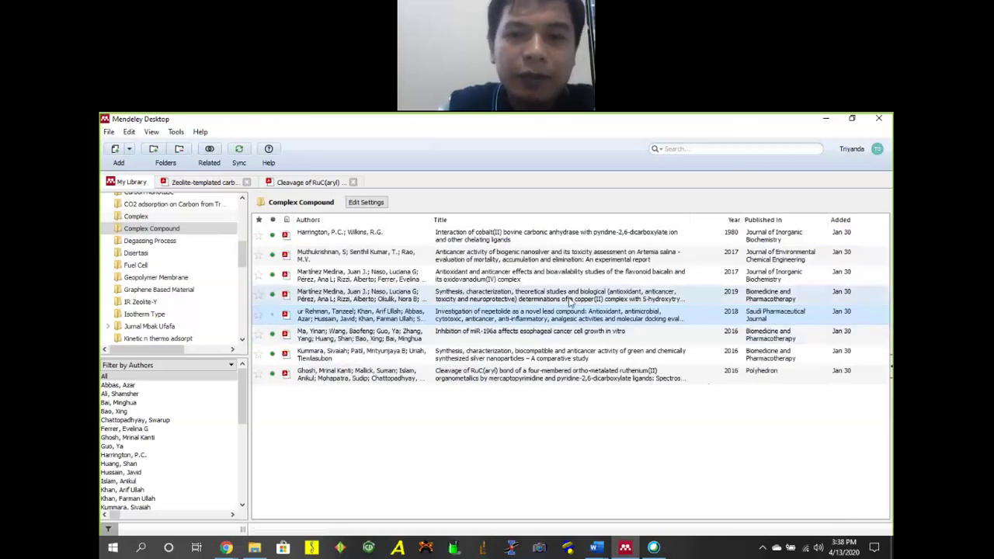
{"action": "left_click", "coordinate": [569, 303]}
Open the Martinez Medina copper(II) synthesis paper's PDF in a reading tab, then return to My Library.
{"action": "double_click", "coordinate": [569, 302]}
{"action": "scroll", "coordinate": [466, 299], "scroll_direction": "down", "scroll_amount": 10}
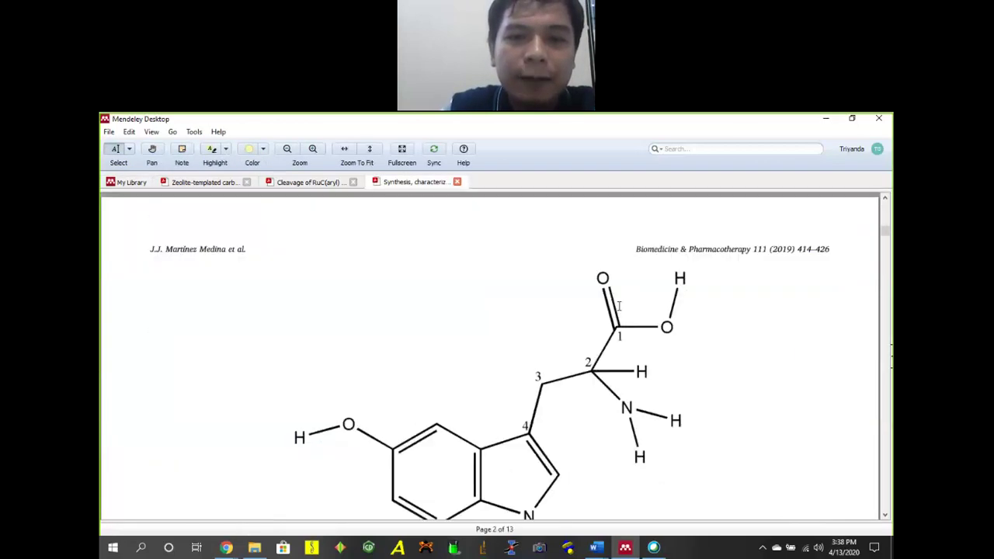
{"action": "scroll", "coordinate": [445, 282], "scroll_direction": "up", "scroll_amount": 10}
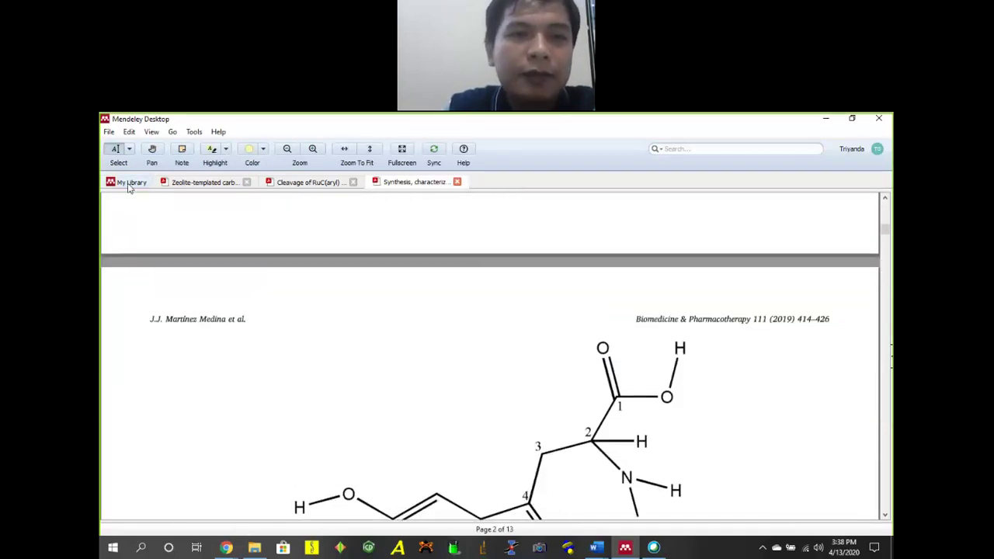
{"action": "left_click", "coordinate": [129, 182]}
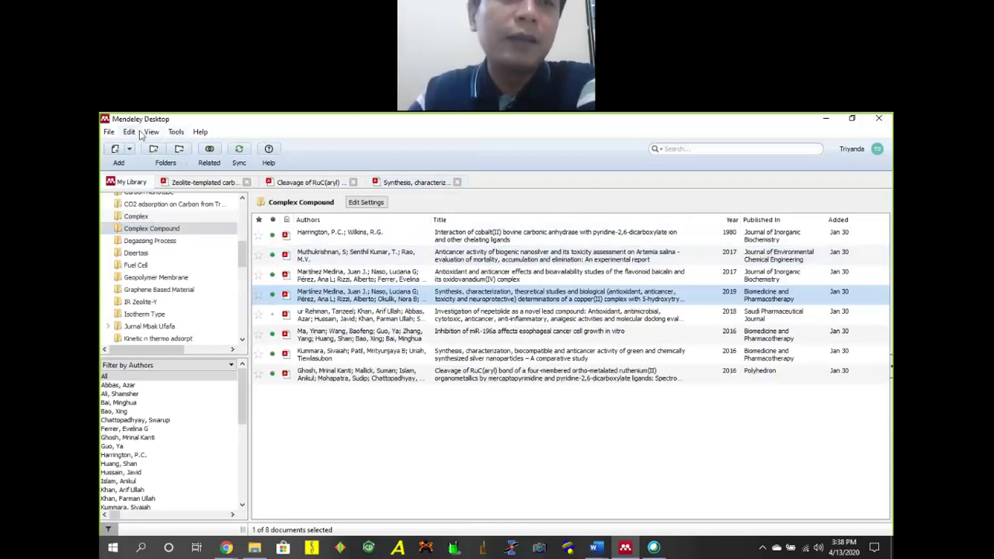
Look at the journal abbreviations settings from the Tools menu, then close them.
{"action": "left_click", "coordinate": [174, 133]}
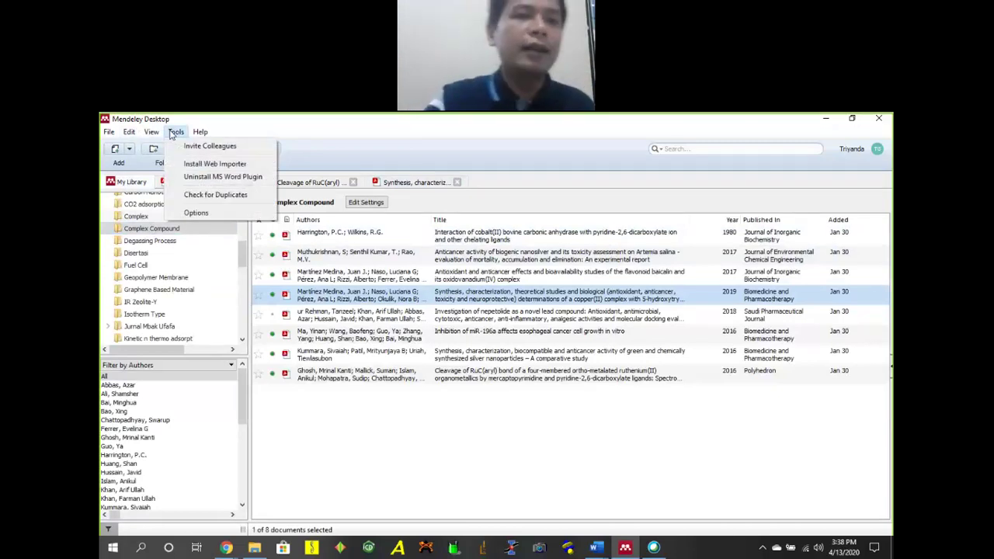
{"action": "mouse_move", "coordinate": [151, 132]}
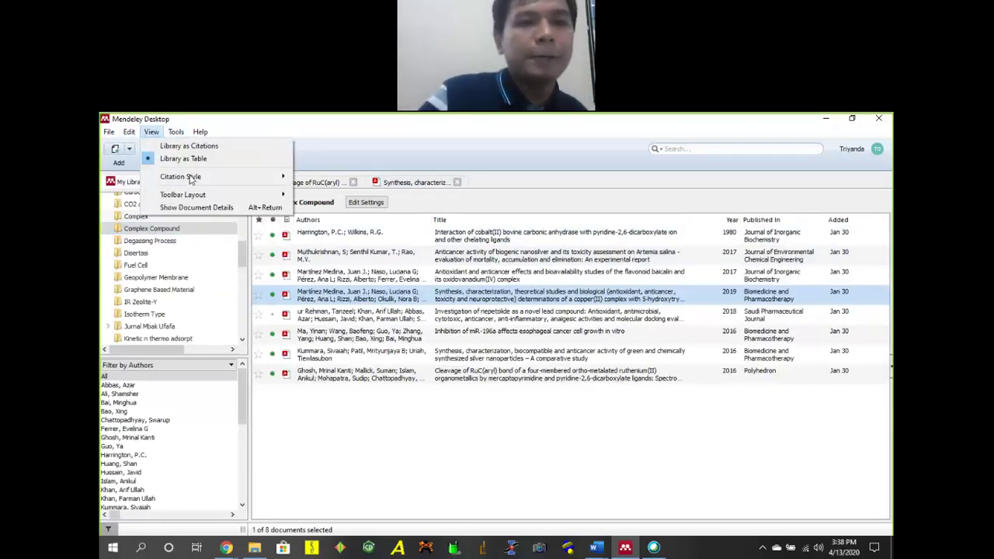
{"action": "mouse_move", "coordinate": [194, 178]}
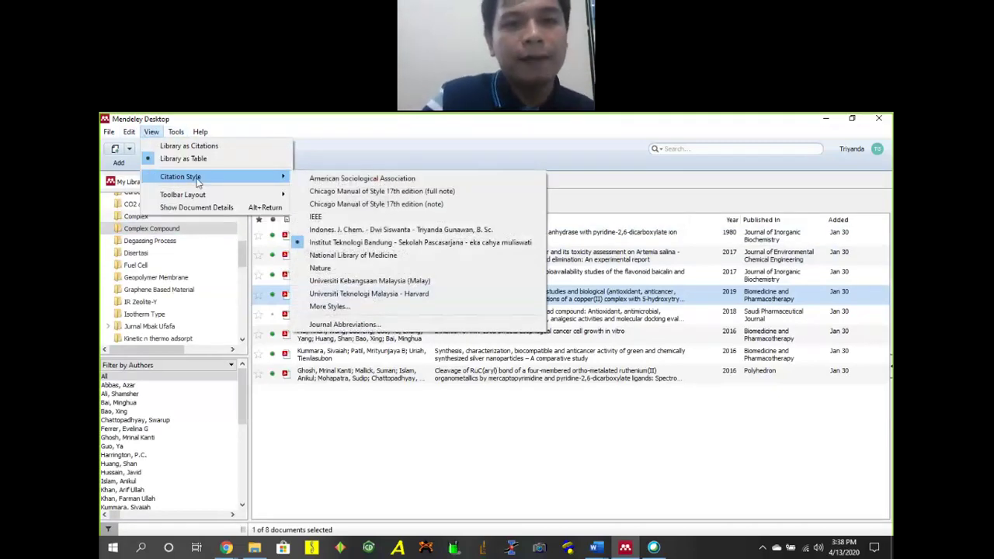
{"action": "left_click", "coordinate": [421, 329]}
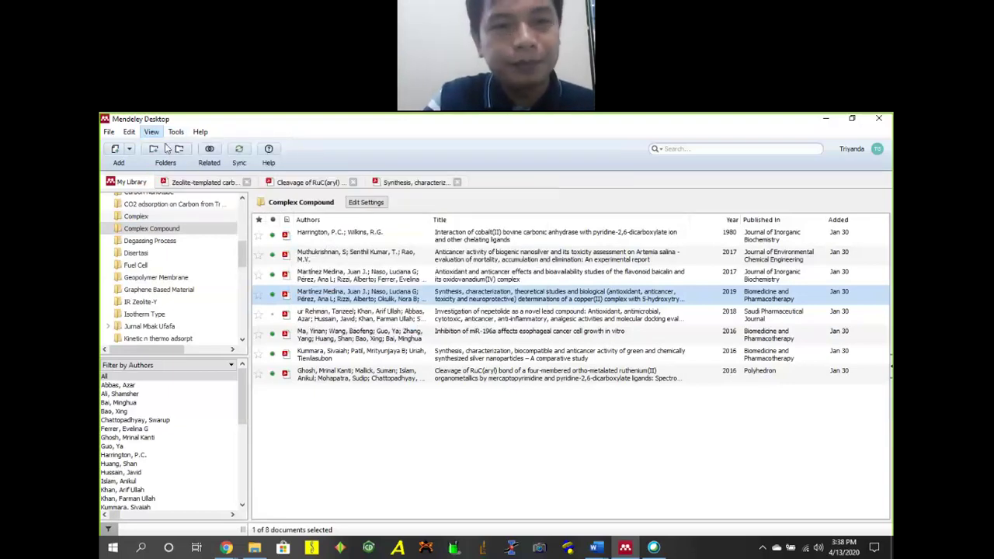
{"action": "left_click", "coordinate": [659, 456]}
Show the View > Citation Style submenu.
{"action": "left_click", "coordinate": [176, 132]}
{"action": "mouse_move", "coordinate": [151, 132]}
{"action": "mouse_move", "coordinate": [233, 176]}
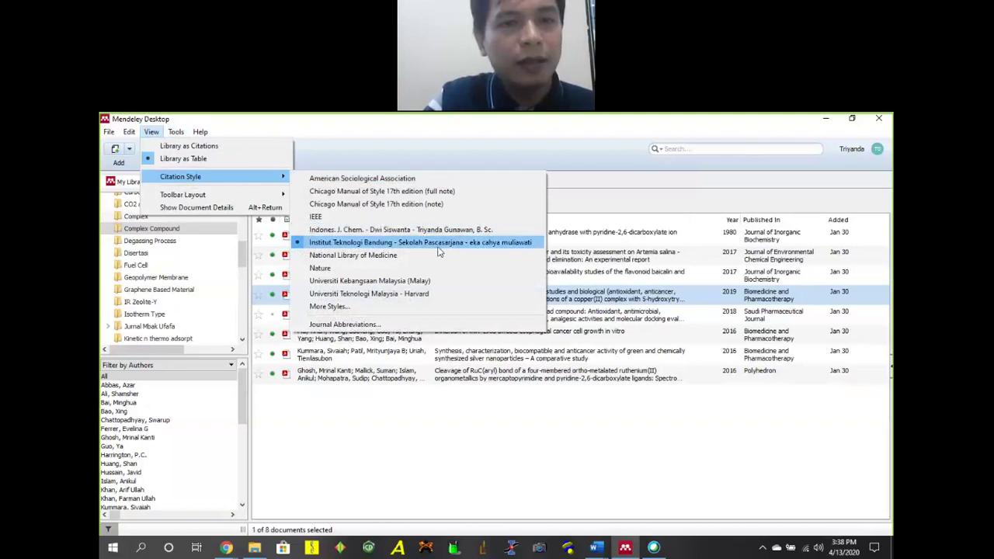
Search Get More Styles for 'indonesia' and install the Universitas Negeri Yogyakarta - Program Pascasarjana style.
{"action": "left_click", "coordinate": [390, 305]}
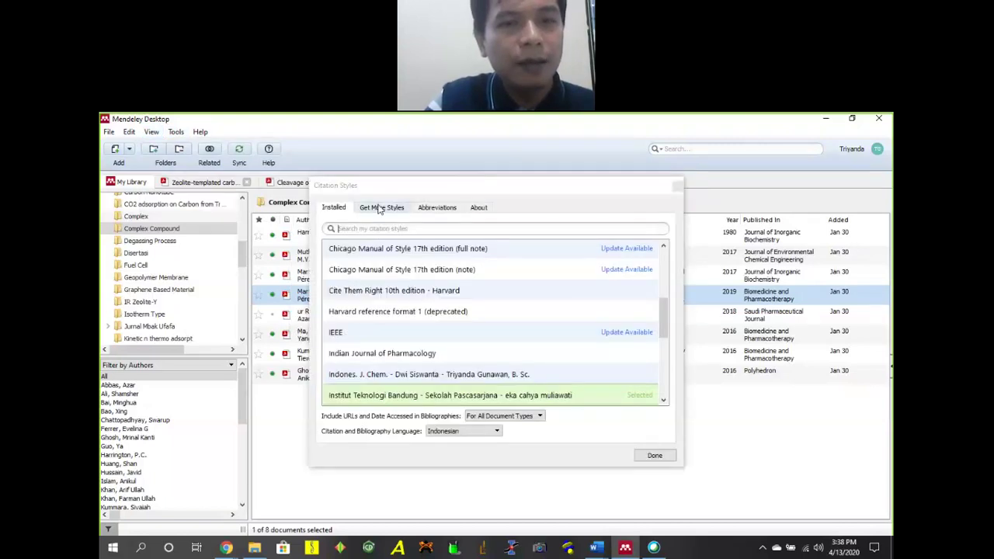
{"action": "left_click", "coordinate": [380, 210]}
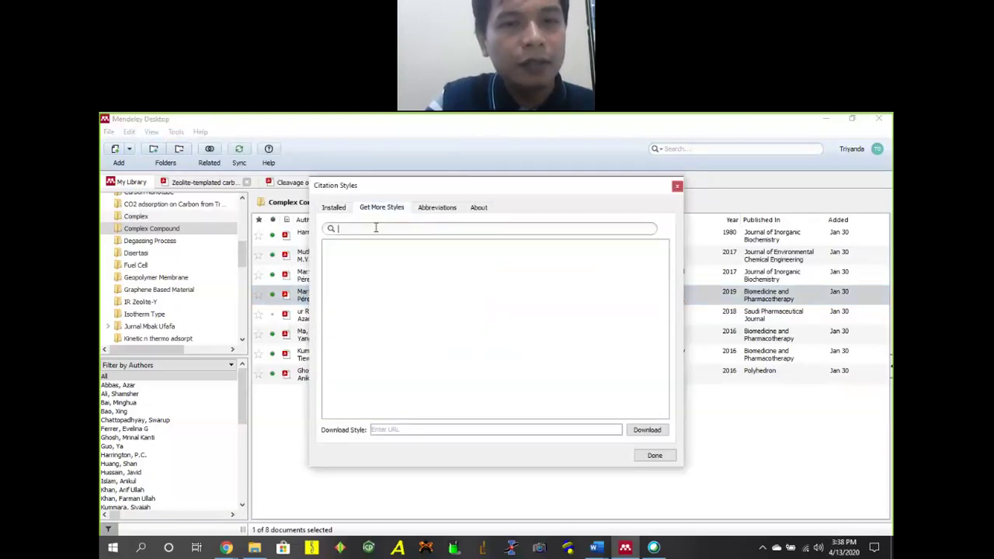
{"action": "type", "text": "indonesia"}
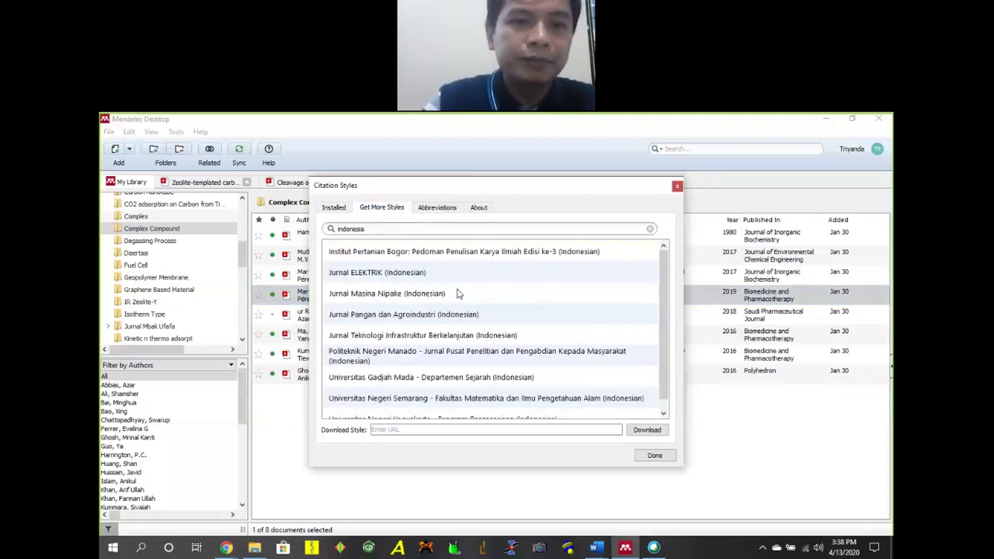
{"action": "scroll", "coordinate": [458, 295], "scroll_direction": "down", "scroll_amount": 1}
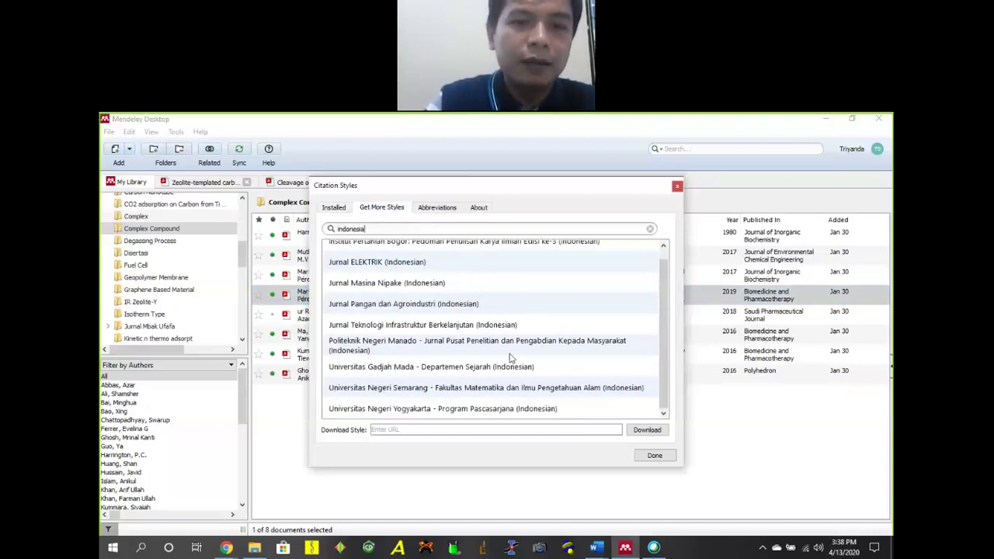
{"action": "left_click", "coordinate": [406, 373]}
{"action": "left_click", "coordinate": [443, 392]}
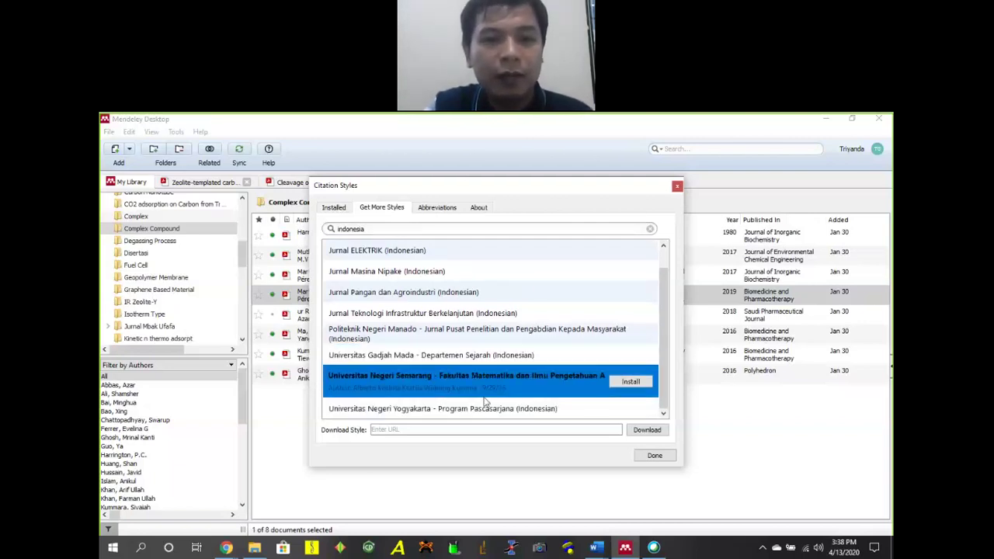
{"action": "left_click", "coordinate": [540, 406]}
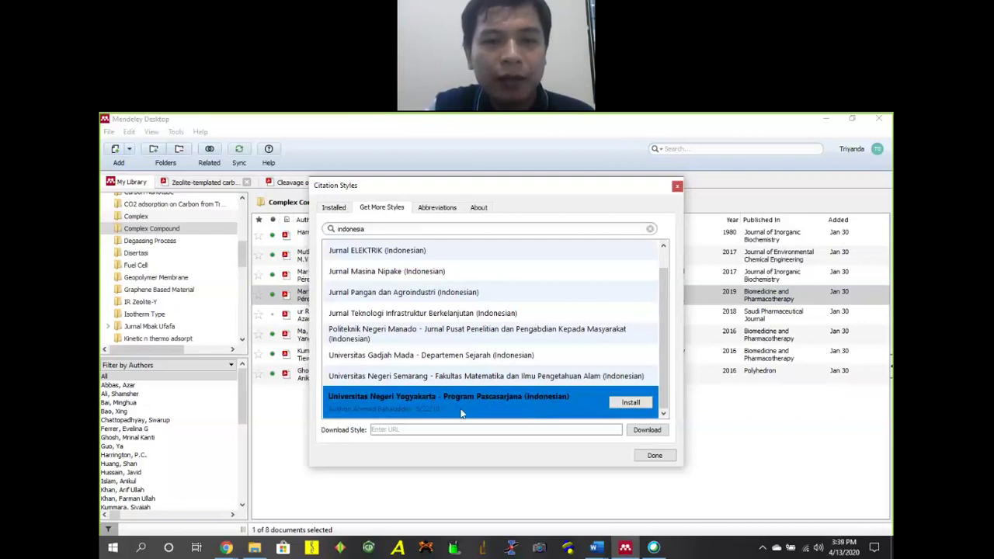
{"action": "left_click", "coordinate": [646, 403]}
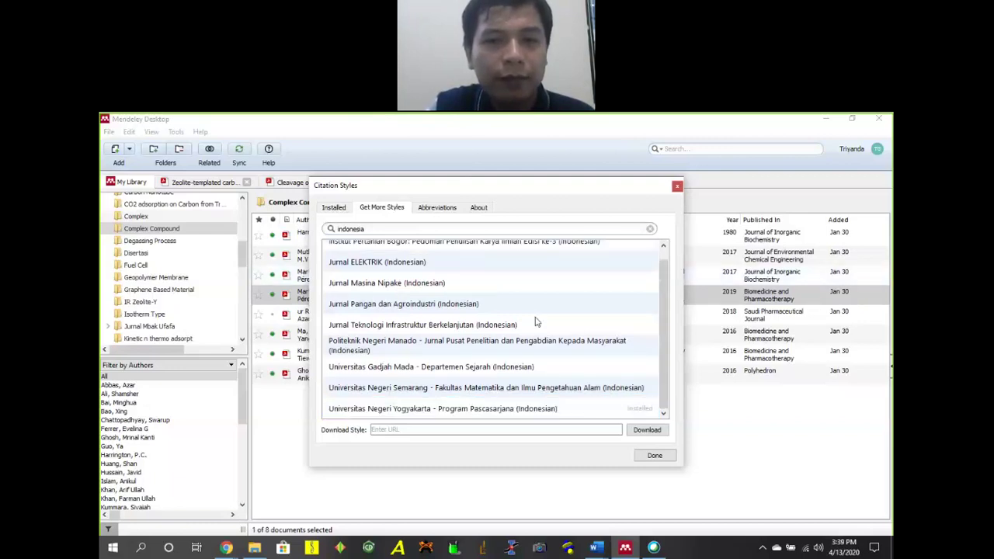
{"action": "scroll", "coordinate": [532, 294], "scroll_direction": "up", "scroll_amount": 1}
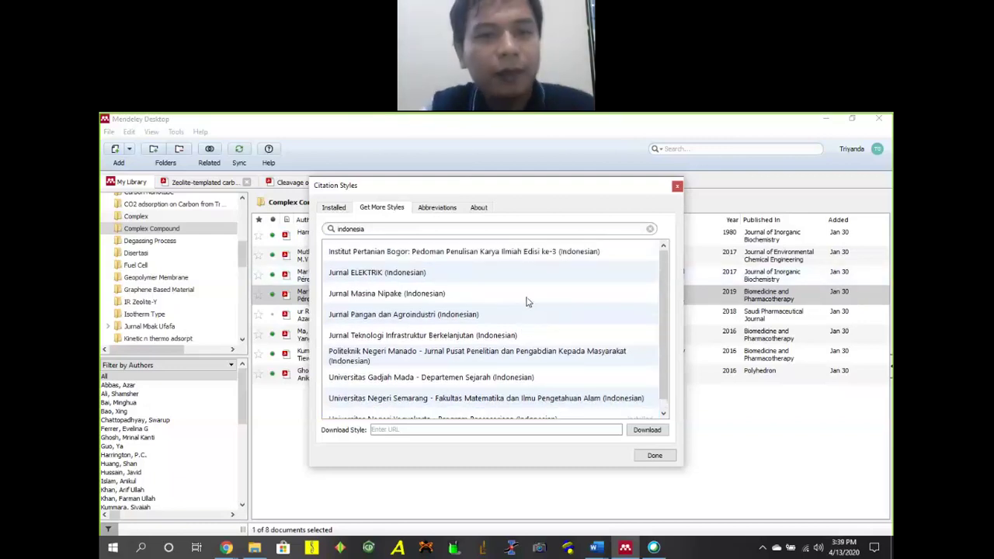
{"action": "scroll", "coordinate": [472, 340], "scroll_direction": "down", "scroll_amount": 1}
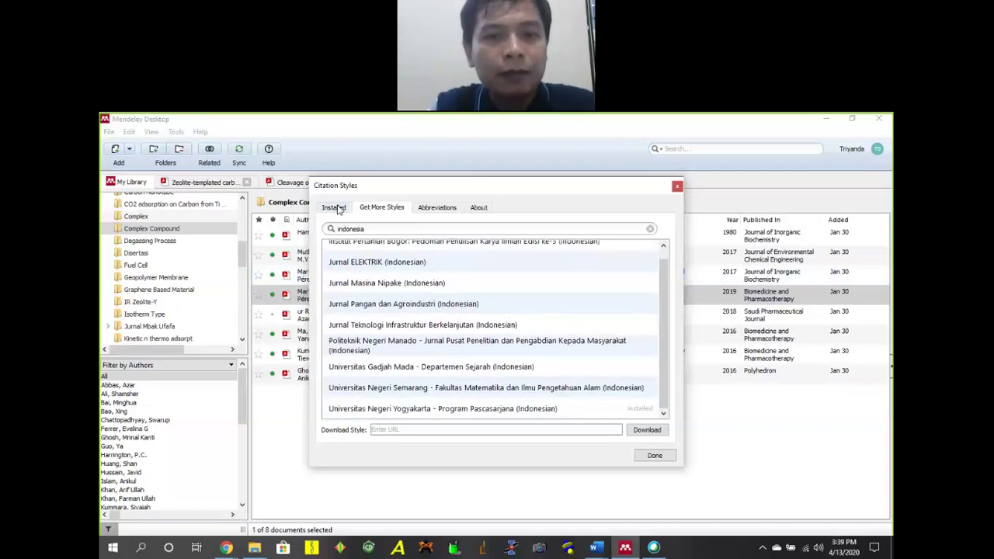
{"action": "left_click", "coordinate": [551, 412]}
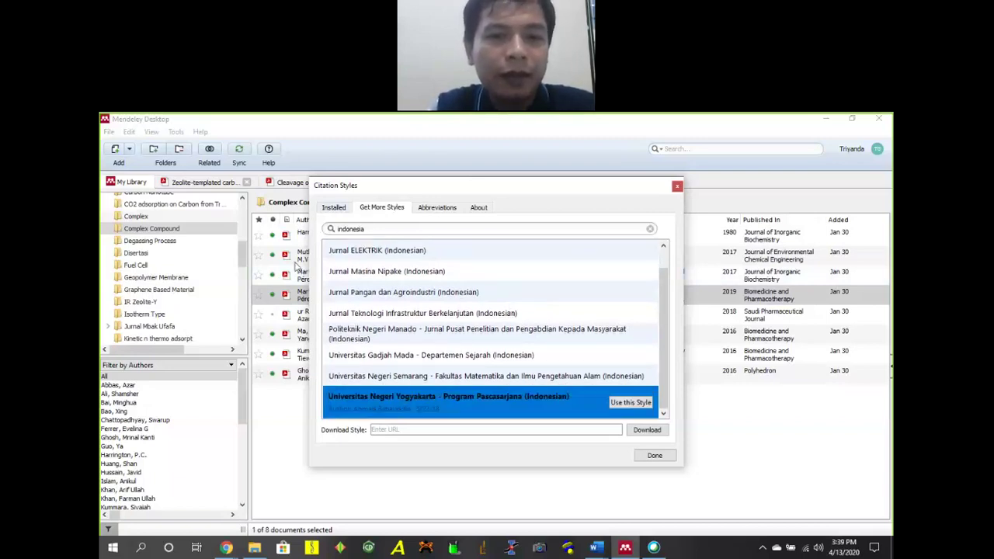
Select the installed Yogyakarta style, keep Indonesian as the citation language, and click Done.
{"action": "left_click", "coordinate": [334, 209]}
{"action": "scroll", "coordinate": [438, 334], "scroll_direction": "down", "scroll_amount": 4}
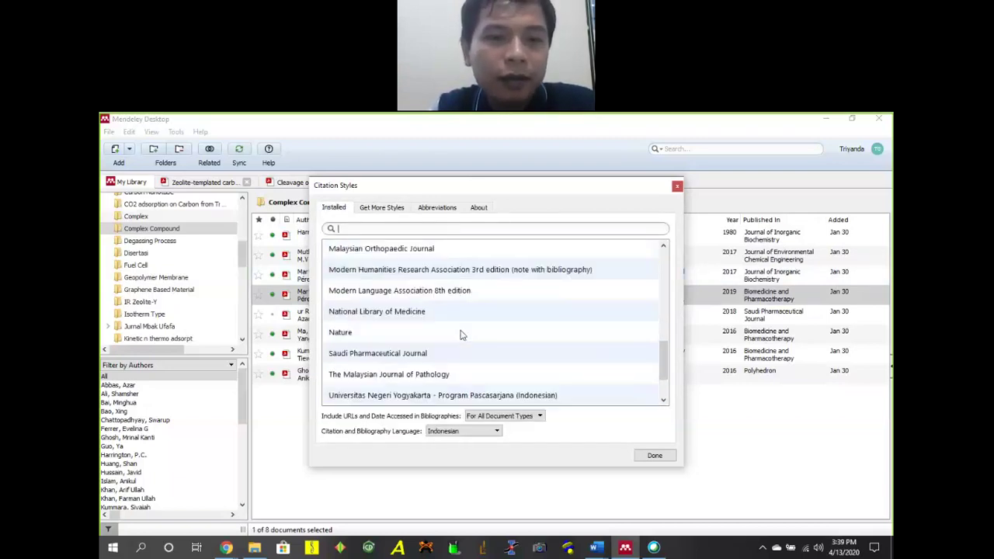
{"action": "scroll", "coordinate": [462, 334], "scroll_direction": "up", "scroll_amount": 7}
{"action": "scroll", "coordinate": [466, 334], "scroll_direction": "down", "scroll_amount": 4}
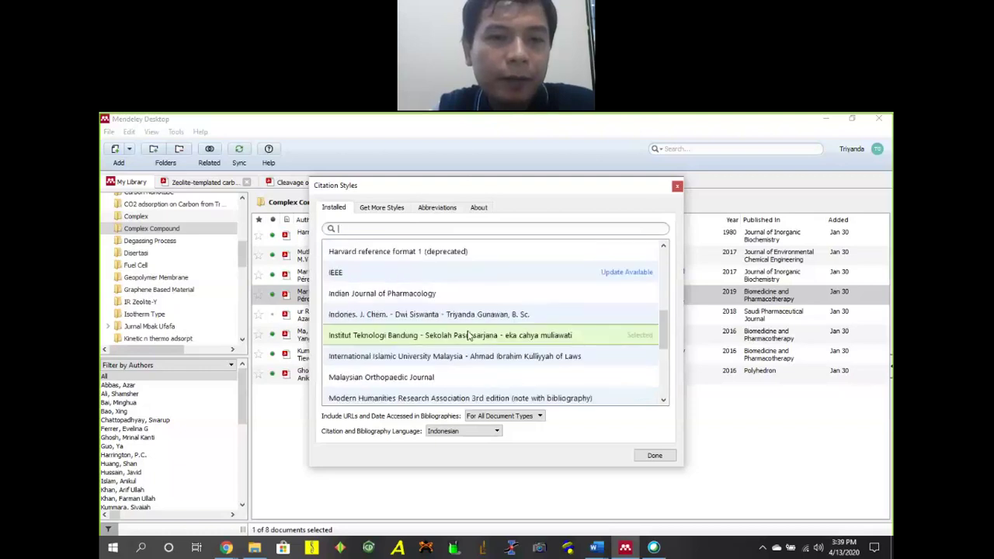
{"action": "scroll", "coordinate": [466, 339], "scroll_direction": "down", "scroll_amount": 3}
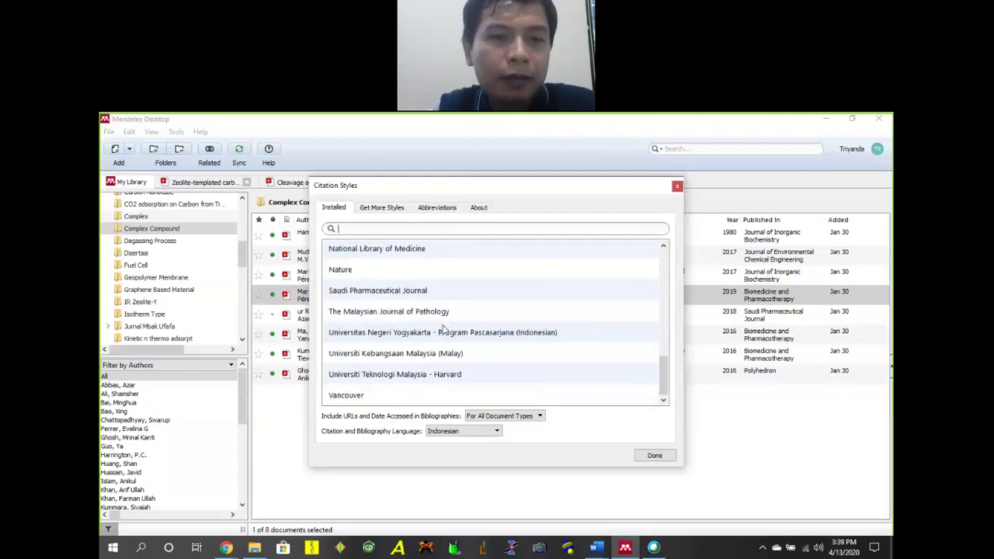
{"action": "left_click", "coordinate": [413, 361]}
{"action": "left_click", "coordinate": [447, 374]}
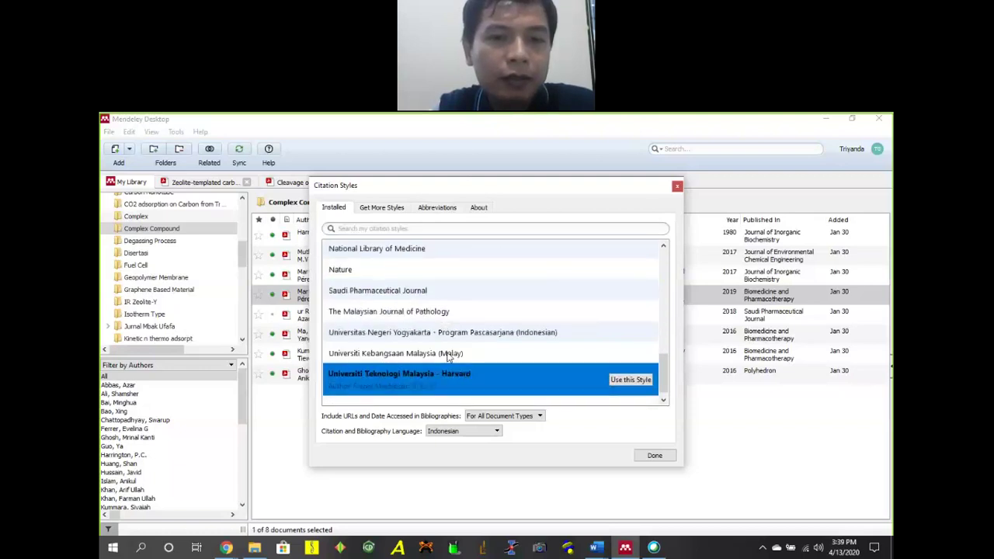
{"action": "left_click", "coordinate": [452, 326]}
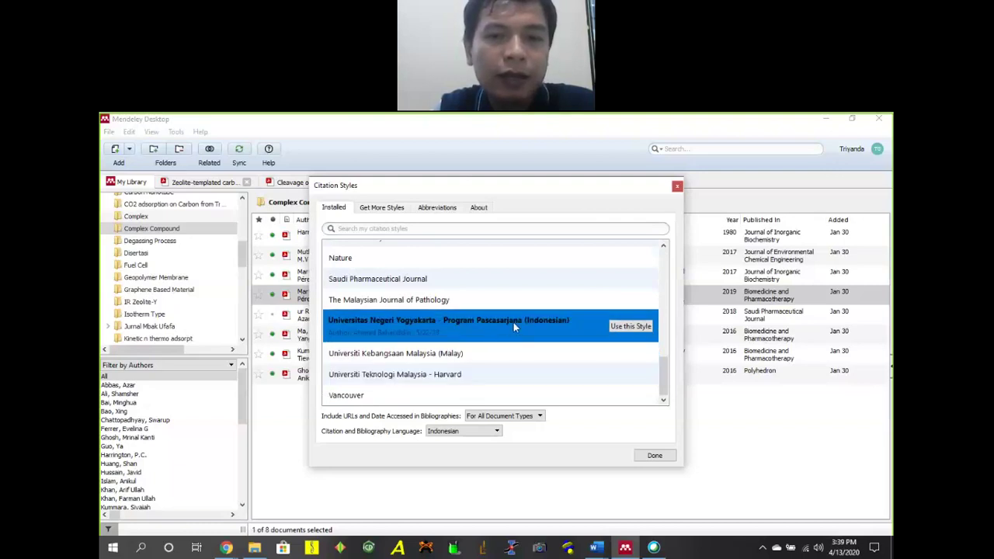
{"action": "left_click", "coordinate": [464, 431]}
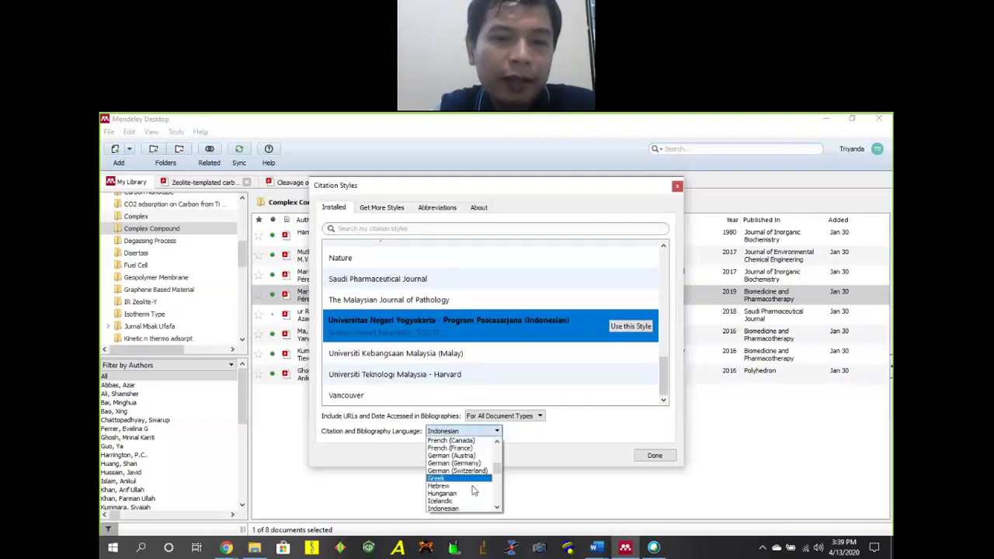
{"action": "left_click", "coordinate": [455, 509]}
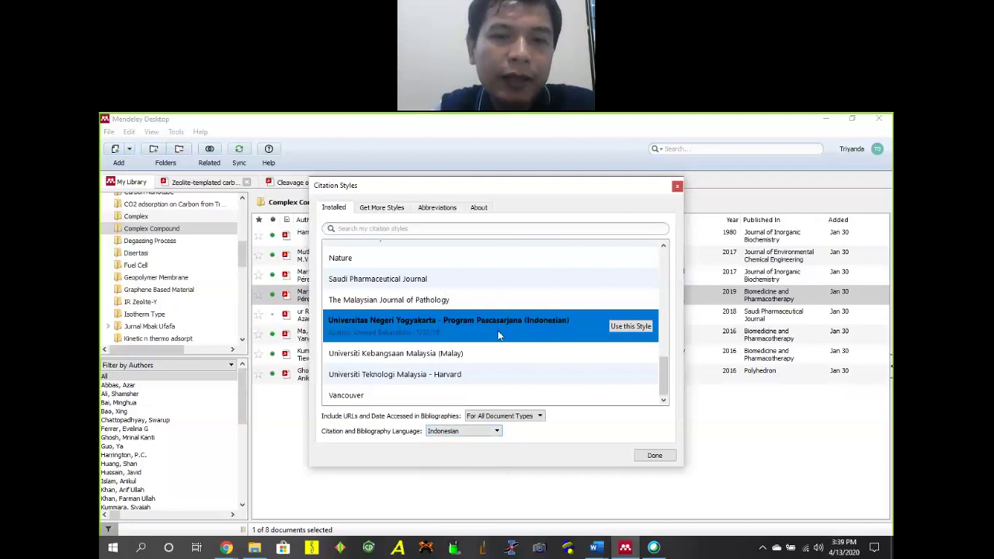
{"action": "left_click", "coordinate": [664, 456]}
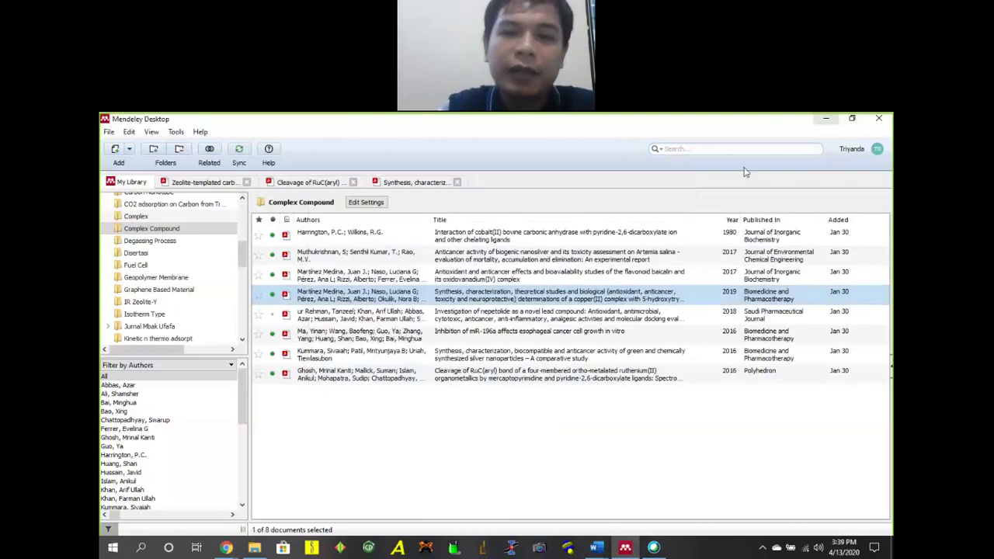
Switch back to Word and add a 'Bla bla' paragraph under PENDAHULUAN [BAB 1].
{"action": "left_click", "coordinate": [827, 119]}
{"action": "left_click", "coordinate": [323, 310]}
{"action": "scroll", "coordinate": [394, 373], "scroll_direction": "down", "scroll_amount": 2}
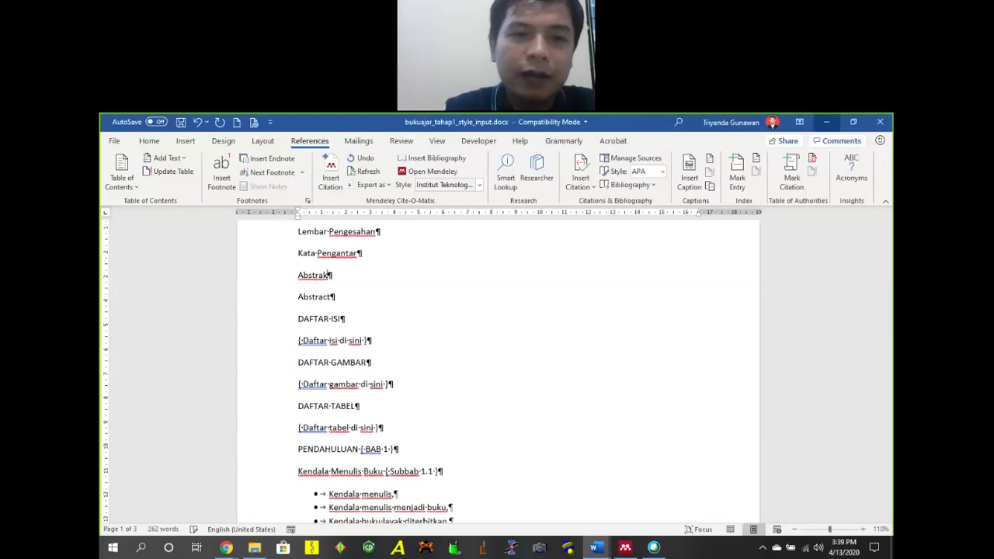
{"action": "scroll", "coordinate": [348, 378], "scroll_direction": "down", "scroll_amount": 2}
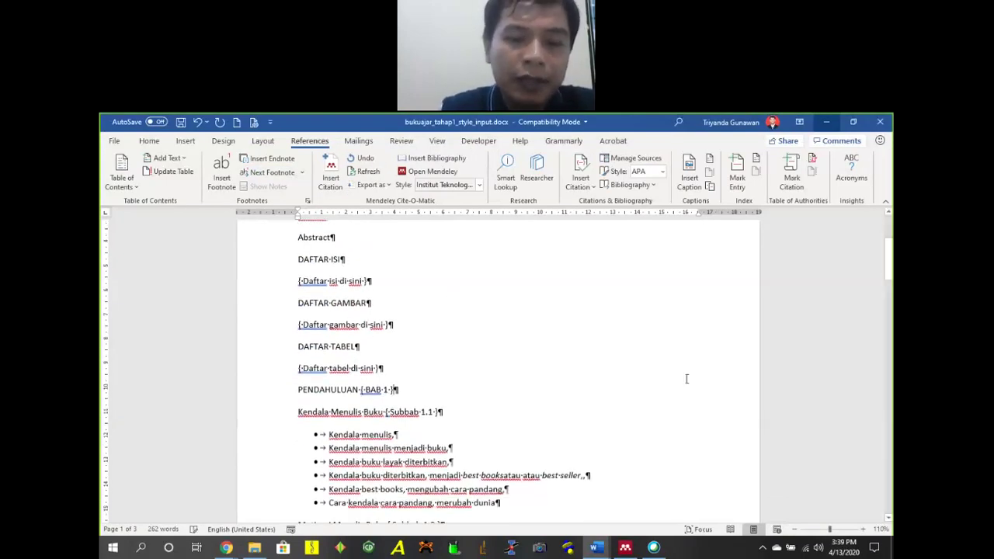
{"action": "key", "text": "Return"}
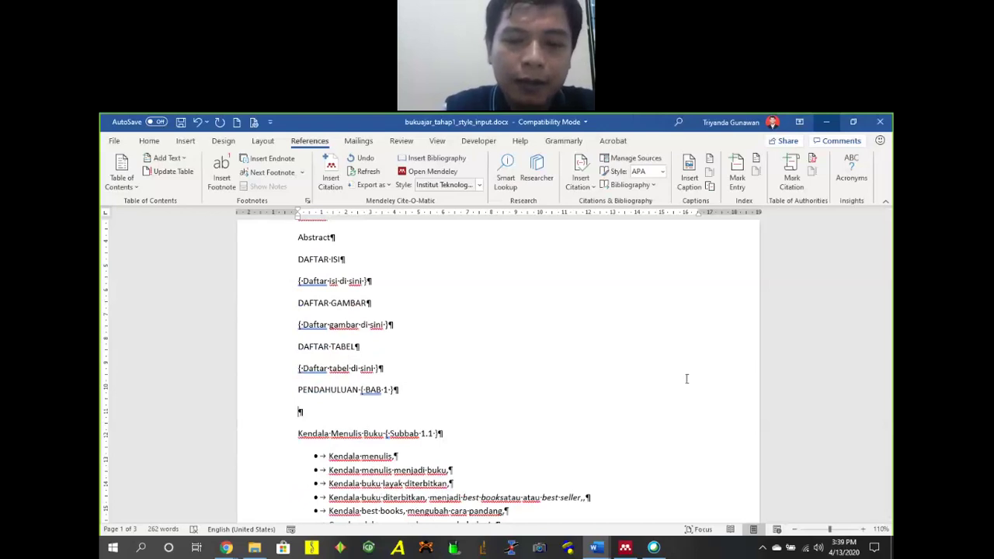
{"action": "type", "text": "Bla bla"}
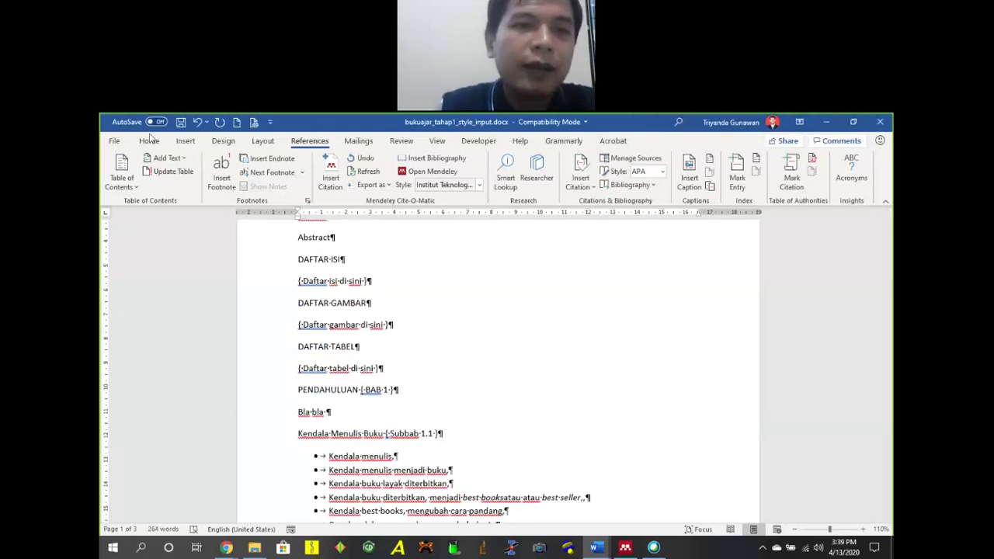
{"action": "scroll", "coordinate": [149, 139], "scroll_direction": "up", "scroll_amount": 4}
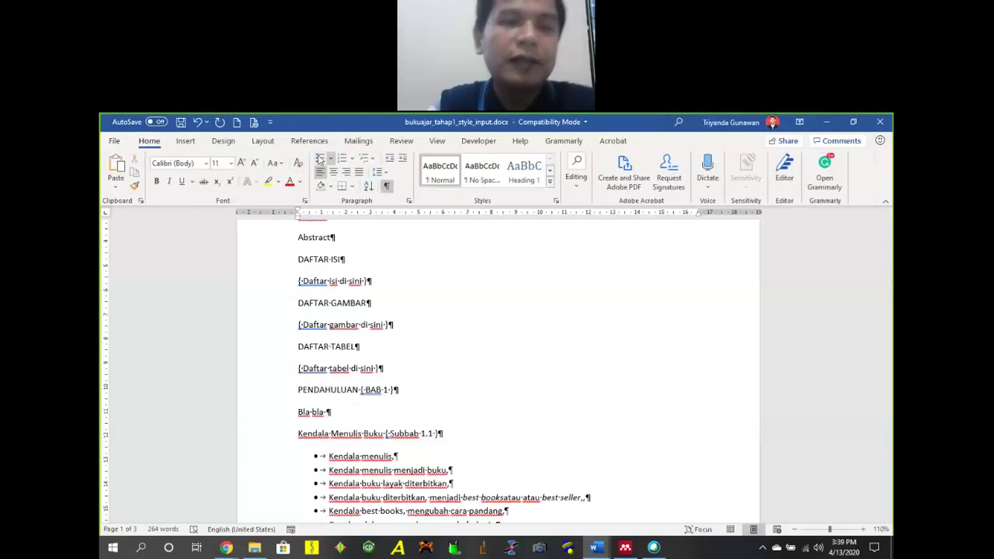
{"action": "left_click", "coordinate": [312, 141]}
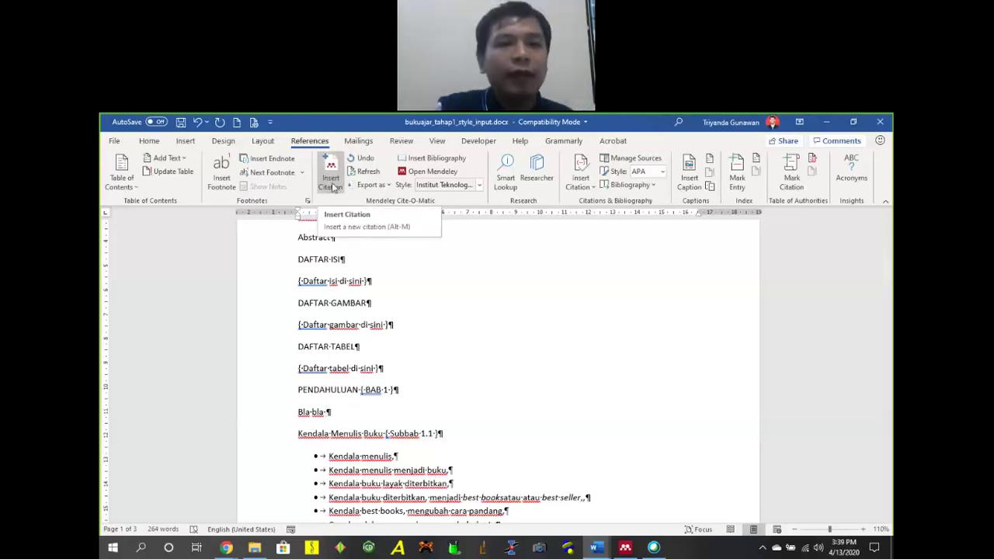
Search Mendeley's Insert Citation for Ismail 2011 and pick Carbon-based Membranes for Separation Processes.
{"action": "left_click", "coordinate": [340, 180]}
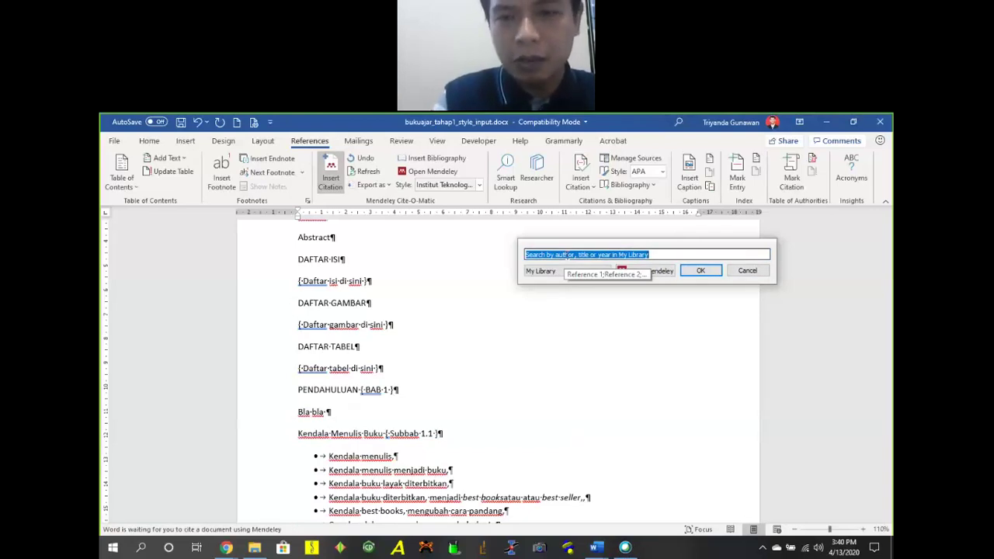
{"action": "type", "text": "ismail"}
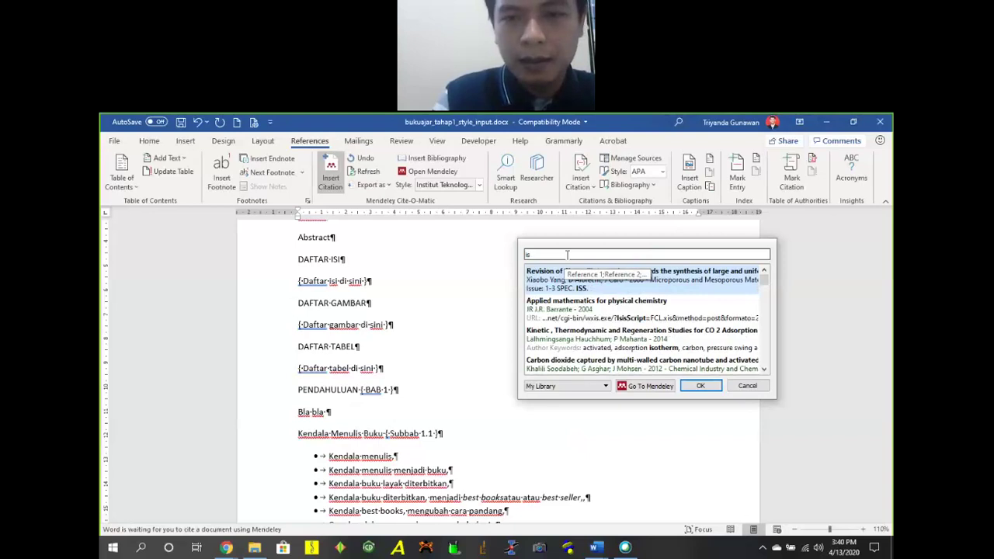
{"action": "key", "text": "BackSpace"}
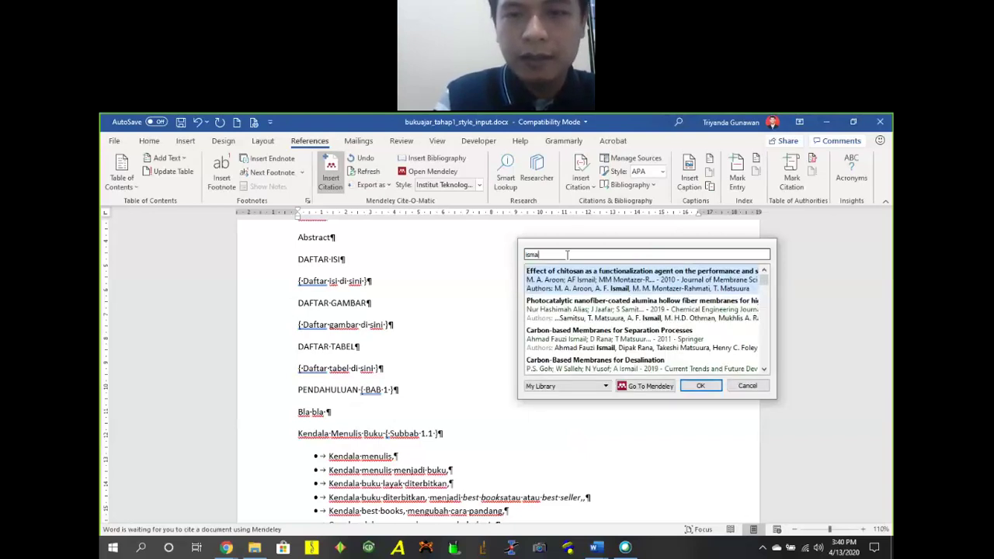
{"action": "type", "text": "2011"}
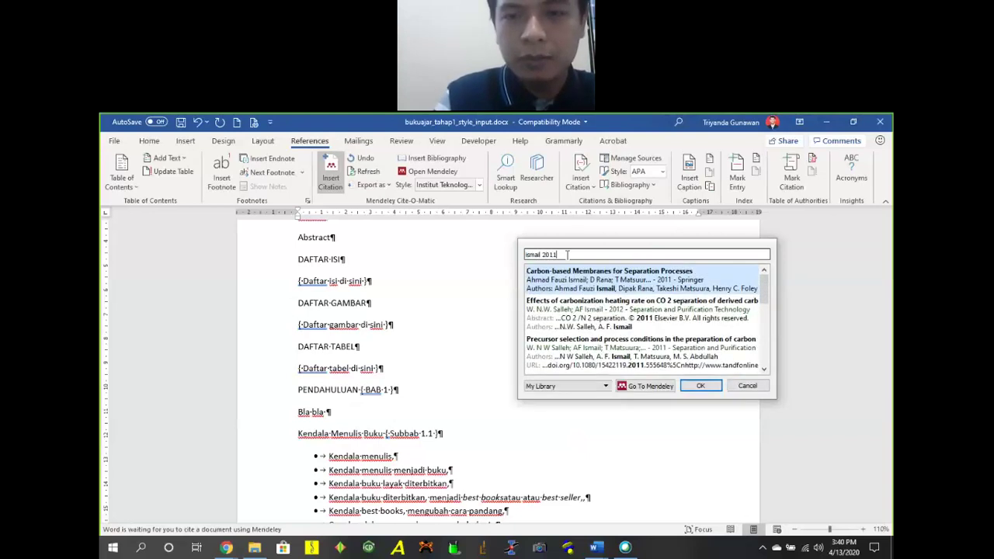
{"action": "left_click", "coordinate": [621, 280]}
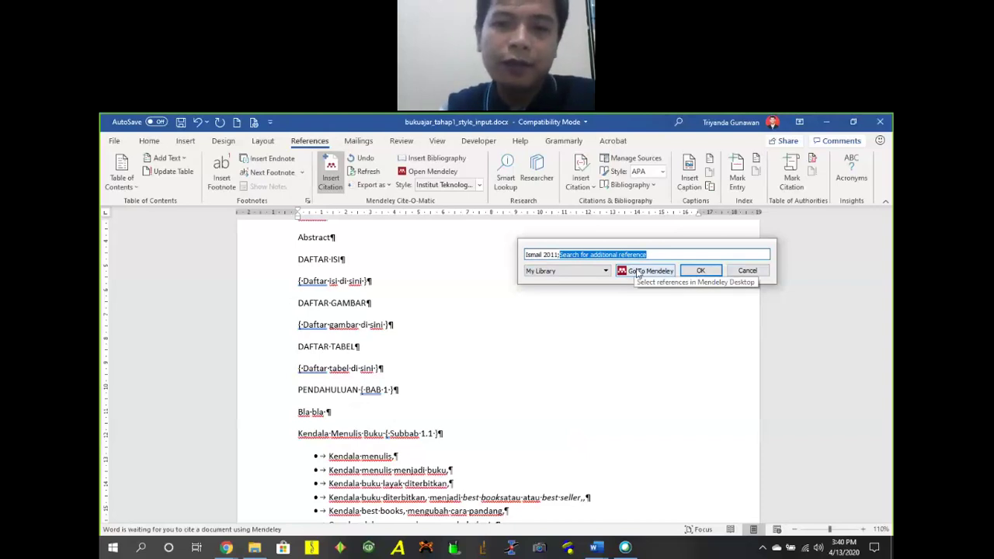
Cite all three Air Separation papers from Mendeley's Air Separation folder in the Bla bla paragraph.
{"action": "left_click", "coordinate": [645, 270]}
{"action": "scroll", "coordinate": [225, 249], "scroll_direction": "down", "scroll_amount": 3}
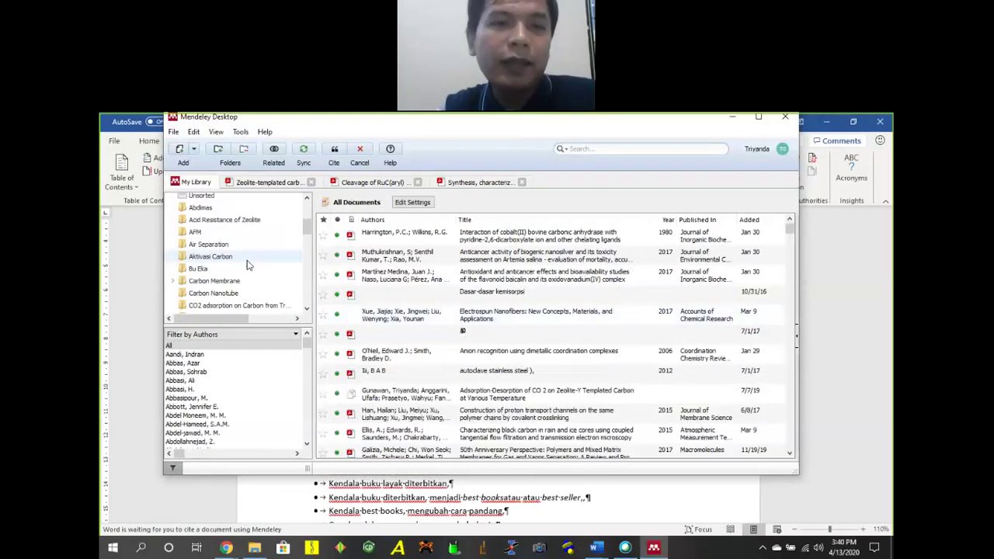
{"action": "left_click", "coordinate": [221, 233]}
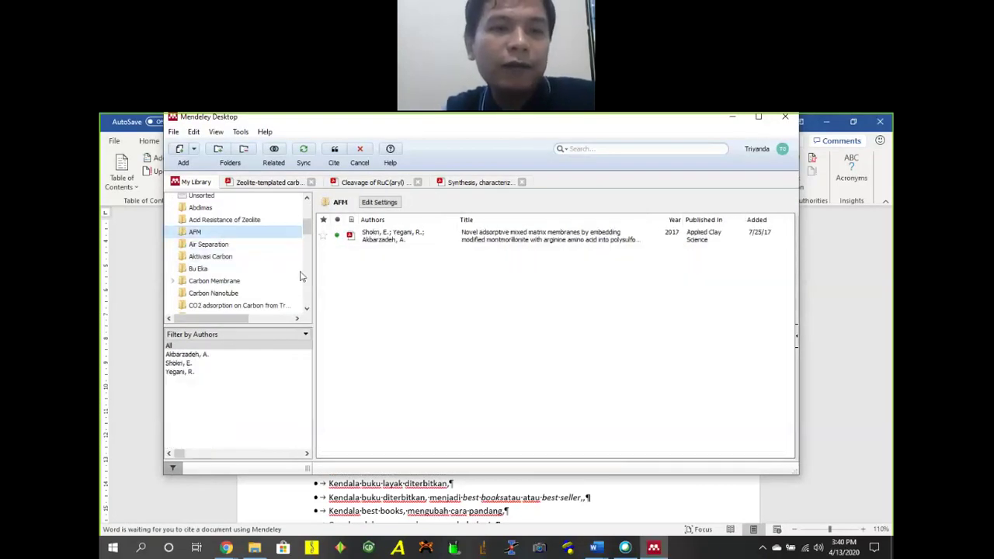
{"action": "left_click", "coordinate": [260, 245]}
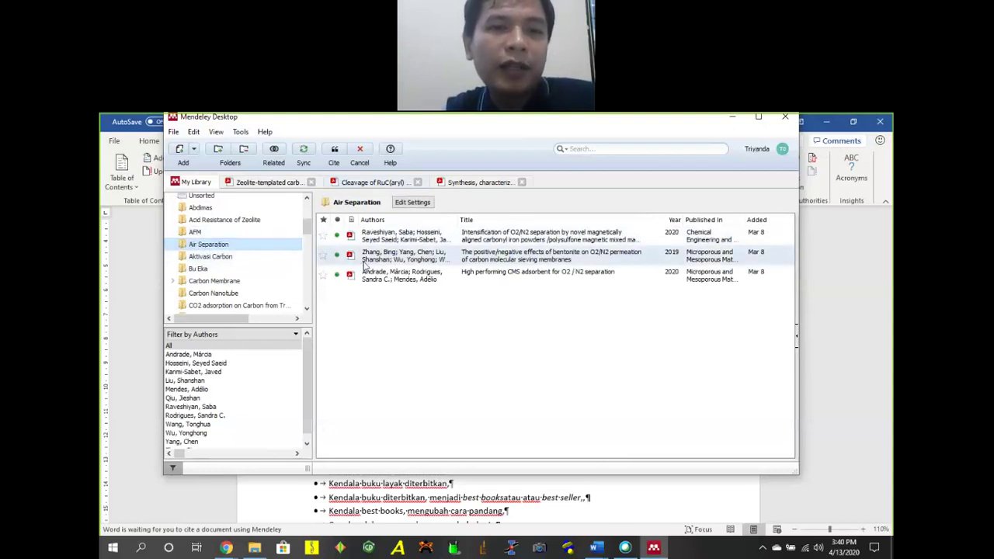
{"action": "left_click", "coordinate": [503, 241]}
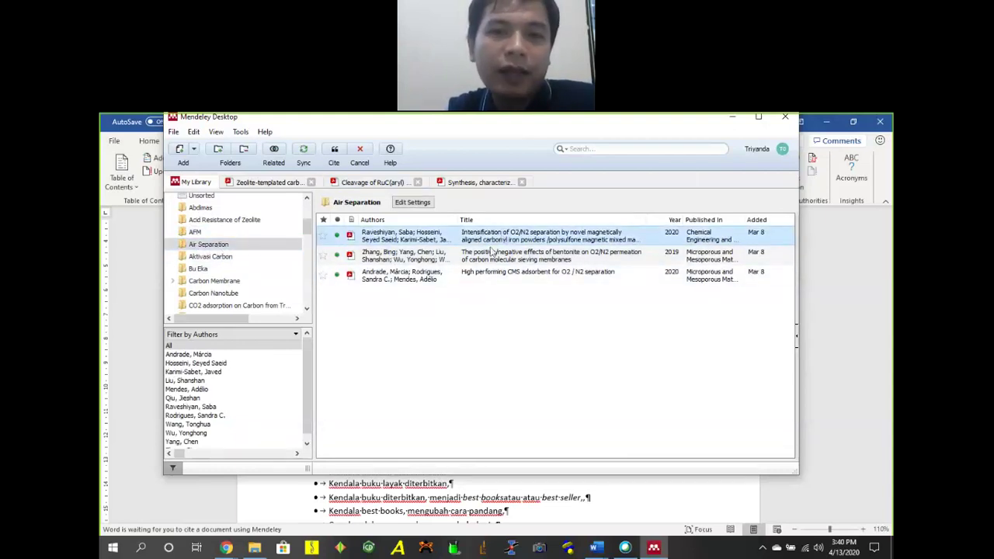
{"action": "left_click", "coordinate": [435, 284], "text": "shift"}
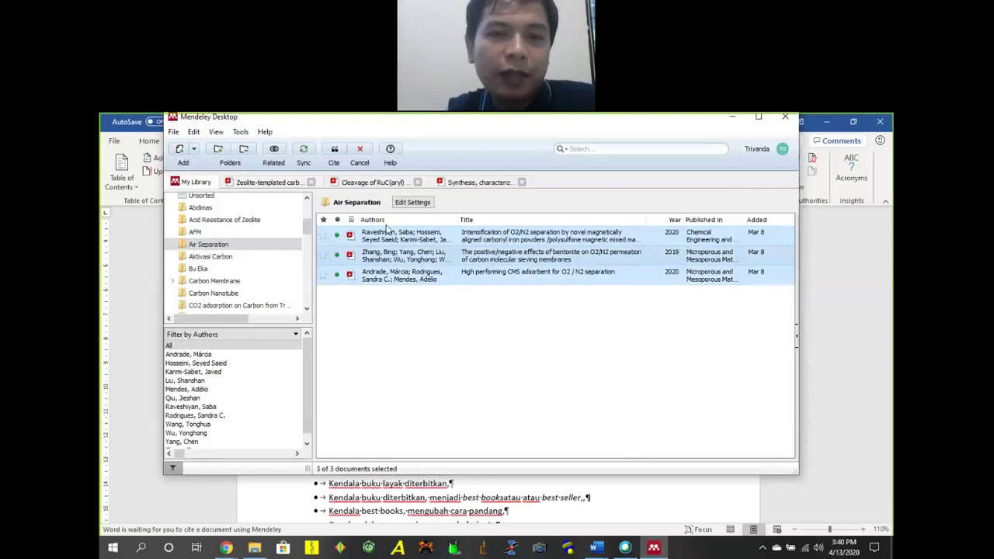
{"action": "left_click", "coordinate": [334, 153]}
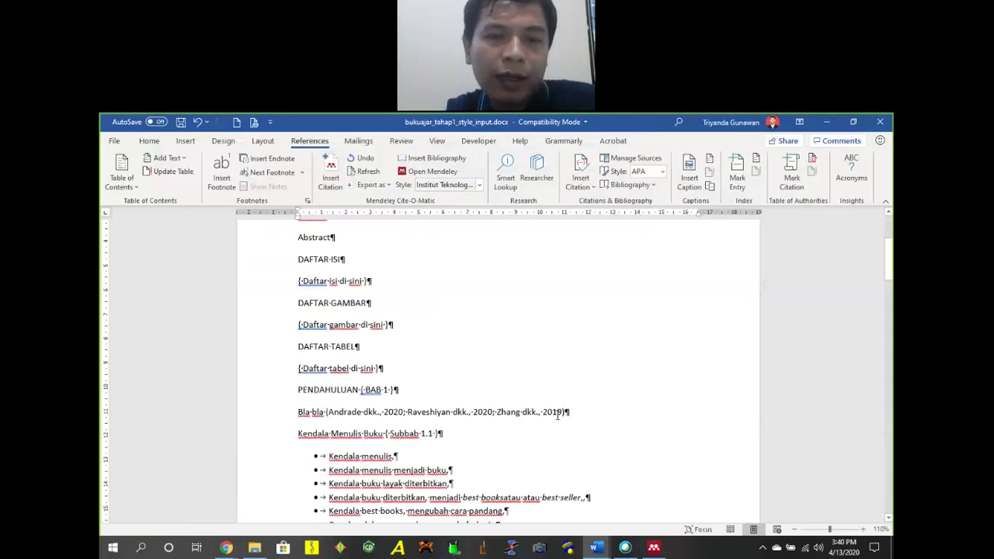
{"action": "left_click", "coordinate": [480, 184]}
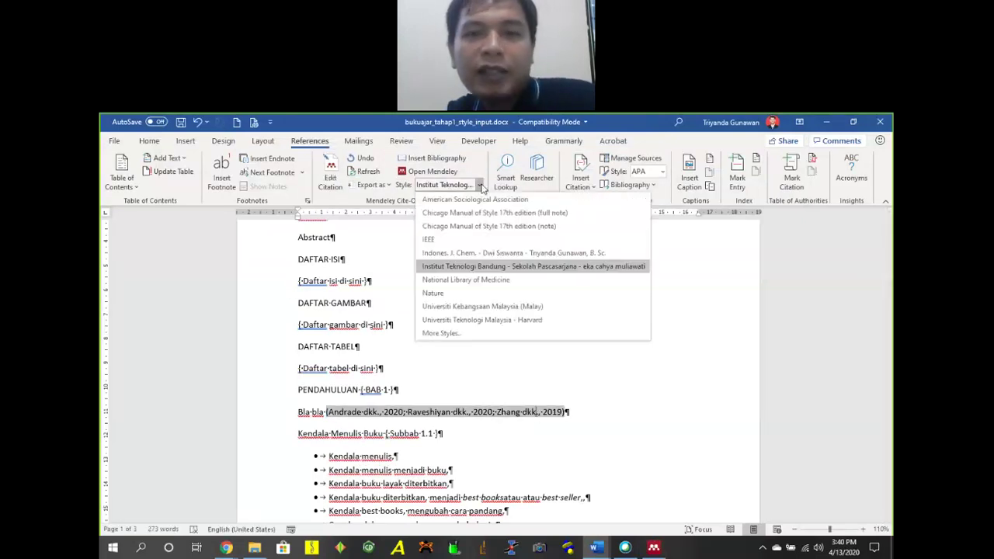
{"action": "left_click", "coordinate": [539, 253]}
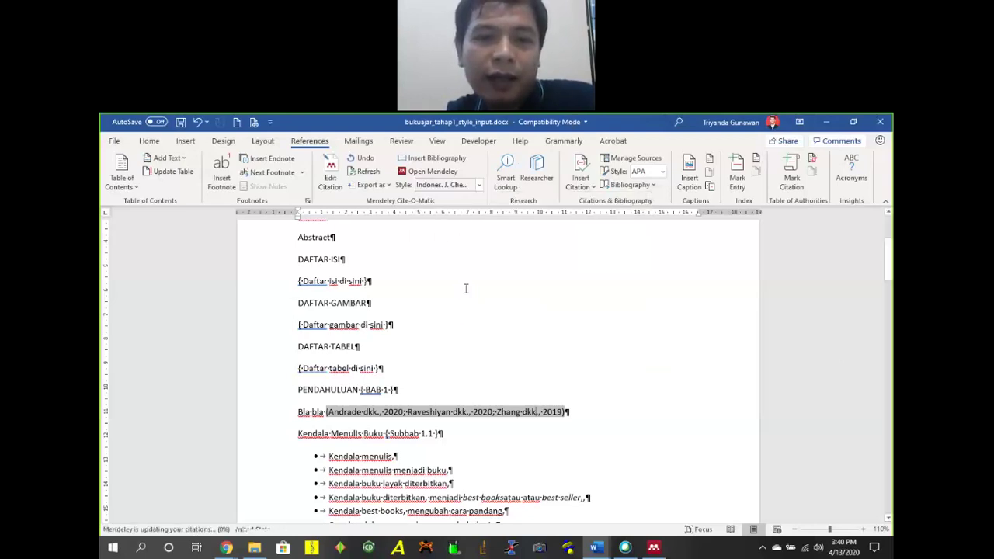
{"action": "left_click", "coordinate": [478, 185]}
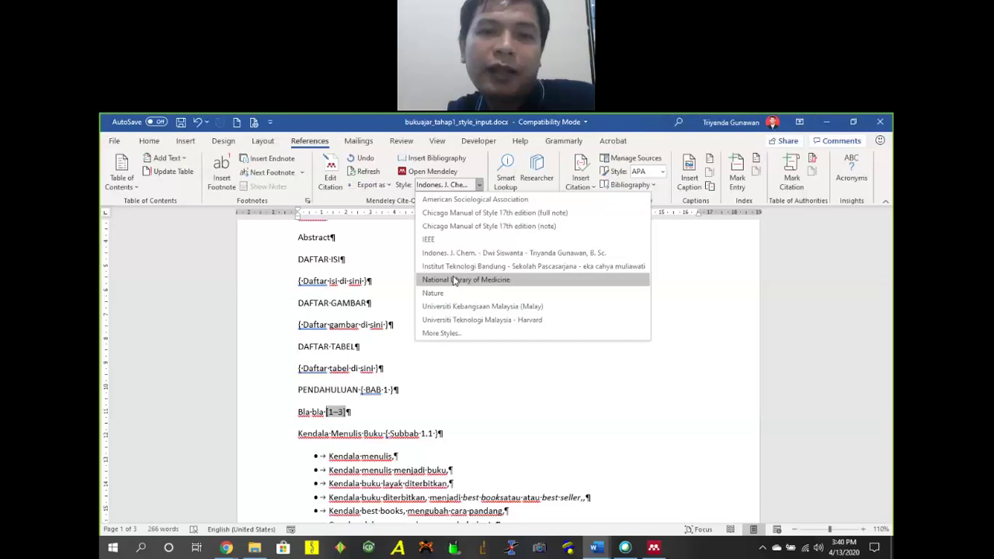
{"action": "left_click", "coordinate": [539, 387]}
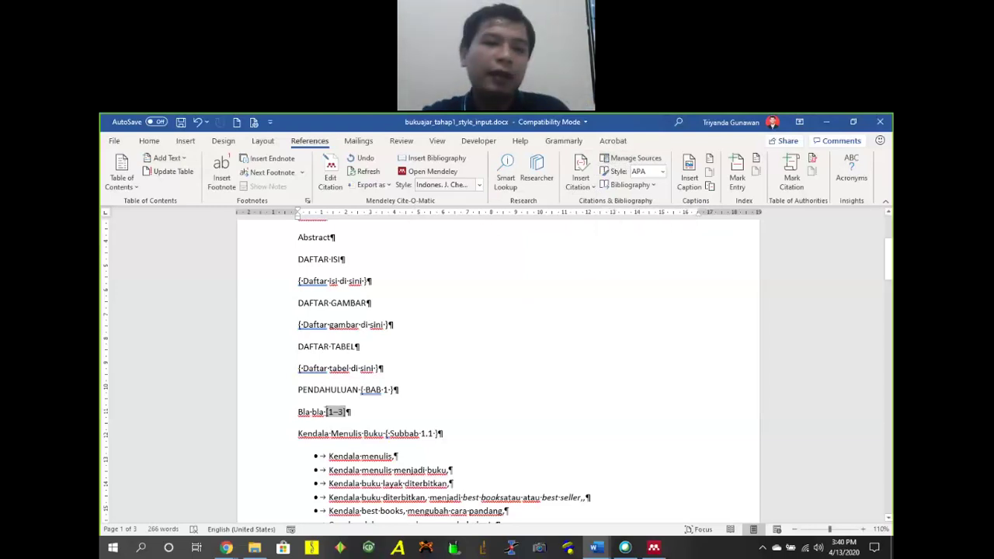
{"action": "left_click", "coordinate": [480, 185]}
{"action": "left_click", "coordinate": [534, 266]}
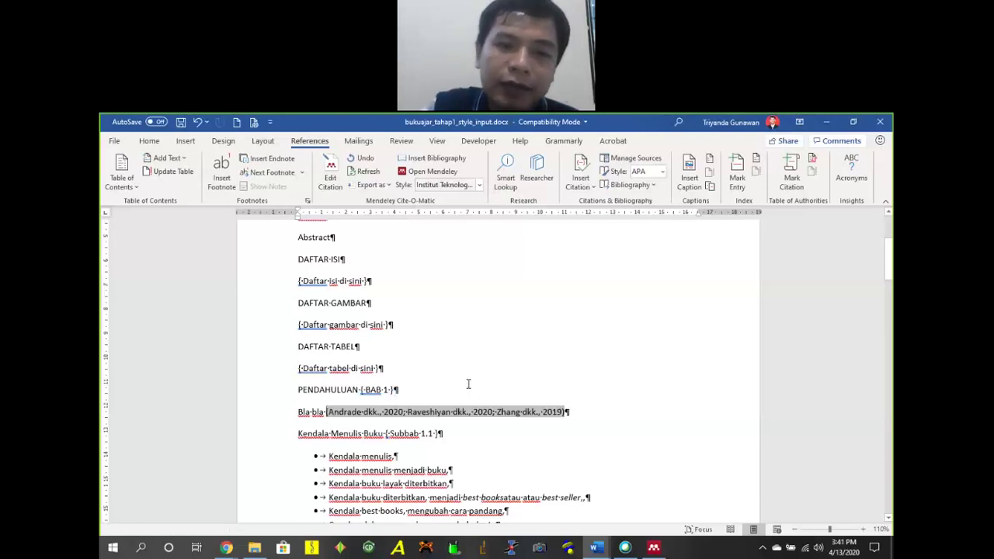
{"action": "scroll", "coordinate": [477, 355], "scroll_direction": "down", "scroll_amount": 15}
Insert a Mendeley bibliography on a new line under DAFTAR PUSTAKA.
{"action": "scroll", "coordinate": [487, 326], "scroll_direction": "down", "scroll_amount": 15}
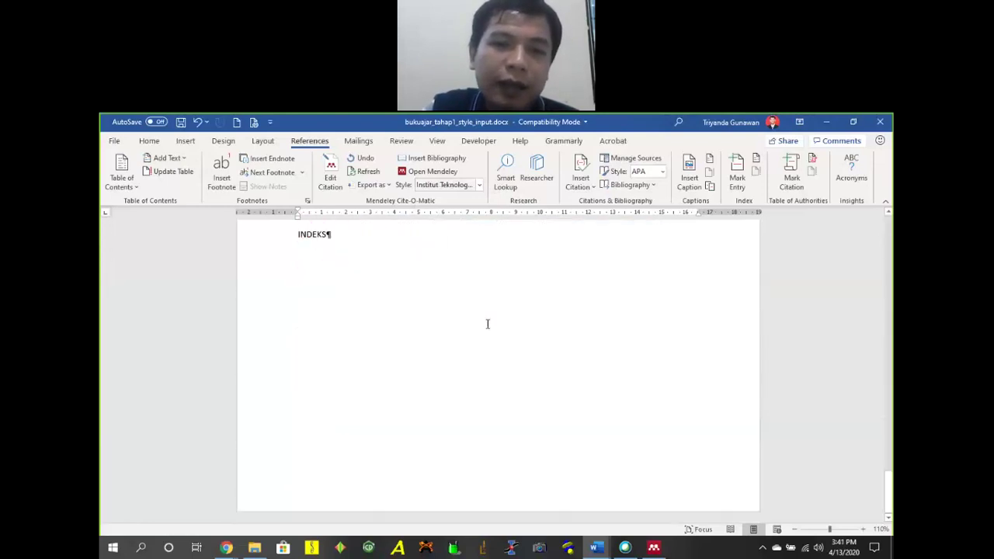
{"action": "scroll", "coordinate": [324, 349], "scroll_direction": "up", "scroll_amount": 2}
{"action": "key", "text": "Return"}
{"action": "key", "text": "Up"}
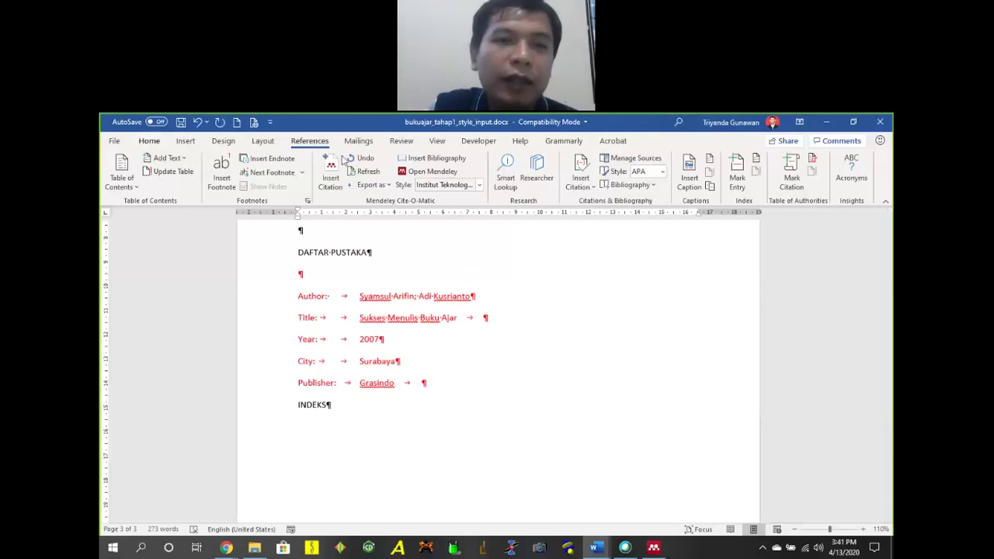
{"action": "left_click", "coordinate": [447, 159]}
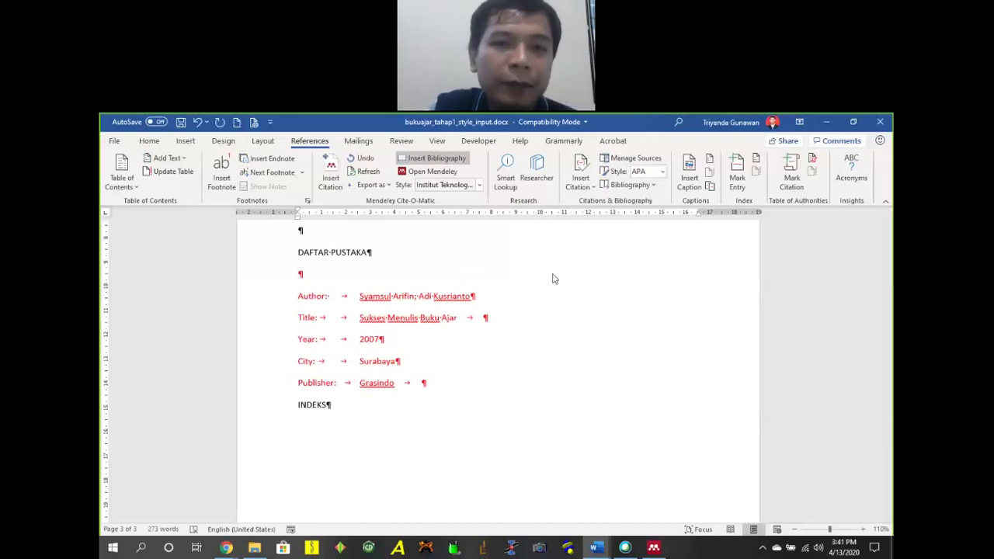
{"action": "left_click", "coordinate": [421, 318]}
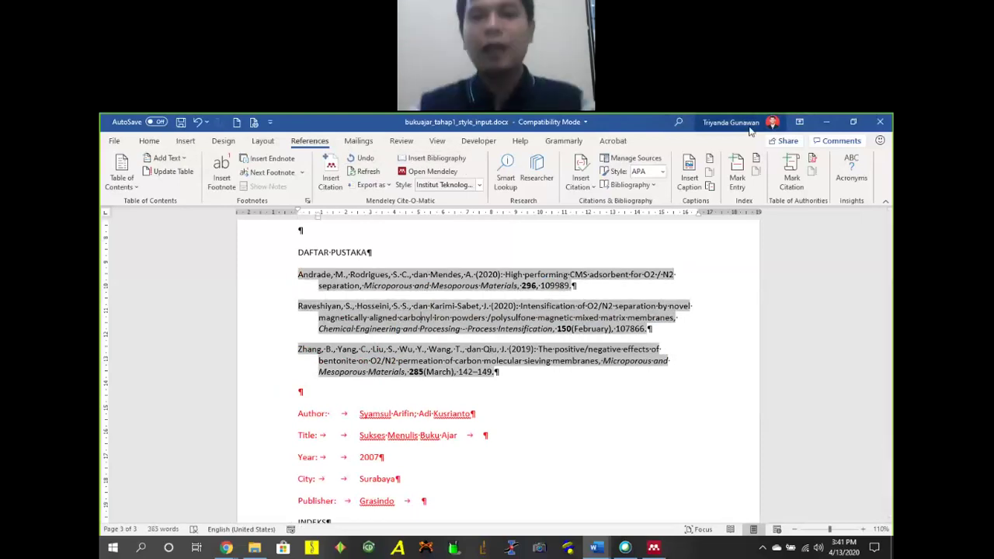
Try the IEEE and Nature citation styles, then revert to Institut Teknologi Bandung style.
{"action": "left_click", "coordinate": [479, 185]}
{"action": "left_click", "coordinate": [459, 239]}
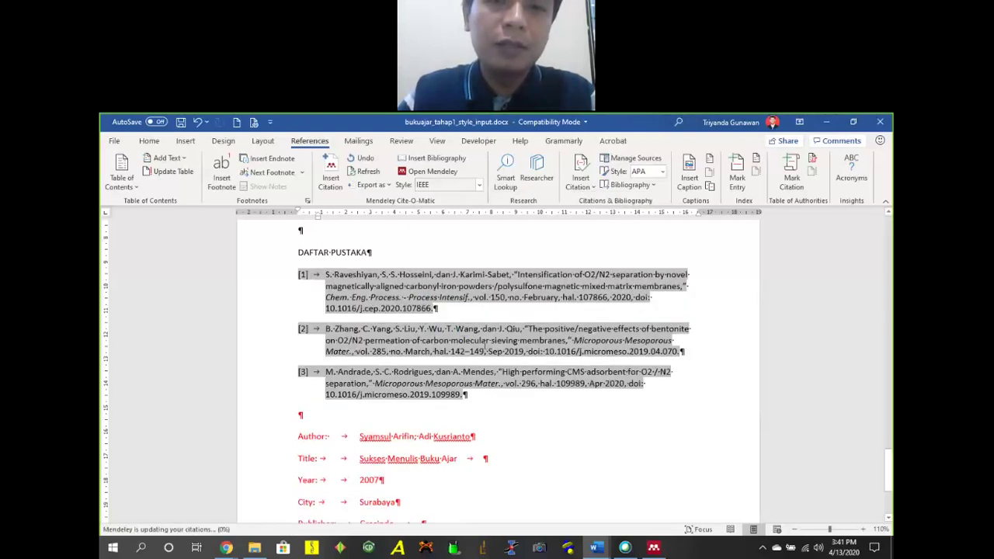
{"action": "left_click", "coordinate": [482, 188]}
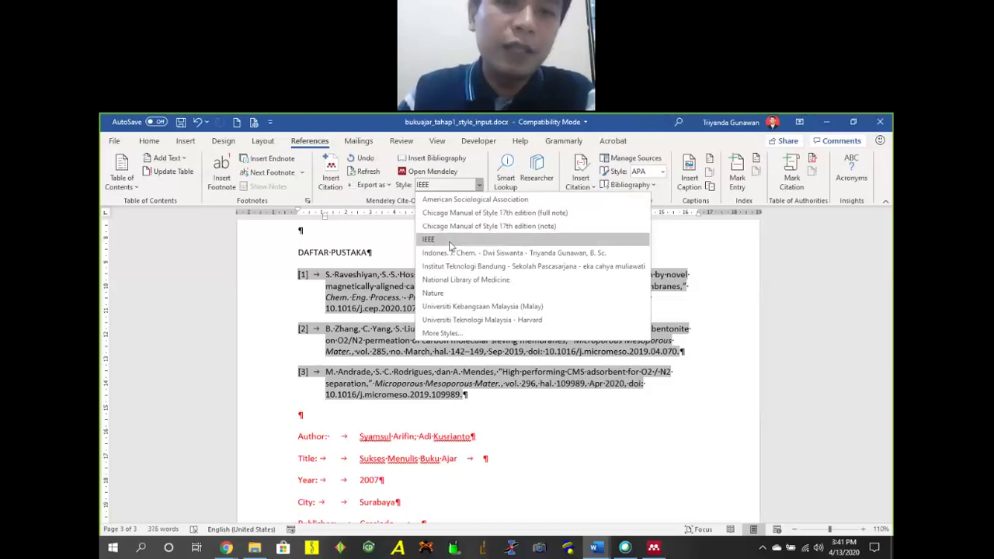
{"action": "key", "text": "Escape"}
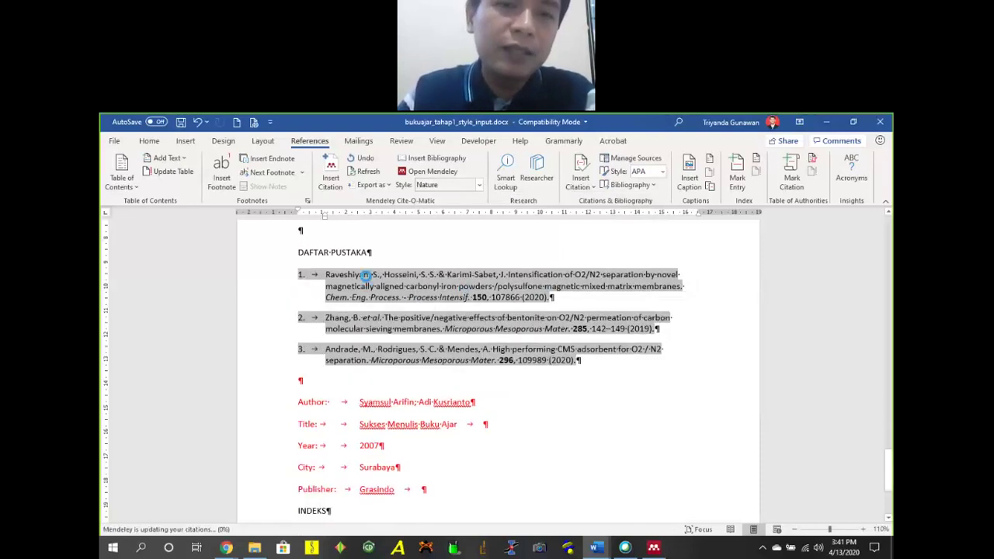
{"action": "left_click", "coordinate": [462, 186]}
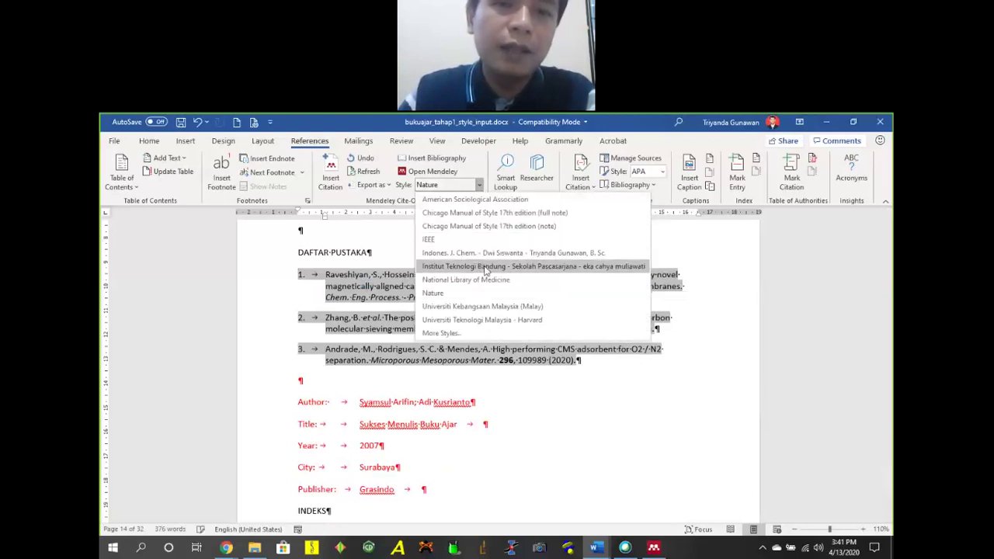
{"action": "left_click", "coordinate": [483, 264]}
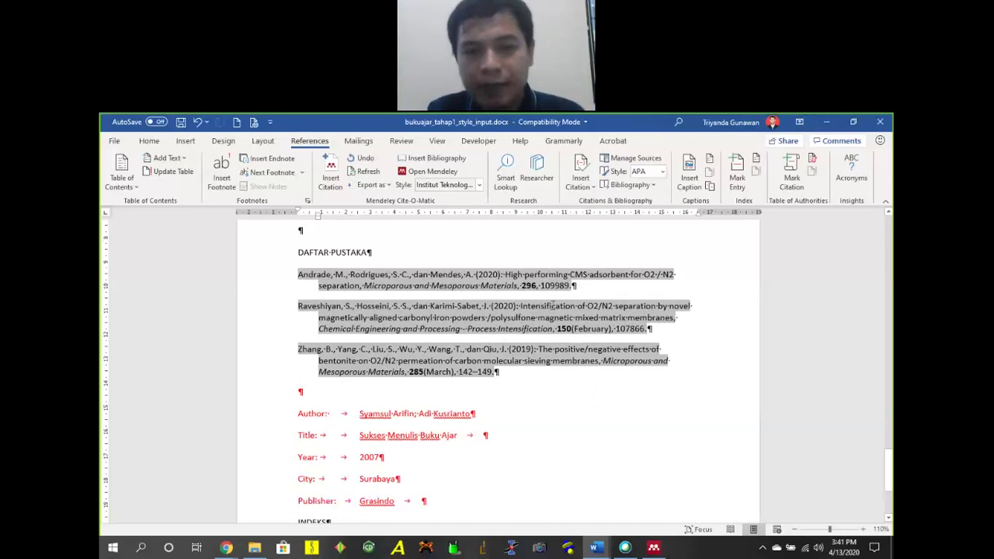
{"action": "scroll", "coordinate": [594, 326], "scroll_direction": "up", "scroll_amount": 3}
{"action": "scroll", "coordinate": [544, 361], "scroll_direction": "down", "scroll_amount": 2}
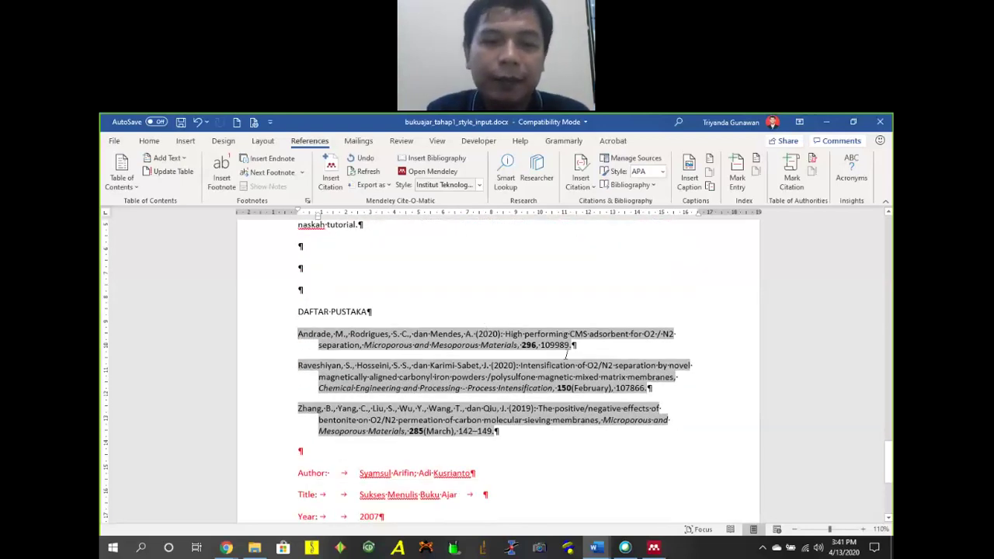
{"action": "scroll", "coordinate": [539, 316], "scroll_direction": "up", "scroll_amount": 20}
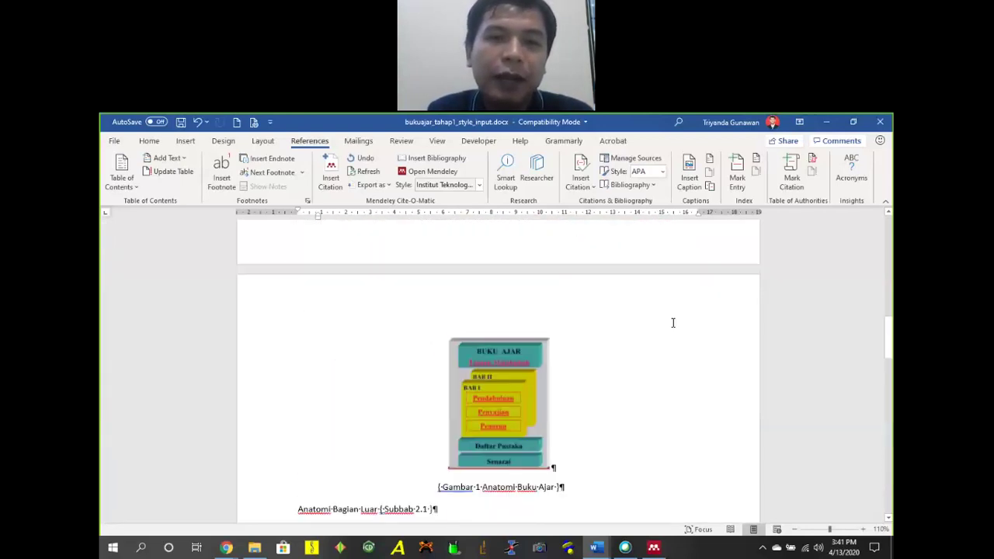
{"action": "scroll", "coordinate": [656, 368], "scroll_direction": "up", "scroll_amount": 1}
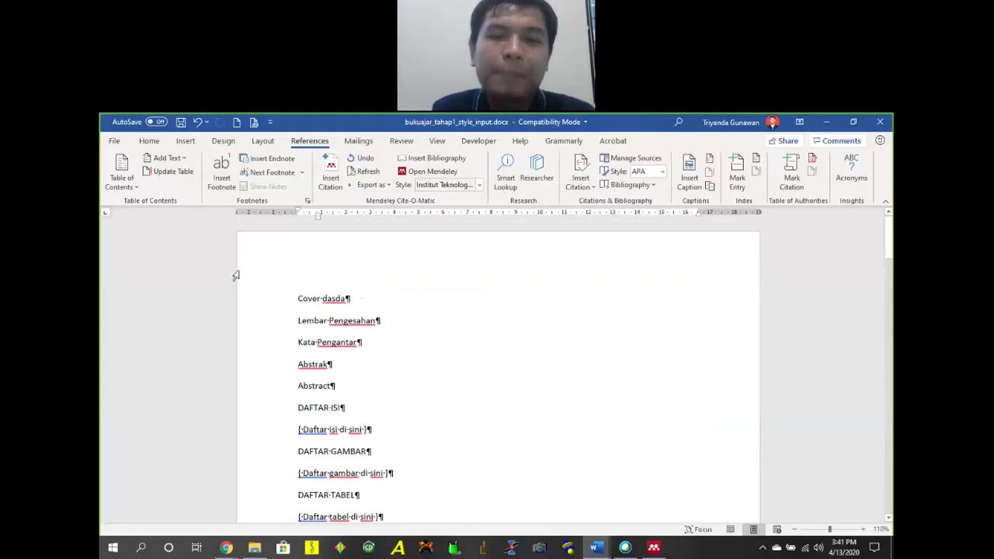
Delete the stray word 'dasda' from the Cover line.
{"action": "left_click", "coordinate": [334, 287]}
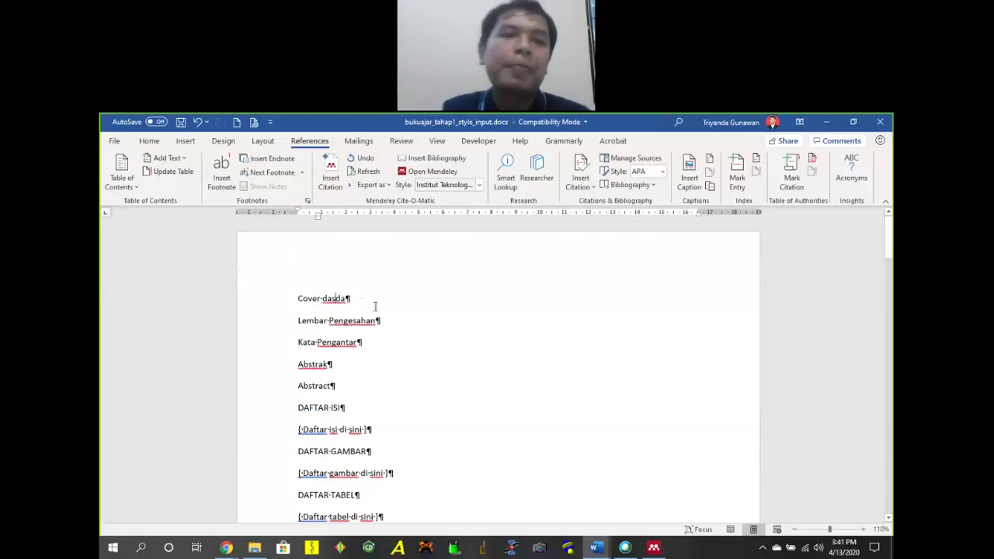
{"action": "double_click", "coordinate": [329, 298]}
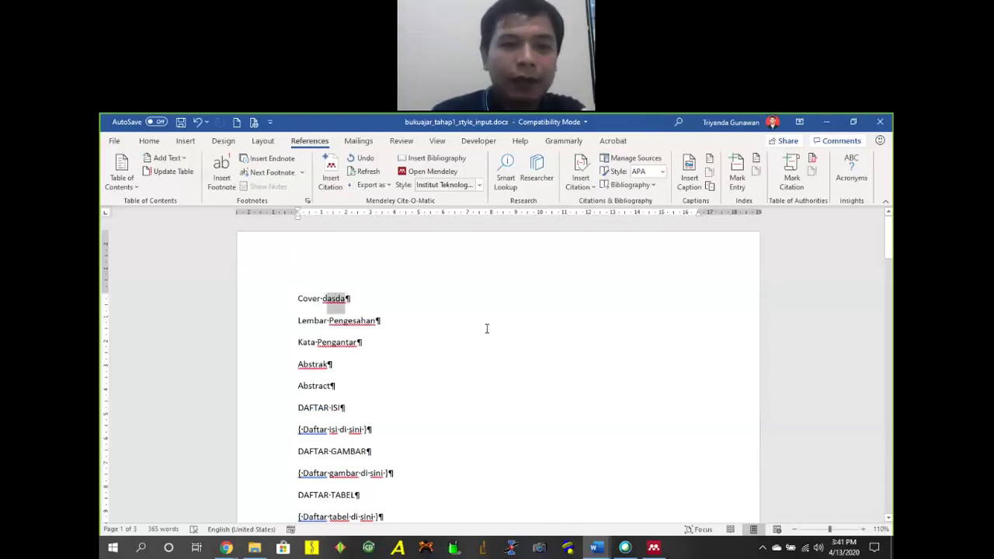
{"action": "key", "text": "Delete"}
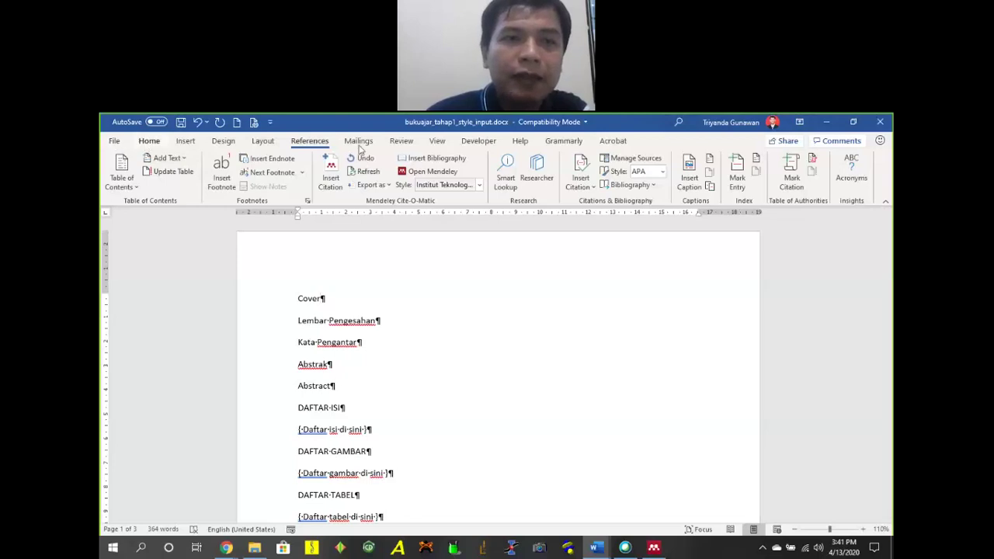
Open the full Styles gallery on the Home tab and close it again.
{"action": "left_click", "coordinate": [149, 140]}
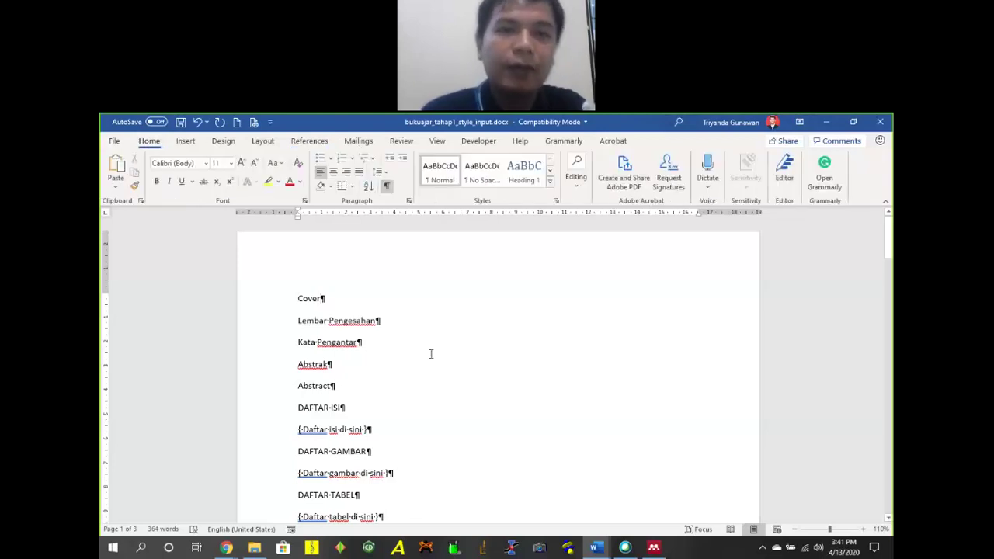
{"action": "left_click", "coordinate": [549, 181]}
{"action": "left_click", "coordinate": [330, 415]}
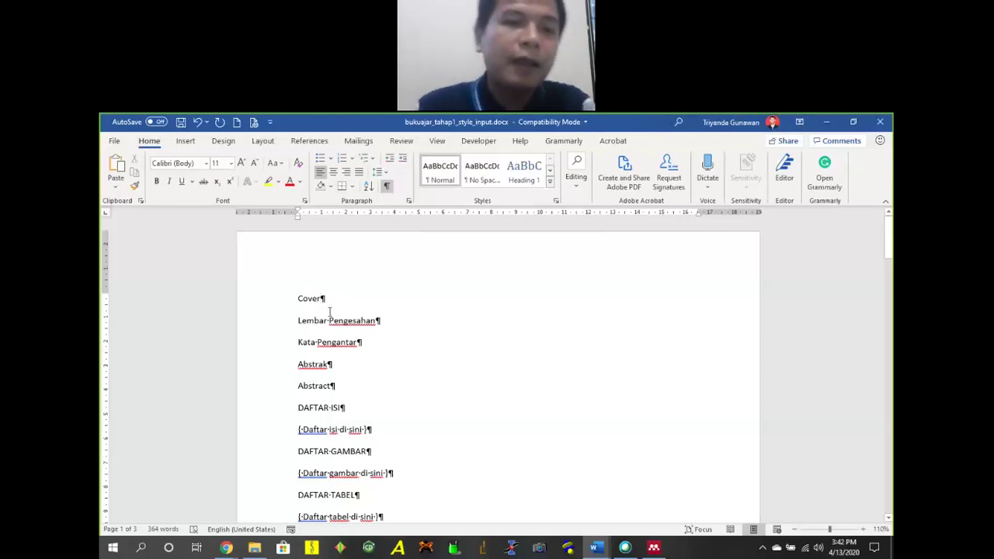
{"action": "scroll", "coordinate": [327, 340], "scroll_direction": "down", "scroll_amount": 2}
{"action": "scroll", "coordinate": [334, 307], "scroll_direction": "up", "scroll_amount": 2}
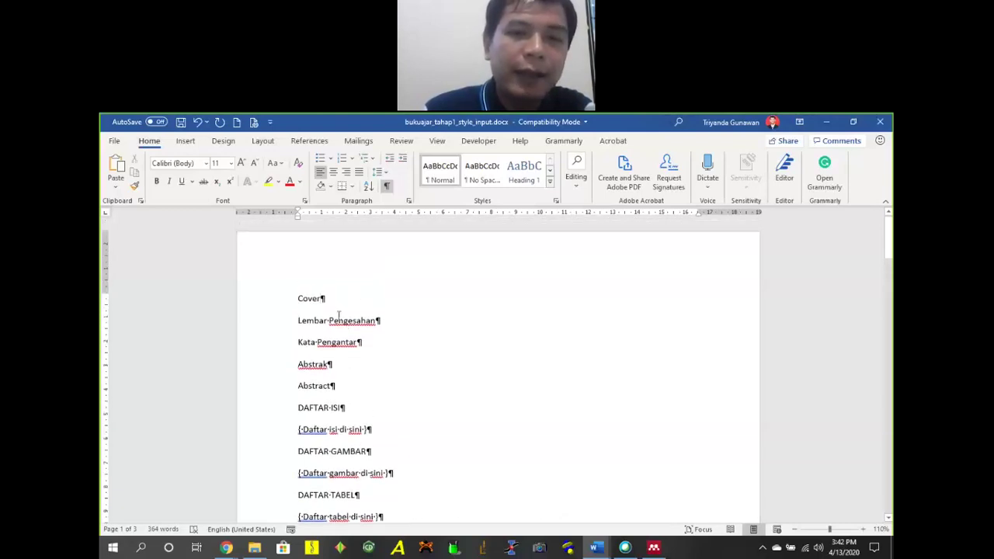
Open the Layout Breaks list and close it without inserting a break.
{"action": "left_click", "coordinate": [224, 142]}
{"action": "left_click", "coordinate": [261, 143]}
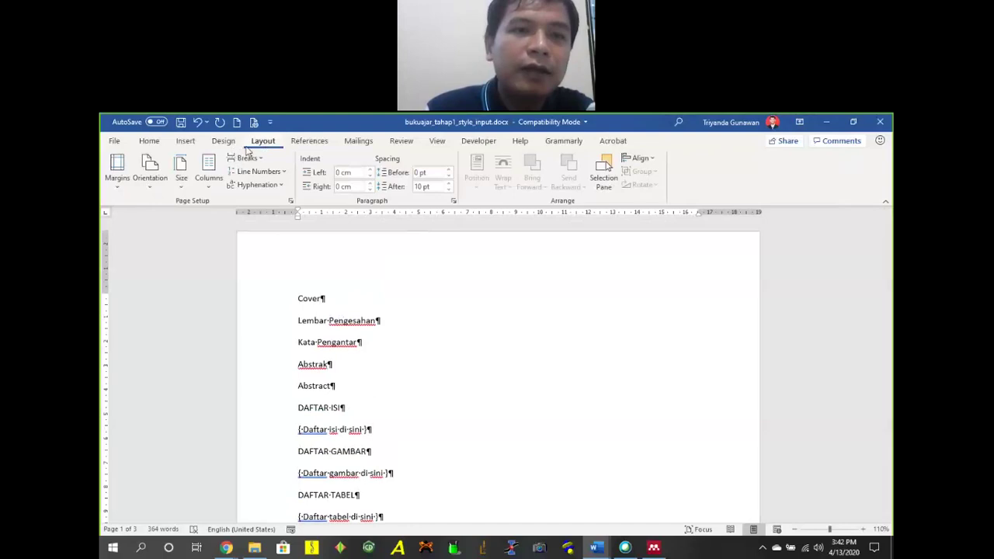
{"action": "left_click", "coordinate": [248, 159]}
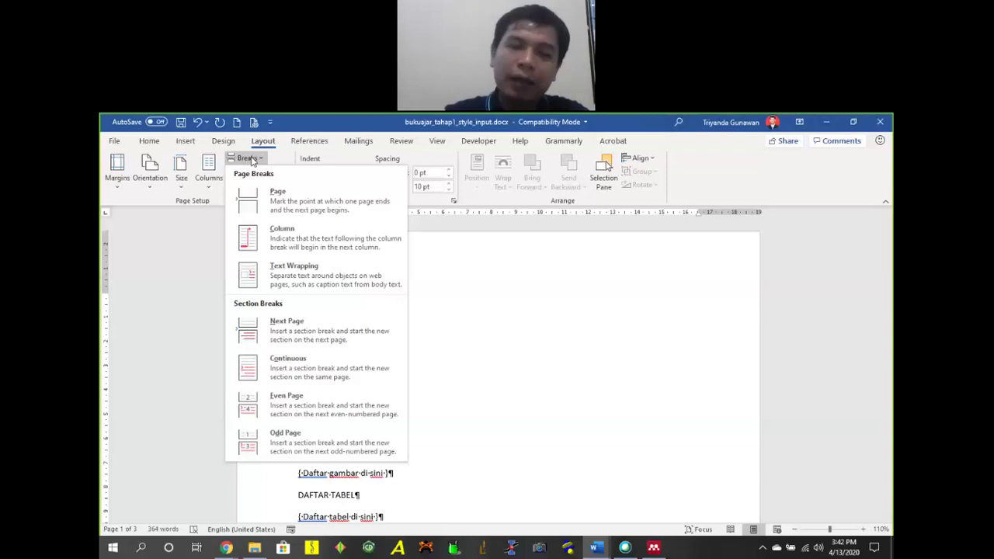
{"action": "left_click", "coordinate": [342, 371]}
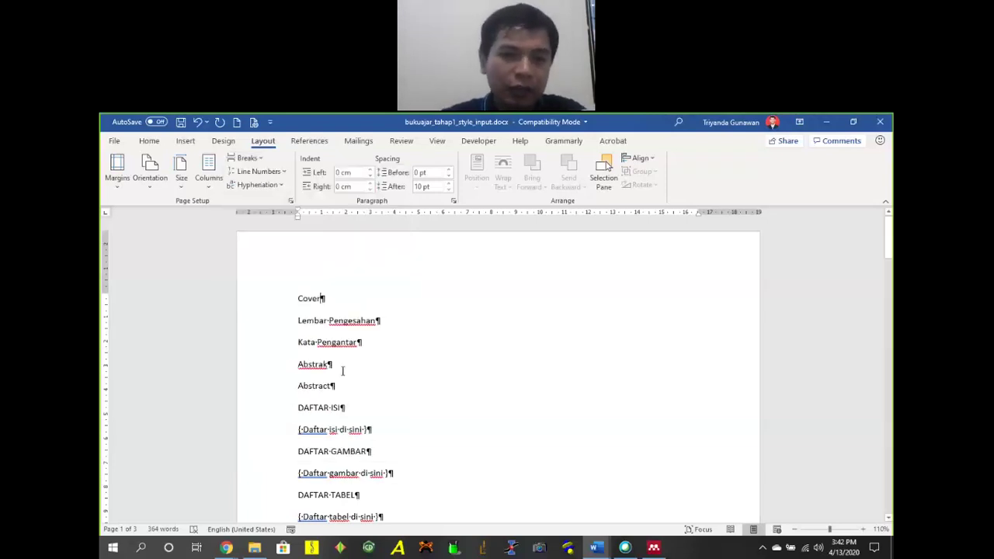
Add empty lines after Kata Pengantar to push Abstrak toward the next page.
{"action": "key", "text": "Return"}
{"action": "key", "text": "Return"}
{"action": "key", "text": "Return"}
{"action": "key", "text": "Return"}
{"action": "key", "text": "Return"}
{"action": "key", "text": "Return"}
{"action": "key", "text": "Return"}
{"action": "key", "text": "Return"}
{"action": "key", "text": "Return"}
{"action": "key", "text": "Return"}
{"action": "key", "text": "Return"}
{"action": "key", "text": "Return"}
{"action": "key", "text": "Return"}
{"action": "key", "text": "Return"}
{"action": "key", "text": "Return"}
{"action": "key", "text": "Return"}
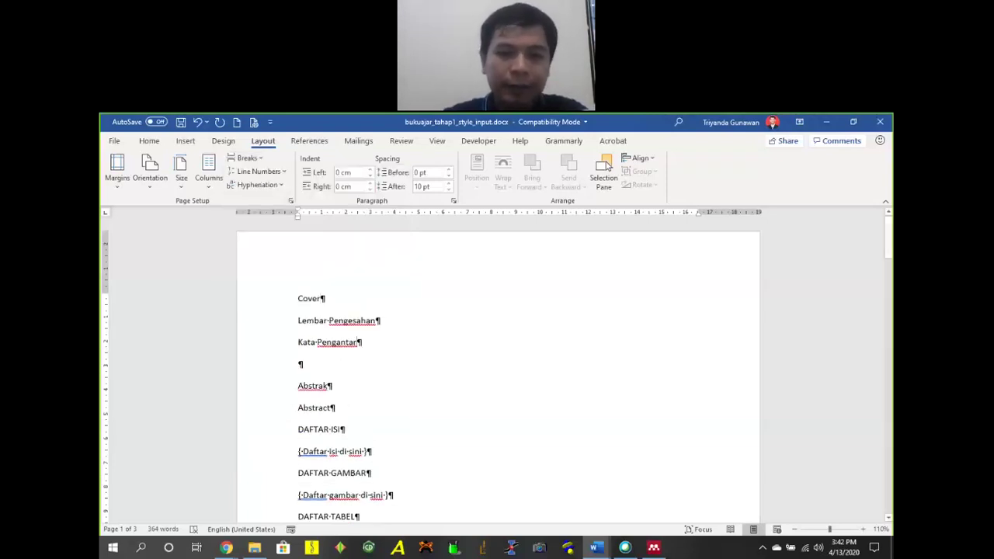
{"action": "scroll", "coordinate": [411, 359], "scroll_direction": "down", "scroll_amount": 5}
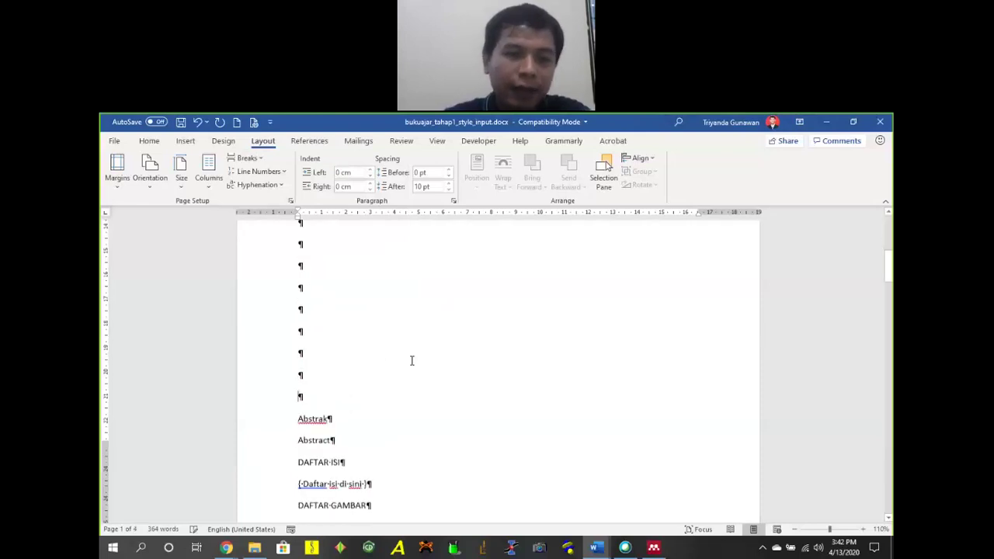
{"action": "key", "text": "Return"}
{"action": "key", "text": "Return"}
{"action": "key", "text": "Return"}
{"action": "key", "text": "Return"}
{"action": "key", "text": "Return"}
{"action": "key", "text": "Return"}
{"action": "key", "text": "Return"}
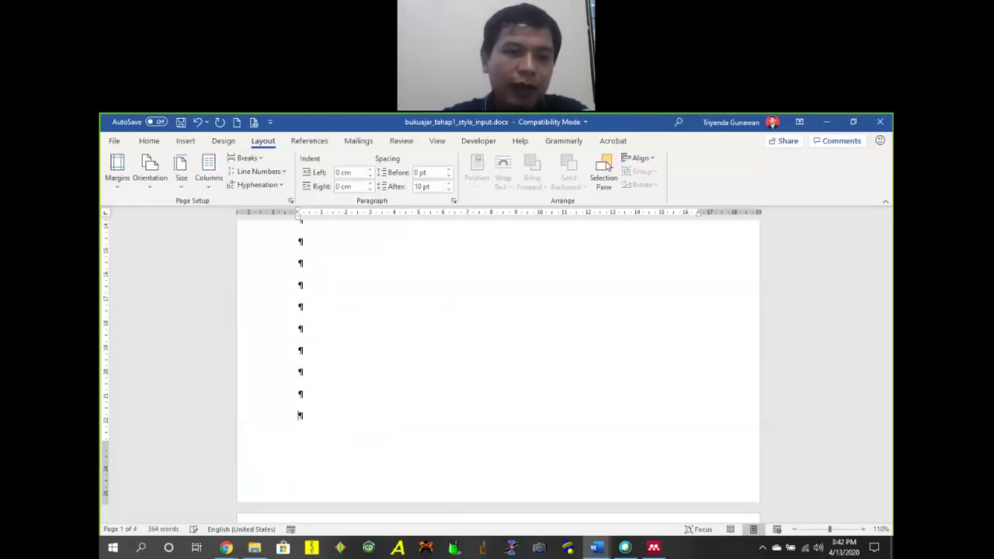
{"action": "scroll", "coordinate": [506, 321], "scroll_direction": "down", "scroll_amount": 5}
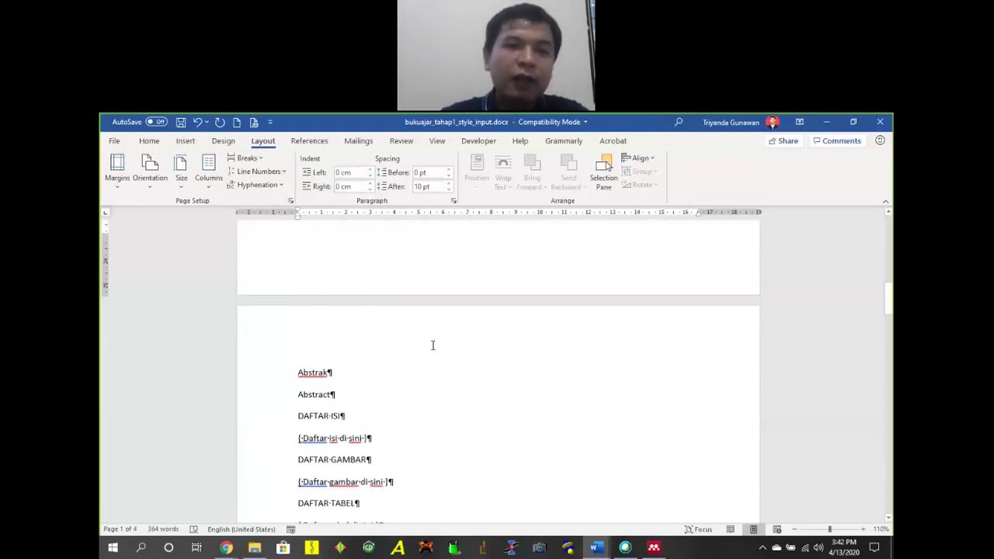
{"action": "scroll", "coordinate": [476, 344], "scroll_direction": "up", "scroll_amount": 10}
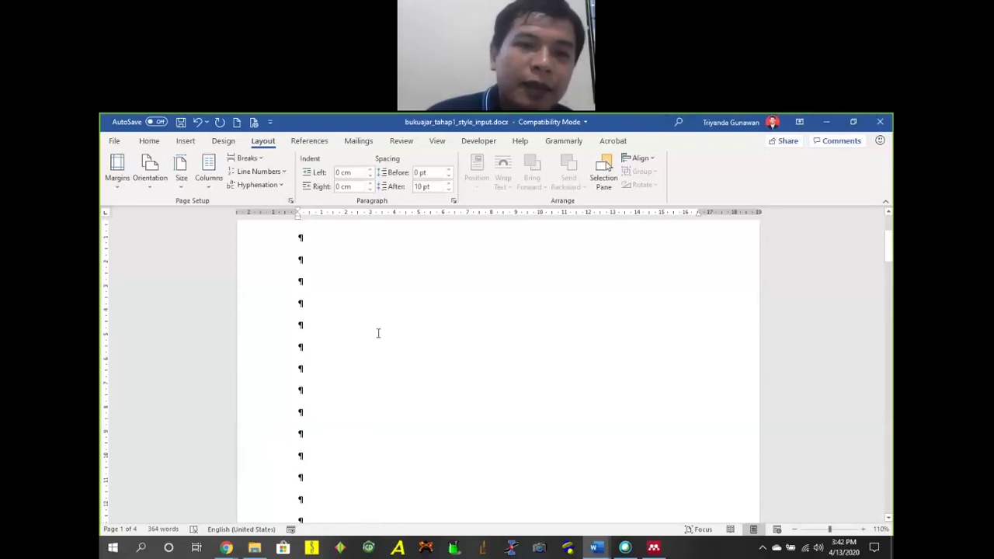
Delete the blank paragraphs between Kata Pengantar and Abstrak.
{"action": "left_click_drag", "start_coordinate": [305, 283], "coordinate": [336, 392]}
{"action": "scroll", "coordinate": [388, 334], "scroll_direction": "down", "scroll_amount": 9}
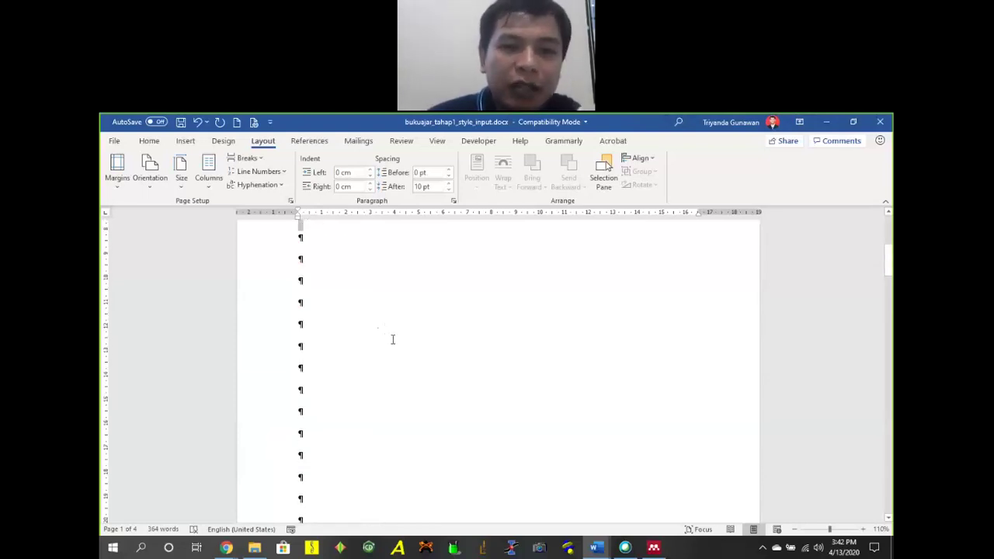
{"action": "left_click", "coordinate": [345, 254]}
{"action": "key", "text": "Home"}
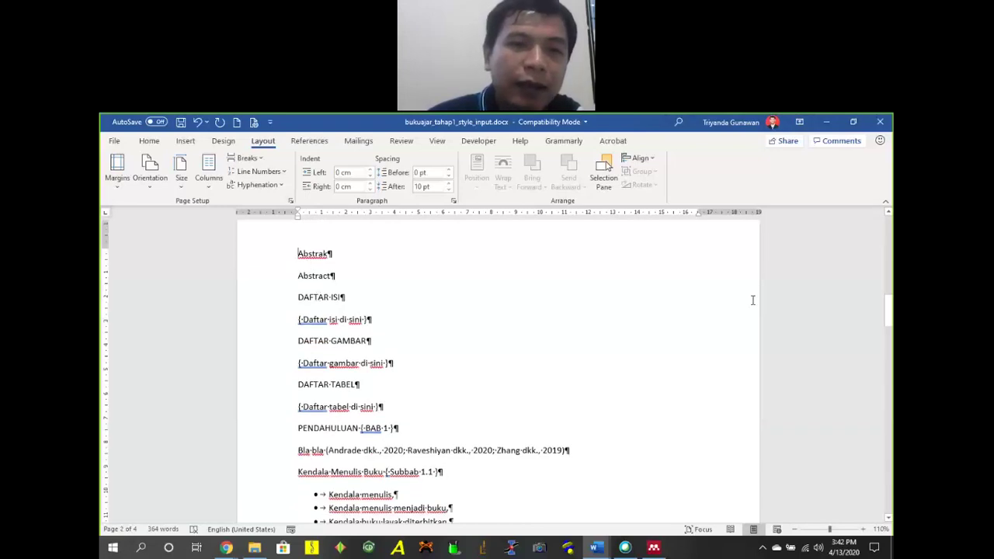
{"action": "key", "text": "Return"}
{"action": "key", "text": "Return"}
{"action": "key", "text": "Return"}
{"action": "key", "text": "Return"}
{"action": "key", "text": "BackSpace"}
{"action": "key", "text": "BackSpace"}
{"action": "key", "text": "BackSpace"}
{"action": "key", "text": "BackSpace"}
{"action": "key", "text": "BackSpace"}
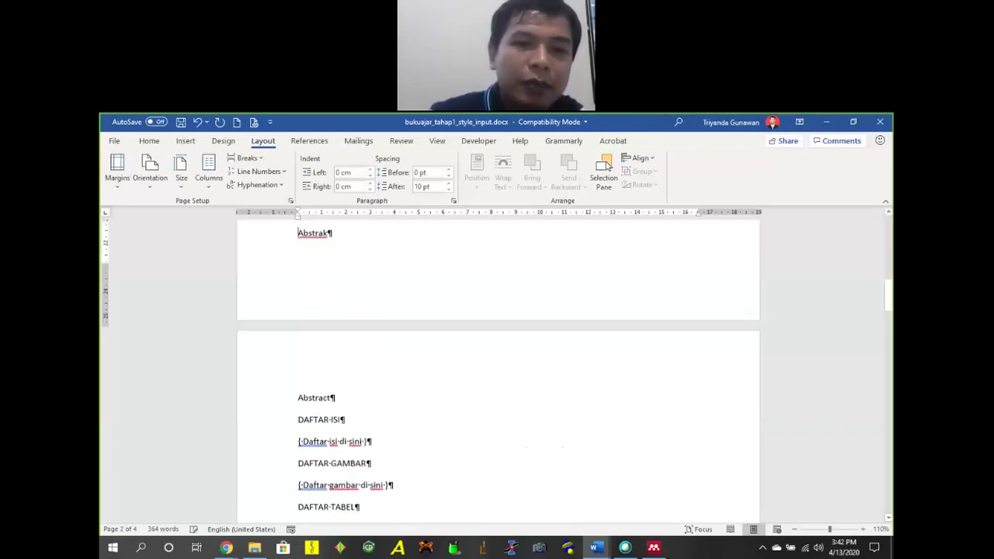
{"action": "scroll", "coordinate": [694, 279], "scroll_direction": "up", "scroll_amount": 10}
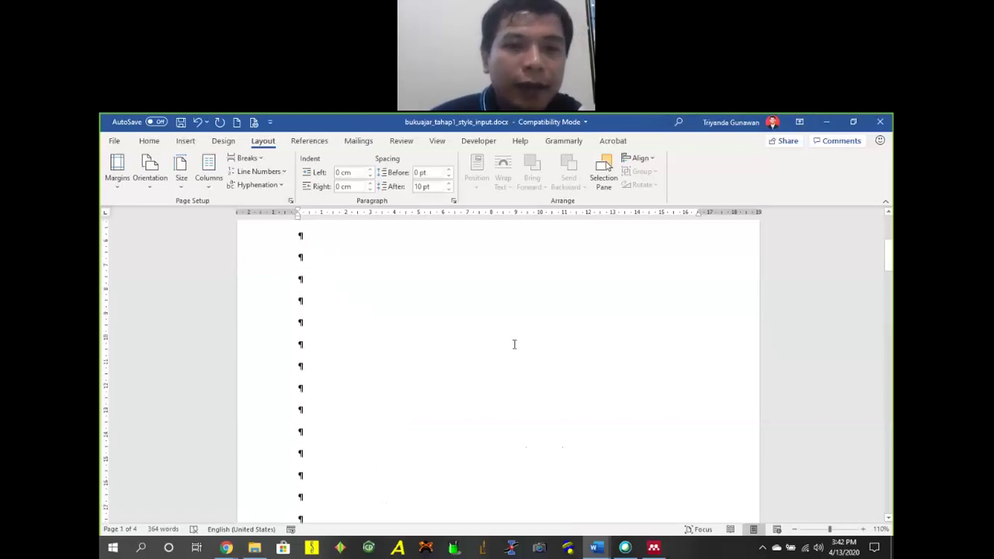
{"action": "left_click_drag", "start_coordinate": [303, 260], "coordinate": [303, 460]}
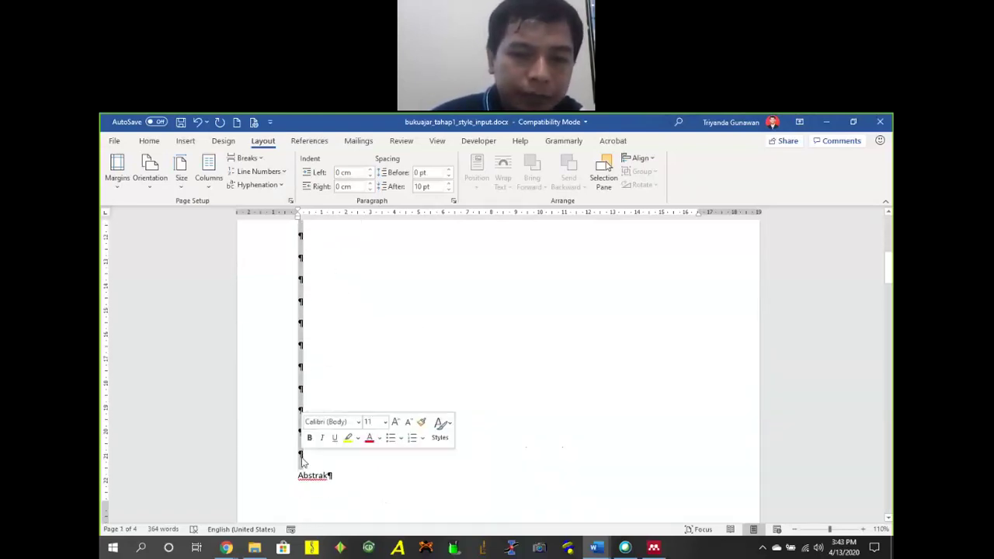
{"action": "key", "text": "BackSpace"}
{"action": "scroll", "coordinate": [310, 279], "scroll_direction": "up", "scroll_amount": 1}
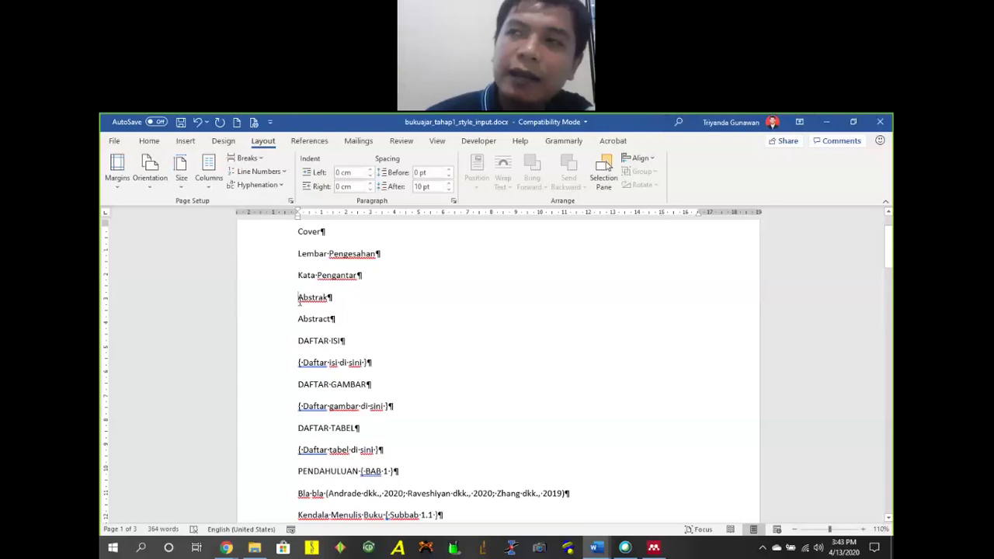
{"action": "left_click", "coordinate": [362, 277]}
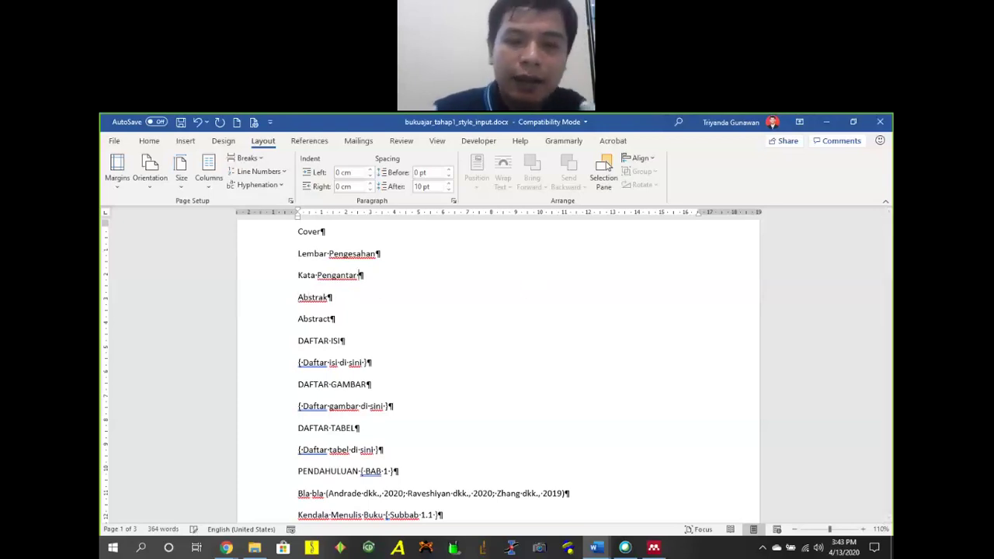
{"action": "type", "text": "hal iii"}
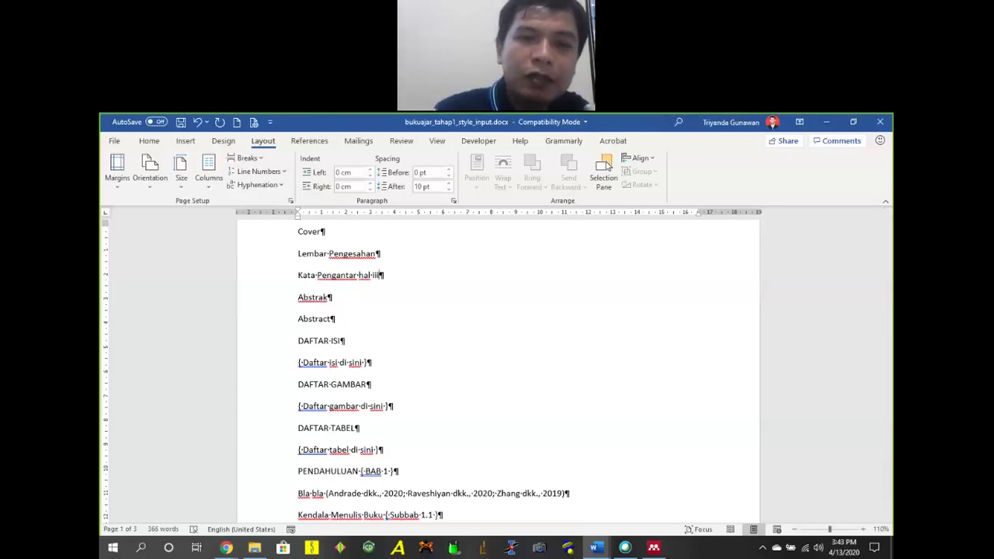
{"action": "left_click", "coordinate": [298, 298]}
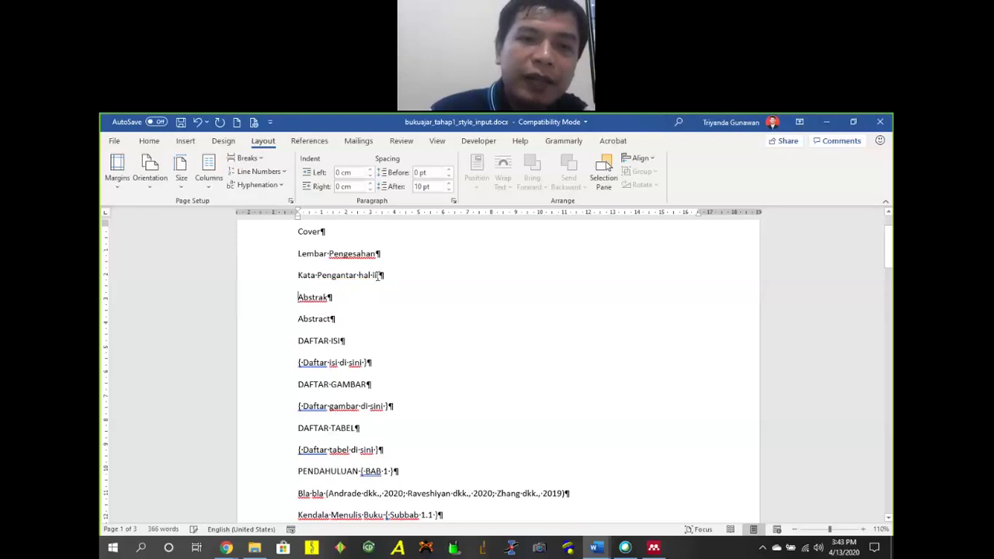
{"action": "key", "text": "Left"}
{"action": "type", "text": "iii-iv"}
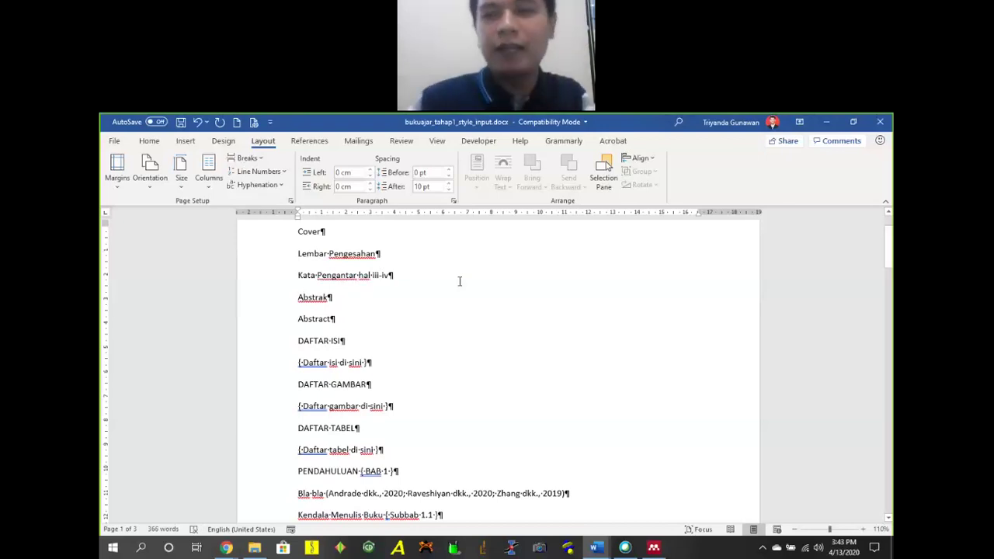
{"action": "left_click_drag", "start_coordinate": [374, 275], "coordinate": [388, 276]}
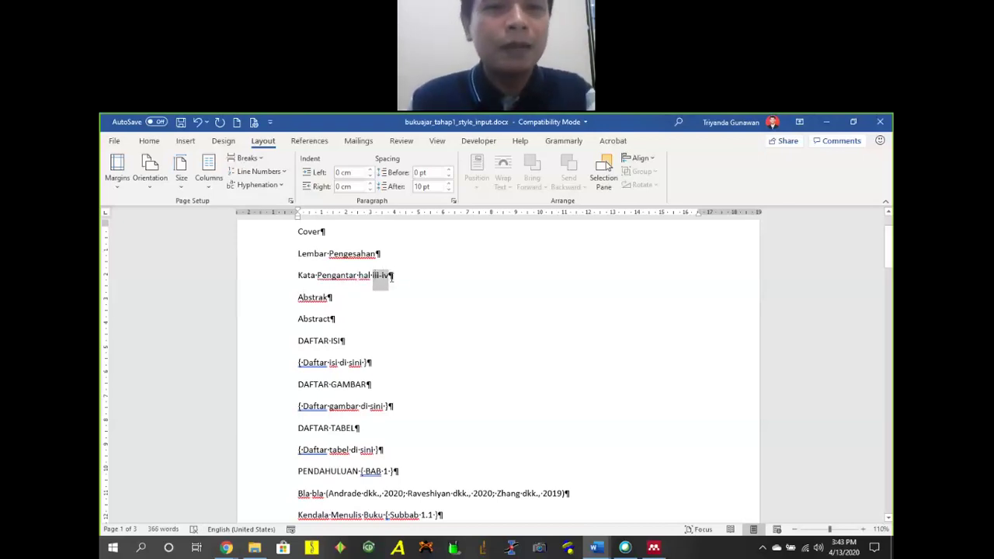
{"action": "key", "text": "BackSpace"}
{"action": "key", "text": "BackSpace"}
{"action": "key", "text": "BackSpace"}
{"action": "key", "text": "BackSpace"}
{"action": "key", "text": "BackSpace"}
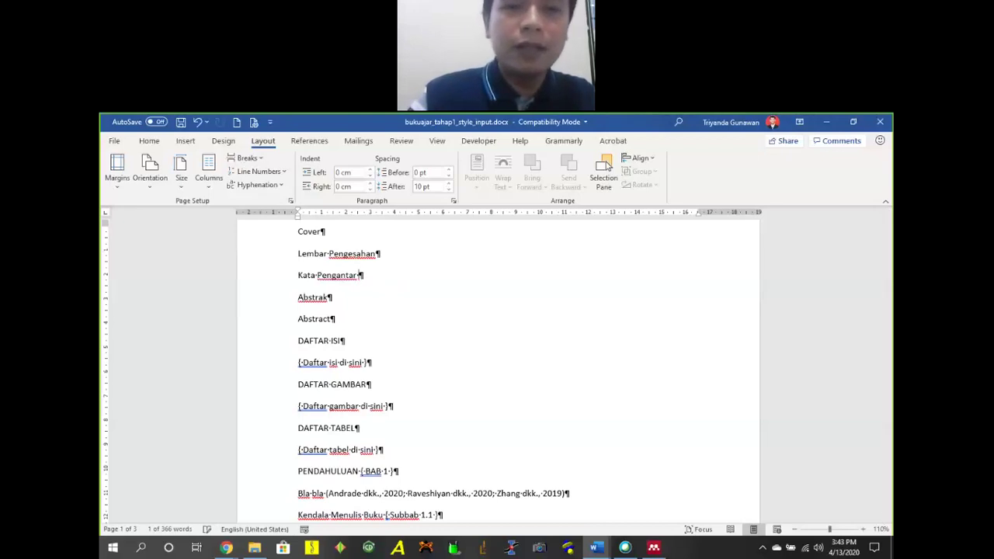
{"action": "scroll", "coordinate": [513, 328], "scroll_direction": "up", "scroll_amount": 2}
{"action": "left_click", "coordinate": [324, 301]}
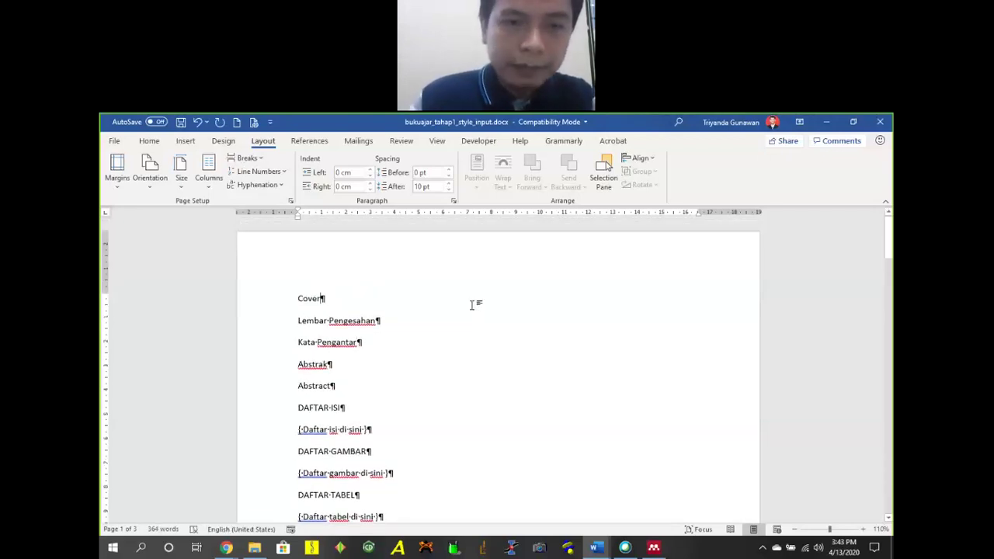
Insert a Next Page section break from Layout > Breaks right after the Cover line.
{"action": "left_click", "coordinate": [247, 157]}
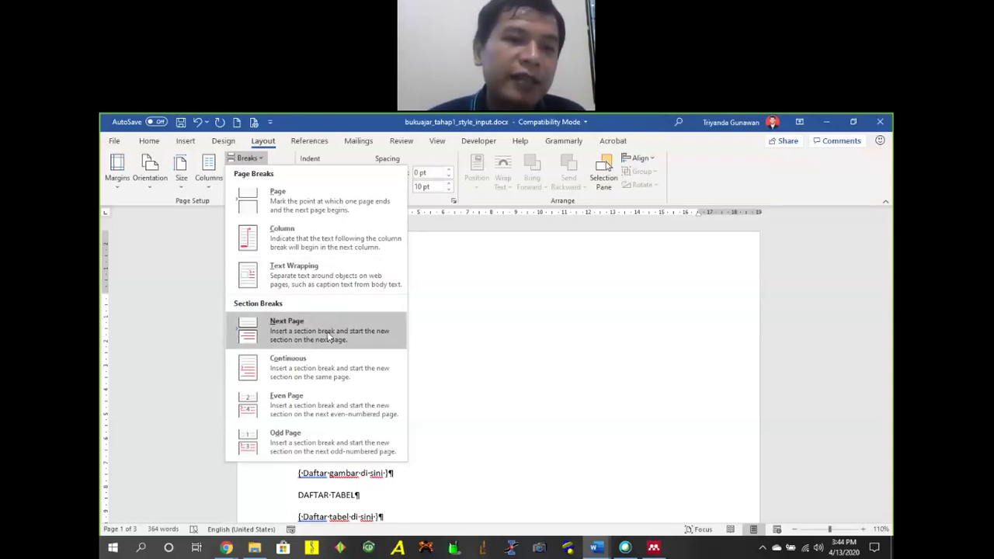
{"action": "left_click", "coordinate": [580, 313]}
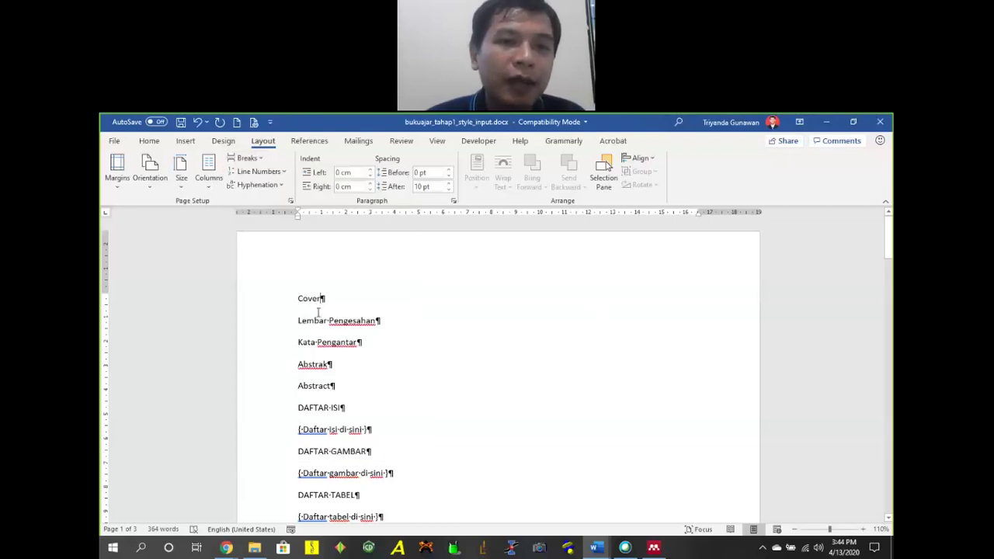
{"action": "left_click", "coordinate": [246, 158]}
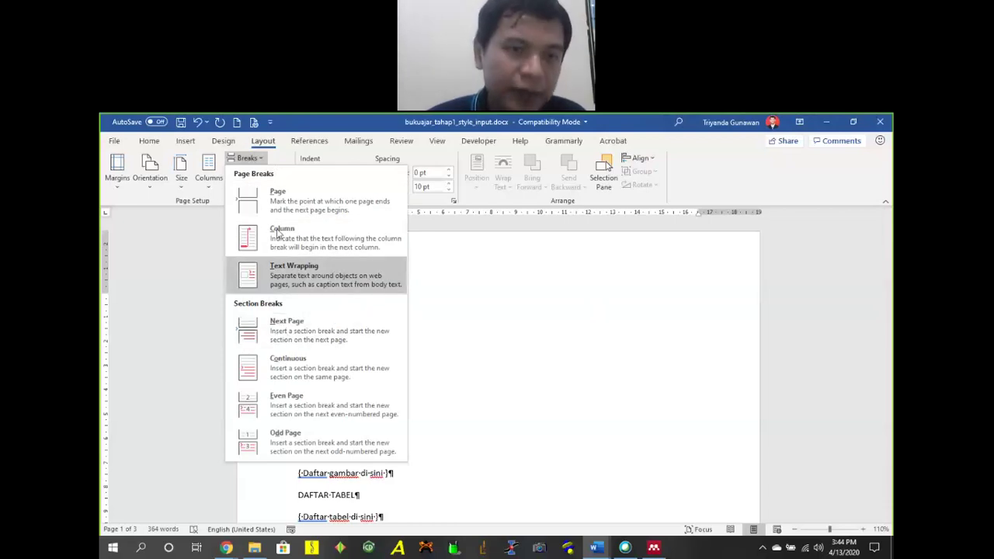
{"action": "left_click", "coordinate": [301, 335]}
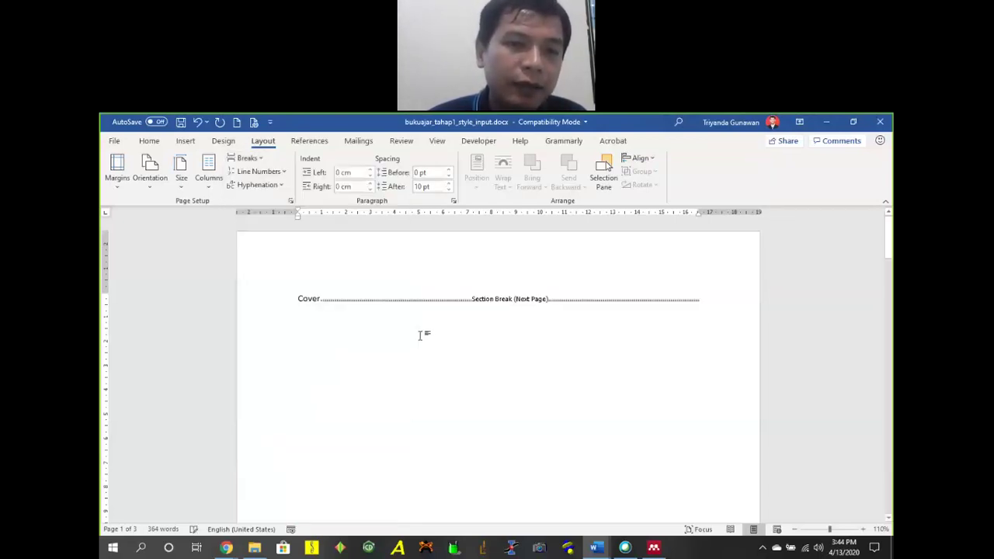
{"action": "scroll", "coordinate": [439, 314], "scroll_direction": "up", "scroll_amount": 1}
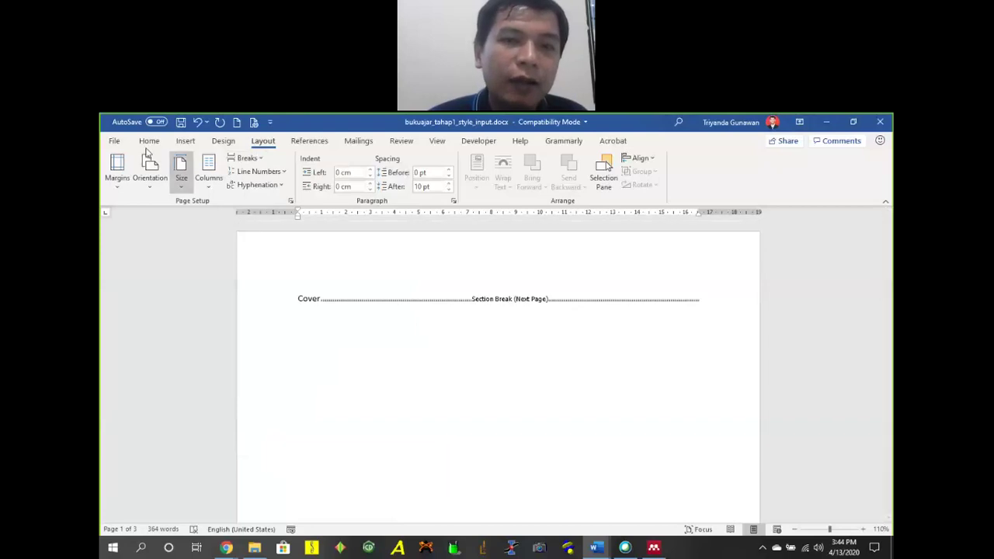
{"action": "left_click", "coordinate": [149, 141]}
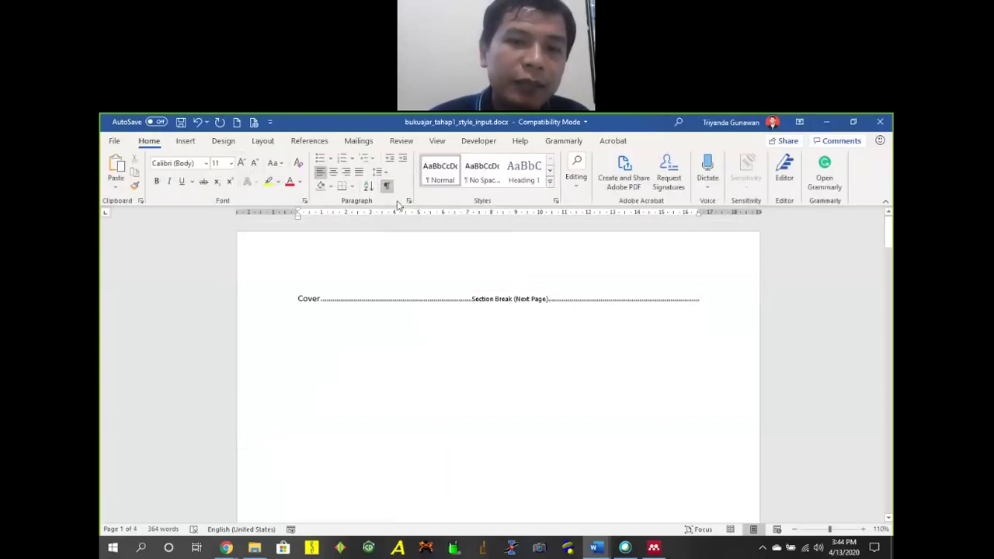
Hide formatting marks and type, then erase, some test characters after Cover.
{"action": "left_click", "coordinate": [389, 188]}
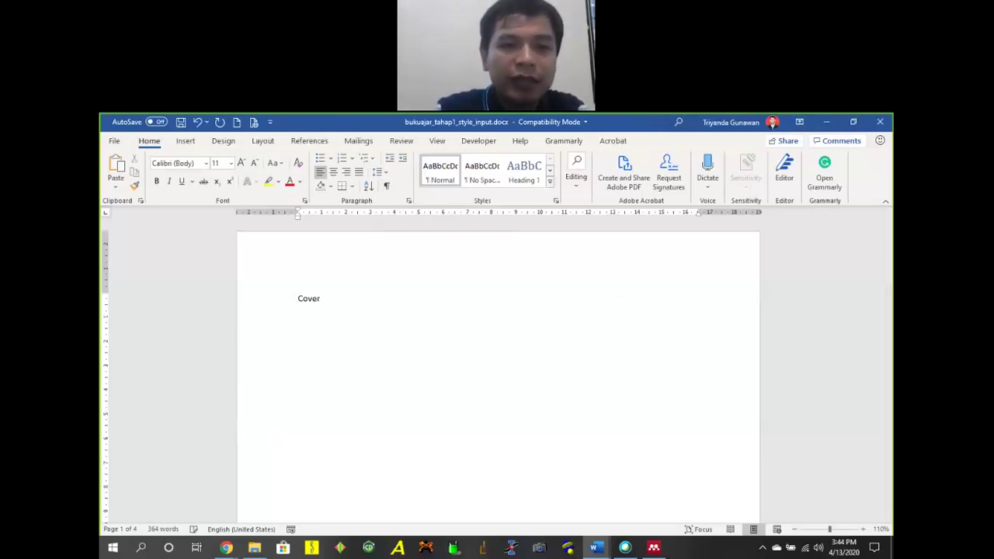
{"action": "type", "text": "skadjksajdksajdksad"}
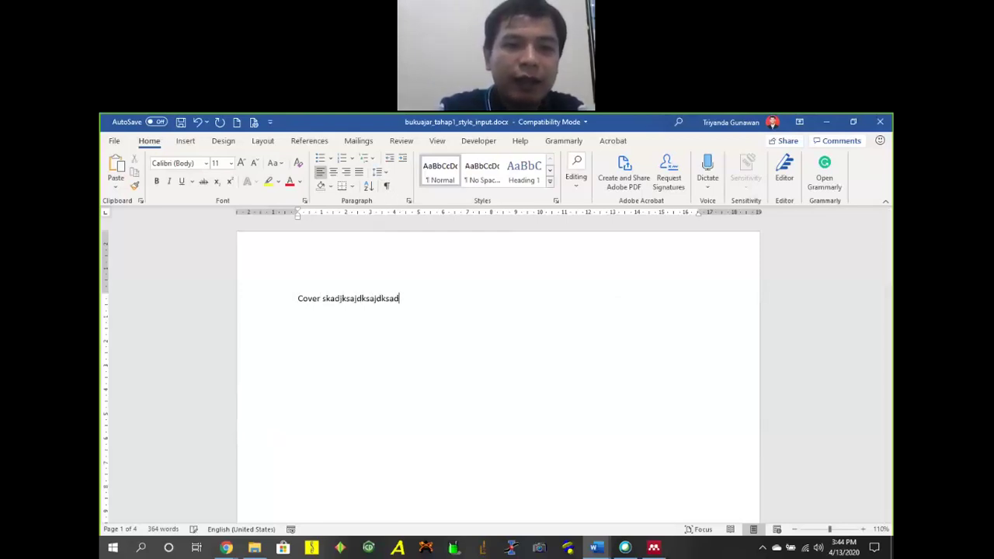
{"action": "key", "text": "BackSpace"}
{"action": "key", "text": "BackSpace"}
{"action": "key", "text": "BackSpace"}
{"action": "key", "text": "BackSpace"}
{"action": "key", "text": "BackSpace"}
{"action": "key", "text": "BackSpace"}
{"action": "key", "text": "BackSpace"}
{"action": "key", "text": "BackSpace"}
{"action": "key", "text": "BackSpace"}
{"action": "key", "text": "BackSpace"}
{"action": "key", "text": "BackSpace"}
{"action": "key", "text": "BackSpace"}
{"action": "key", "text": "BackSpace"}
{"action": "key", "text": "BackSpace"}
{"action": "key", "text": "BackSpace"}
{"action": "key", "text": "BackSpace"}
{"action": "key", "text": "BackSpace"}
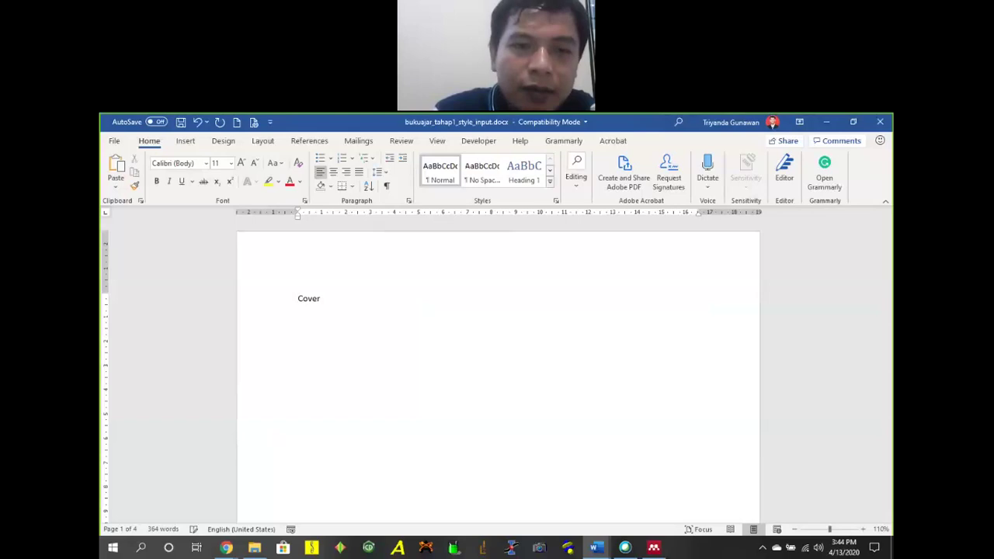
Show formatting marks again and delete the empty paragraph at the top of page 2.
{"action": "left_click", "coordinate": [386, 185]}
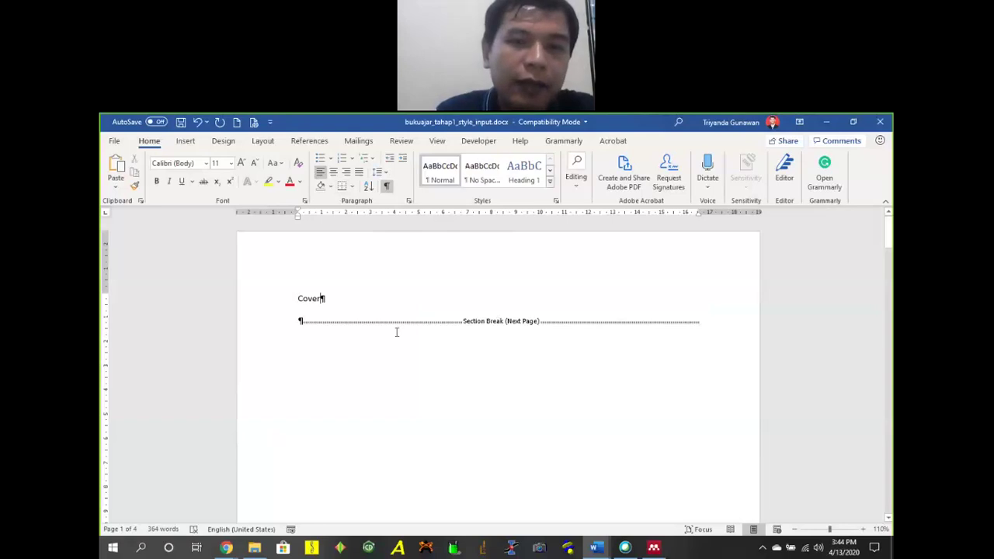
{"action": "scroll", "coordinate": [396, 333], "scroll_direction": "down", "scroll_amount": 15}
{"action": "scroll", "coordinate": [444, 321], "scroll_direction": "up", "scroll_amount": 3}
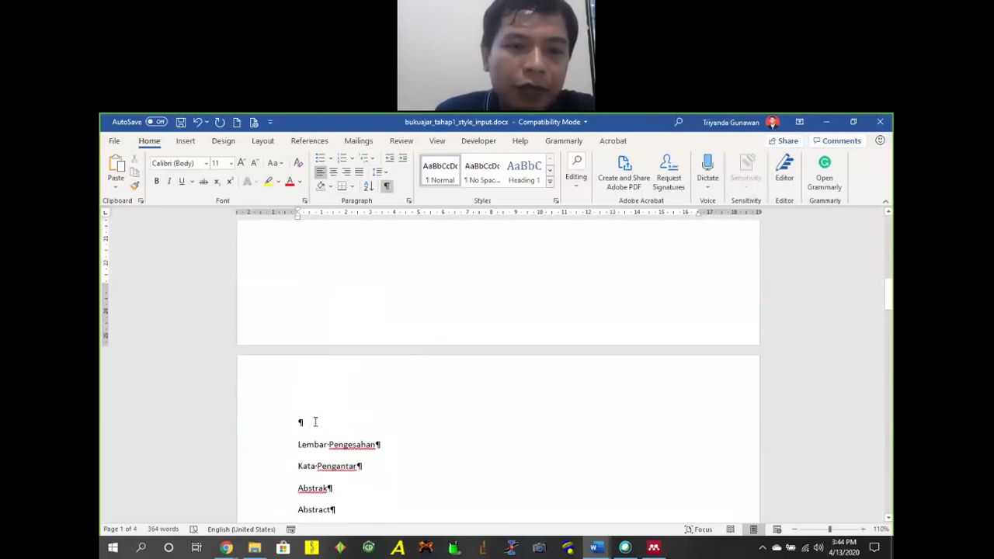
{"action": "left_click", "coordinate": [619, 416]}
{"action": "key", "text": "Delete"}
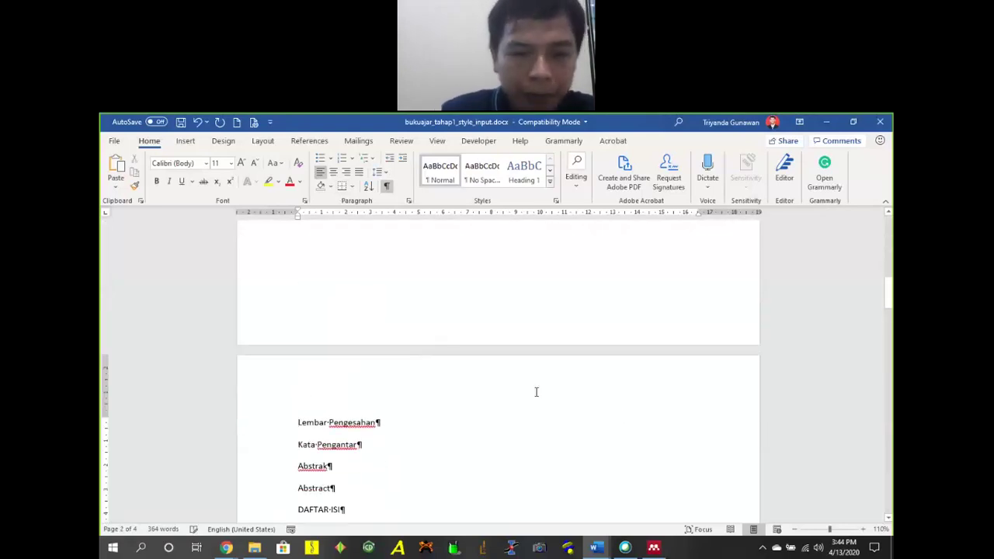
Delete the section break under Cover and the leftover empty paragraph.
{"action": "scroll", "coordinate": [477, 310], "scroll_direction": "up", "scroll_amount": 10}
{"action": "left_click", "coordinate": [630, 364]}
{"action": "key", "text": "Delete"}
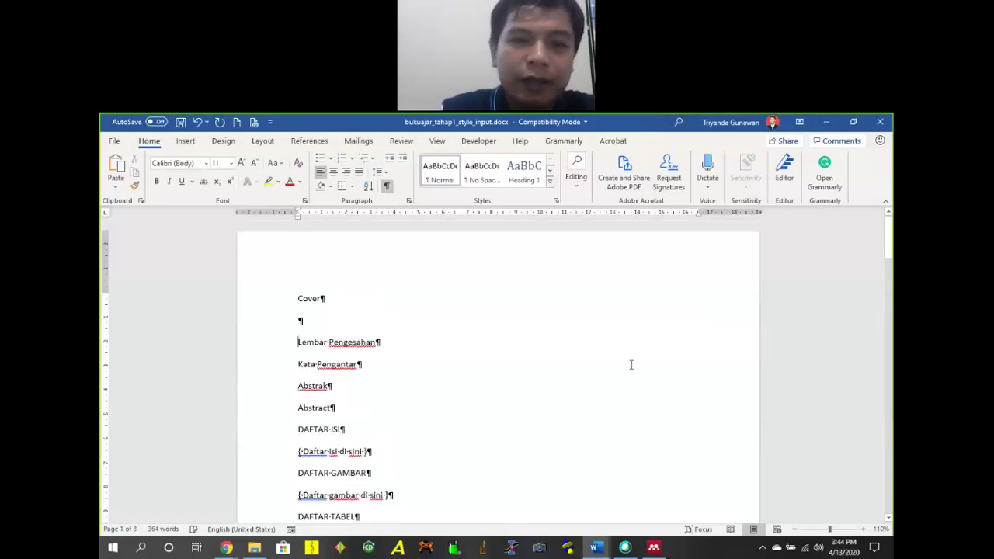
{"action": "key", "text": "Delete"}
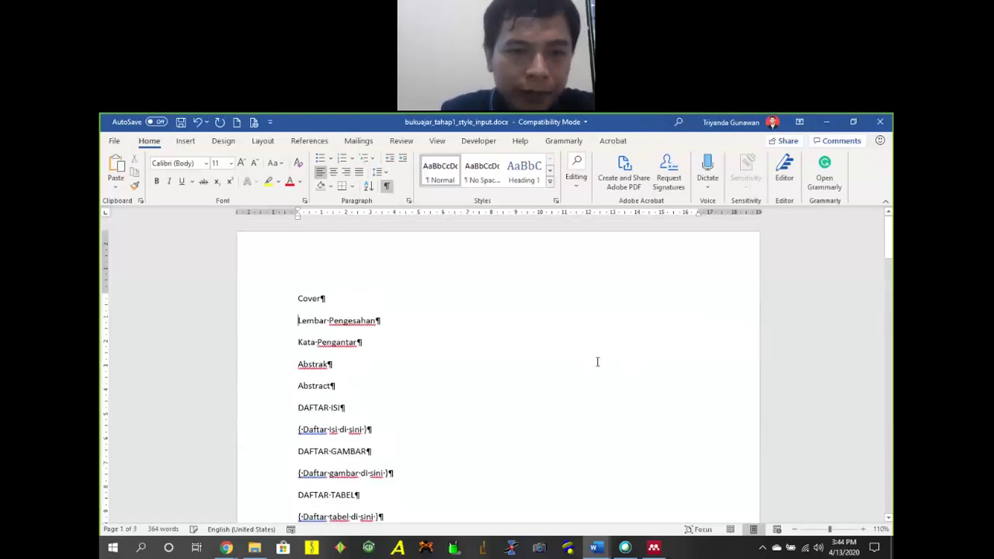
{"action": "scroll", "coordinate": [551, 337], "scroll_direction": "down", "scroll_amount": 2}
{"action": "scroll", "coordinate": [532, 335], "scroll_direction": "up", "scroll_amount": 2}
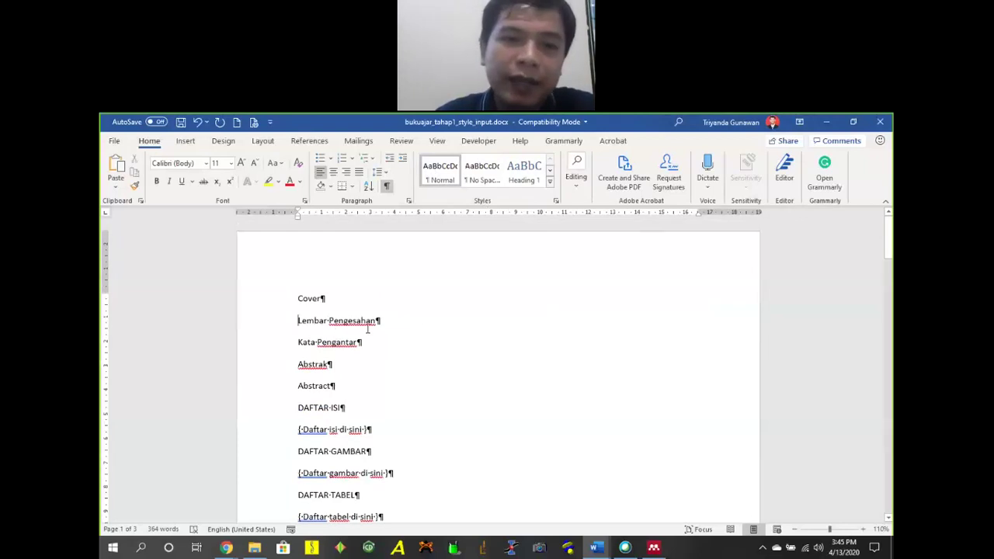
Add a sample line 'djkasjdks' under Abstract and select it.
{"action": "left_click", "coordinate": [377, 389]}
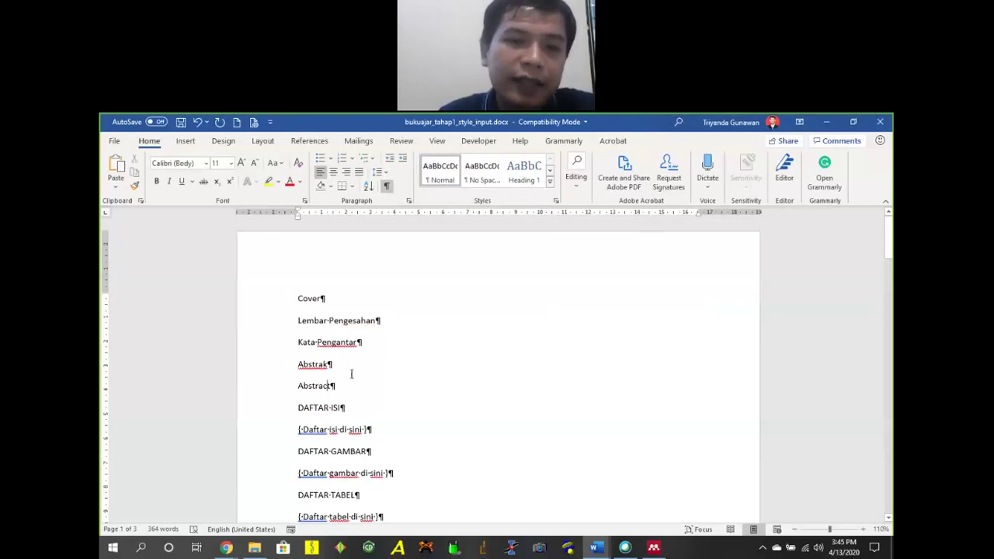
{"action": "key", "text": "Return"}
{"action": "type", "text": "akjdhakjdhk"}
{"action": "key", "text": "BackSpace"}
{"action": "key", "text": "BackSpace"}
{"action": "key", "text": "BackSpace"}
{"action": "key", "text": "BackSpace"}
{"action": "key", "text": "BackSpace"}
{"action": "key", "text": "BackSpace"}
{"action": "key", "text": "BackSpace"}
{"action": "key", "text": "BackSpace"}
{"action": "key", "text": "BackSpace"}
{"action": "key", "text": "BackSpace"}
{"action": "key", "text": "BackSpace"}
{"action": "key", "text": "BackSpace"}
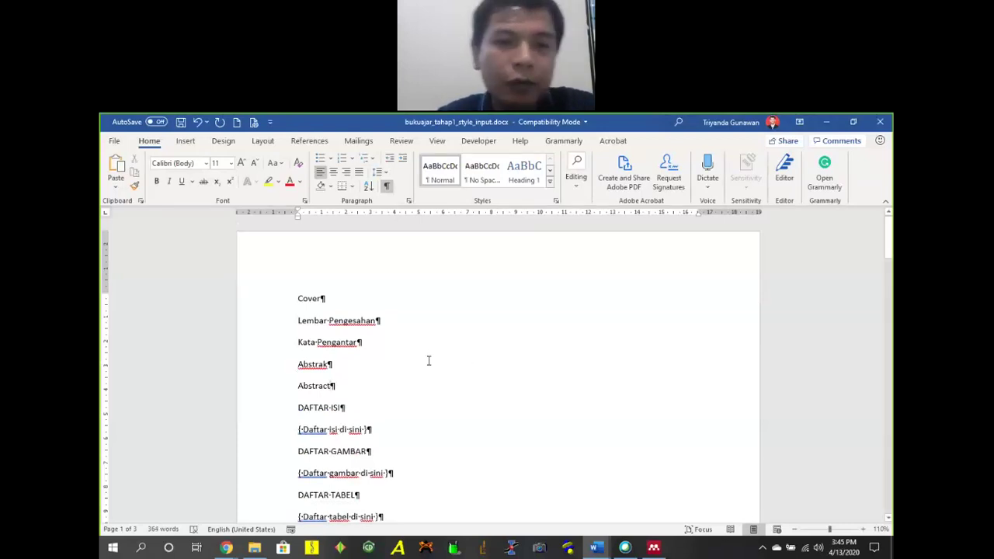
{"action": "key", "text": "Return"}
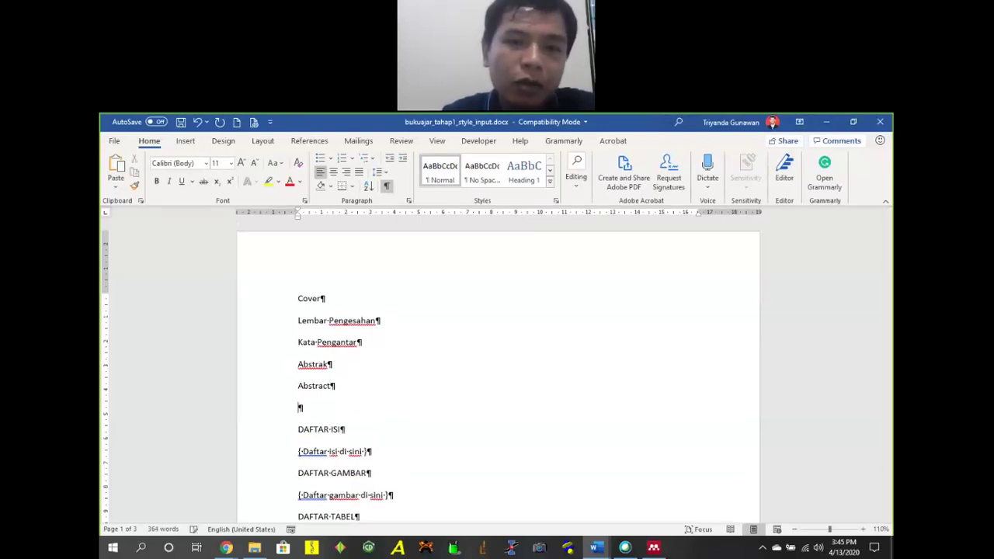
{"action": "type", "text": "djkasjdks"}
{"action": "key", "text": "Home"}
{"action": "key", "text": "shift+Right"}
{"action": "key", "text": "shift+Right"}
{"action": "key", "text": "shift+Right"}
{"action": "key", "text": "shift+Right"}
{"action": "key", "text": "shift+Right"}
{"action": "key", "text": "shift+Right"}
{"action": "key", "text": "shift+Right"}
{"action": "key", "text": "shift+Right"}
{"action": "key", "text": "shift+Right"}
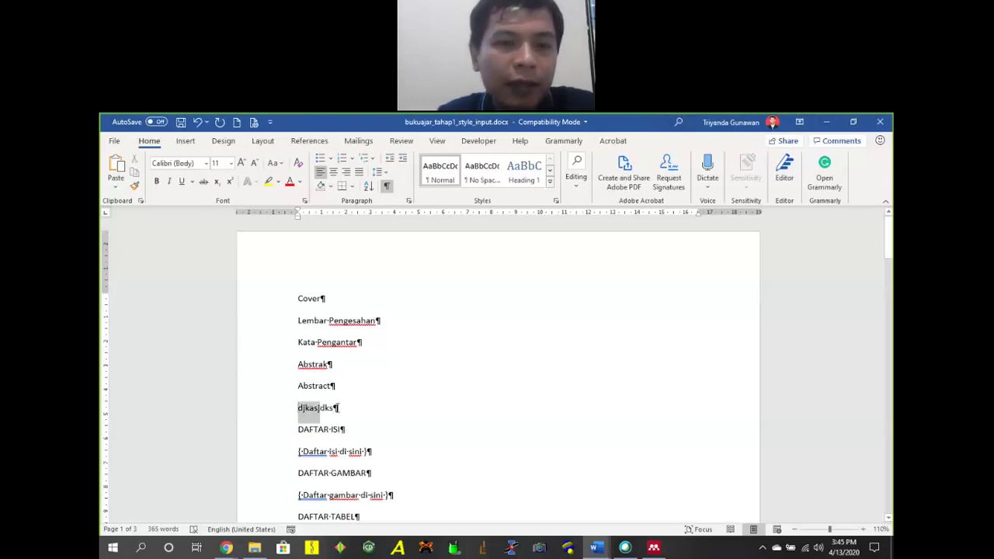
Set the sample line's font to Times New Roman, 12 pt.
{"action": "key", "text": "ctrl+shift+f"}
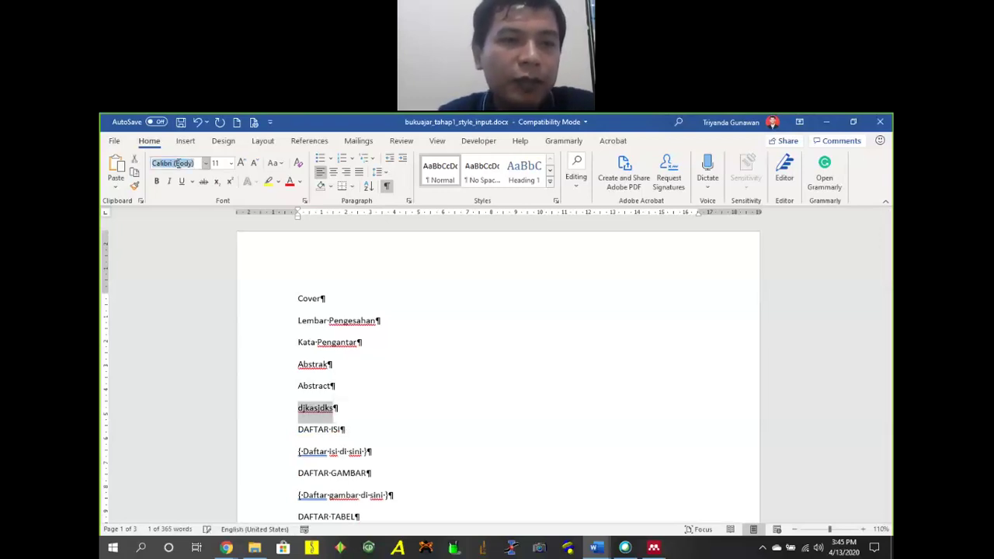
{"action": "type", "text": "Times New Roman"}
{"action": "key", "text": "Return"}
{"action": "key", "text": "ctrl+shift+p"}
{"action": "type", "text": "12"}
{"action": "key", "text": "Return"}
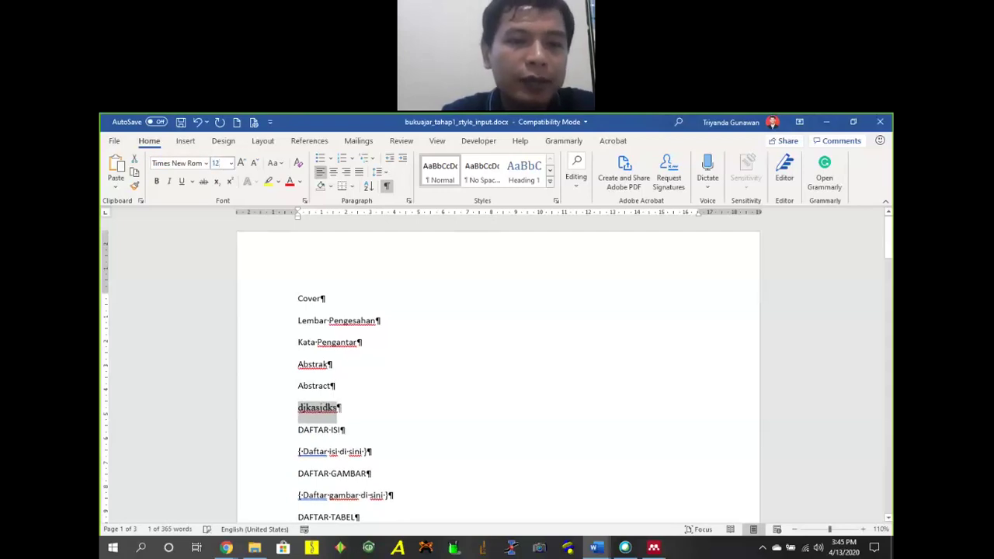
Set the line spacing to 1.5 and remove the space after the paragraph.
{"action": "left_click", "coordinate": [379, 172]}
{"action": "left_click", "coordinate": [431, 221]}
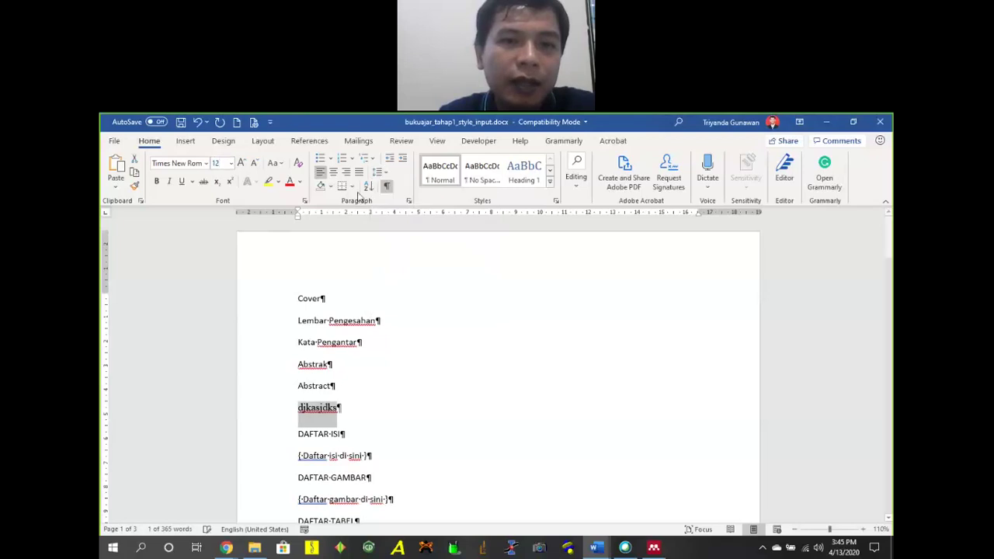
{"action": "left_click", "coordinate": [379, 171]}
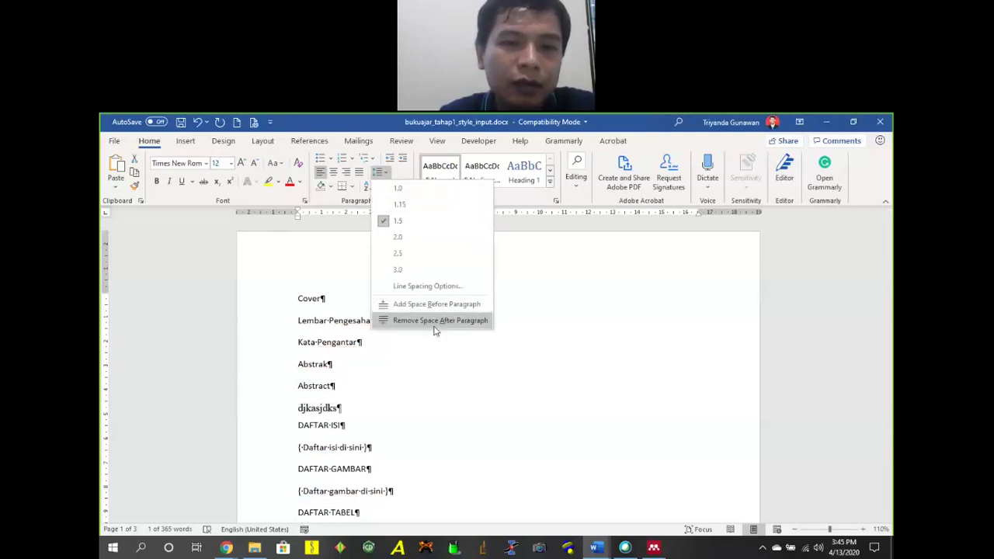
{"action": "left_click", "coordinate": [435, 323]}
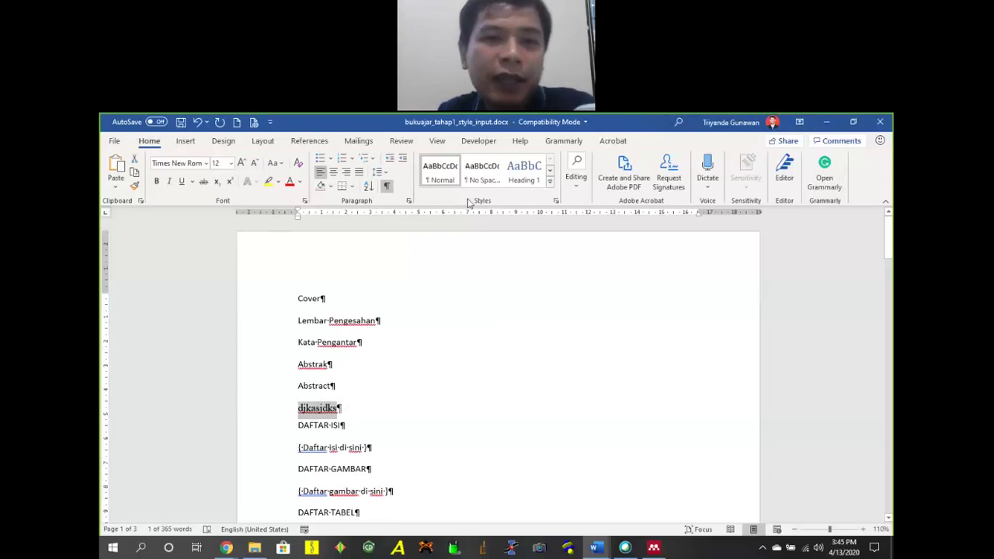
Update the Normal style to match the Times New Roman 'djkasjdks' sample line.
{"action": "right_click", "coordinate": [444, 170]}
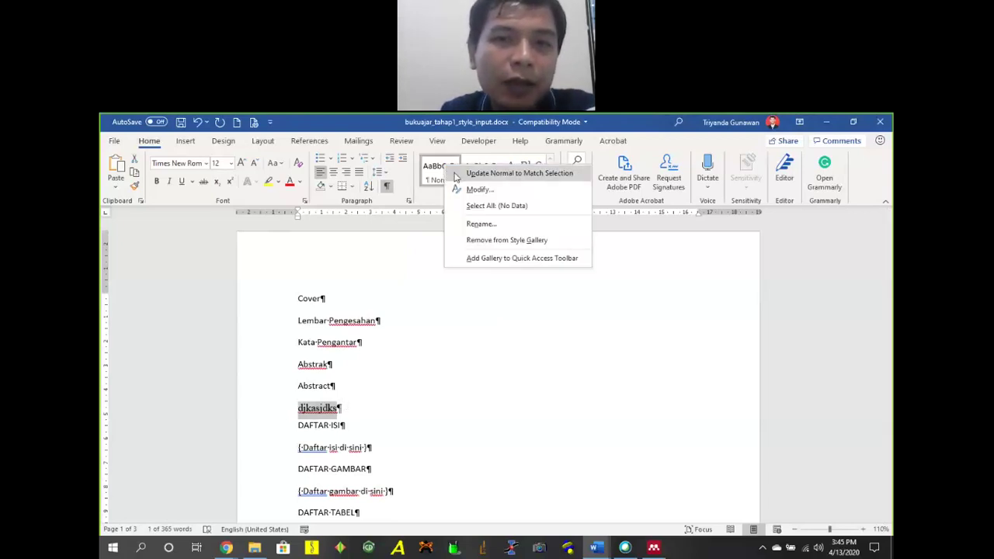
{"action": "left_click", "coordinate": [466, 173]}
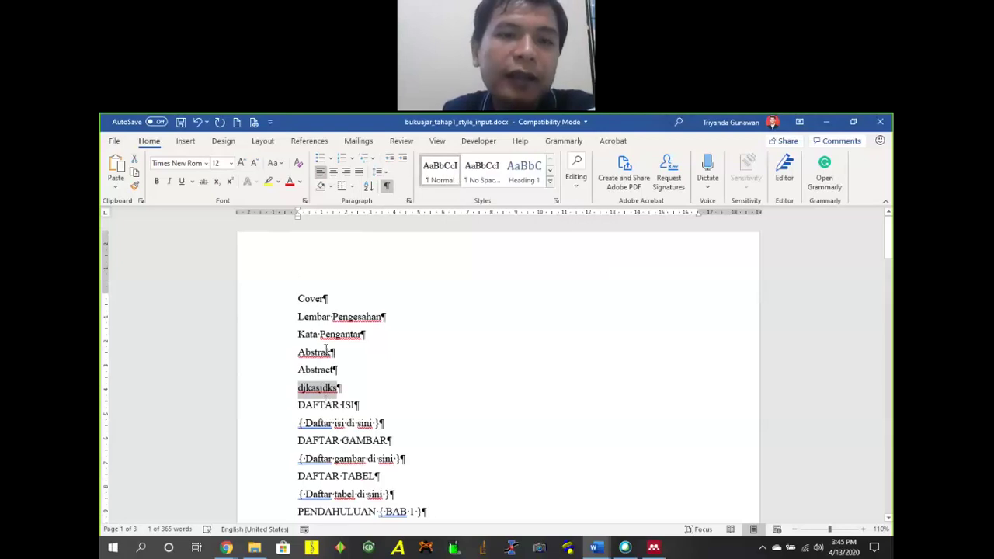
{"action": "scroll", "coordinate": [342, 307], "scroll_direction": "down", "scroll_amount": 6}
{"action": "scroll", "coordinate": [377, 311], "scroll_direction": "up", "scroll_amount": 7}
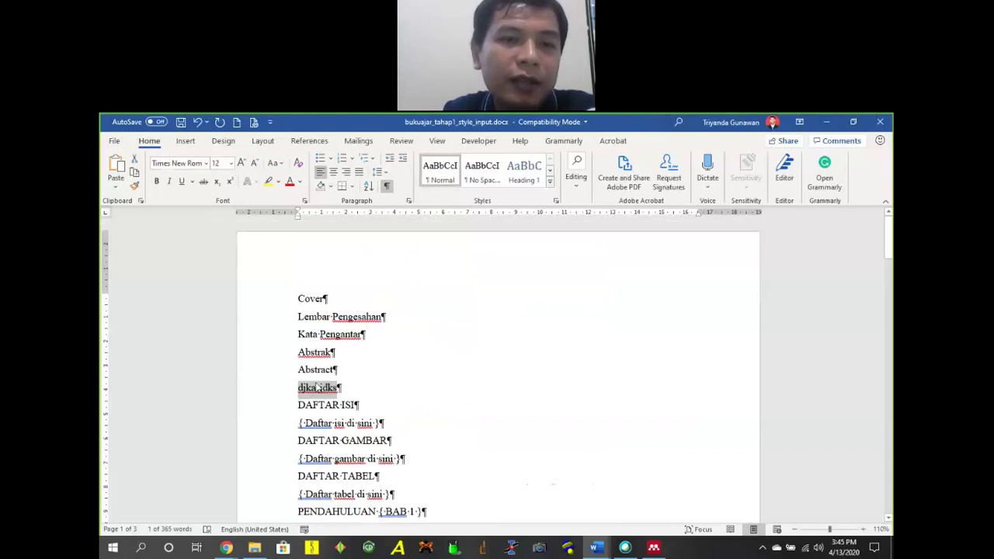
{"action": "left_click", "coordinate": [339, 336]}
{"action": "scroll", "coordinate": [450, 350], "scroll_direction": "down", "scroll_amount": 3}
{"action": "scroll", "coordinate": [468, 355], "scroll_direction": "up", "scroll_amount": 3}
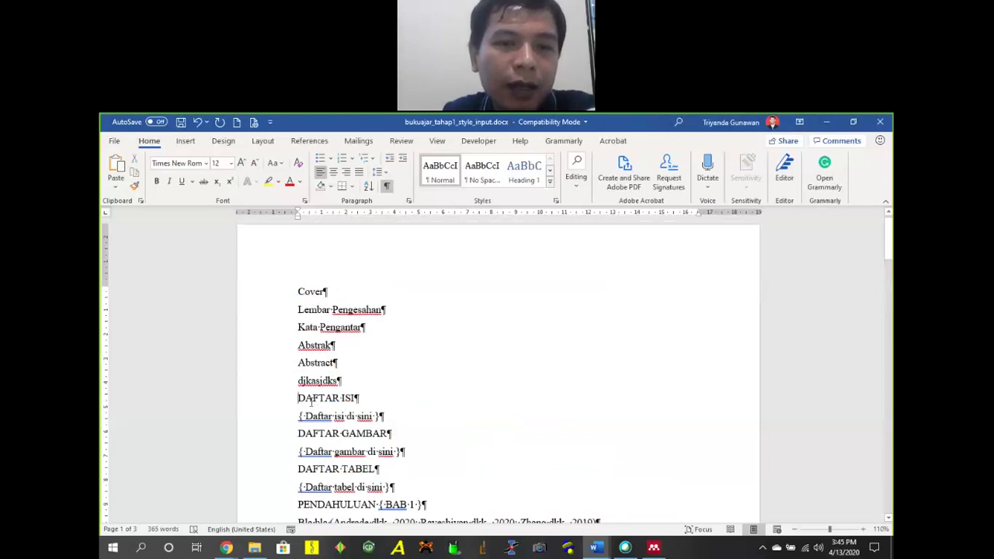
Make the Lembar Pengesahan heading bold and centred.
{"action": "left_click_drag", "start_coordinate": [299, 309], "coordinate": [374, 318]}
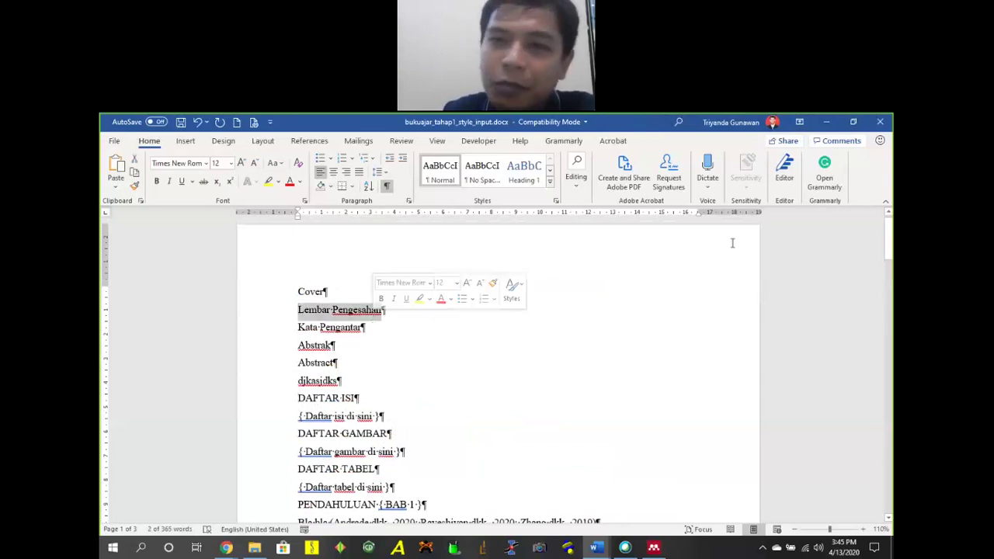
{"action": "left_click", "coordinate": [550, 182]}
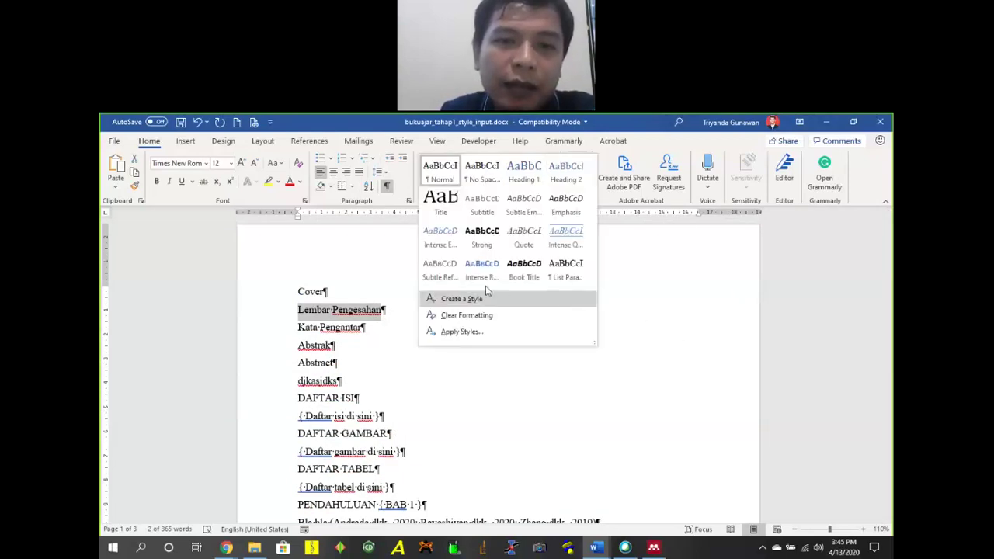
{"action": "left_click", "coordinate": [155, 181]}
{"action": "left_click", "coordinate": [154, 181]}
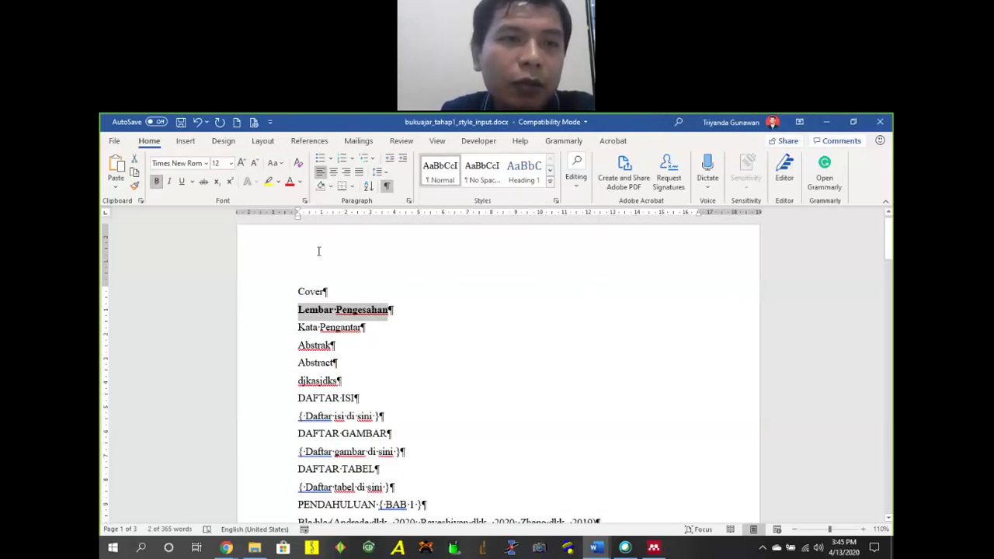
{"action": "left_click", "coordinate": [550, 182]}
{"action": "left_click", "coordinate": [334, 175]}
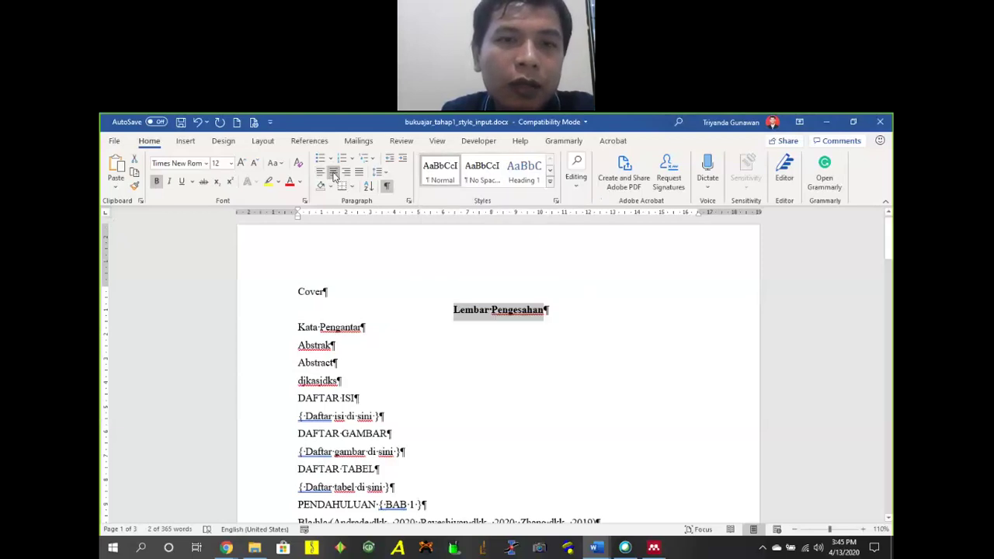
Update the Title style to match the Lembar Pengesahan heading.
{"action": "left_click", "coordinate": [550, 182]}
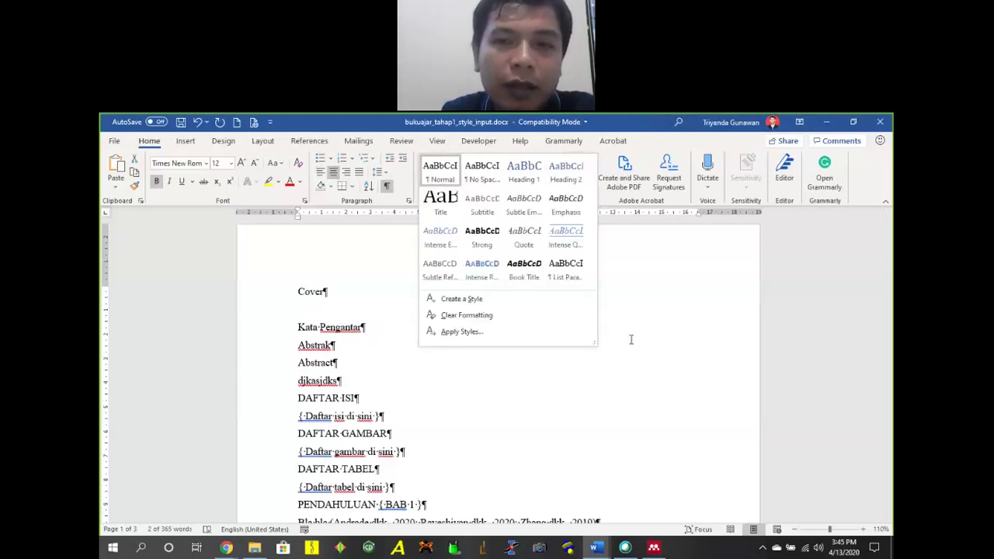
{"action": "right_click", "coordinate": [456, 212]}
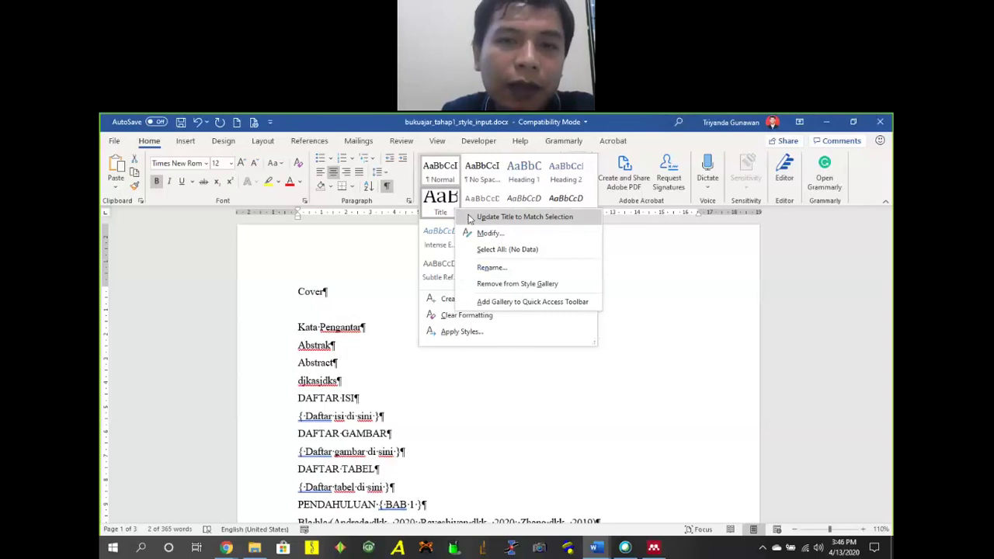
{"action": "left_click", "coordinate": [469, 220]}
{"action": "left_click", "coordinate": [326, 397]}
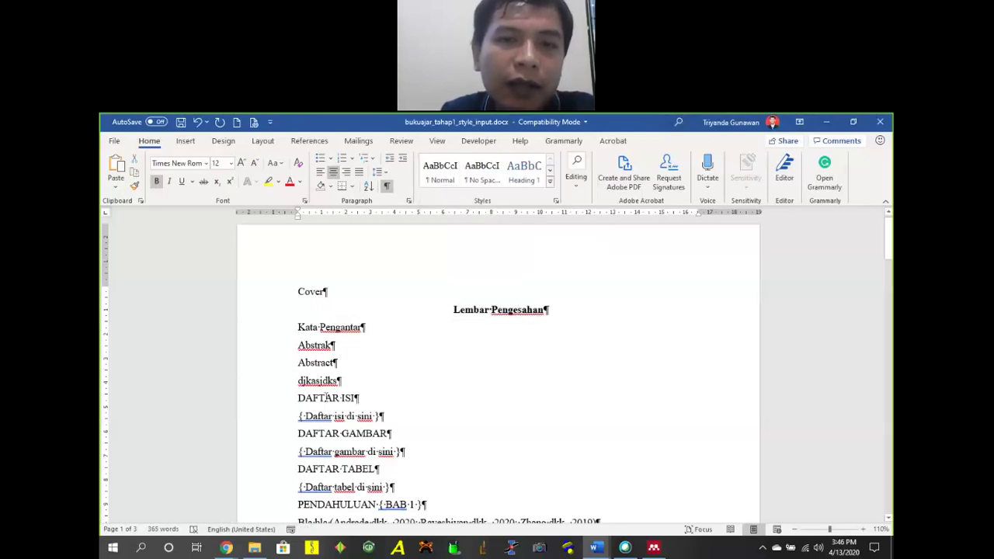
Apply the Title style to Abstrak, Abstract, Kata Pengantar and DAFTAR ISI.
{"action": "left_click", "coordinate": [550, 180]}
{"action": "left_click", "coordinate": [439, 203]}
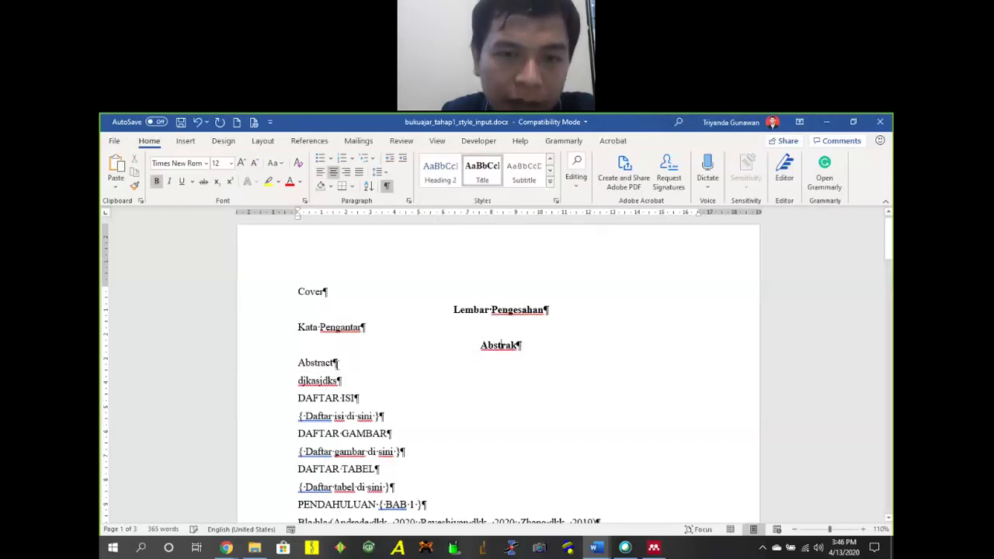
{"action": "left_click", "coordinate": [482, 174]}
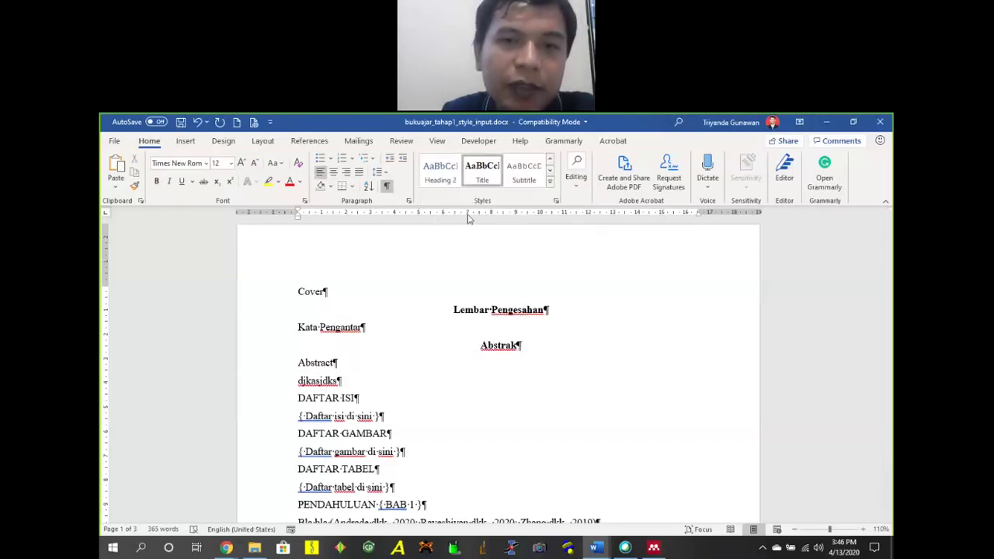
{"action": "left_click", "coordinate": [335, 332]}
{"action": "left_click", "coordinate": [488, 173]}
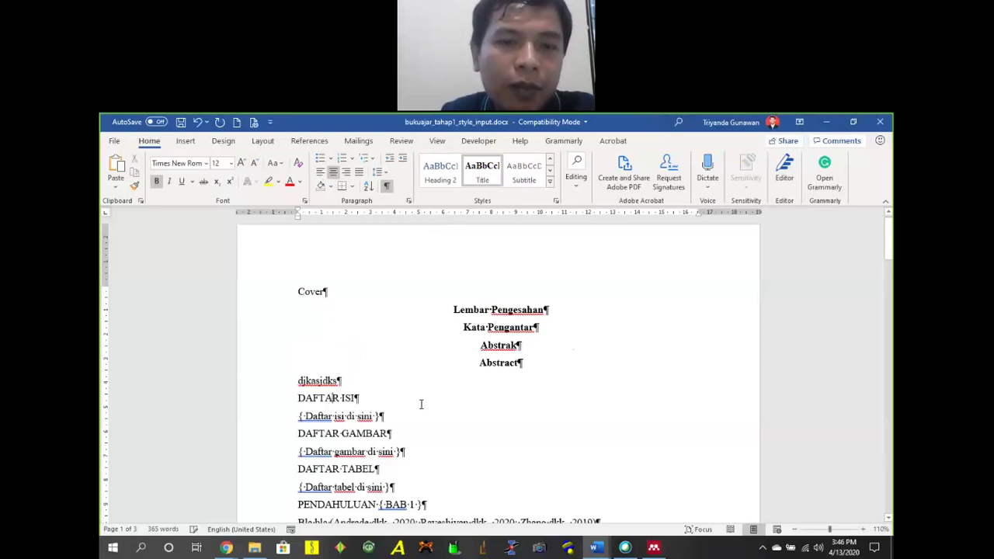
{"action": "left_click", "coordinate": [481, 172]}
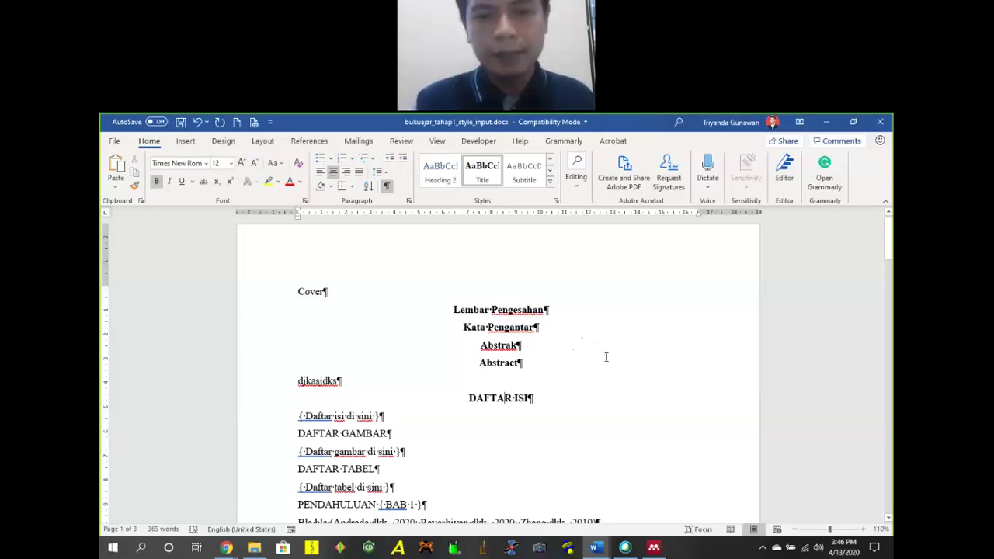
Apply the Title style to DAFTAR GAMBAR, DAFTAR TABEL and PENDAHULUAN.
{"action": "scroll", "coordinate": [518, 373], "scroll_direction": "down", "scroll_amount": 1}
{"action": "key", "text": "Down"}
{"action": "key", "text": "Down"}
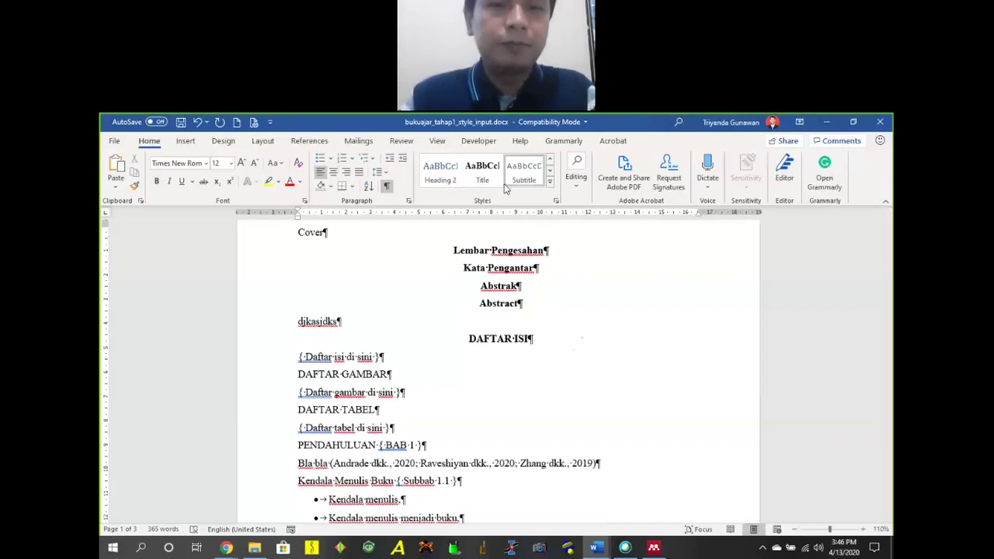
{"action": "left_click", "coordinate": [482, 171]}
{"action": "key", "text": "Down"}
{"action": "key", "text": "Down"}
{"action": "left_click", "coordinate": [482, 171]}
{"action": "left_click", "coordinate": [482, 170]}
{"action": "scroll", "coordinate": [584, 347], "scroll_direction": "down", "scroll_amount": 2}
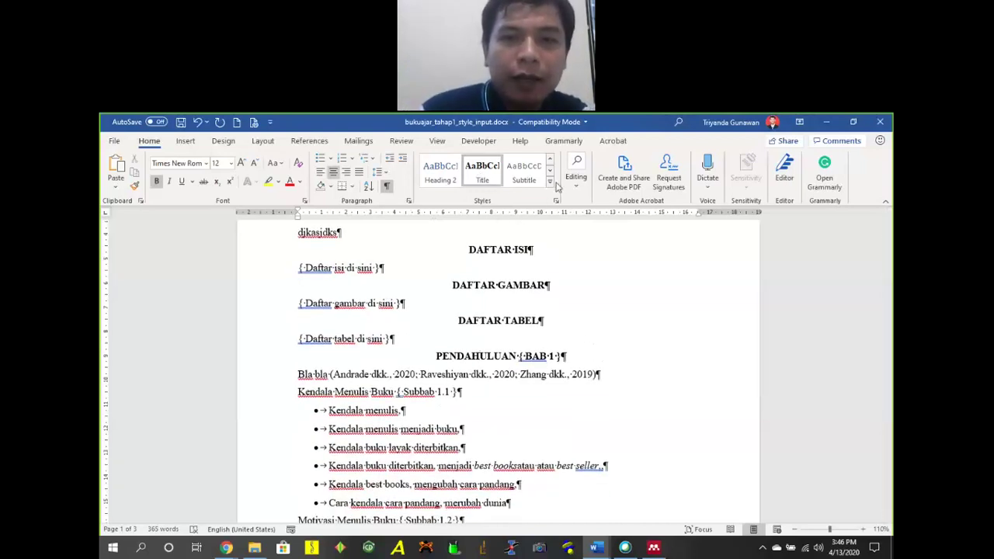
Return PENDAHULUAN to the Normal style with Ctrl+Shift+N.
{"action": "key", "text": "ctrl+shift+n"}
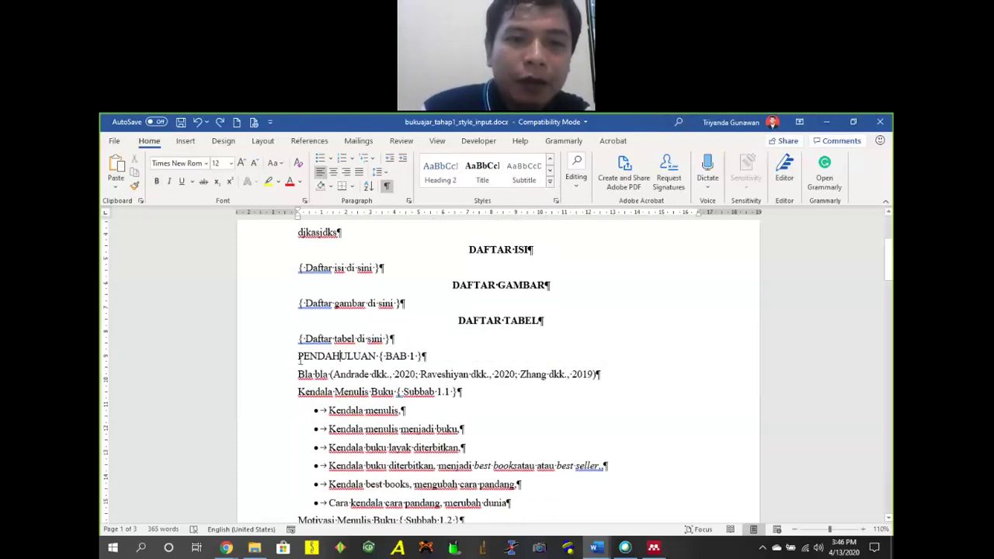
{"action": "scroll", "coordinate": [463, 288], "scroll_direction": "down", "scroll_amount": 2}
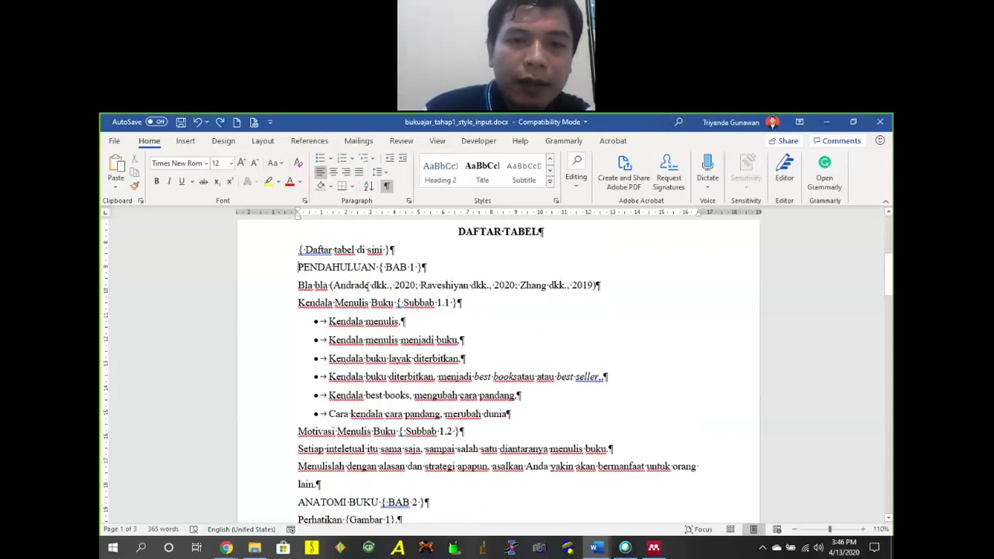
{"action": "scroll", "coordinate": [419, 324], "scroll_direction": "up", "scroll_amount": 1}
Delete the Bla bla citation line and its leftover empty paragraph.
{"action": "left_click_drag", "start_coordinate": [298, 346], "coordinate": [602, 347]}
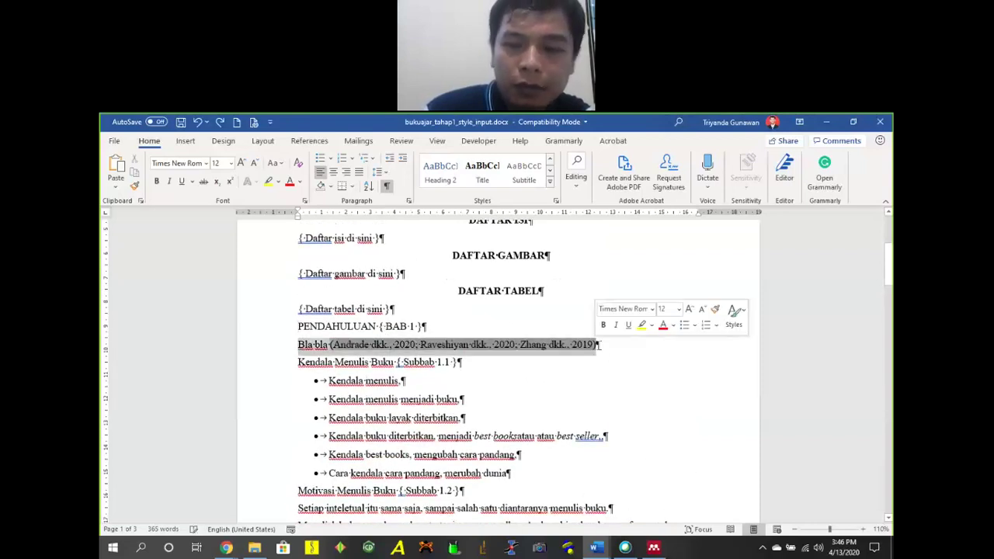
{"action": "key", "text": "Delete"}
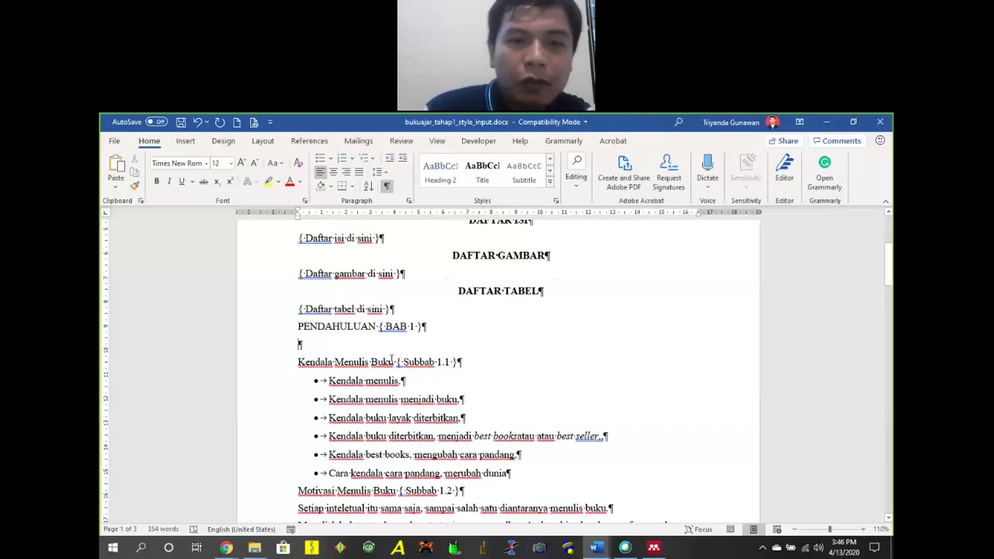
{"action": "key", "text": "Delete"}
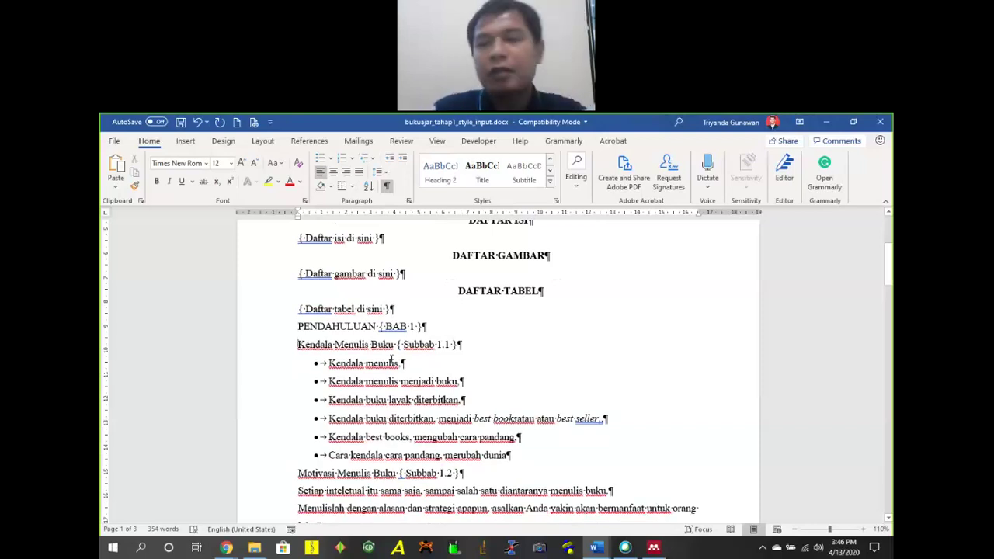
{"action": "scroll", "coordinate": [419, 353], "scroll_direction": "down", "scroll_amount": 3}
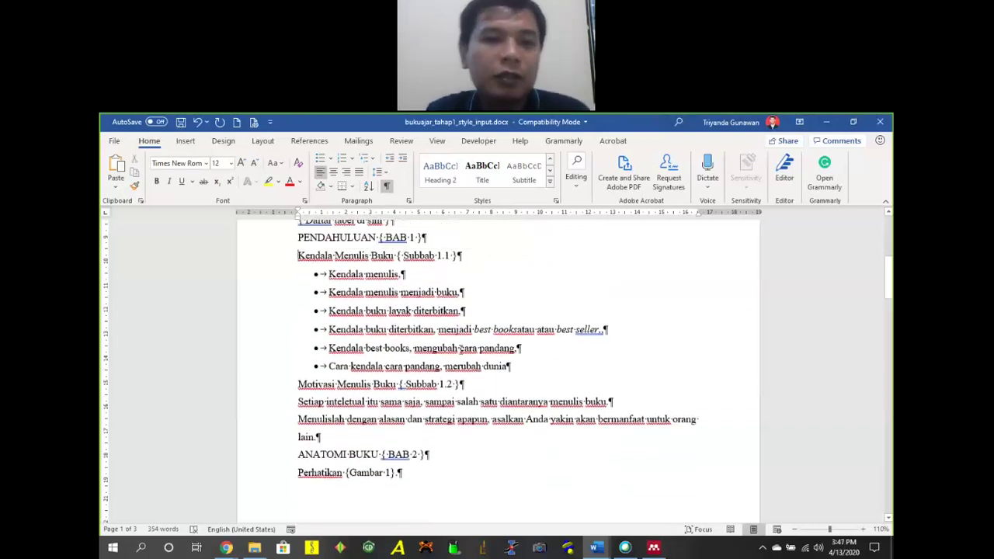
{"action": "scroll", "coordinate": [461, 348], "scroll_direction": "up", "scroll_amount": 2}
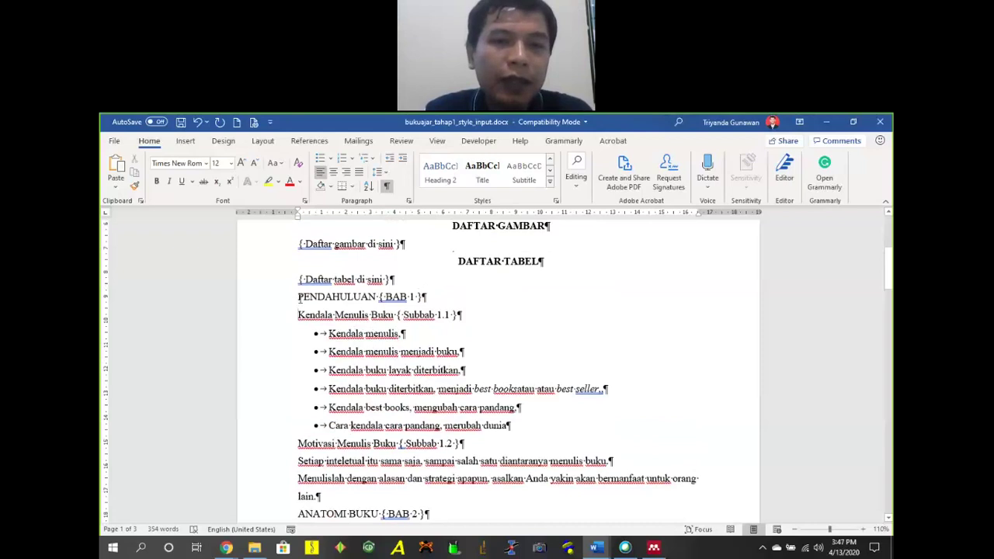
Apply the Heading 1/1.1 multilevel list numbering and scroll back to PENDAHULUAN.
{"action": "left_click", "coordinate": [371, 161]}
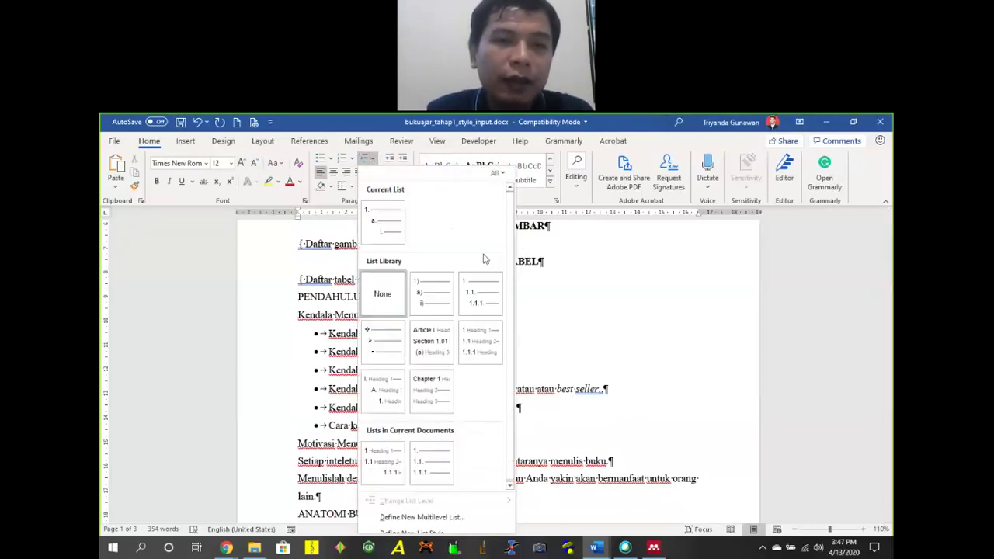
{"action": "mouse_move", "coordinate": [488, 358]}
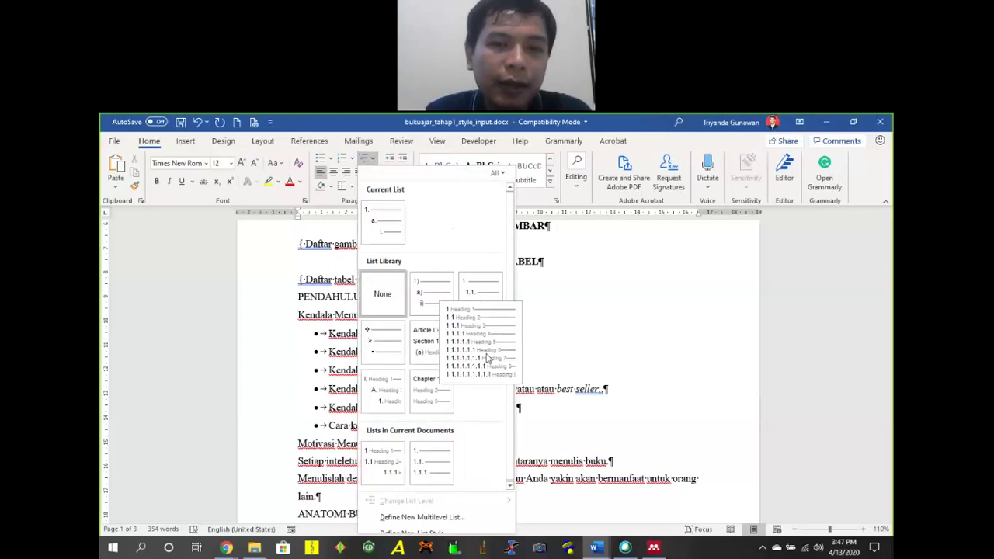
{"action": "left_click", "coordinate": [487, 357]}
{"action": "scroll", "coordinate": [372, 329], "scroll_direction": "down", "scroll_amount": 5}
{"action": "scroll", "coordinate": [419, 318], "scroll_direction": "down", "scroll_amount": 3}
{"action": "scroll", "coordinate": [466, 310], "scroll_direction": "up", "scroll_amount": 5}
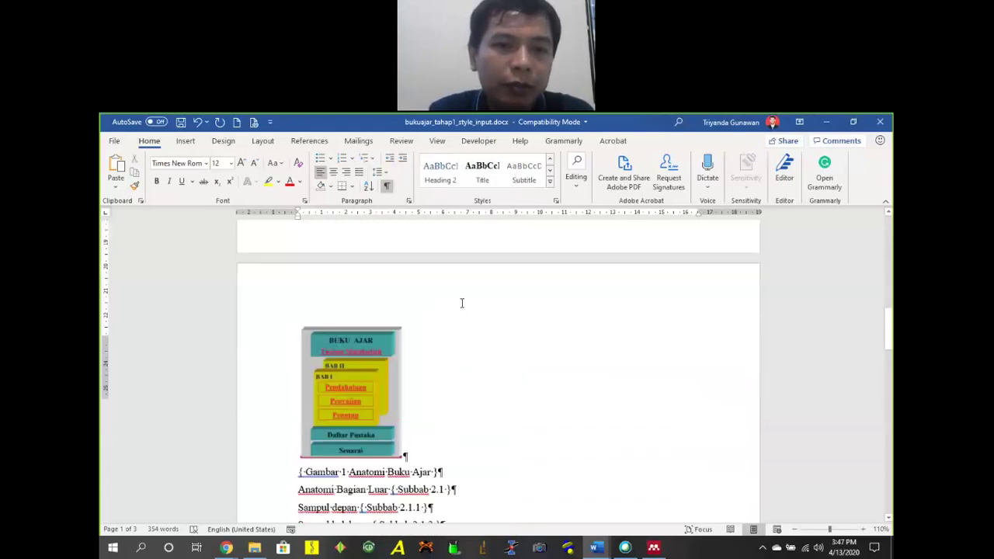
{"action": "scroll", "coordinate": [393, 289], "scroll_direction": "up", "scroll_amount": 5}
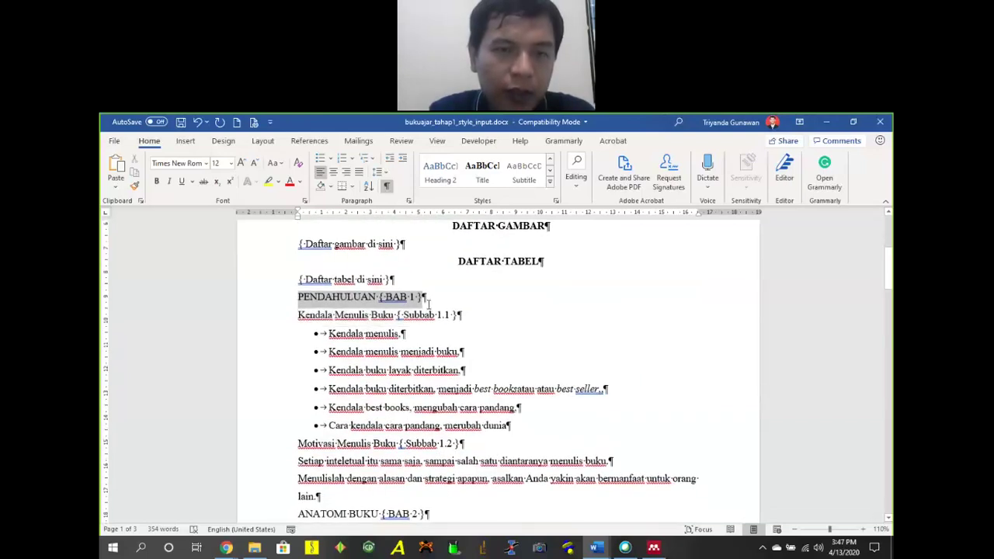
Retype the heading so it reads 'PENDAHULUAN { BAB 1 }'.
{"action": "left_click", "coordinate": [526, 323]}
{"action": "key", "text": "BackSpace"}
{"action": "key", "text": "BackSpace"}
{"action": "key", "text": "BackSpace"}
{"action": "key", "text": "BackSpace"}
{"action": "key", "text": "BackSpace"}
{"action": "key", "text": "BackSpace"}
{"action": "key", "text": "BackSpace"}
{"action": "key", "text": "BackSpace"}
{"action": "key", "text": "BackSpace"}
{"action": "key", "text": "BackSpace"}
{"action": "key", "text": "BackSpace"}
{"action": "key", "text": "BackSpace"}
{"action": "key", "text": "BackSpace"}
{"action": "key", "text": "BackSpace"}
{"action": "key", "text": "BackSpace"}
{"action": "key", "text": "BackSpace"}
{"action": "key", "text": "BackSpace"}
{"action": "key", "text": "BackSpace"}
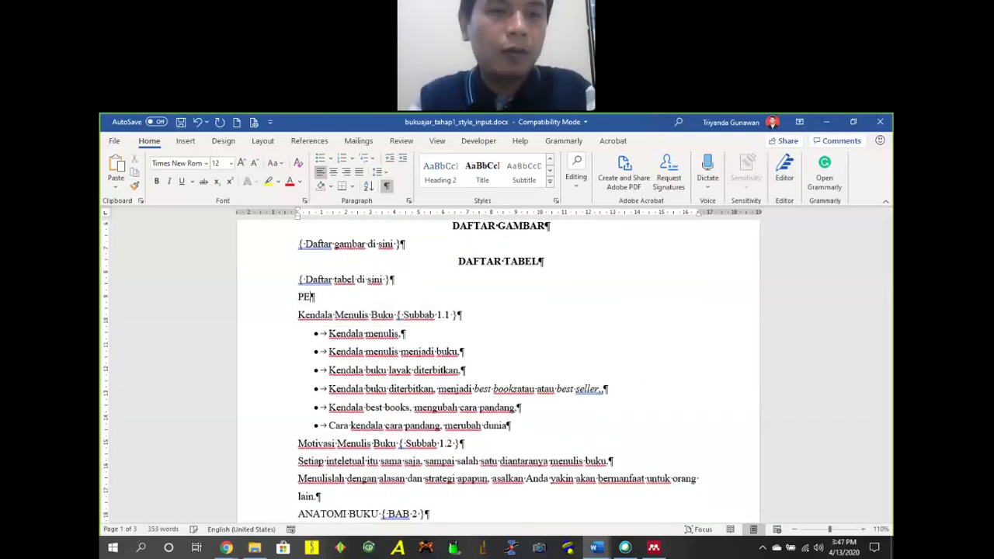
{"action": "type", "text": "NDAHULUAN"}
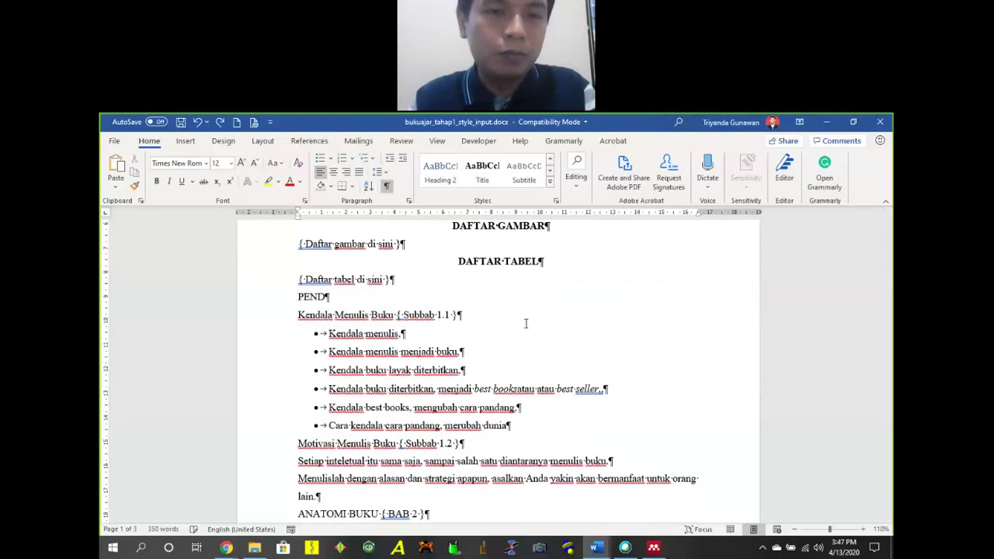
{"action": "type", "text": " { BAB 1 }"}
Add Literatur, Metode, Pembahasan and Kesimpulan as separate lines beneath the heading.
{"action": "key", "text": "Return"}
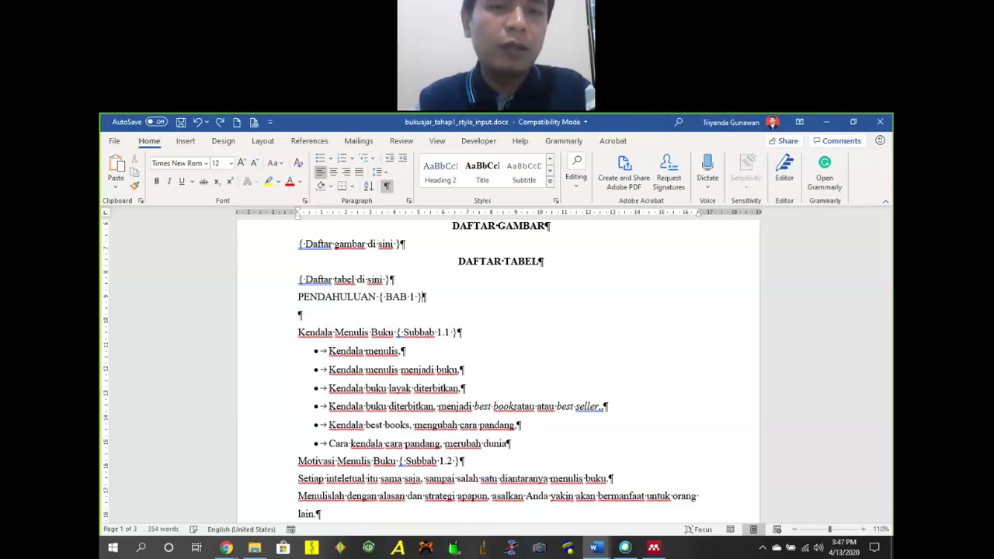
{"action": "type", "text": "Literatur"}
{"action": "key", "text": "Return"}
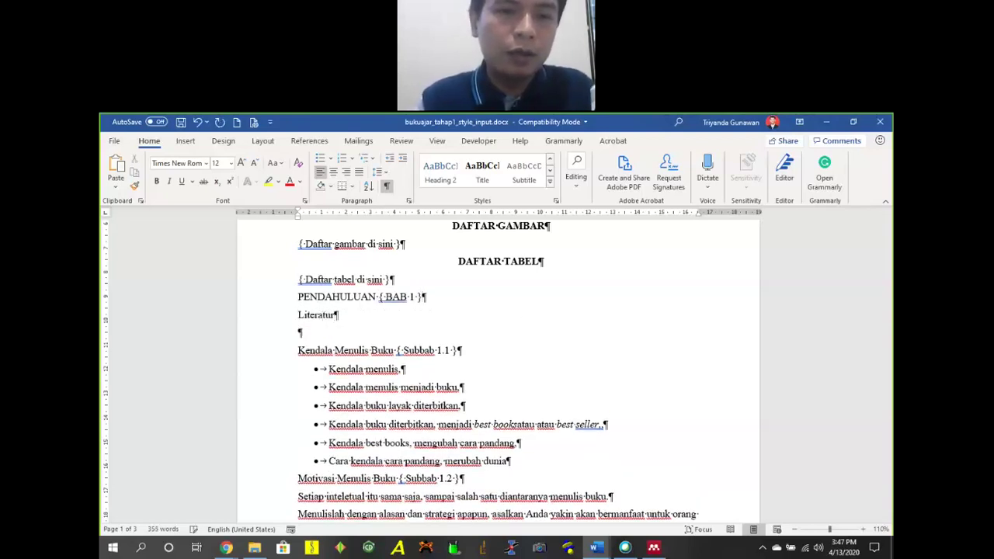
{"action": "type", "text": "Metode"}
{"action": "key", "text": "Return"}
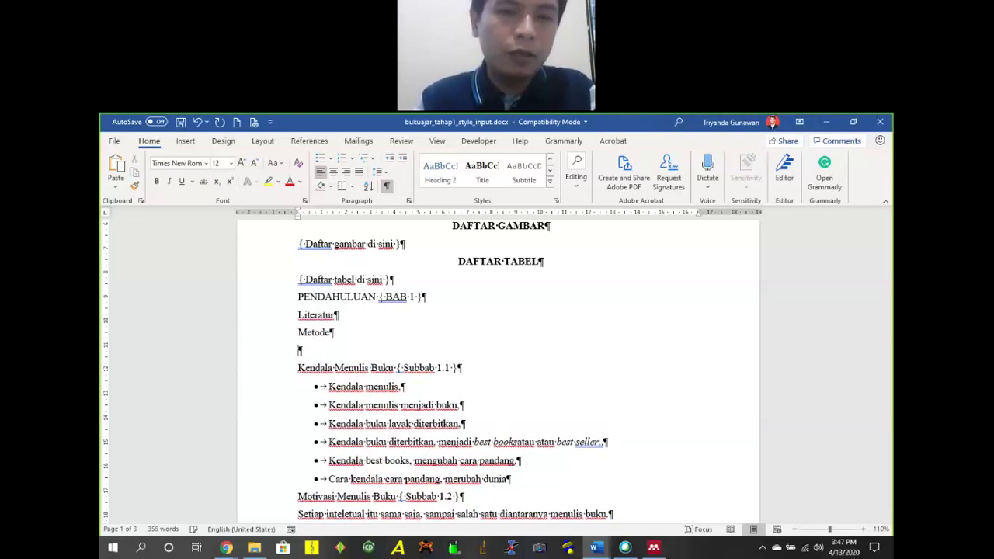
{"action": "type", "text": "Pembahasan"}
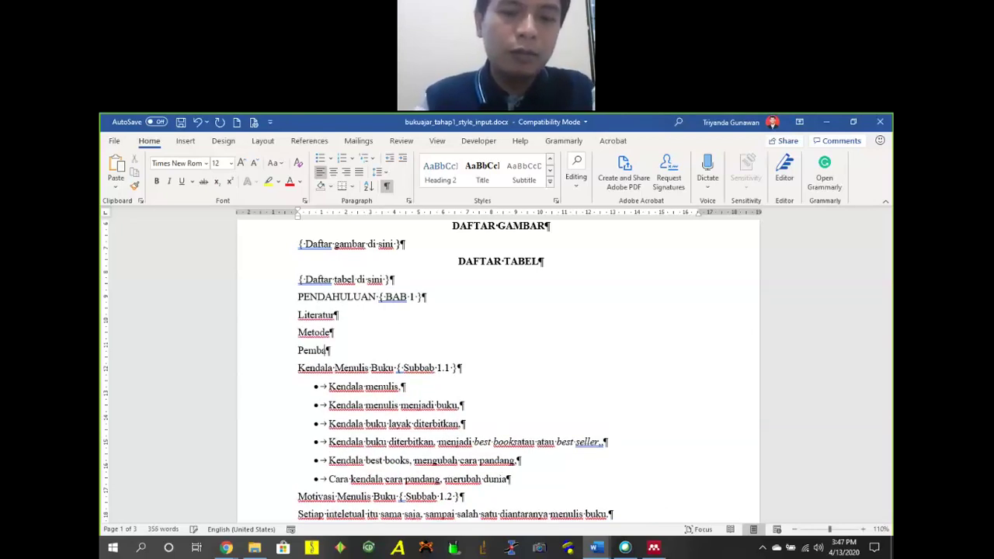
{"action": "key", "text": "Return"}
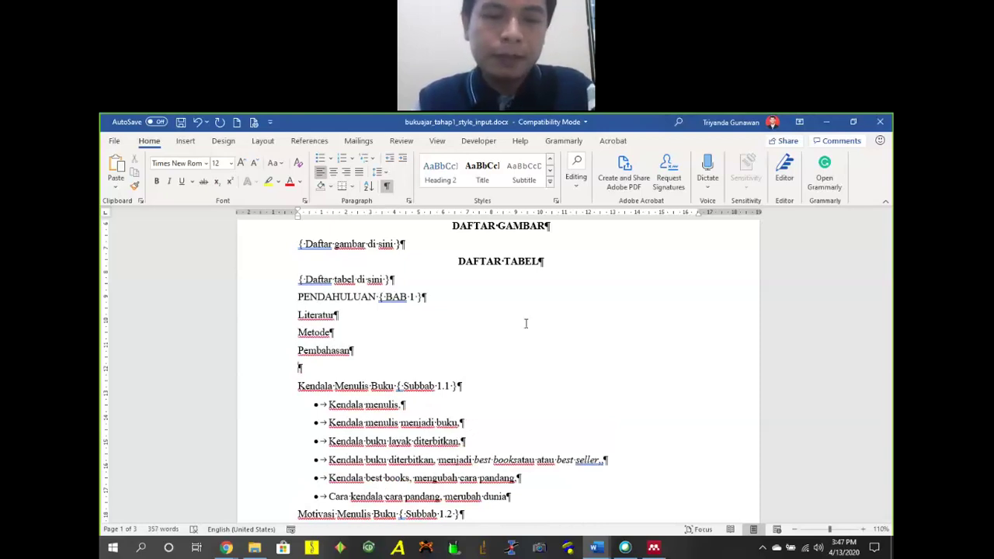
{"action": "type", "text": "Kesimpulan"}
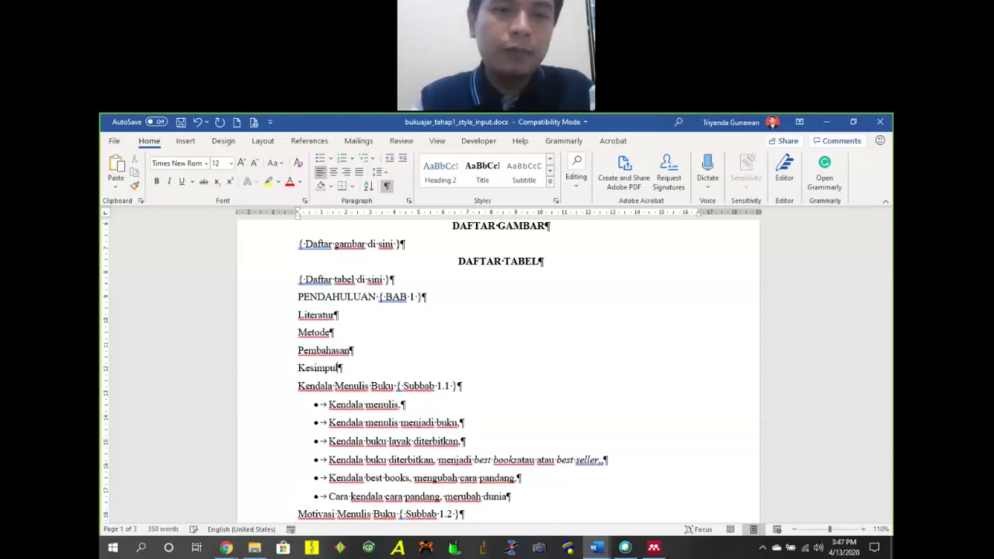
Change the case of PENDAHULUAN to 'Pendahuluan' using Shift+F3.
{"action": "double_click", "coordinate": [304, 298]}
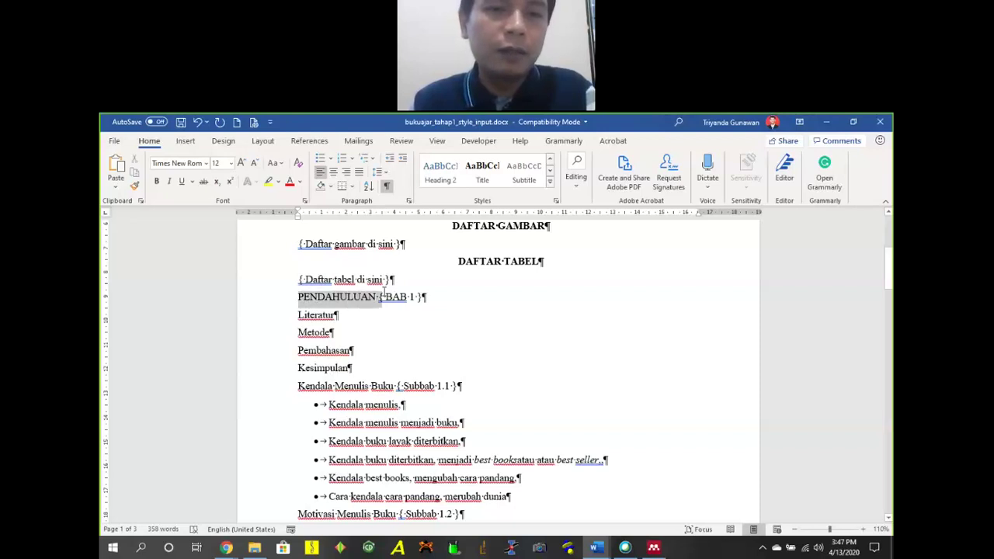
{"action": "left_click", "coordinate": [303, 297]}
{"action": "left_click_drag", "start_coordinate": [299, 298], "coordinate": [370, 302]}
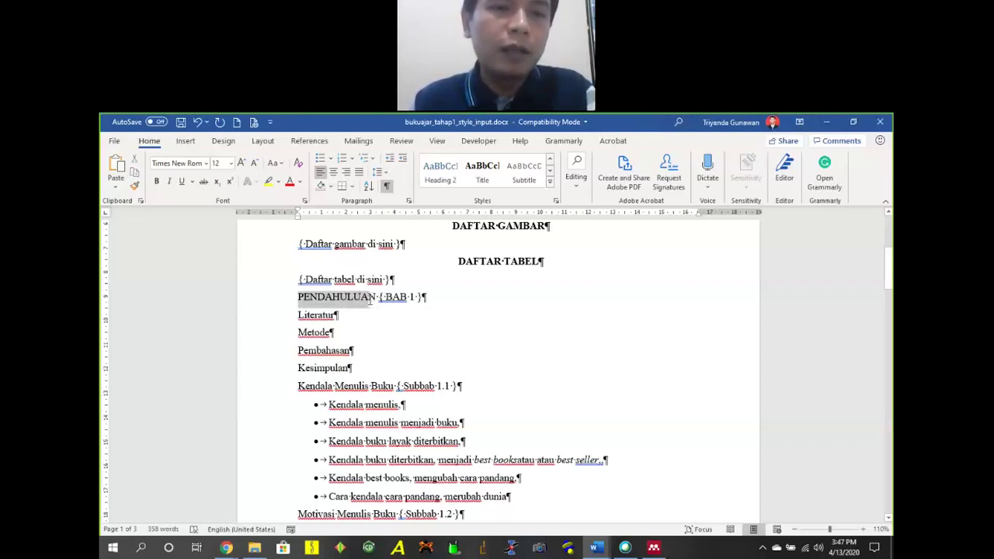
{"action": "key", "text": "shift+F3"}
{"action": "key", "text": "shift+F3"}
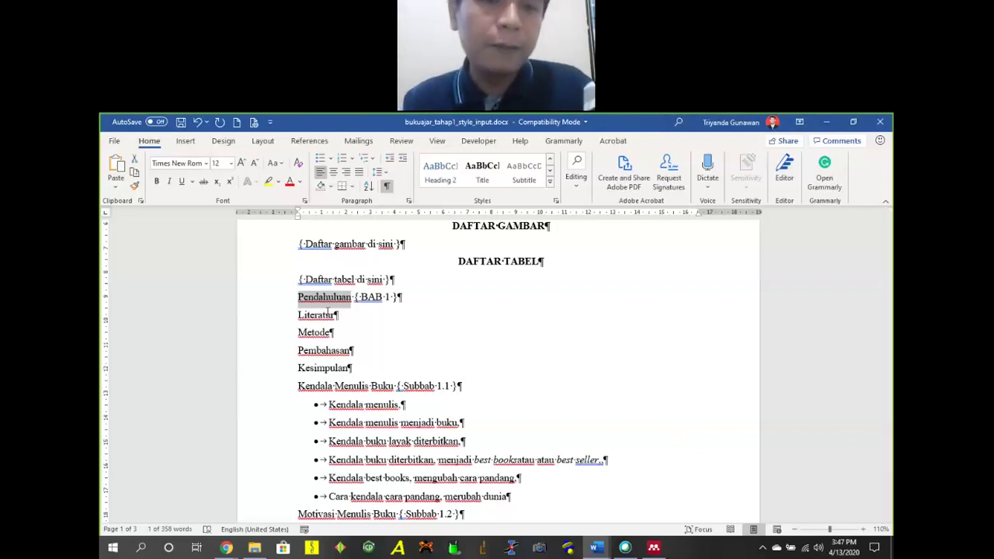
{"action": "key", "text": "shift+F3"}
{"action": "key", "text": "shift+F3"}
{"action": "key", "text": "shift+F3"}
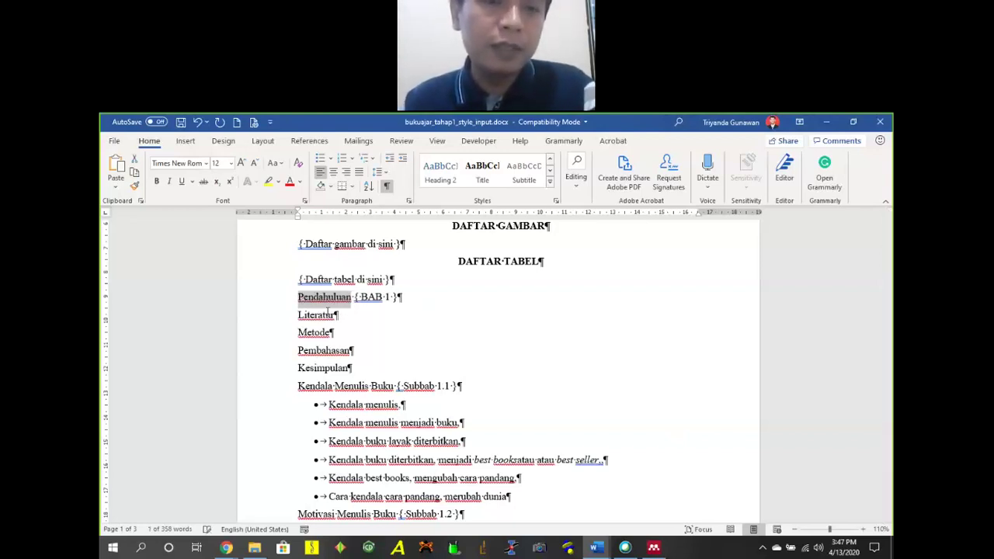
Delete the '{ BAB 1 }' tag that follows Pendahuluan.
{"action": "left_click_drag", "start_coordinate": [354, 297], "coordinate": [398, 298]}
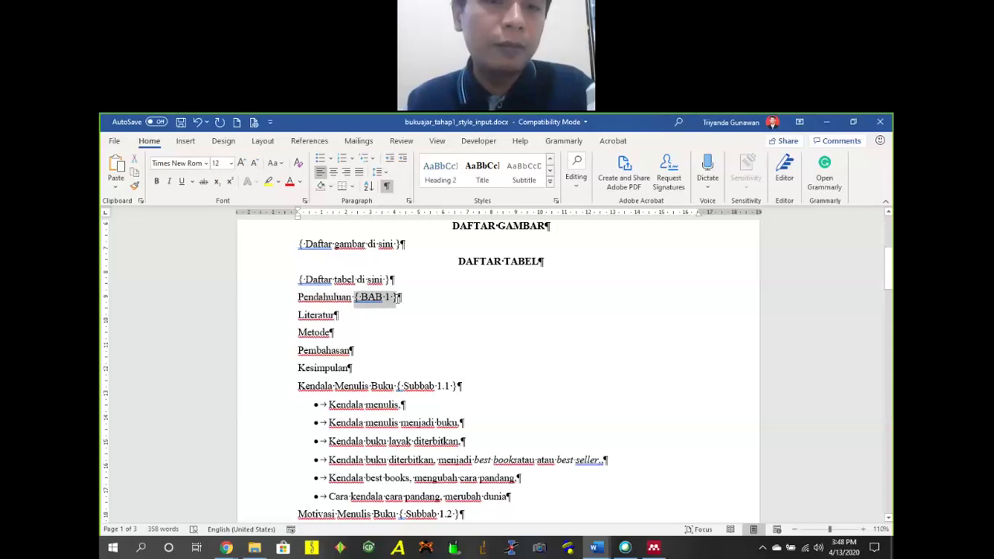
{"action": "key", "text": "Delete"}
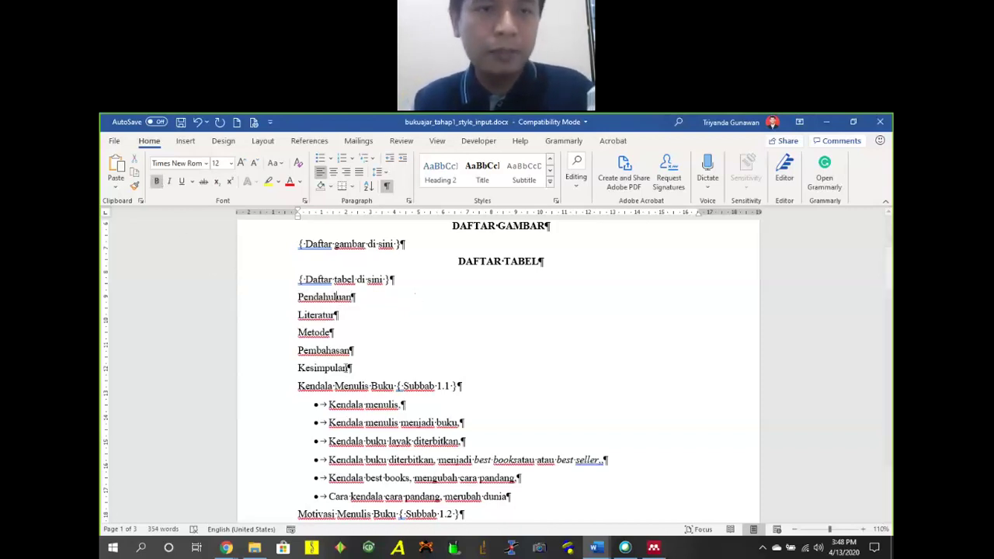
{"action": "left_click_drag", "start_coordinate": [298, 297], "coordinate": [354, 298]}
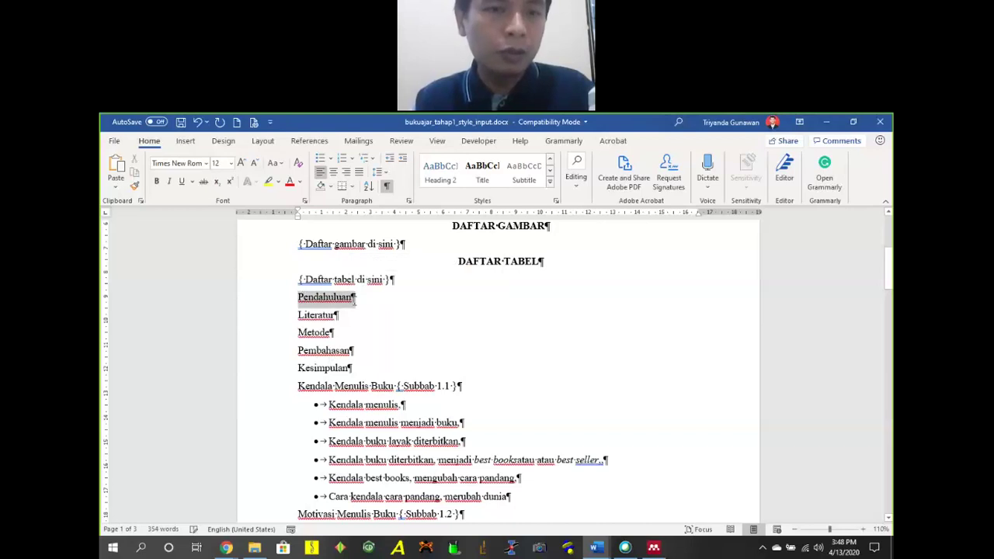
Make Pendahuluan bold, keeping it left-aligned after trying centring and the Styles gallery.
{"action": "key", "text": "ctrl+b"}
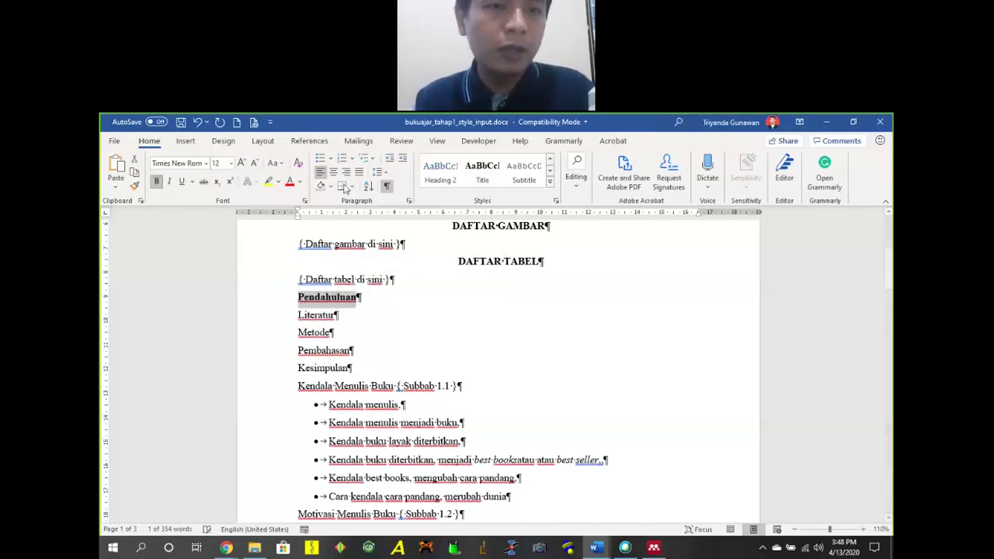
{"action": "left_click", "coordinate": [333, 172]}
{"action": "left_click", "coordinate": [549, 181]}
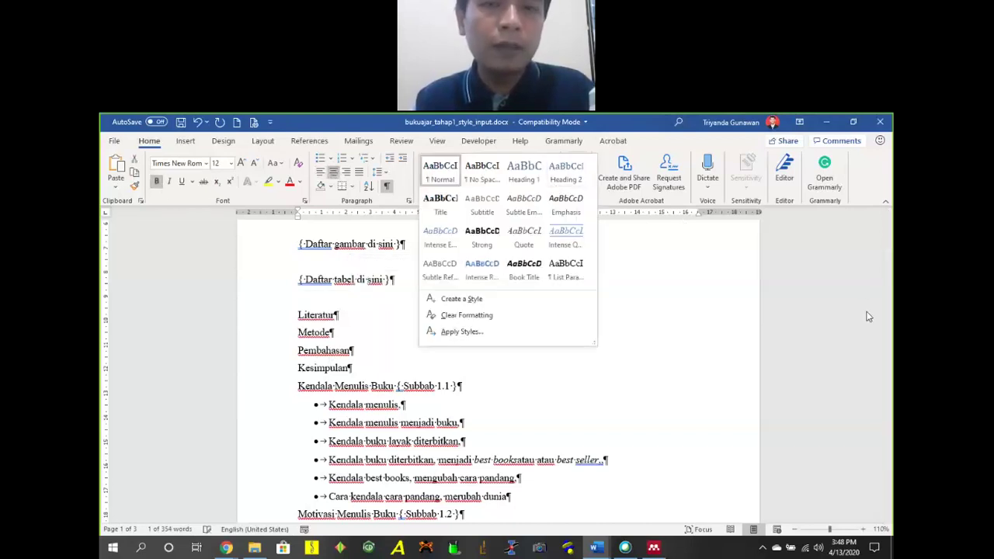
{"action": "left_click", "coordinate": [413, 355]}
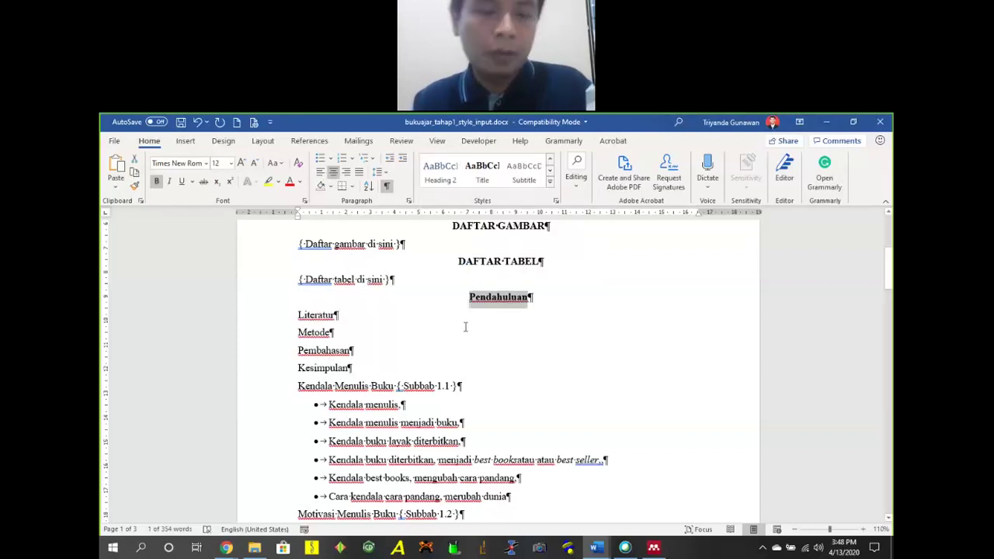
{"action": "left_click", "coordinate": [320, 172]}
{"action": "left_click", "coordinate": [313, 309]}
Select the five lines Pendahuluan through Kesimpulan and show the Multilevel List choices.
{"action": "left_click_drag", "start_coordinate": [298, 298], "coordinate": [353, 367]}
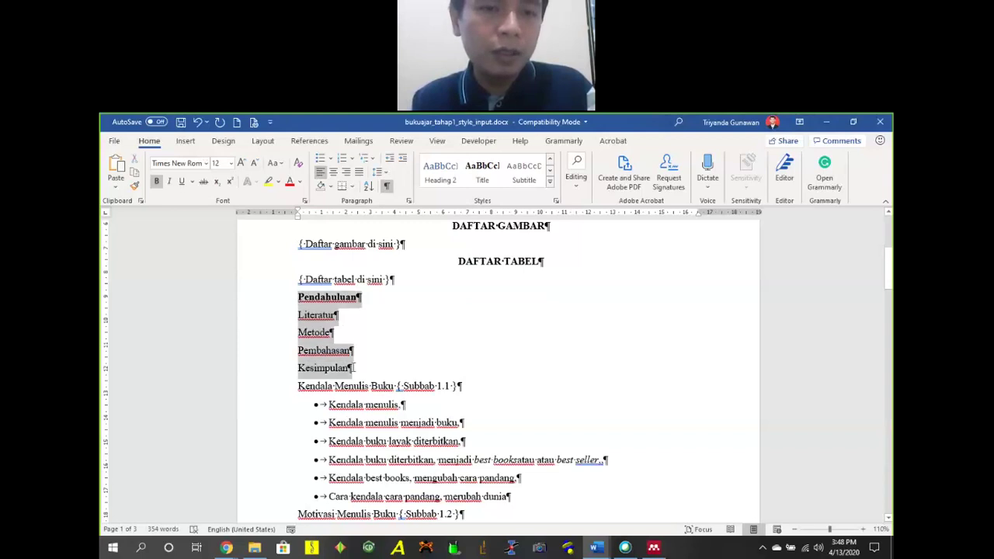
{"action": "left_click", "coordinate": [373, 160]}
{"action": "mouse_move", "coordinate": [474, 365]}
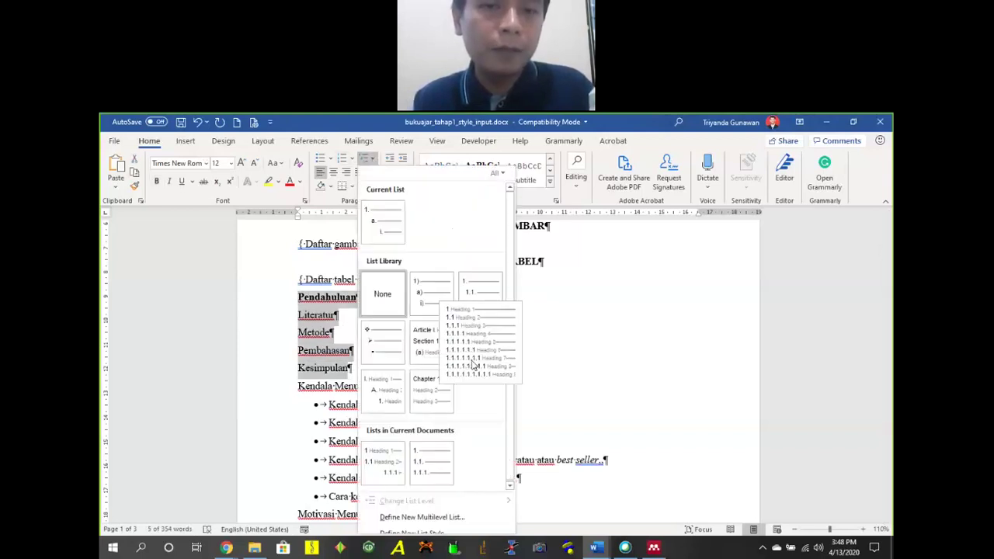
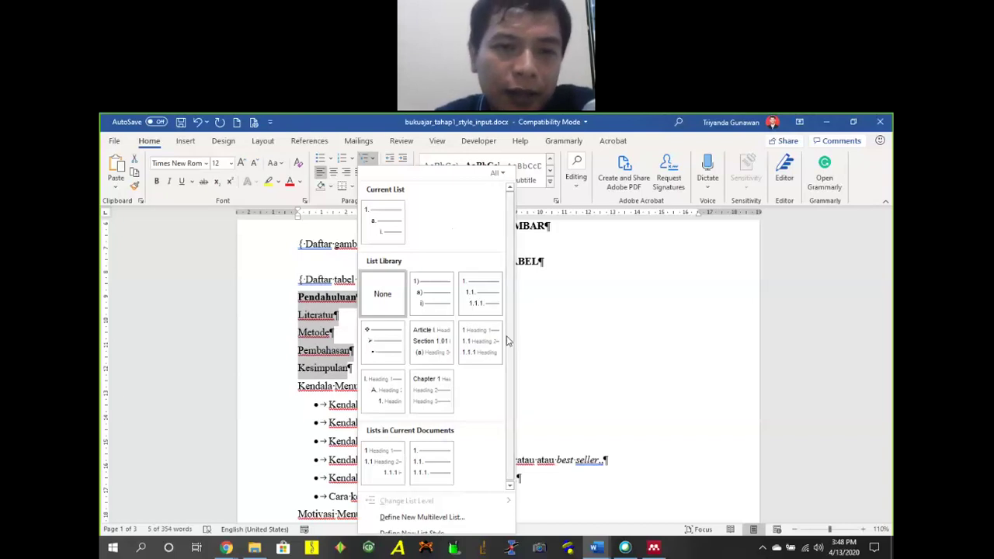
Number the chapter headings 1–5 and make them bold, black, centred 12-pt Times New Roman.
{"action": "left_click", "coordinate": [481, 364]}
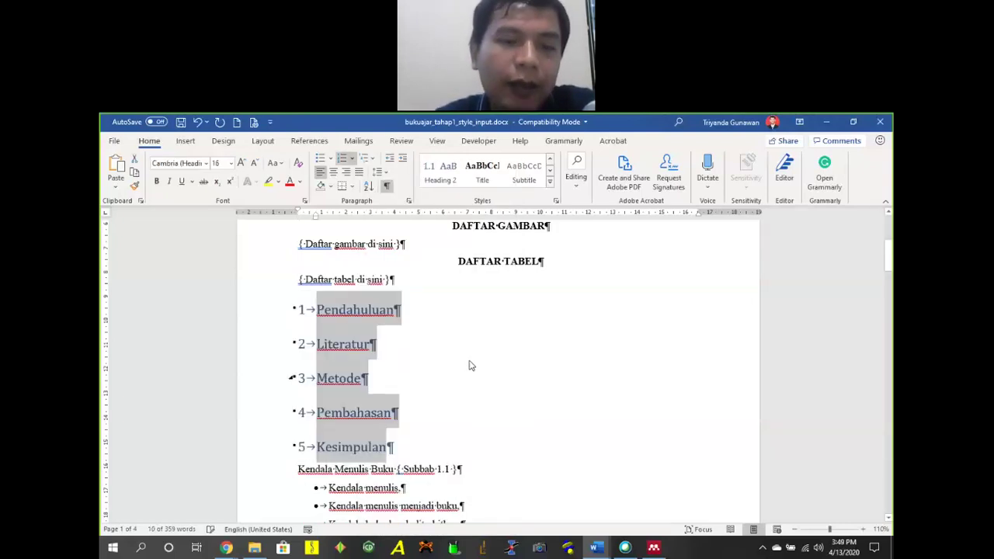
{"action": "key", "text": "ctrl+shift+f"}
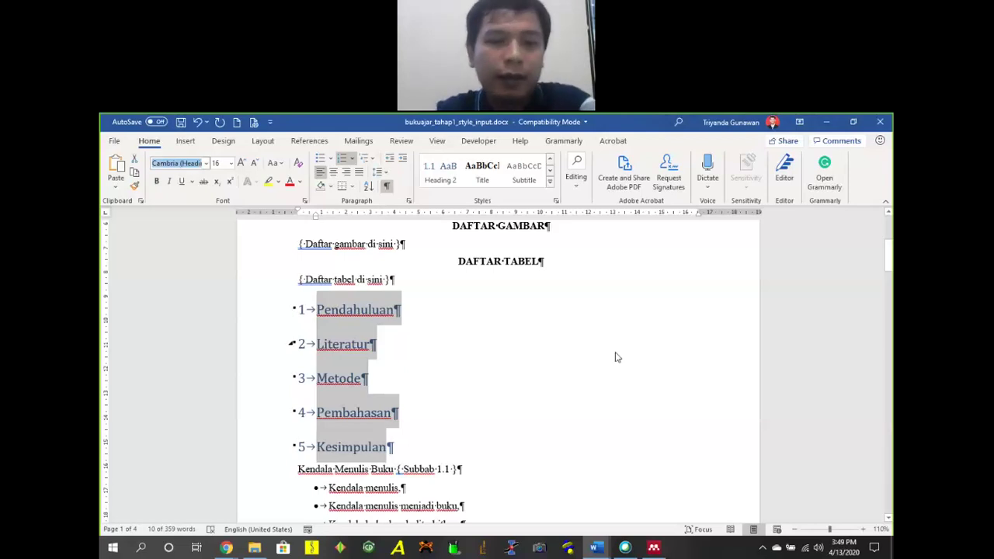
{"action": "left_click", "coordinate": [185, 309]}
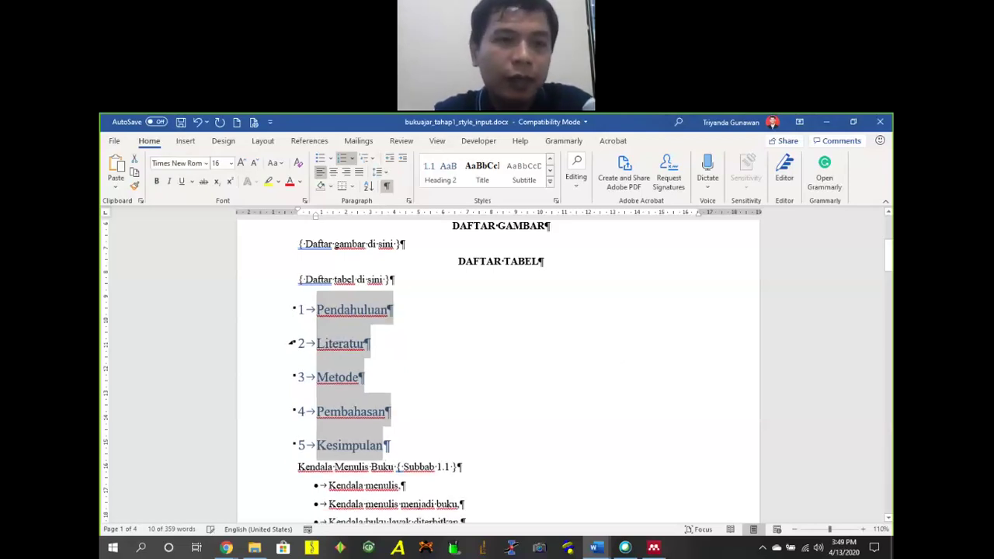
{"action": "left_click", "coordinate": [221, 224]}
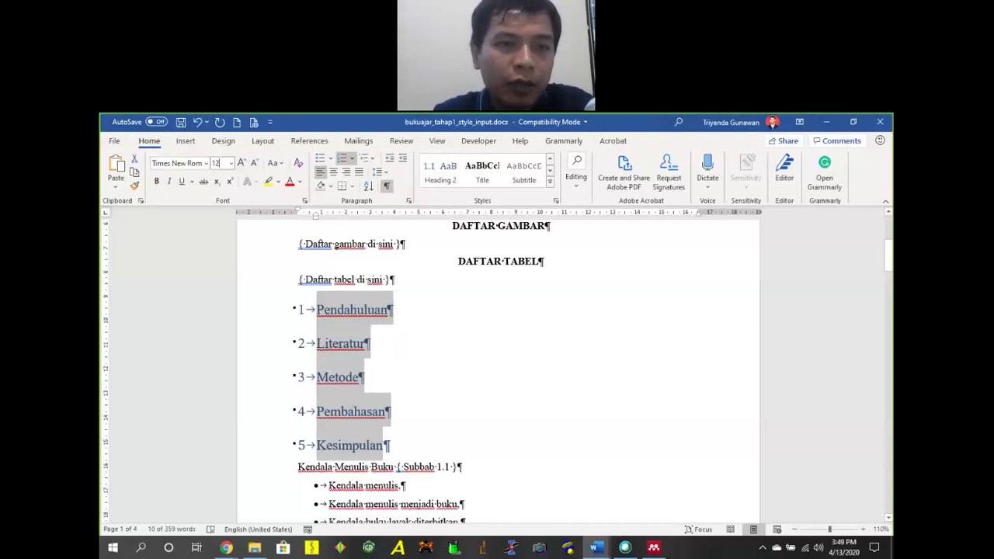
{"action": "left_click", "coordinate": [300, 186]}
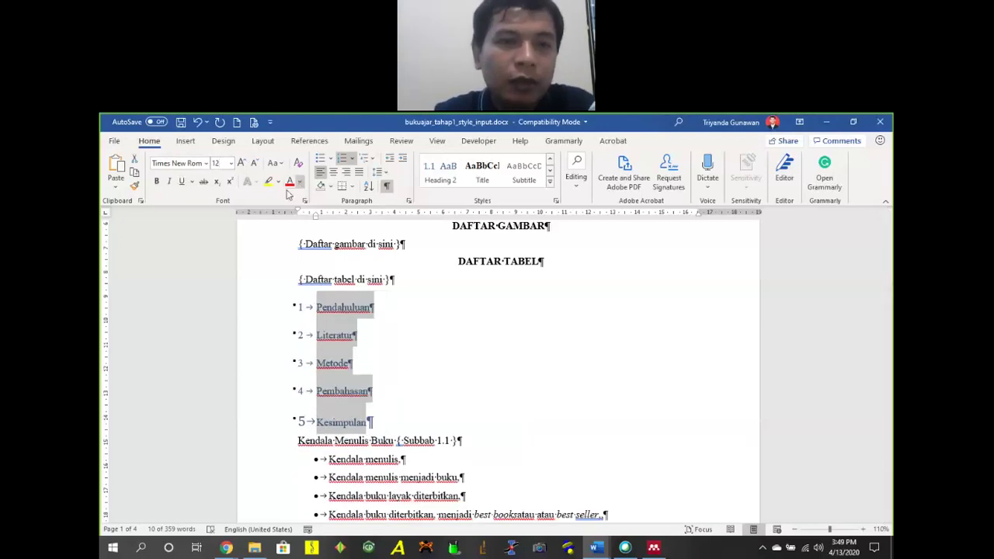
{"action": "left_click", "coordinate": [290, 197]}
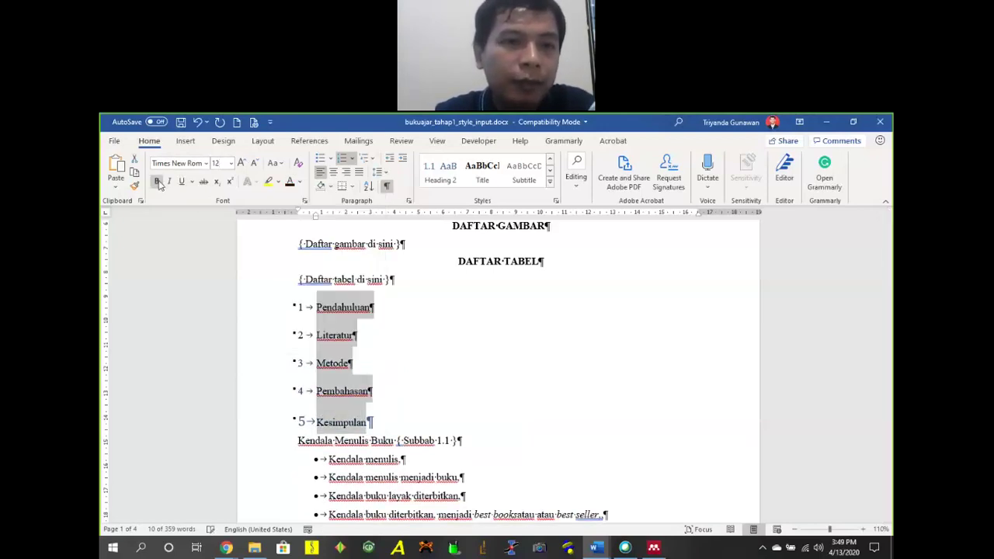
{"action": "left_click", "coordinate": [156, 181]}
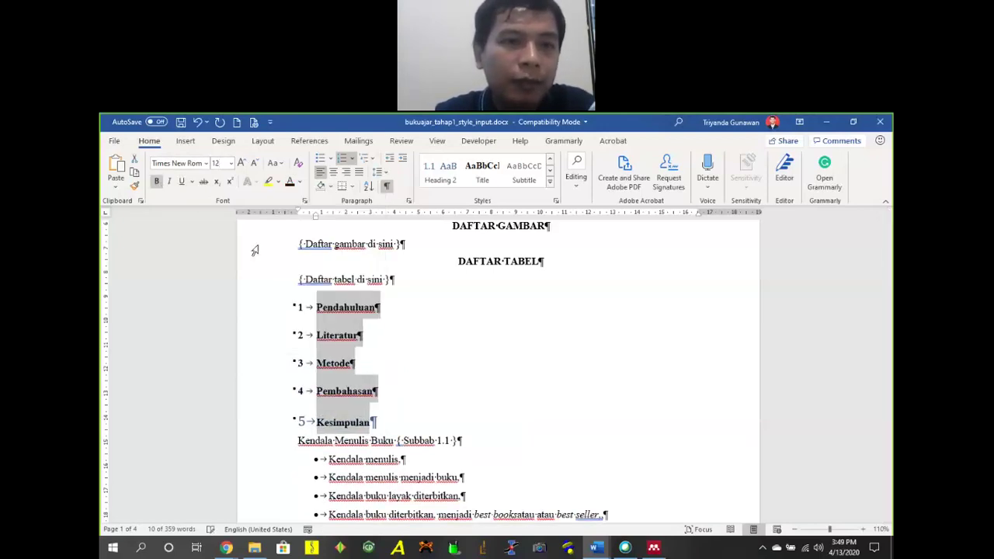
{"action": "left_click", "coordinate": [333, 171]}
Update the Heading 1 style to match the reformatted chapter headings.
{"action": "left_click", "coordinate": [550, 181]}
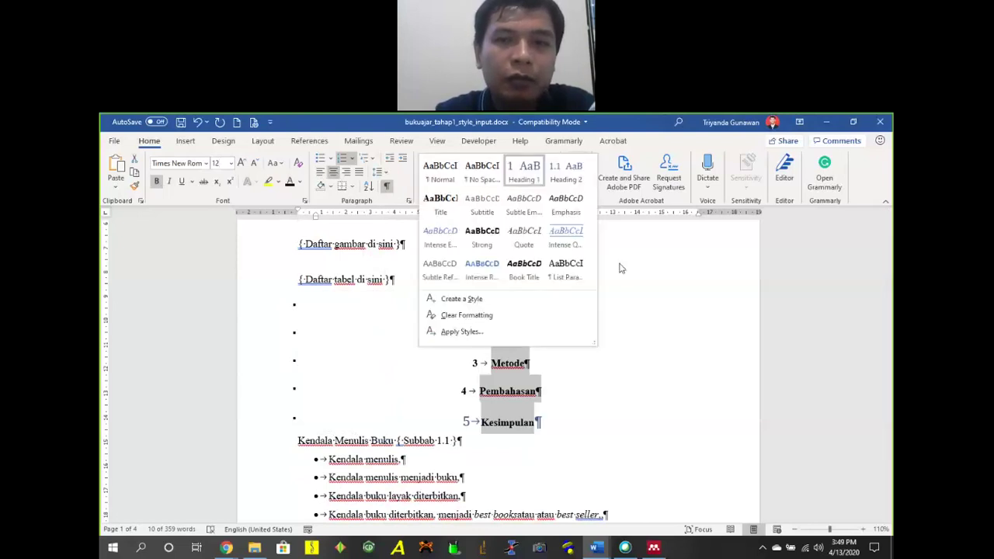
{"action": "right_click", "coordinate": [534, 182]}
{"action": "left_click", "coordinate": [536, 179]}
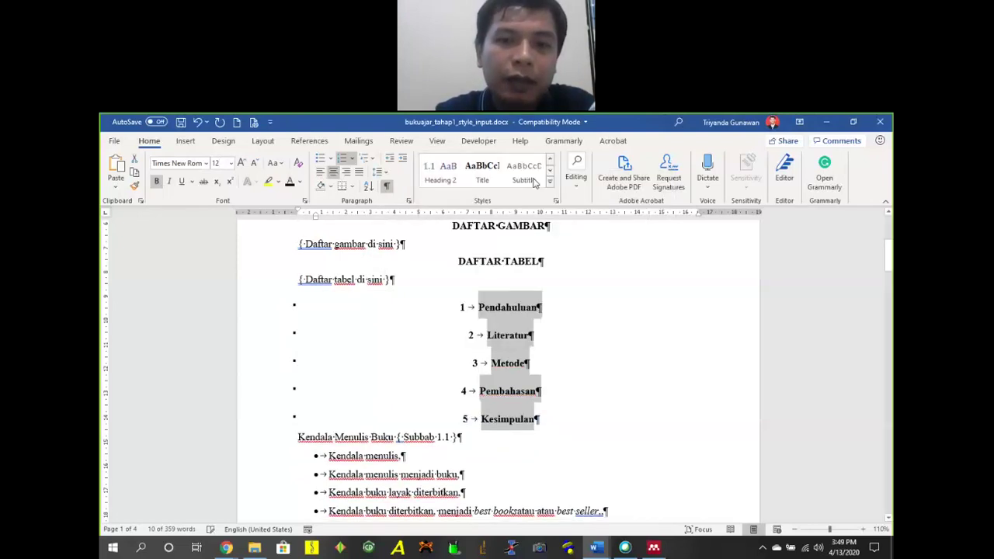
{"action": "left_click", "coordinate": [510, 311]}
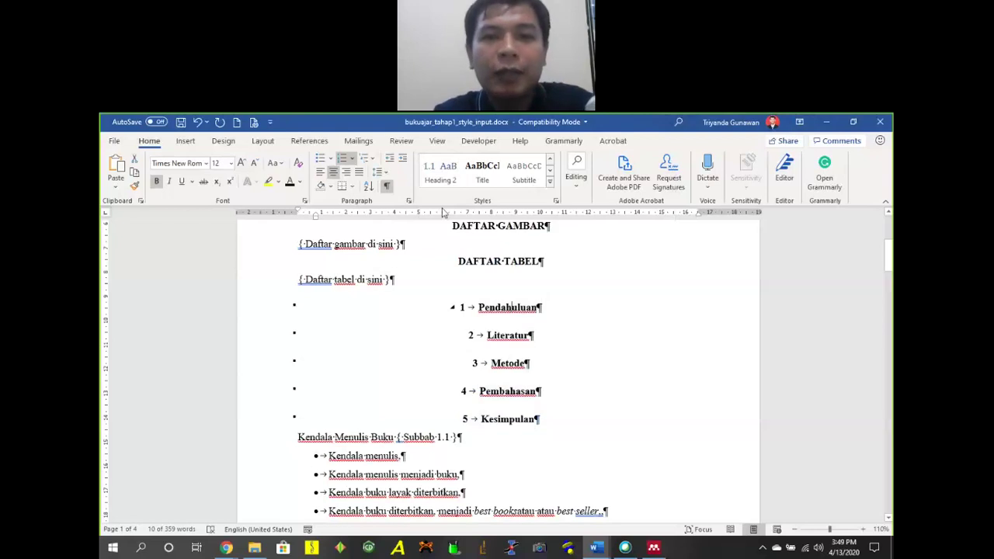
{"action": "key", "text": "alt+h"}
{"action": "key", "text": "l"}
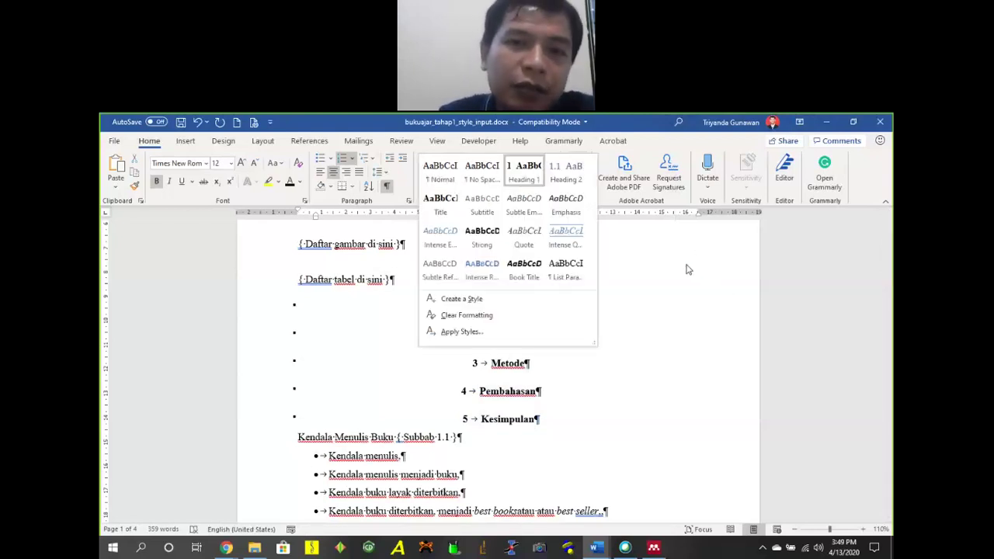
{"action": "left_click", "coordinate": [688, 304]}
{"action": "scroll", "coordinate": [419, 476], "scroll_direction": "down", "scroll_amount": 3}
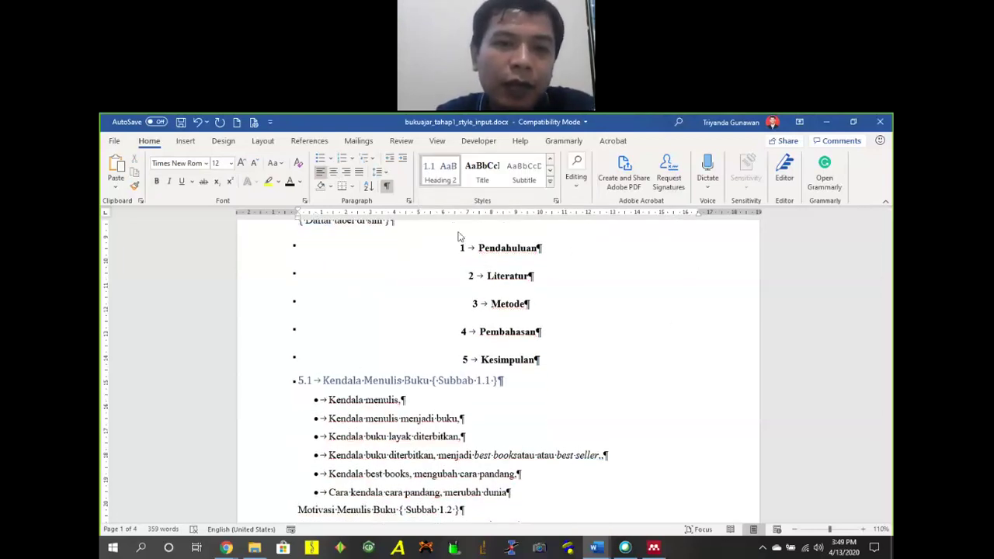
Update Heading 2 and apply it to Kendala Menulis Buku, numbered 5.1.
{"action": "right_click", "coordinate": [433, 177]}
{"action": "left_click", "coordinate": [452, 194]}
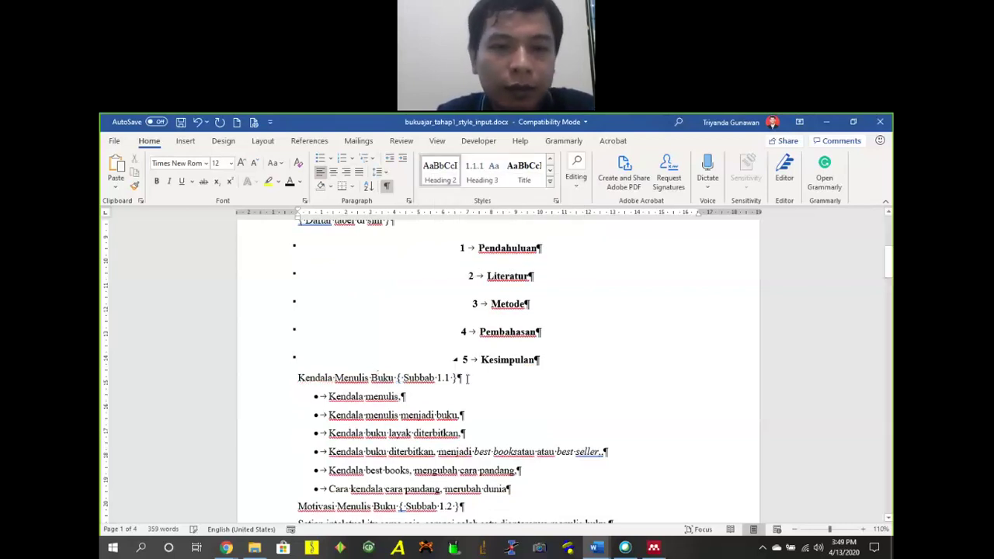
{"action": "left_click", "coordinate": [446, 180]}
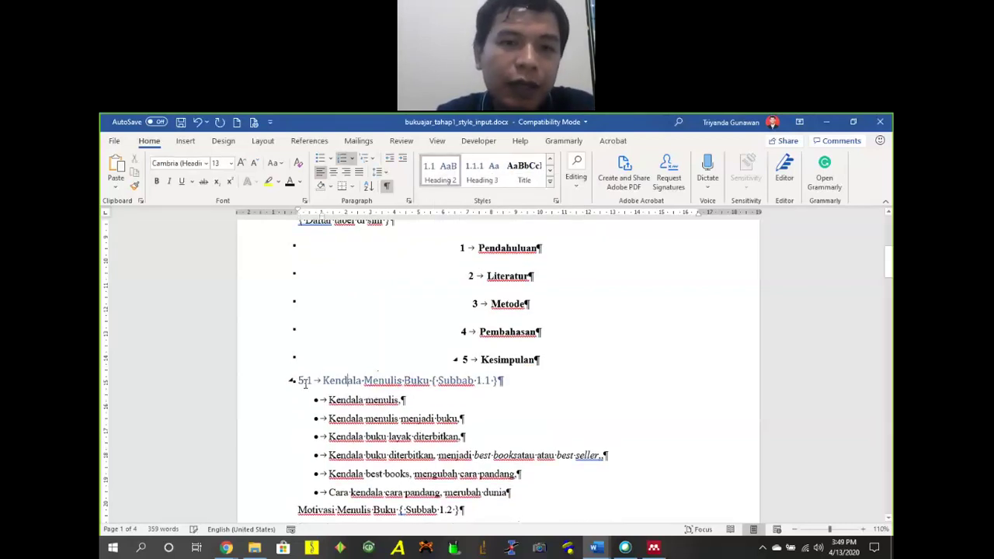
{"action": "left_click", "coordinate": [305, 380]}
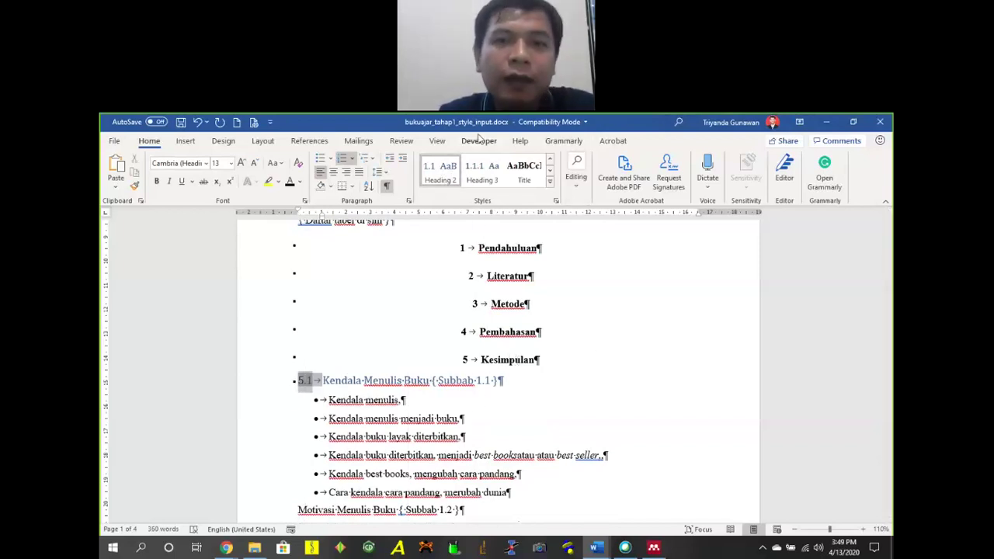
Show the Navigation Pane and drag Kendala Menulis Buku under Pendahuluan as 1.1.
{"action": "left_click", "coordinate": [436, 143]}
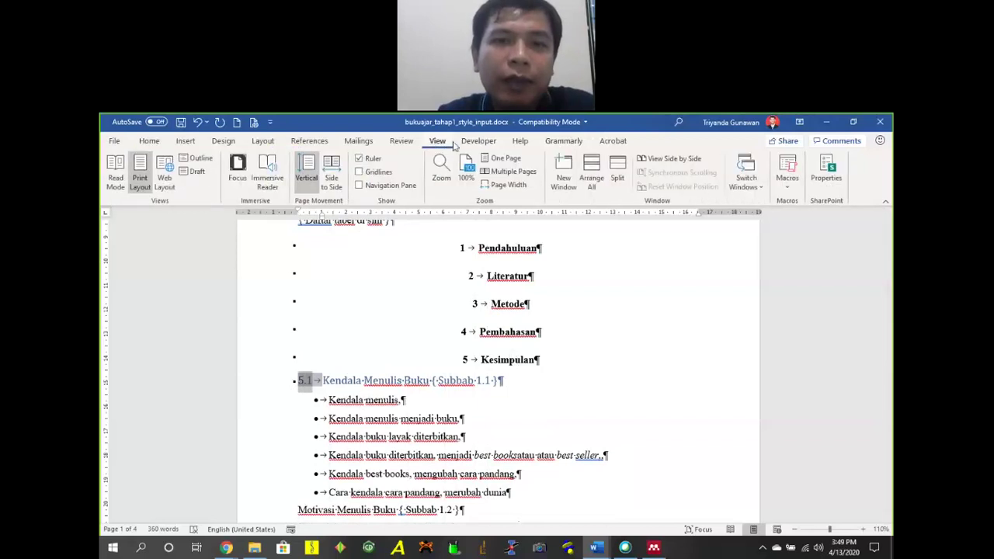
{"action": "left_click", "coordinate": [380, 185]}
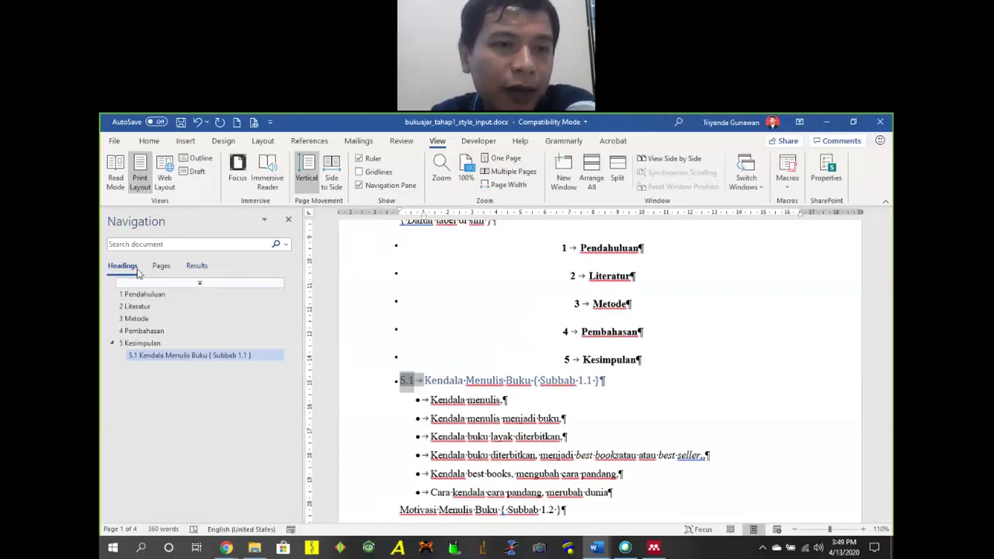
{"action": "left_click", "coordinate": [174, 358]}
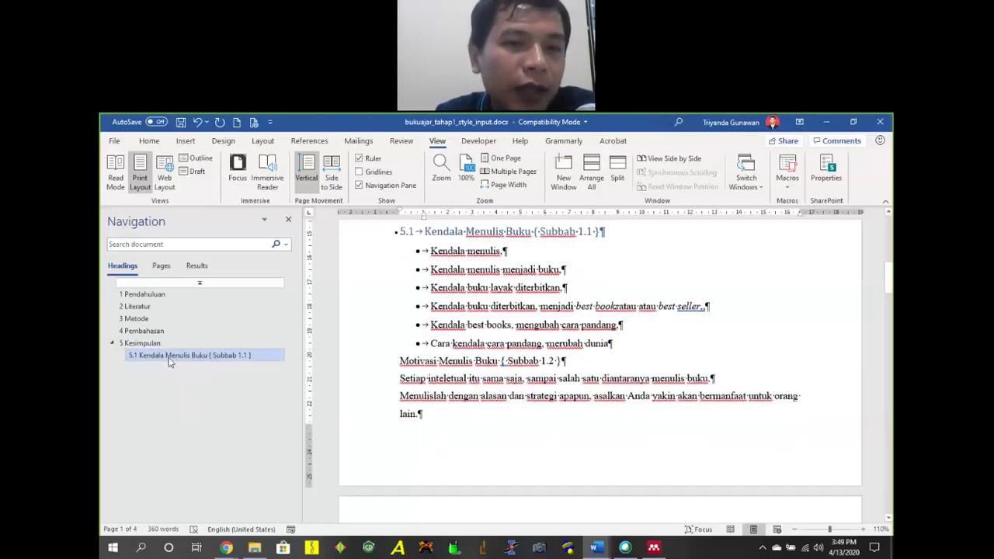
{"action": "left_click_drag", "start_coordinate": [172, 360], "coordinate": [185, 302]}
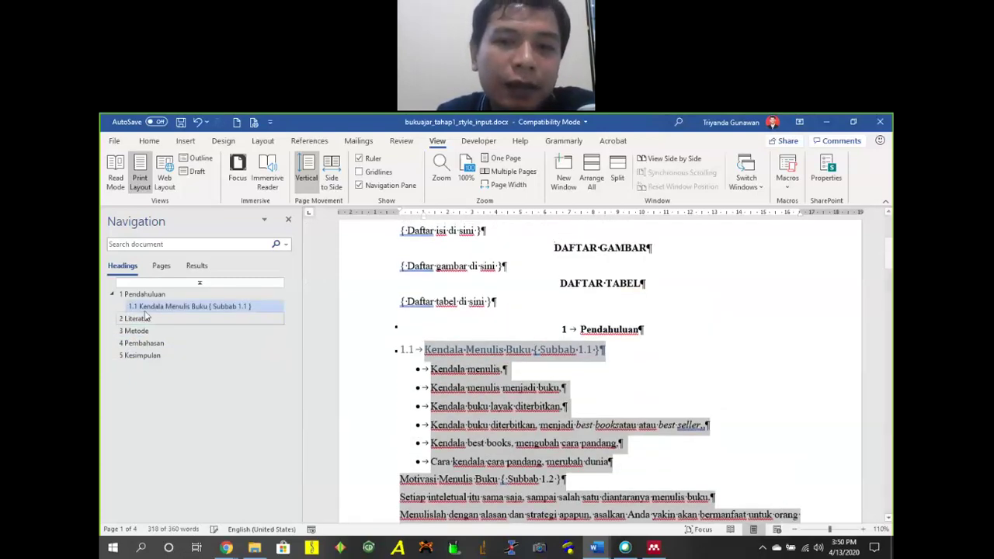
{"action": "scroll", "coordinate": [548, 327], "scroll_direction": "down", "scroll_amount": 4}
{"action": "scroll", "coordinate": [544, 321], "scroll_direction": "down", "scroll_amount": 15}
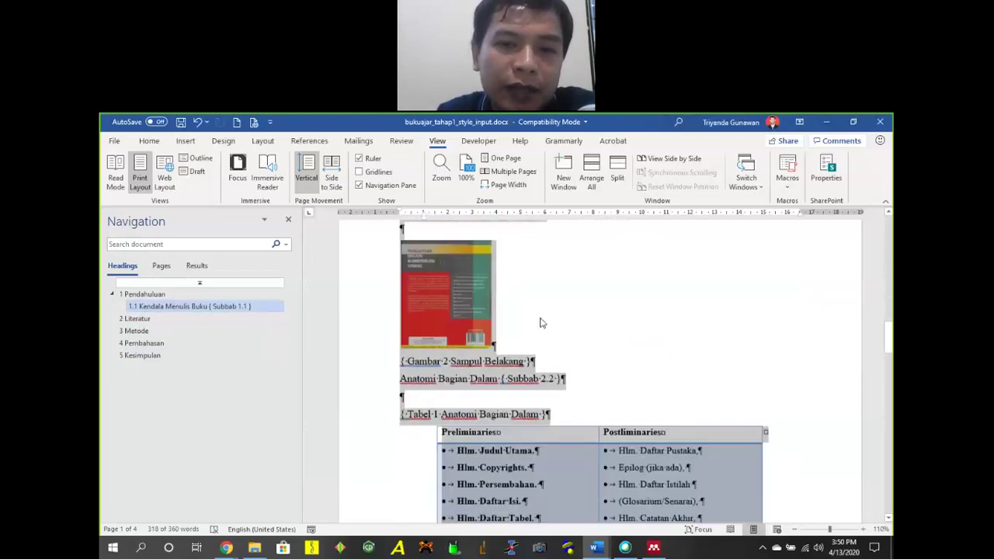
{"action": "scroll", "coordinate": [544, 316], "scroll_direction": "up", "scroll_amount": 18}
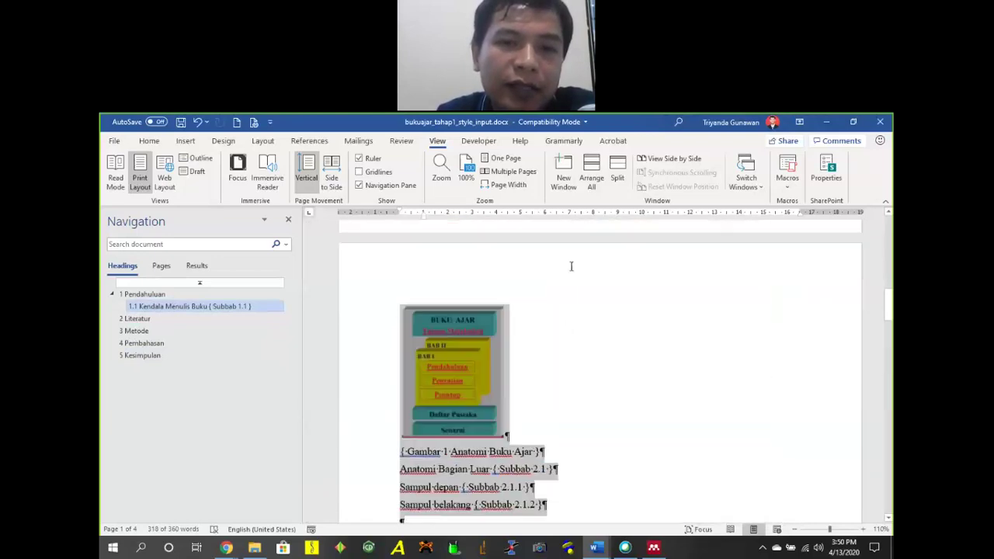
{"action": "scroll", "coordinate": [527, 284], "scroll_direction": "up", "scroll_amount": 1}
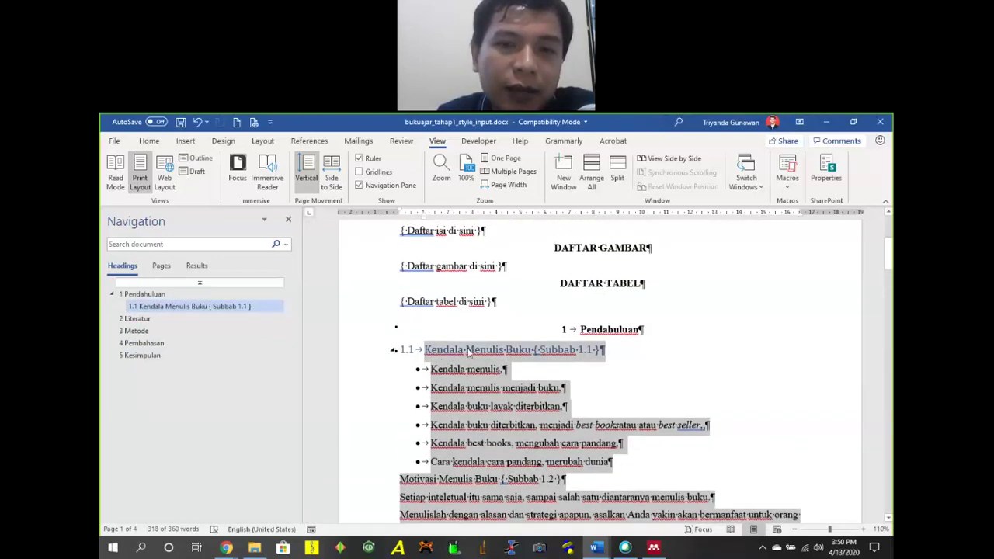
{"action": "scroll", "coordinate": [523, 329], "scroll_direction": "down", "scroll_amount": 6}
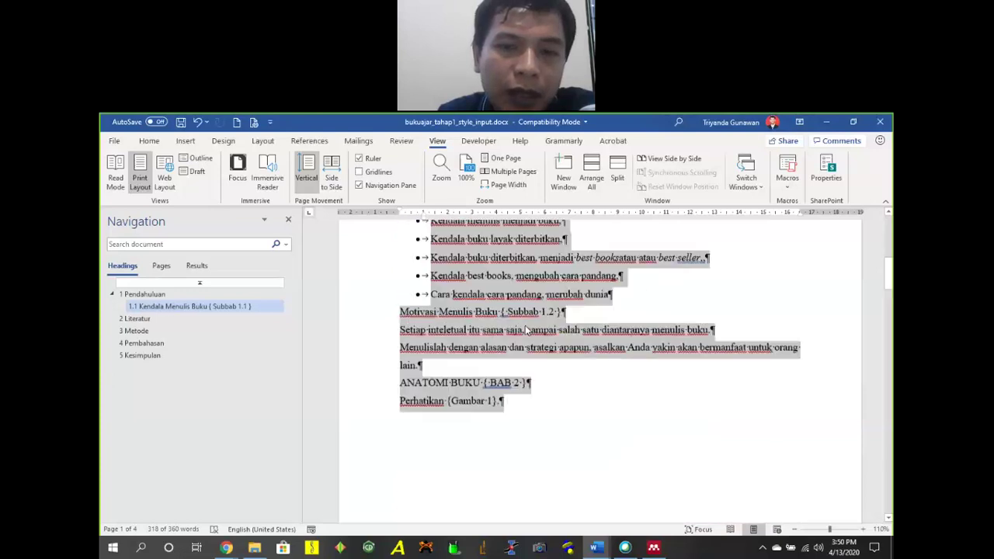
{"action": "scroll", "coordinate": [523, 327], "scroll_direction": "down", "scroll_amount": 10}
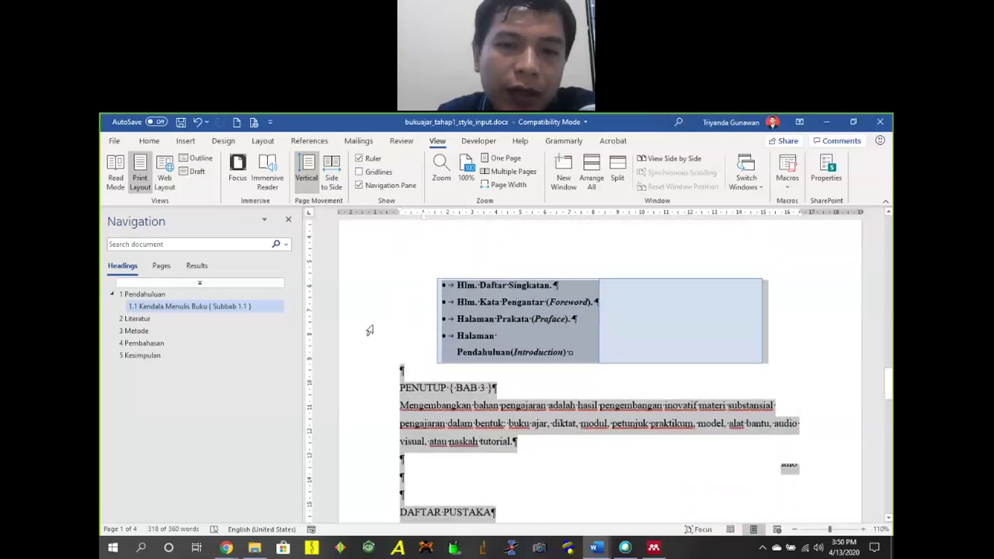
Select the 1.1 Kendala Menulis Buku heading text.
{"action": "left_click", "coordinate": [140, 295]}
{"action": "scroll", "coordinate": [430, 344], "scroll_direction": "up", "scroll_amount": 2}
{"action": "scroll", "coordinate": [429, 344], "scroll_direction": "down", "scroll_amount": 1}
{"action": "left_click_drag", "start_coordinate": [426, 348], "coordinate": [604, 348]}
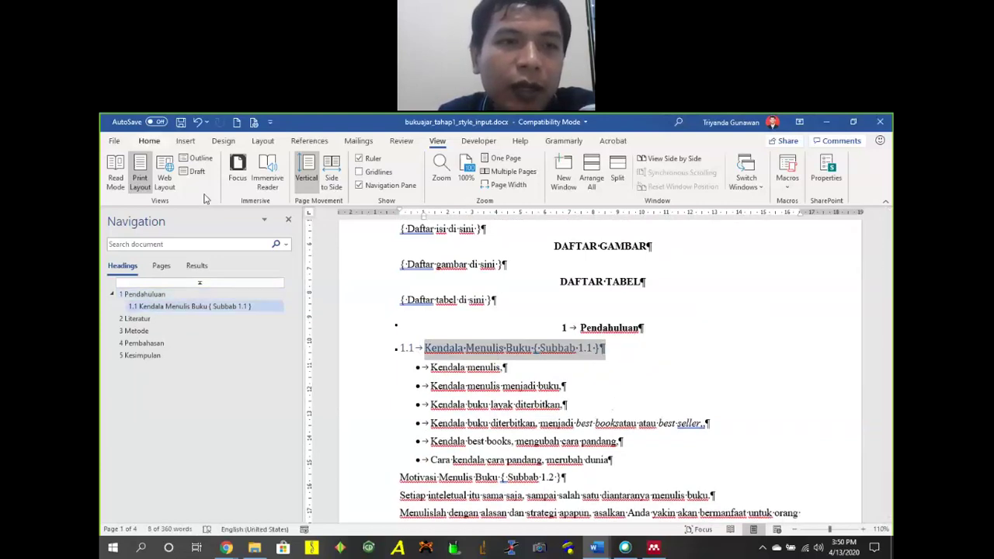
Format the 1.1 subheading as black 12-pt Times New Roman.
{"action": "left_click", "coordinate": [149, 141]}
{"action": "left_click", "coordinate": [189, 163]}
{"action": "type", "text": "Times New Roman"}
{"action": "key", "text": "Return"}
{"action": "left_click", "coordinate": [219, 163]}
{"action": "type", "text": "12"}
{"action": "key", "text": "Return"}
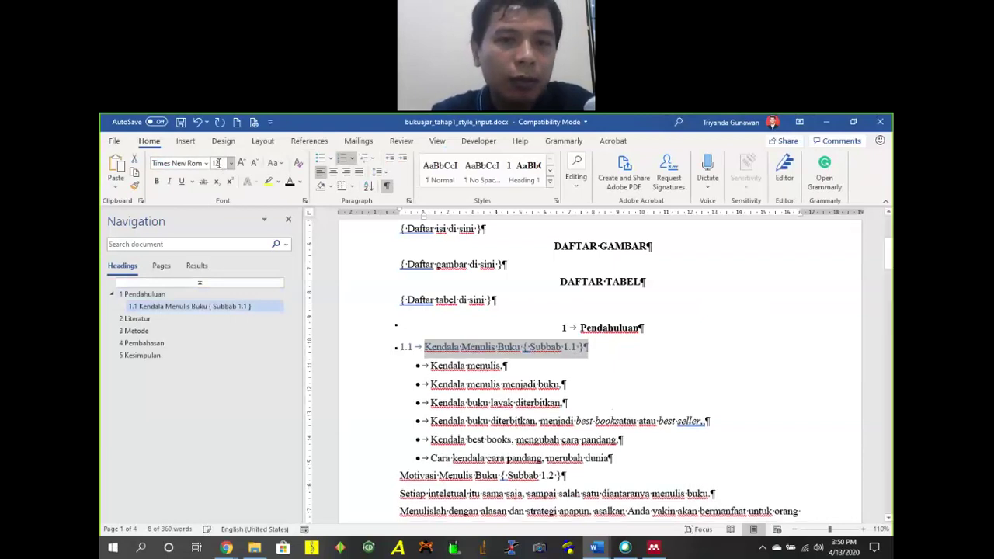
{"action": "left_click", "coordinate": [289, 184]}
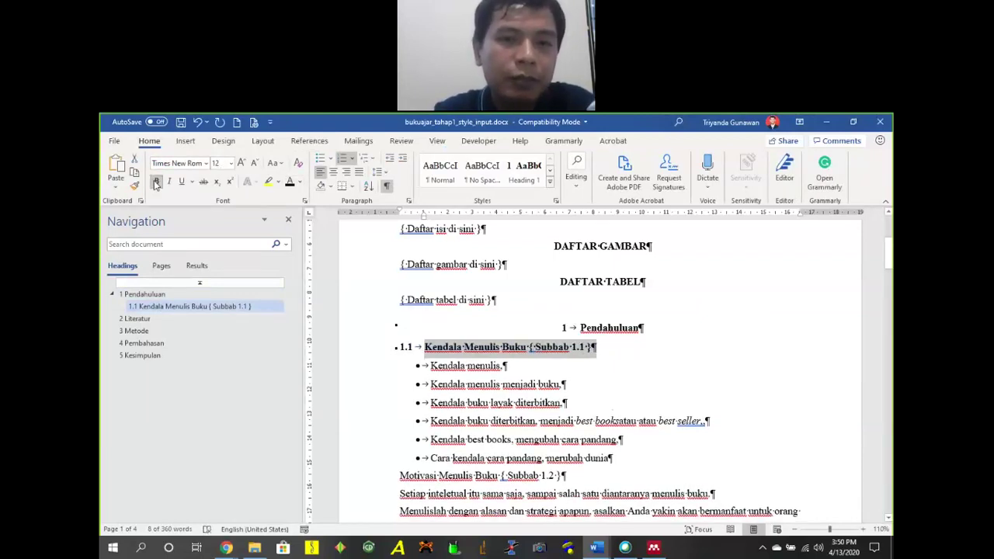
Update the Heading 2 style to match the reformatted 1.1 subheading.
{"action": "left_click", "coordinate": [550, 181]}
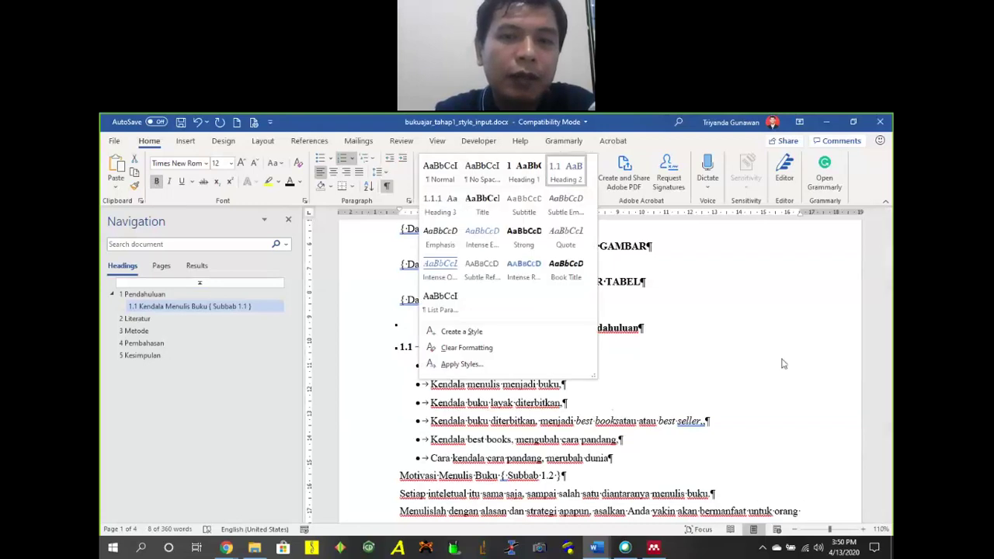
{"action": "right_click", "coordinate": [445, 207]}
{"action": "right_click", "coordinate": [588, 177]}
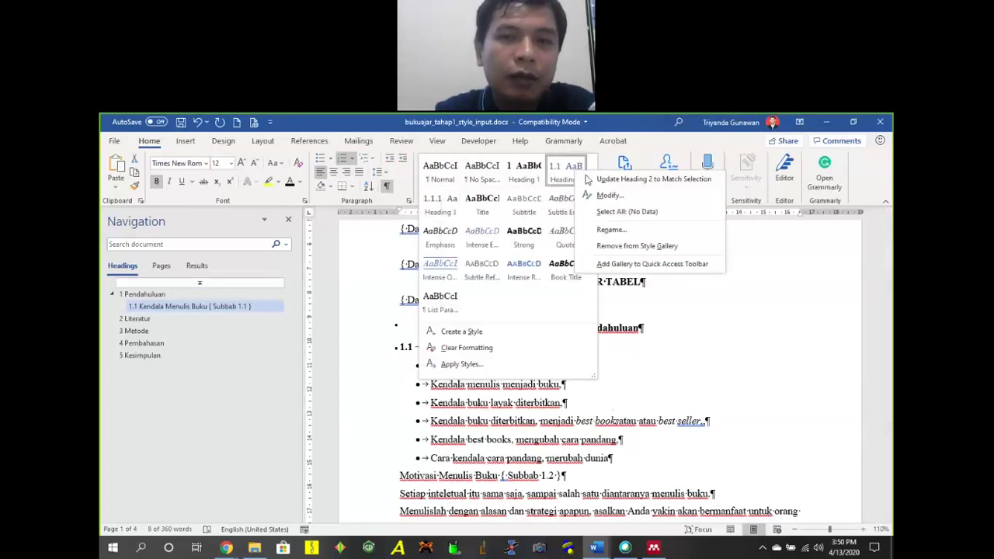
{"action": "left_click", "coordinate": [621, 179]}
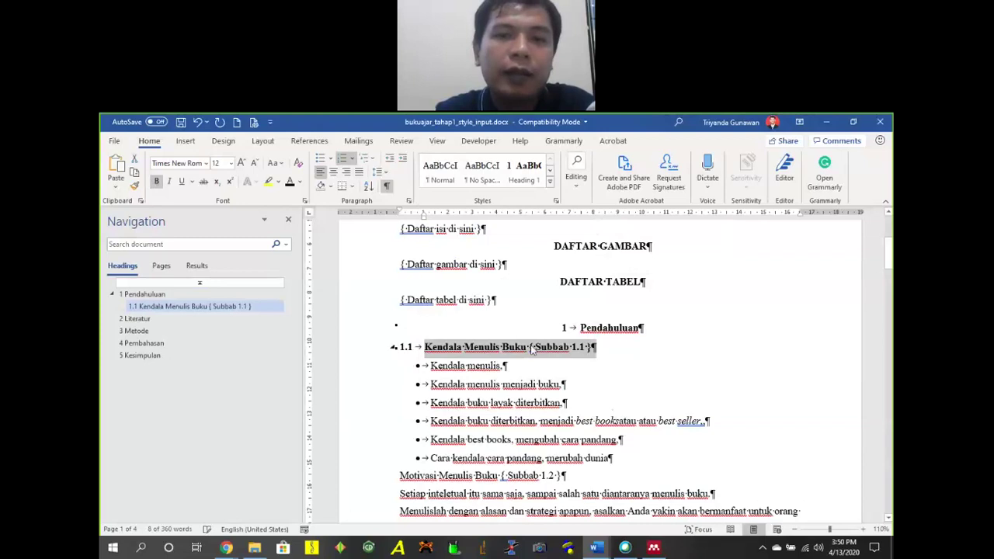
Apply Heading 2 to Motivasi Menulis Buku so it becomes 1.2.
{"action": "scroll", "coordinate": [459, 369], "scroll_direction": "down", "scroll_amount": 3}
{"action": "scroll", "coordinate": [458, 370], "scroll_direction": "up", "scroll_amount": 1}
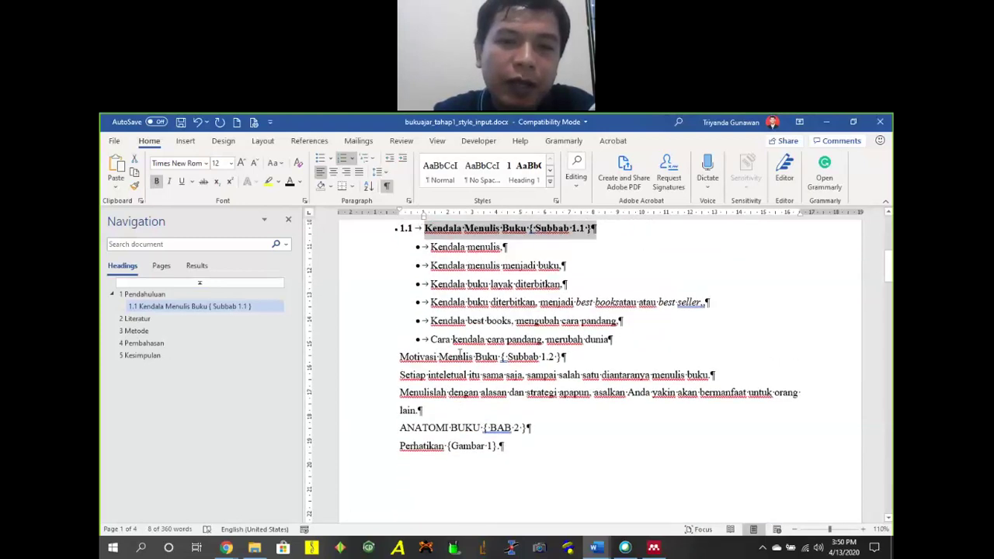
{"action": "left_click", "coordinate": [550, 172]}
{"action": "left_click", "coordinate": [441, 171]}
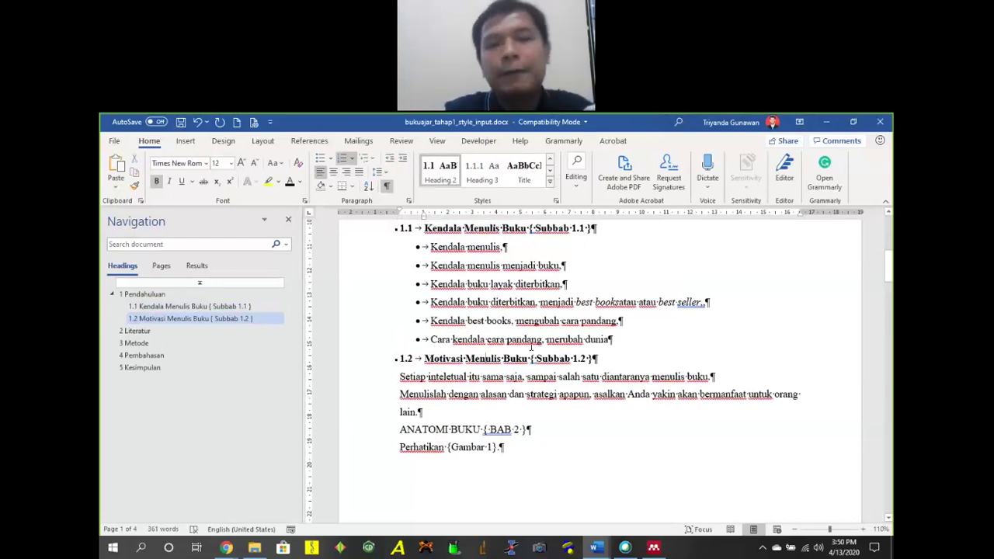
Remove stray '1. 1' typing from the Kendala buku layak diterbitkan line and restore the list.
{"action": "left_click", "coordinate": [430, 284]}
{"action": "type", "text": "1. 1"}
{"action": "key", "text": "Return"}
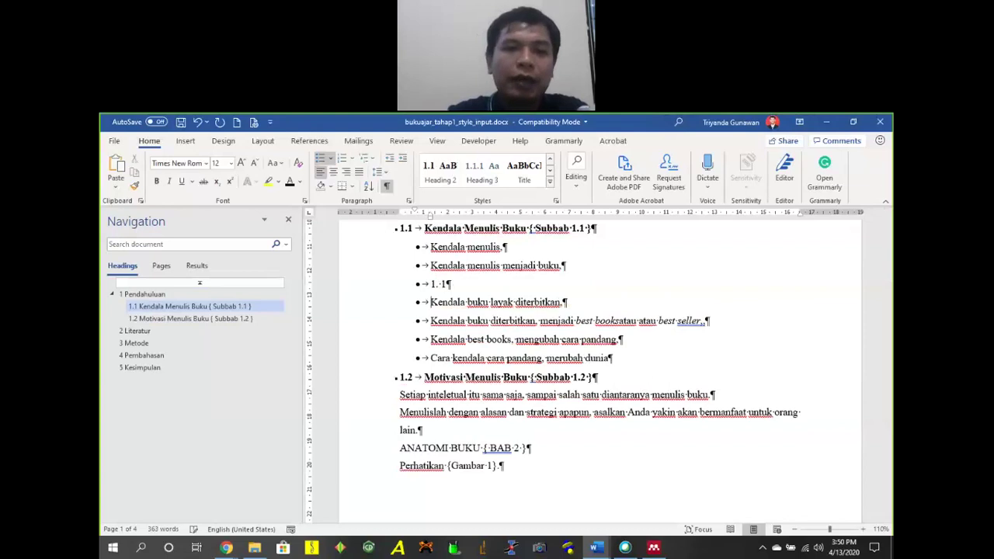
{"action": "key", "text": "BackSpace"}
{"action": "key", "text": "BackSpace"}
{"action": "key", "text": "BackSpace"}
{"action": "key", "text": "BackSpace"}
{"action": "key", "text": "BackSpace"}
{"action": "key", "text": "BackSpace"}
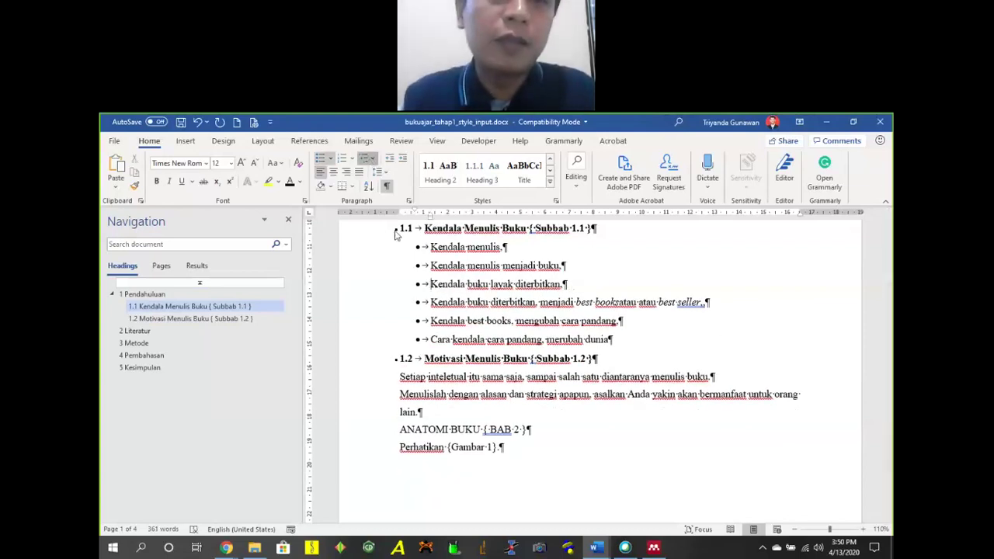
{"action": "left_click", "coordinate": [370, 162]}
{"action": "left_click", "coordinate": [468, 353]}
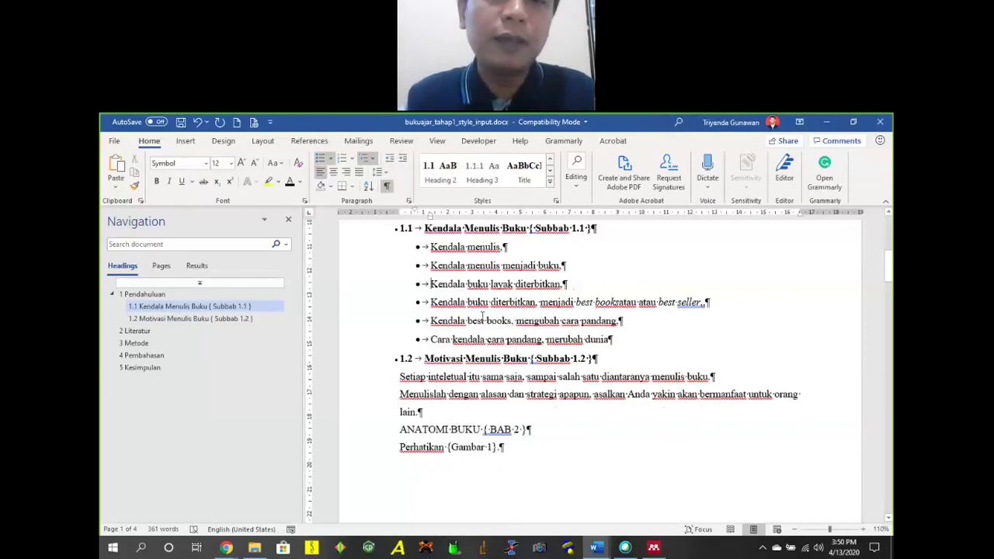
{"action": "left_click", "coordinate": [482, 320]}
{"action": "scroll", "coordinate": [583, 314], "scroll_direction": "up", "scroll_amount": 1}
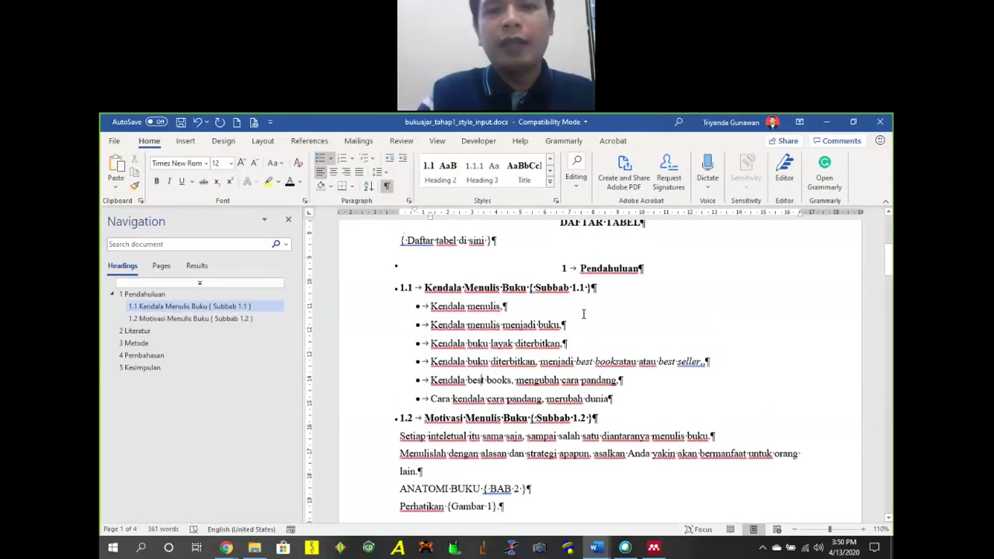
{"action": "left_click", "coordinate": [598, 268]}
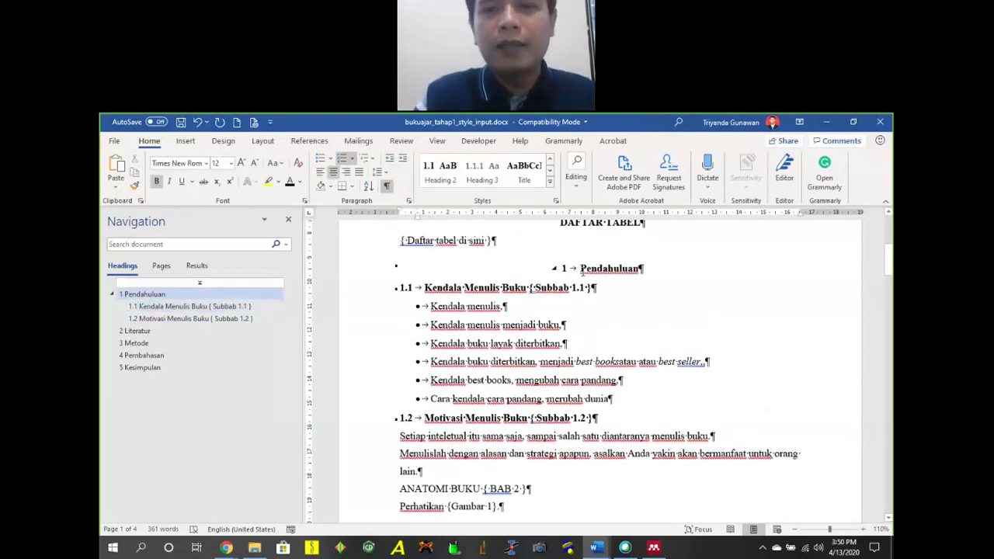
Define a new Heading 1 number format 'BAB 1', without the period, in Modify Style.
{"action": "left_click", "coordinate": [550, 181]}
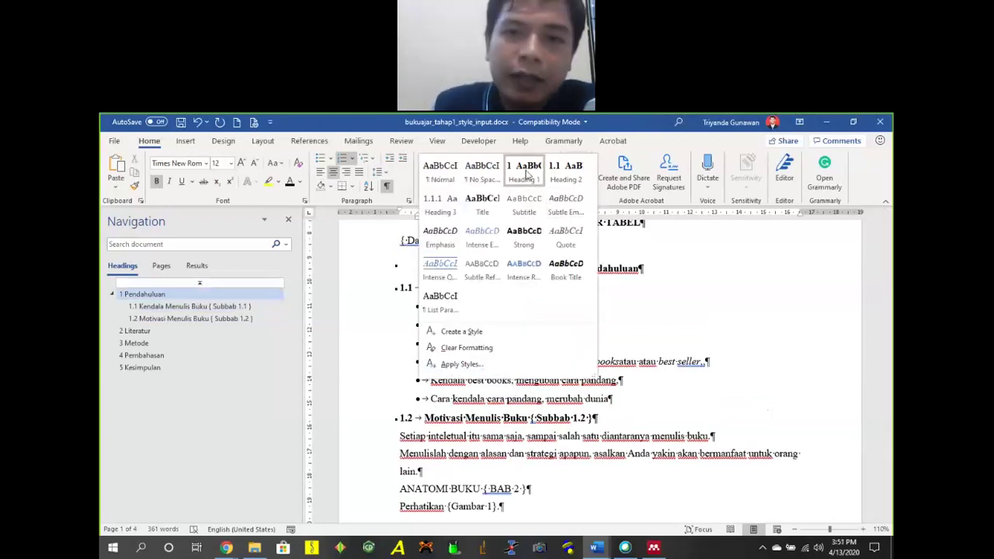
{"action": "right_click", "coordinate": [527, 174]}
{"action": "left_click", "coordinate": [531, 190]}
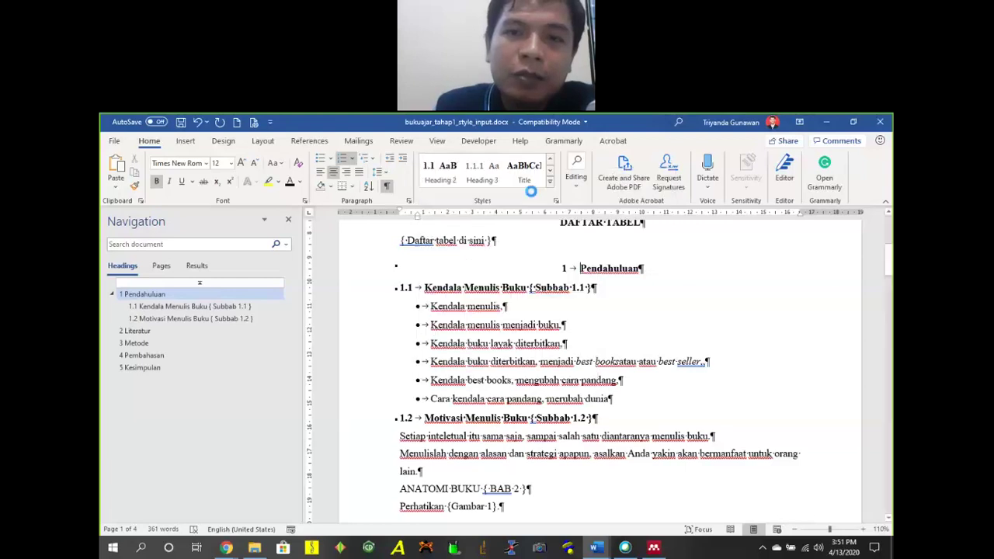
{"action": "left_click", "coordinate": [374, 461]}
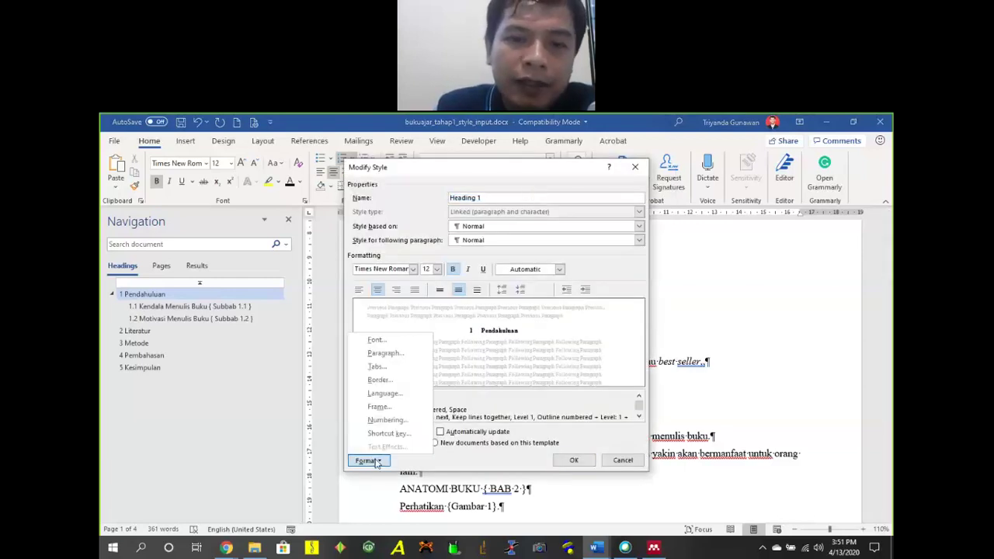
{"action": "left_click", "coordinate": [386, 419]}
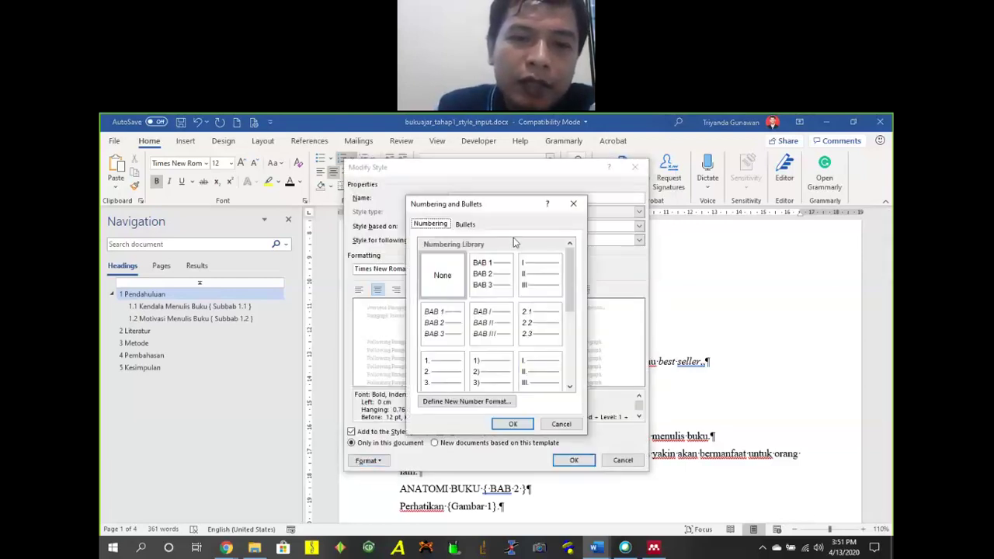
{"action": "left_click", "coordinate": [469, 402]}
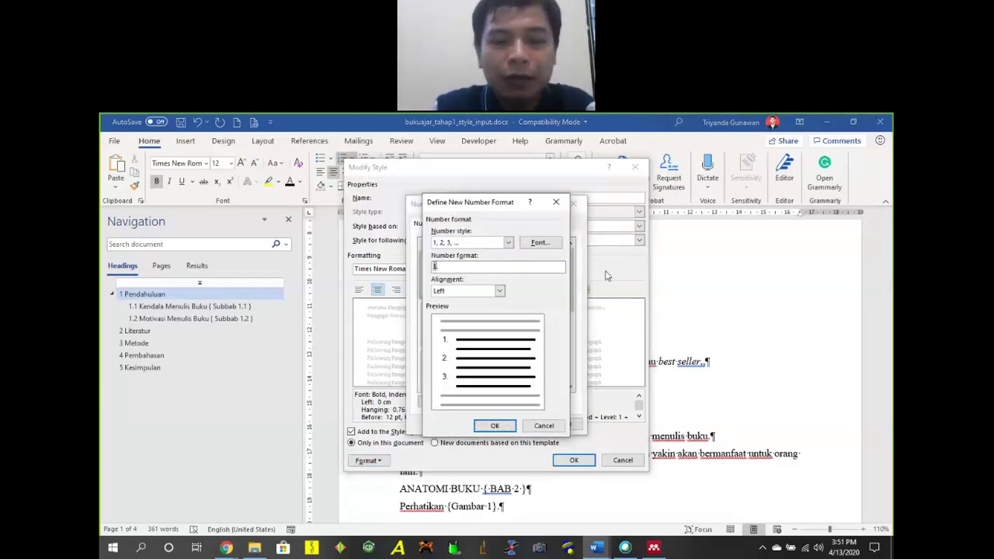
{"action": "type", "text": "BAB"}
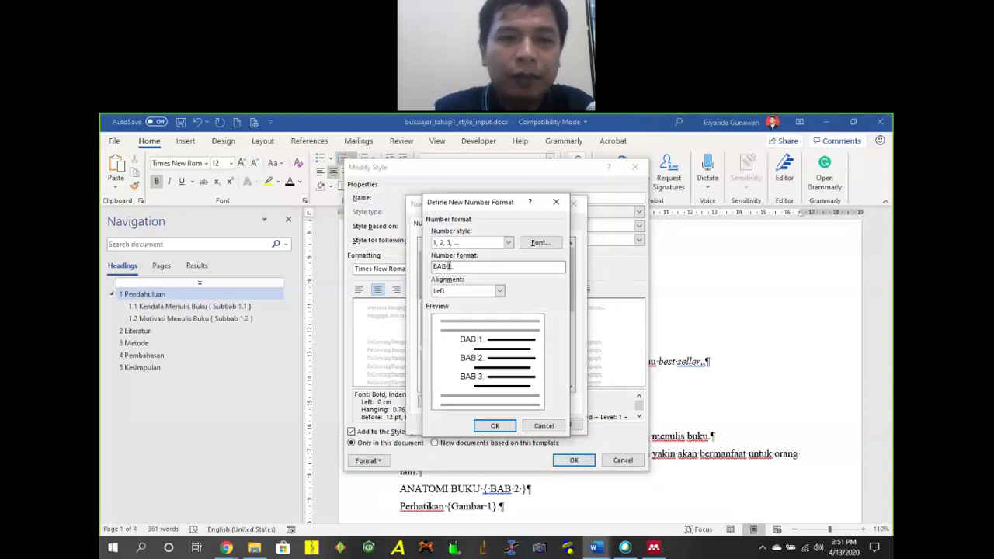
{"action": "key", "text": "Delete"}
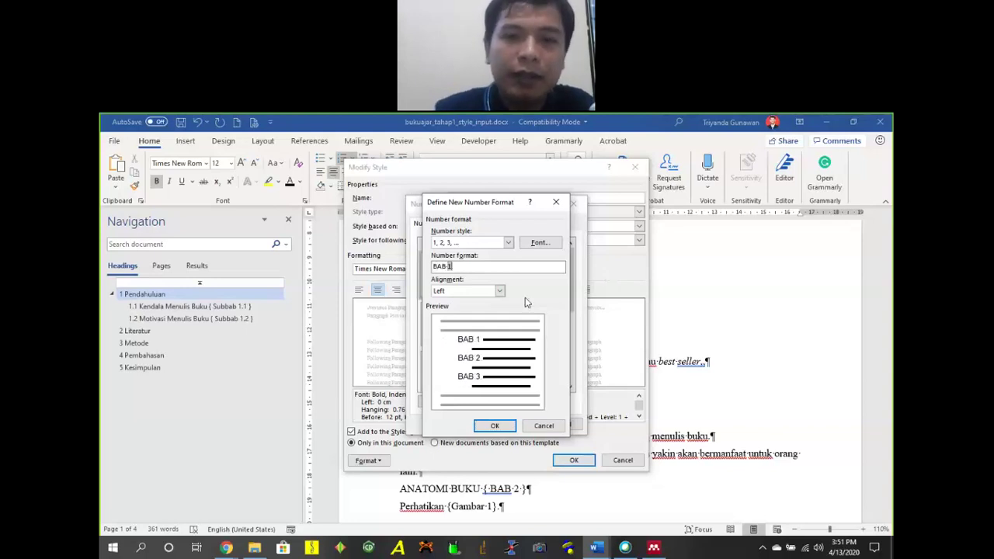
{"action": "left_click", "coordinate": [494, 427]}
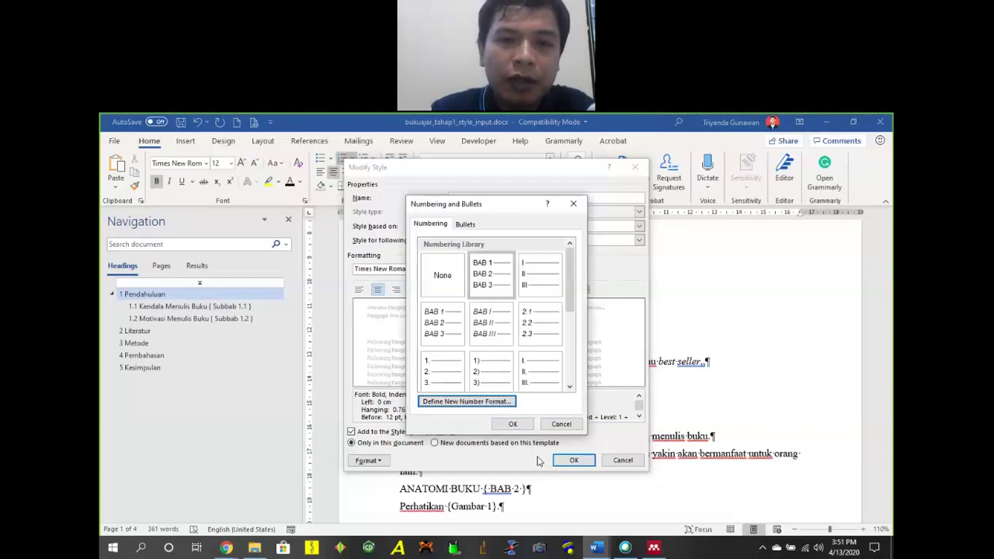
{"action": "left_click", "coordinate": [513, 424]}
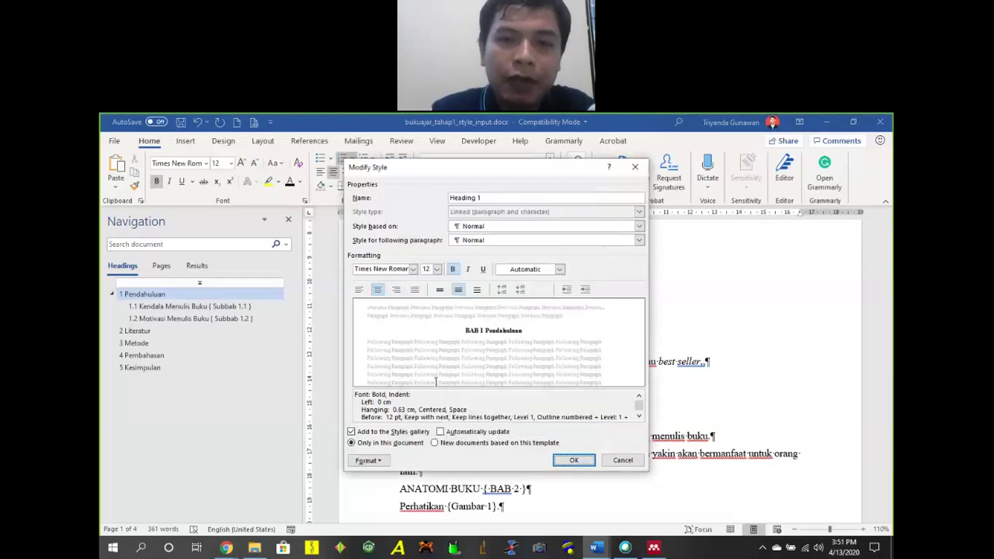
{"action": "left_click", "coordinate": [387, 461]}
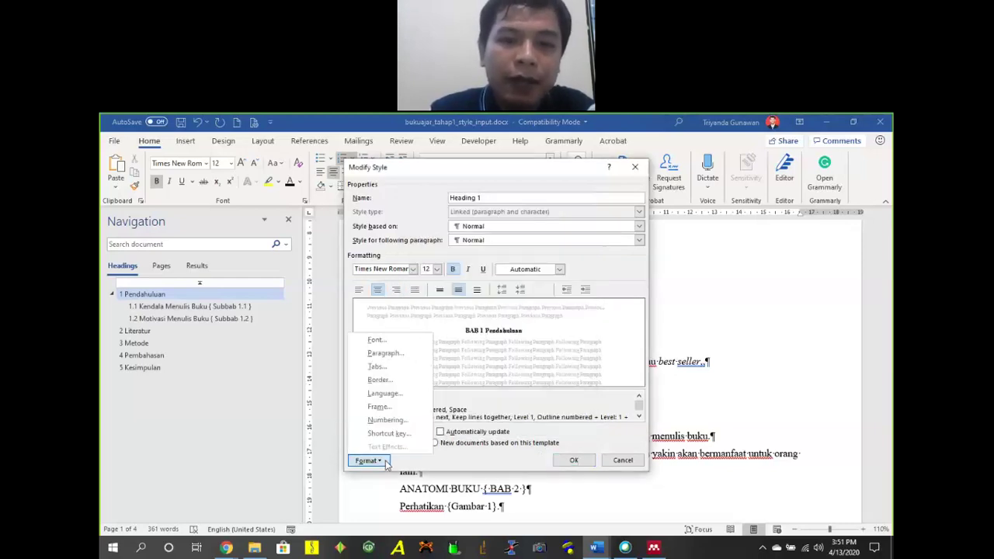
Set Heading 1's hanging indent to 0 cm and space before to 0 pt.
{"action": "left_click", "coordinate": [397, 356]}
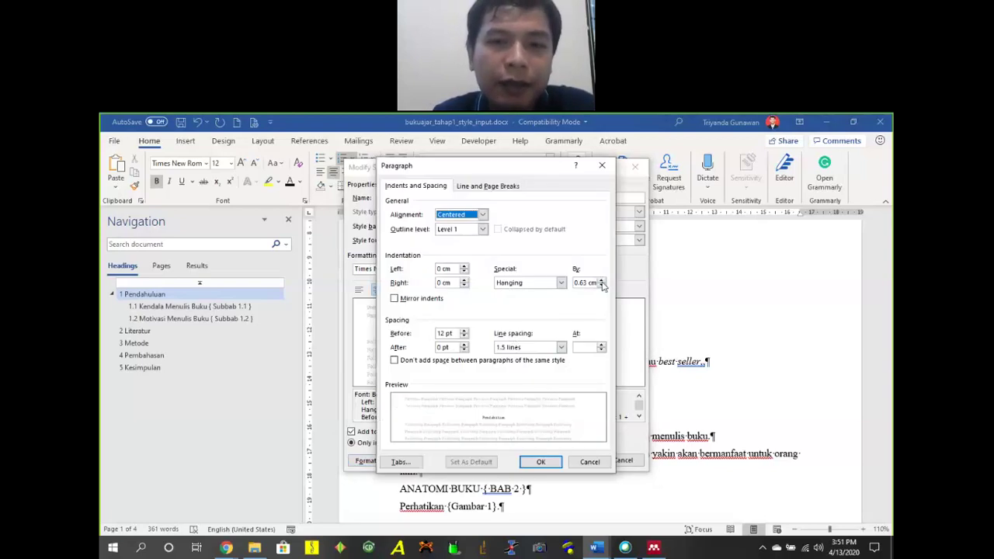
{"action": "left_click", "coordinate": [602, 286]}
{"action": "left_click", "coordinate": [602, 287]}
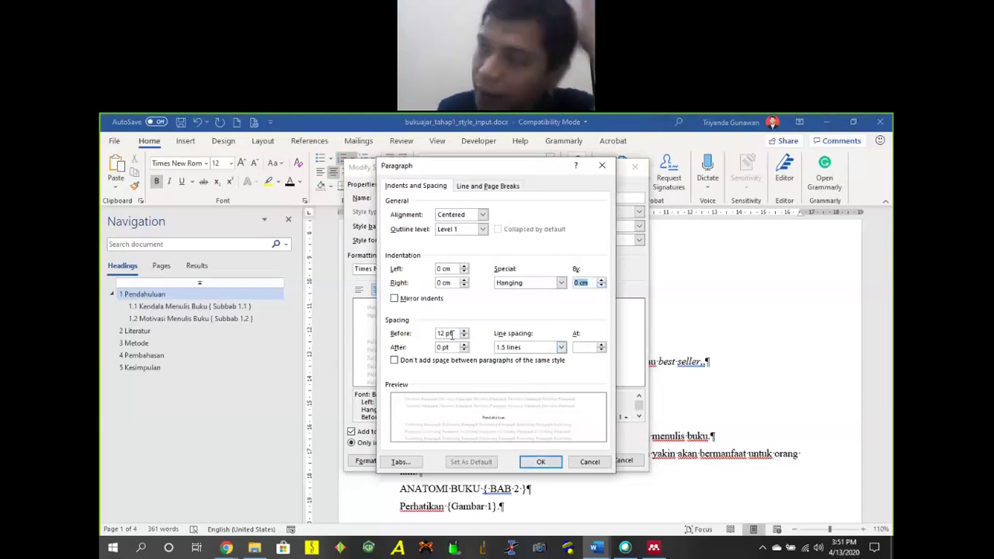
{"action": "left_click_drag", "start_coordinate": [504, 164], "coordinate": [549, 170]}
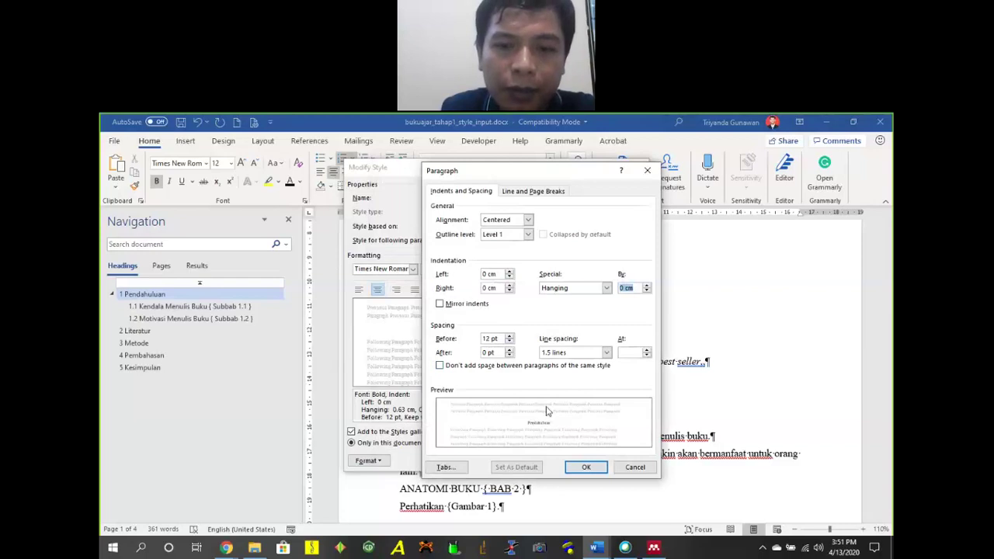
{"action": "left_click", "coordinate": [510, 342]}
{"action": "left_click", "coordinate": [510, 343]}
{"action": "left_click", "coordinate": [509, 342]}
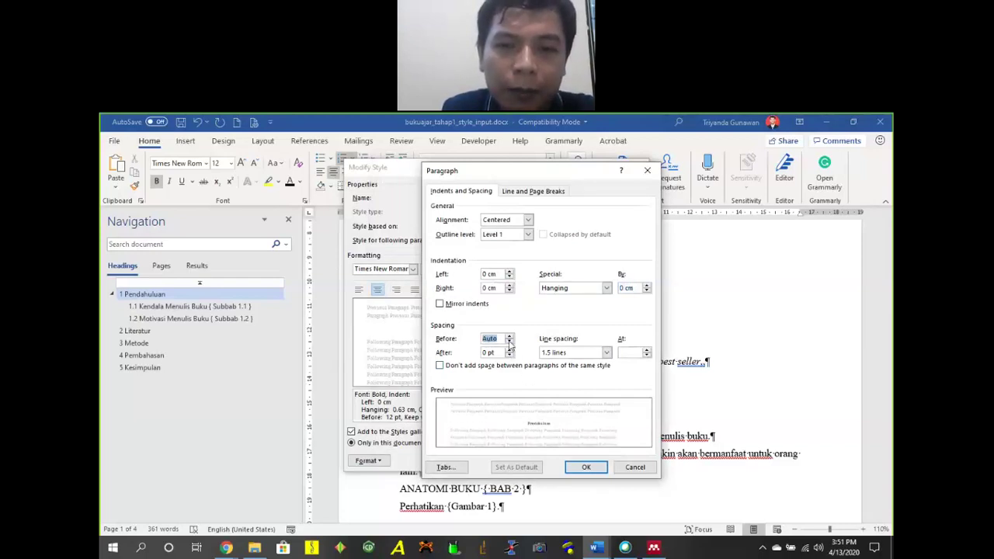
{"action": "left_click", "coordinate": [509, 338]}
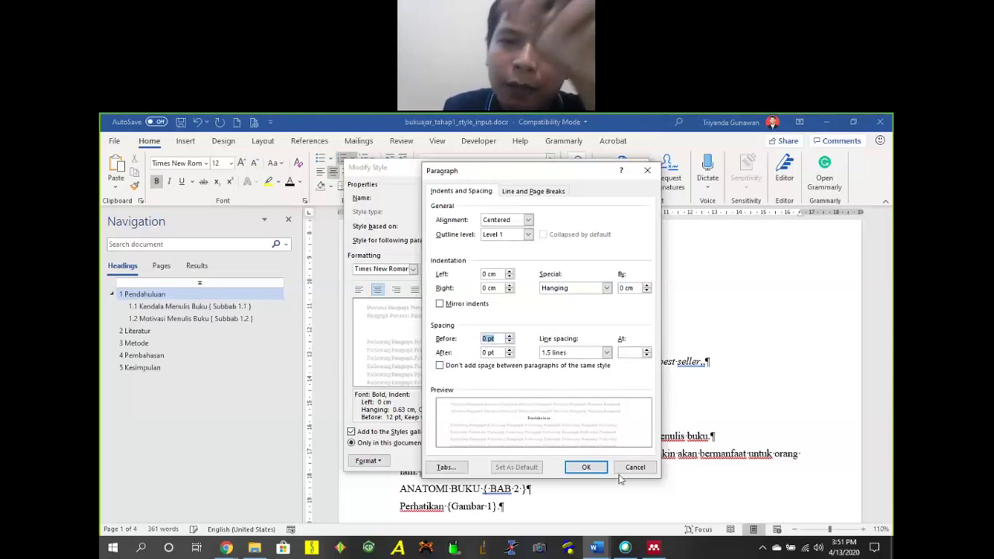
{"action": "left_click", "coordinate": [584, 466]}
{"action": "left_click", "coordinate": [573, 464]}
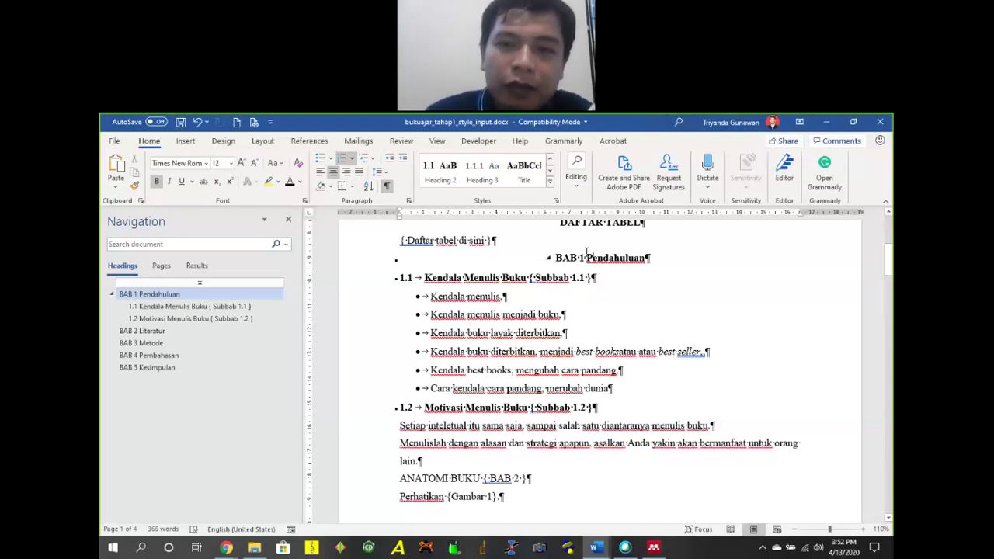
Insert a manual line break after 'BAB 1' so Pendahuluan sits on the next line.
{"action": "key", "text": "shift+Return"}
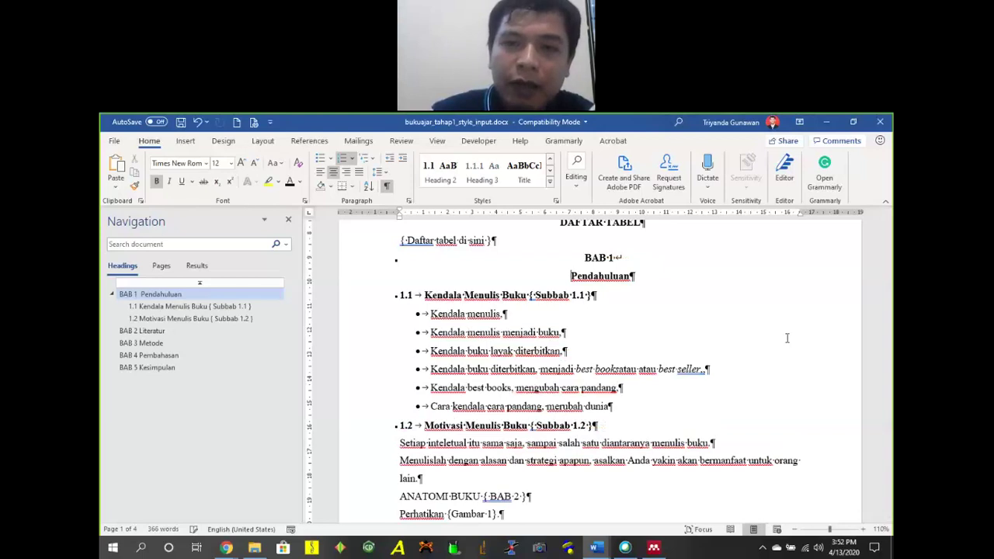
{"action": "scroll", "coordinate": [622, 342], "scroll_direction": "up", "scroll_amount": 2}
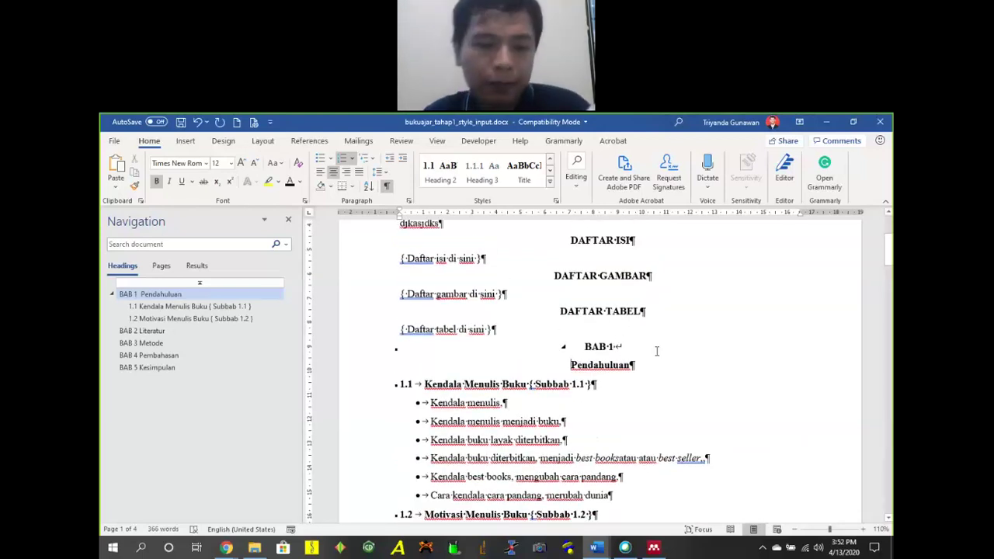
{"action": "key", "text": "ctrl+z"}
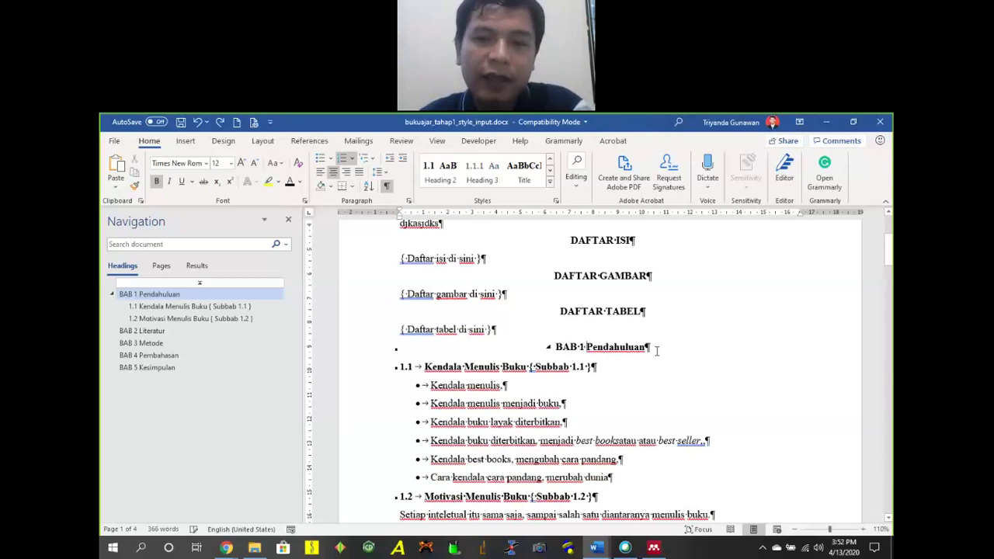
{"action": "key", "text": "Return"}
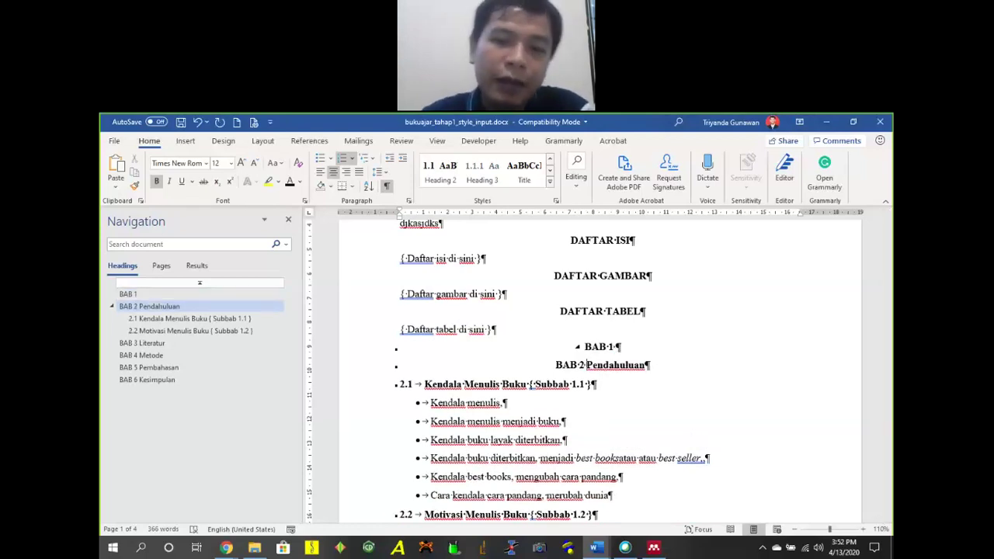
{"action": "key", "text": "ctrl+z"}
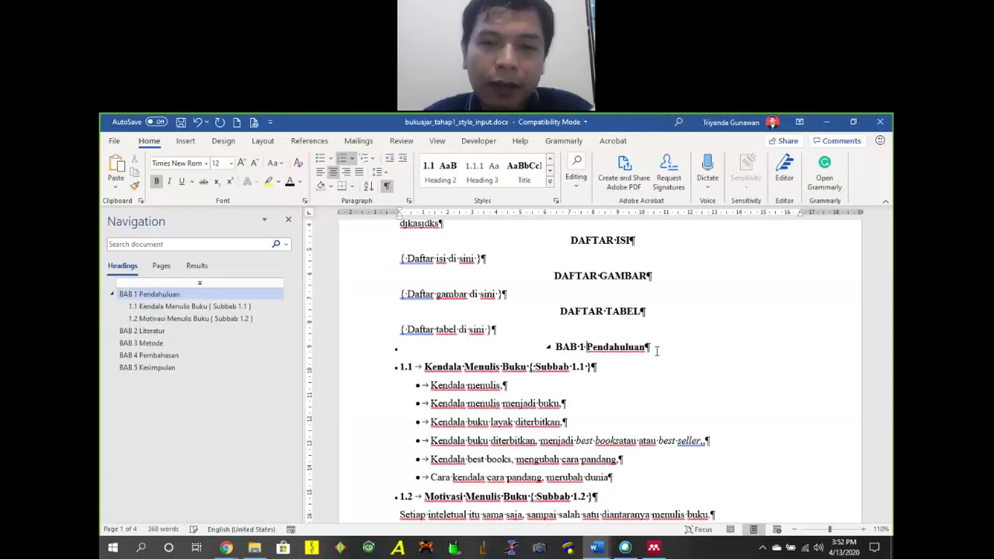
{"action": "key", "text": "shift+Return"}
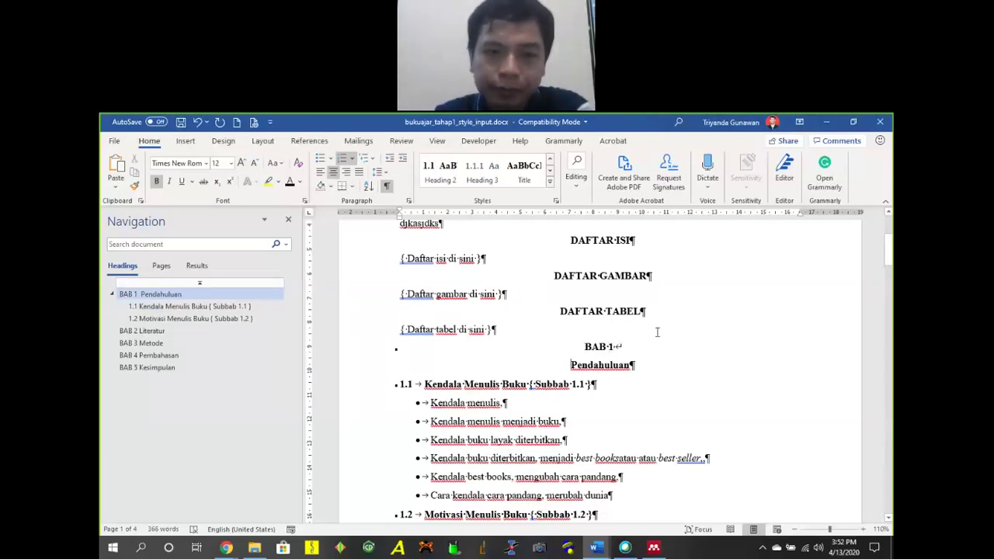
Insert a Next Page section break after Cover.
{"action": "scroll", "coordinate": [633, 338], "scroll_direction": "up", "scroll_amount": 4}
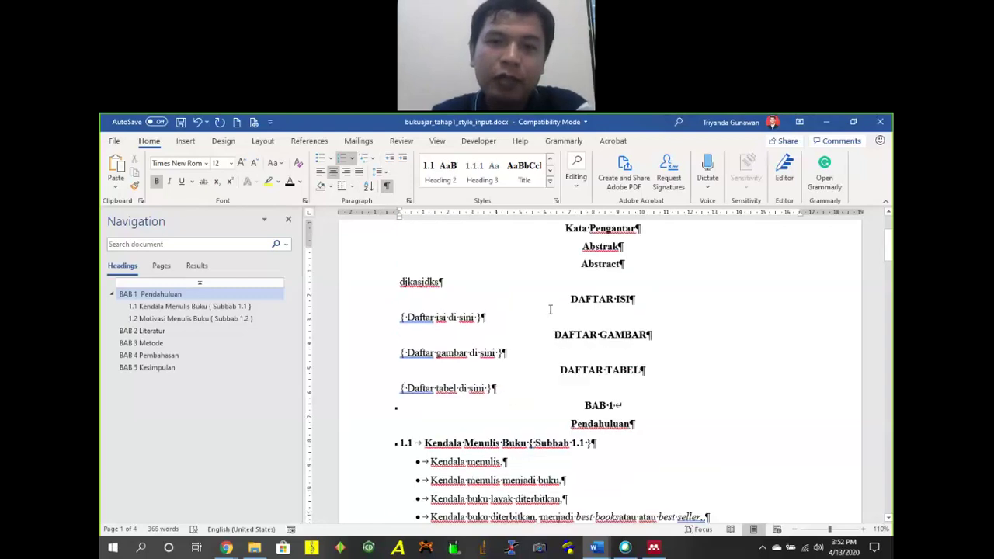
{"action": "scroll", "coordinate": [606, 311], "scroll_direction": "down", "scroll_amount": 6}
{"action": "scroll", "coordinate": [606, 311], "scroll_direction": "down", "scroll_amount": 4}
{"action": "scroll", "coordinate": [608, 306], "scroll_direction": "up", "scroll_amount": 8}
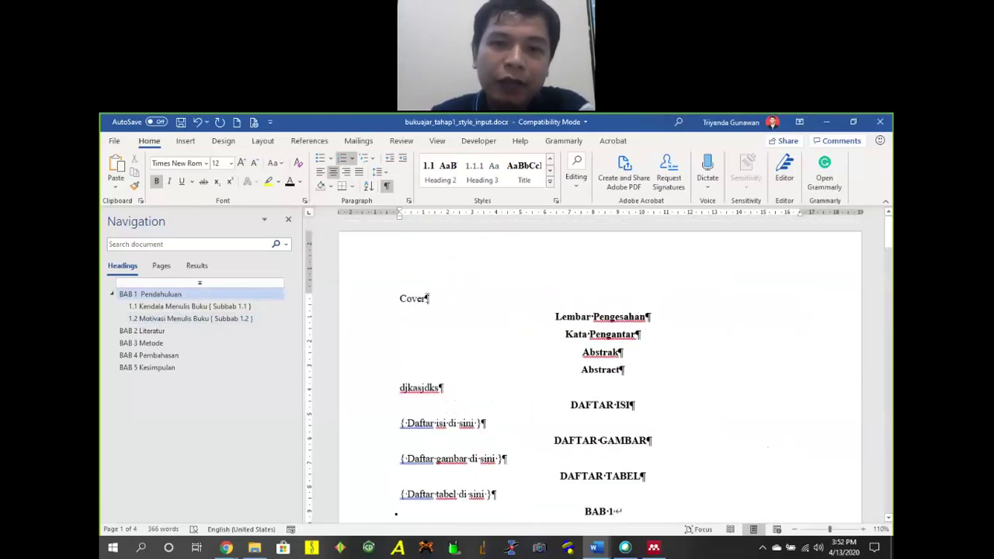
{"action": "left_click", "coordinate": [309, 140]}
{"action": "left_click", "coordinate": [264, 141]}
{"action": "left_click", "coordinate": [247, 157]}
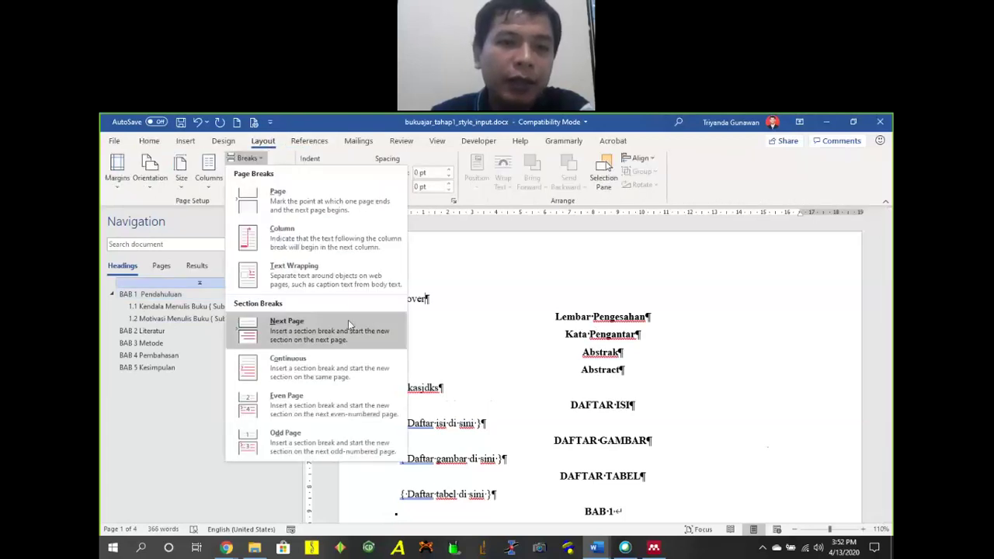
{"action": "left_click", "coordinate": [348, 320]}
Add the line 'Isi cover disini' below Cover, above the section break.
{"action": "scroll", "coordinate": [513, 319], "scroll_direction": "down", "scroll_amount": 5}
{"action": "scroll", "coordinate": [528, 289], "scroll_direction": "up", "scroll_amount": 14}
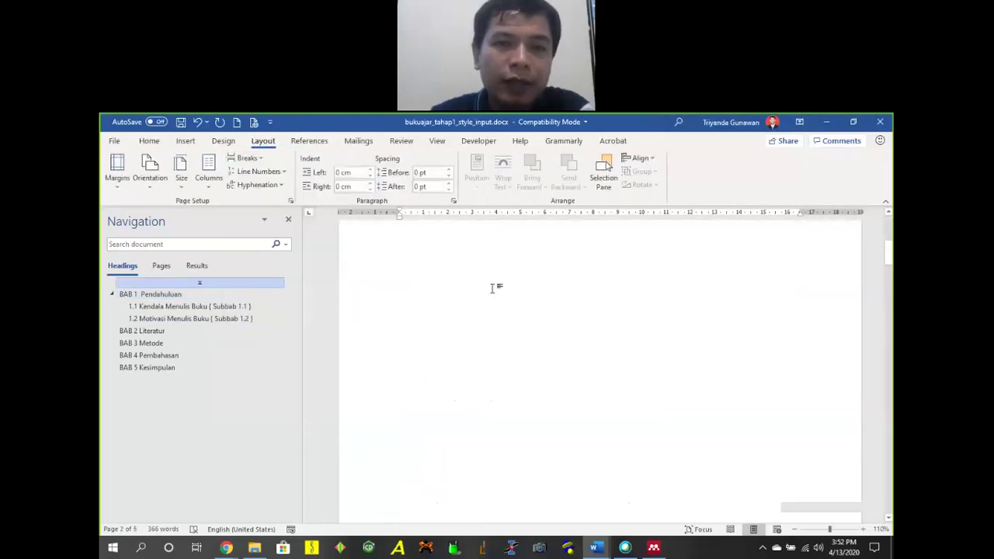
{"action": "left_click", "coordinate": [426, 260]}
{"action": "key", "text": "Return"}
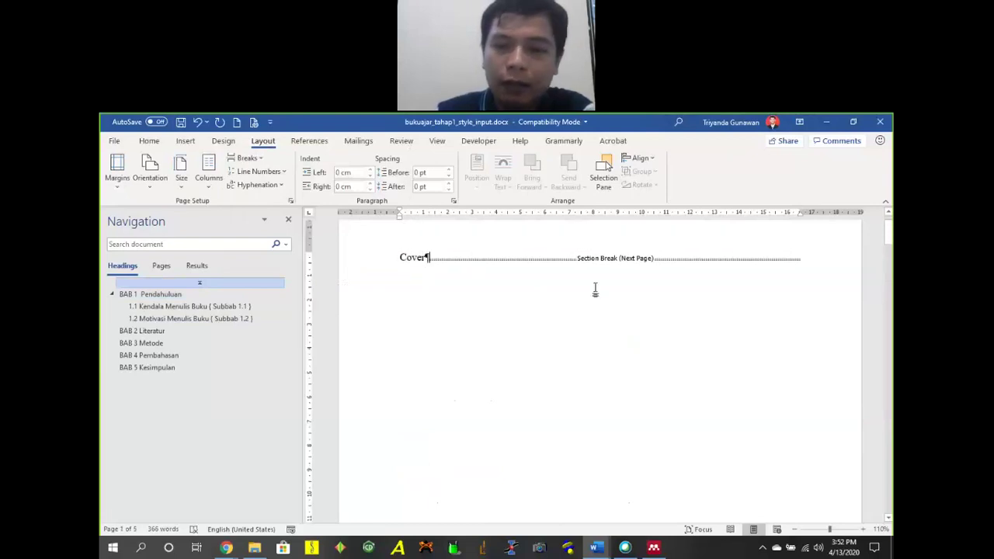
{"action": "key", "text": "Return"}
{"action": "key", "text": "Up"}
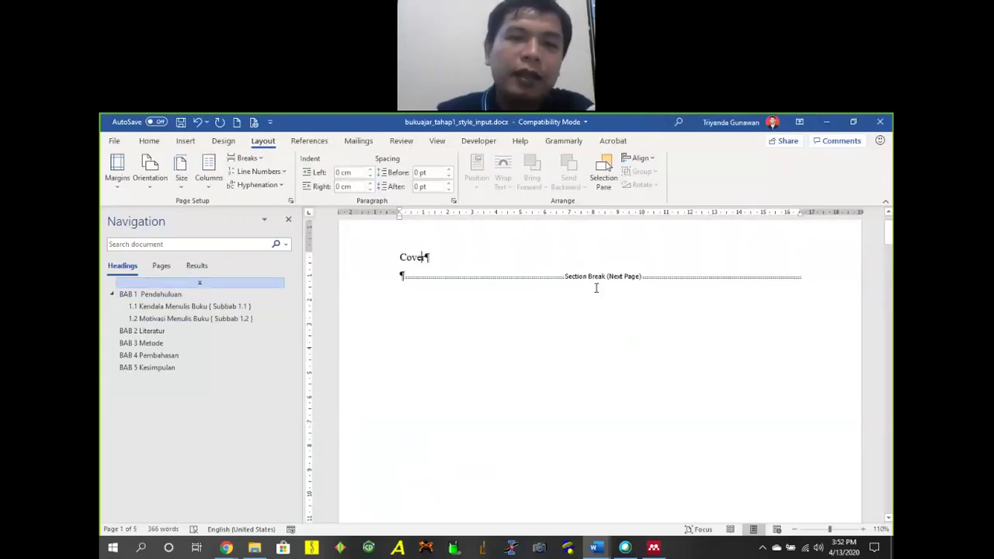
{"action": "key", "text": "Return"}
{"action": "type", "text": "Isi"}
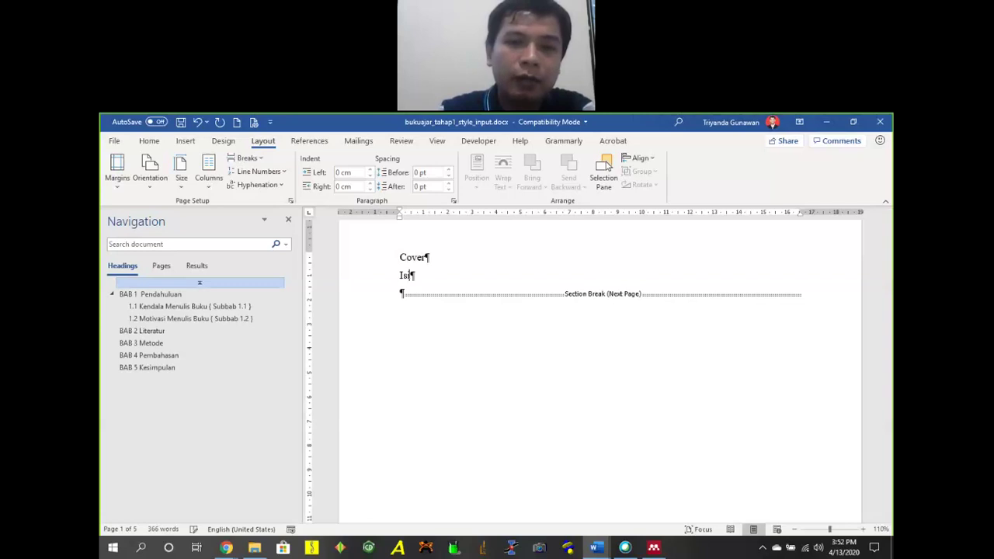
{"action": "type", "text": " cover disini"}
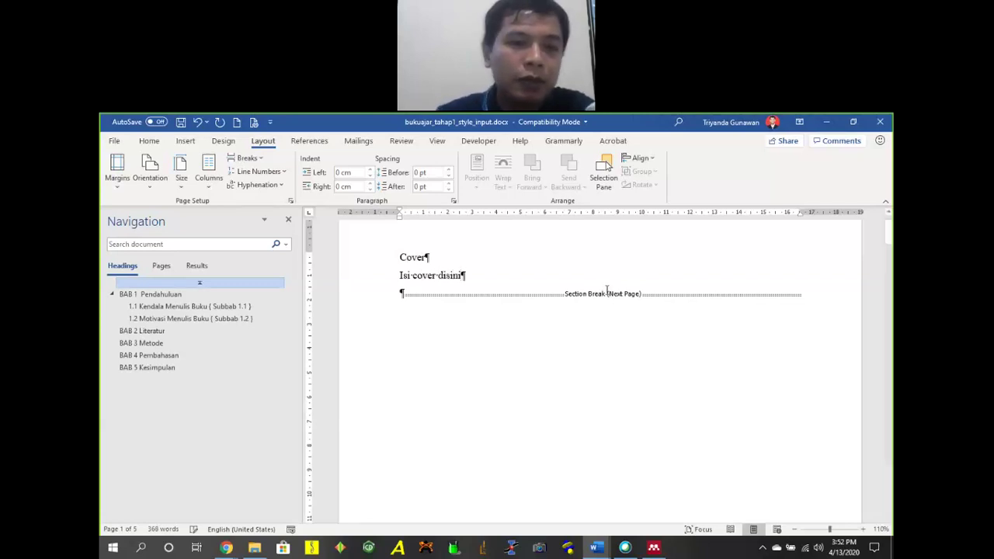
Try deleting the empty line above Lembar Pengesahan, then undo it.
{"action": "scroll", "coordinate": [602, 291], "scroll_direction": "down", "scroll_amount": 9}
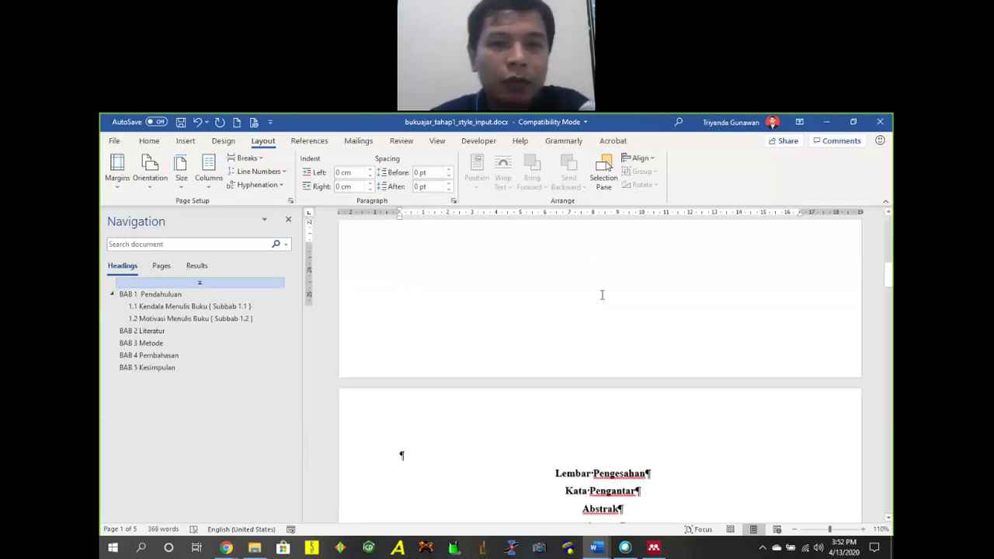
{"action": "left_click", "coordinate": [377, 323]}
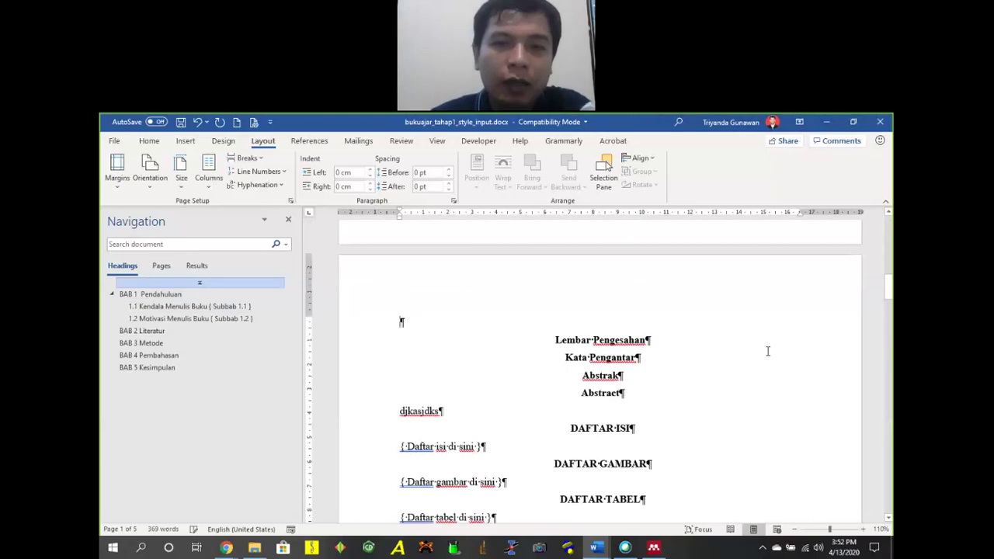
{"action": "key", "text": "Delete"}
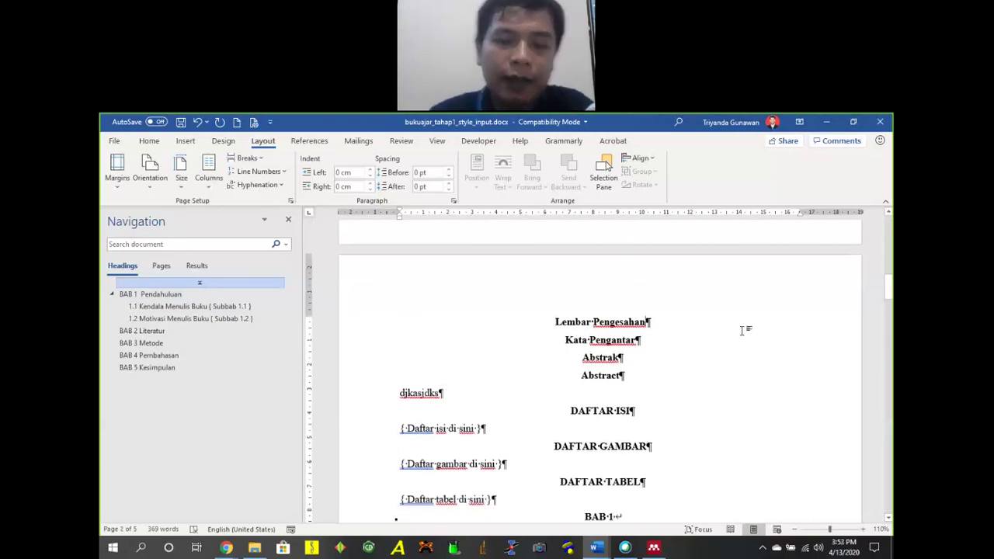
{"action": "key", "text": "ctrl+z"}
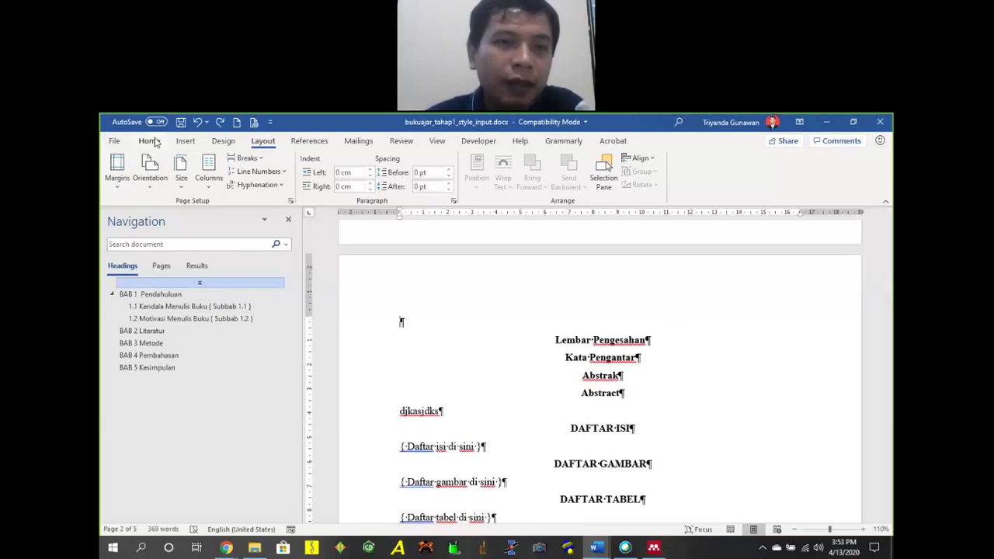
Show formatting marks, remove the blank line at the page top, and add an empty line below Lembar Pengesahan.
{"action": "left_click", "coordinate": [149, 141]}
{"action": "left_click", "coordinate": [387, 188]}
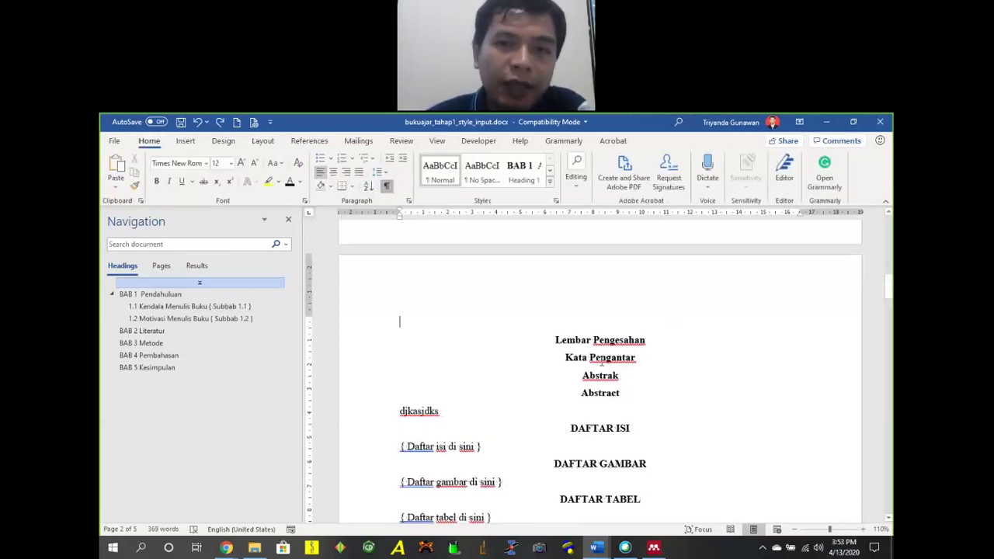
{"action": "left_click", "coordinate": [556, 340]}
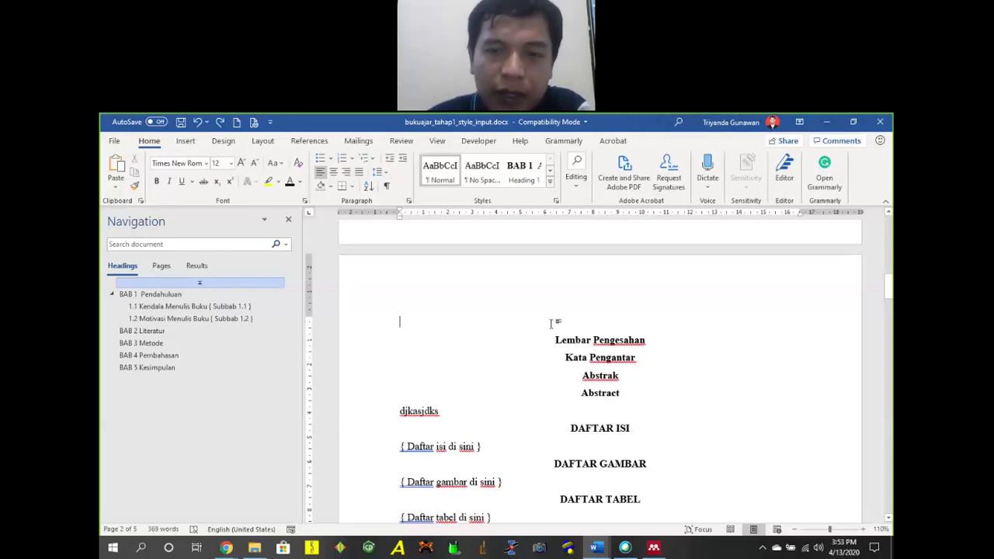
{"action": "left_click", "coordinate": [387, 187]}
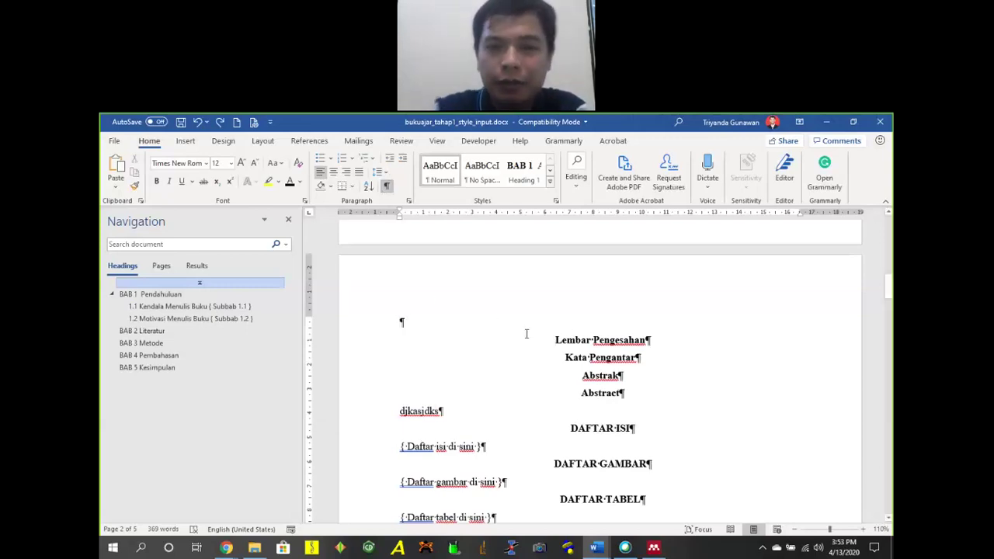
{"action": "key", "text": "Delete"}
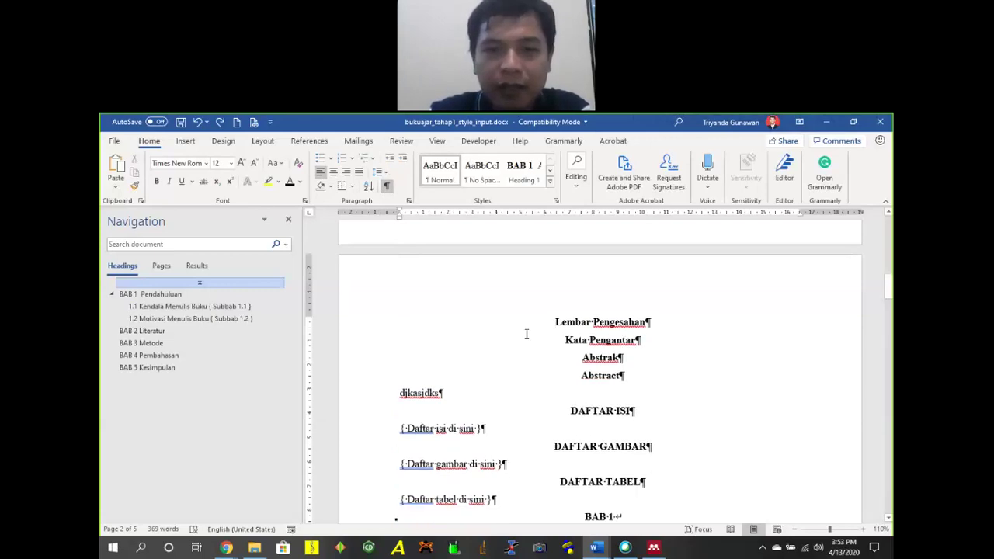
{"action": "key", "text": "End"}
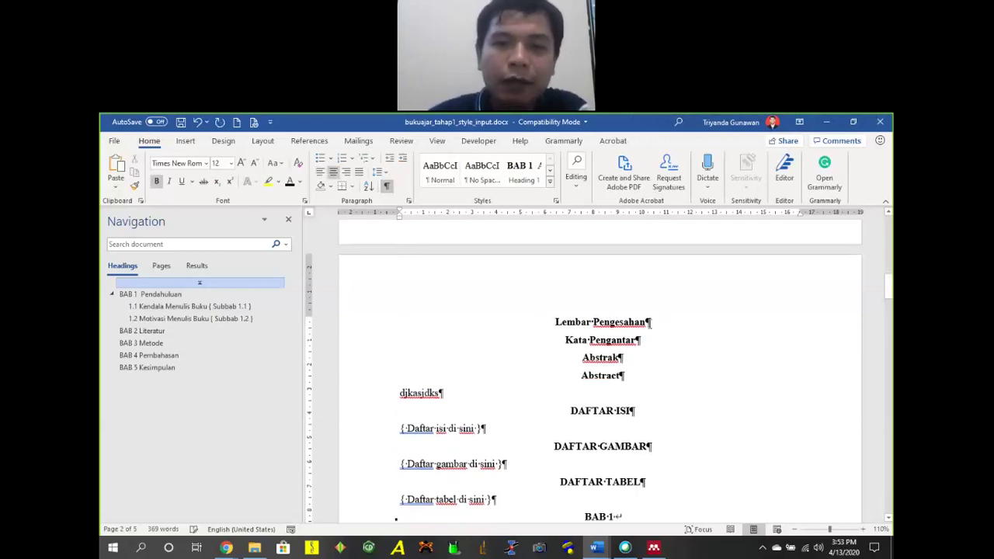
{"action": "key", "text": "Return"}
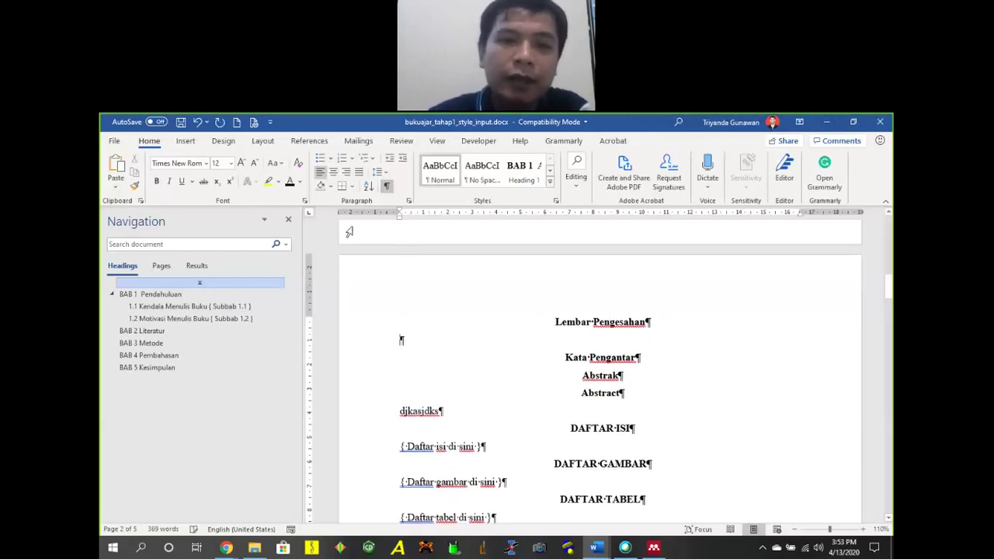
Start Kata Pengantar on a new page with a Next Page section break.
{"action": "left_click", "coordinate": [258, 141]}
{"action": "left_click", "coordinate": [232, 141]}
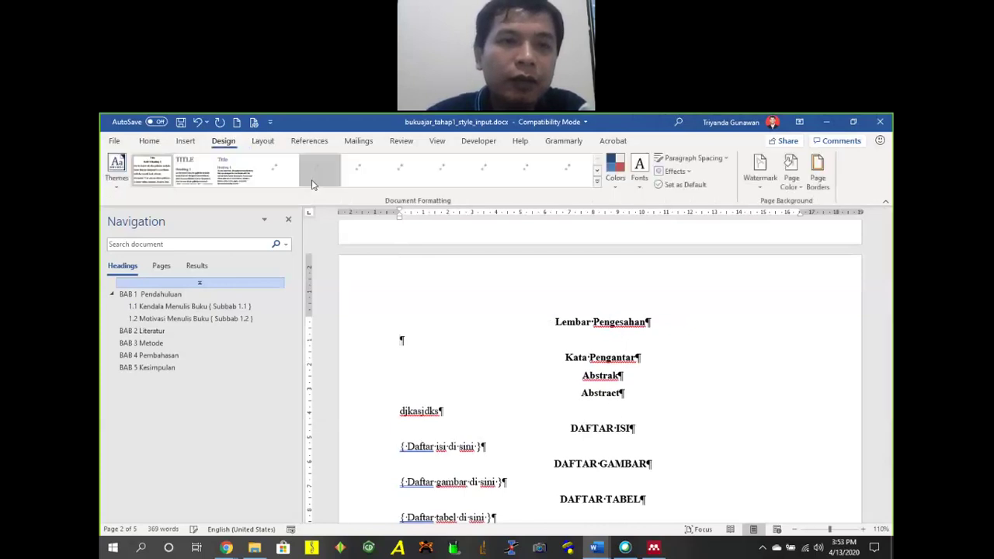
{"action": "left_click", "coordinate": [262, 141]}
{"action": "left_click", "coordinate": [245, 159]}
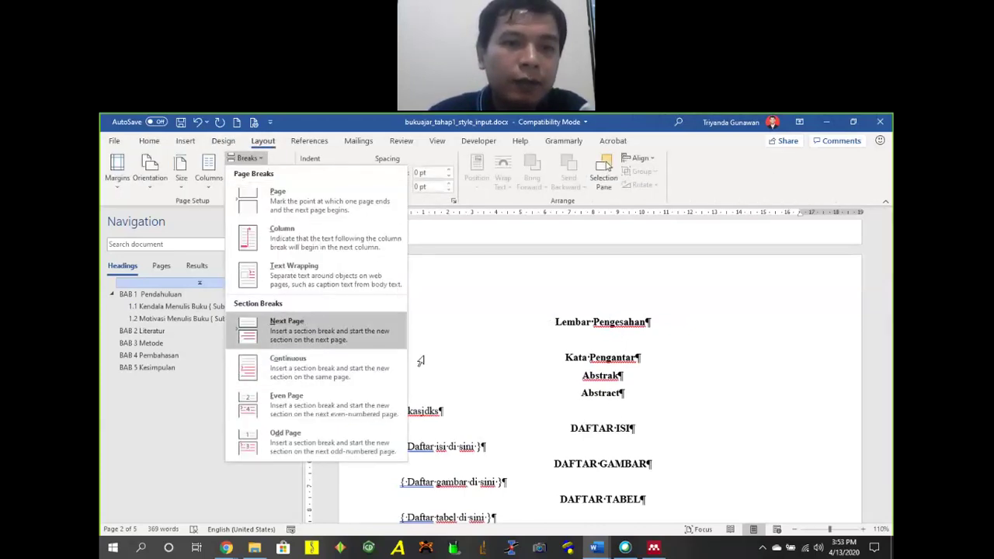
{"action": "left_click", "coordinate": [295, 325]}
{"action": "scroll", "coordinate": [626, 356], "scroll_direction": "down", "scroll_amount": 5}
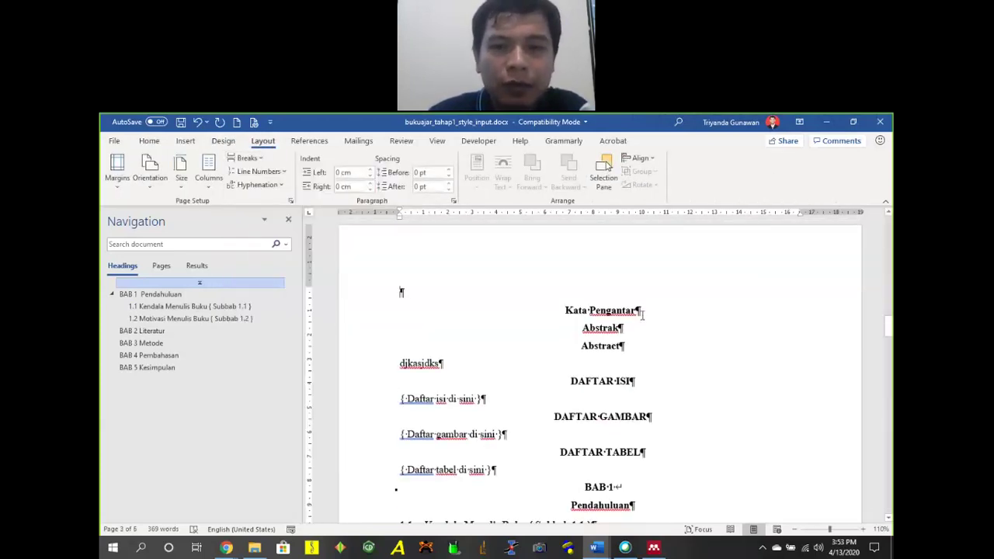
Put Abstrak and Abstract each on their own new page with Next Page section breaks.
{"action": "key", "text": "Return"}
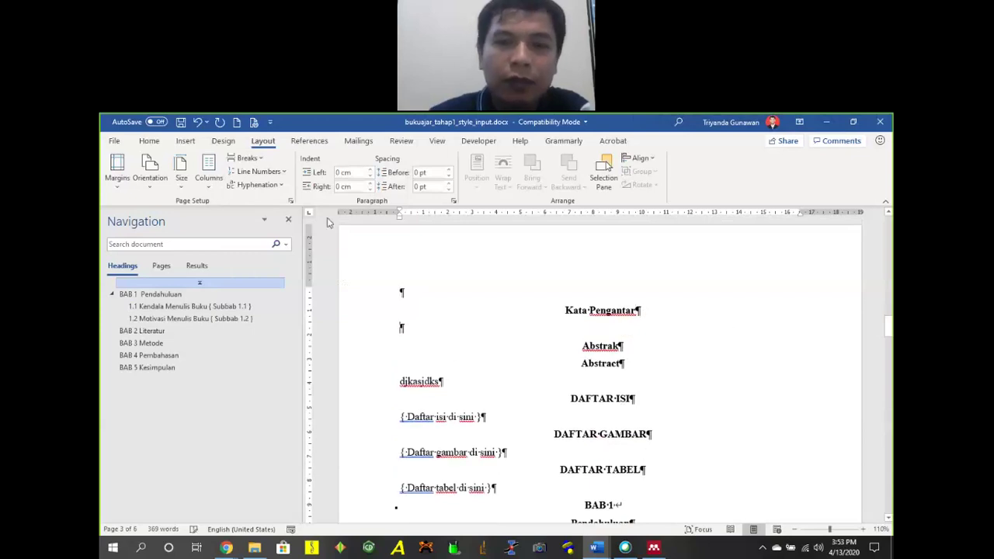
{"action": "left_click", "coordinate": [243, 159]}
{"action": "left_click", "coordinate": [334, 324]}
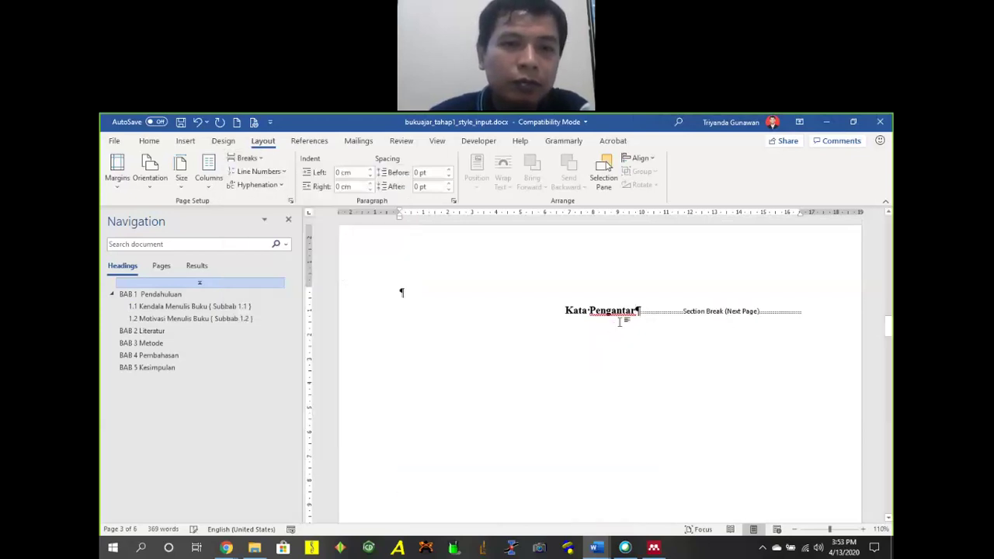
{"action": "left_click", "coordinate": [824, 399]}
{"action": "key", "text": "Return"}
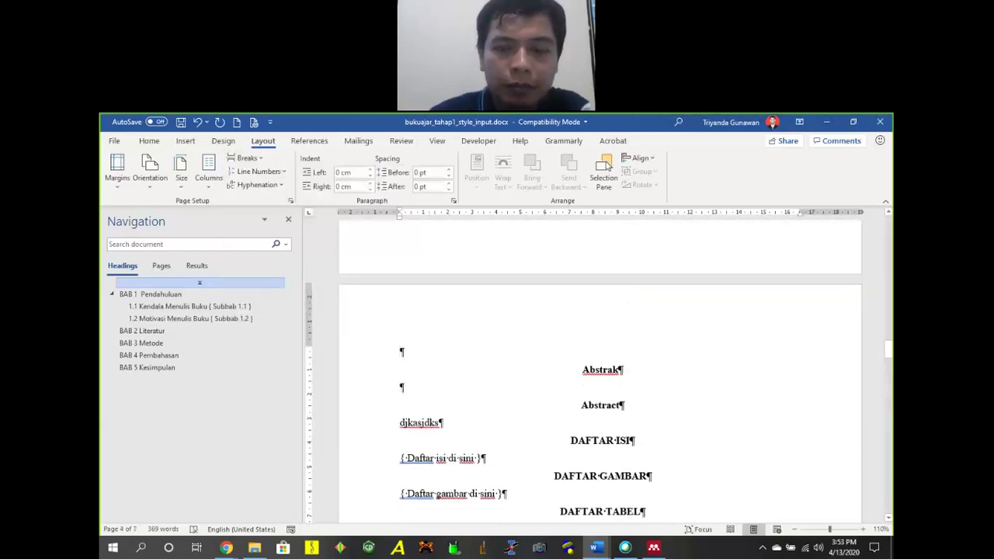
{"action": "left_click", "coordinate": [245, 159]}
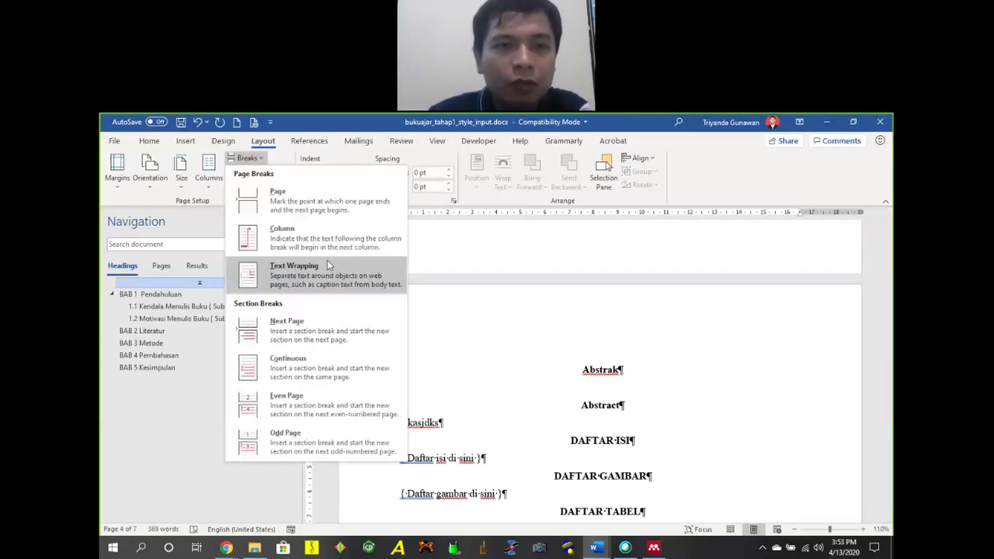
{"action": "left_click", "coordinate": [304, 319]}
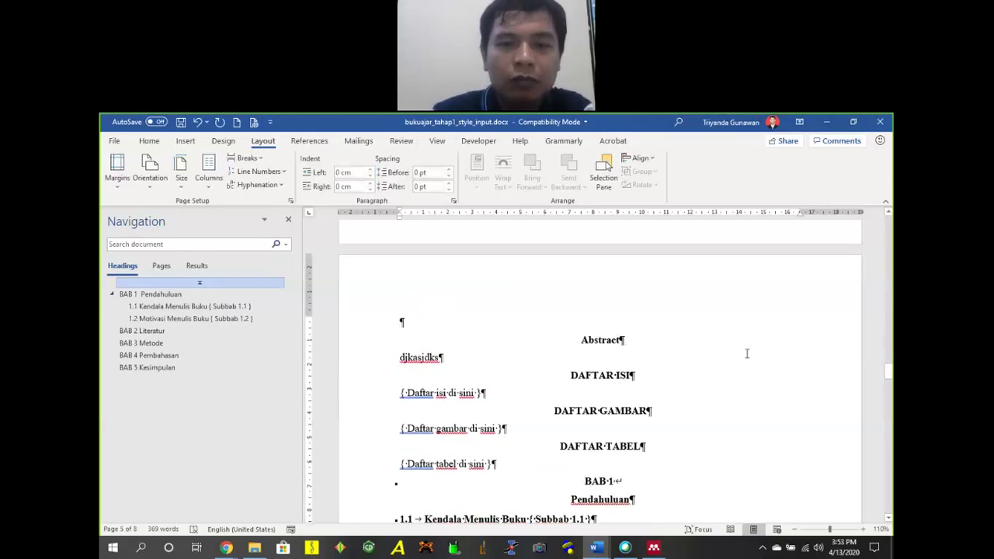
Start DAFTAR ISI and DAFTAR GAMBAR on new pages, removing the empty line above DAFTAR ISI.
{"action": "key", "text": "Return"}
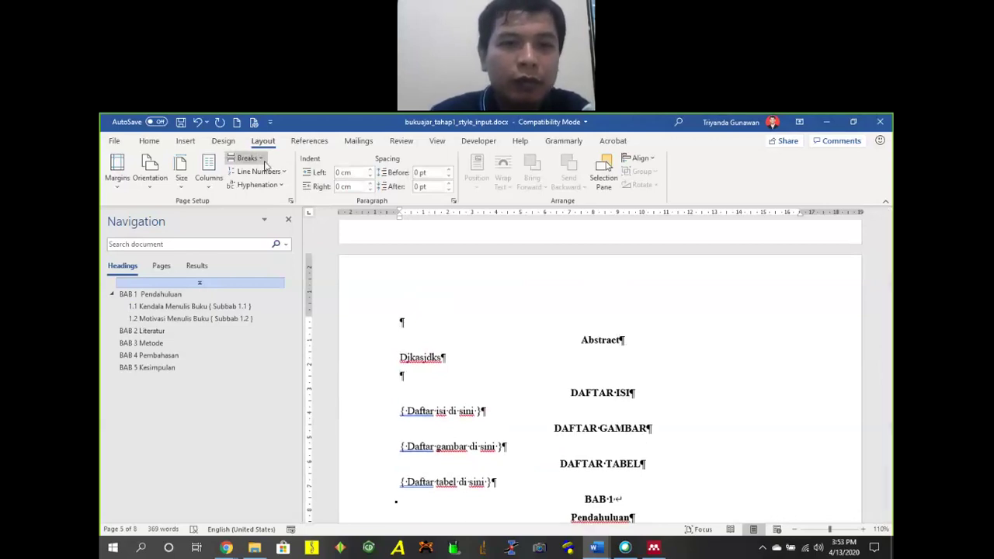
{"action": "left_click", "coordinate": [246, 157]}
{"action": "left_click", "coordinate": [295, 325]}
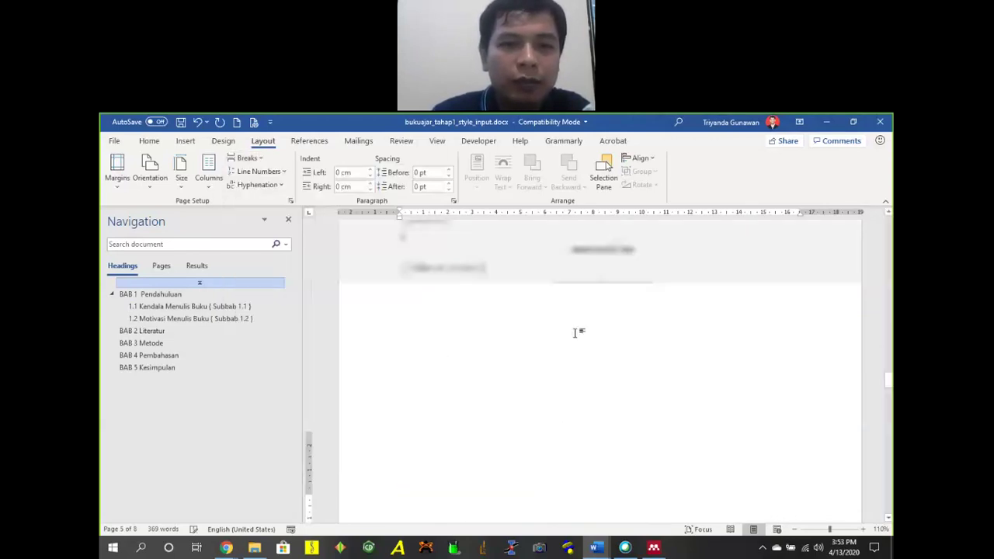
{"action": "scroll", "coordinate": [580, 327], "scroll_direction": "down", "scroll_amount": 3}
{"action": "key", "text": "Delete"}
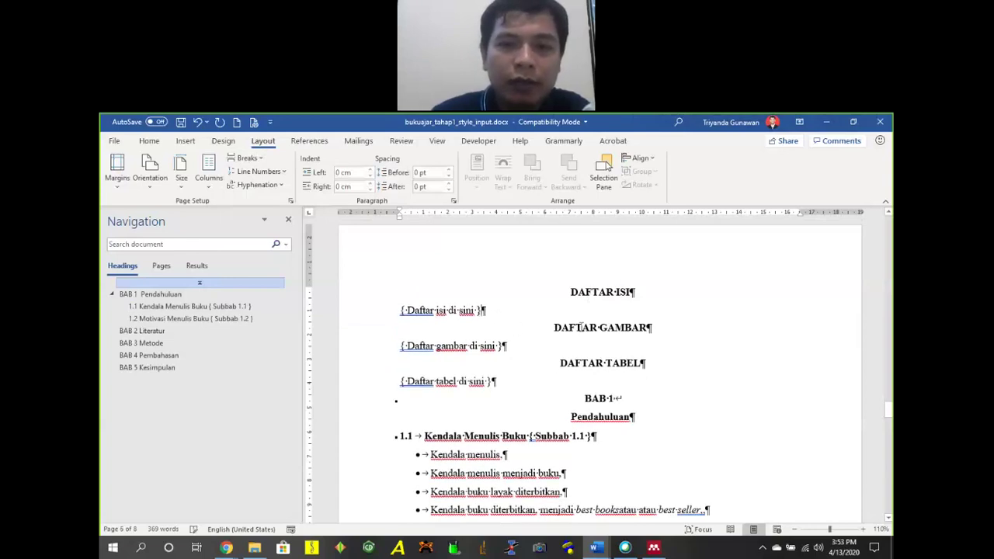
{"action": "key", "text": "Return"}
{"action": "left_click", "coordinate": [250, 158]}
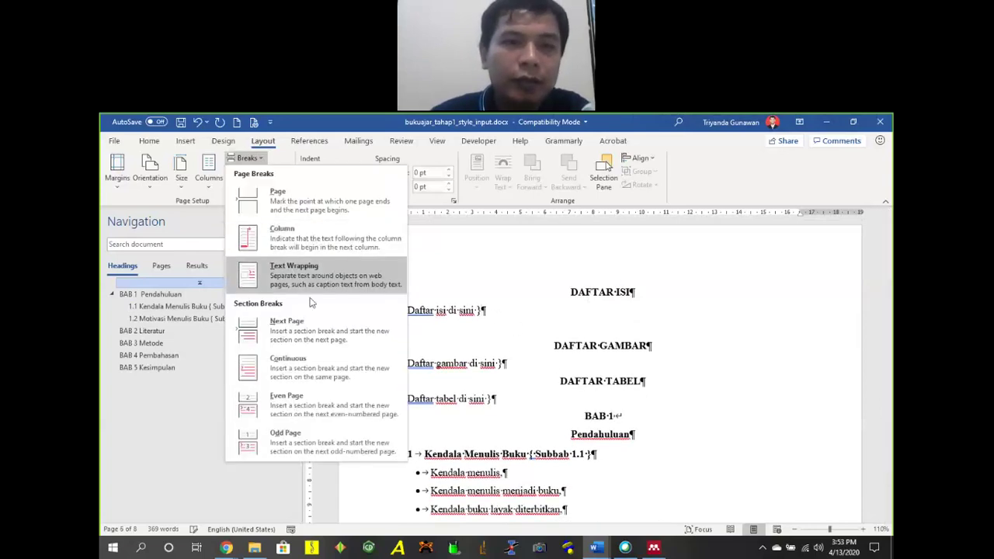
{"action": "left_click", "coordinate": [300, 324]}
Insert Next Page section breaks before DAFTAR TABEL and before BAB 1.
{"action": "scroll", "coordinate": [553, 316], "scroll_direction": "down", "scroll_amount": 1}
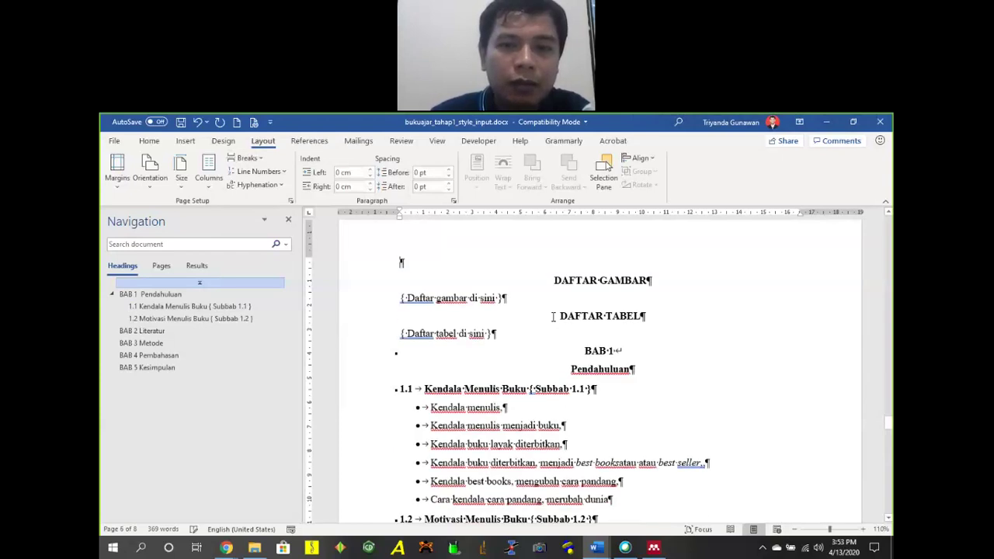
{"action": "scroll", "coordinate": [553, 317], "scroll_direction": "down", "scroll_amount": 1}
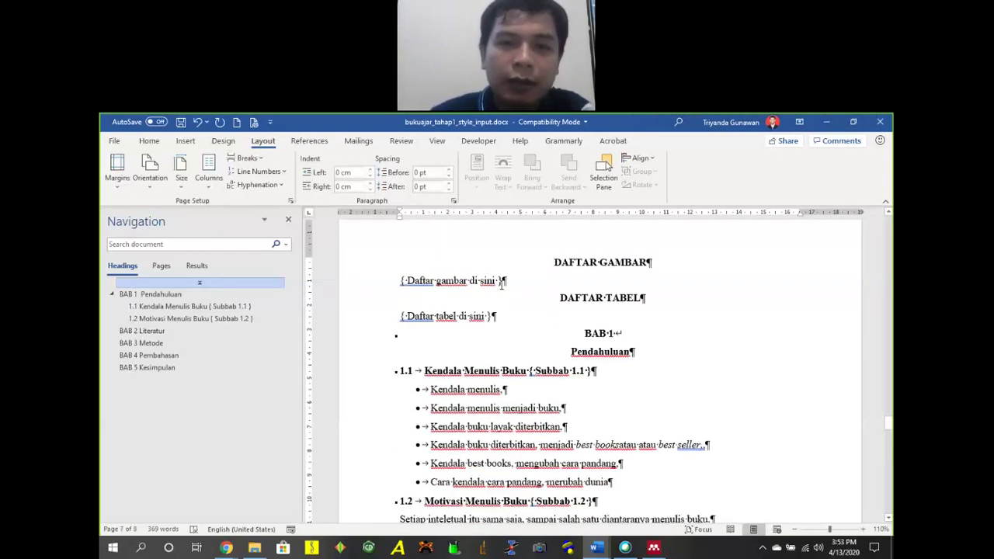
{"action": "key", "text": "Return"}
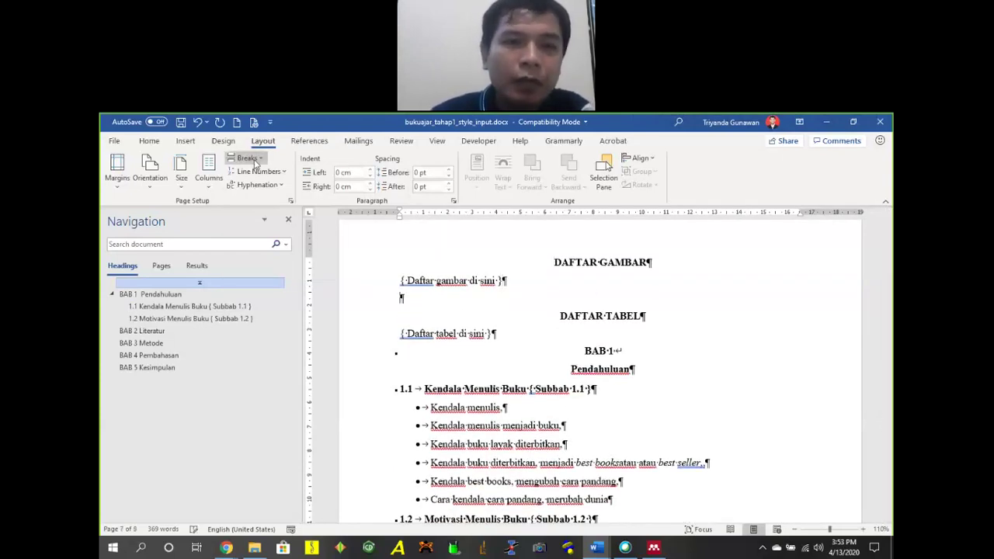
{"action": "left_click", "coordinate": [249, 159]}
{"action": "left_click", "coordinate": [311, 330]}
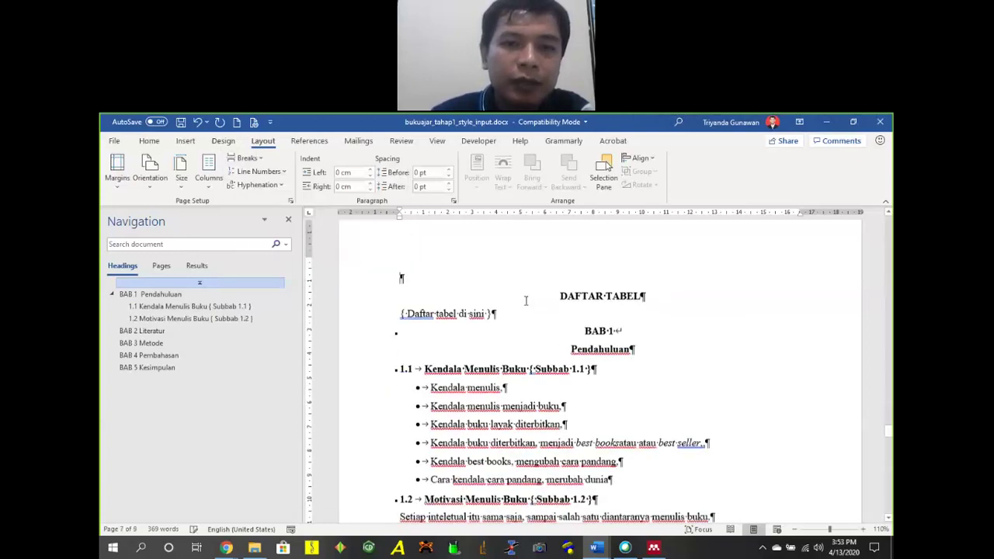
{"action": "scroll", "coordinate": [531, 301], "scroll_direction": "down", "scroll_amount": 1}
{"action": "scroll", "coordinate": [531, 300], "scroll_direction": "down", "scroll_amount": 1}
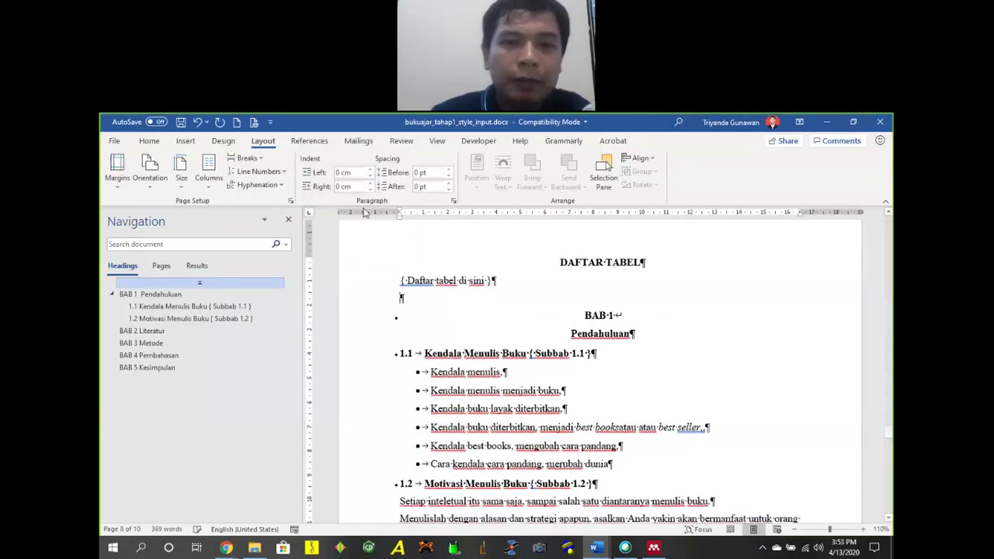
{"action": "left_click", "coordinate": [247, 157]}
{"action": "left_click", "coordinate": [299, 334]}
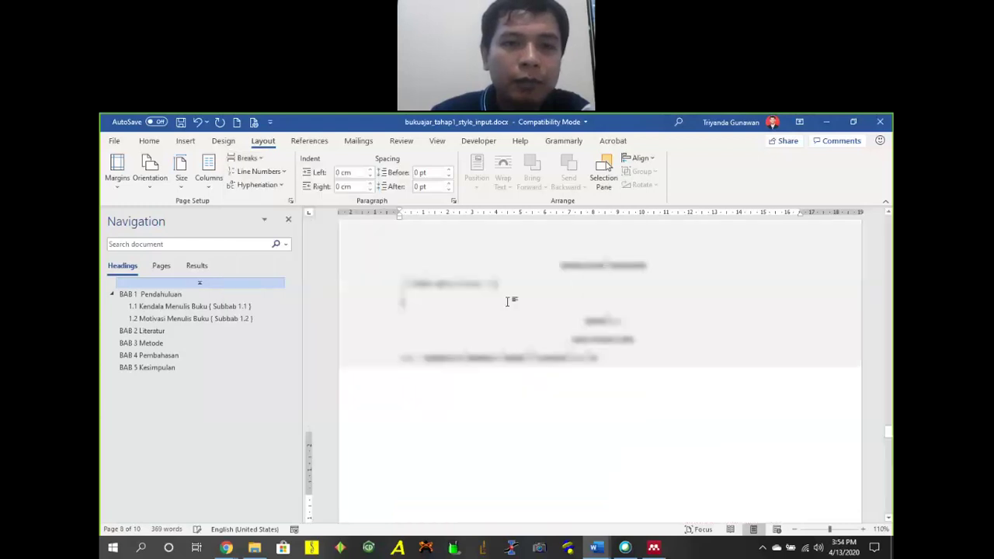
Move the break below the Daftar gambar placeholder and delete the empty line above BAB 1.
{"action": "scroll", "coordinate": [548, 301], "scroll_direction": "up", "scroll_amount": 5}
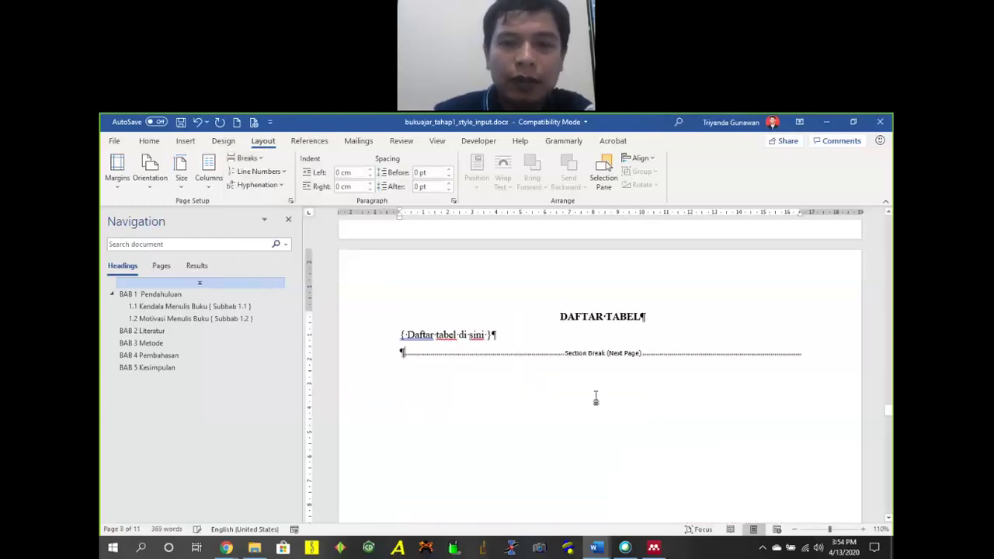
{"action": "scroll", "coordinate": [595, 400], "scroll_direction": "up", "scroll_amount": 10}
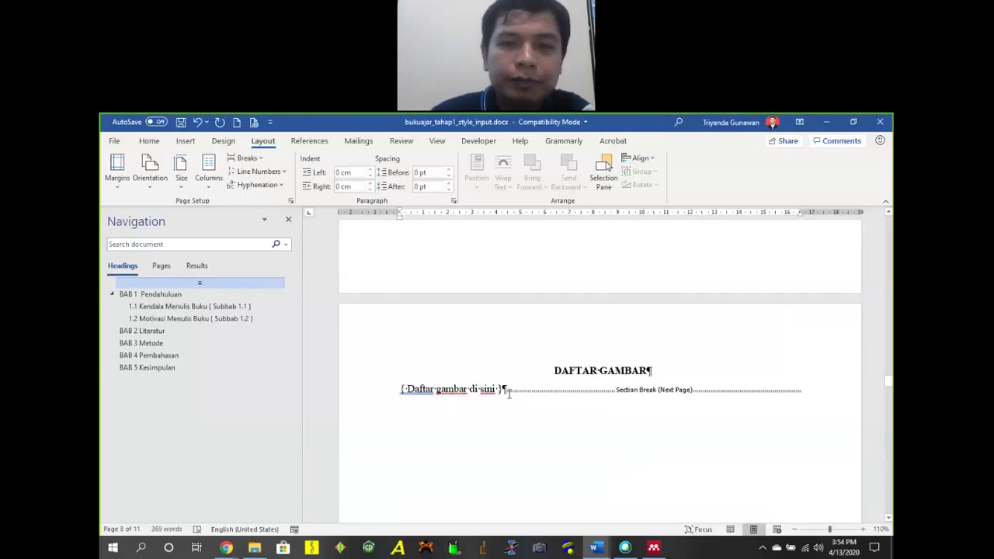
{"action": "key", "text": "Return"}
{"action": "scroll", "coordinate": [613, 435], "scroll_direction": "down", "scroll_amount": 10}
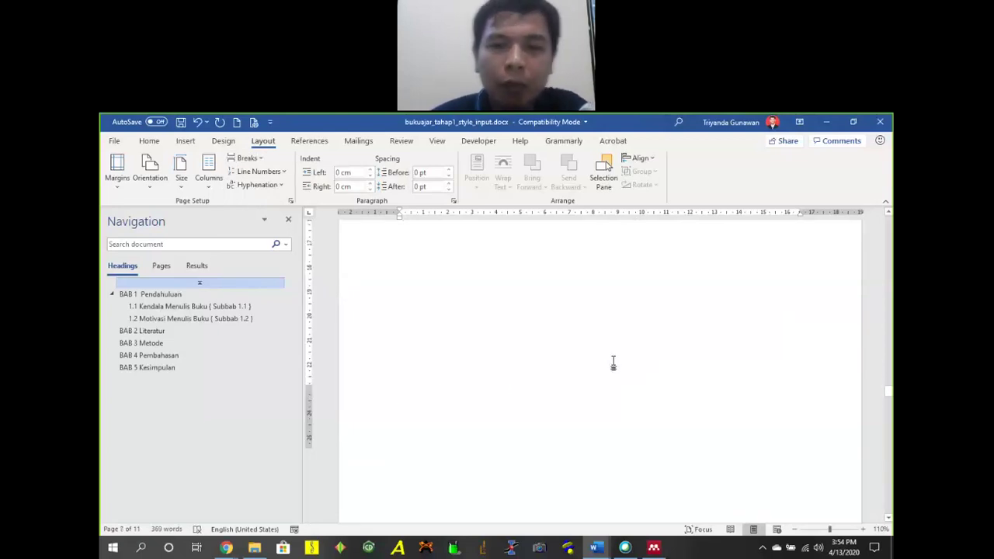
{"action": "scroll", "coordinate": [651, 365], "scroll_direction": "down", "scroll_amount": 10}
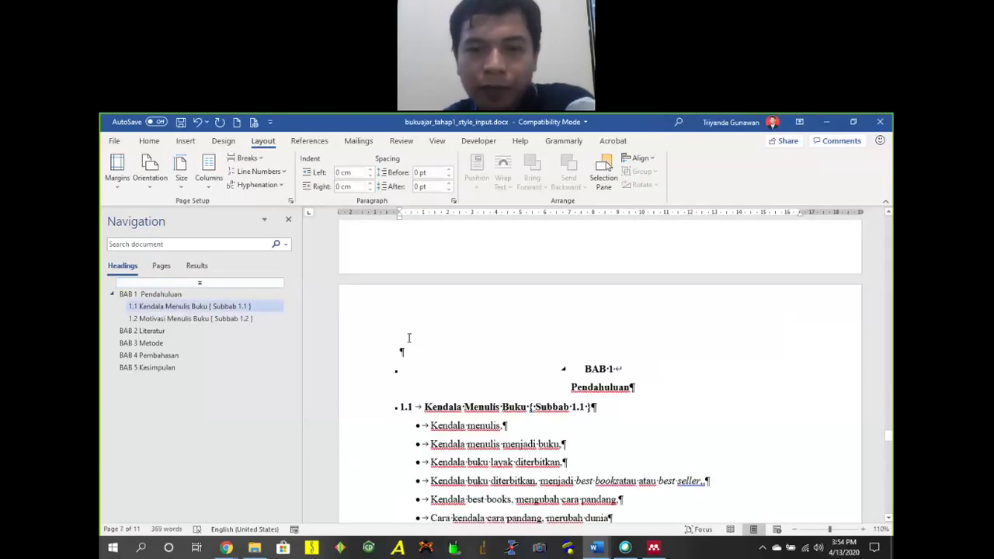
{"action": "left_click", "coordinate": [716, 365]}
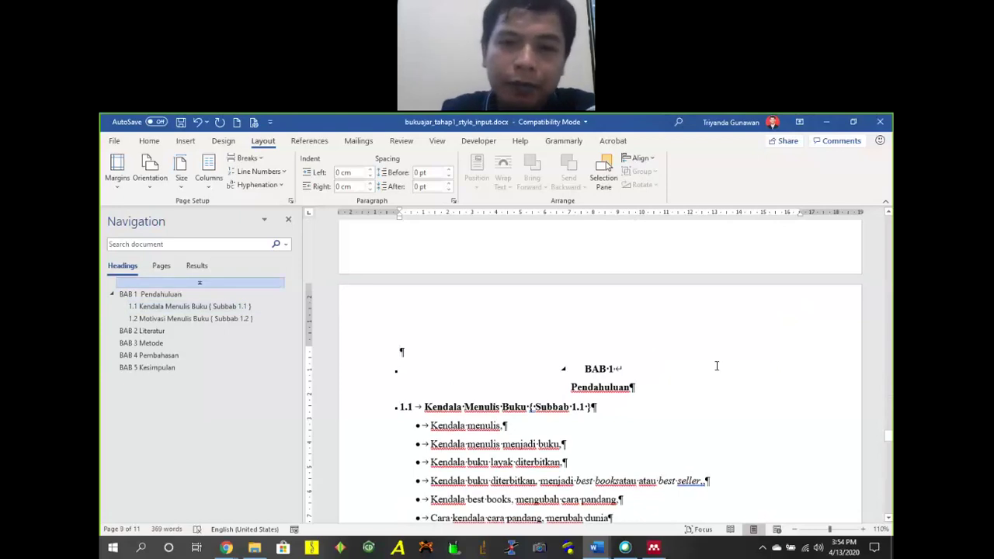
{"action": "key", "text": "Delete"}
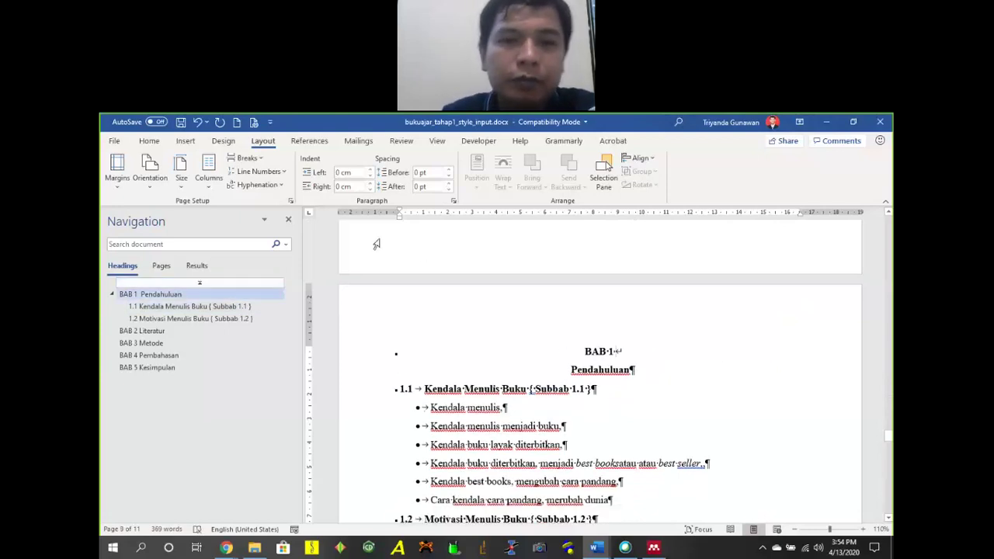
{"action": "left_click", "coordinate": [261, 160]}
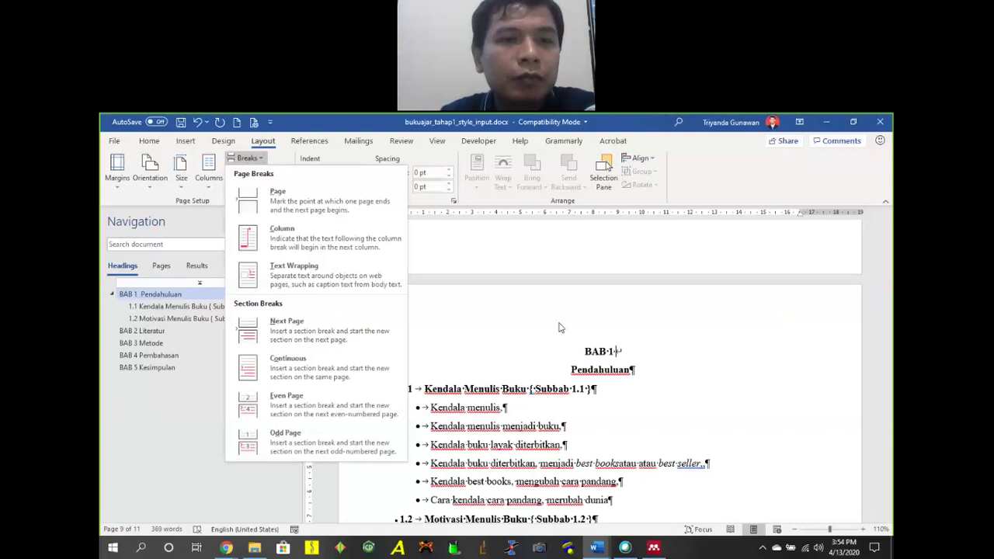
{"action": "left_click", "coordinate": [675, 338]}
{"action": "scroll", "coordinate": [675, 338], "scroll_direction": "up", "scroll_amount": 4}
{"action": "scroll", "coordinate": [722, 342], "scroll_direction": "down", "scroll_amount": 3}
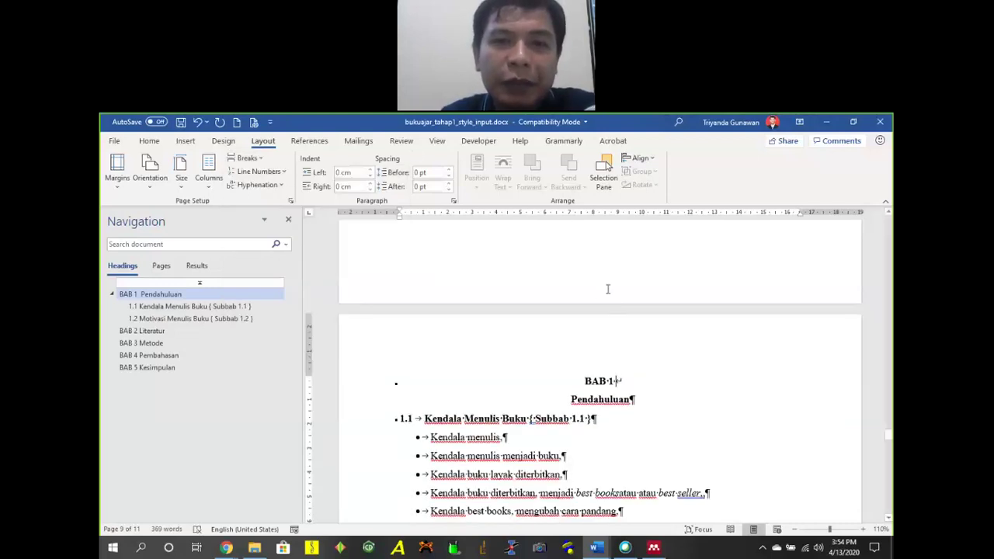
{"action": "scroll", "coordinate": [608, 290], "scroll_direction": "up", "scroll_amount": 1}
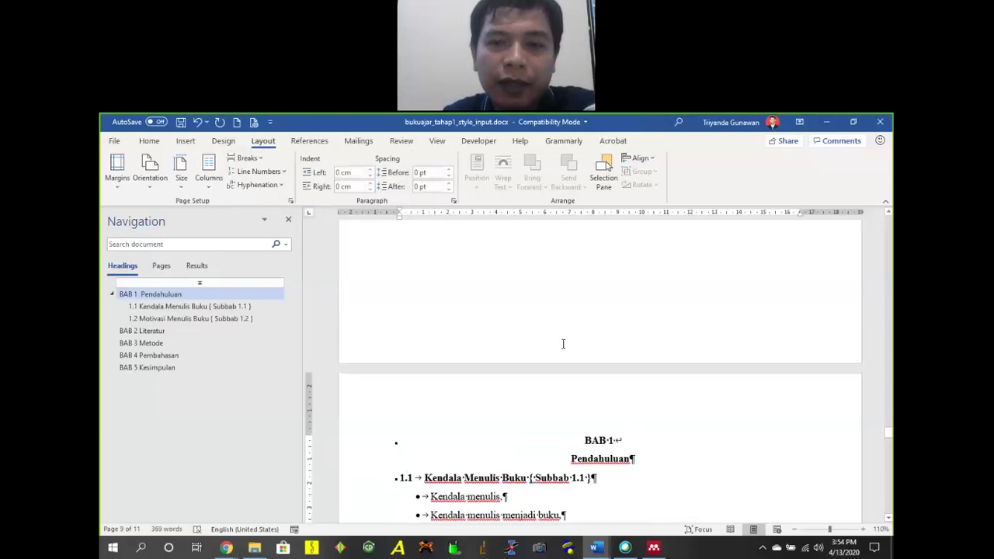
Enter header and footer editing, review the section headers, then close it again.
{"action": "double_click", "coordinate": [744, 417]}
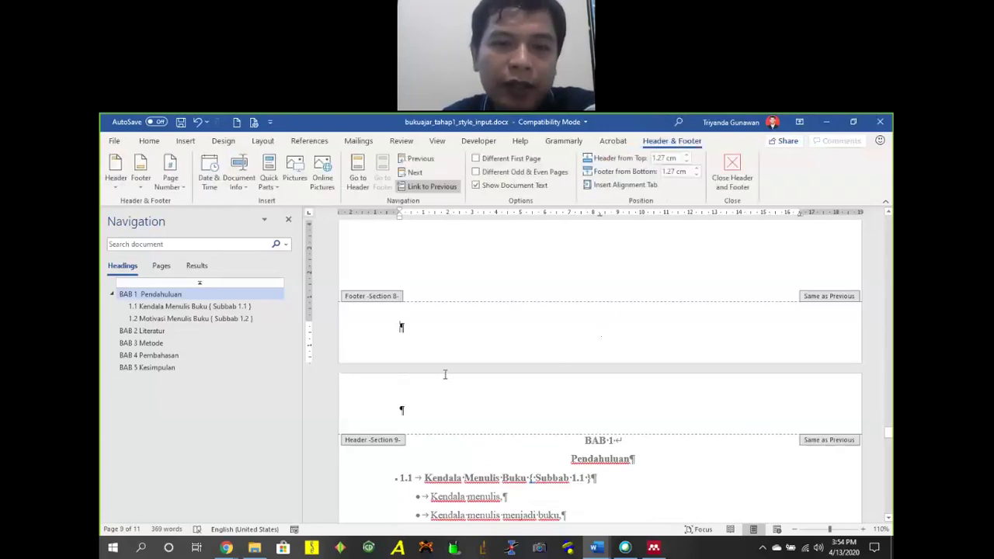
{"action": "scroll", "coordinate": [502, 373], "scroll_direction": "up", "scroll_amount": 20}
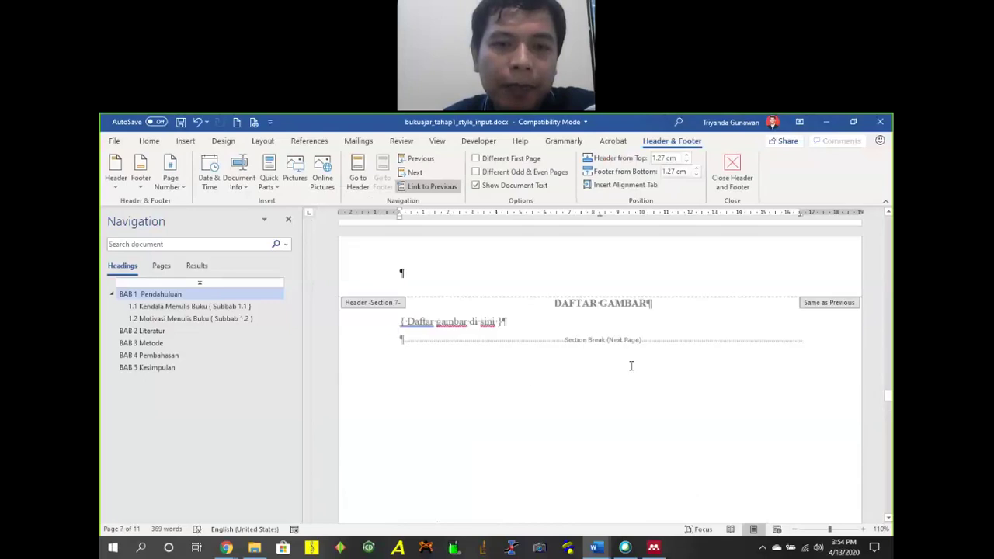
{"action": "scroll", "coordinate": [632, 366], "scroll_direction": "down", "scroll_amount": 10}
{"action": "scroll", "coordinate": [631, 383], "scroll_direction": "down", "scroll_amount": 10}
{"action": "scroll", "coordinate": [635, 352], "scroll_direction": "up", "scroll_amount": 4}
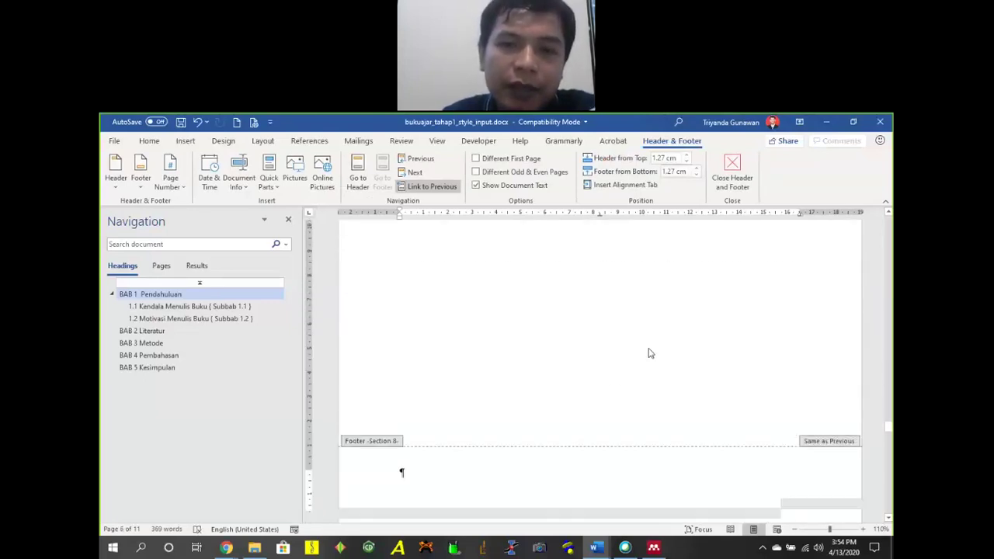
{"action": "scroll", "coordinate": [694, 357], "scroll_direction": "up", "scroll_amount": 8}
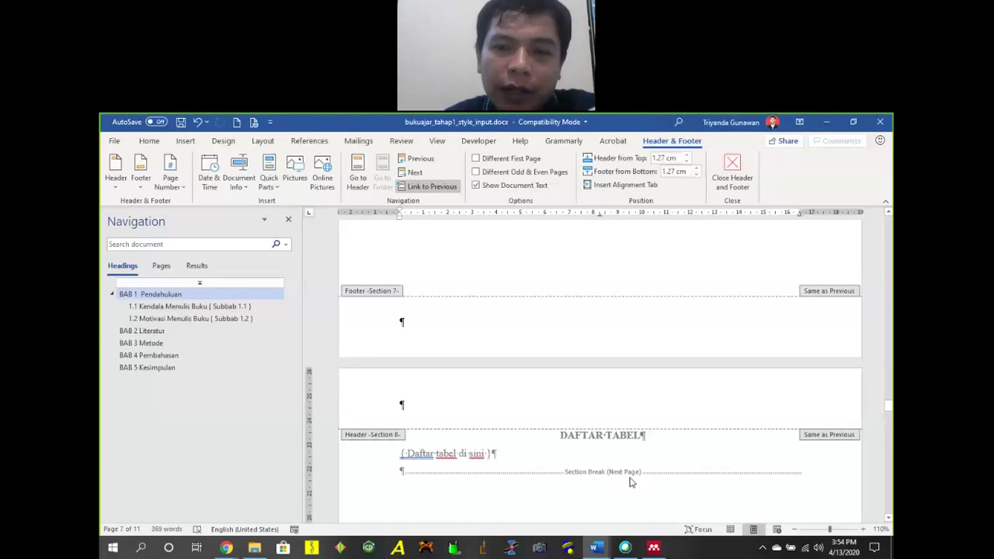
{"action": "left_click", "coordinate": [263, 140]}
{"action": "left_click", "coordinate": [223, 140]}
{"action": "left_click", "coordinate": [263, 140]}
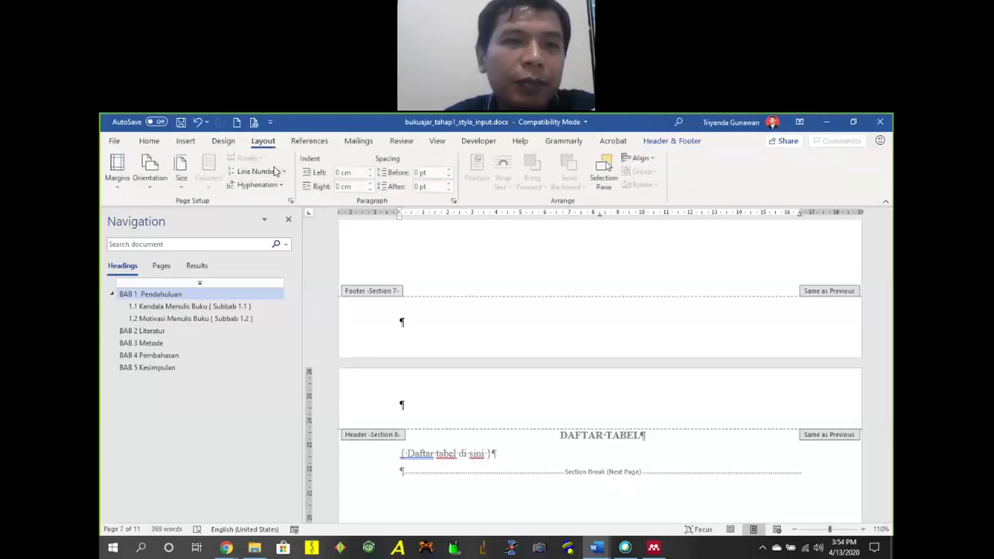
{"action": "double_click", "coordinate": [719, 283]}
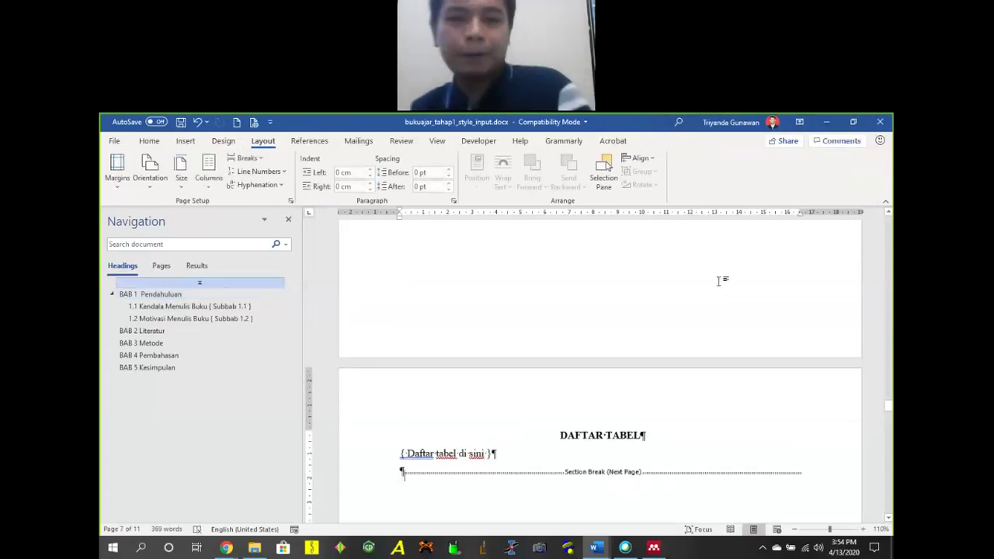
Remove the empty line before the Daftar Tabel section break, undoing the accidental break deletion.
{"action": "scroll", "coordinate": [543, 366], "scroll_direction": "down", "scroll_amount": 20}
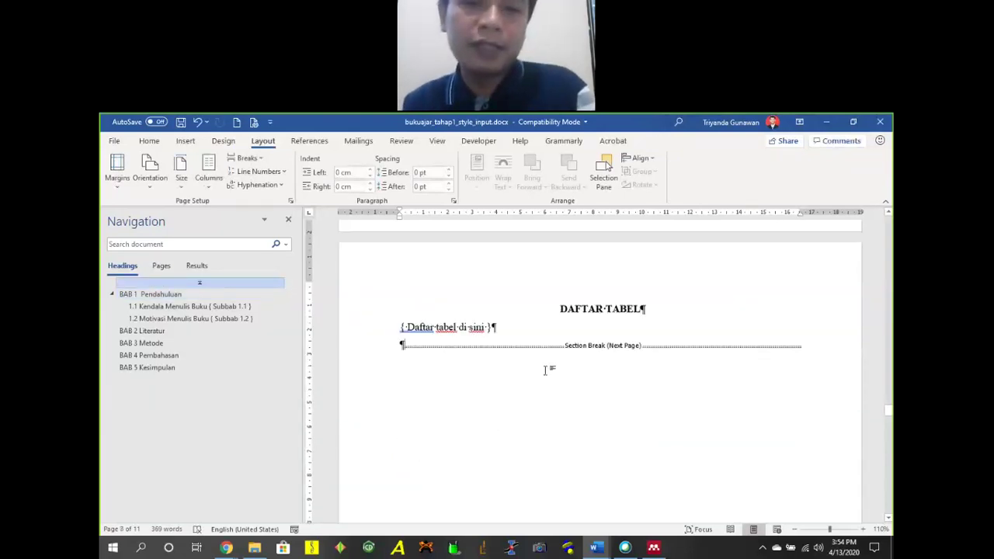
{"action": "scroll", "coordinate": [648, 345], "scroll_direction": "down", "scroll_amount": 3}
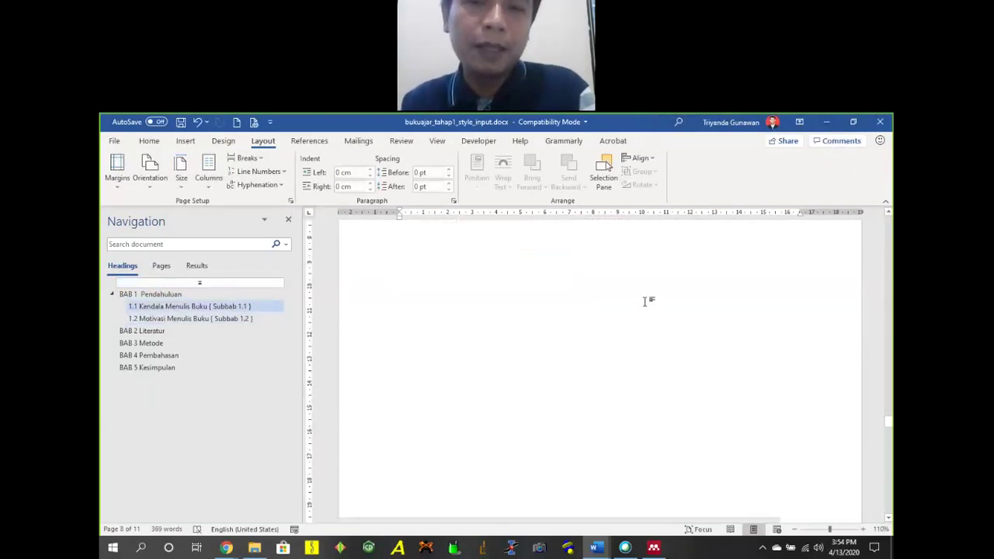
{"action": "scroll", "coordinate": [653, 335], "scroll_direction": "down", "scroll_amount": 1}
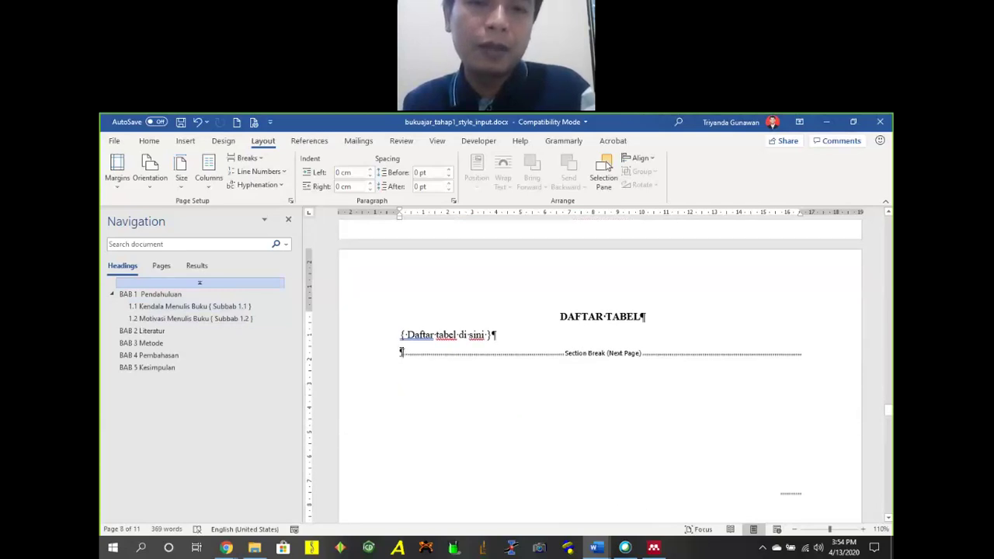
{"action": "key", "text": "BackSpace"}
{"action": "key", "text": "Delete"}
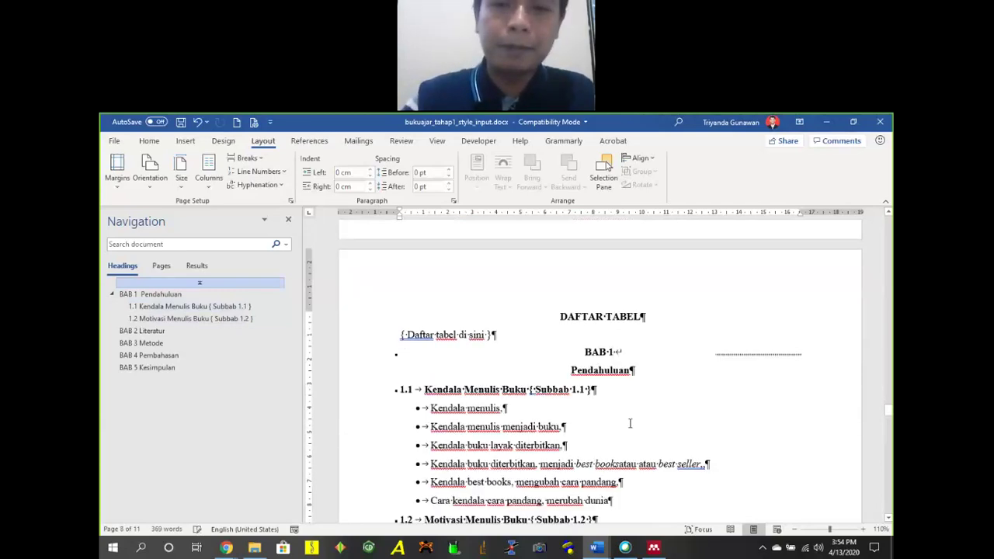
{"action": "scroll", "coordinate": [634, 411], "scroll_direction": "up", "scroll_amount": 6}
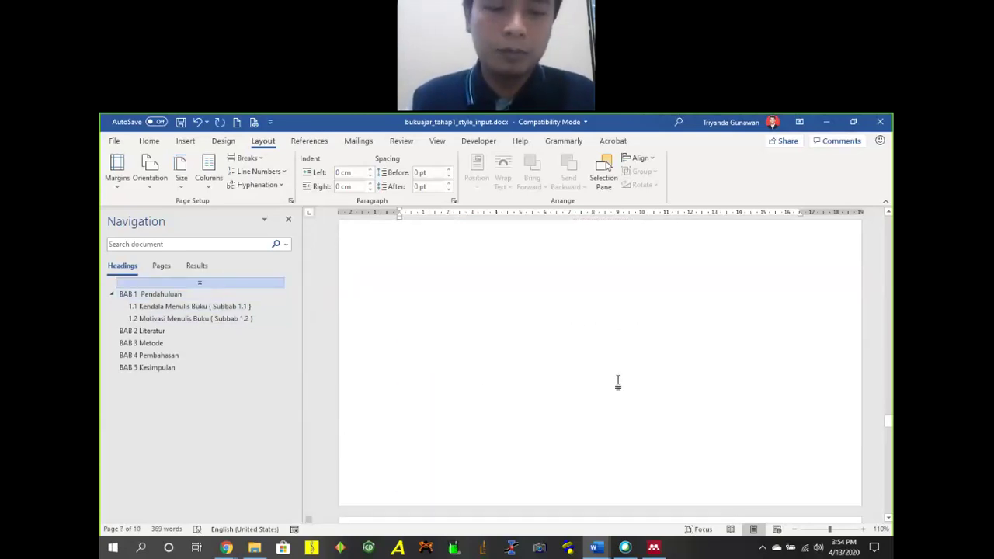
{"action": "scroll", "coordinate": [618, 380], "scroll_direction": "down", "scroll_amount": 3}
{"action": "key", "text": "ctrl+z"}
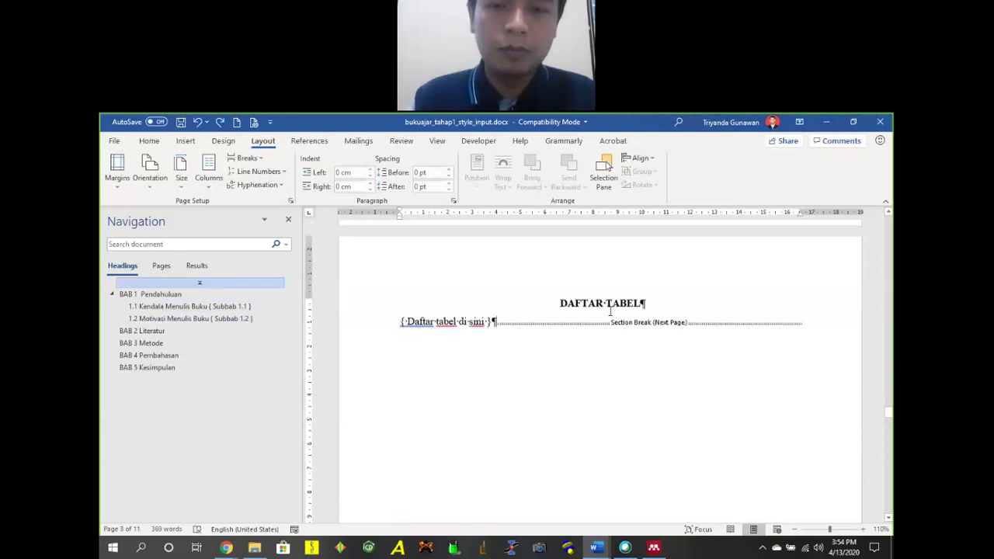
{"action": "scroll", "coordinate": [619, 314], "scroll_direction": "down", "scroll_amount": 4}
{"action": "scroll", "coordinate": [626, 313], "scroll_direction": "down", "scroll_amount": 5}
{"action": "scroll", "coordinate": [698, 330], "scroll_direction": "up", "scroll_amount": 8}
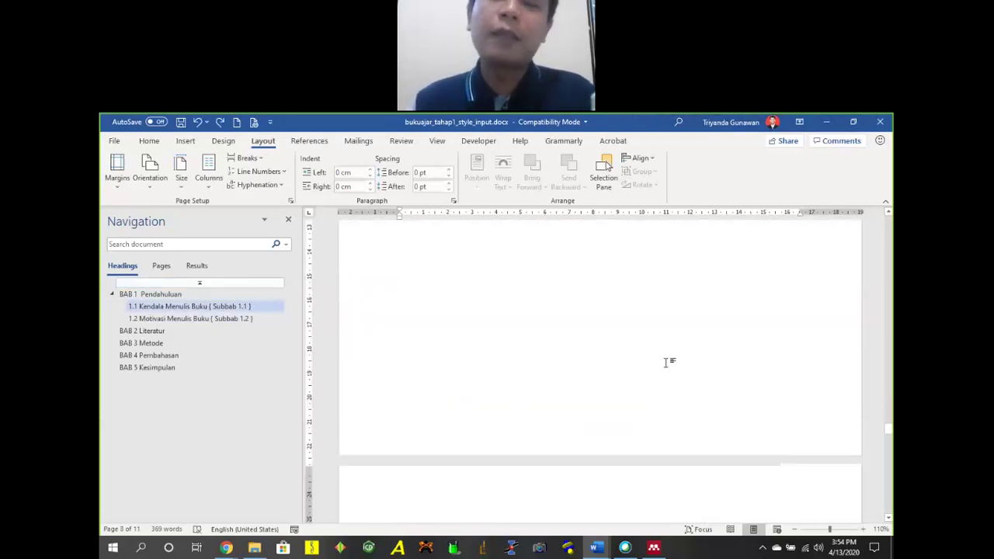
{"action": "scroll", "coordinate": [698, 361], "scroll_direction": "down", "scroll_amount": 7}
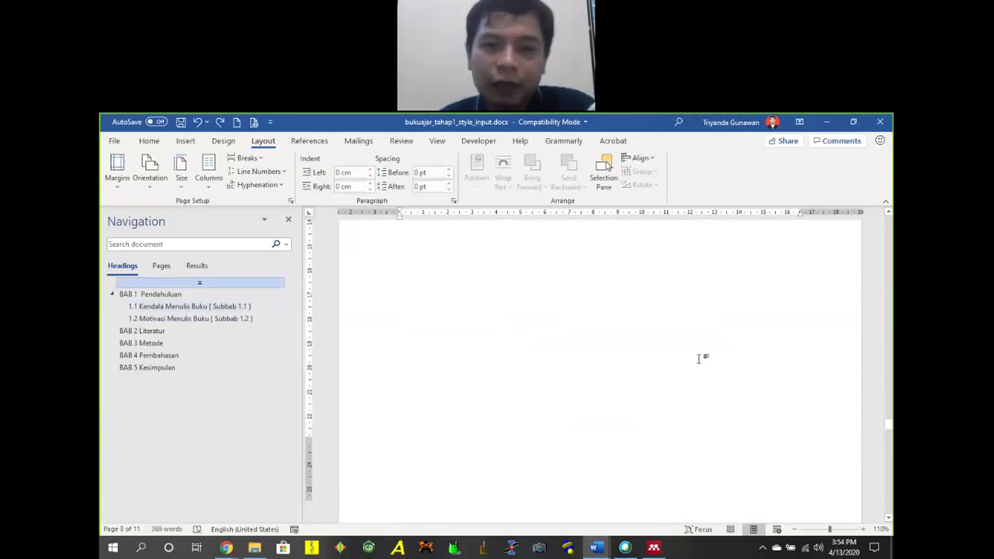
Insert a centred Plain Number 2 page number, showing 8, in the Daftar Tabel footer.
{"action": "double_click", "coordinate": [471, 341]}
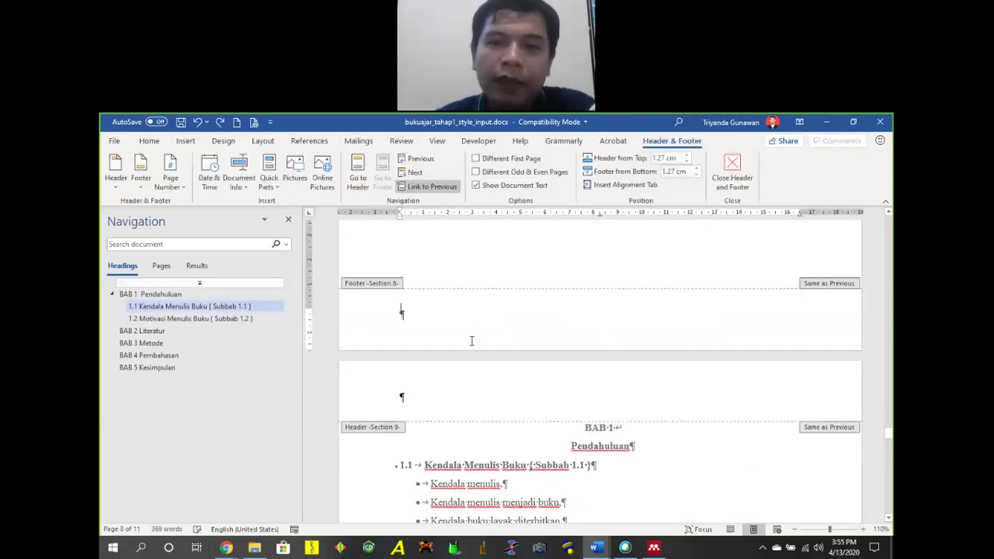
{"action": "left_click", "coordinate": [170, 185]}
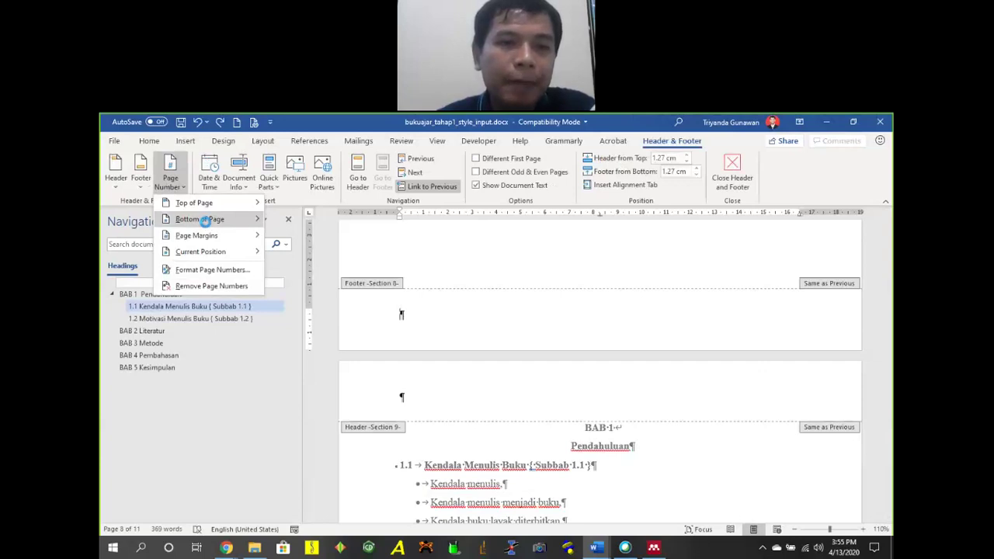
{"action": "mouse_move", "coordinate": [208, 221]}
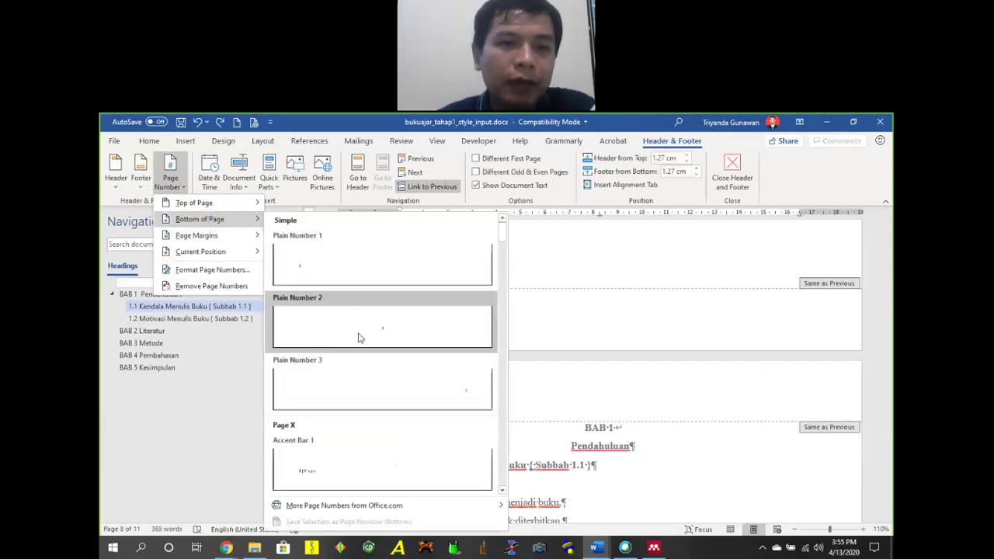
{"action": "left_click", "coordinate": [386, 329]}
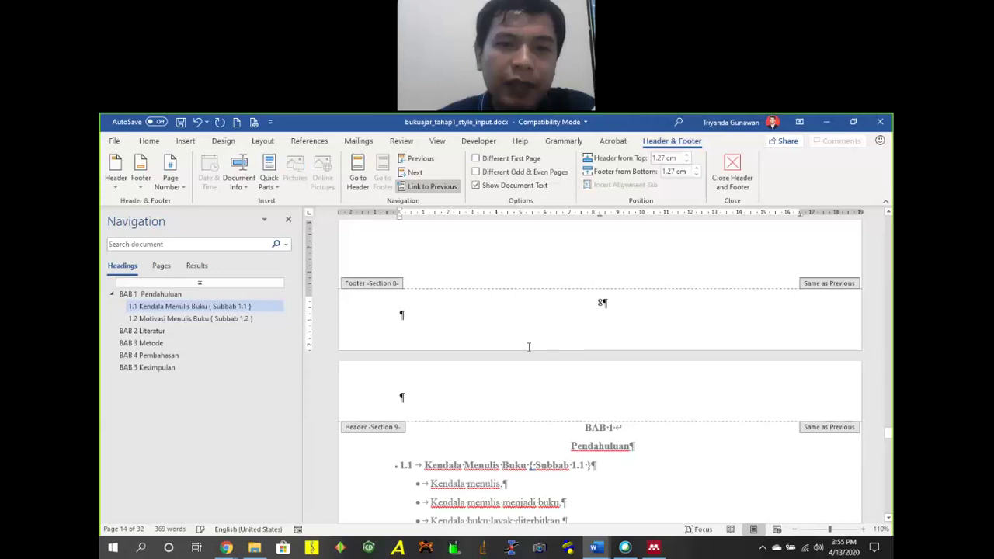
{"action": "left_click", "coordinate": [651, 330]}
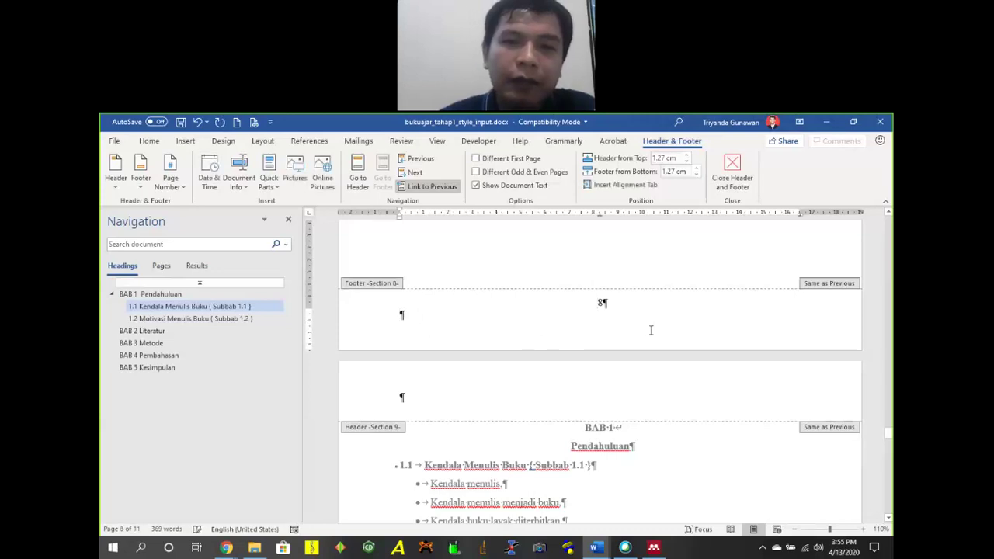
Format the Section 8 footer page number as lowercase roman numerals (i, ii, iii), continuing numbering.
{"action": "key", "text": "BackSpace"}
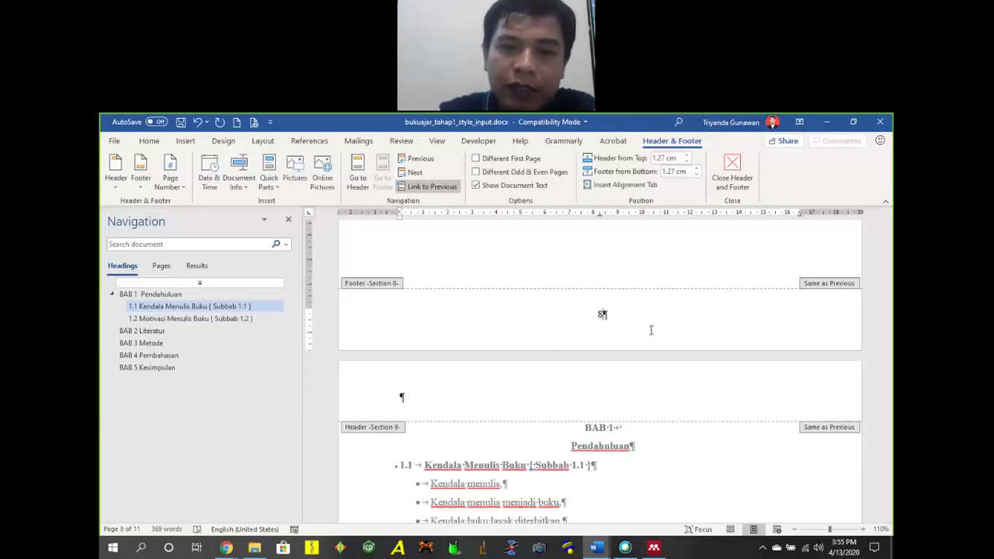
{"action": "left_click_drag", "start_coordinate": [606, 315], "coordinate": [593, 316]}
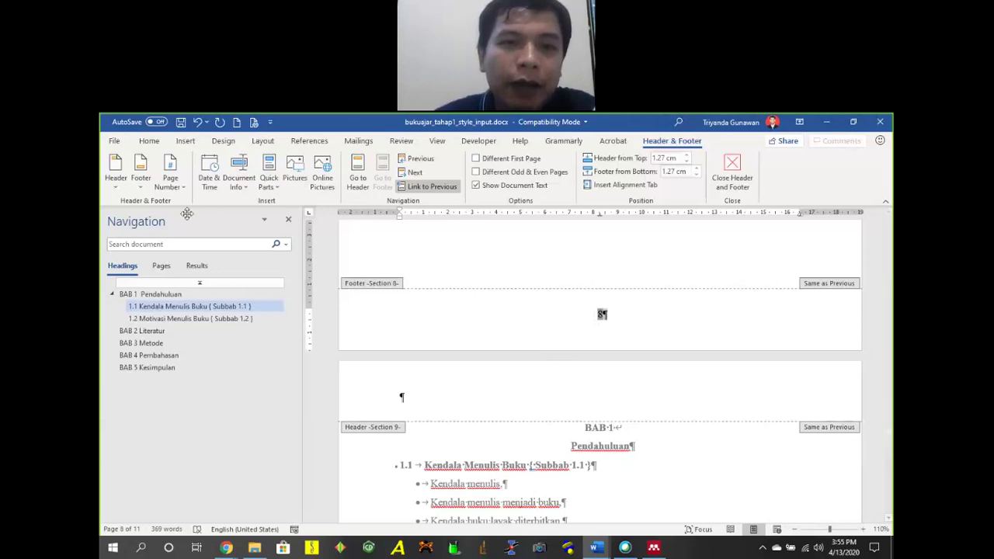
{"action": "left_click", "coordinate": [170, 174]}
{"action": "left_click", "coordinate": [210, 273]}
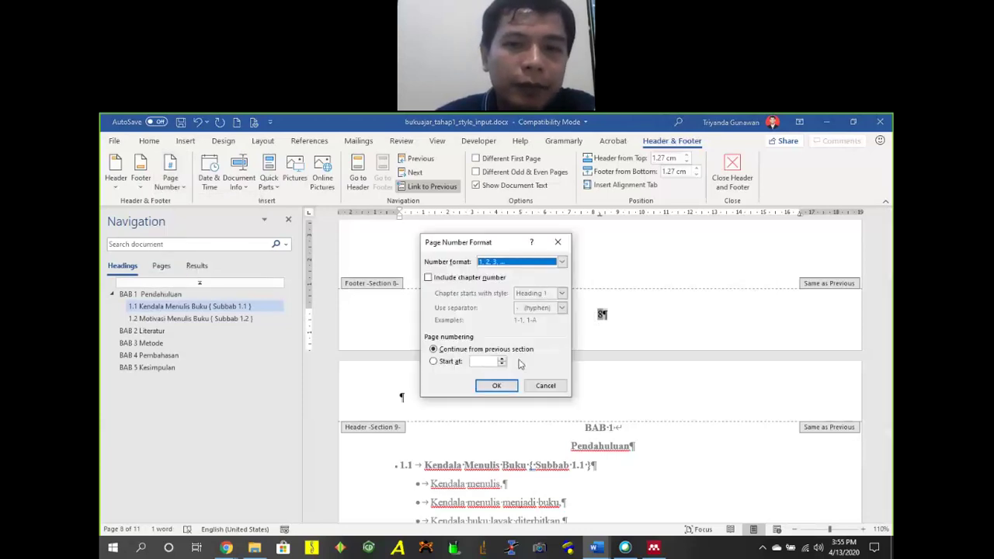
{"action": "left_click", "coordinate": [452, 362]}
{"action": "left_click", "coordinate": [447, 350]}
{"action": "left_click", "coordinate": [561, 262]}
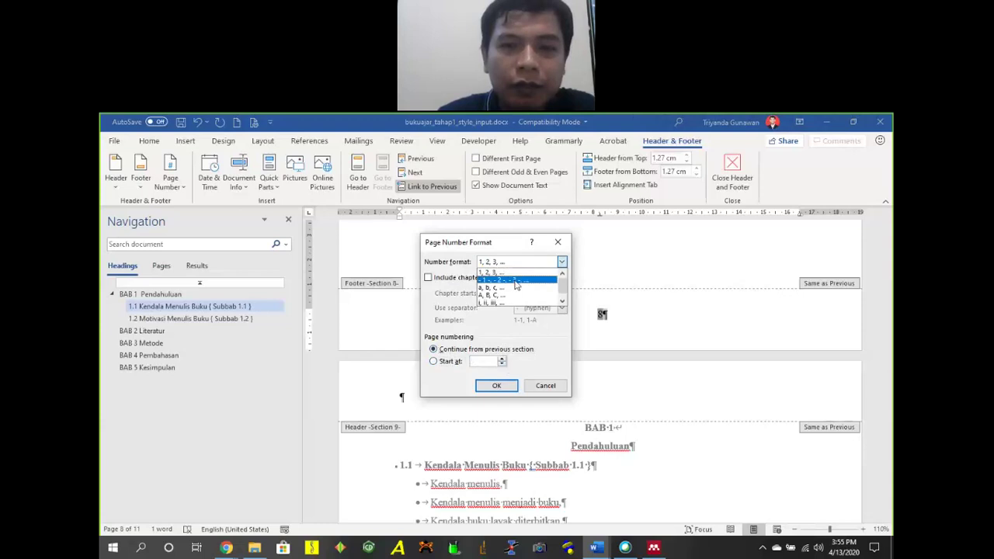
{"action": "left_click", "coordinate": [501, 302]}
{"action": "left_click", "coordinate": [496, 385]}
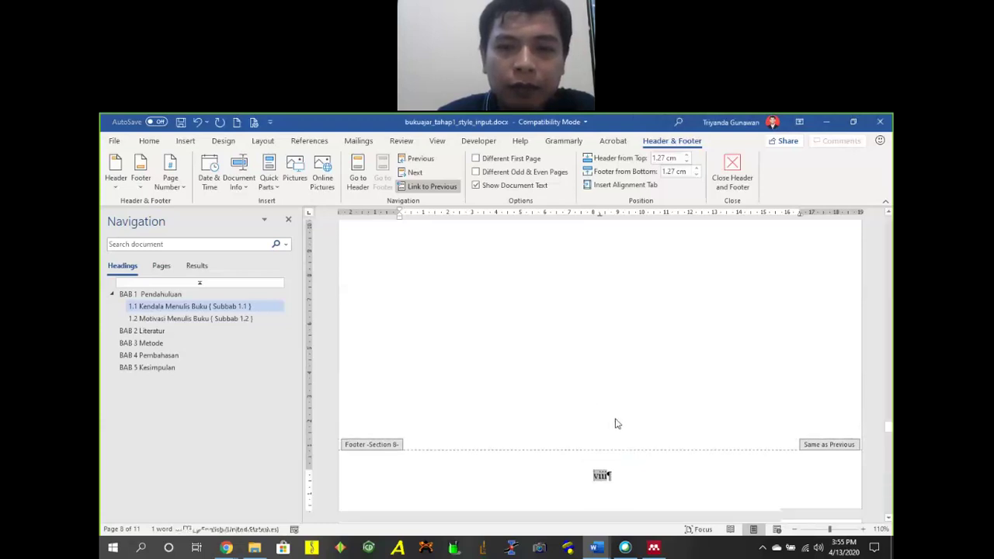
{"action": "scroll", "coordinate": [615, 424], "scroll_direction": "down", "scroll_amount": 10}
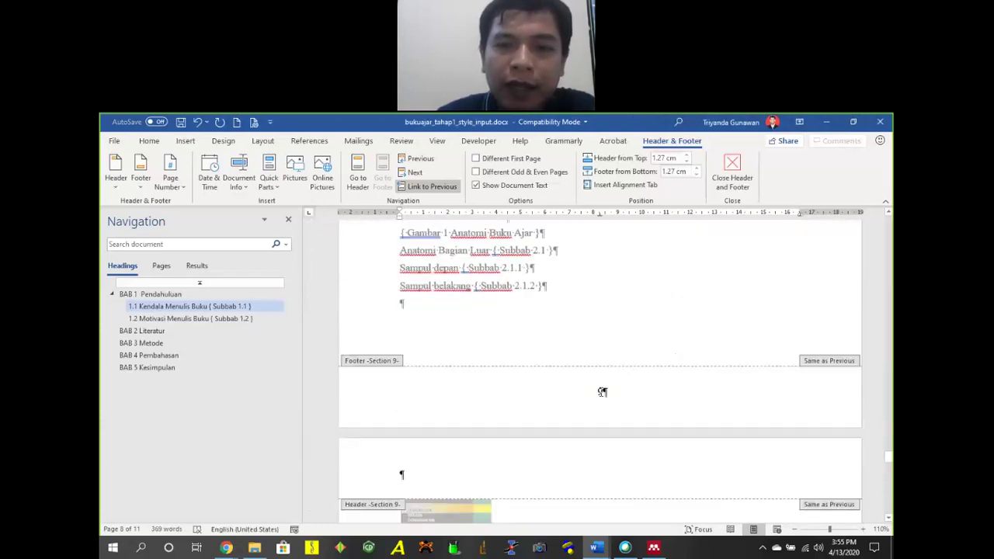
Restart Section 9's page numbering at 1.
{"action": "left_click", "coordinate": [602, 392]}
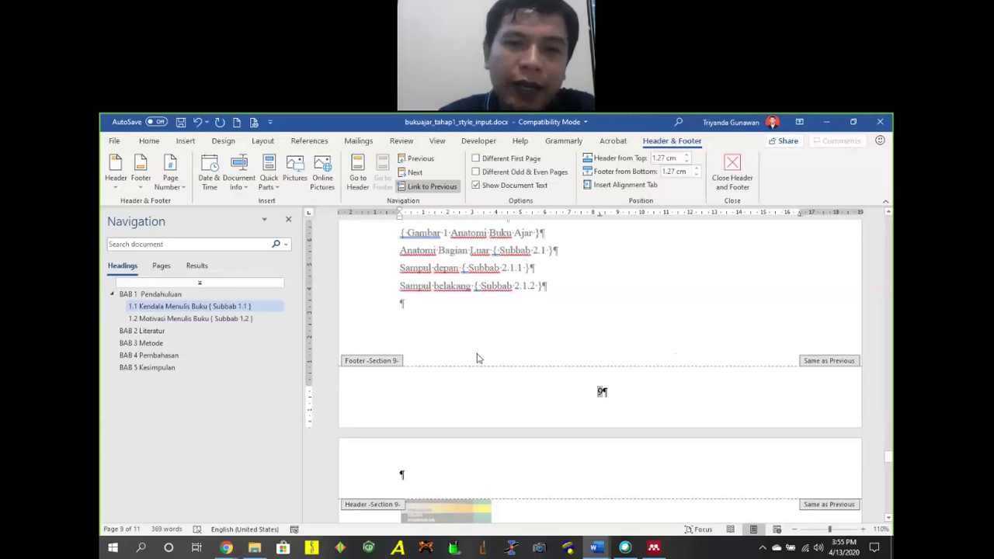
{"action": "left_click", "coordinate": [170, 175]}
{"action": "left_click", "coordinate": [217, 273]}
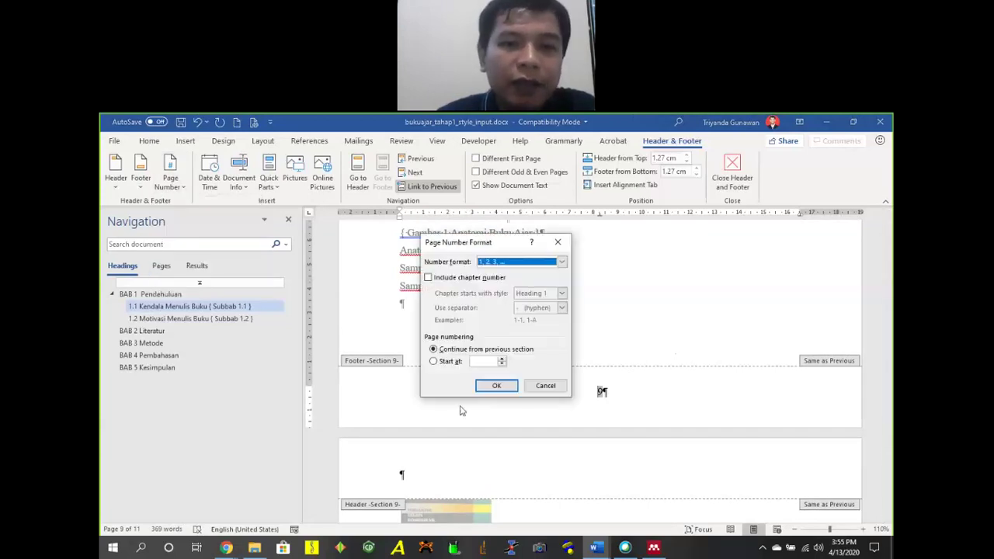
{"action": "left_click", "coordinate": [442, 365]}
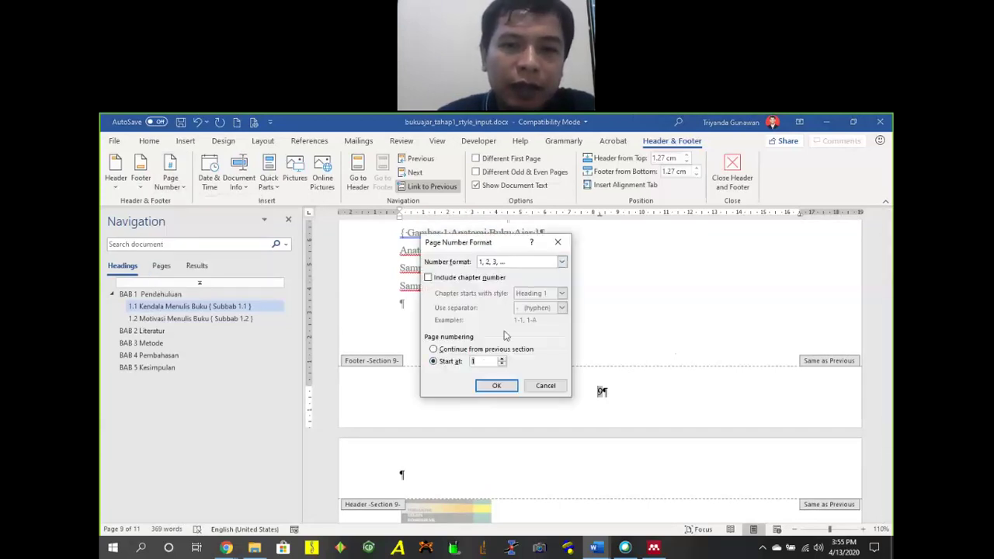
{"action": "left_click", "coordinate": [497, 386]}
Check the footers across pages, then close header and footer editing back at DAFTAR TABEL.
{"action": "scroll", "coordinate": [690, 350], "scroll_direction": "up", "scroll_amount": 14}
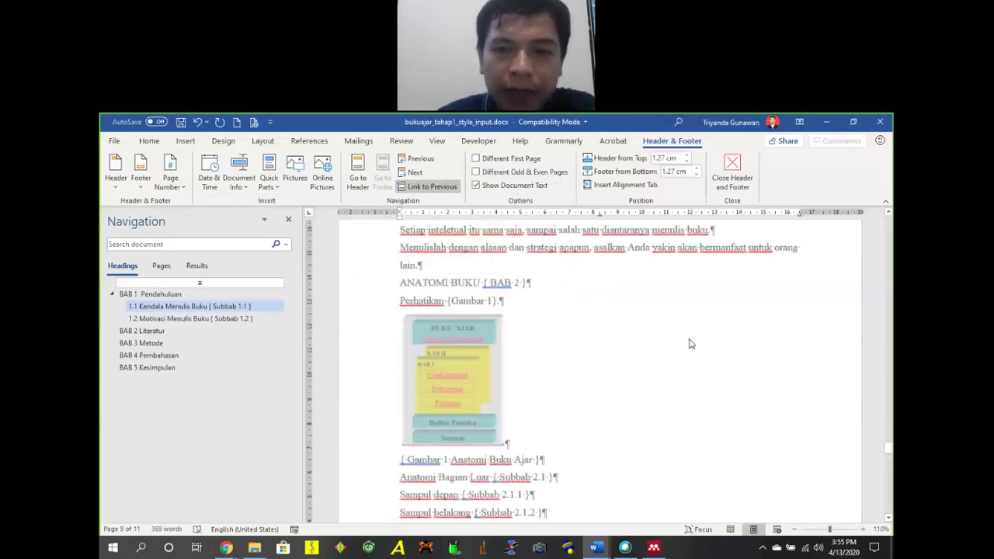
{"action": "scroll", "coordinate": [614, 423], "scroll_direction": "down", "scroll_amount": 10}
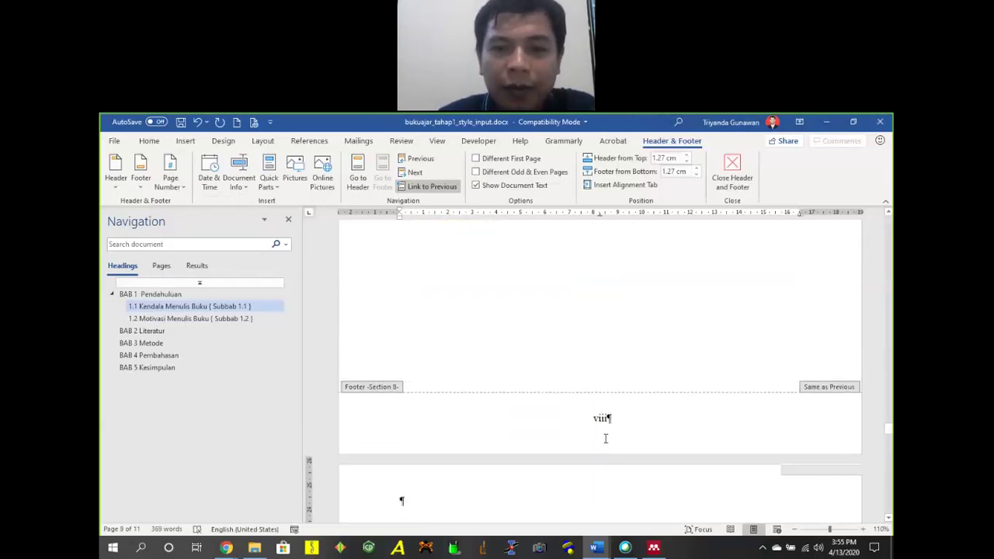
{"action": "scroll", "coordinate": [656, 406], "scroll_direction": "down", "scroll_amount": 5}
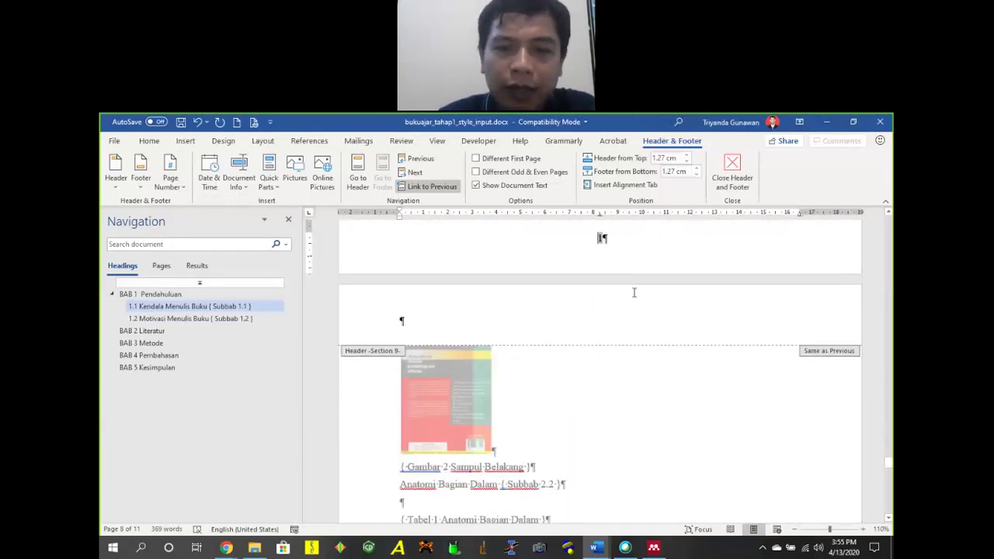
{"action": "scroll", "coordinate": [683, 313], "scroll_direction": "up", "scroll_amount": 6}
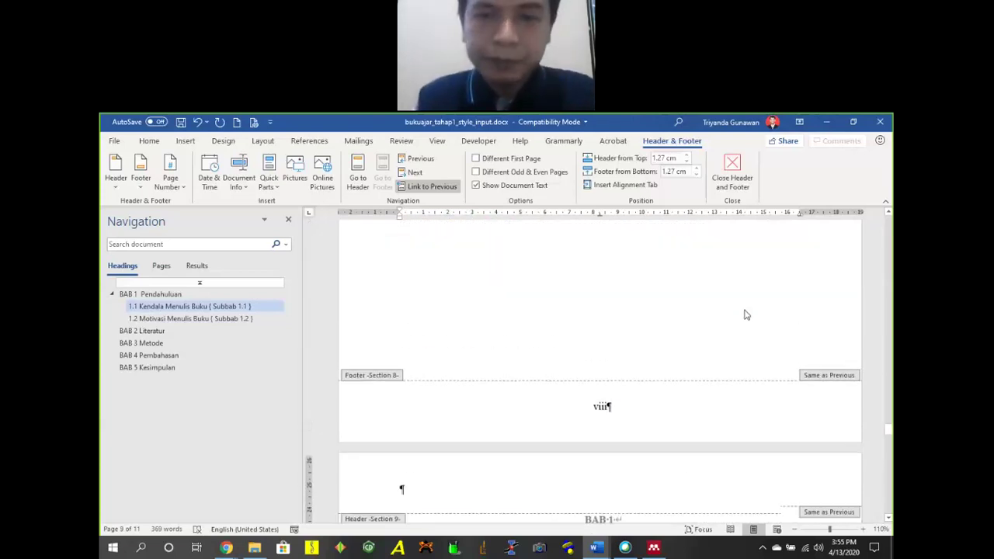
{"action": "double_click", "coordinate": [590, 311]}
{"action": "scroll", "coordinate": [587, 312], "scroll_direction": "down", "scroll_amount": 5}
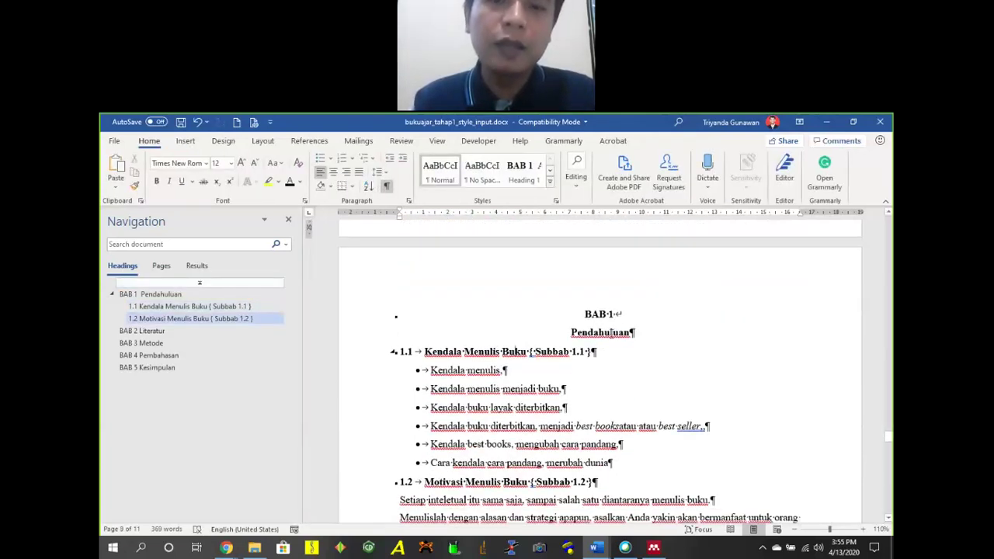
{"action": "scroll", "coordinate": [621, 310], "scroll_direction": "up", "scroll_amount": 5}
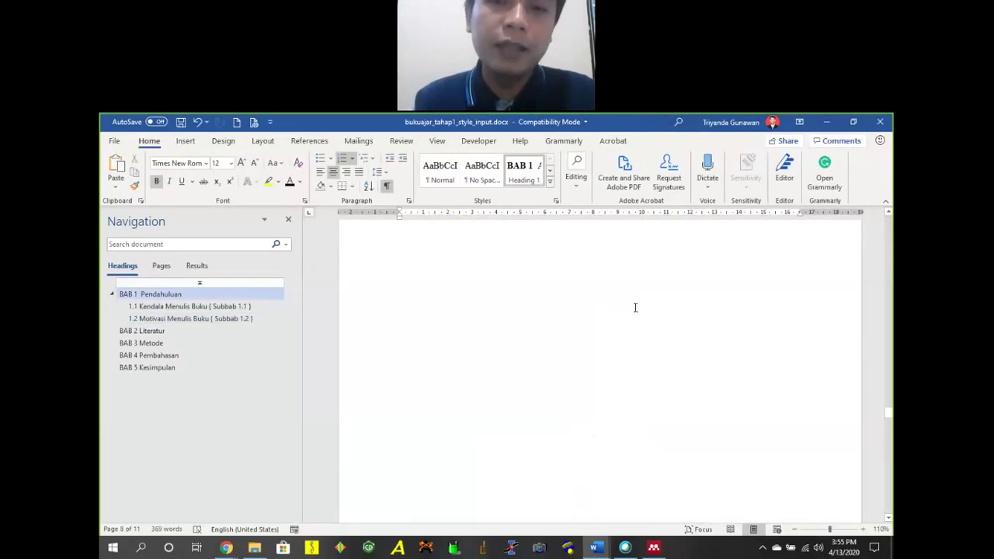
{"action": "scroll", "coordinate": [635, 308], "scroll_direction": "up", "scroll_amount": 5}
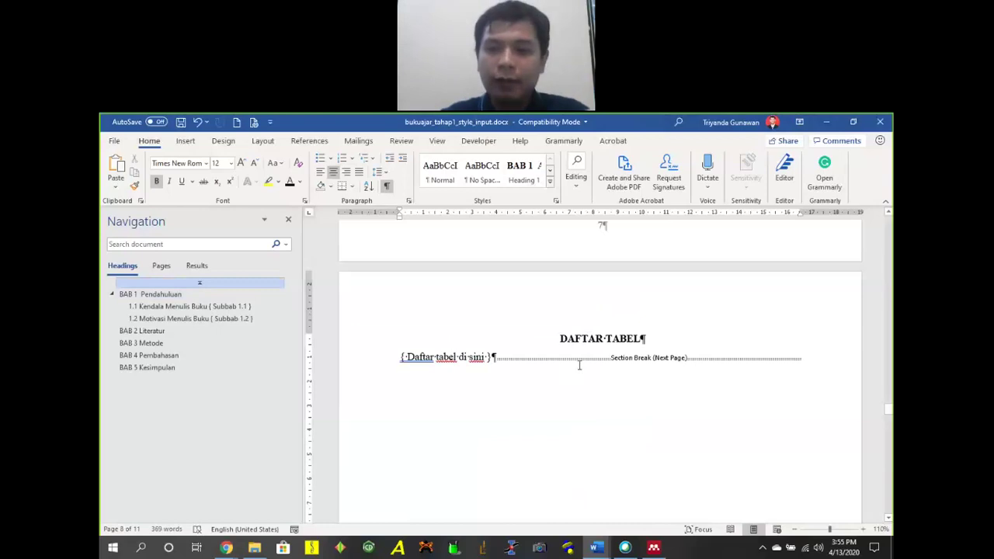
In Page Setup, enter a 4 cm top and left margin plus a new bottom margin.
{"action": "left_click", "coordinate": [264, 141]}
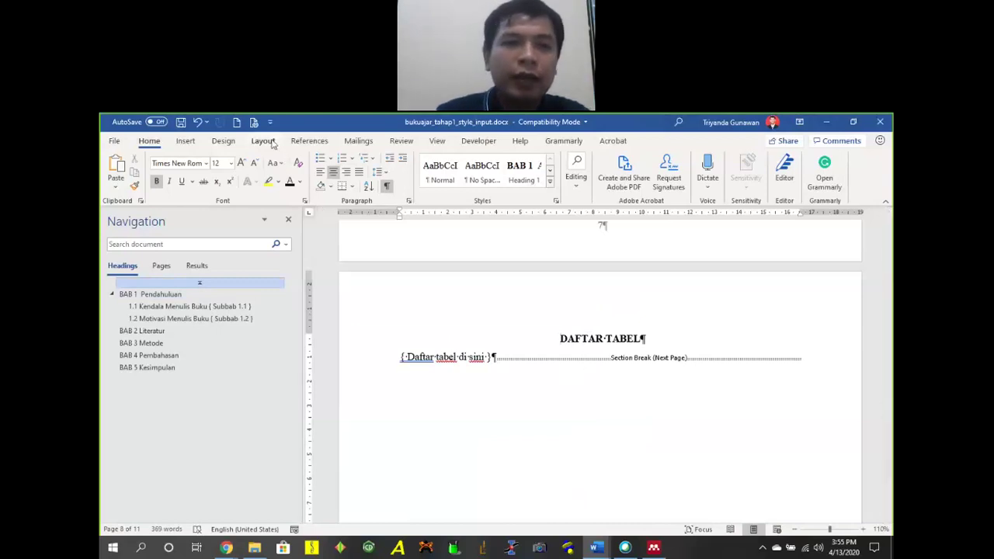
{"action": "left_click", "coordinate": [291, 201]}
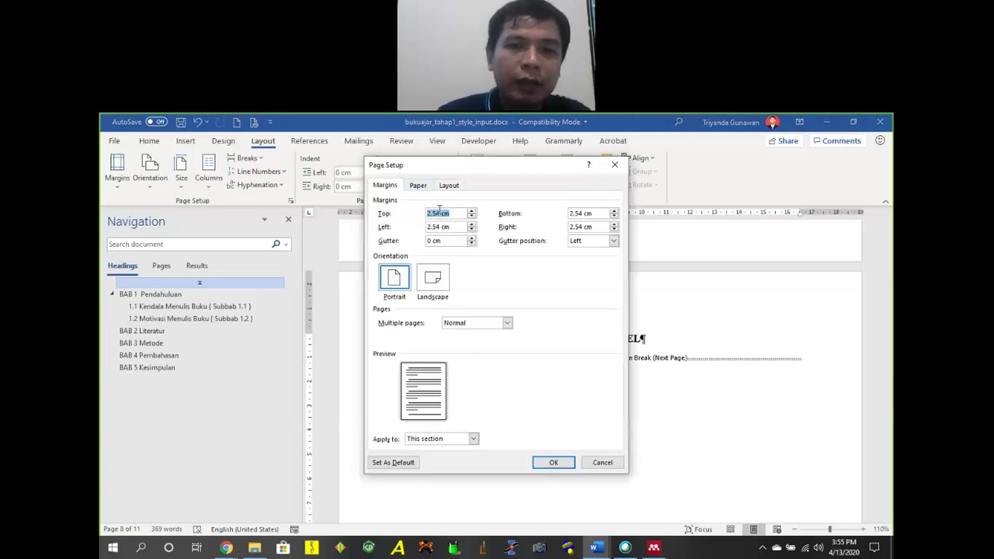
{"action": "type", "text": "4"}
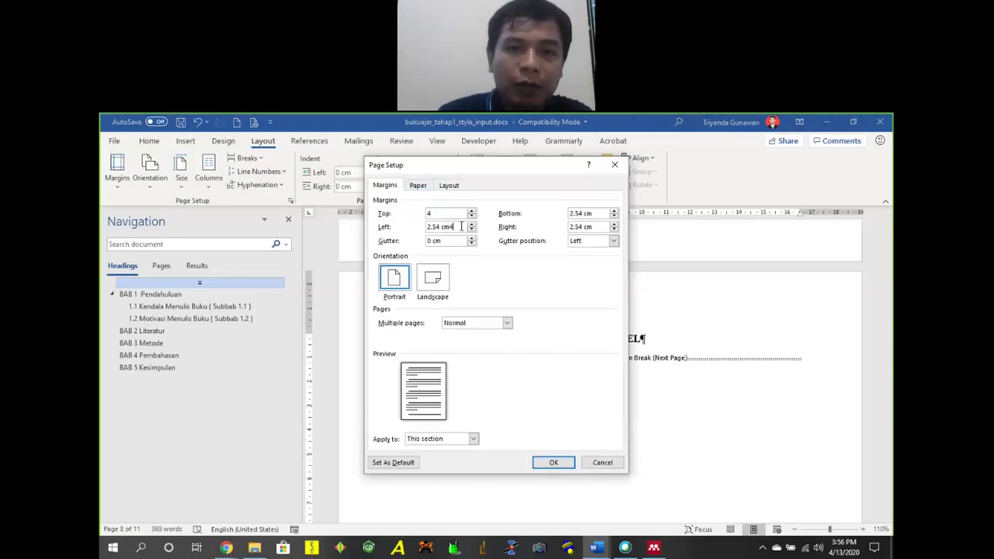
{"action": "left_click_drag", "start_coordinate": [460, 229], "coordinate": [426, 226]}
{"action": "type", "text": "4"}
{"action": "left_click_drag", "start_coordinate": [590, 215], "coordinate": [570, 226]}
{"action": "type", "text": "33"}
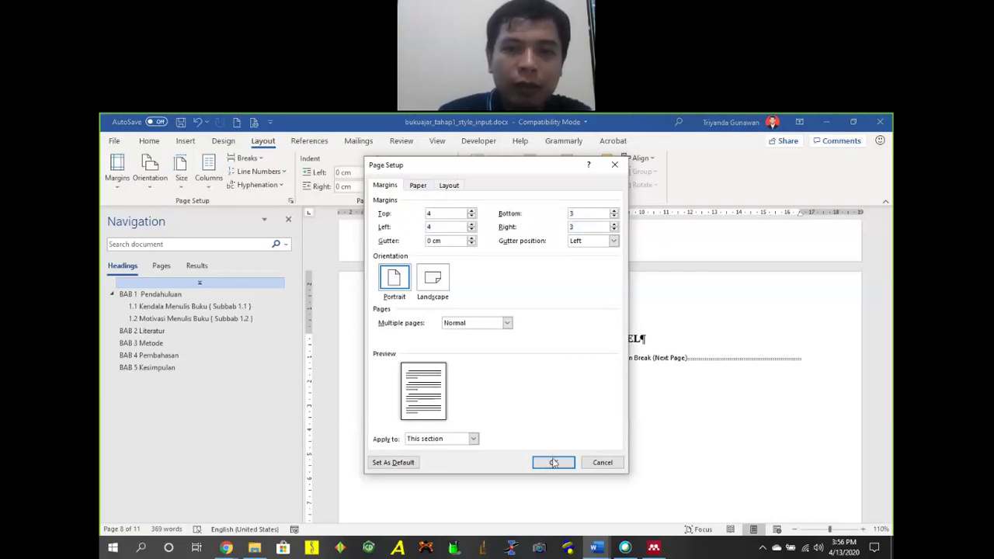
{"action": "left_click", "coordinate": [553, 463]}
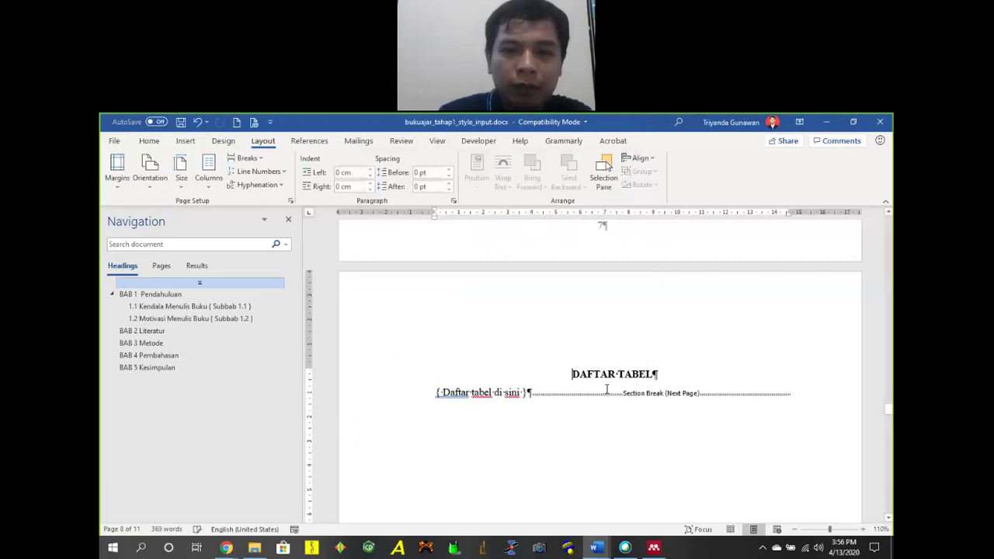
From the DAFTAR TABEL page, reapply the margins to the whole document with a 3 cm value.
{"action": "scroll", "coordinate": [622, 316], "scroll_direction": "down", "scroll_amount": 10}
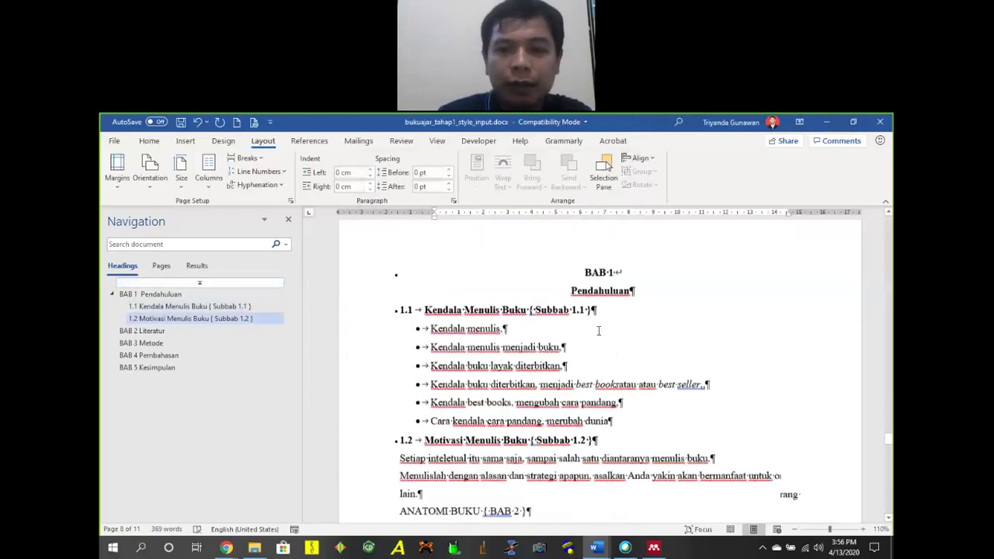
{"action": "left_click", "coordinate": [601, 362]}
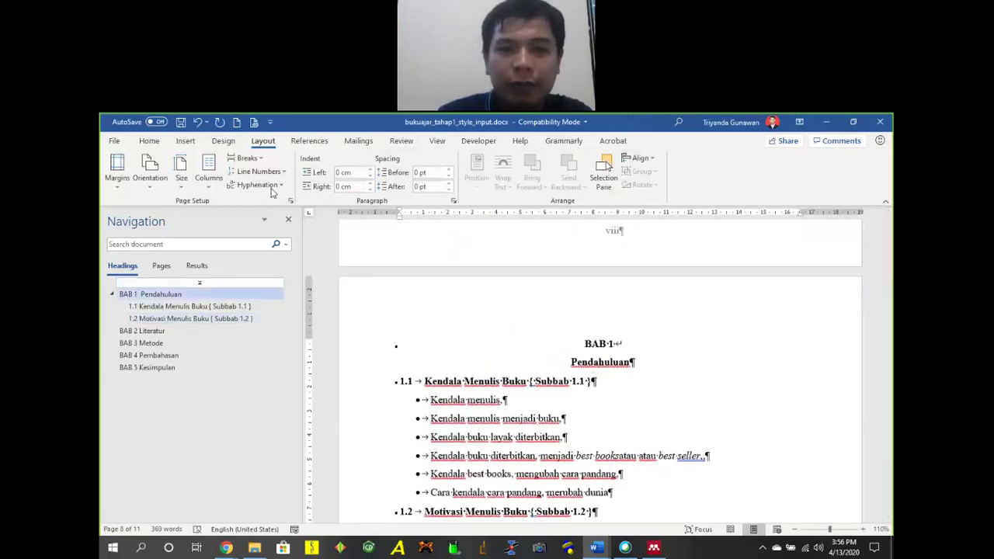
{"action": "scroll", "coordinate": [567, 335], "scroll_direction": "up", "scroll_amount": 6}
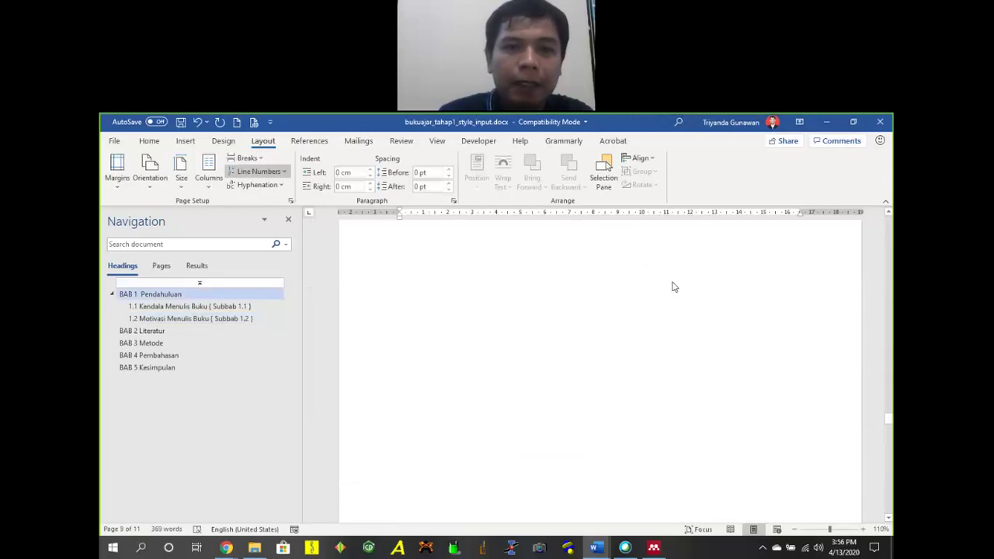
{"action": "scroll", "coordinate": [669, 295], "scroll_direction": "up", "scroll_amount": 5}
{"action": "left_click", "coordinate": [626, 395]}
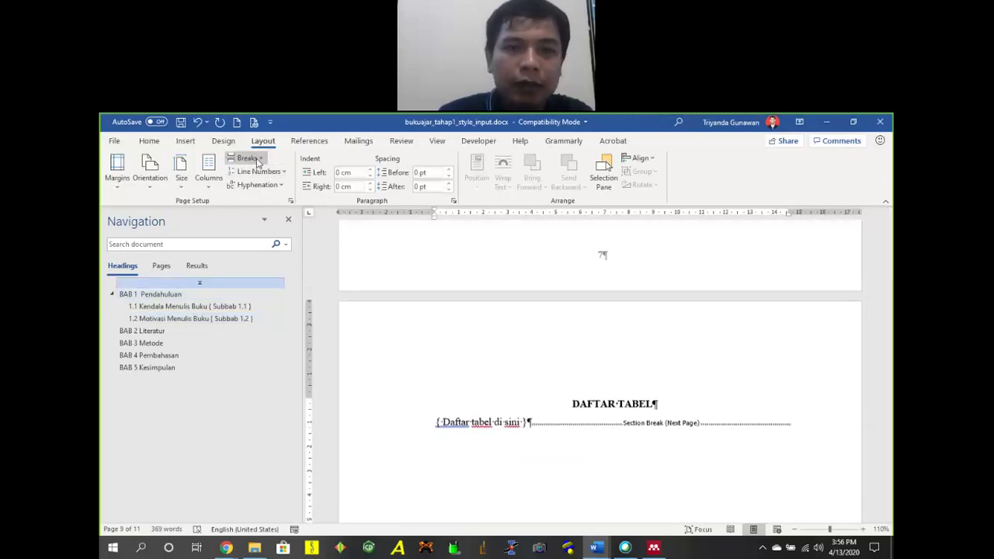
{"action": "left_click", "coordinate": [291, 200]}
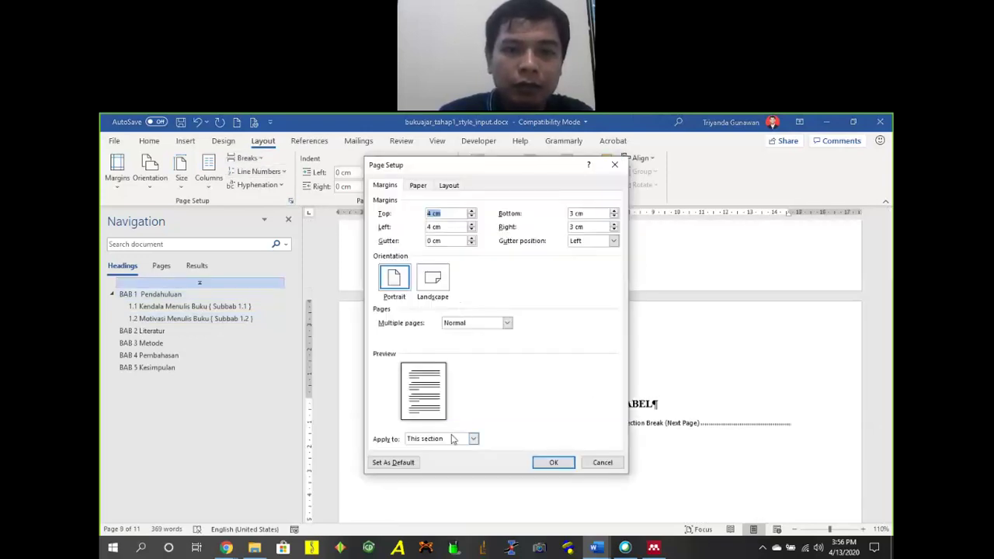
{"action": "left_click", "coordinate": [452, 439]}
{"action": "left_click", "coordinate": [437, 465]}
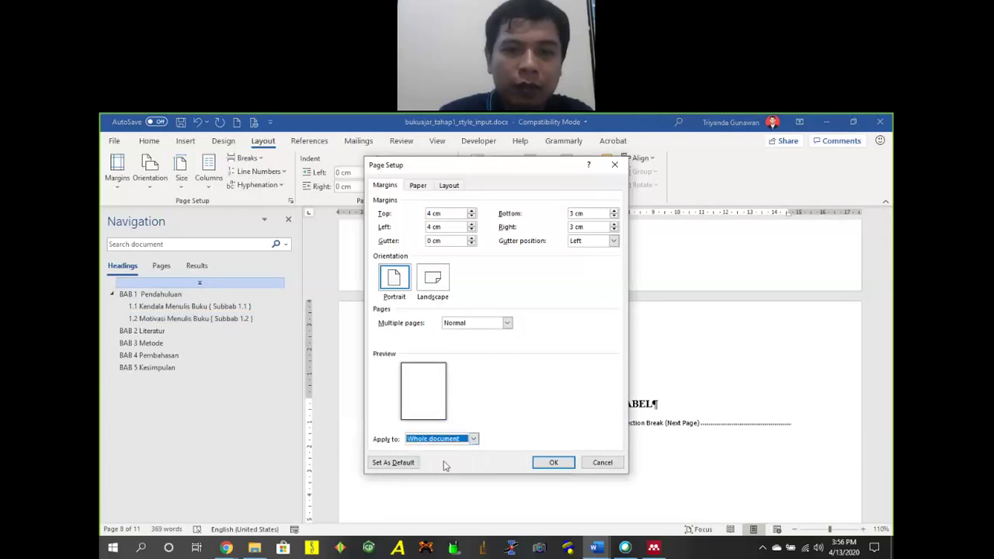
{"action": "left_click", "coordinate": [447, 214]}
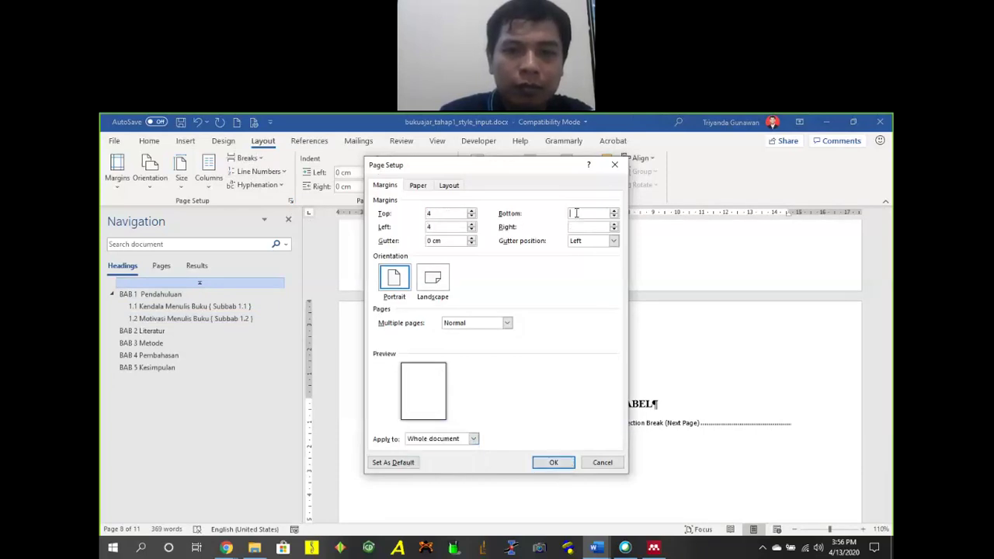
{"action": "type", "text": "3"}
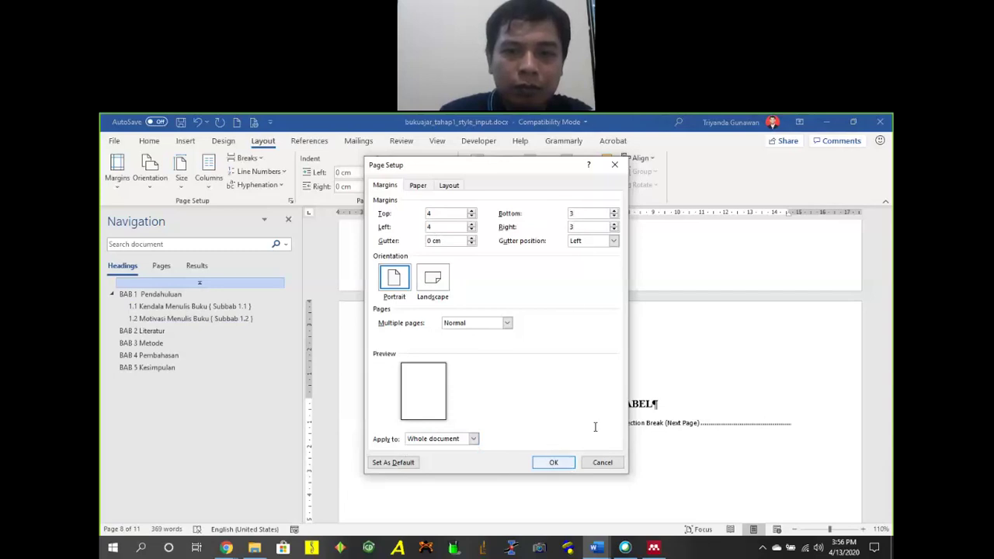
{"action": "key", "text": "Return"}
{"action": "scroll", "coordinate": [635, 347], "scroll_direction": "down", "scroll_amount": 15}
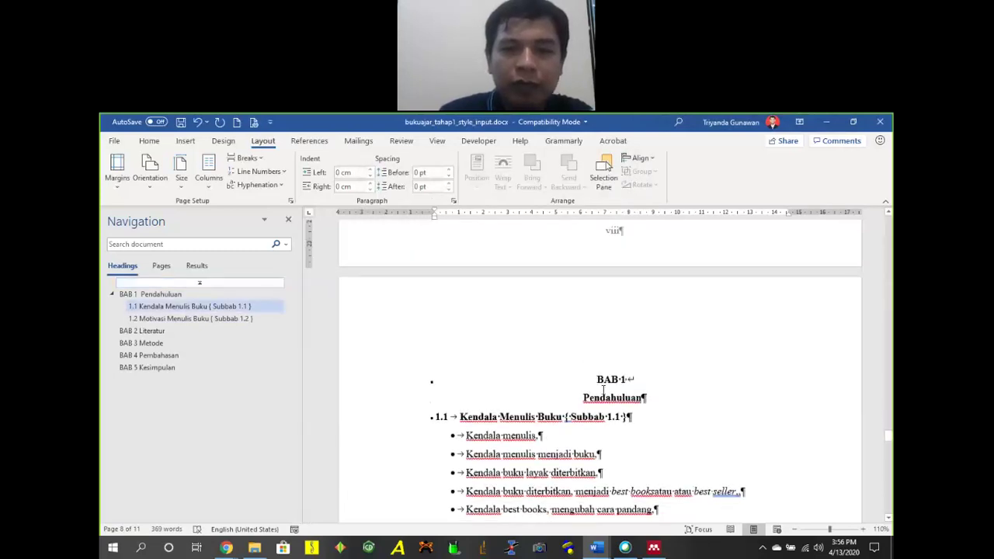
{"action": "left_click_drag", "start_coordinate": [597, 380], "coordinate": [626, 382]}
{"action": "left_click", "coordinate": [634, 379]}
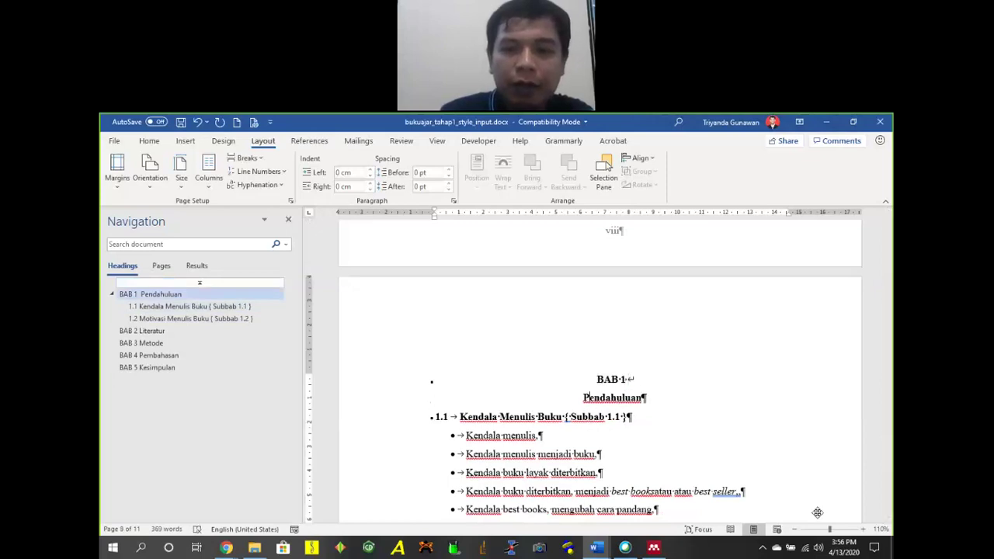
{"action": "left_click", "coordinate": [794, 529]}
{"action": "left_click", "coordinate": [795, 529]}
{"action": "left_click", "coordinate": [794, 530]}
{"action": "left_click", "coordinate": [795, 530]}
{"action": "scroll", "coordinate": [599, 361], "scroll_direction": "up", "scroll_amount": 15}
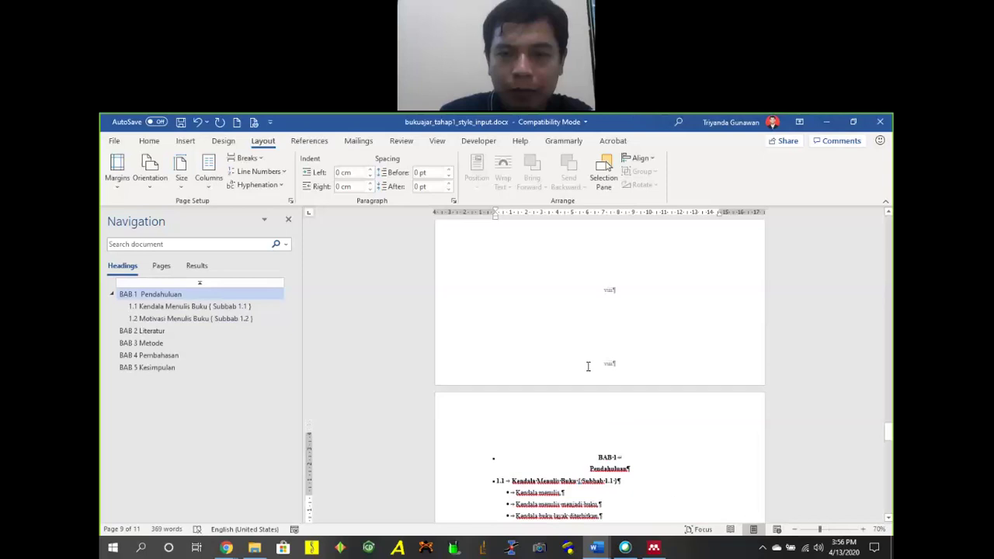
{"action": "scroll", "coordinate": [618, 359], "scroll_direction": "up", "scroll_amount": 10}
{"action": "scroll", "coordinate": [627, 322], "scroll_direction": "down", "scroll_amount": 6}
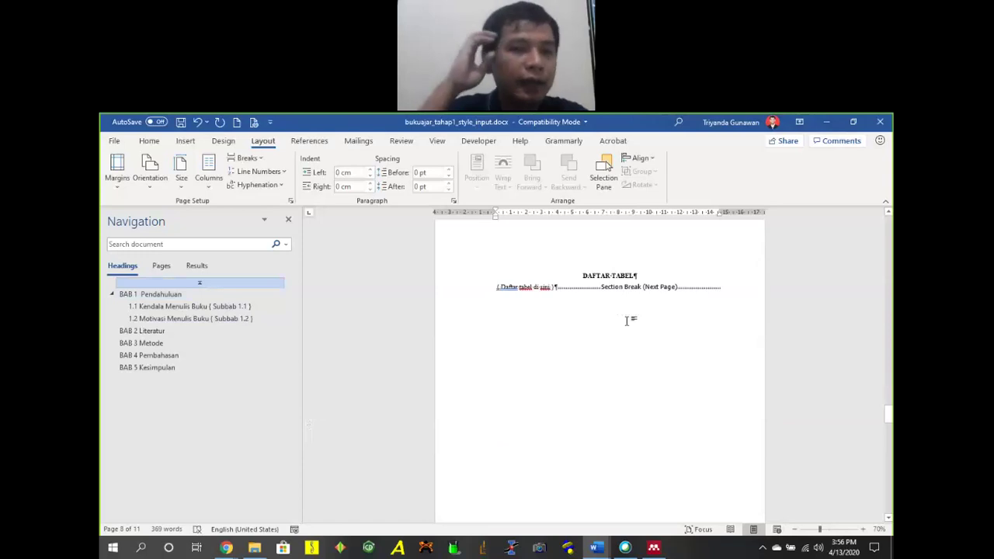
{"action": "scroll", "coordinate": [656, 404], "scroll_direction": "down", "scroll_amount": 5}
{"action": "scroll", "coordinate": [653, 421], "scroll_direction": "down", "scroll_amount": 4}
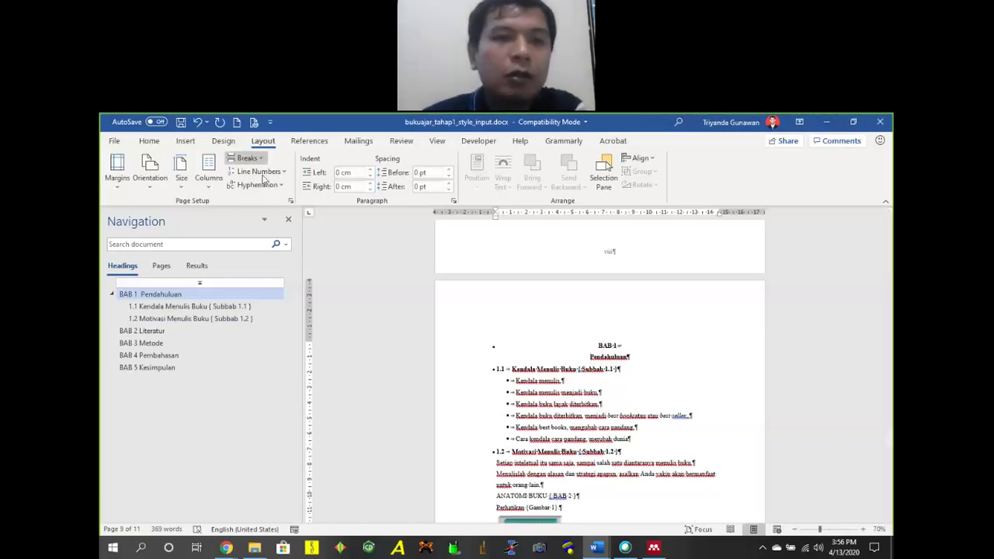
Set Multiple pages to Mirror margins, applied from this point forward.
{"action": "left_click", "coordinate": [290, 200]}
{"action": "left_click", "coordinate": [442, 439]}
{"action": "left_click", "coordinate": [492, 325]}
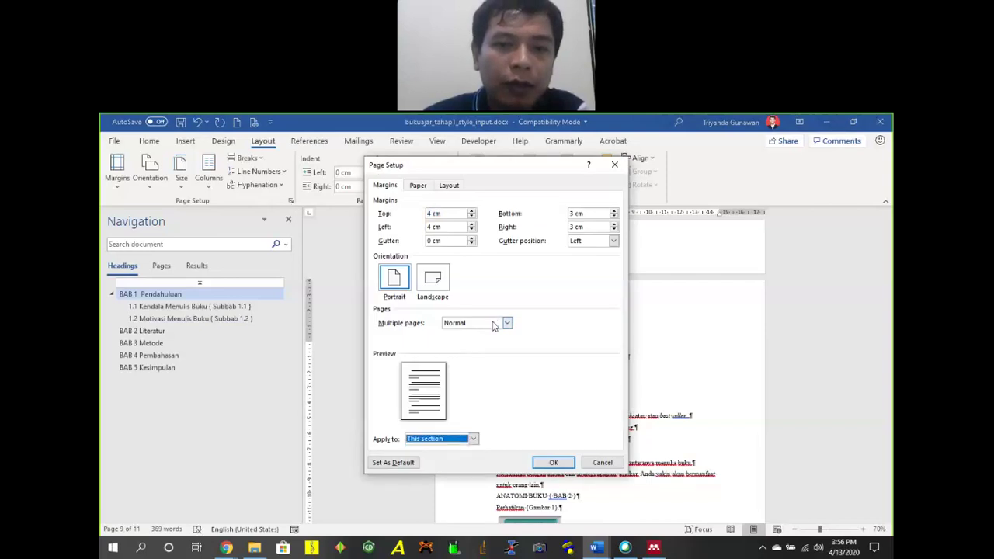
{"action": "left_click", "coordinate": [492, 324]}
{"action": "left_click", "coordinate": [506, 345]}
{"action": "left_click", "coordinate": [450, 437]}
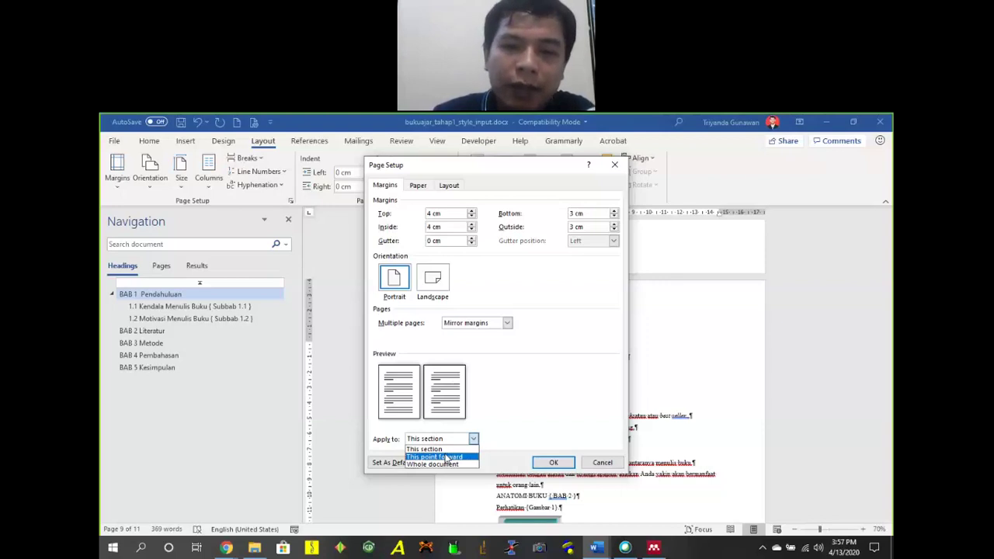
{"action": "left_click", "coordinate": [447, 457]}
Zoom out to three pages per row to review the new layout.
{"action": "scroll", "coordinate": [707, 366], "scroll_direction": "up", "scroll_amount": 7}
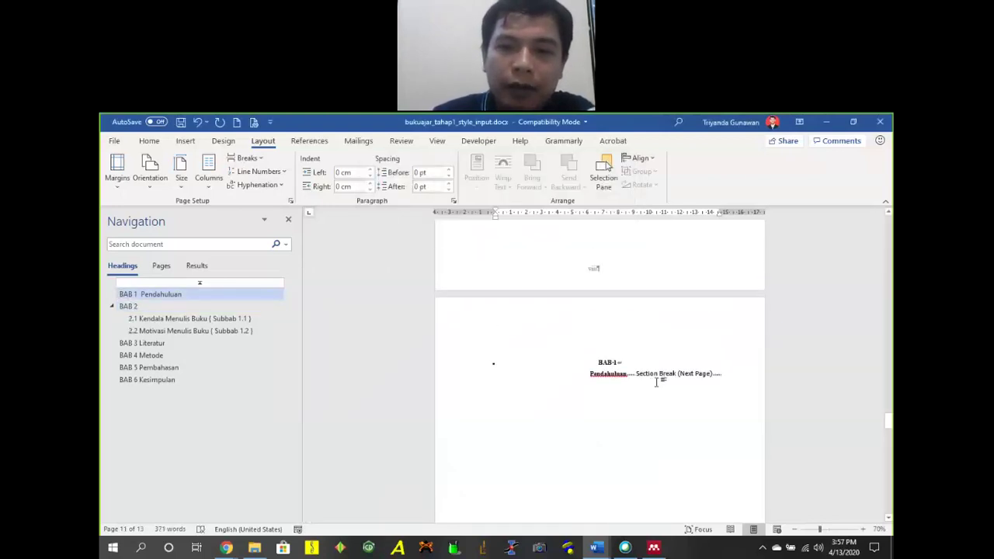
{"action": "scroll", "coordinate": [670, 333], "scroll_direction": "down", "scroll_amount": 7}
{"action": "scroll", "coordinate": [701, 328], "scroll_direction": "up", "scroll_amount": 8}
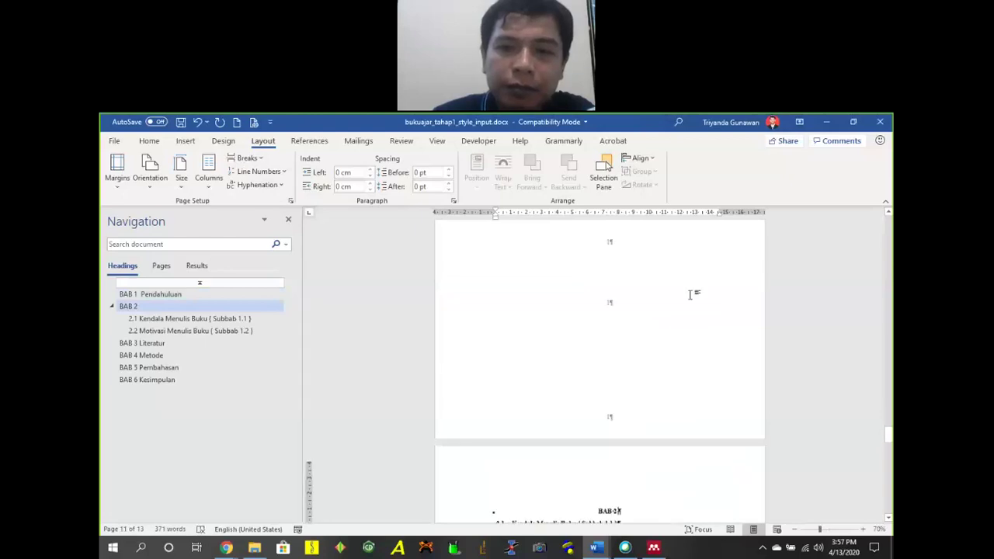
{"action": "scroll", "coordinate": [740, 331], "scroll_direction": "down", "scroll_amount": 5}
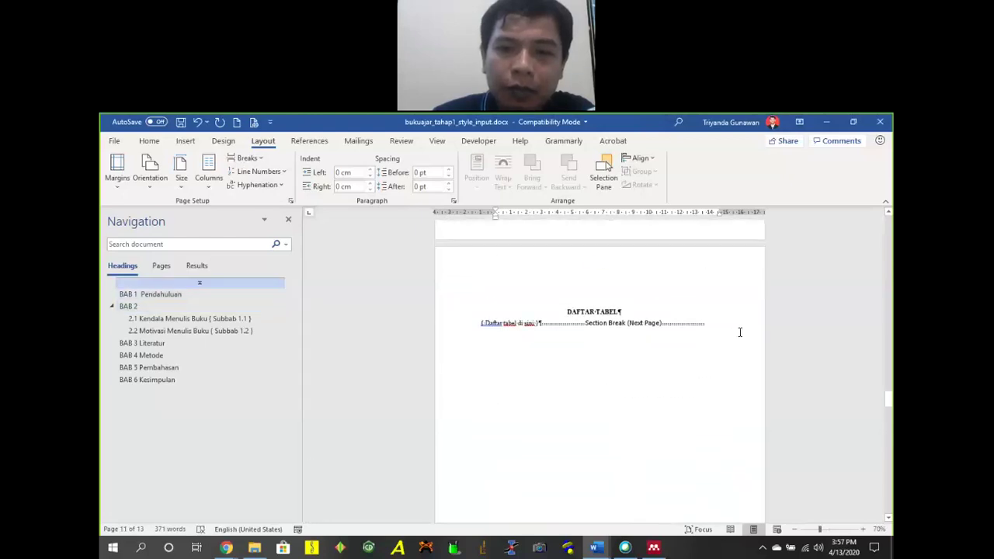
{"action": "left_click", "coordinate": [794, 529]}
{"action": "left_click", "coordinate": [794, 529]}
{"action": "left_click", "coordinate": [795, 529]}
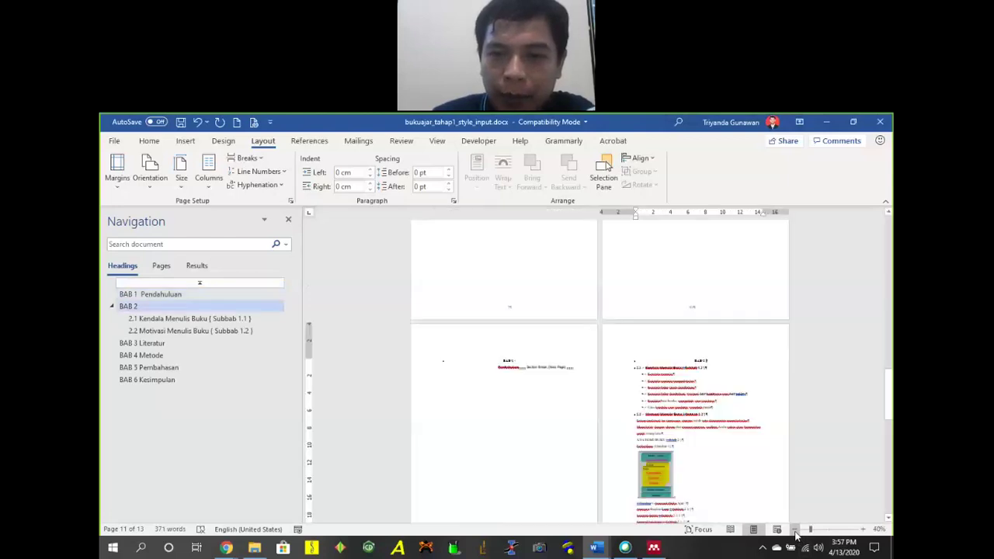
{"action": "left_click", "coordinate": [795, 529]}
{"action": "scroll", "coordinate": [661, 402], "scroll_direction": "down", "scroll_amount": 5}
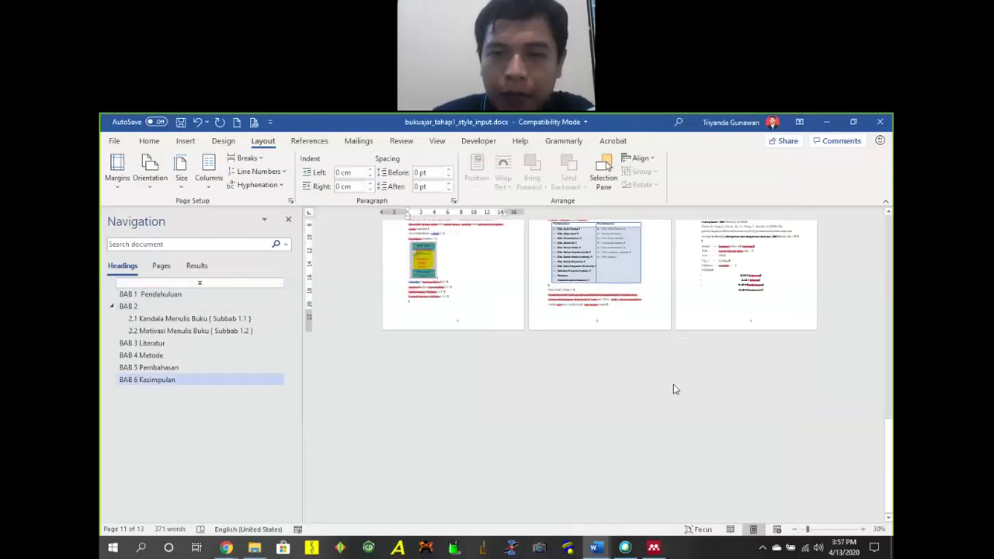
{"action": "left_click", "coordinate": [890, 432]}
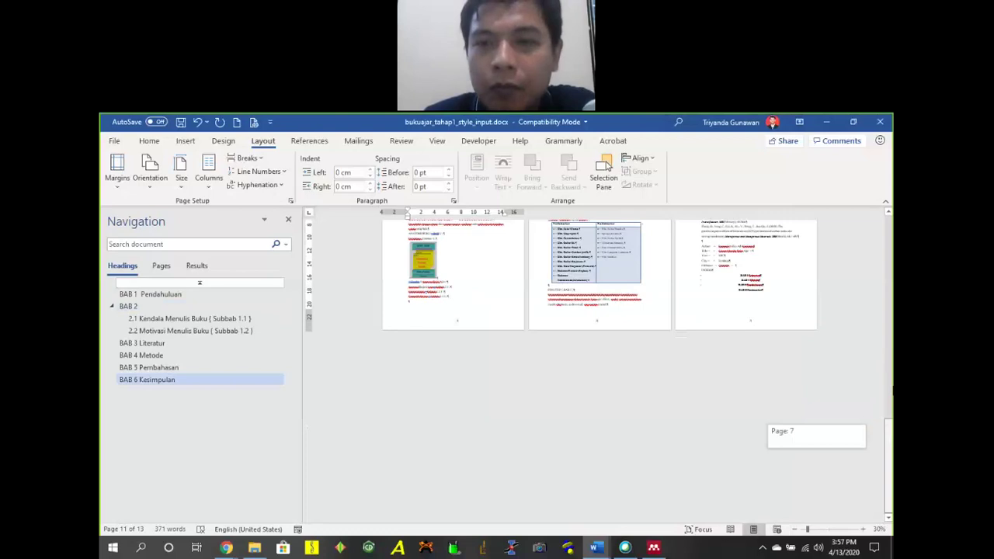
{"action": "left_click_drag", "start_coordinate": [890, 431], "coordinate": [890, 226]}
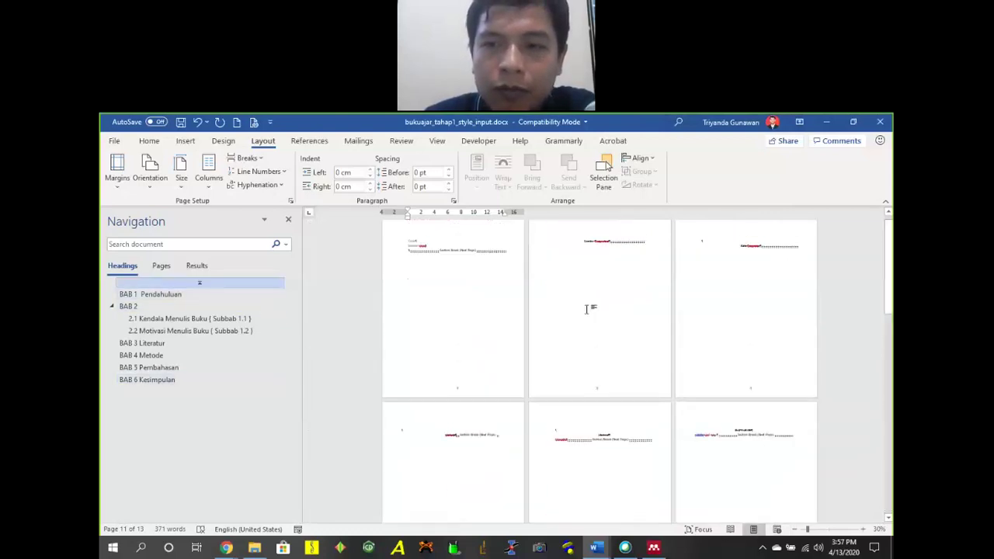
{"action": "scroll", "coordinate": [598, 303], "scroll_direction": "down", "scroll_amount": 2}
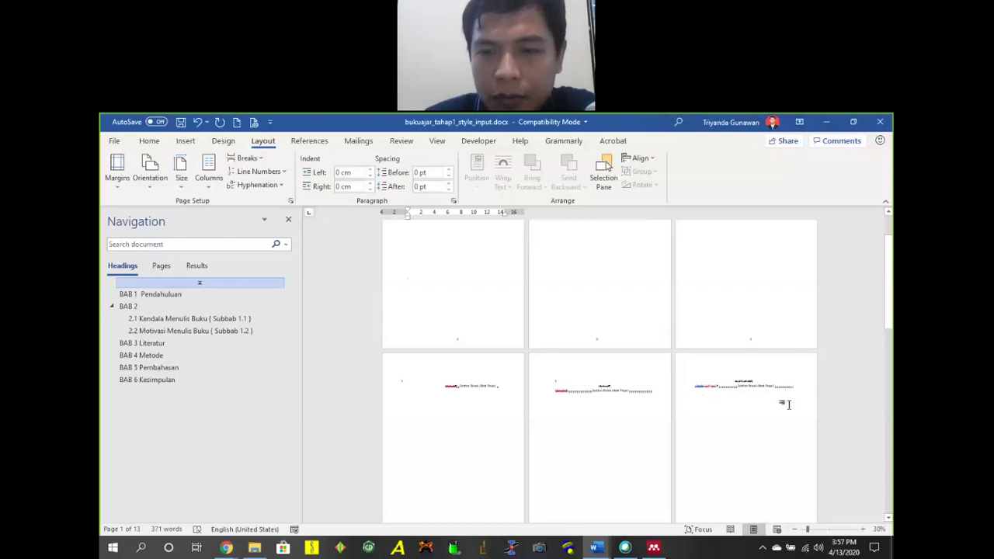
{"action": "scroll", "coordinate": [737, 334], "scroll_direction": "up", "scroll_amount": 2}
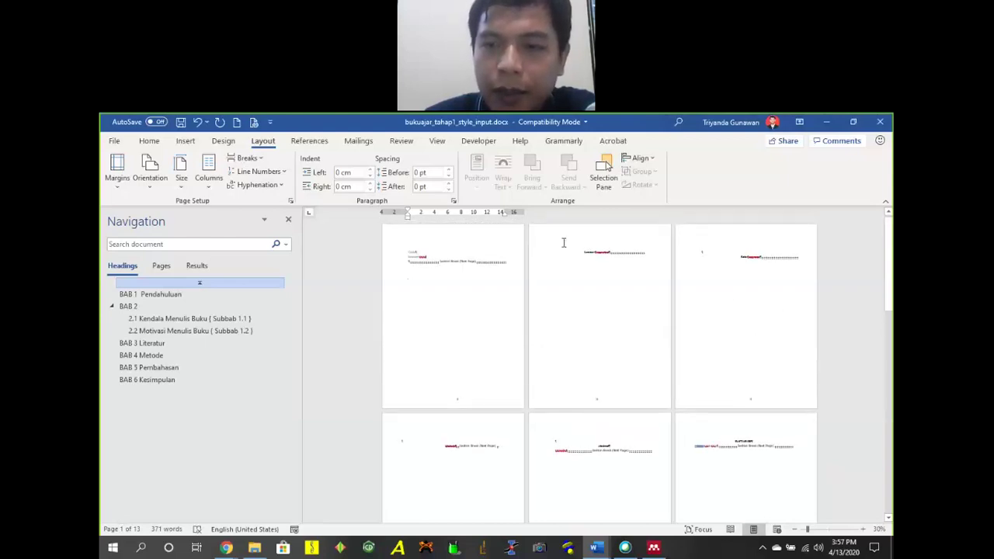
{"action": "left_click_drag", "start_coordinate": [887, 304], "coordinate": [888, 441]}
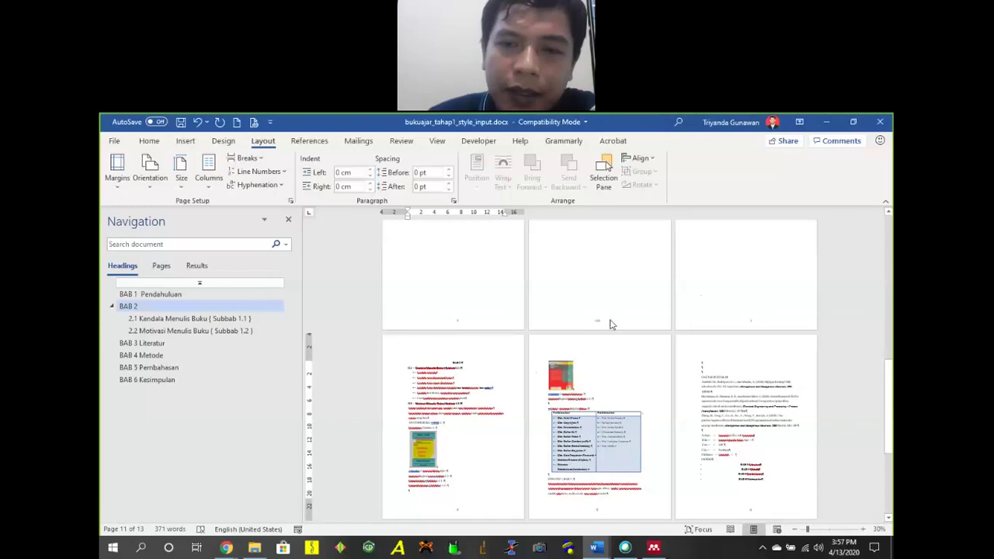
{"action": "scroll", "coordinate": [610, 324], "scroll_direction": "up", "scroll_amount": 3}
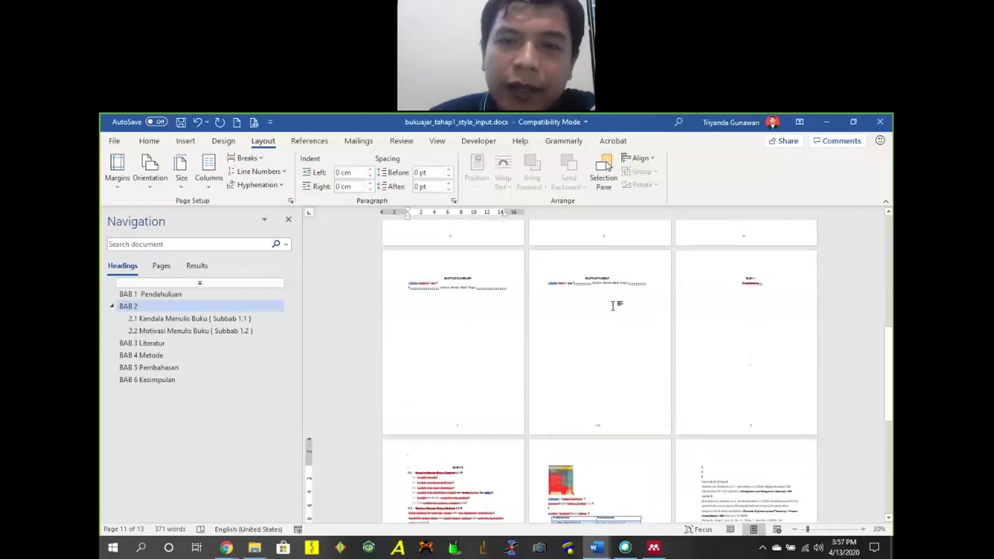
{"action": "scroll", "coordinate": [631, 306], "scroll_direction": "down", "scroll_amount": 3}
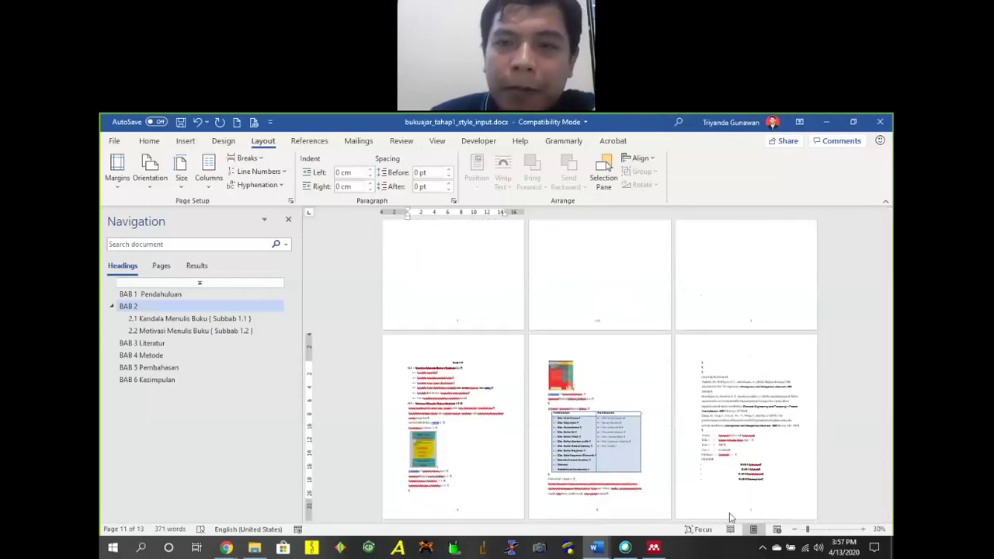
Zoom back in and scroll through the pages to check BAB 1 Pendahuluan holds 1.1 and 1.2.
{"action": "left_click", "coordinate": [827, 530]}
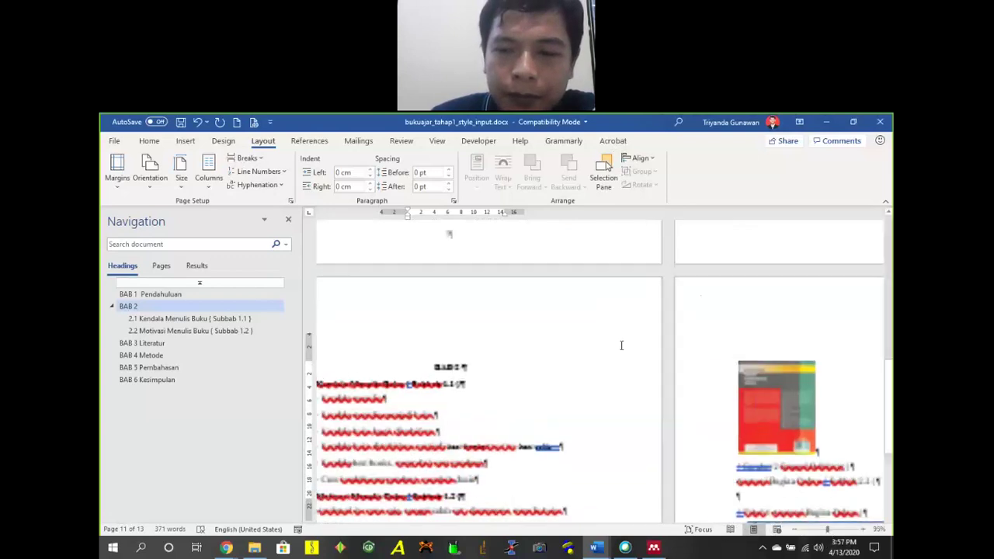
{"action": "scroll", "coordinate": [687, 348], "scroll_direction": "up", "scroll_amount": 8}
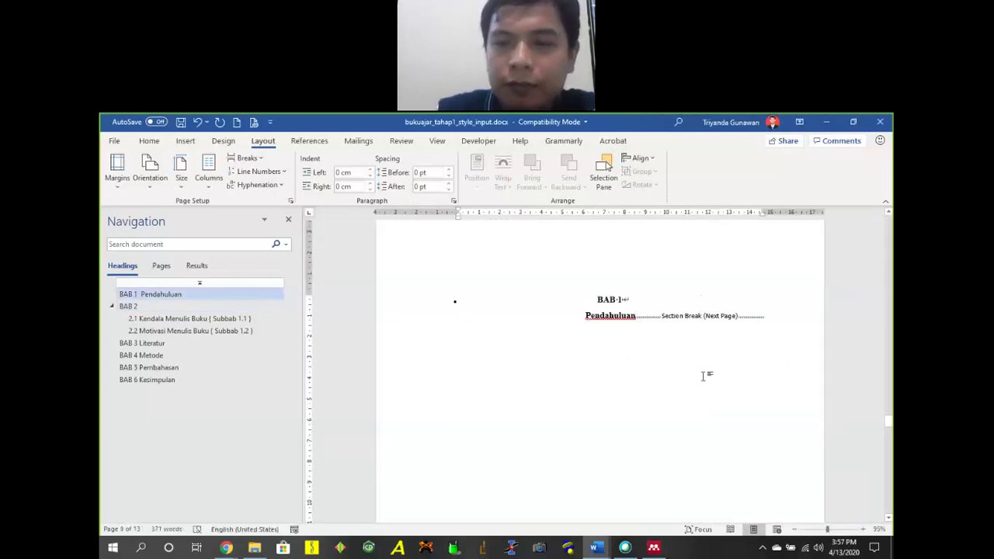
{"action": "scroll", "coordinate": [686, 346], "scroll_direction": "up", "scroll_amount": 3}
{"action": "scroll", "coordinate": [685, 346], "scroll_direction": "up", "scroll_amount": 10}
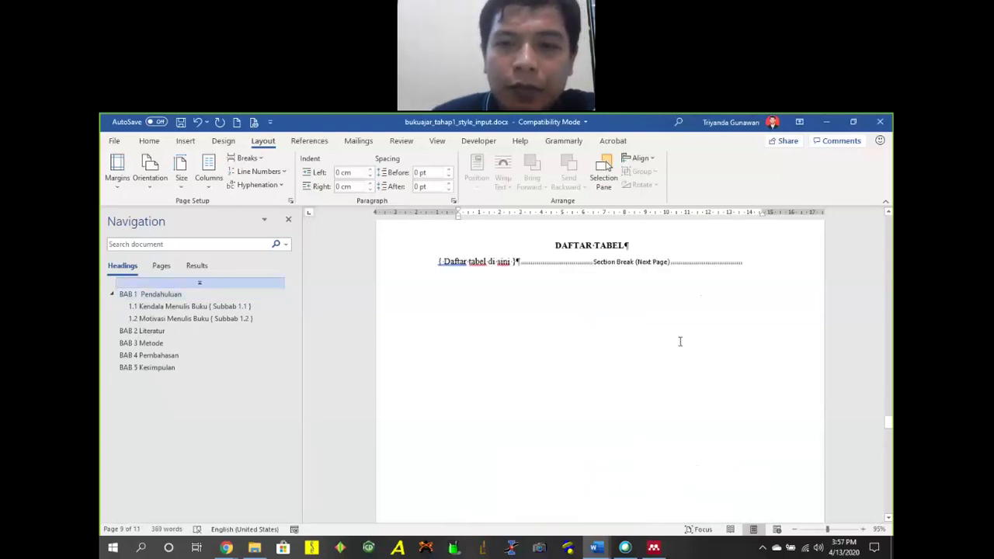
{"action": "scroll", "coordinate": [685, 339], "scroll_direction": "down", "scroll_amount": 15}
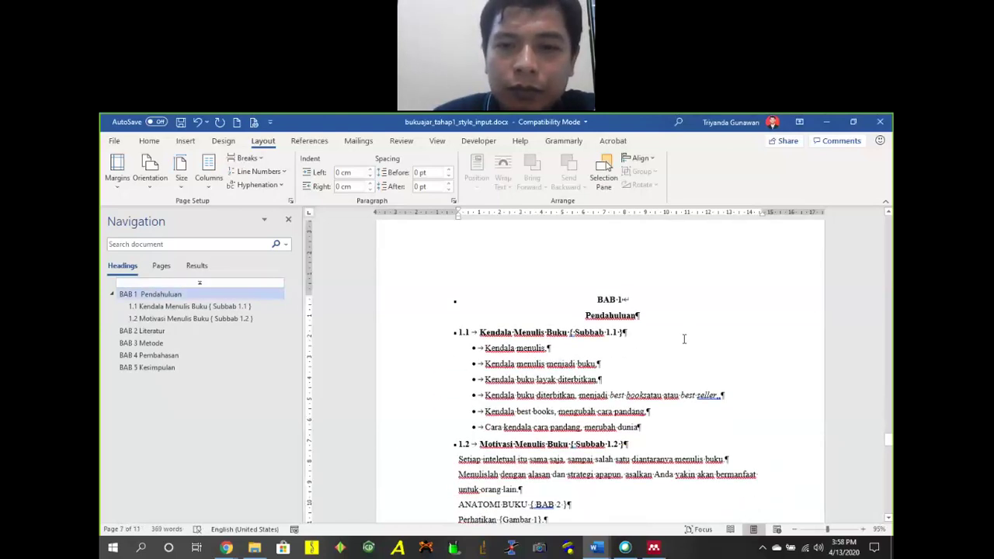
{"action": "scroll", "coordinate": [703, 339], "scroll_direction": "down", "scroll_amount": 10}
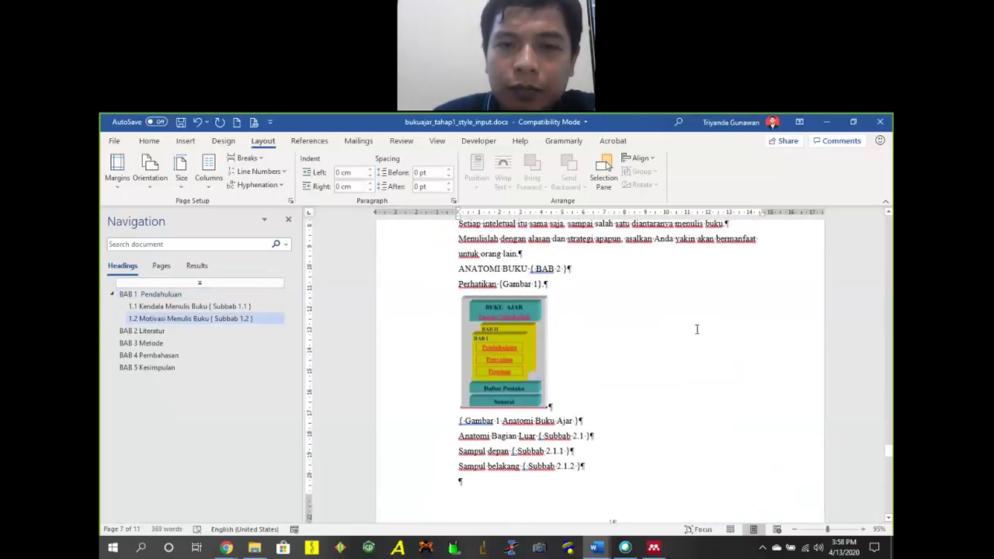
{"action": "scroll", "coordinate": [692, 332], "scroll_direction": "up", "scroll_amount": 3}
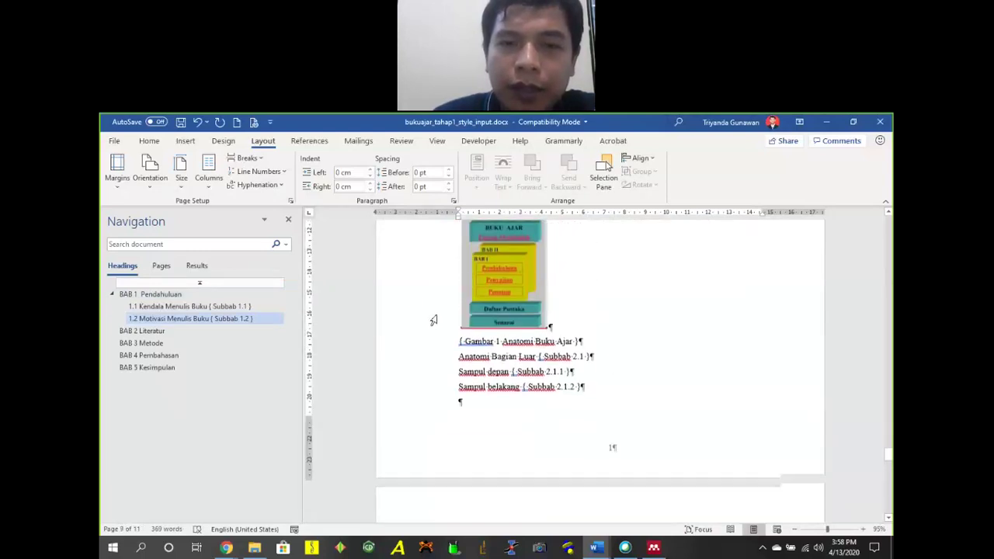
{"action": "scroll", "coordinate": [467, 292], "scroll_direction": "down", "scroll_amount": 3}
{"action": "scroll", "coordinate": [636, 362], "scroll_direction": "up", "scroll_amount": 15}
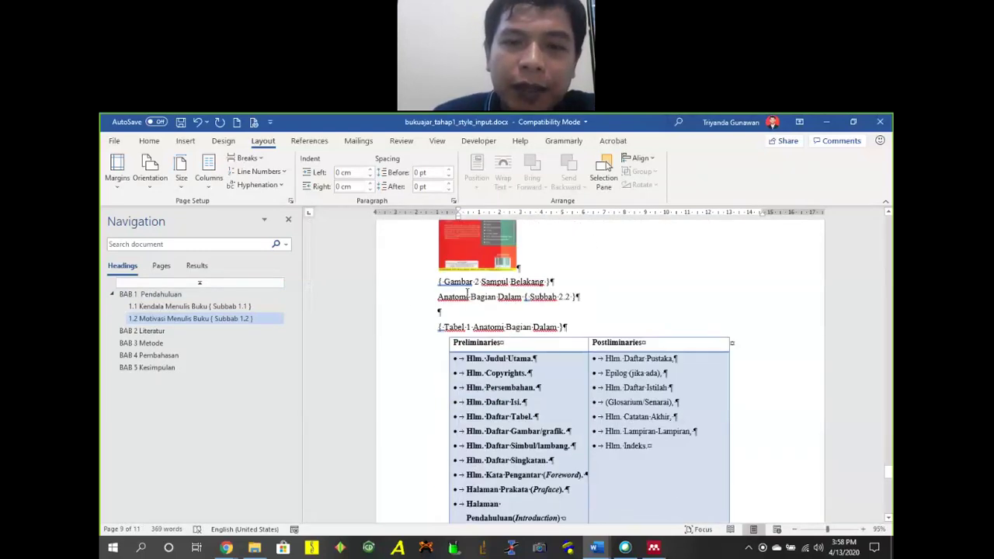
{"action": "scroll", "coordinate": [665, 349], "scroll_direction": "up", "scroll_amount": 5}
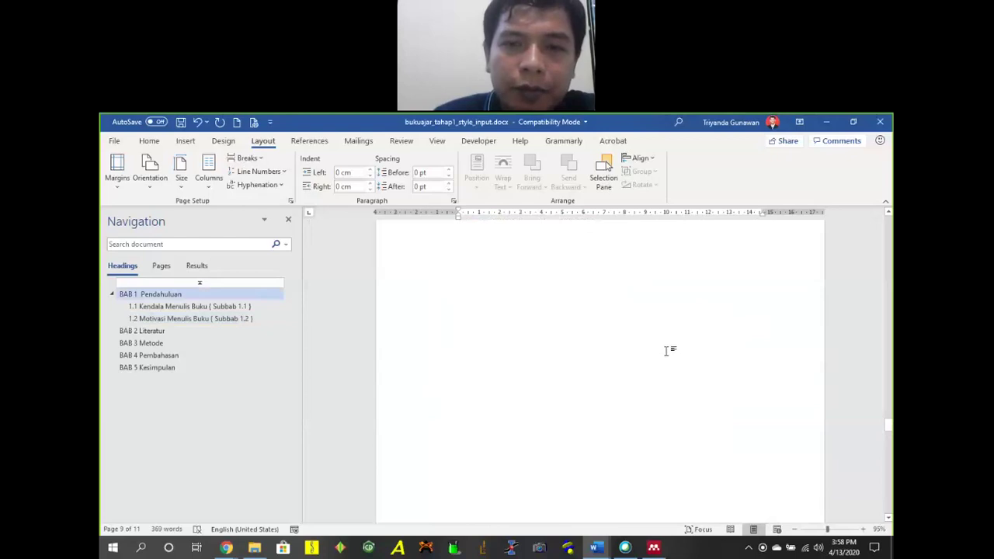
{"action": "scroll", "coordinate": [455, 344], "scroll_direction": "down", "scroll_amount": 10}
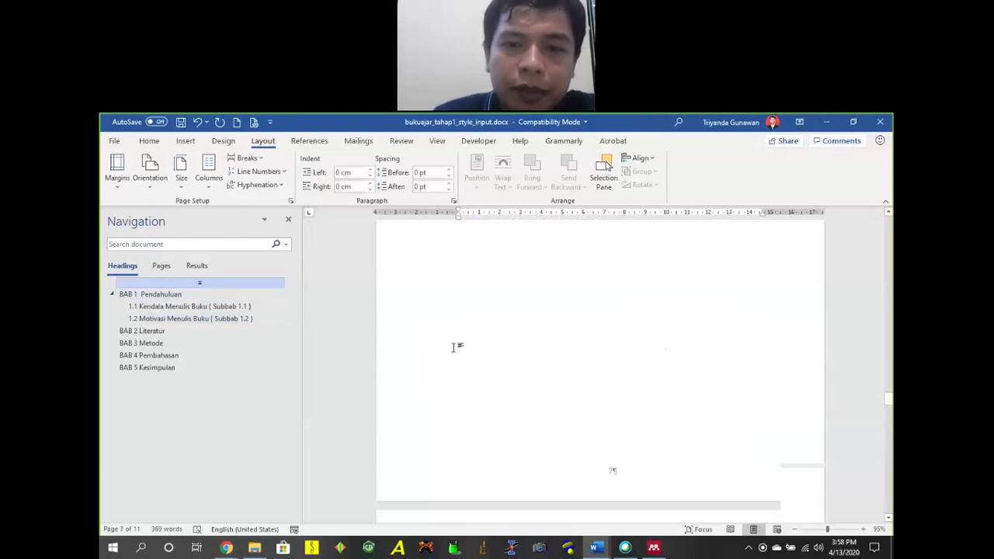
{"action": "scroll", "coordinate": [464, 338], "scroll_direction": "down", "scroll_amount": 2}
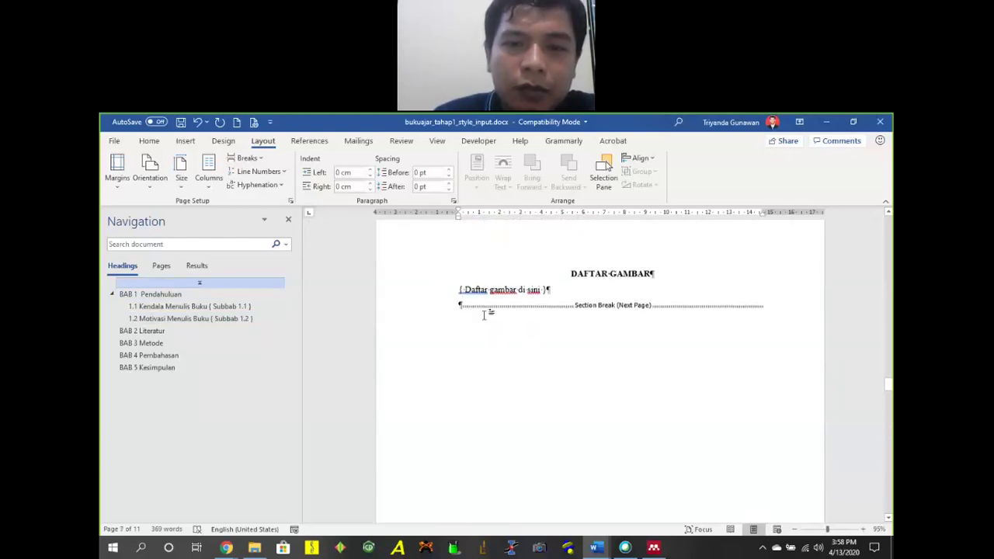
{"action": "left_click", "coordinate": [290, 201]}
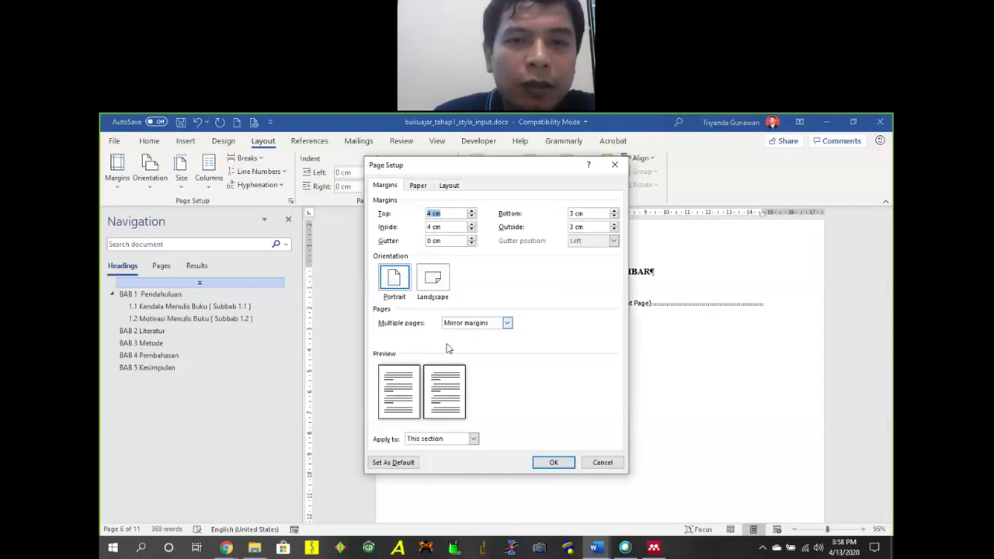
{"action": "left_click", "coordinate": [468, 331]}
{"action": "left_click", "coordinate": [487, 335]}
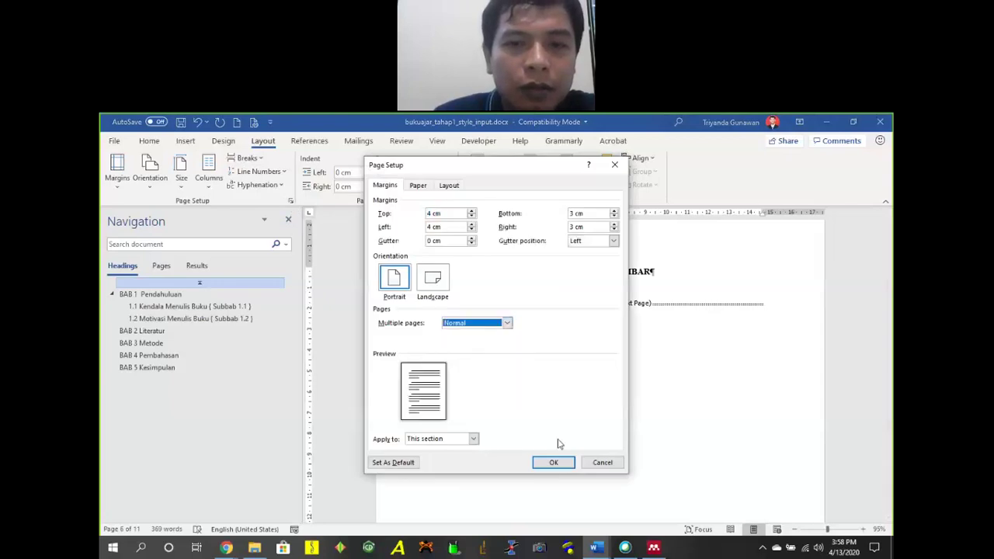
{"action": "left_click", "coordinate": [549, 462]}
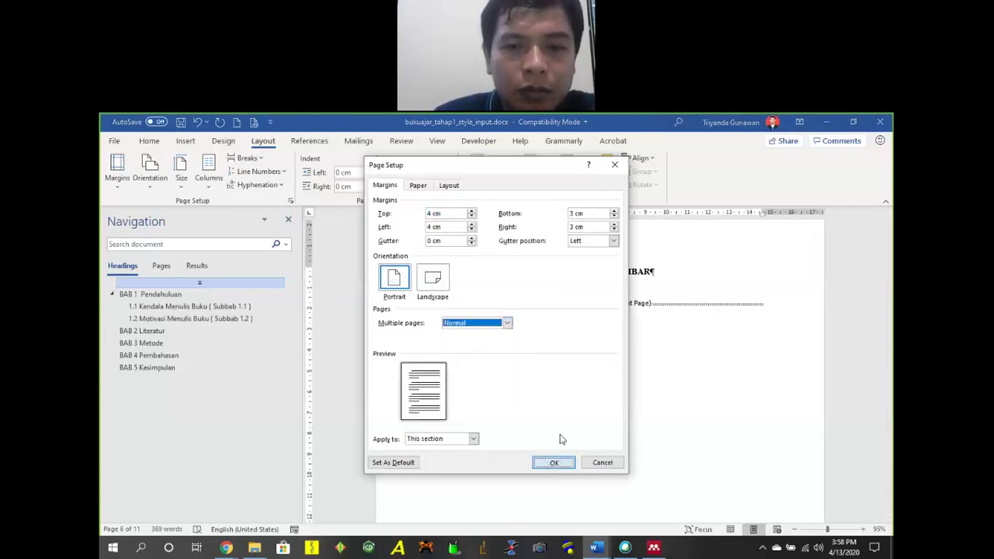
{"action": "scroll", "coordinate": [504, 337], "scroll_direction": "up", "scroll_amount": 4}
{"action": "scroll", "coordinate": [504, 339], "scroll_direction": "up", "scroll_amount": 5}
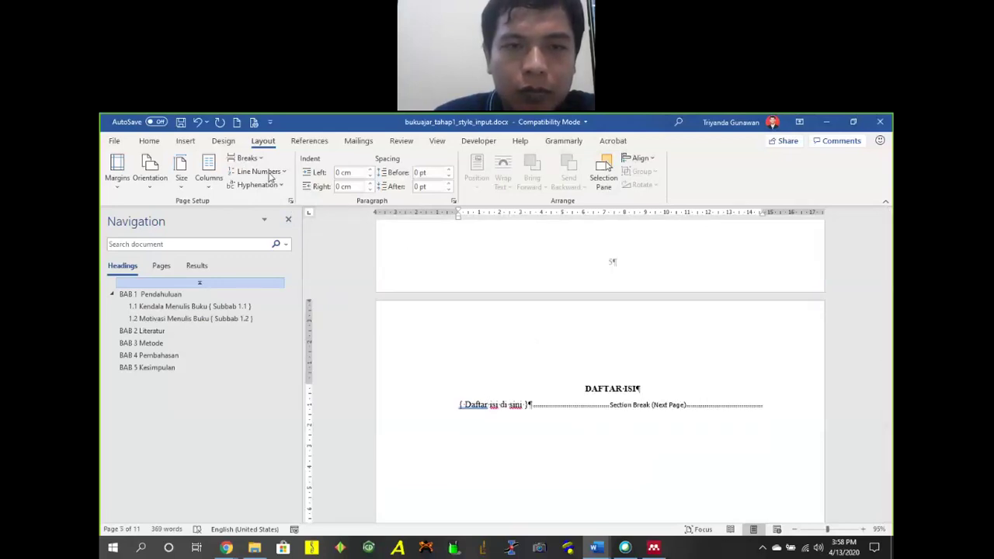
{"action": "left_click", "coordinate": [291, 203]}
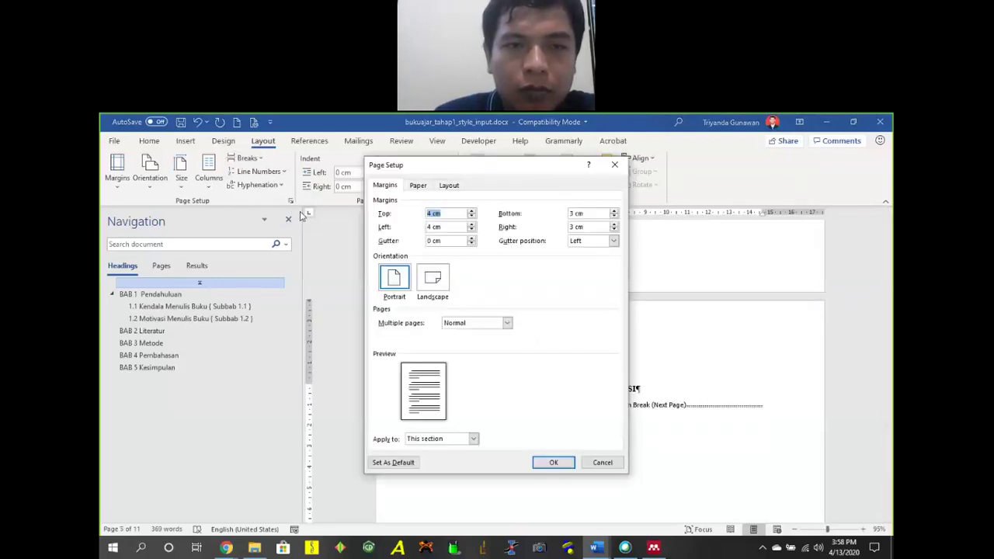
{"action": "left_click", "coordinate": [602, 463]}
{"action": "scroll", "coordinate": [572, 350], "scroll_direction": "down", "scroll_amount": 20}
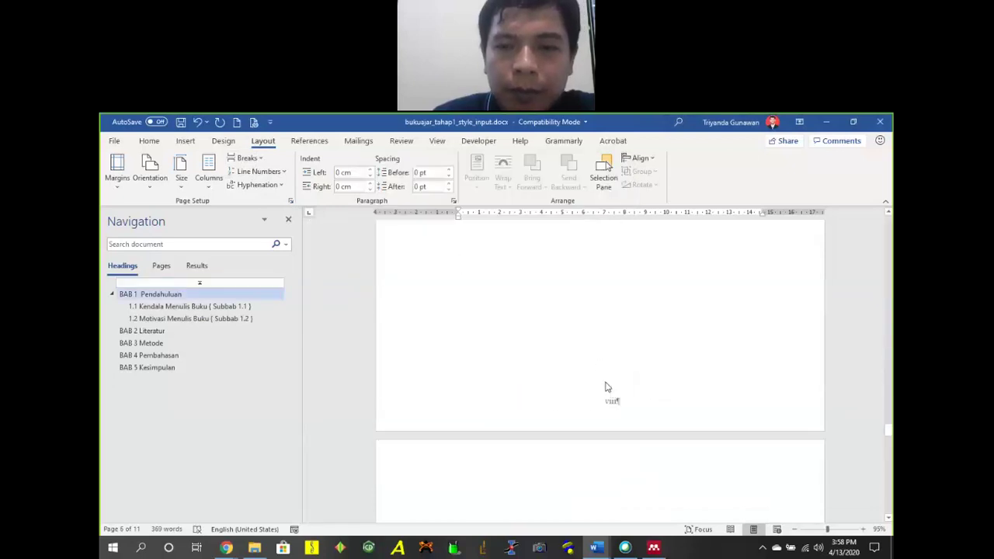
Scroll past BAB 1, the cover images and the table to the INDEKS section on page 11.
{"action": "scroll", "coordinate": [608, 386], "scroll_direction": "down", "scroll_amount": 5}
{"action": "scroll", "coordinate": [610, 379], "scroll_direction": "up", "scroll_amount": 2}
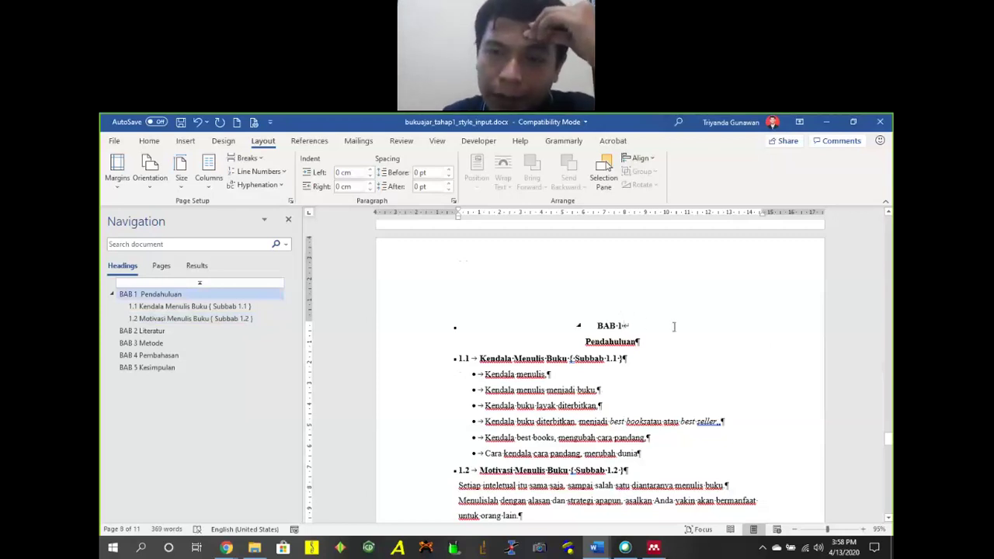
{"action": "scroll", "coordinate": [676, 329], "scroll_direction": "down", "scroll_amount": 12}
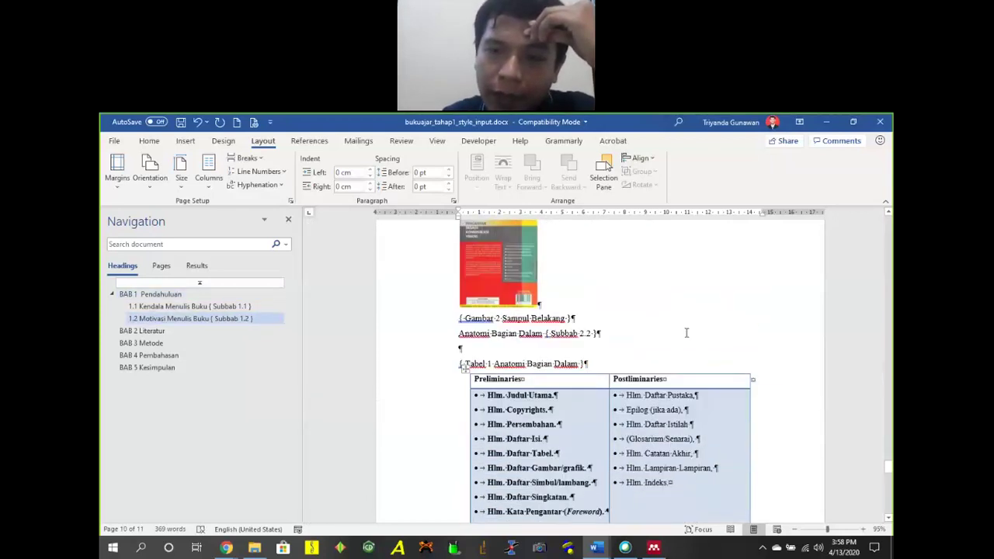
{"action": "scroll", "coordinate": [684, 330], "scroll_direction": "down", "scroll_amount": 5}
{"action": "scroll", "coordinate": [660, 323], "scroll_direction": "up", "scroll_amount": 7}
{"action": "scroll", "coordinate": [660, 326], "scroll_direction": "up", "scroll_amount": 8}
{"action": "scroll", "coordinate": [668, 344], "scroll_direction": "up", "scroll_amount": 2}
{"action": "scroll", "coordinate": [670, 344], "scroll_direction": "down", "scroll_amount": 7}
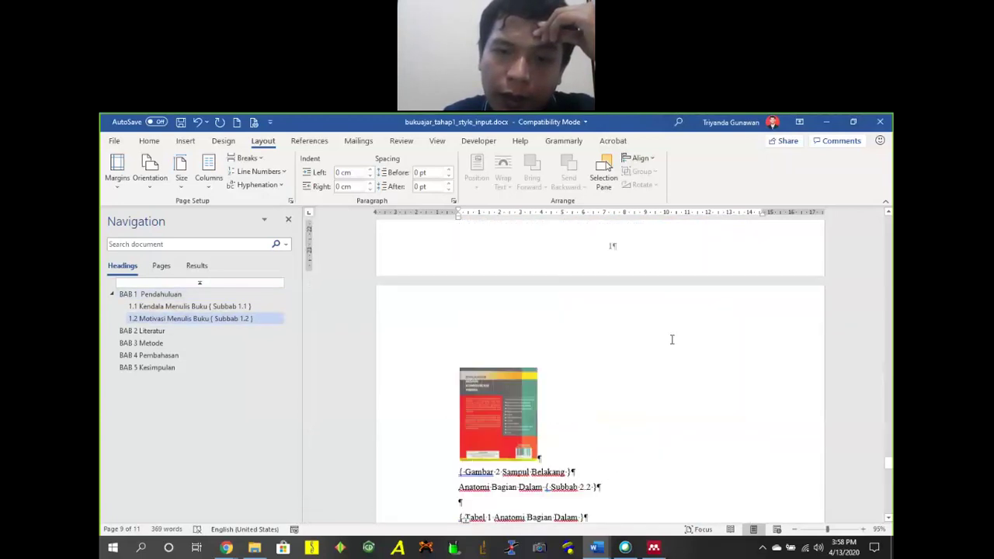
{"action": "scroll", "coordinate": [671, 339], "scroll_direction": "down", "scroll_amount": 12}
{"action": "scroll", "coordinate": [669, 335], "scroll_direction": "down", "scroll_amount": 2}
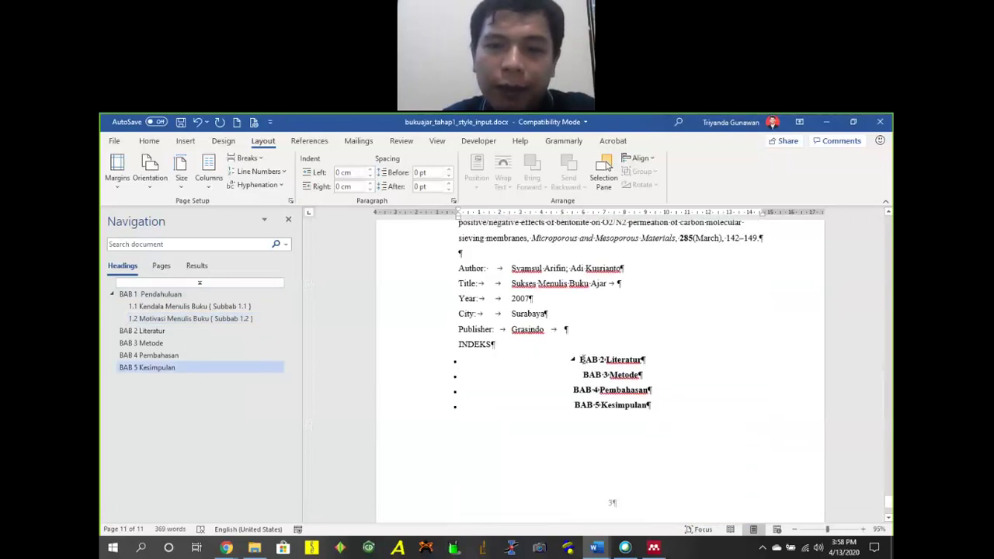
Insert Odd Page section breaks after INDEKS and after BAB 2 Literatur.
{"action": "left_click", "coordinate": [582, 359]}
{"action": "left_click", "coordinate": [644, 358]}
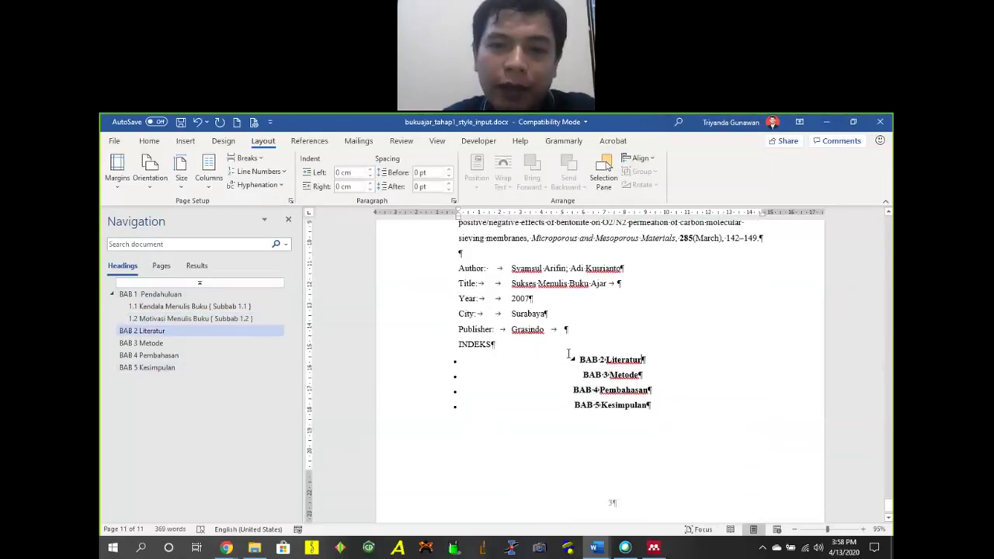
{"action": "left_click", "coordinate": [606, 344]}
{"action": "key", "text": "Return"}
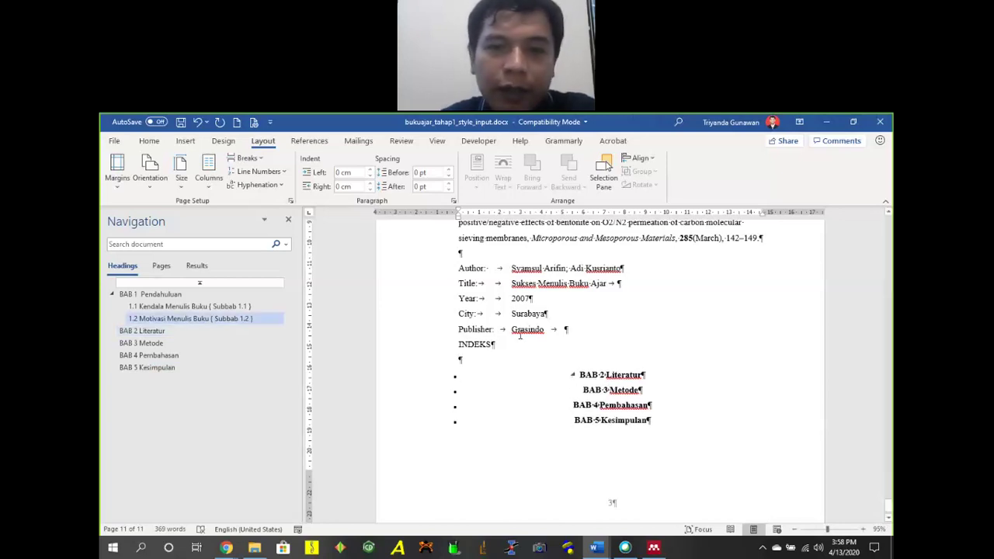
{"action": "left_click", "coordinate": [247, 158]}
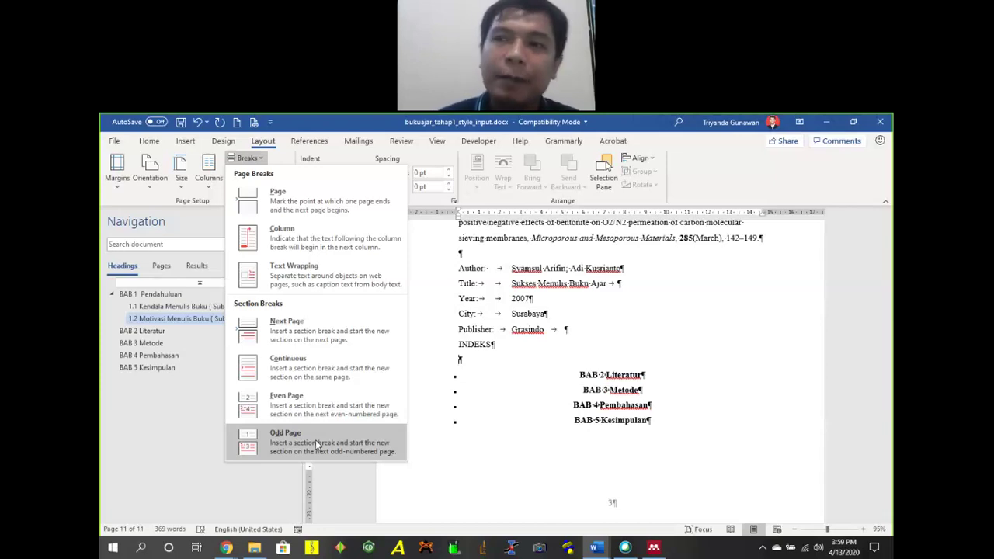
{"action": "left_click", "coordinate": [317, 444]}
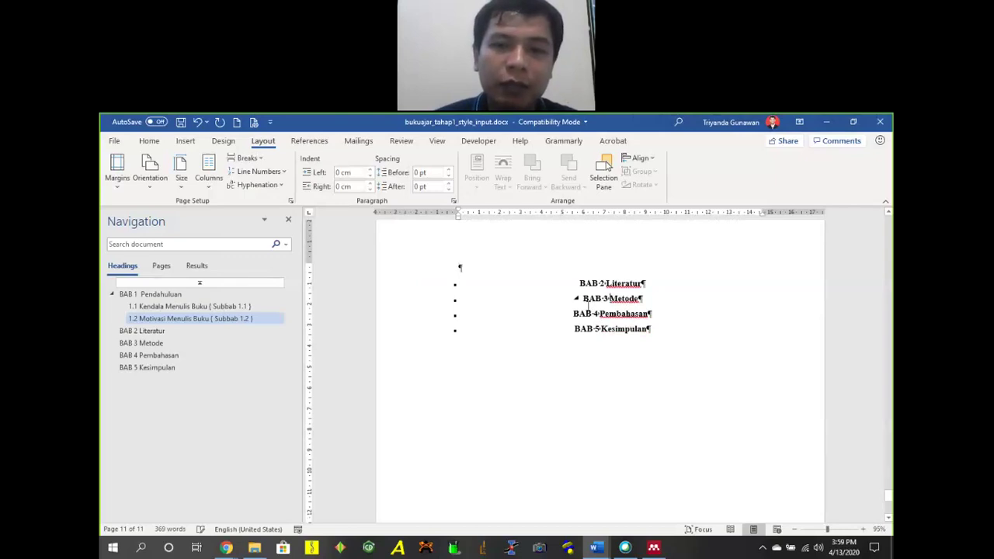
{"action": "left_click", "coordinate": [609, 300]}
{"action": "left_click", "coordinate": [651, 286]}
{"action": "key", "text": "Return"}
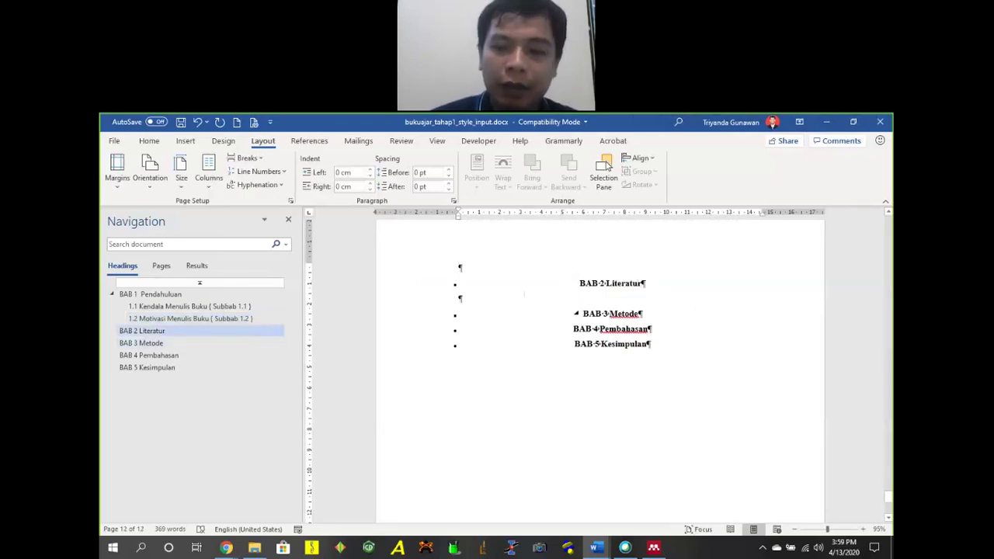
{"action": "left_click", "coordinate": [245, 158]}
{"action": "left_click", "coordinate": [307, 432]}
Insert Odd Page section breaks after BAB 3 Metode and BAB 4 Pembahasan, undoing one misplaced break.
{"action": "scroll", "coordinate": [682, 388], "scroll_direction": "down", "scroll_amount": 8}
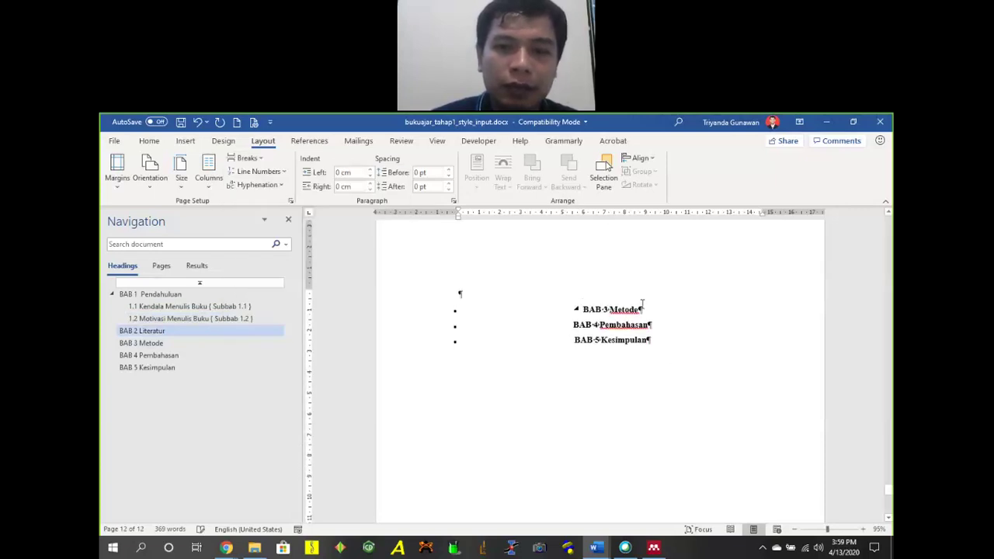
{"action": "left_click", "coordinate": [246, 157]}
{"action": "left_click", "coordinate": [280, 439]}
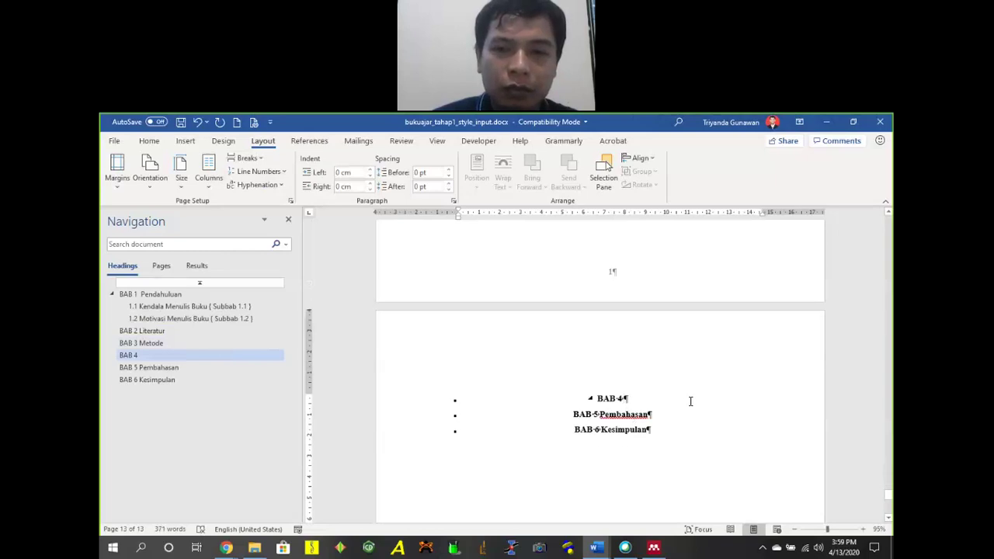
{"action": "key", "text": "ctrl+z"}
{"action": "scroll", "coordinate": [699, 366], "scroll_direction": "up", "scroll_amount": 3}
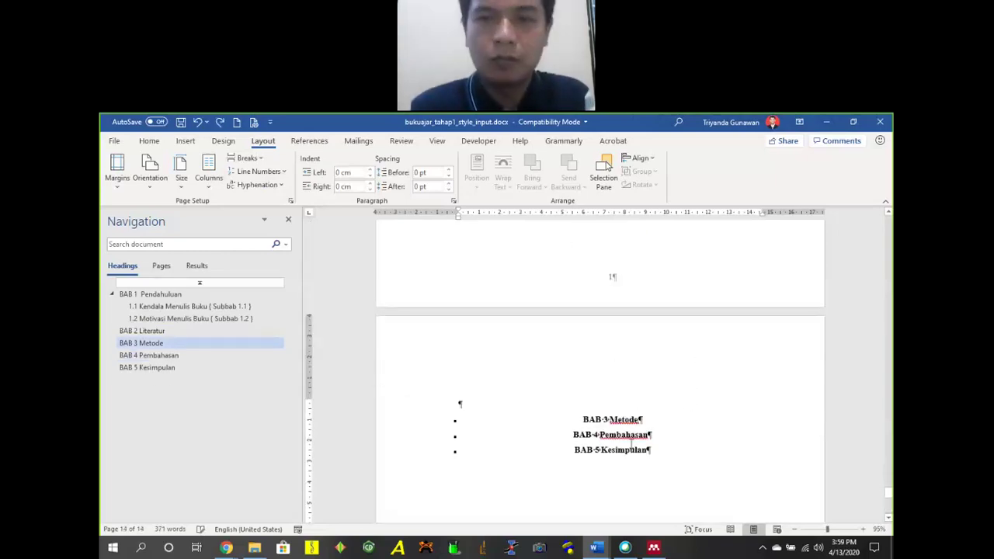
{"action": "key", "text": "Return"}
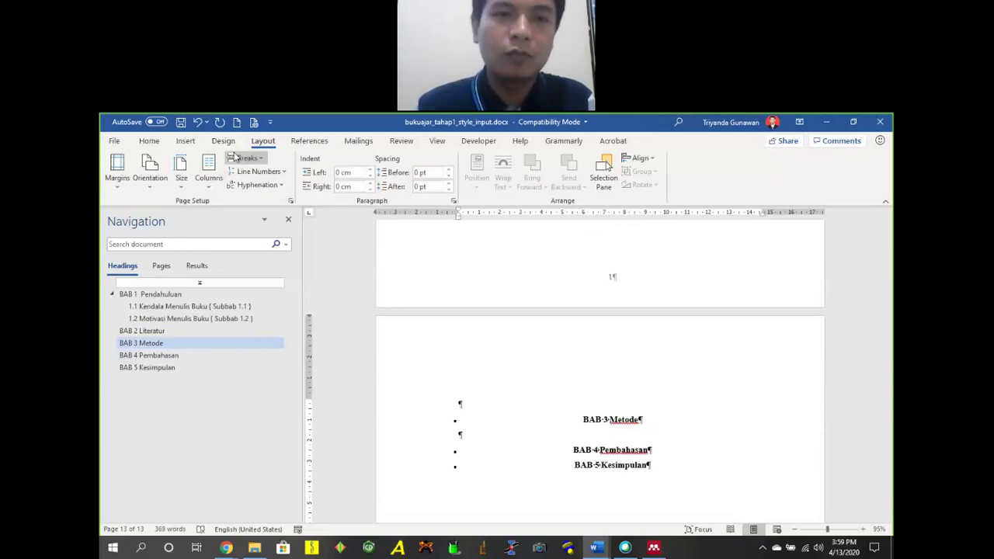
{"action": "left_click", "coordinate": [243, 158]}
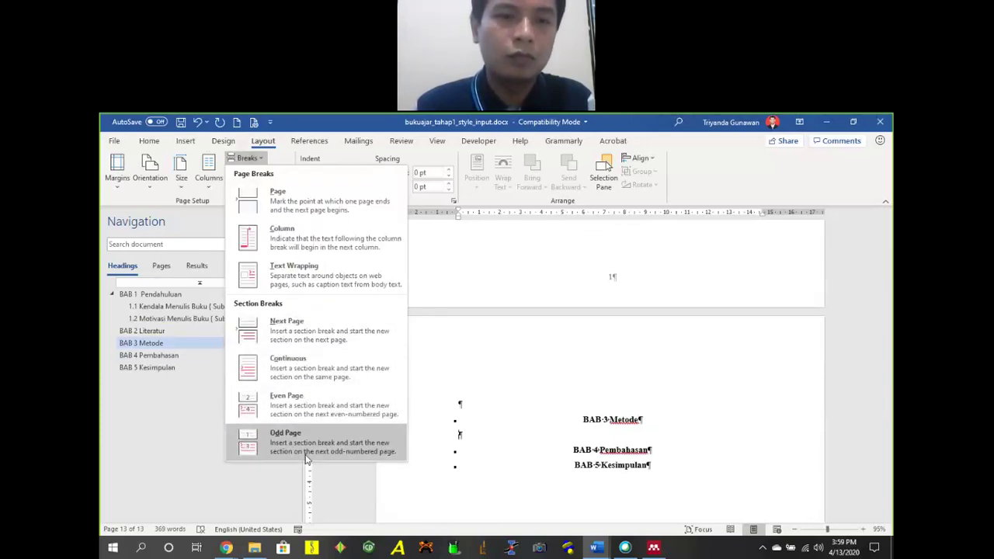
{"action": "left_click", "coordinate": [256, 443]}
{"action": "scroll", "coordinate": [516, 404], "scroll_direction": "down", "scroll_amount": 3}
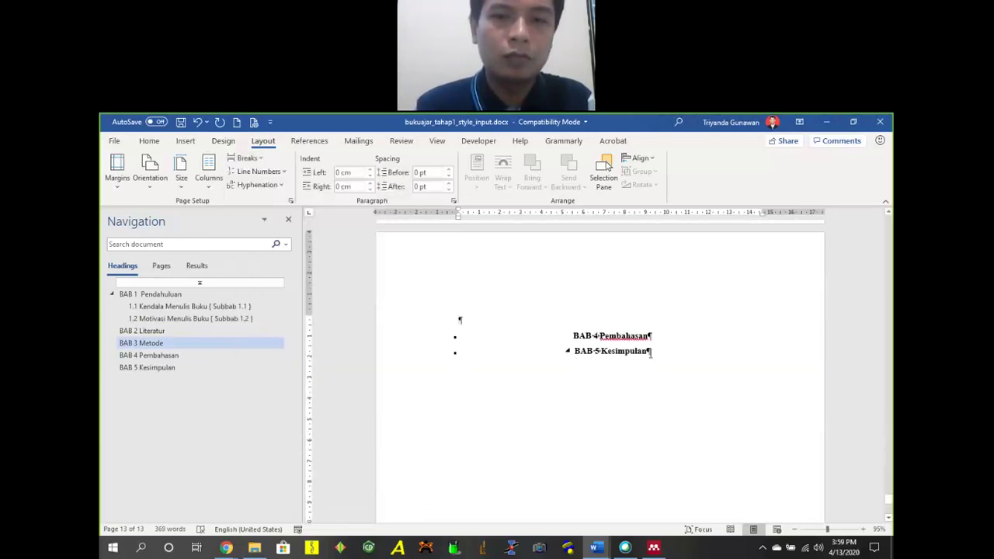
{"action": "key", "text": "Return"}
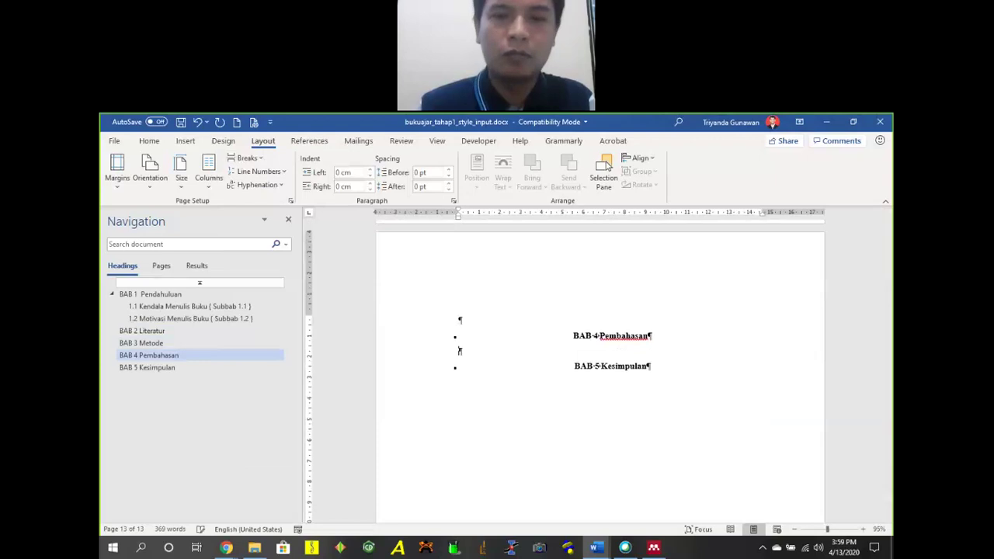
{"action": "left_click", "coordinate": [245, 158]}
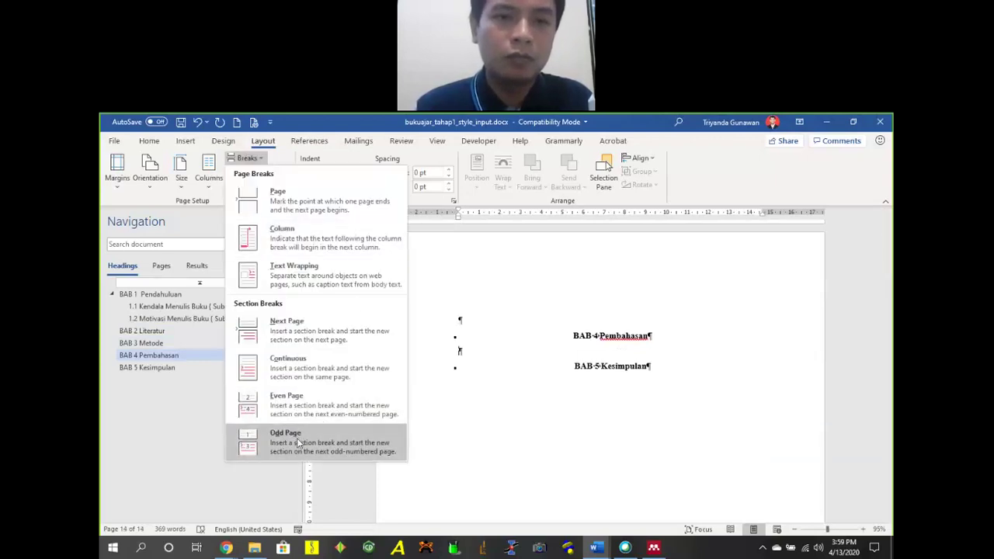
{"action": "left_click", "coordinate": [256, 442]}
Insert an Odd Page section break after BAB 5 Kesimpulan.
{"action": "scroll", "coordinate": [639, 384], "scroll_direction": "down", "scroll_amount": 3}
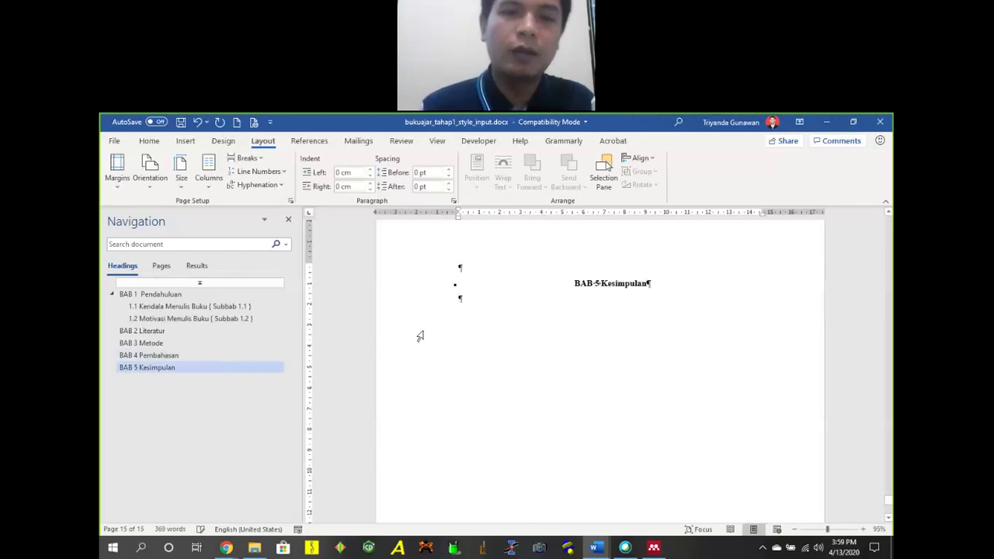
{"action": "left_click", "coordinate": [247, 158]}
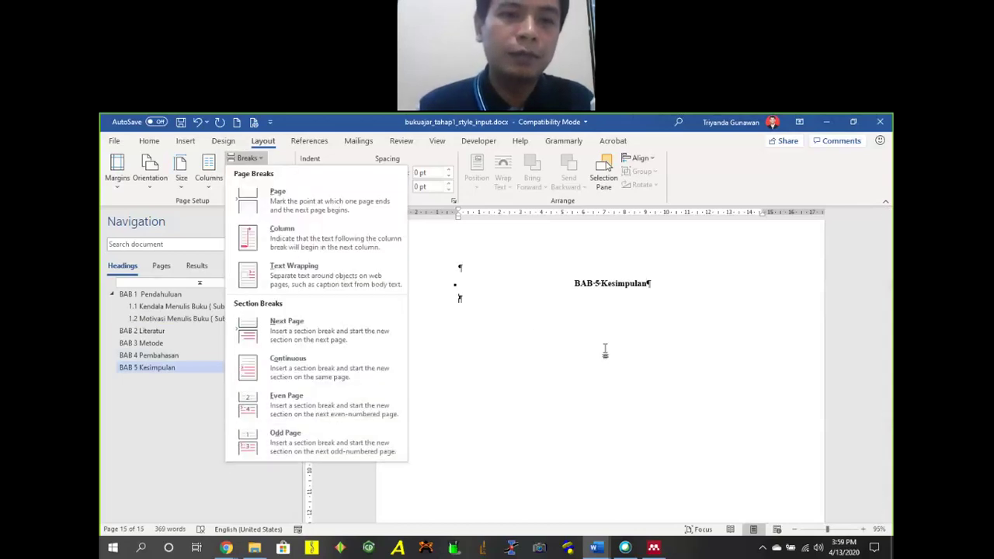
{"action": "left_click", "coordinate": [606, 344]}
{"action": "scroll", "coordinate": [660, 361], "scroll_direction": "up", "scroll_amount": 10}
{"action": "scroll", "coordinate": [677, 373], "scroll_direction": "down", "scroll_amount": 5}
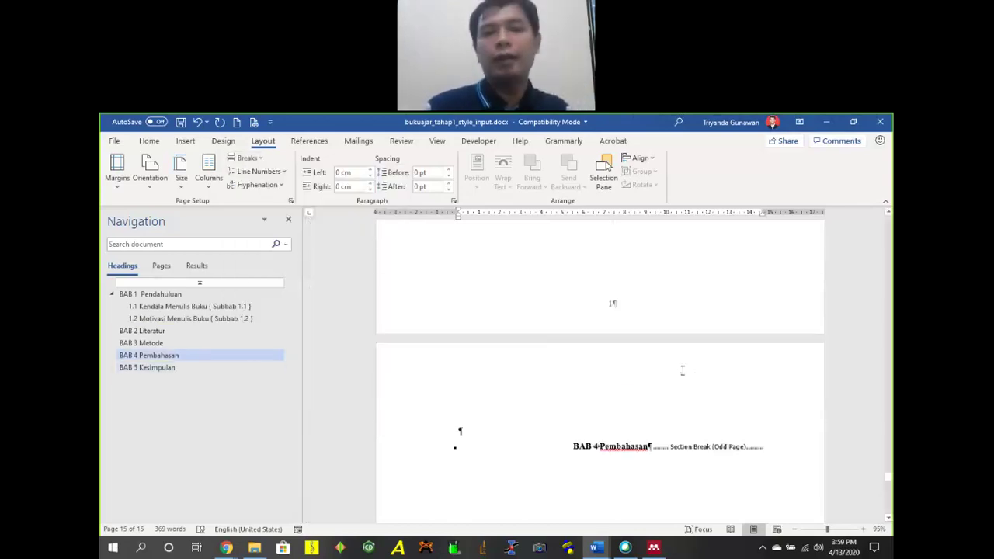
{"action": "scroll", "coordinate": [613, 406], "scroll_direction": "up", "scroll_amount": 3}
{"action": "scroll", "coordinate": [597, 412], "scroll_direction": "down", "scroll_amount": 3}
{"action": "scroll", "coordinate": [596, 411], "scroll_direction": "down", "scroll_amount": 1}
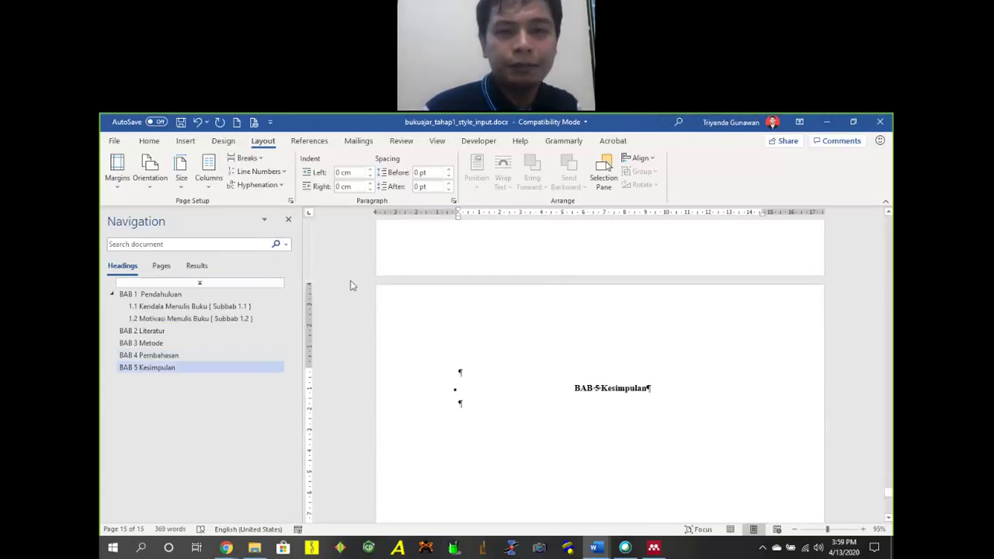
{"action": "left_click", "coordinate": [249, 158]}
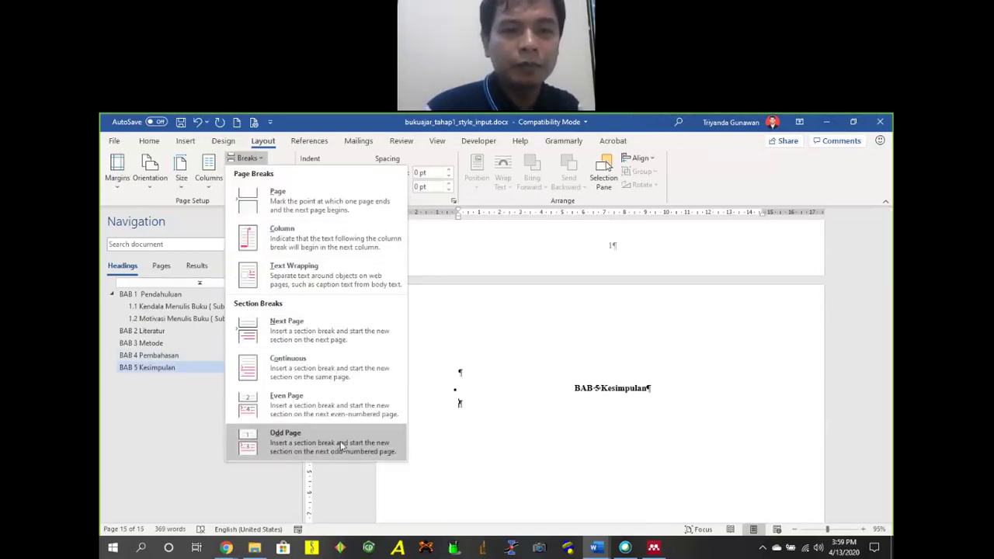
{"action": "left_click", "coordinate": [311, 442]}
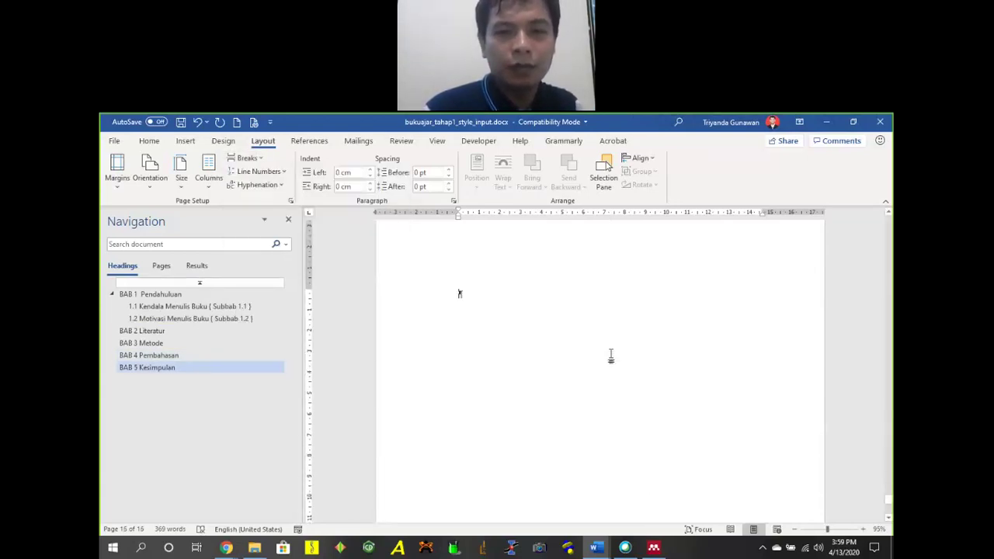
Type 'Daftar Pustaka' on the new final page and apply the Title style.
{"action": "type", "text": "Da"}
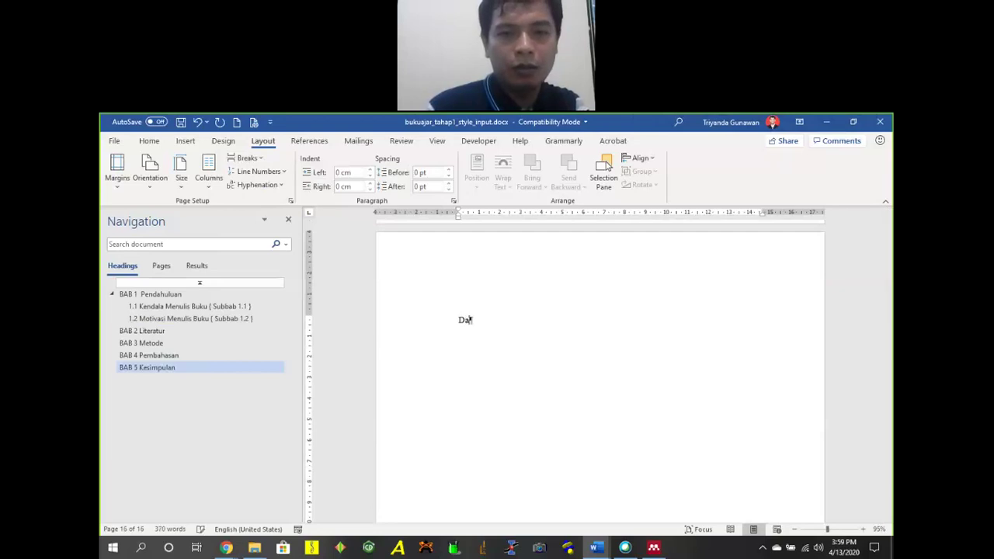
{"action": "type", "text": "ftar Pustaka"}
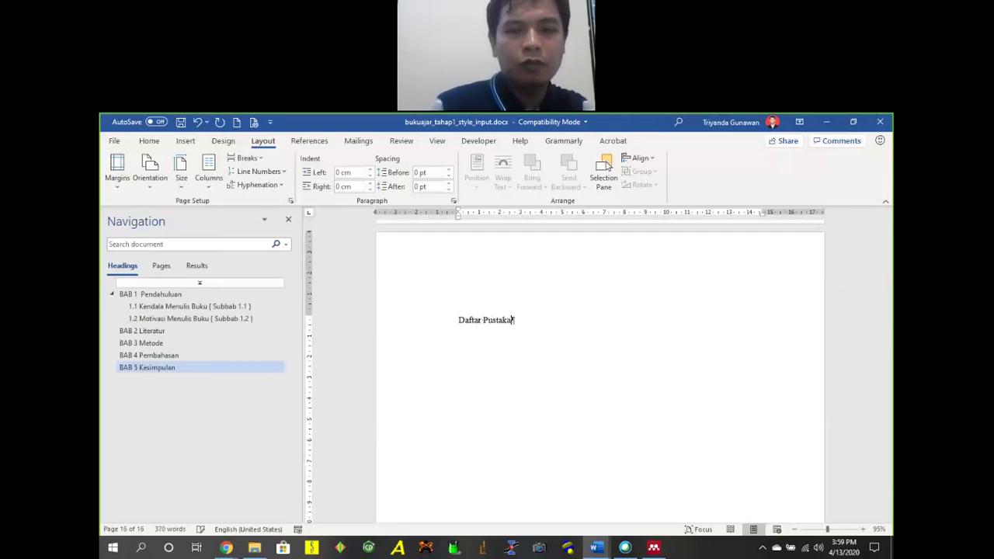
{"action": "left_click", "coordinate": [149, 140]}
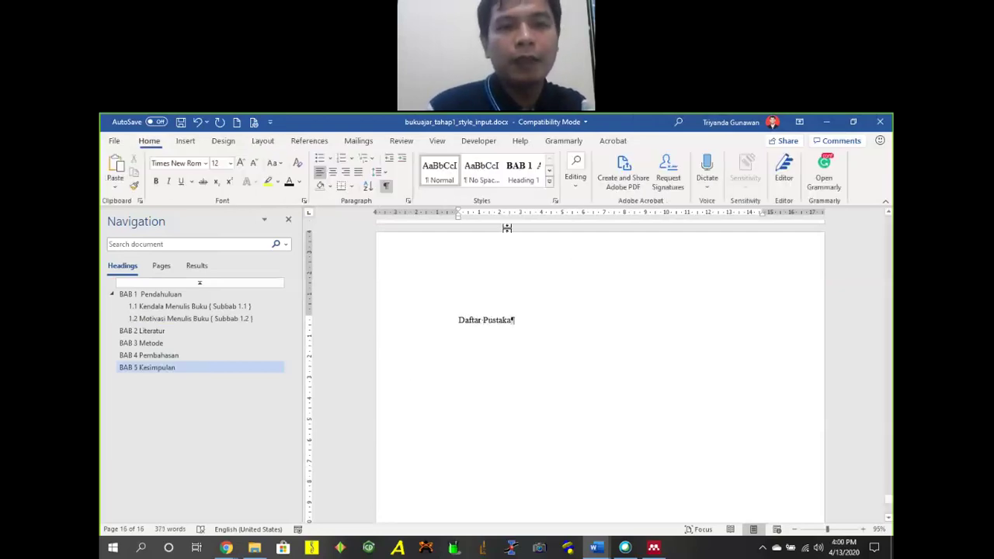
{"action": "left_click", "coordinate": [550, 181]}
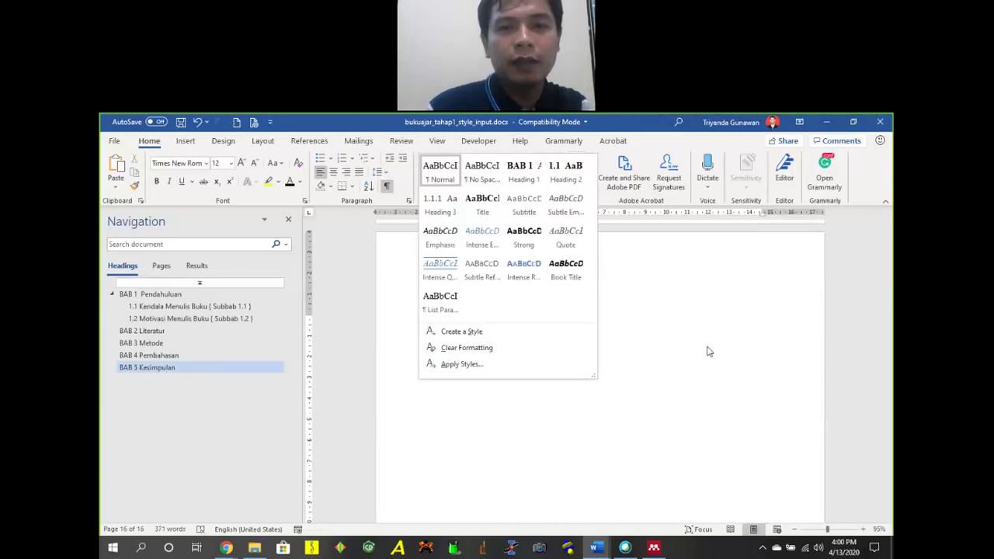
{"action": "left_click", "coordinate": [480, 210]}
Scroll up and down through the chapter pages to review the heading structure.
{"action": "scroll", "coordinate": [628, 341], "scroll_direction": "up", "scroll_amount": 10}
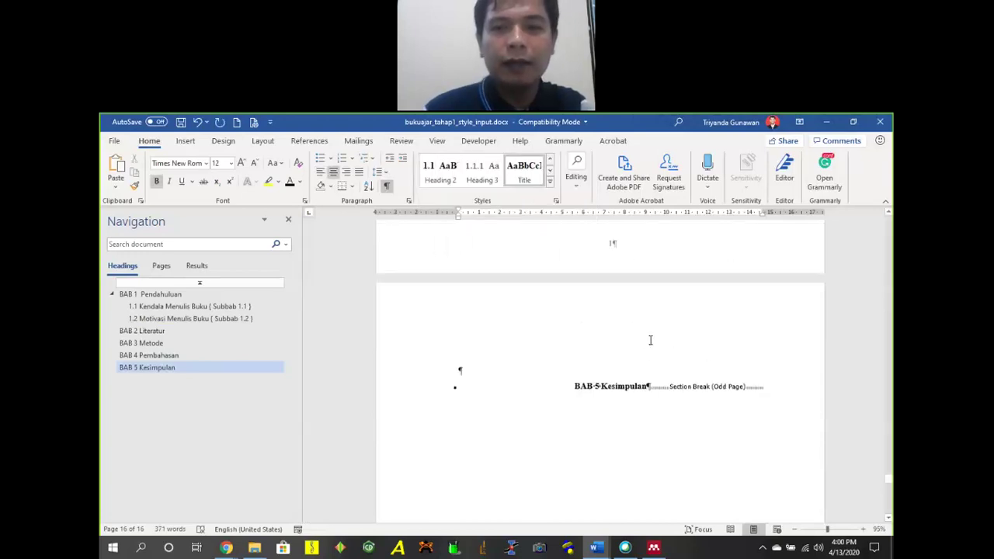
{"action": "scroll", "coordinate": [649, 359], "scroll_direction": "up", "scroll_amount": 10}
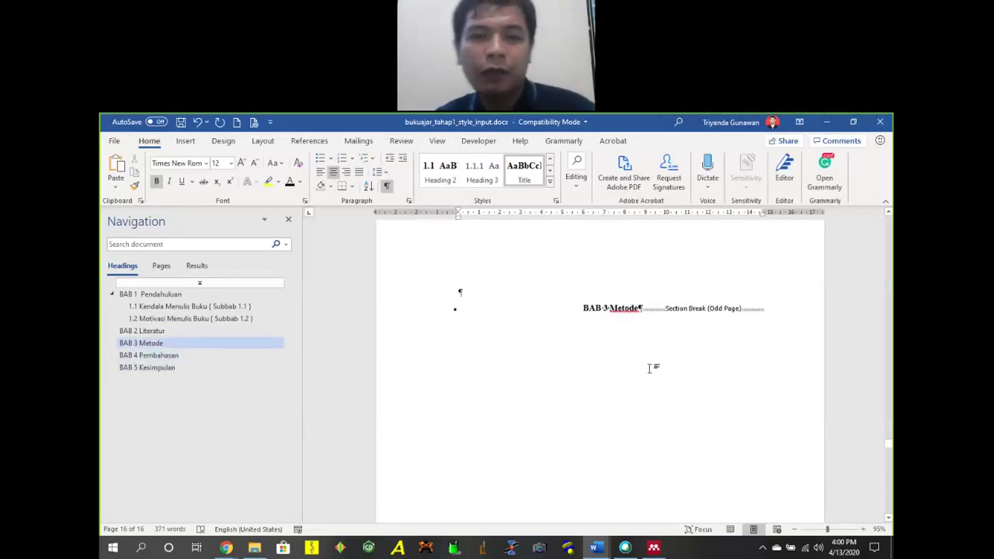
{"action": "scroll", "coordinate": [649, 358], "scroll_direction": "up", "scroll_amount": 10}
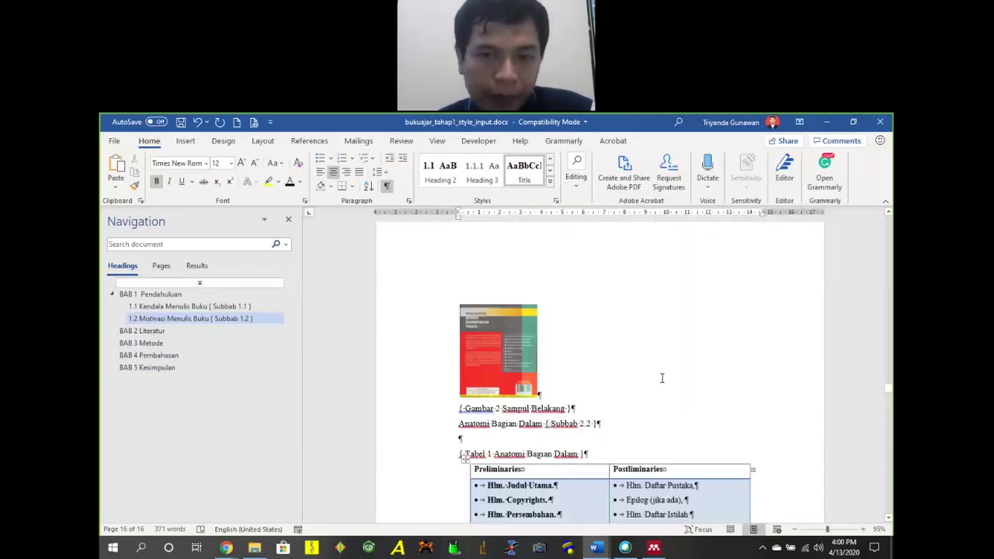
{"action": "scroll", "coordinate": [649, 358], "scroll_direction": "down", "scroll_amount": 5}
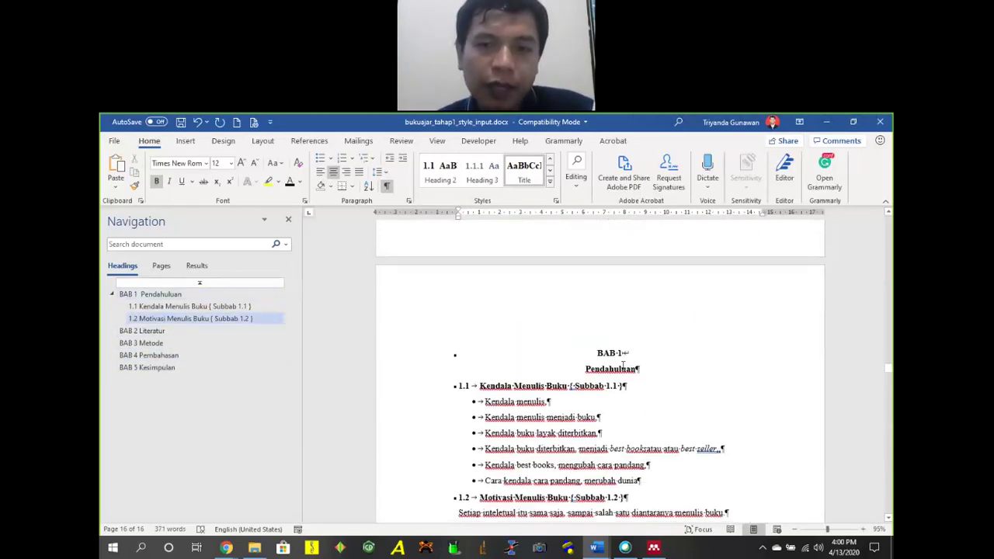
{"action": "scroll", "coordinate": [609, 333], "scroll_direction": "up", "scroll_amount": 5}
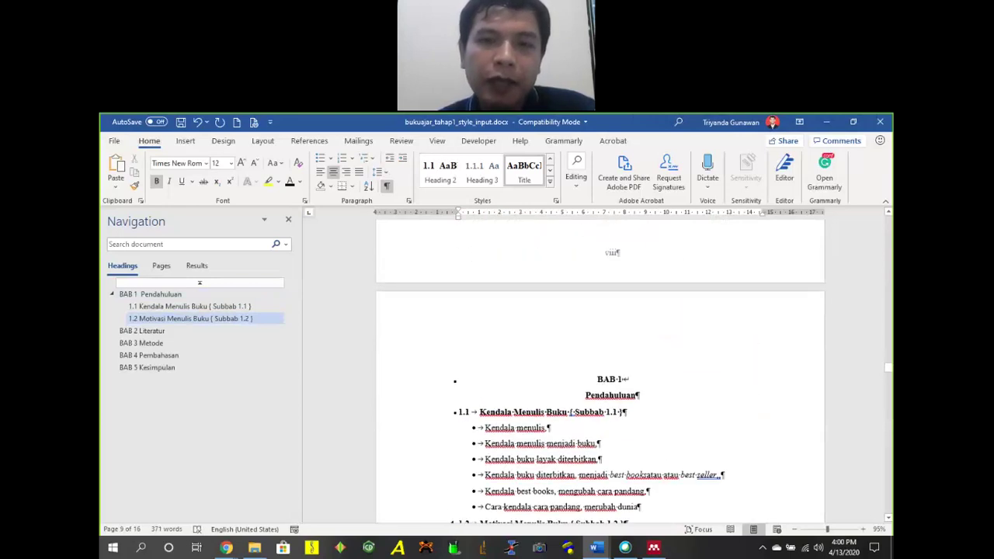
{"action": "scroll", "coordinate": [614, 388], "scroll_direction": "down", "scroll_amount": 10}
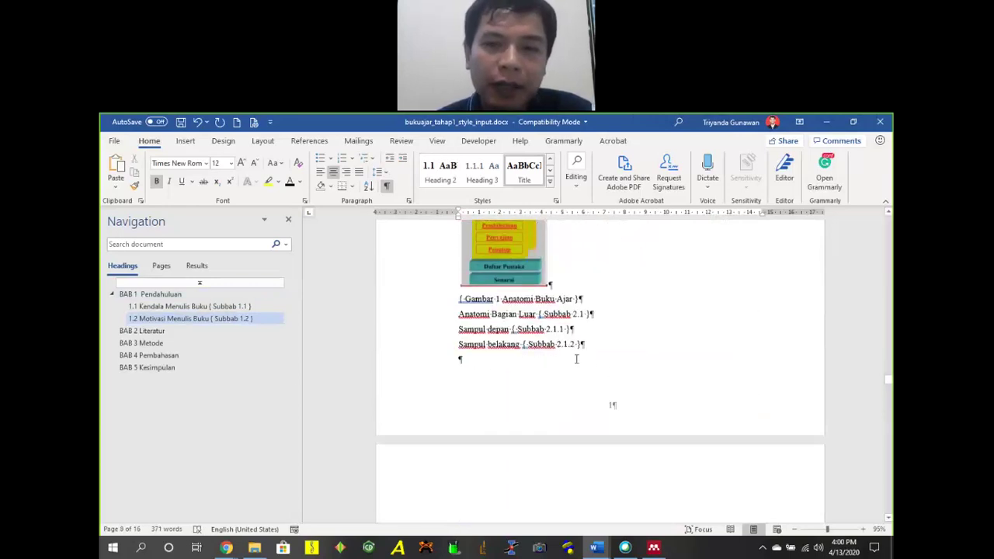
{"action": "scroll", "coordinate": [627, 386], "scroll_direction": "down", "scroll_amount": 2}
{"action": "scroll", "coordinate": [629, 376], "scroll_direction": "up", "scroll_amount": 12}
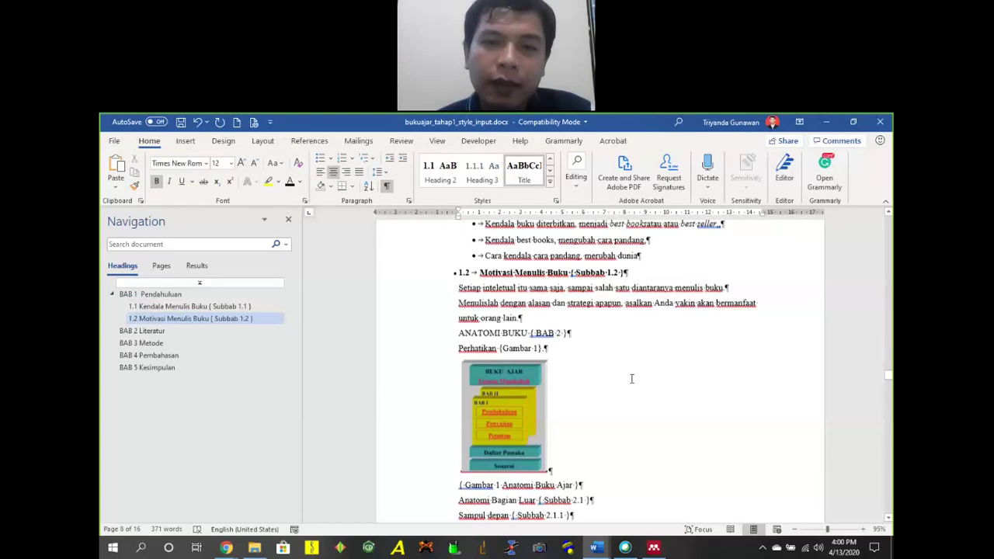
{"action": "scroll", "coordinate": [578, 386], "scroll_direction": "down", "scroll_amount": 1}
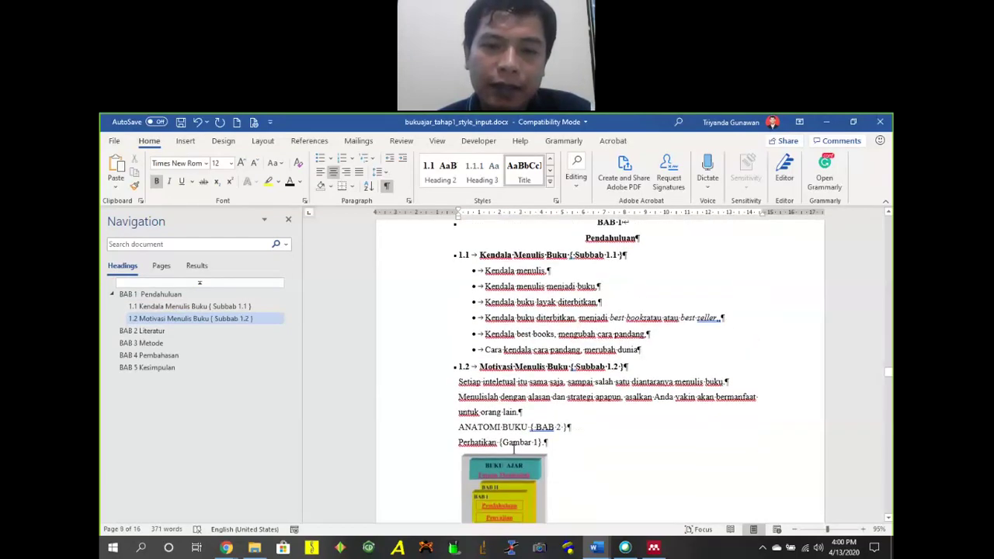
{"action": "scroll", "coordinate": [556, 438], "scroll_direction": "down", "scroll_amount": 3}
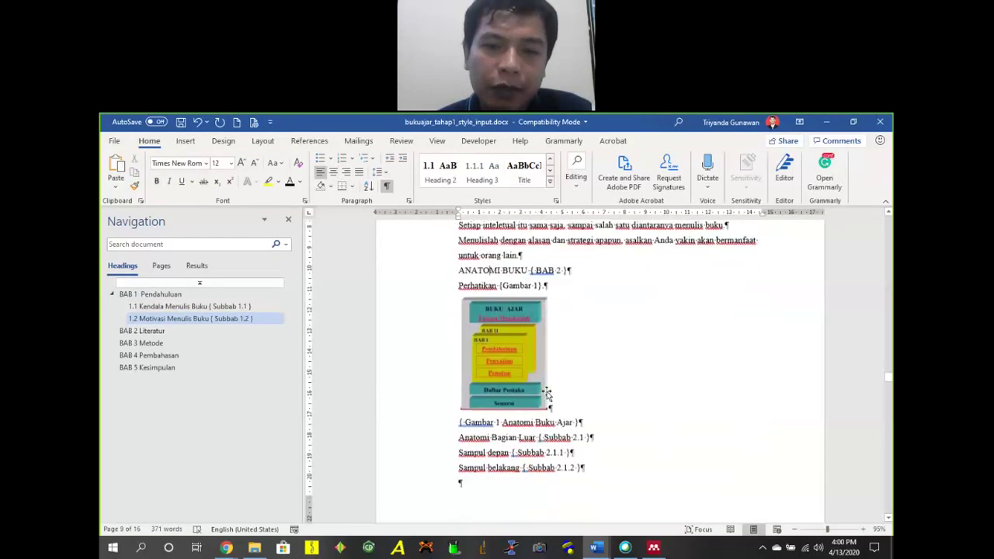
{"action": "scroll", "coordinate": [543, 365], "scroll_direction": "up", "scroll_amount": 2}
{"action": "scroll", "coordinate": [508, 379], "scroll_direction": "down", "scroll_amount": 1}
{"action": "scroll", "coordinate": [509, 379], "scroll_direction": "up", "scroll_amount": 1}
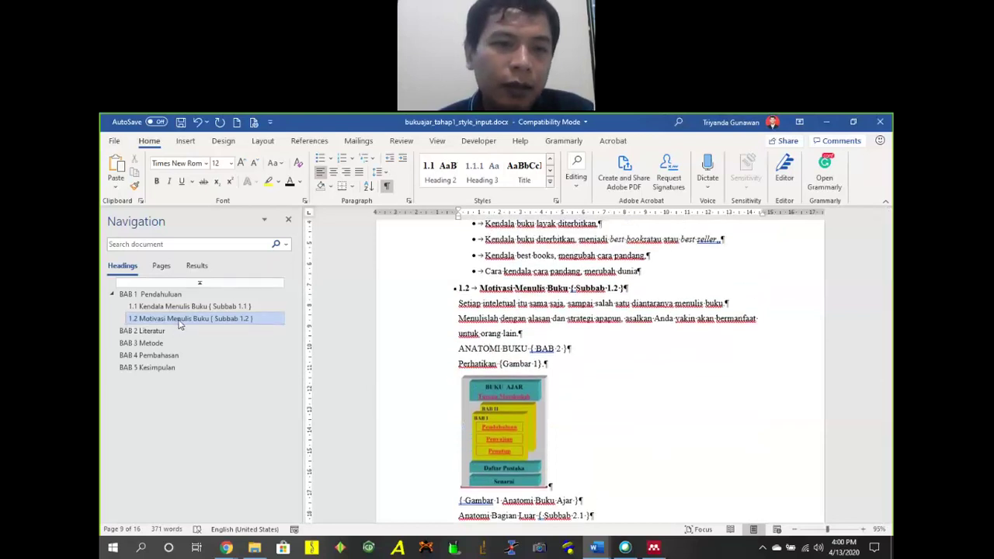
{"action": "scroll", "coordinate": [596, 360], "scroll_direction": "down", "scroll_amount": 10}
{"action": "scroll", "coordinate": [597, 360], "scroll_direction": "down", "scroll_amount": 5}
Undo three edits to restore Motivasi Menulis Buku as subsection 2.1 under BAB 2 Literatur.
{"action": "key", "text": "ctrl+z"}
{"action": "key", "text": "ctrl+z"}
{"action": "key", "text": "ctrl+z"}
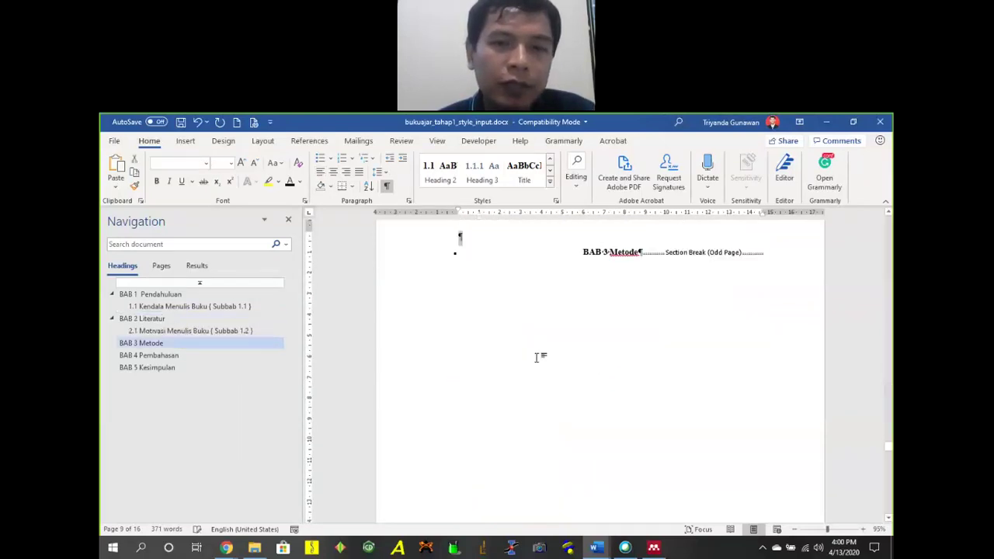
{"action": "key", "text": "ctrl+z"}
{"action": "key", "text": "ctrl+z"}
{"action": "key", "text": "ctrl+z"}
{"action": "key", "text": "ctrl+z"}
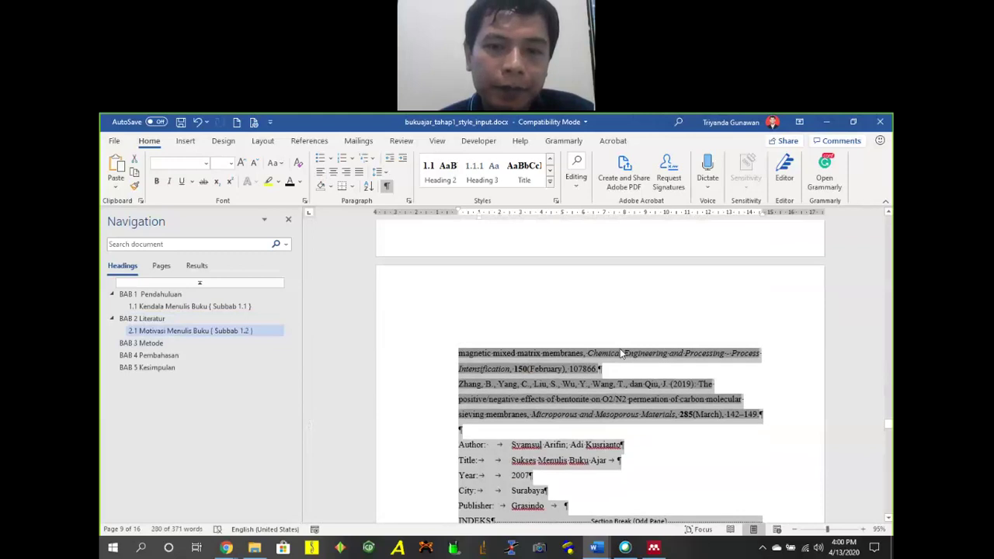
{"action": "key", "text": "ctrl+z"}
{"action": "key", "text": "ctrl+z"}
{"action": "key", "text": "ctrl+z"}
{"action": "key", "text": "ctrl+z"}
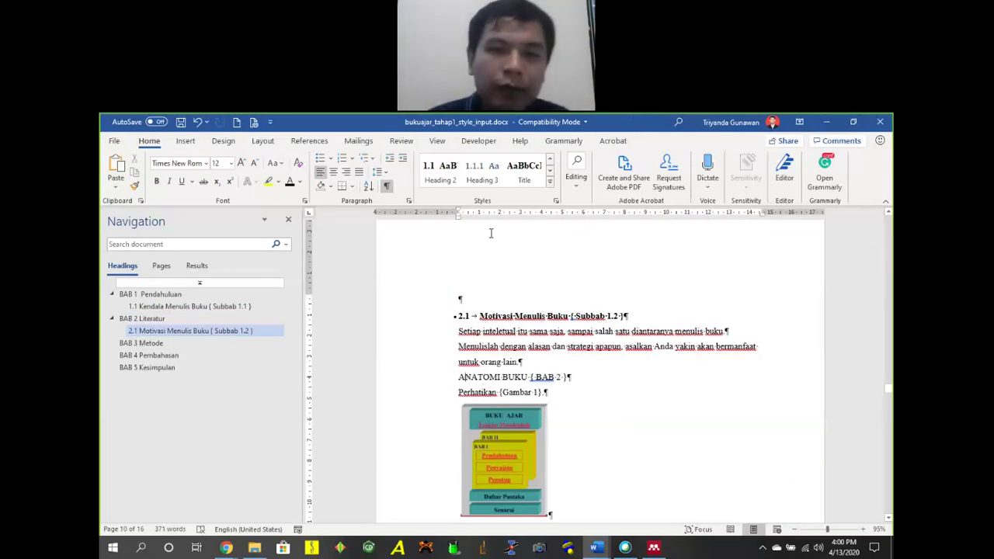
Try Heading 2 on ANATOMI BUKU, then add an unbulleted empty line after 'merubah dunia'.
{"action": "left_click", "coordinate": [439, 173]}
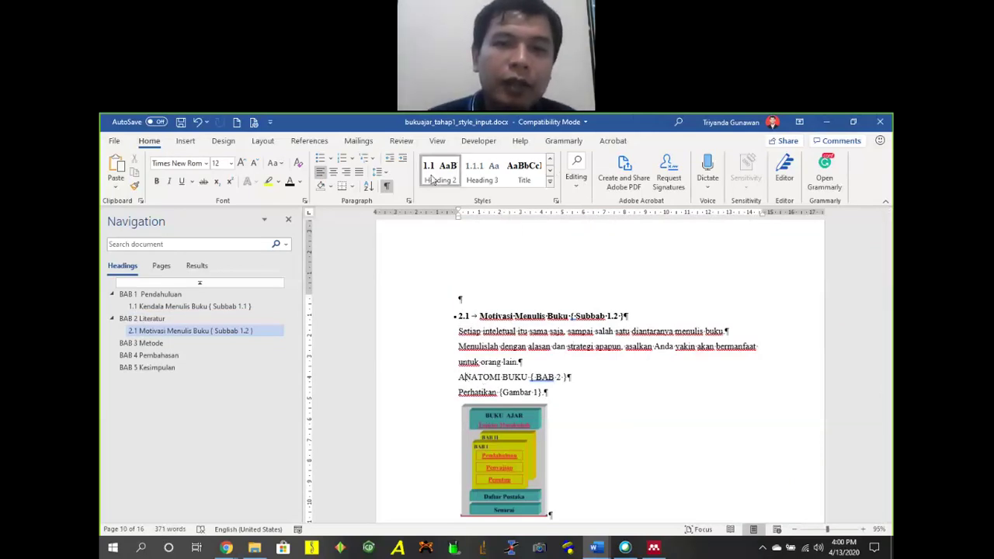
{"action": "key", "text": "ctrl+z"}
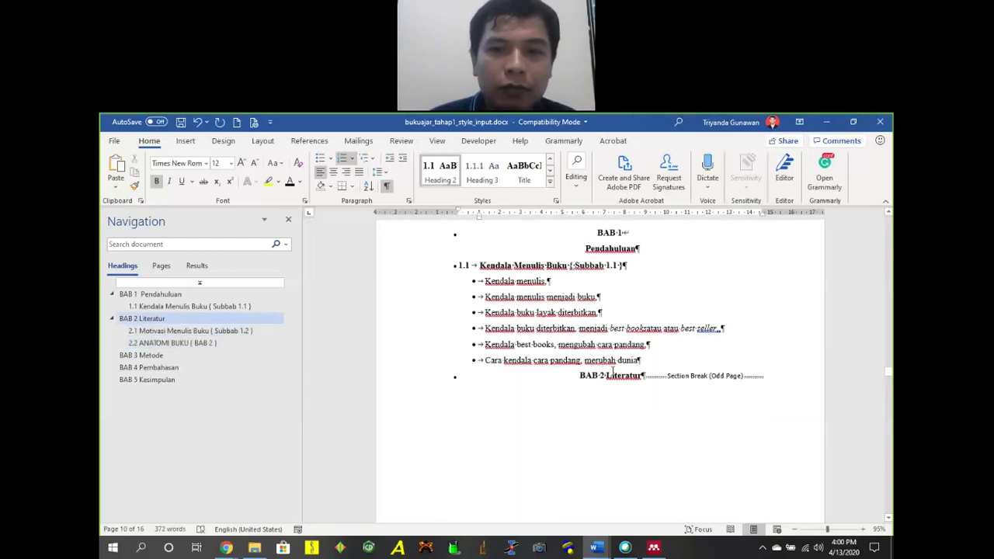
{"action": "left_click", "coordinate": [642, 360]}
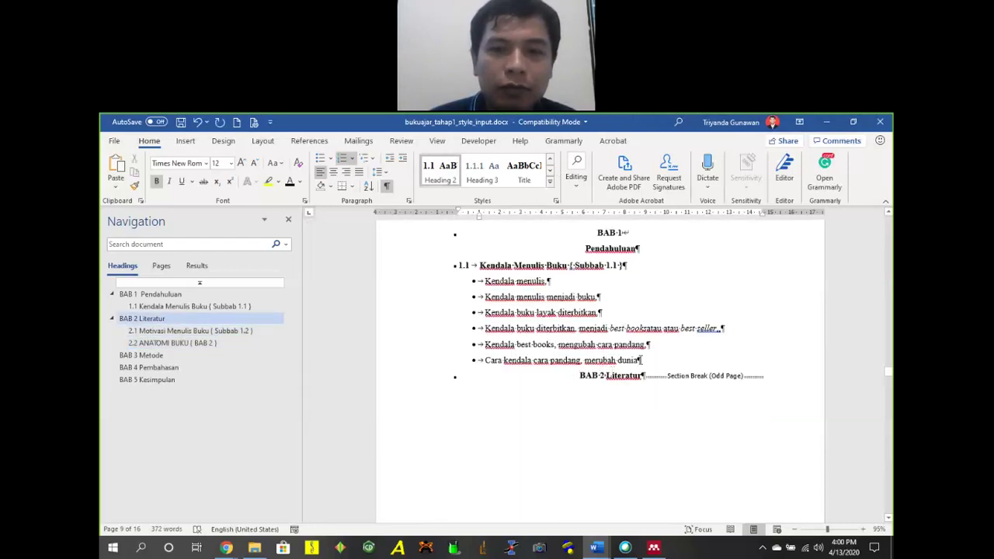
{"action": "left_click", "coordinate": [697, 362]}
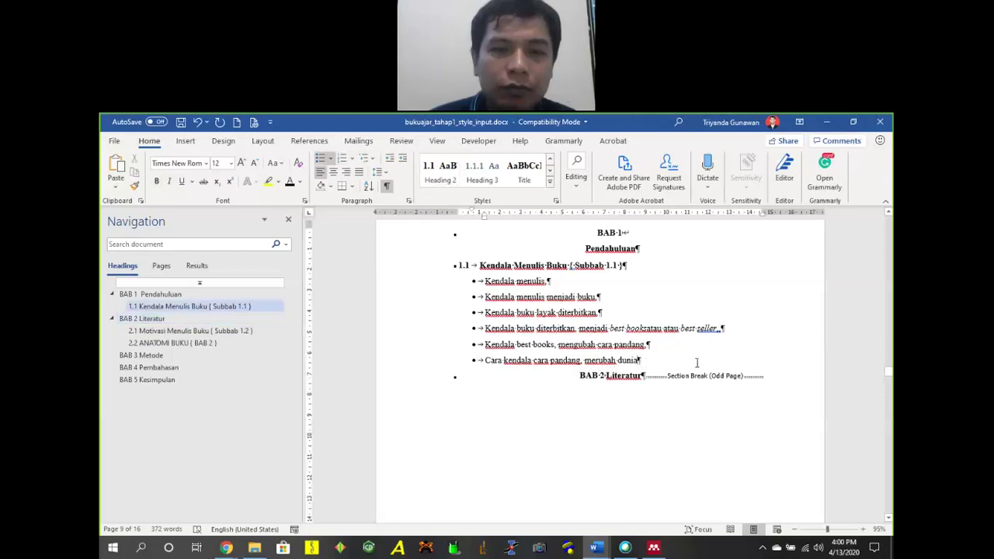
{"action": "scroll", "coordinate": [703, 347], "scroll_direction": "down", "scroll_amount": 8}
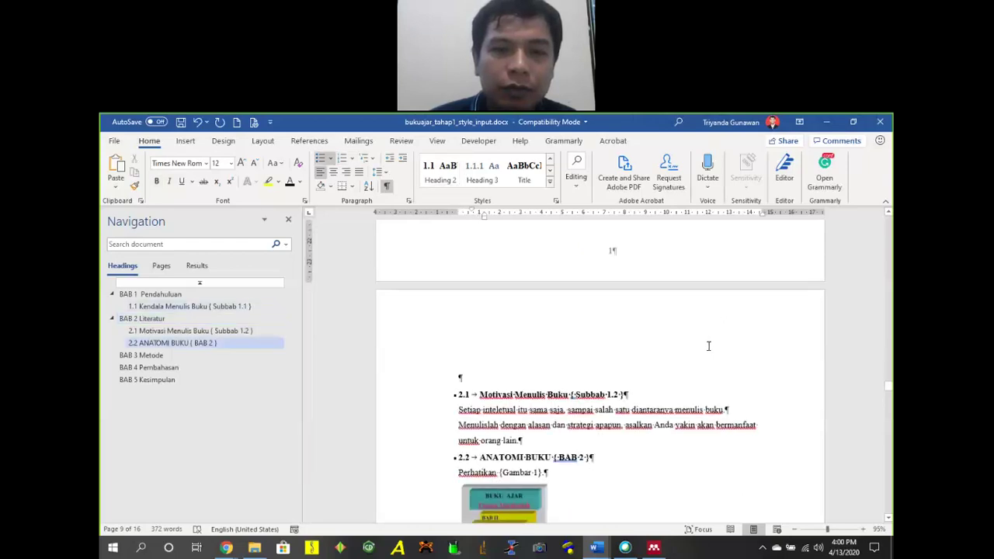
{"action": "scroll", "coordinate": [711, 347], "scroll_direction": "up", "scroll_amount": 8}
{"action": "key", "text": "Return"}
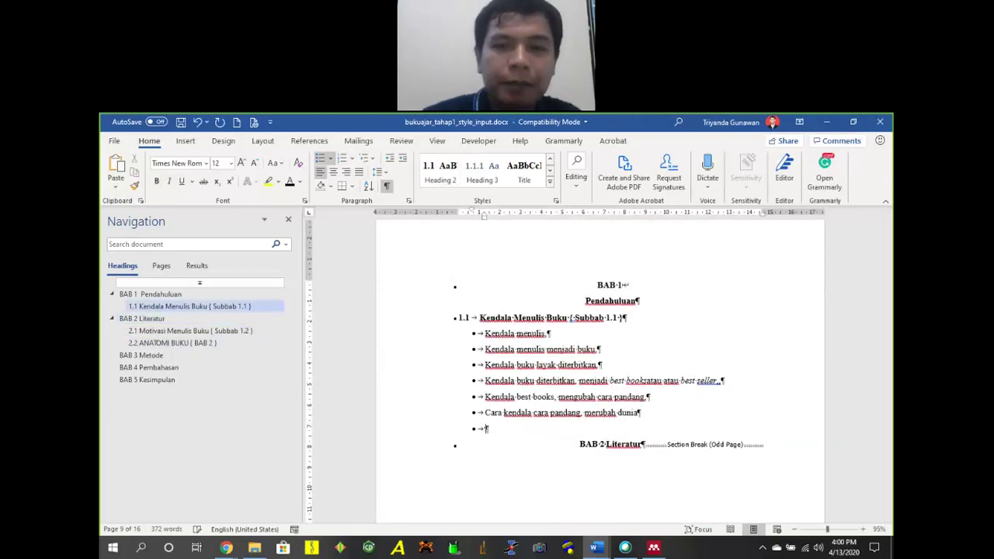
{"action": "key", "text": "BackSpace"}
{"action": "key", "text": "BackSpace"}
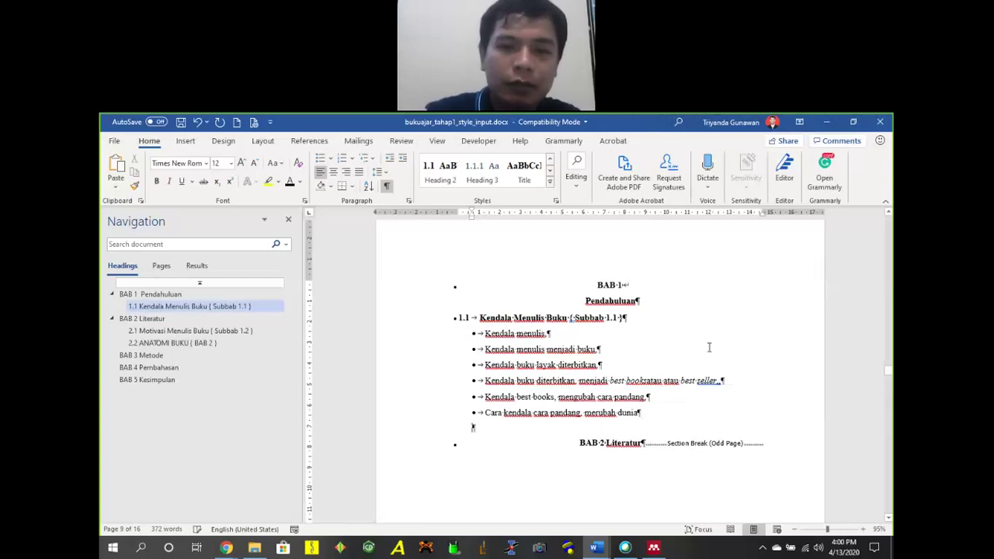
Delete the section break following BAB 2 Literatur.
{"action": "left_click", "coordinate": [777, 486]}
{"action": "key", "text": "Delete"}
{"action": "key", "text": "Delete"}
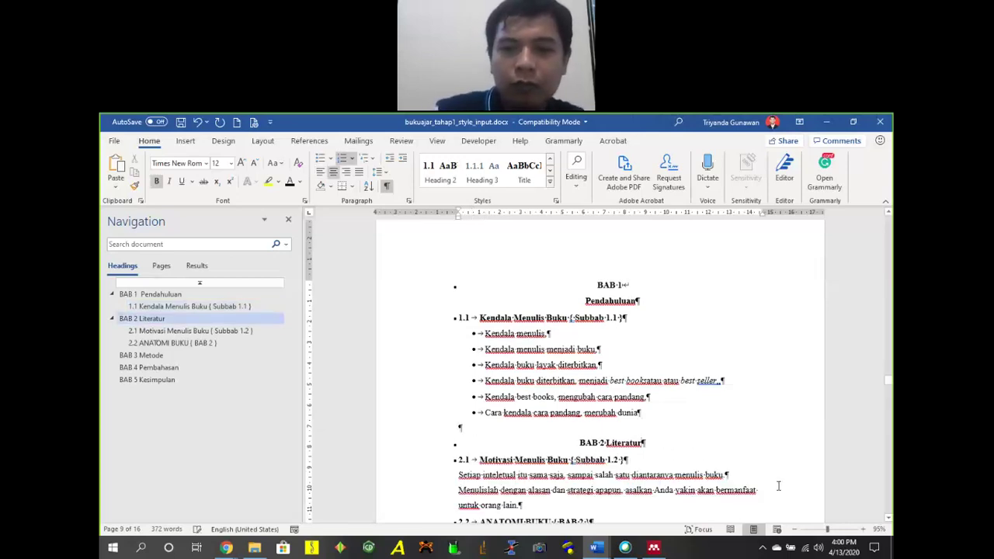
{"action": "left_click", "coordinate": [461, 425]}
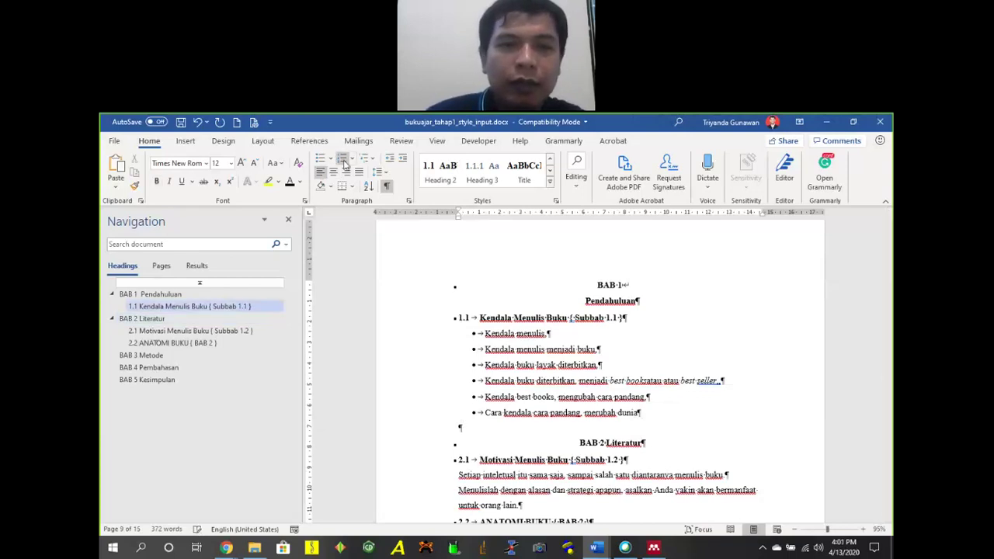
Insert an Odd Page section break after BAB 1 so BAB 2 Literatur starts a new page.
{"action": "left_click", "coordinate": [264, 143]}
{"action": "left_click", "coordinate": [249, 159]}
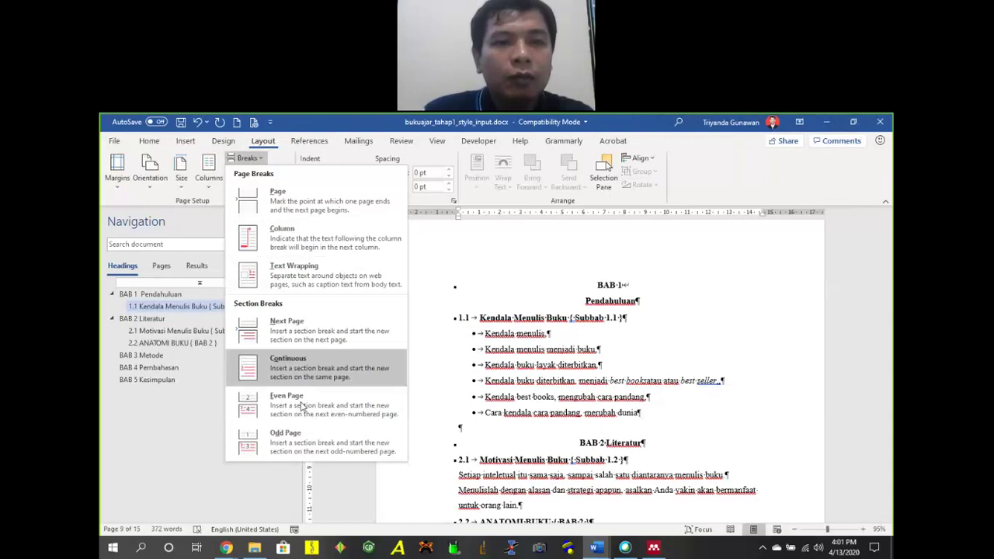
{"action": "left_click", "coordinate": [289, 447]}
{"action": "scroll", "coordinate": [597, 347], "scroll_direction": "down", "scroll_amount": 10}
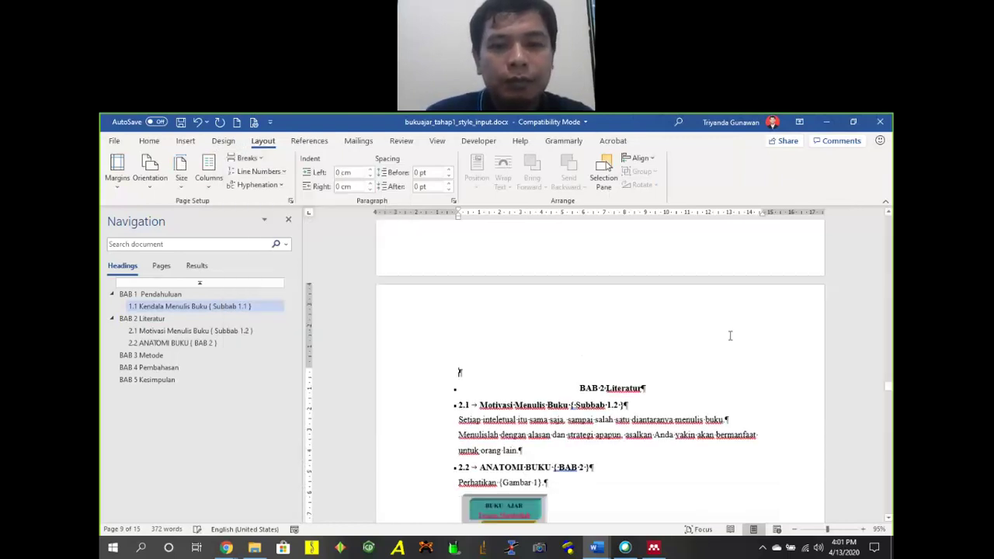
Tidy the blank lines around BAB 2 Literatur and indent the Setiap intelektual paragraph's first line.
{"action": "key", "text": "Delete"}
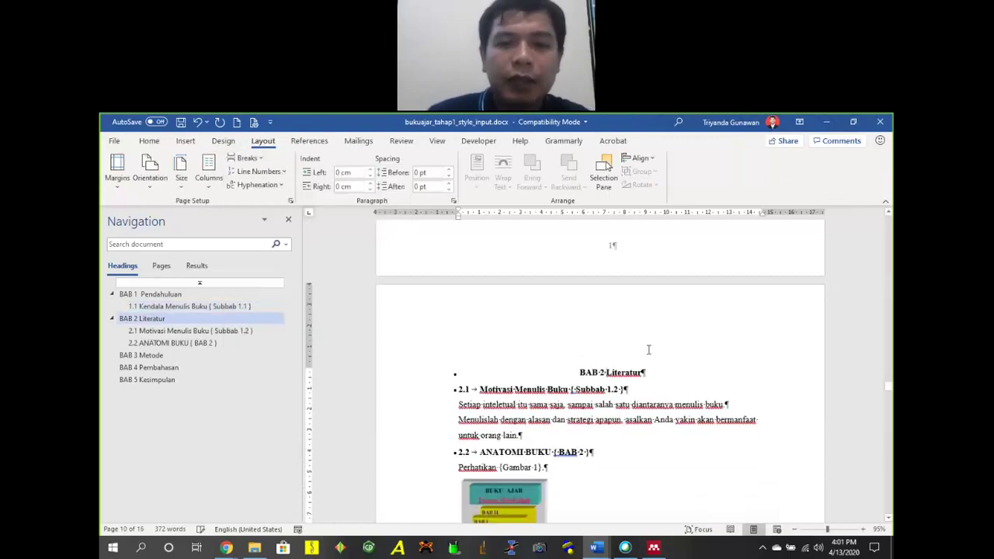
{"action": "key", "text": "Return"}
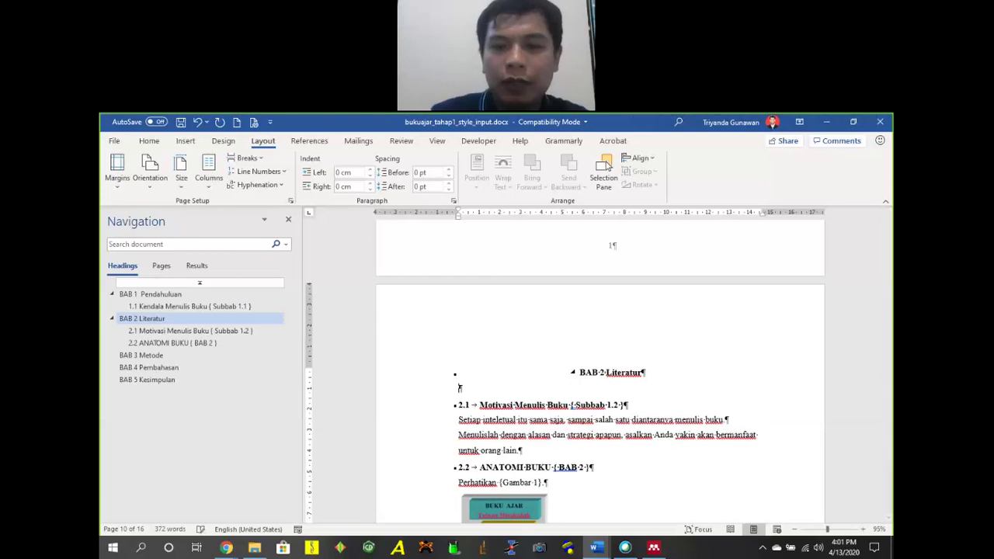
{"action": "scroll", "coordinate": [657, 368], "scroll_direction": "down", "scroll_amount": 2}
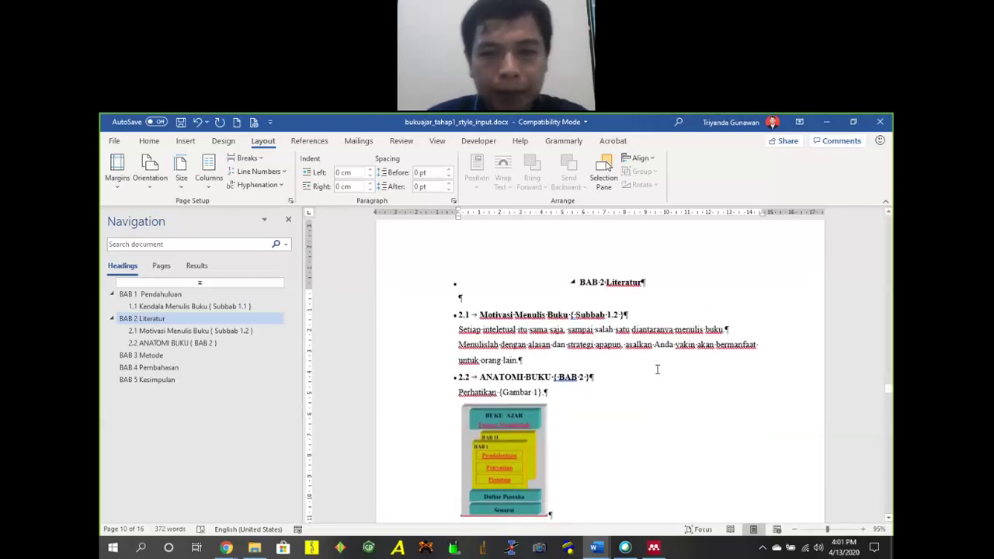
{"action": "key", "text": "Return"}
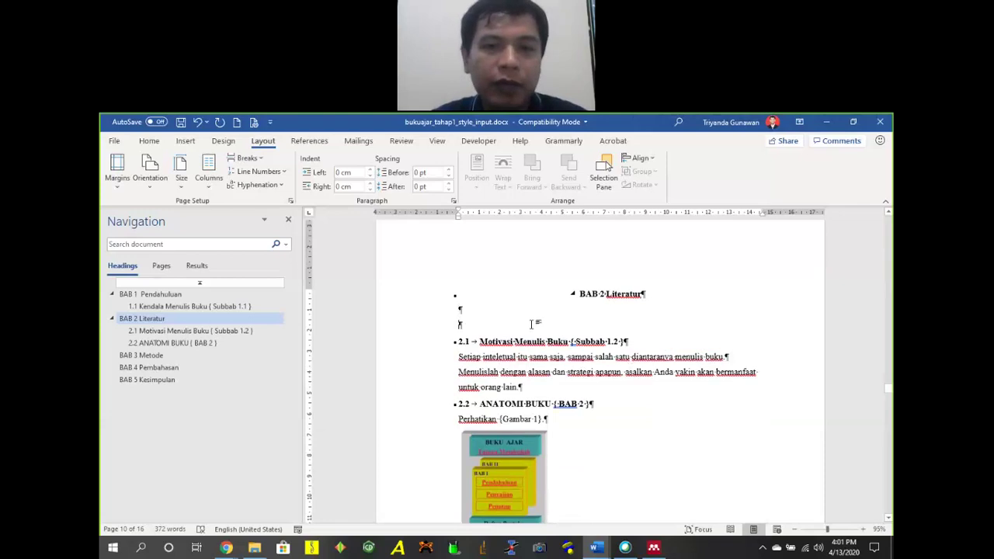
{"action": "key", "text": "Delete"}
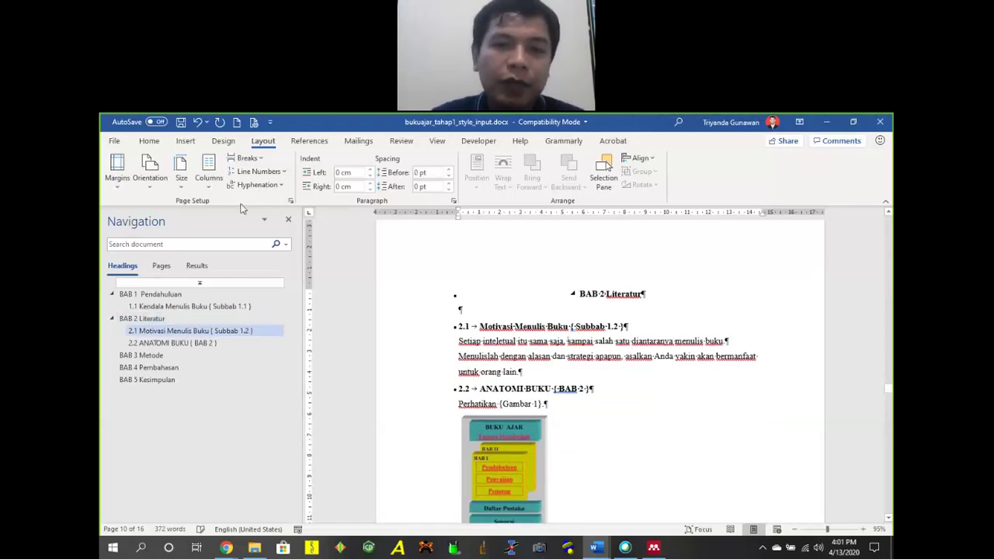
{"action": "left_click", "coordinate": [148, 140]}
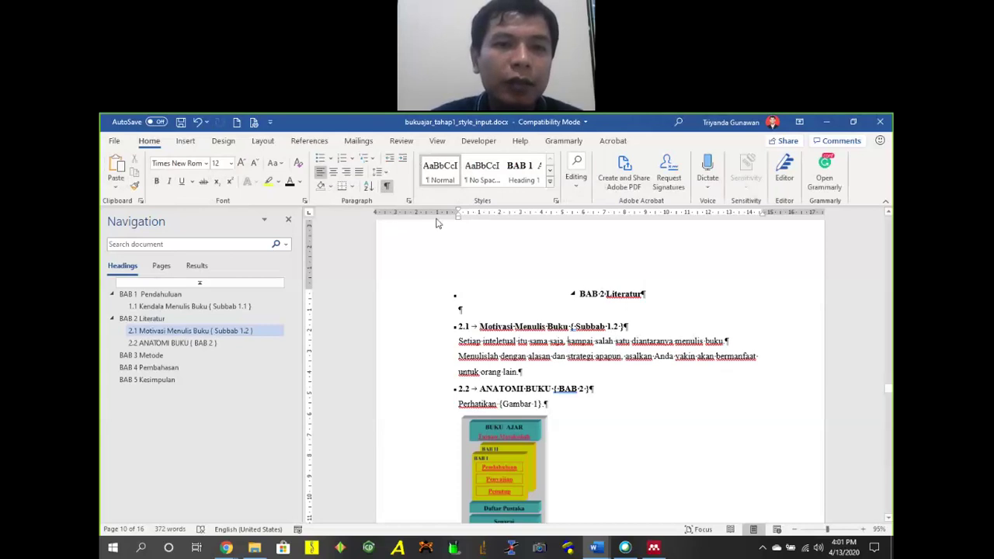
{"action": "left_click_drag", "start_coordinate": [459, 210], "coordinate": [481, 215]}
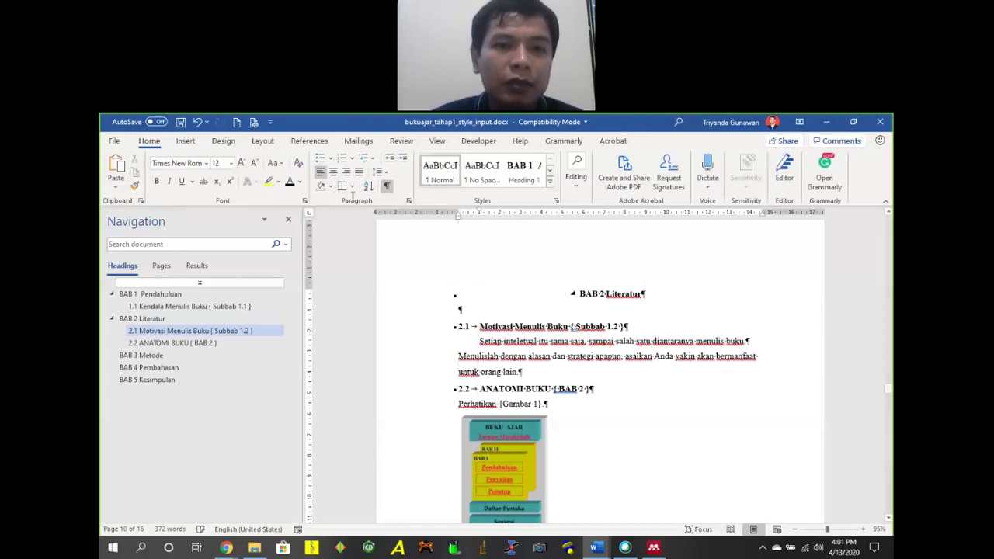
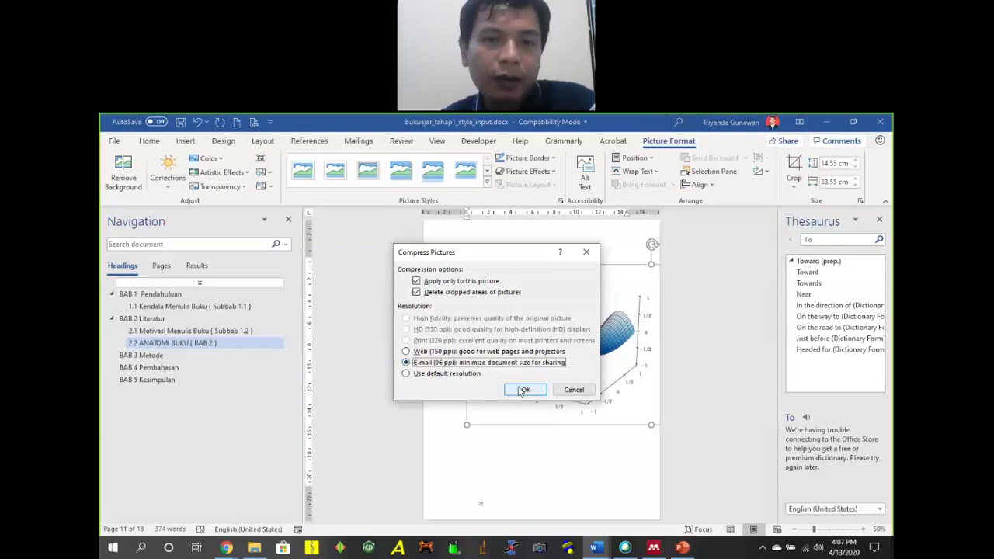
Compress the 3-D plots picture to e-mail resolution and set its wrapping to In Line with Text.
{"action": "left_click", "coordinate": [520, 389]}
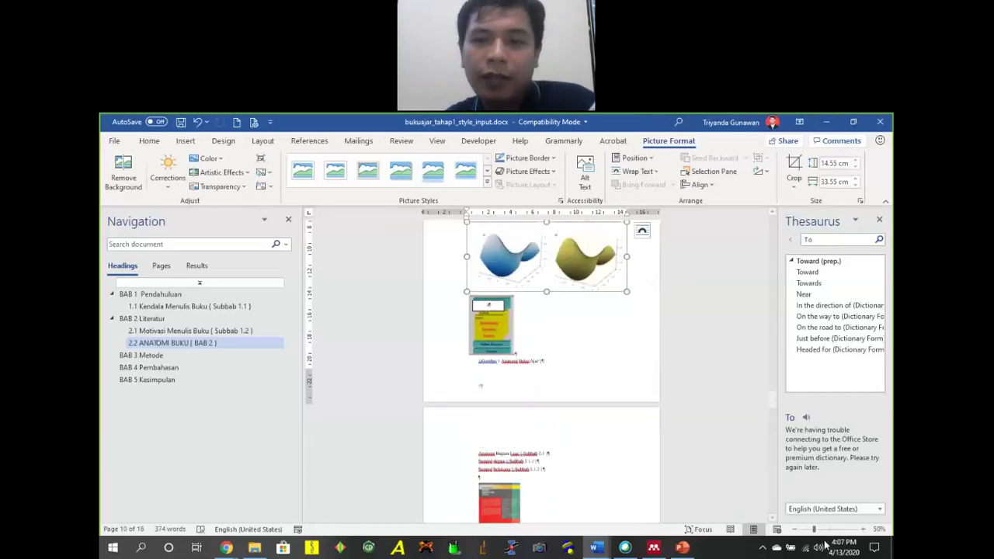
{"action": "left_click", "coordinate": [854, 529]}
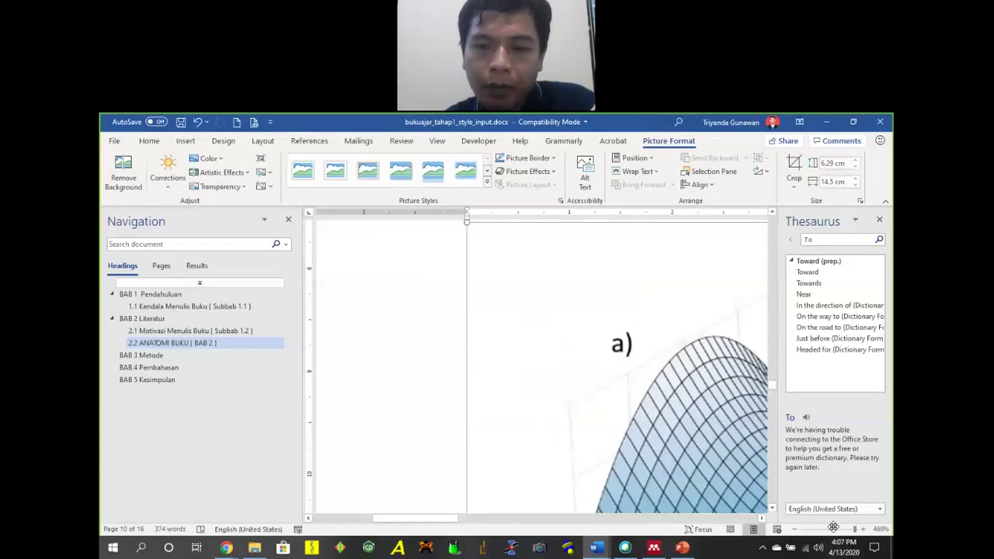
{"action": "left_click", "coordinate": [827, 529]}
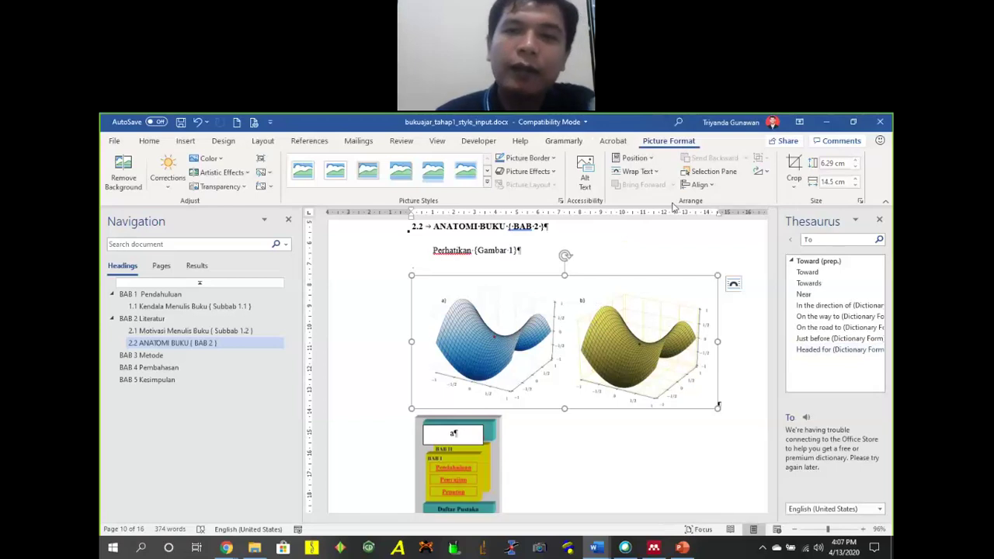
{"action": "left_click", "coordinate": [638, 171]}
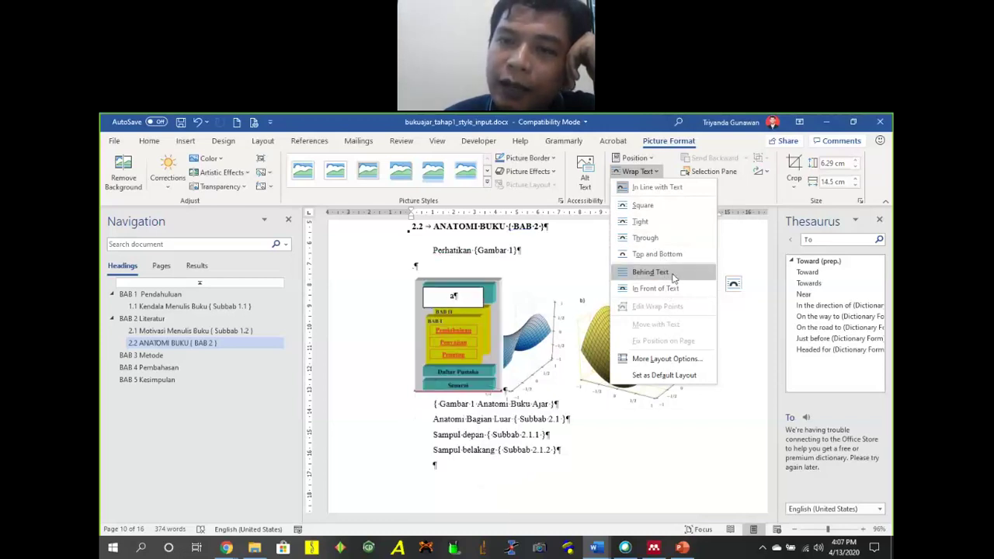
{"action": "left_click", "coordinate": [665, 188]}
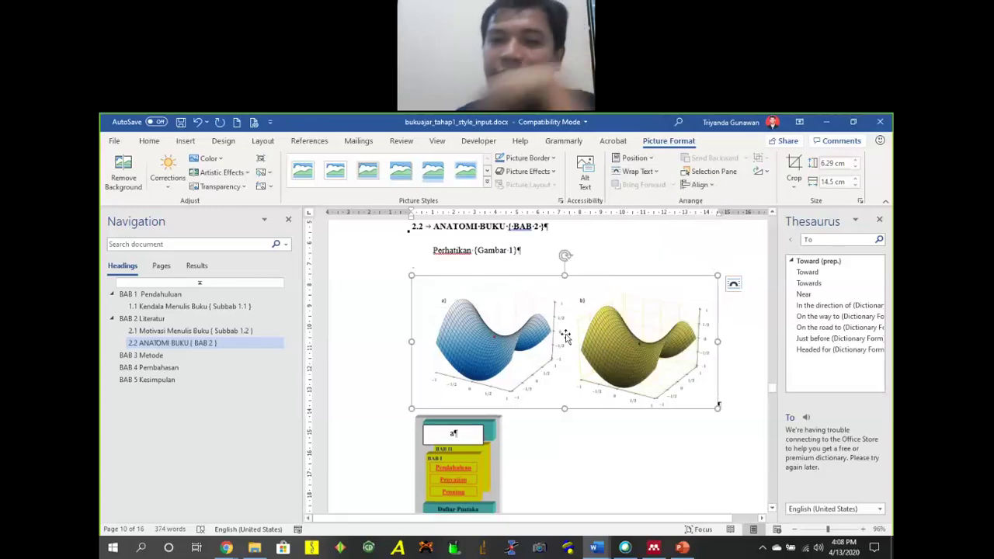
{"action": "left_click", "coordinate": [159, 141]}
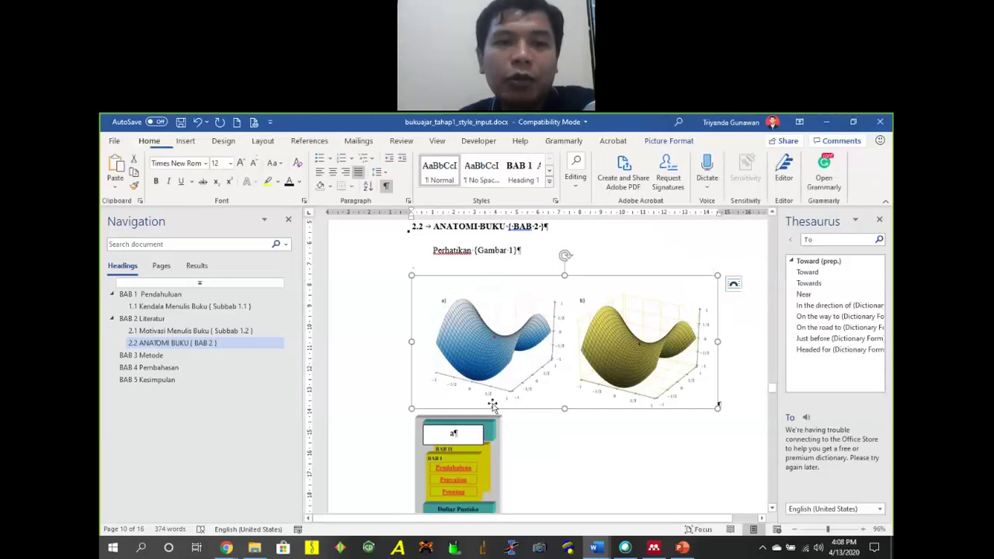
{"action": "left_click", "coordinate": [511, 257]}
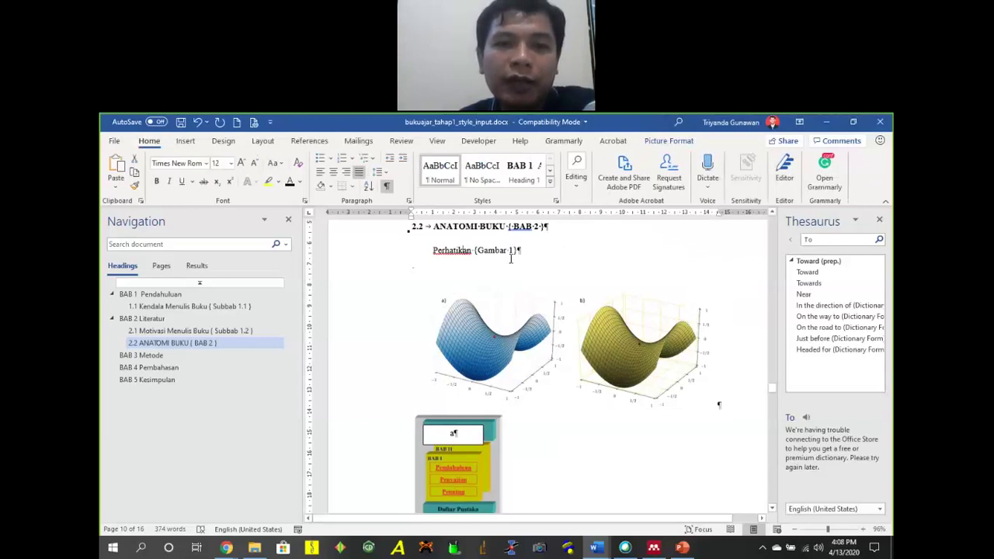
{"action": "left_click", "coordinate": [332, 172]}
{"action": "left_click", "coordinate": [320, 176]}
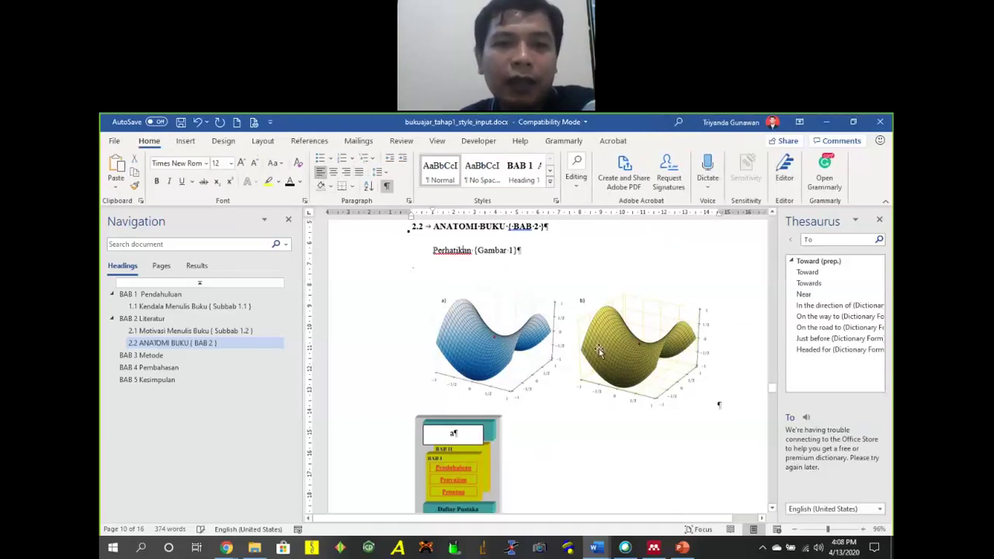
{"action": "left_click", "coordinate": [713, 403]}
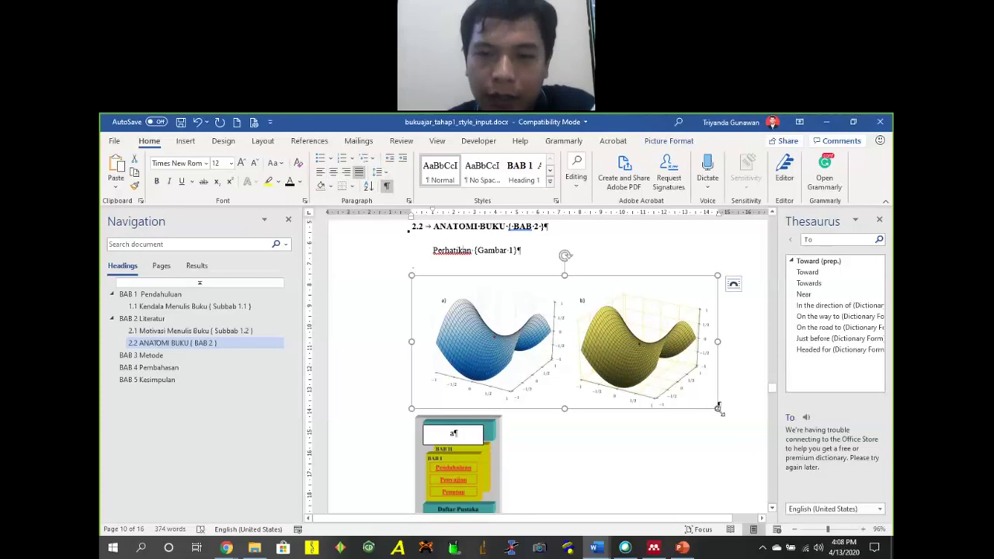
{"action": "left_click_drag", "start_coordinate": [717, 407], "coordinate": [591, 335]}
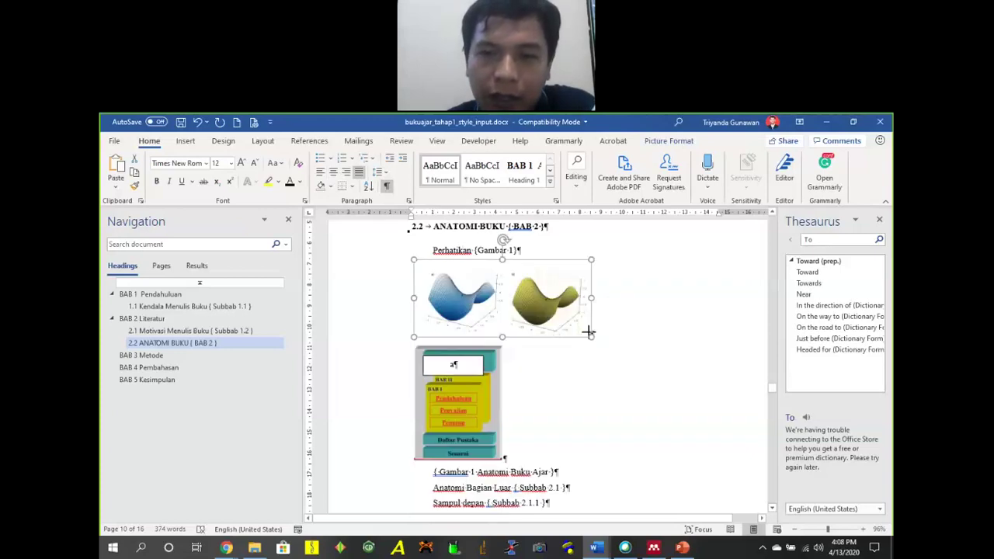
{"action": "left_click", "coordinate": [335, 173]}
{"action": "left_click", "coordinate": [347, 171]}
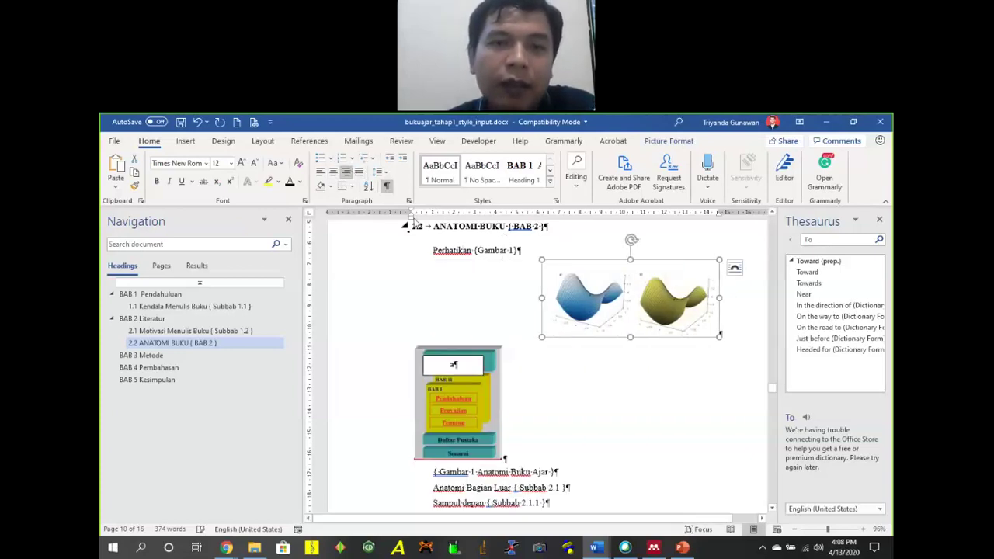
{"action": "mouse_move", "coordinate": [412, 218]}
{"action": "left_mouse_down"}
{"action": "mouse_move", "coordinate": [437, 220]}
{"action": "mouse_move", "coordinate": [412, 222]}
{"action": "left_mouse_up"}
{"action": "left_click", "coordinate": [333, 173]}
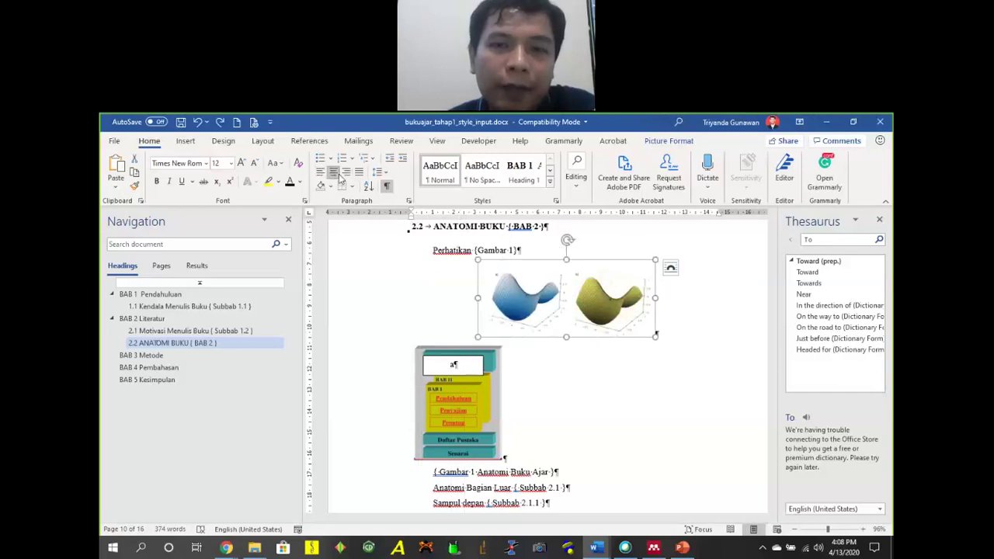
{"action": "key", "text": "ctrl+l"}
{"action": "key", "text": "ctrl+r"}
{"action": "key", "text": "ctrl+e"}
{"action": "key", "text": "ctrl+l"}
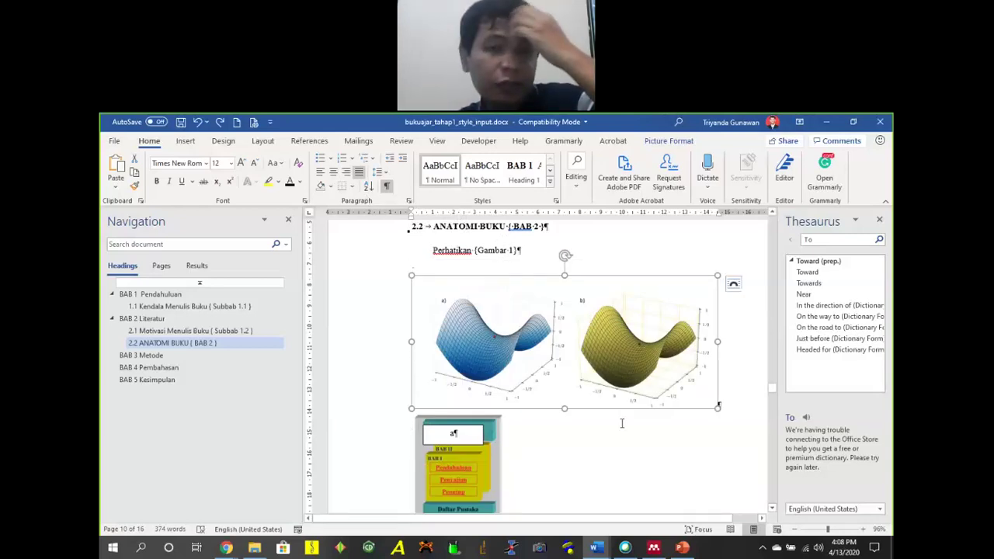
{"action": "scroll", "coordinate": [583, 357], "scroll_direction": "up", "scroll_amount": 3}
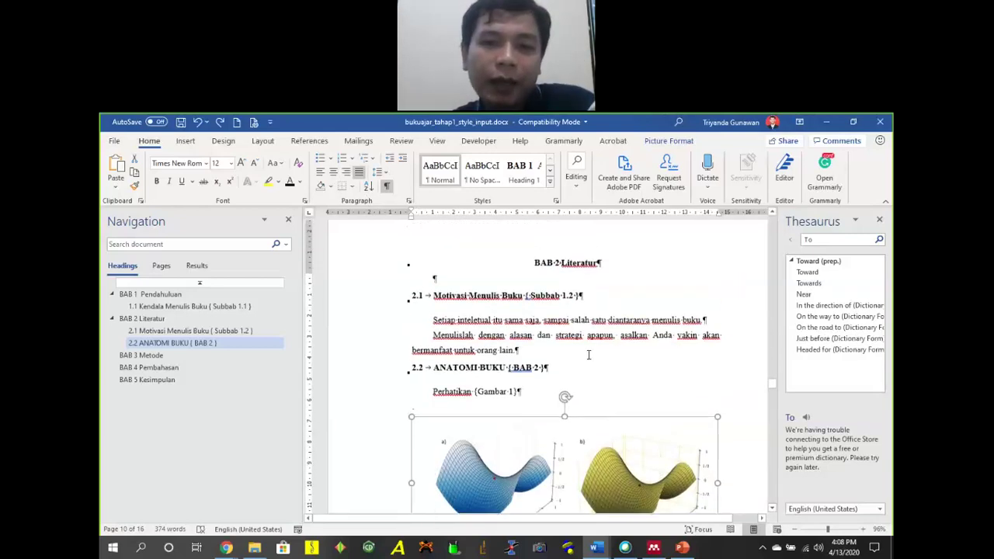
{"action": "scroll", "coordinate": [595, 373], "scroll_direction": "down", "scroll_amount": 3}
{"action": "scroll", "coordinate": [599, 374], "scroll_direction": "up", "scroll_amount": 3}
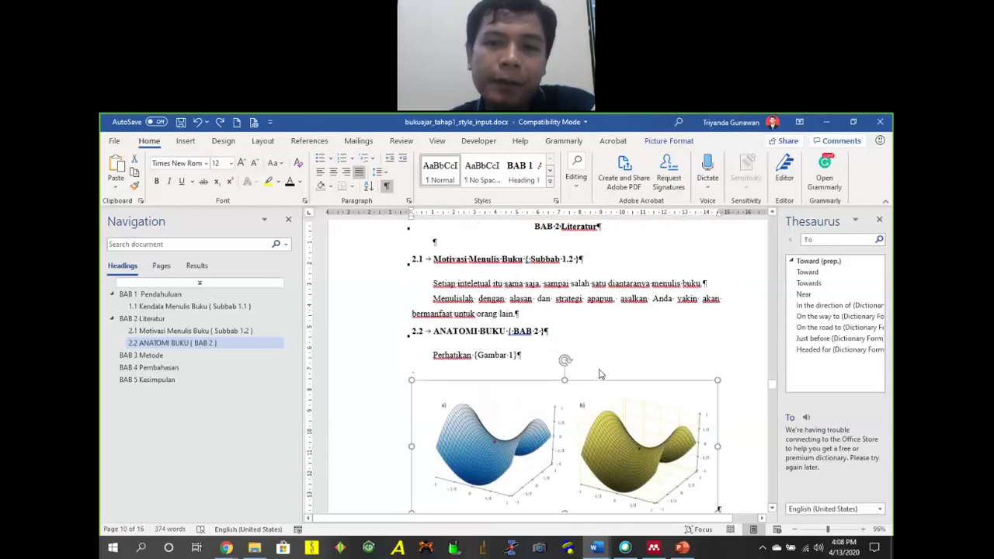
{"action": "left_click", "coordinate": [714, 346]}
{"action": "scroll", "coordinate": [617, 344], "scroll_direction": "down", "scroll_amount": 5}
{"action": "left_click", "coordinate": [594, 302]}
{"action": "scroll", "coordinate": [610, 320], "scroll_direction": "up", "scroll_amount": 5}
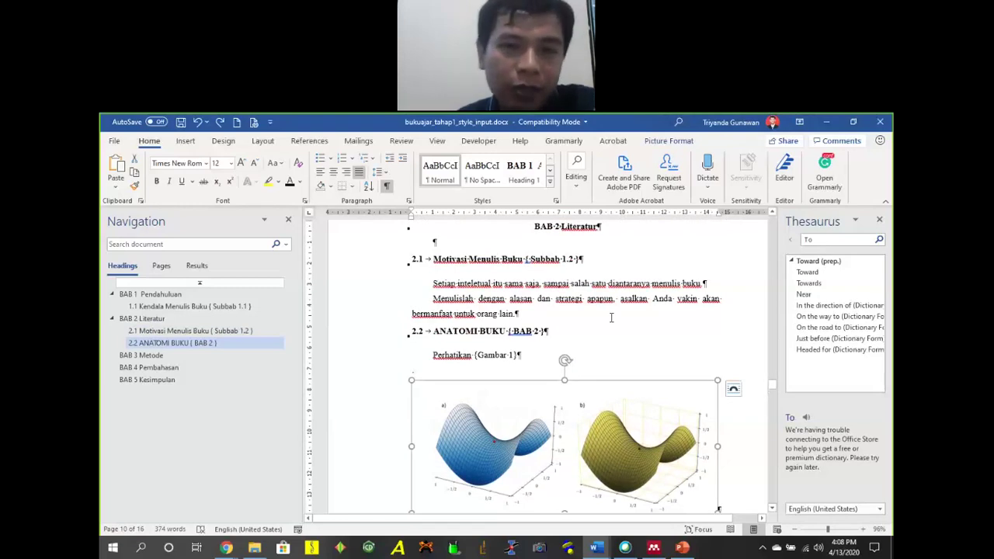
{"action": "scroll", "coordinate": [611, 317], "scroll_direction": "down", "scroll_amount": 3}
{"action": "scroll", "coordinate": [546, 351], "scroll_direction": "up", "scroll_amount": 4}
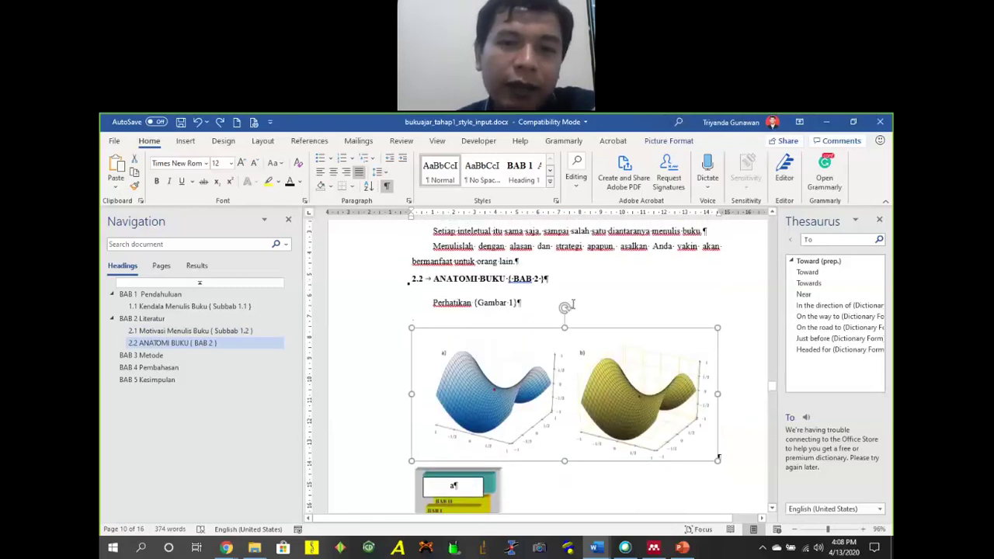
{"action": "scroll", "coordinate": [546, 351], "scroll_direction": "down", "scroll_amount": 3}
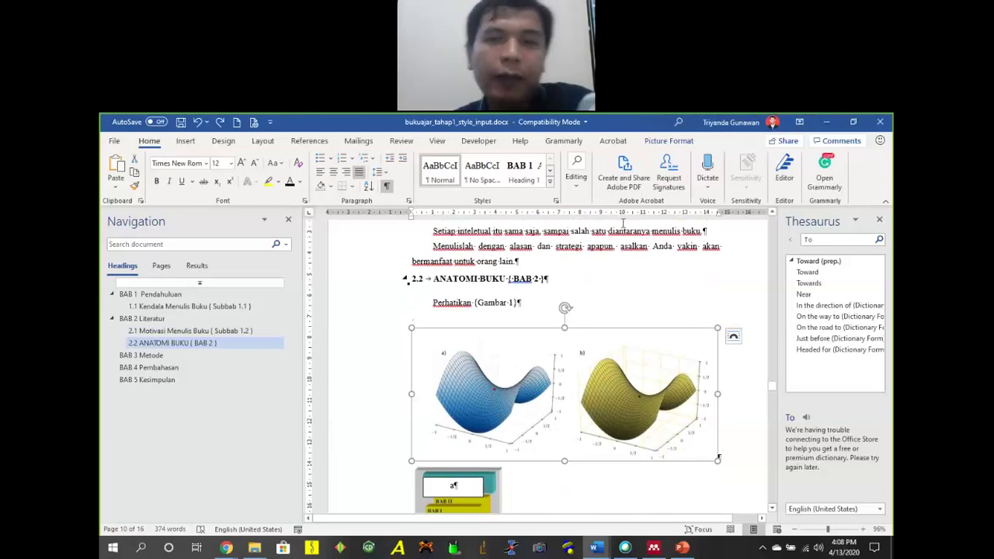
Create a new caption label 'Gambar' for the picture caption.
{"action": "left_click", "coordinate": [309, 140]}
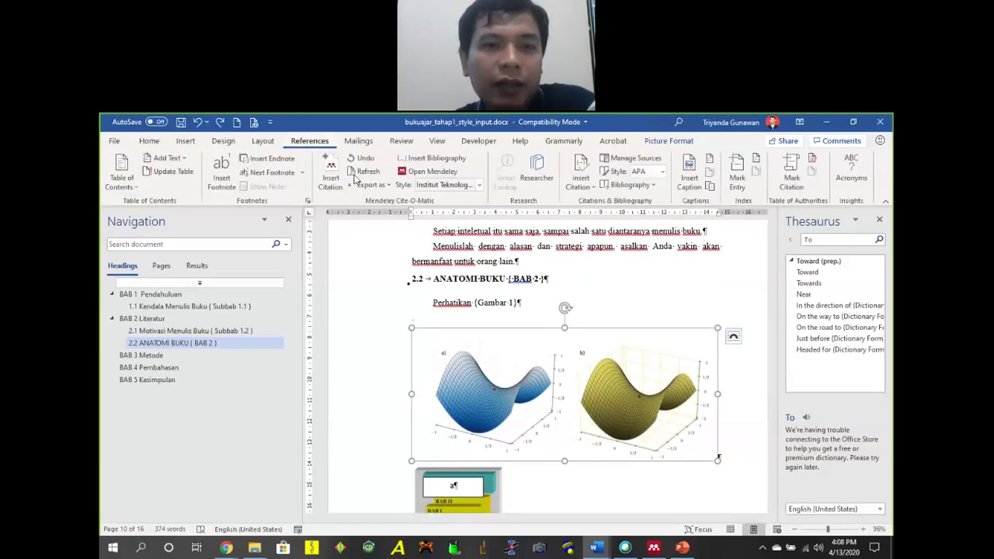
{"action": "left_click", "coordinate": [690, 176]}
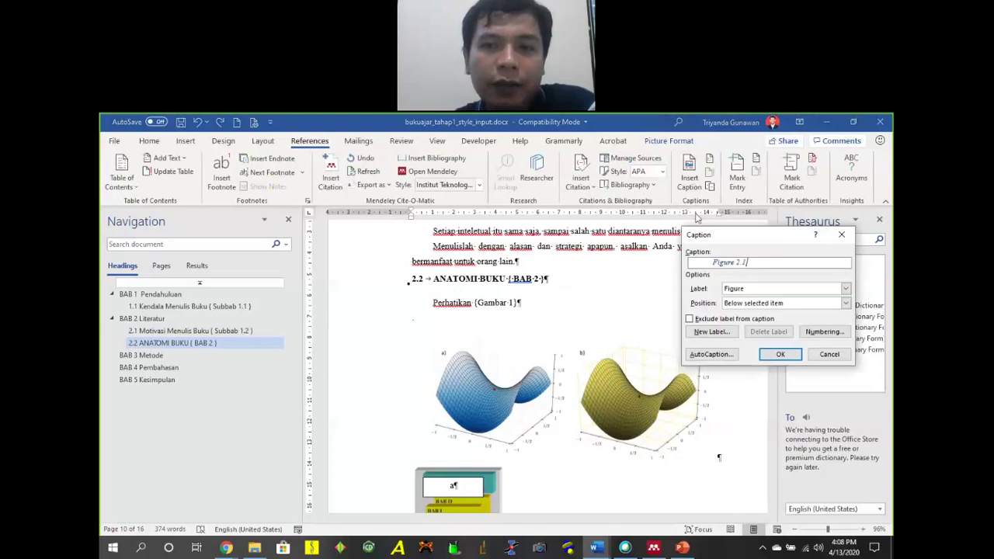
{"action": "left_click", "coordinate": [711, 332]}
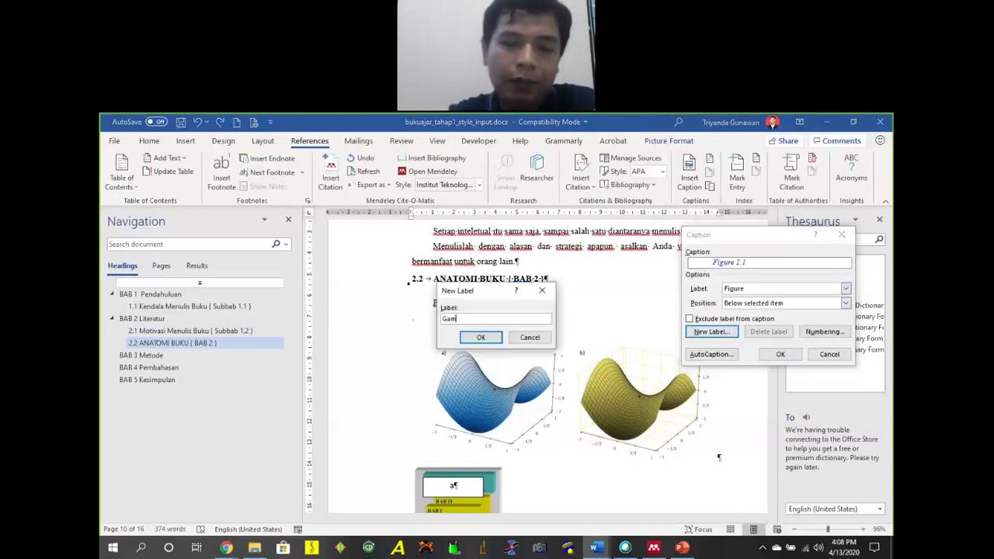
{"action": "left_click", "coordinate": [481, 337]}
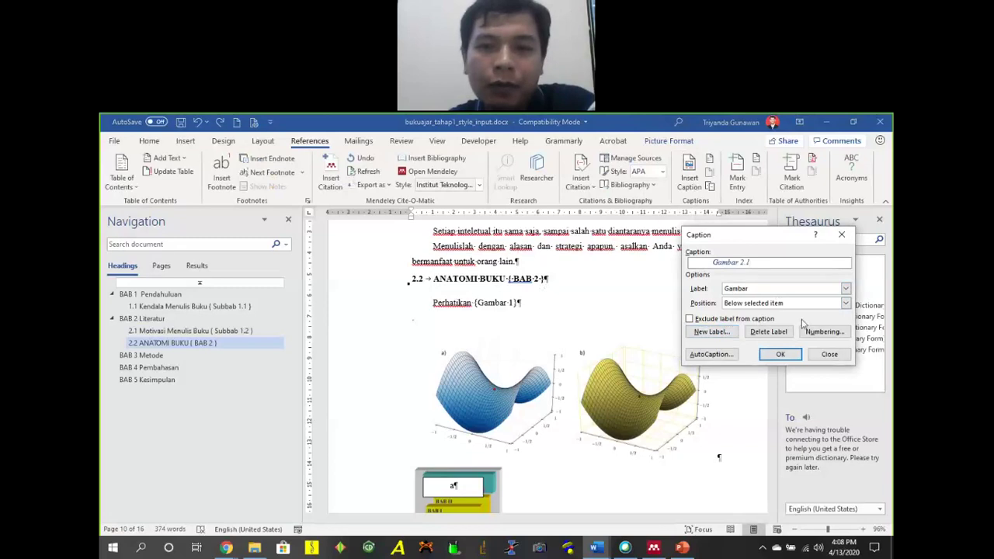
Set caption numbering to include the Heading 1 chapter number with a period separator.
{"action": "left_click", "coordinate": [823, 331]}
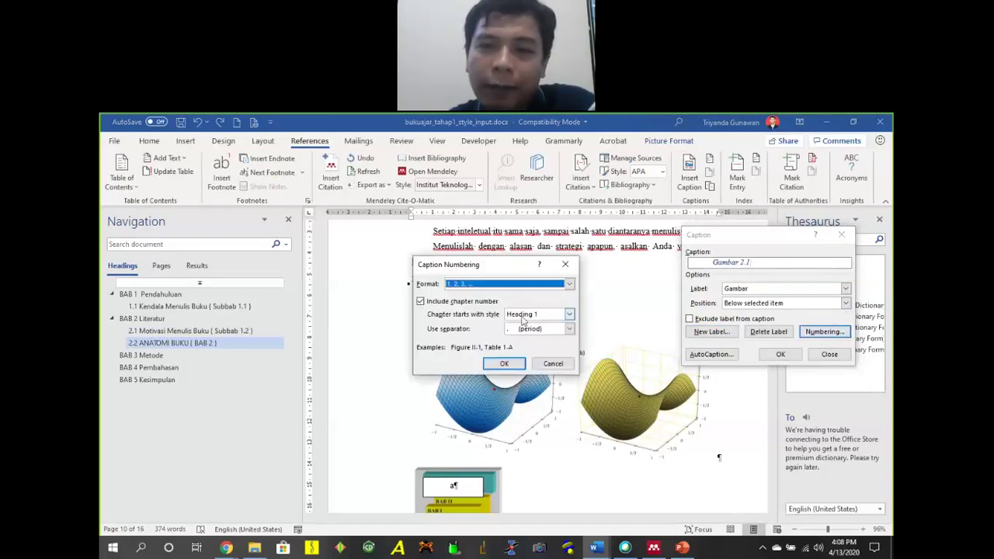
{"action": "left_click", "coordinate": [421, 301]}
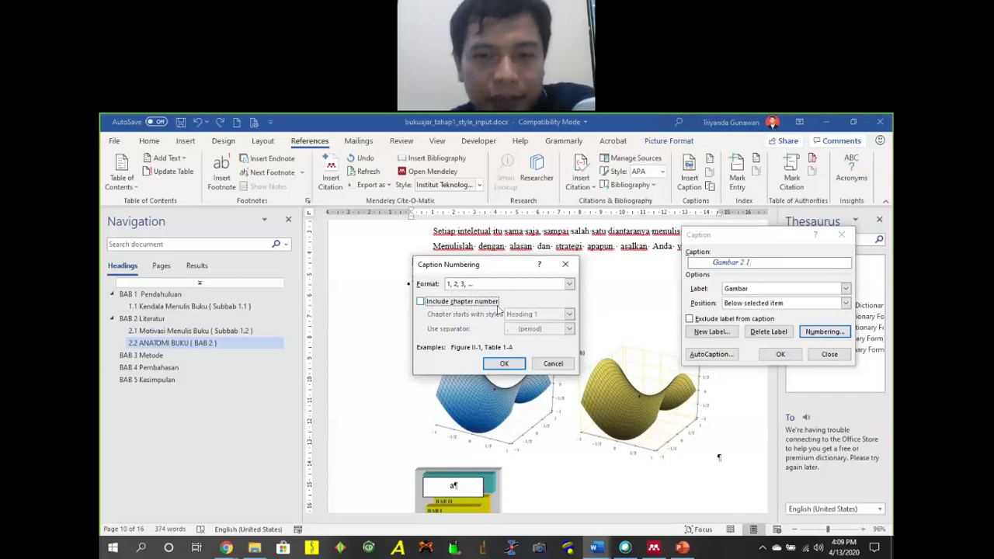
{"action": "left_click", "coordinate": [455, 303]}
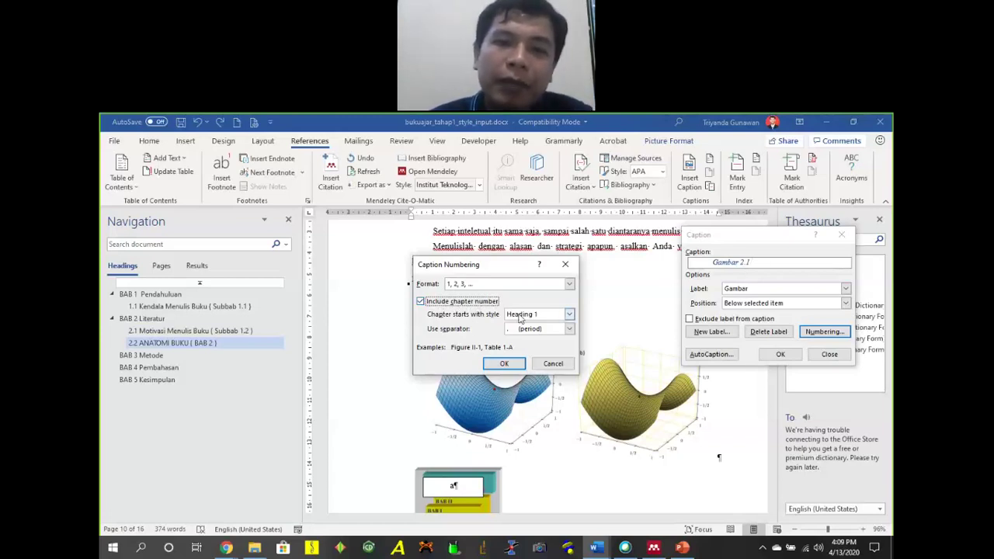
{"action": "left_click", "coordinate": [519, 316]}
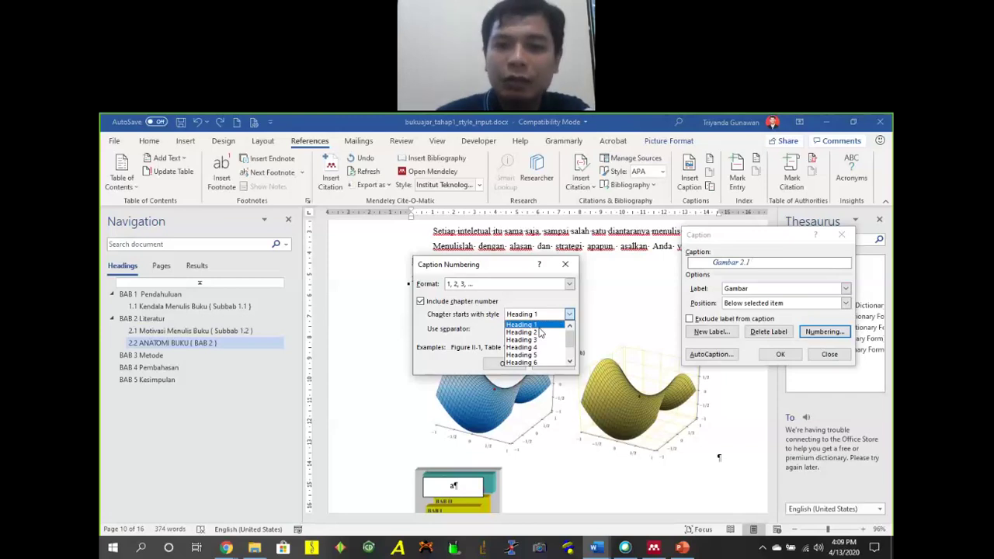
{"action": "left_click", "coordinate": [538, 325]}
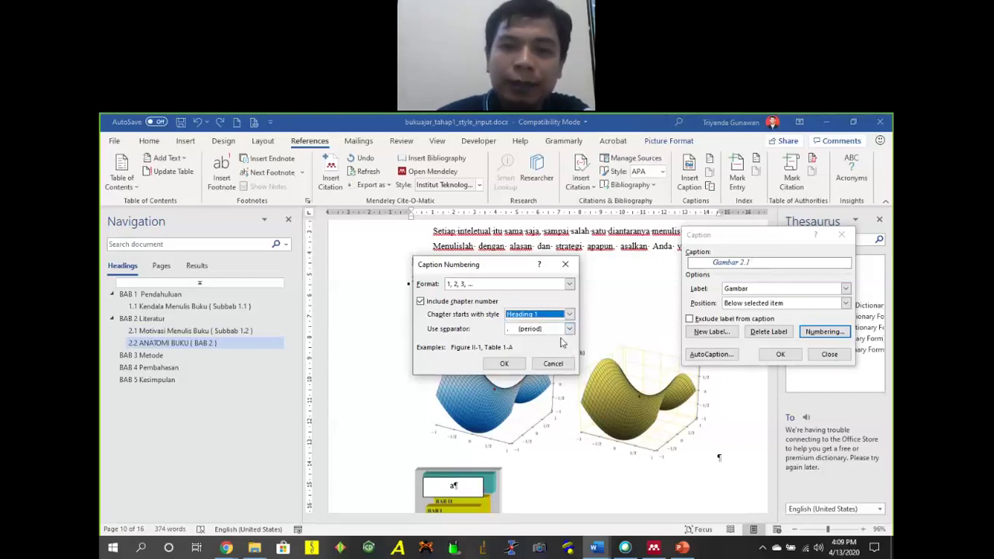
{"action": "left_click", "coordinate": [567, 330]}
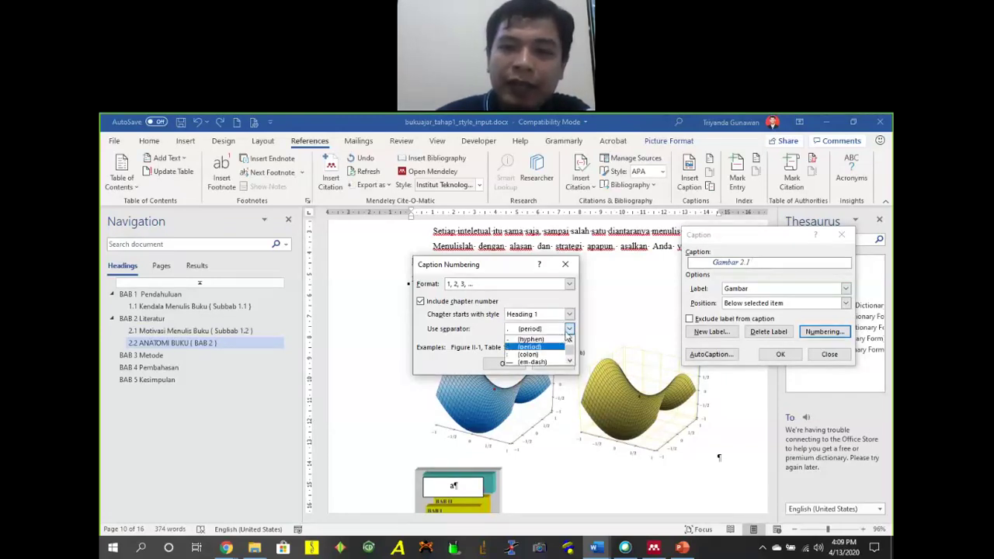
{"action": "left_click", "coordinate": [567, 334]}
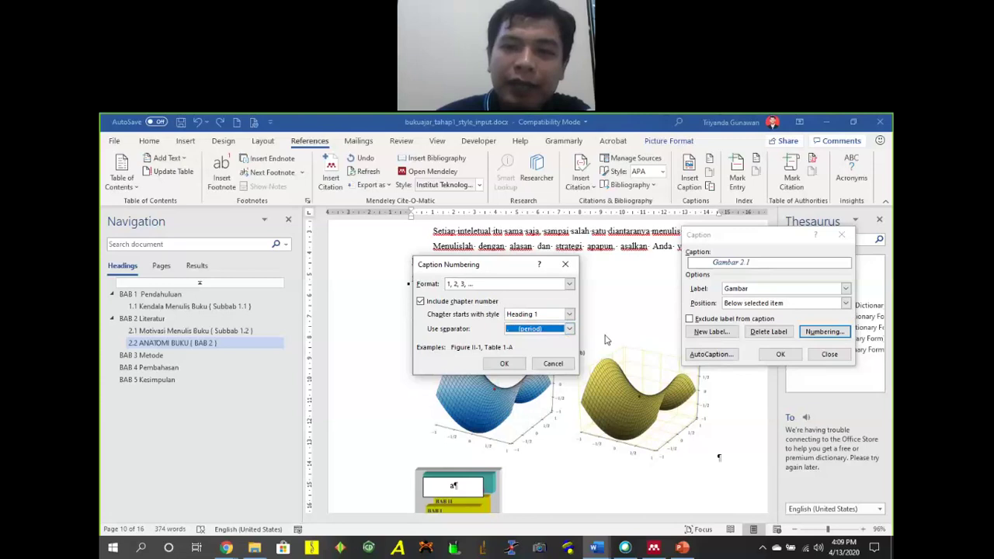
{"action": "left_click", "coordinate": [557, 332]}
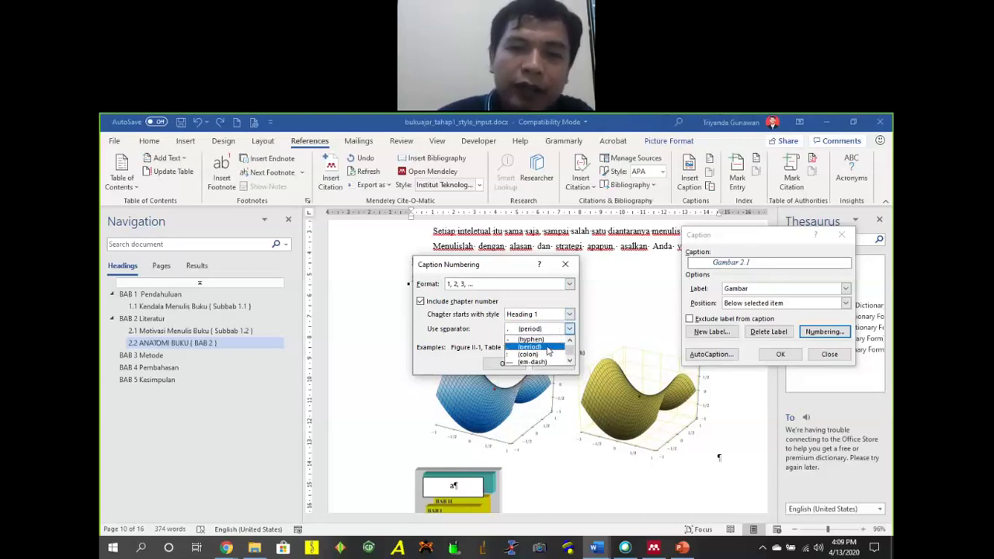
{"action": "left_click", "coordinate": [547, 348]}
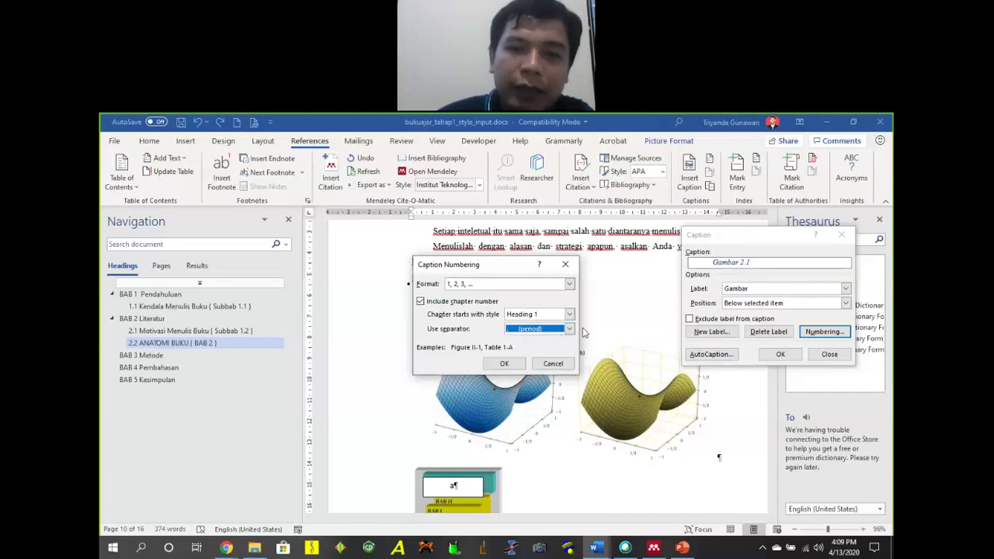
{"action": "left_click", "coordinate": [512, 365]}
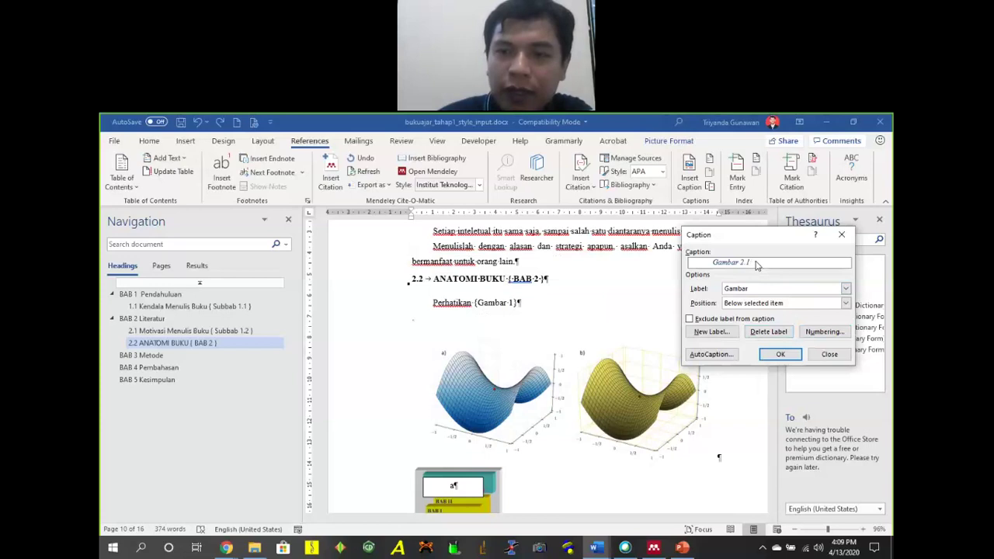
Insert the caption 'Gambar 2.1 Kurva a) biru dan b) hijau', non-italic, 12 pt, at the left margin.
{"action": "type", "text": "rva a) biru dan b) hijau"}
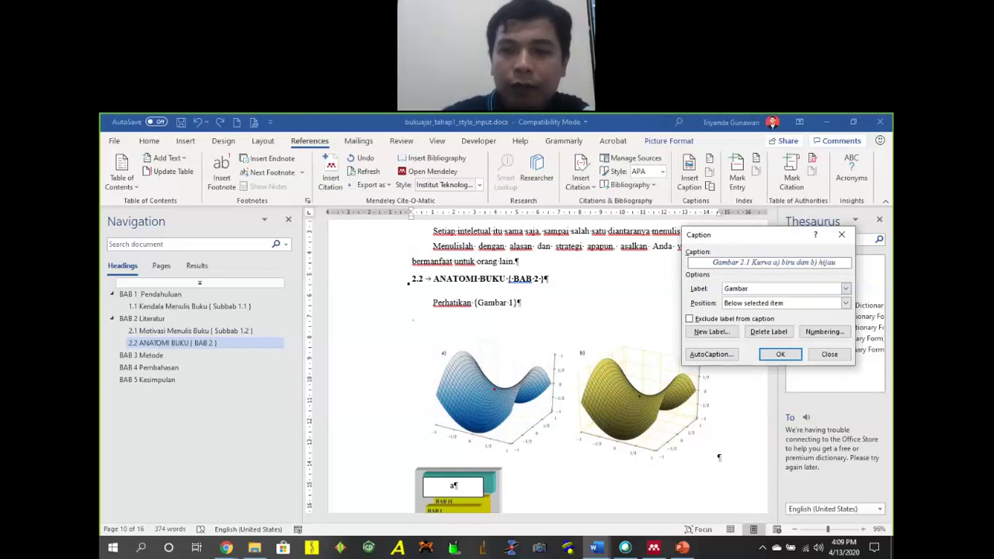
{"action": "left_click", "coordinate": [798, 354]}
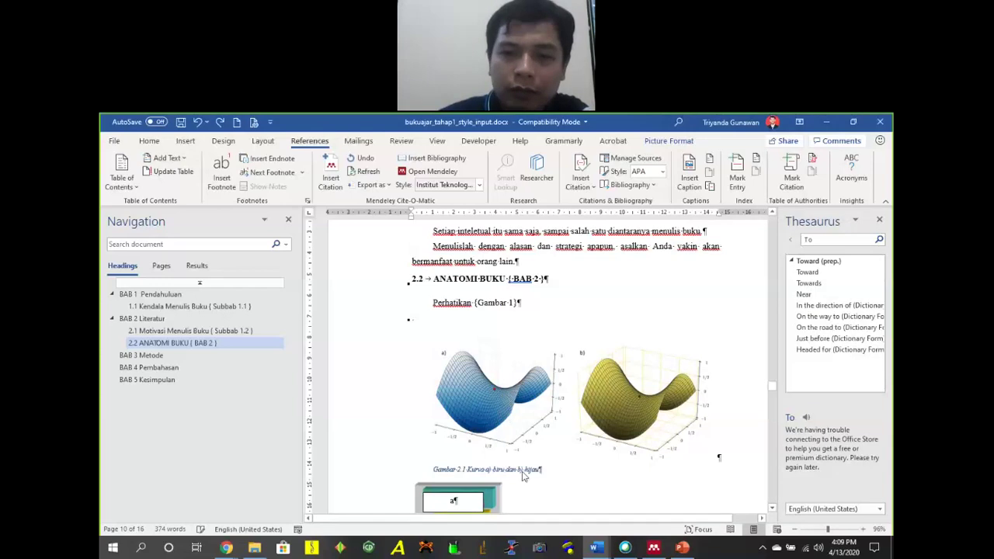
{"action": "left_click_drag", "start_coordinate": [542, 470], "coordinate": [435, 476]}
{"action": "left_click", "coordinate": [149, 141]}
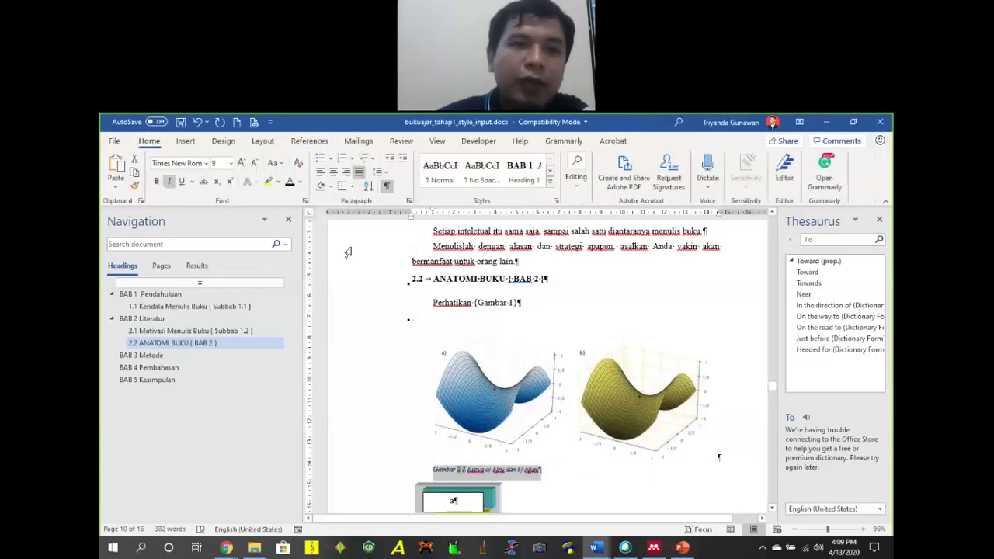
{"action": "left_click", "coordinate": [165, 189]}
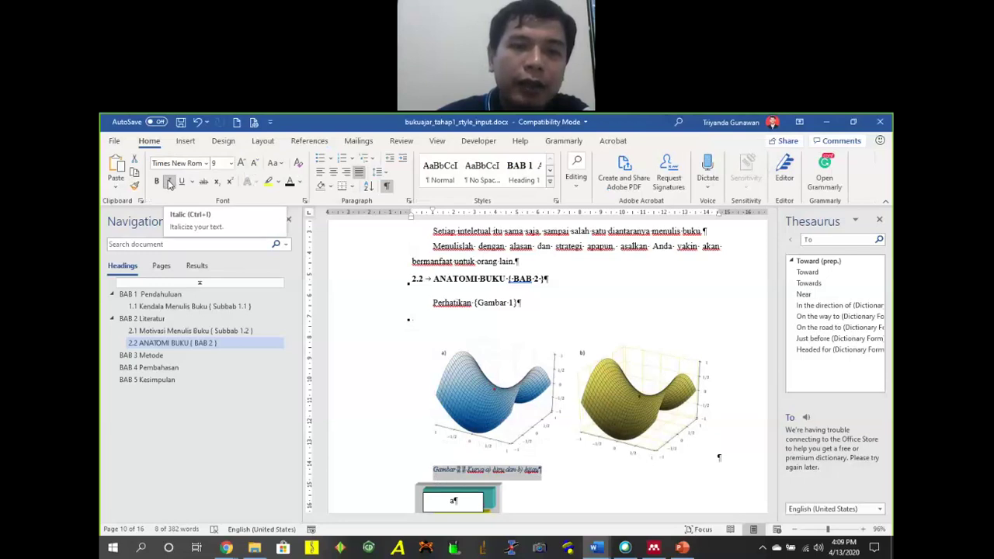
{"action": "left_click_drag", "start_coordinate": [432, 215], "coordinate": [409, 216]}
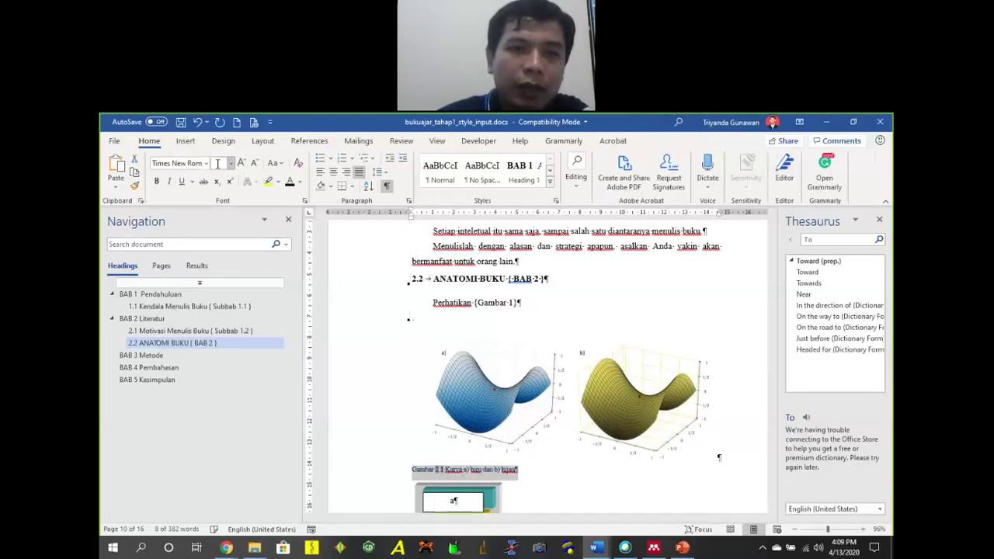
{"action": "type", "text": "12"}
{"action": "key", "text": "Return"}
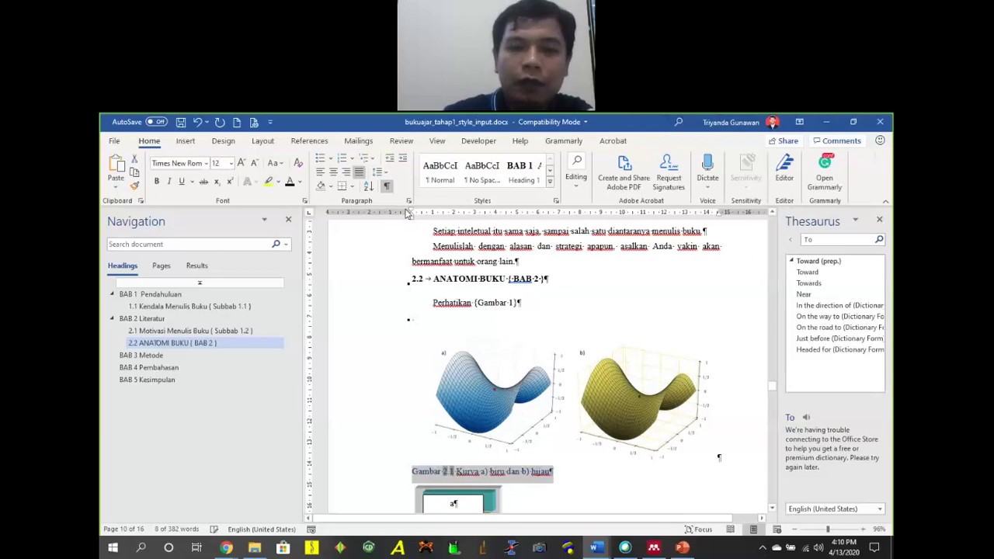
Update the Caption style to match the formatted caption.
{"action": "left_click", "coordinate": [550, 181]}
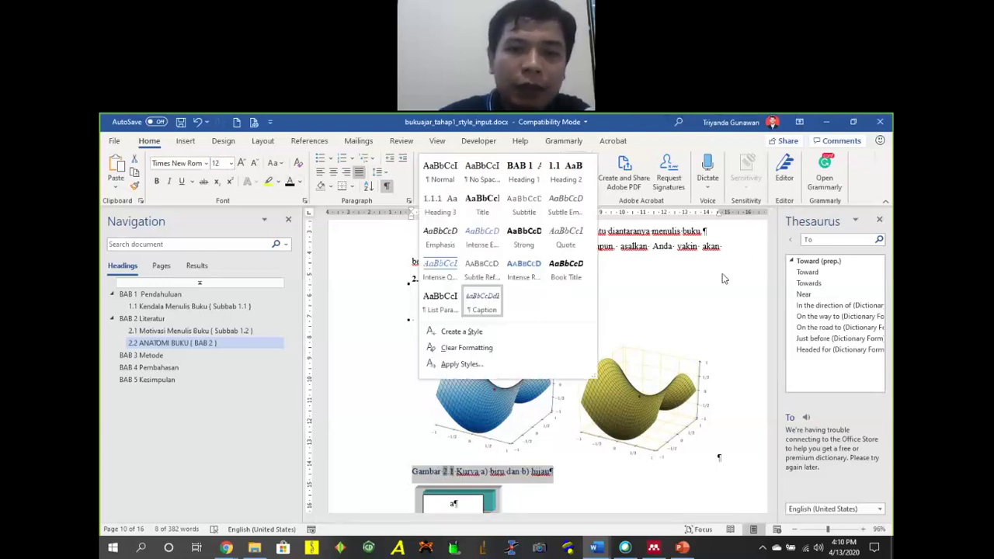
{"action": "right_click", "coordinate": [476, 307]}
{"action": "left_click", "coordinate": [513, 305]}
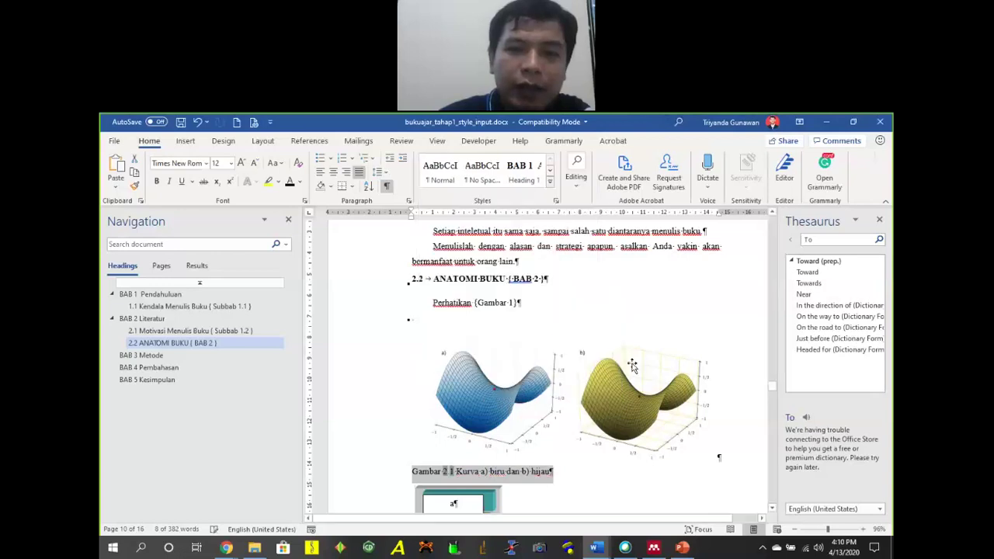
Delete the 'a' text box from the book-structure diagram.
{"action": "scroll", "coordinate": [633, 365], "scroll_direction": "down", "scroll_amount": 3}
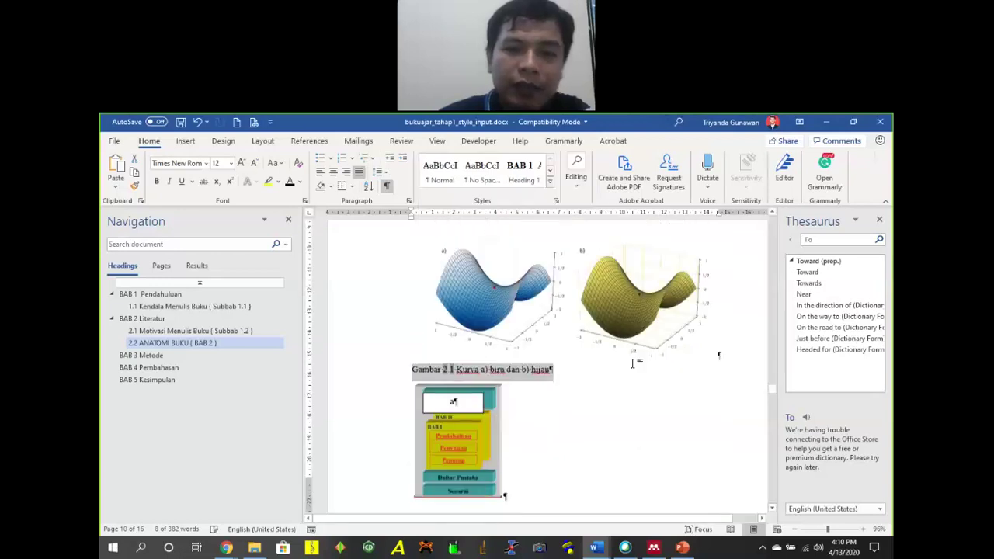
{"action": "left_click", "coordinate": [480, 427]}
{"action": "left_click", "coordinate": [471, 385]}
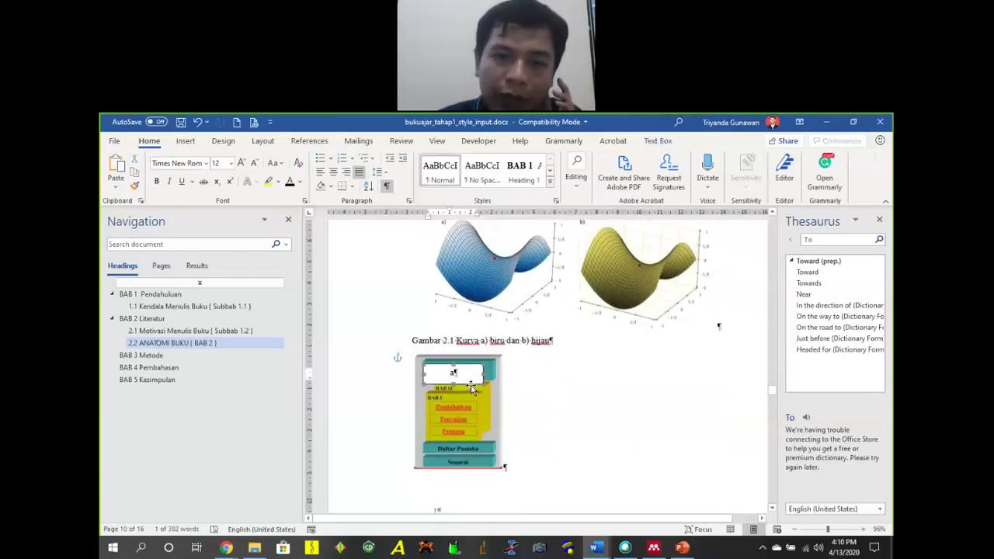
{"action": "key", "text": "Delete"}
{"action": "left_click", "coordinate": [439, 400]}
{"action": "left_click", "coordinate": [578, 383]}
{"action": "scroll", "coordinate": [578, 382], "scroll_direction": "up", "scroll_amount": 3}
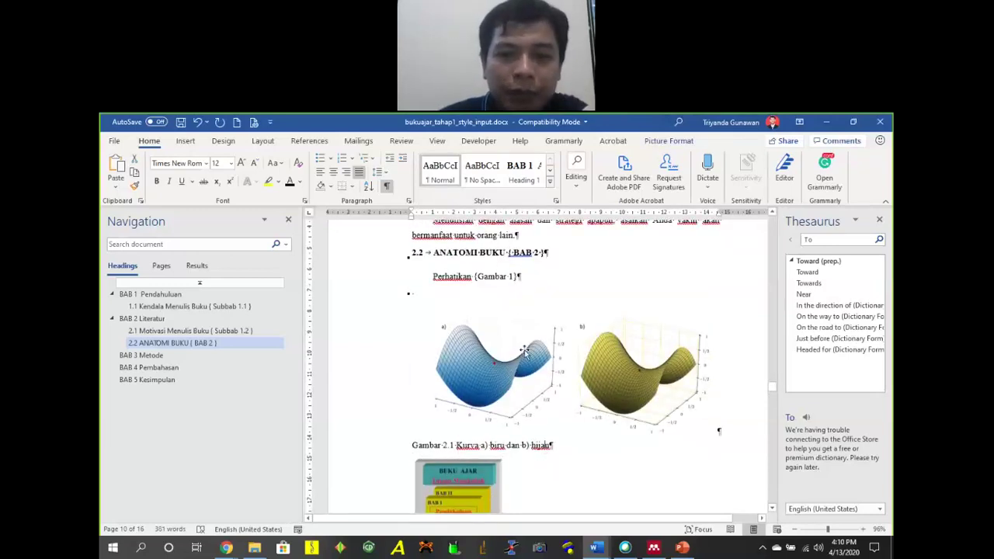
Set the caption's line spacing to 1.5 and update the Caption style to match again.
{"action": "left_click", "coordinate": [383, 173]}
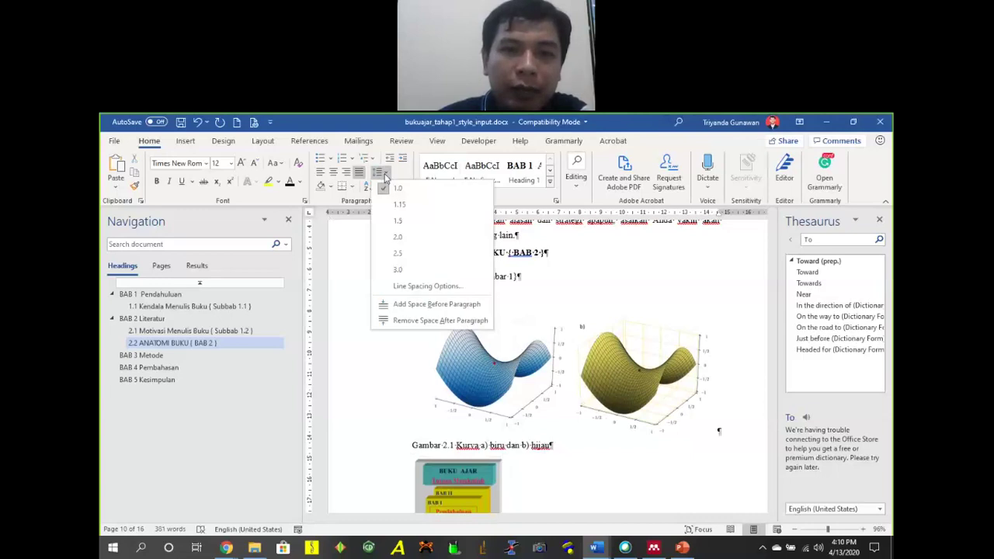
{"action": "left_click", "coordinate": [414, 222]}
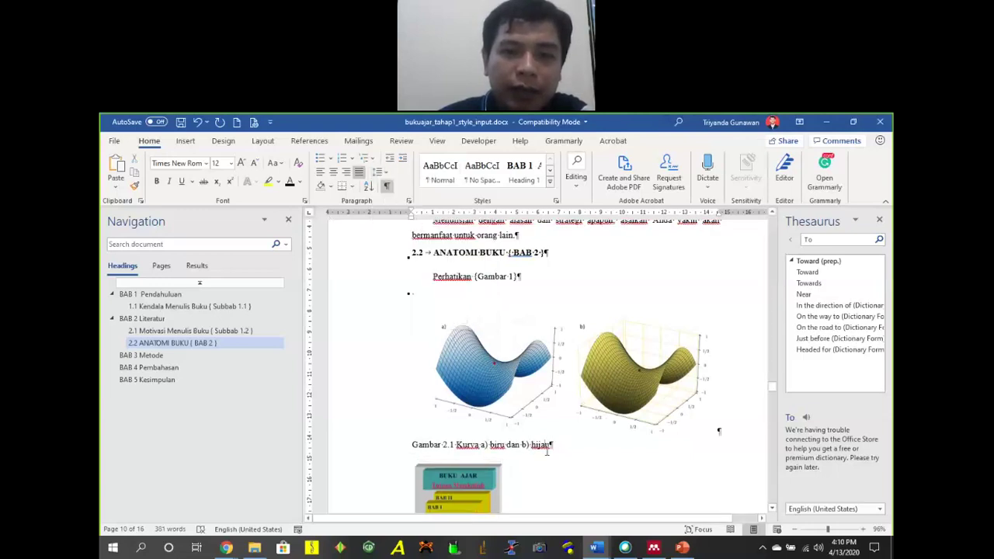
{"action": "left_click", "coordinate": [382, 173]}
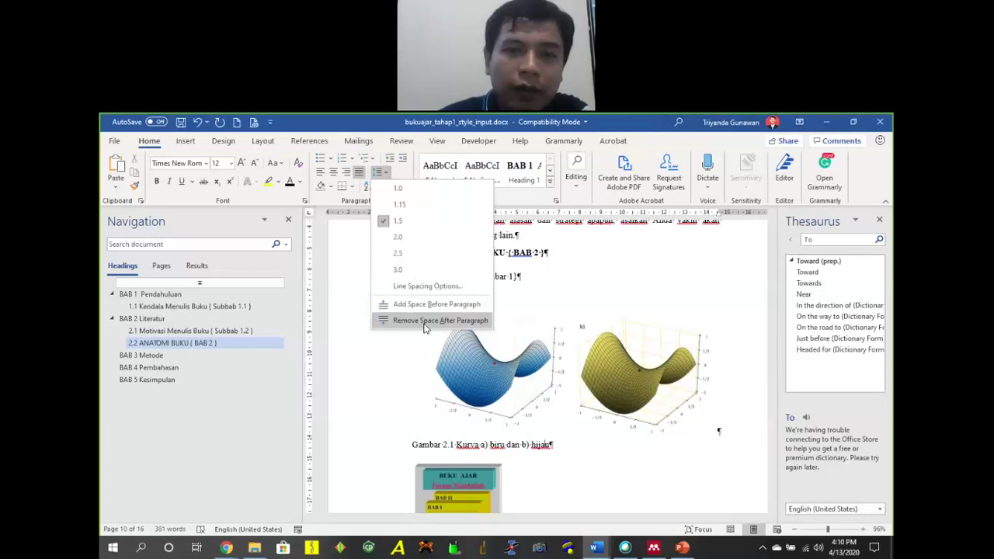
{"action": "left_click", "coordinate": [424, 321]}
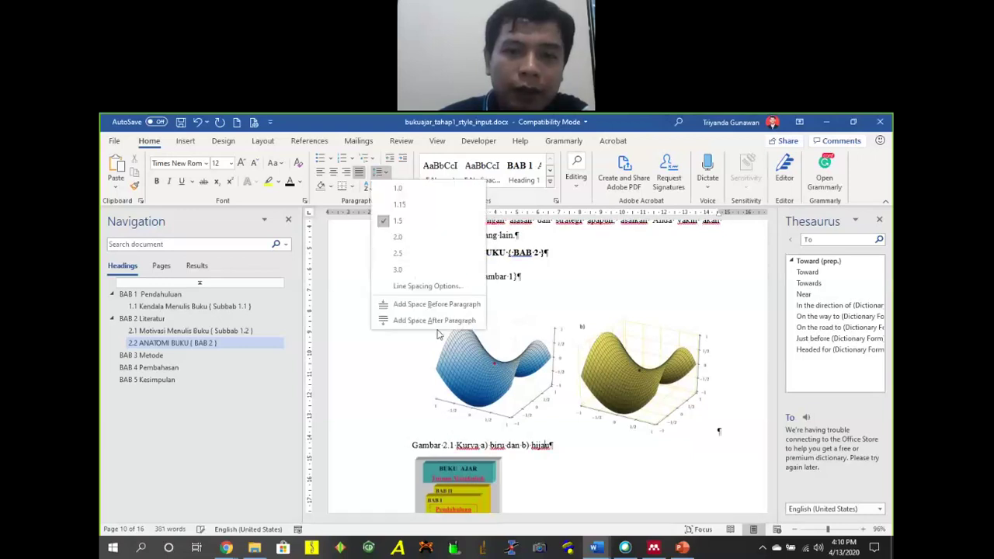
{"action": "left_click", "coordinate": [435, 321]}
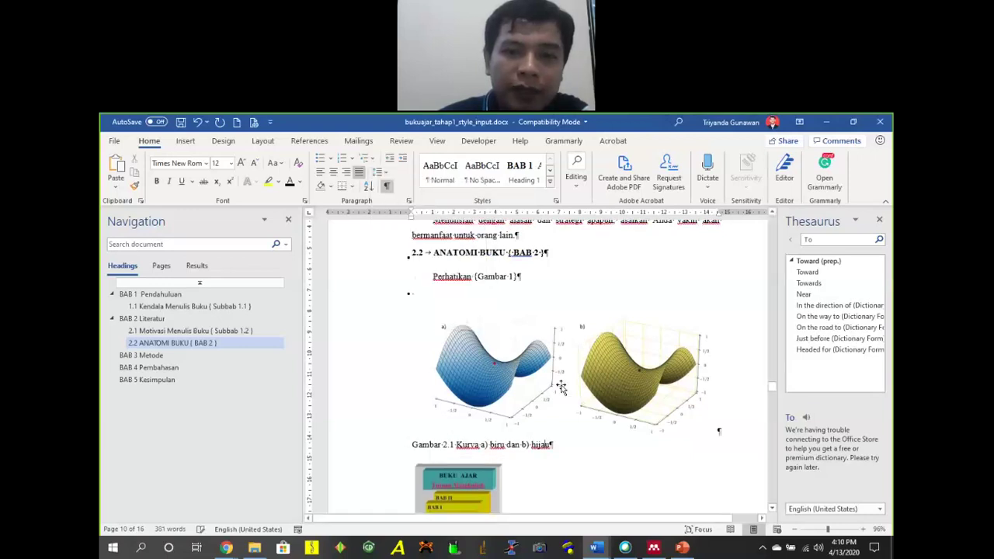
{"action": "left_click", "coordinate": [549, 181]}
{"action": "right_click", "coordinate": [495, 301]}
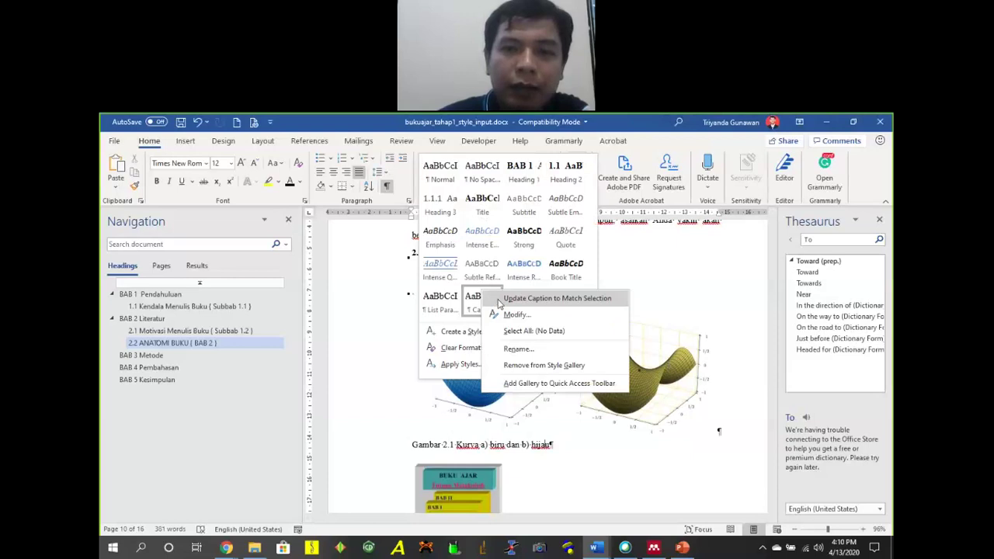
{"action": "left_click", "coordinate": [500, 300]}
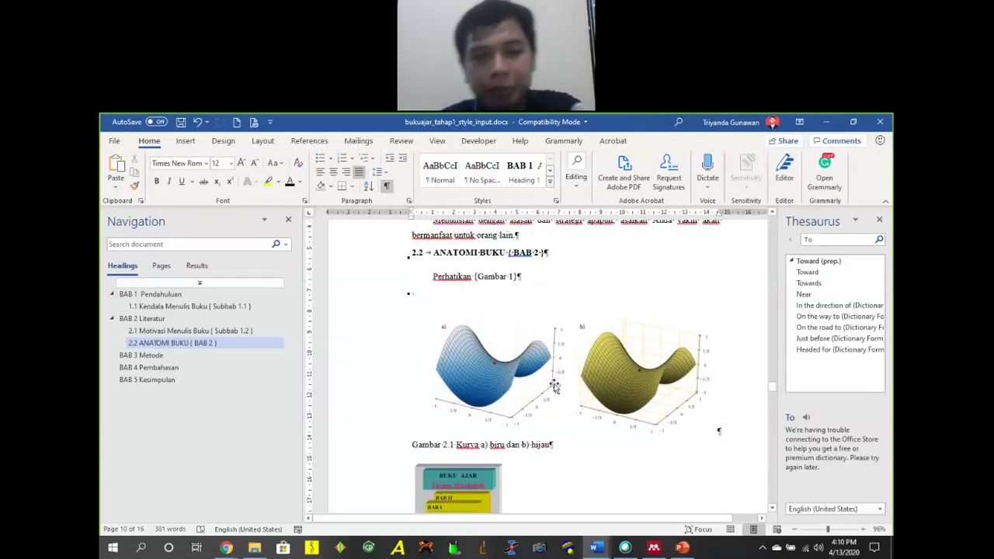
Select the book-structure diagram image.
{"action": "scroll", "coordinate": [547, 384], "scroll_direction": "down", "scroll_amount": 5}
{"action": "scroll", "coordinate": [544, 373], "scroll_direction": "down", "scroll_amount": 2}
{"action": "scroll", "coordinate": [543, 370], "scroll_direction": "up", "scroll_amount": 3}
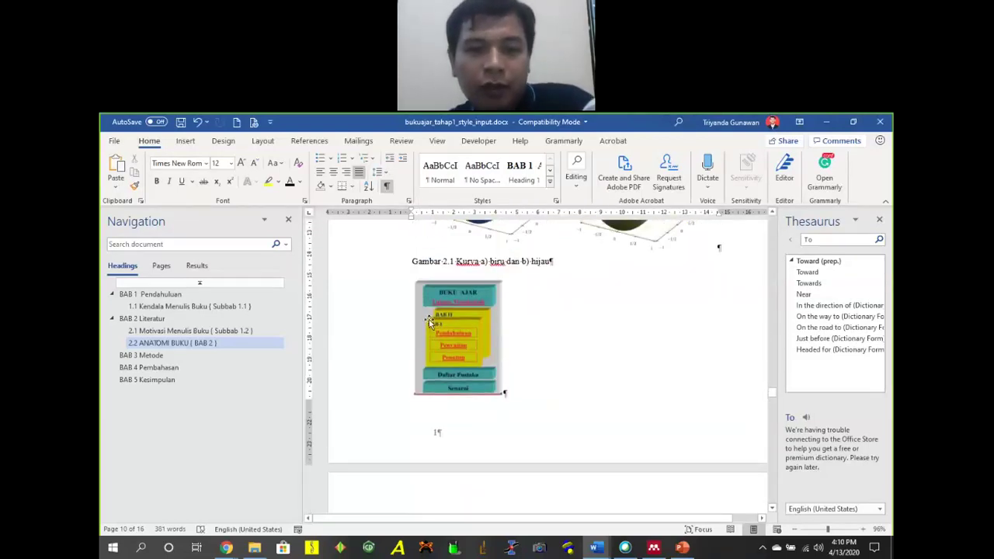
{"action": "left_click", "coordinate": [466, 341]}
Caption the book image 'Gambar 2.2 Buku Ajar' with the Gambar label.
{"action": "left_click", "coordinate": [356, 142]}
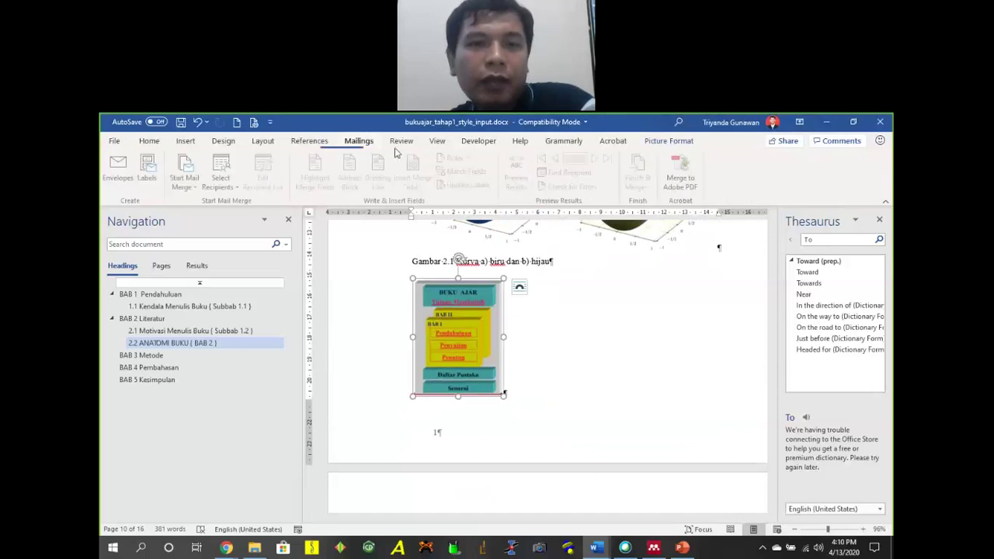
{"action": "left_click", "coordinate": [309, 140]}
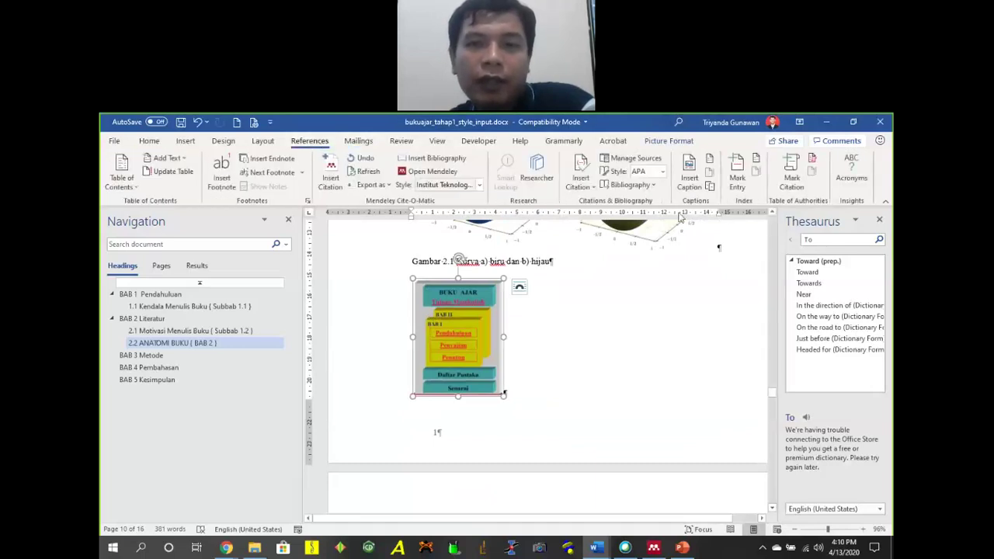
{"action": "left_click", "coordinate": [689, 177]}
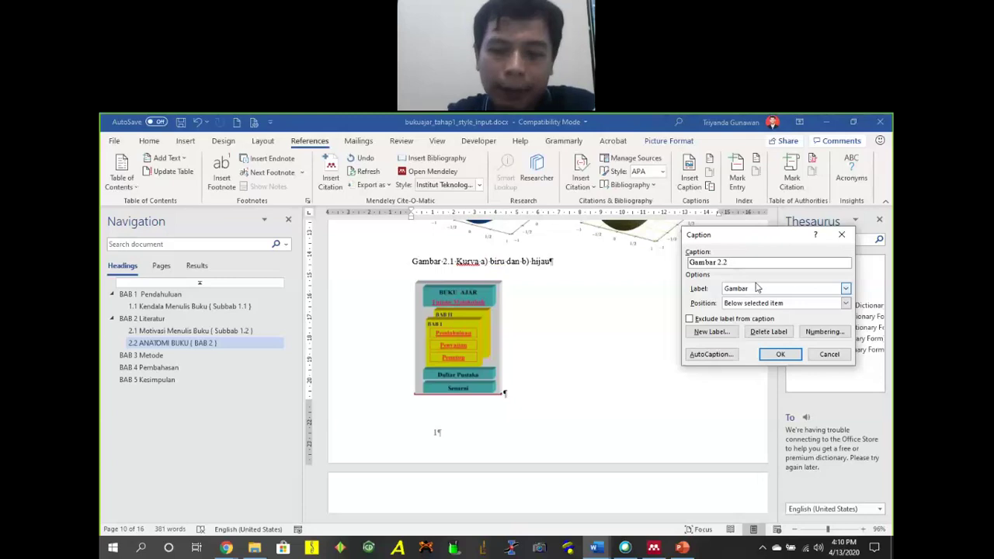
{"action": "type", "text": "Buku Ajar"}
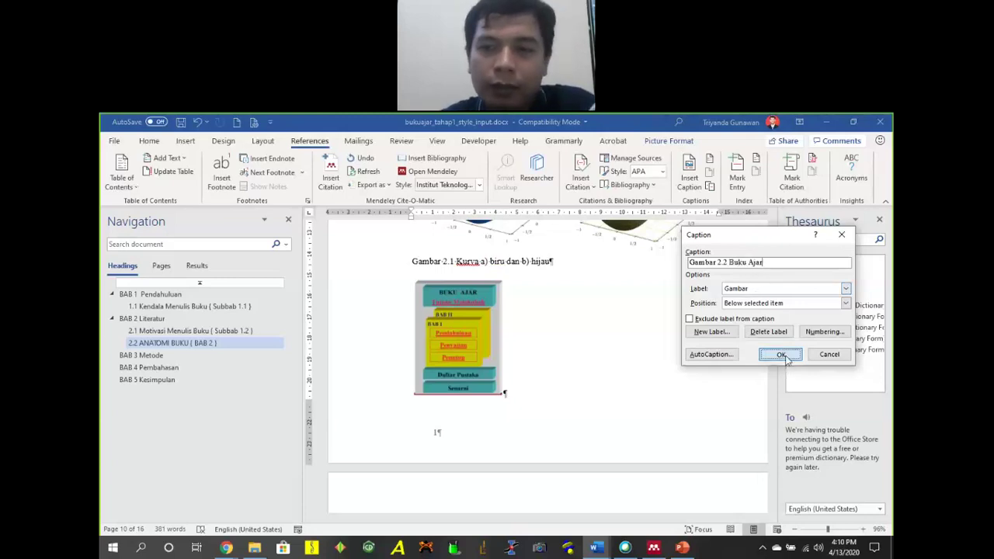
{"action": "left_click", "coordinate": [780, 354]}
{"action": "scroll", "coordinate": [534, 379], "scroll_direction": "down", "scroll_amount": 10}
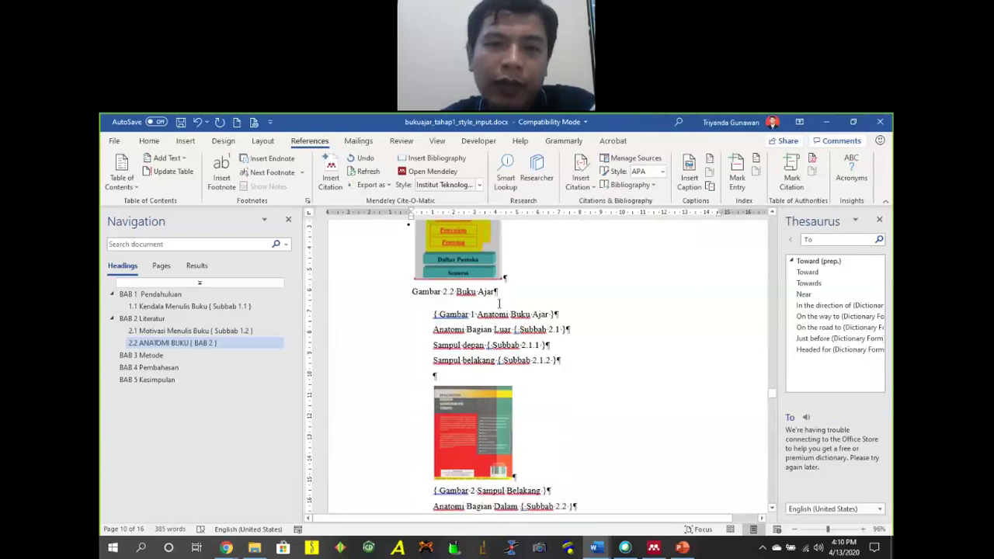
{"action": "scroll", "coordinate": [520, 302], "scroll_direction": "up", "scroll_amount": 10}
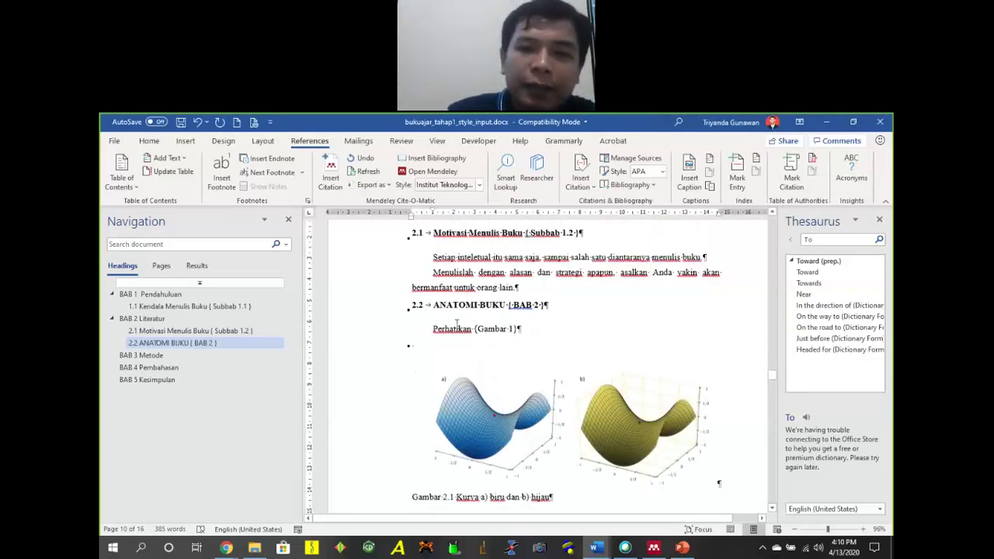
Delete the typed '(Gambar 1)' and start a cross-reference with reference type Gambar.
{"action": "left_click", "coordinate": [519, 330]}
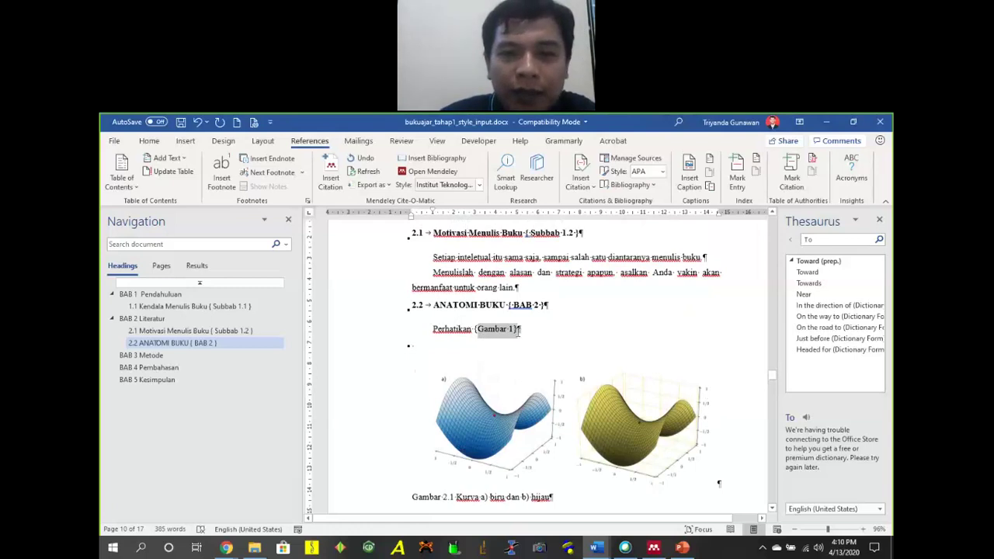
{"action": "key", "text": "BackSpace"}
{"action": "key", "text": "BackSpace"}
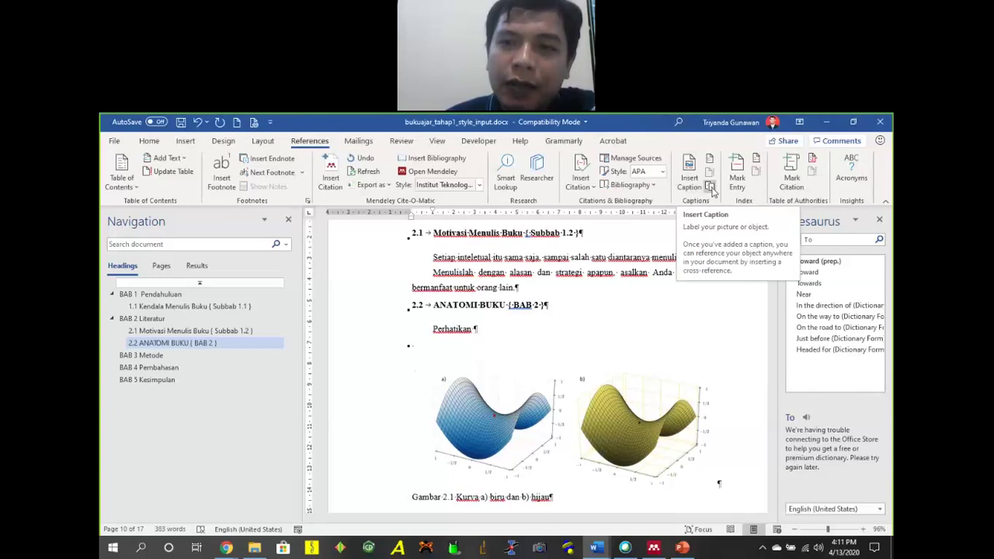
{"action": "left_click", "coordinate": [710, 188]}
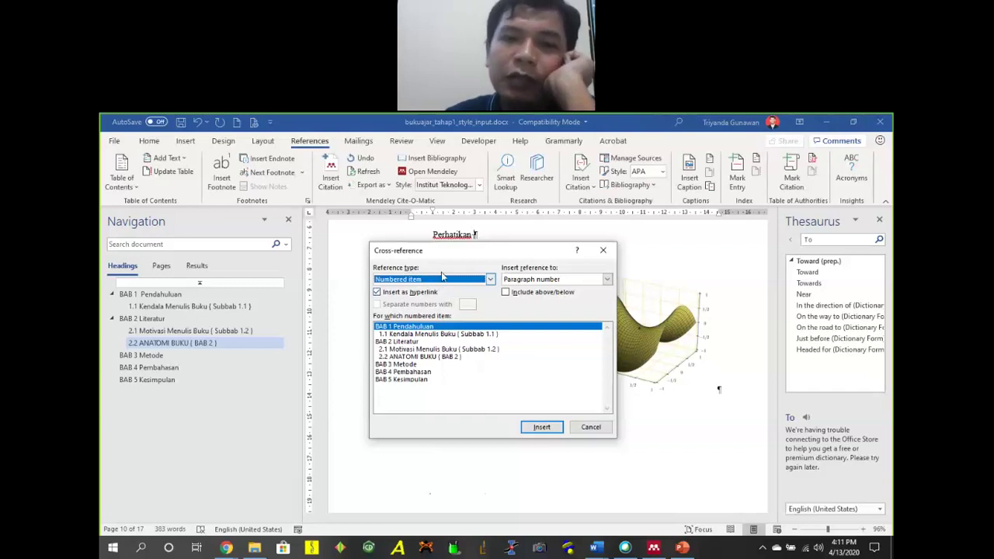
{"action": "left_click", "coordinate": [446, 280]}
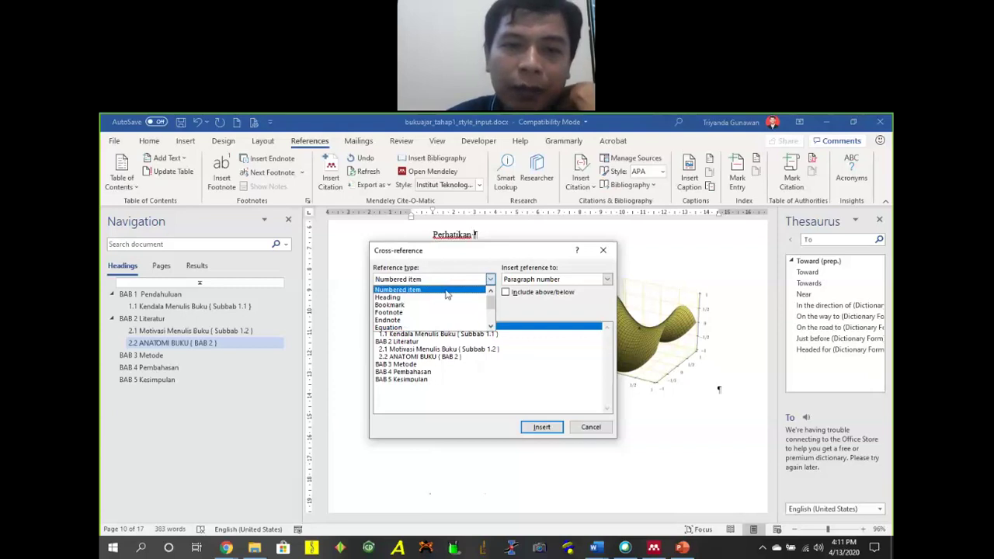
{"action": "left_click", "coordinate": [459, 280]}
{"action": "left_click", "coordinate": [458, 279]}
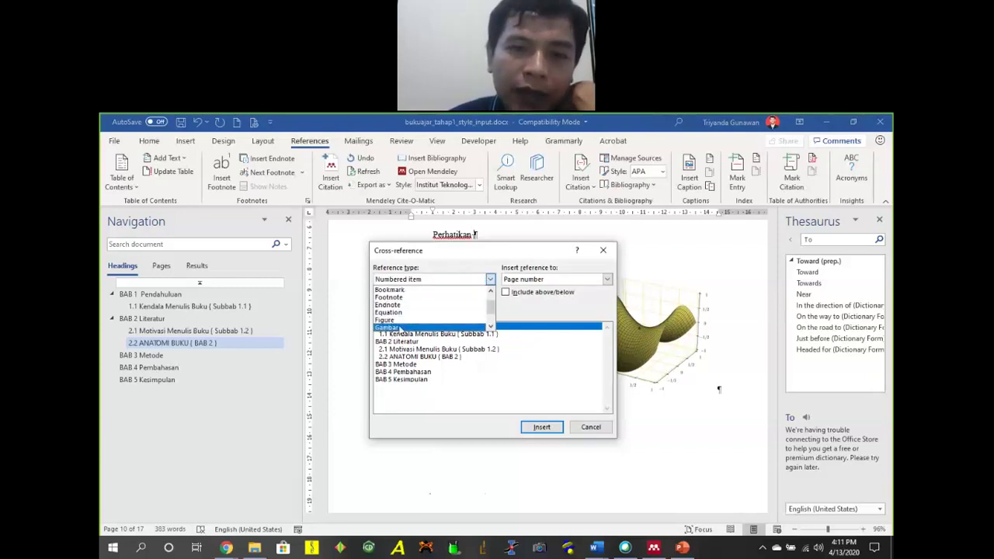
{"action": "left_click", "coordinate": [401, 330]}
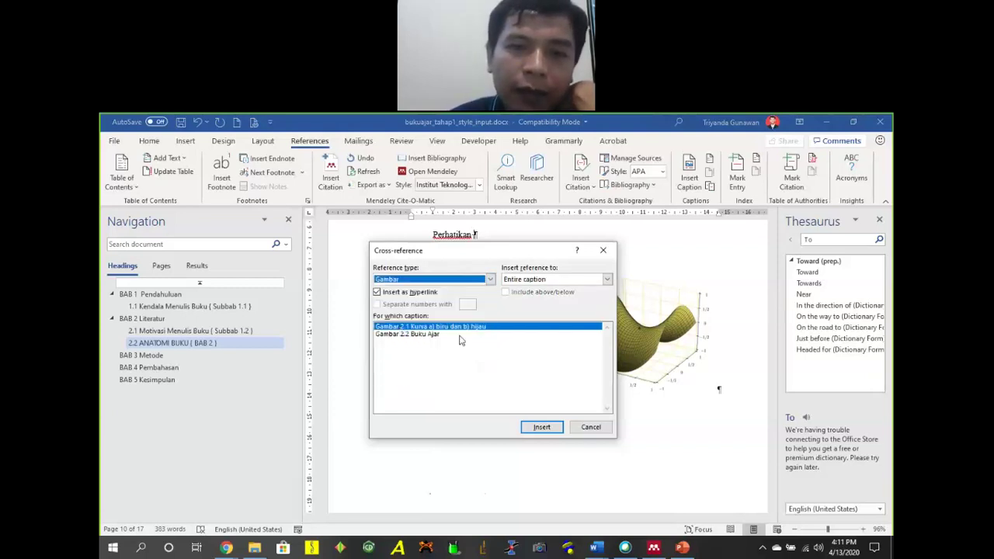
Insert a cross-reference to Gambar 2.1 showing only label and number.
{"action": "left_click", "coordinate": [564, 281]}
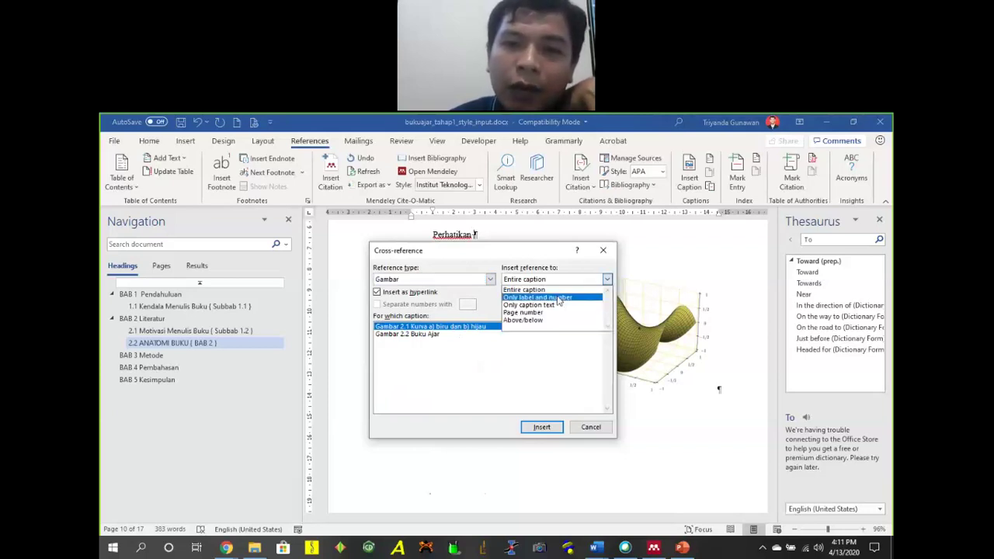
{"action": "left_click", "coordinate": [559, 297]}
{"action": "left_click", "coordinate": [571, 281]}
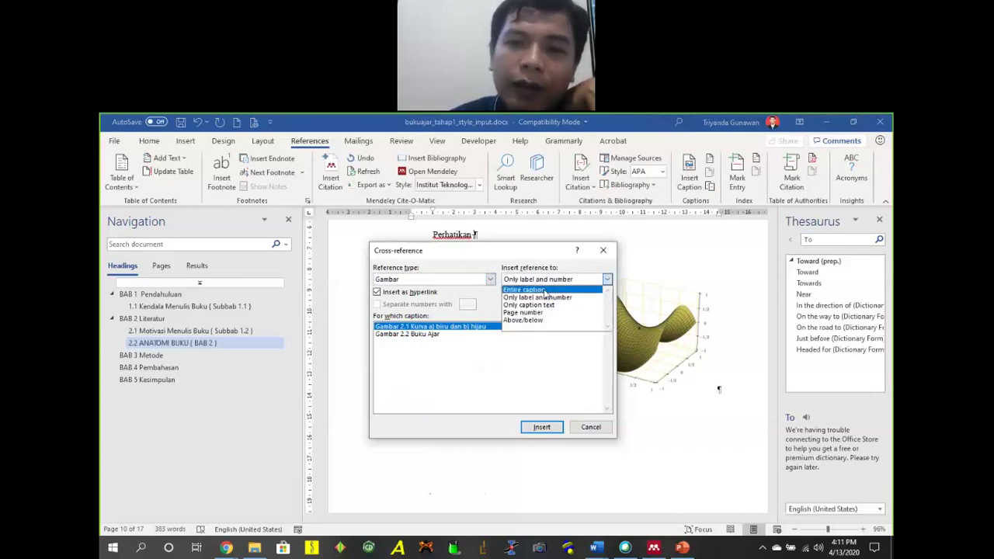
{"action": "left_click", "coordinate": [545, 292]}
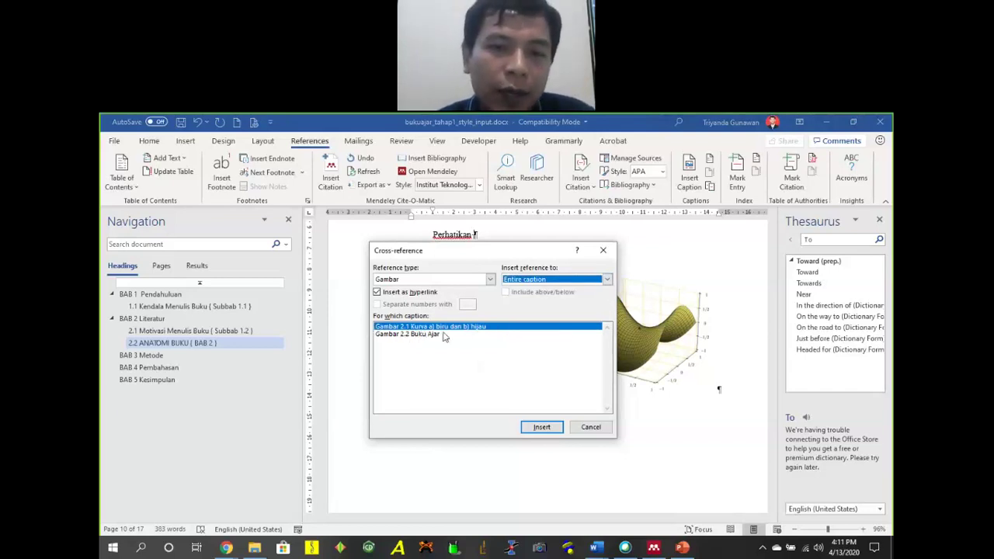
{"action": "left_click", "coordinate": [572, 281]}
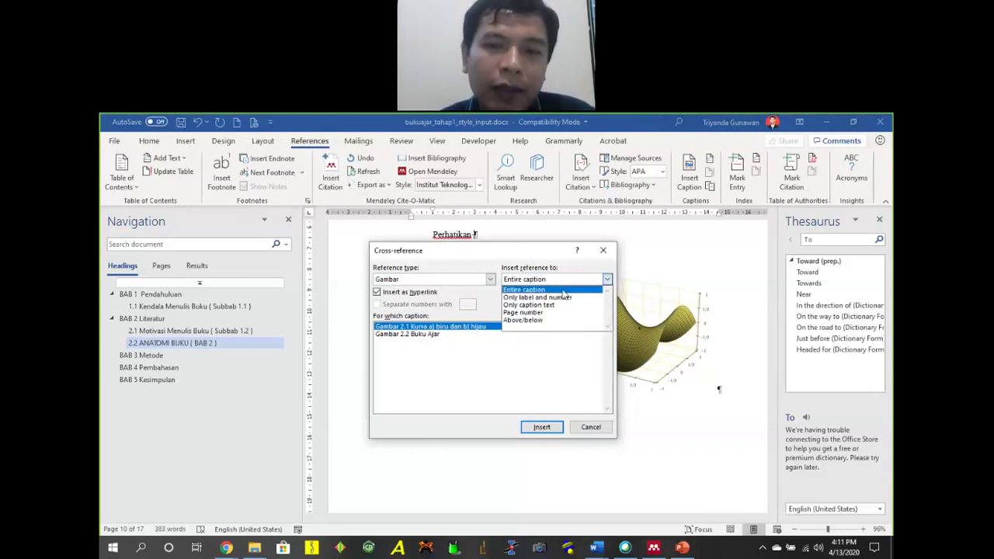
{"action": "left_click", "coordinate": [560, 299]}
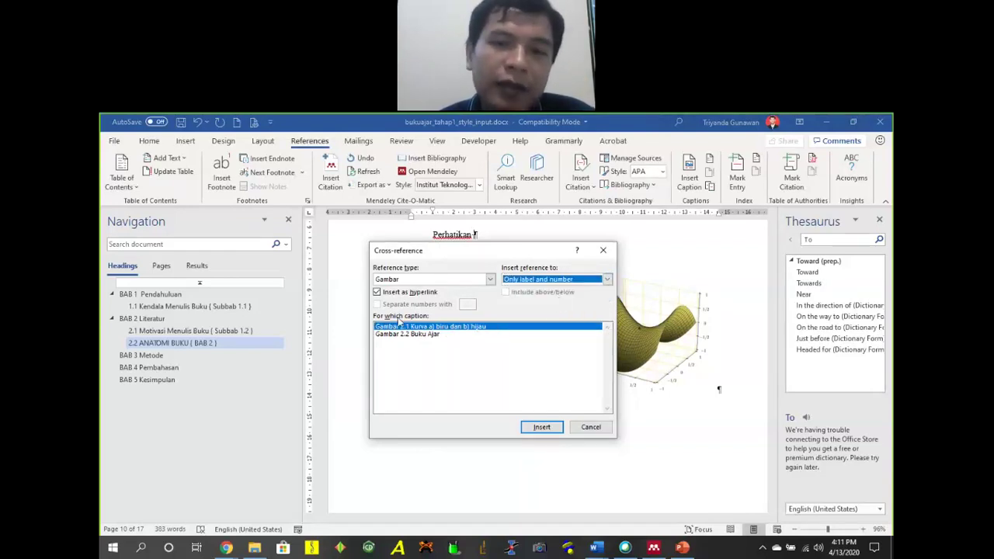
{"action": "left_click", "coordinate": [551, 429]}
{"action": "left_click", "coordinate": [592, 428]}
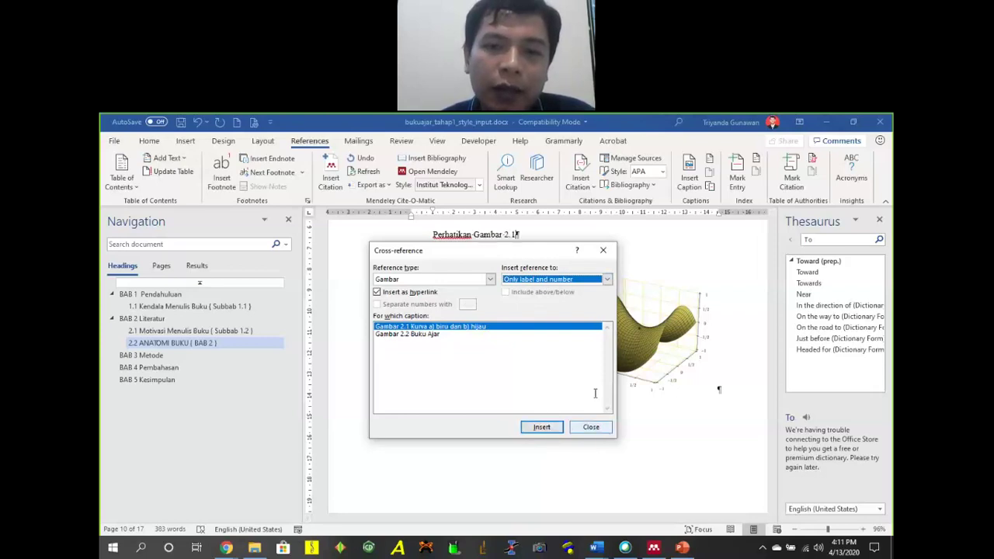
{"action": "scroll", "coordinate": [494, 389], "scroll_direction": "down", "scroll_amount": 10}
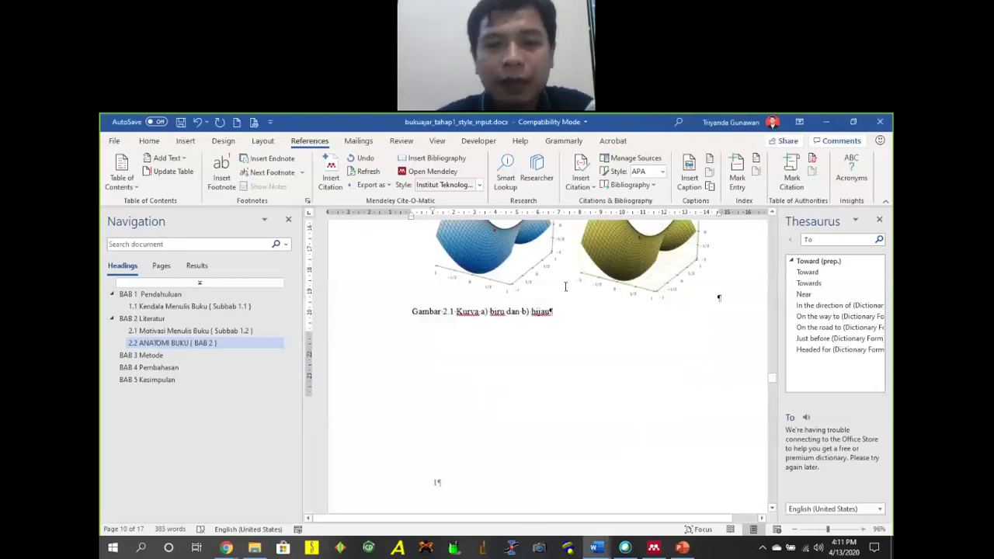
Cut the Buku Ajar image and caption and paste them below 'Perhatikan Gambar 2.1'.
{"action": "left_click_drag", "start_coordinate": [492, 381], "coordinate": [438, 315]}
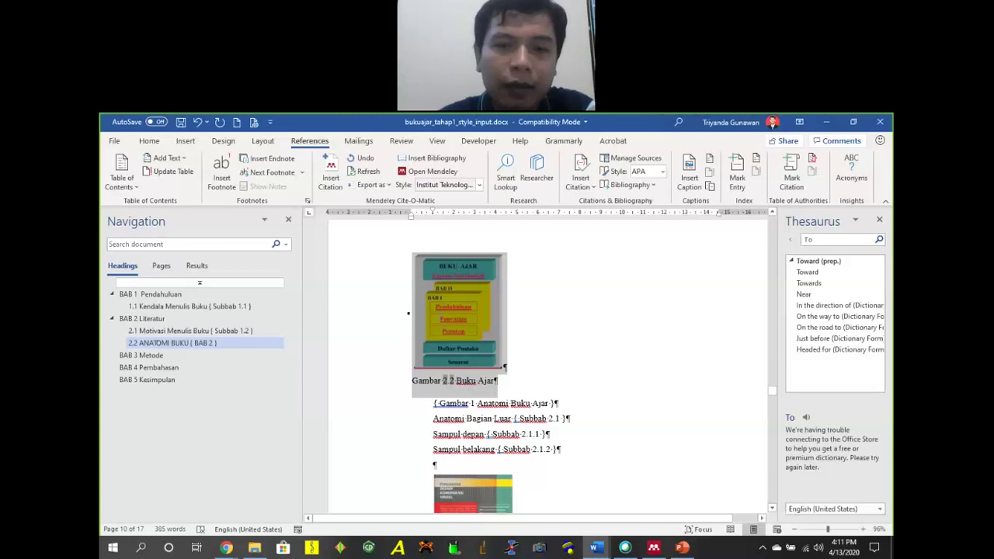
{"action": "key", "text": "ctrl+x"}
{"action": "scroll", "coordinate": [546, 277], "scroll_direction": "up", "scroll_amount": 5}
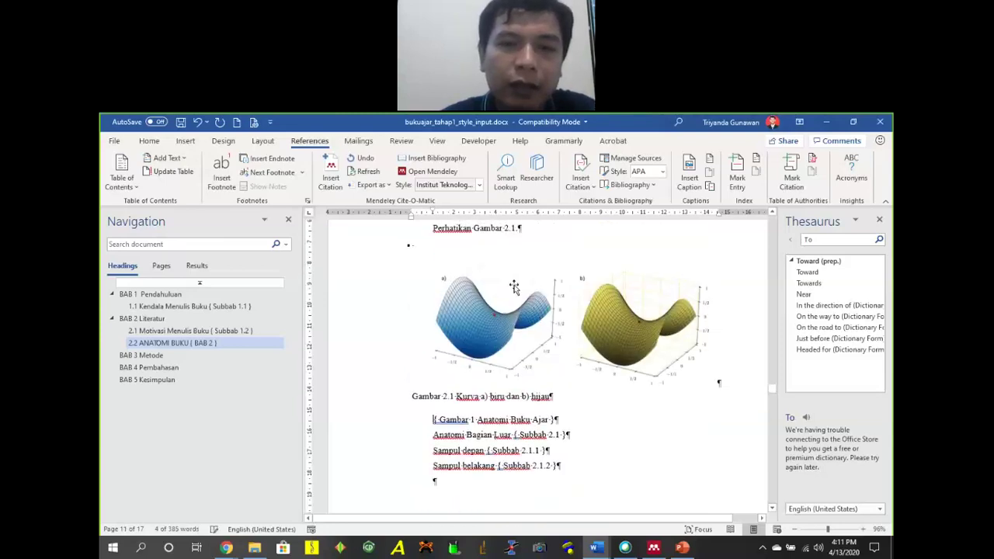
{"action": "key", "text": "Return"}
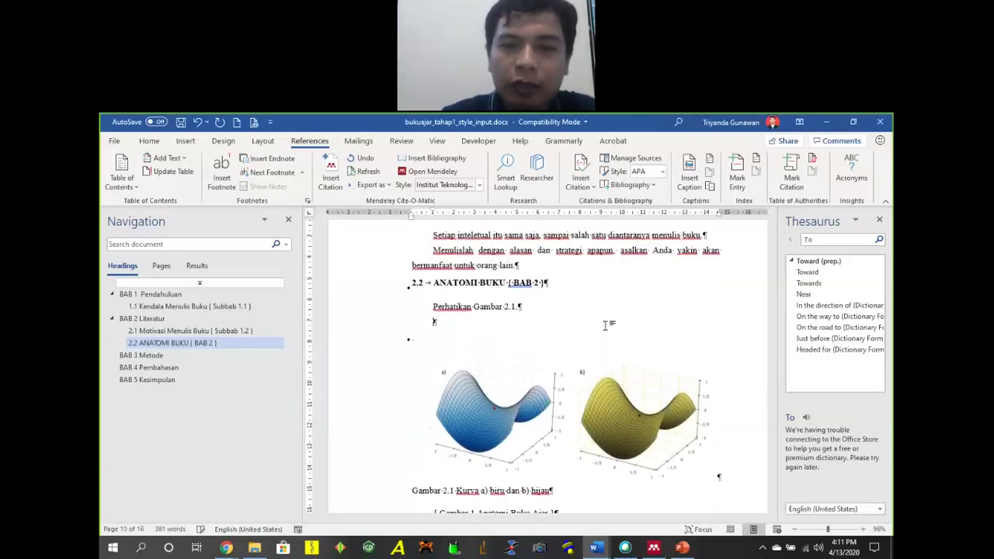
{"action": "key", "text": "ctrl+v"}
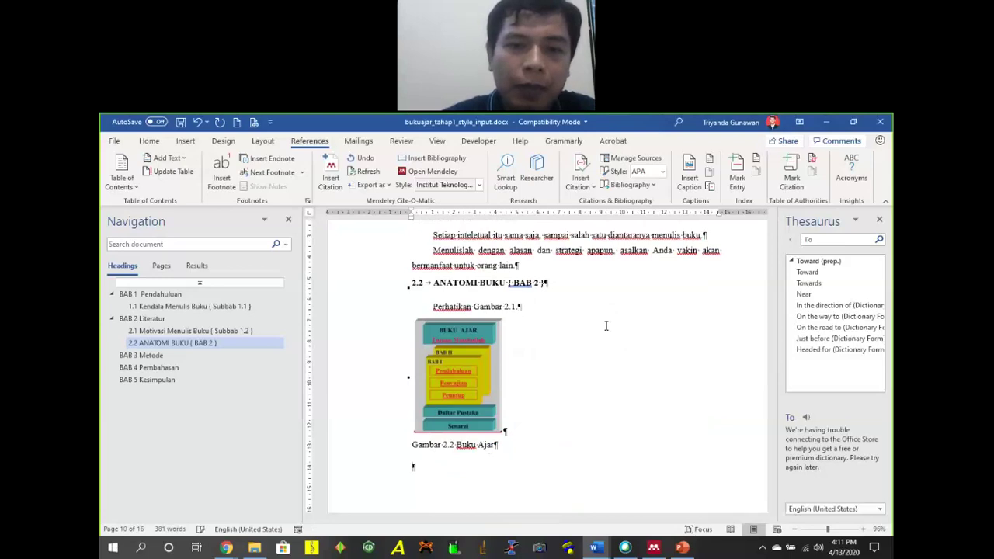
Update the Buku Ajar caption's number field.
{"action": "left_click_drag", "start_coordinate": [443, 448], "coordinate": [454, 452]}
{"action": "right_click", "coordinate": [453, 451]}
{"action": "left_click", "coordinate": [497, 373]}
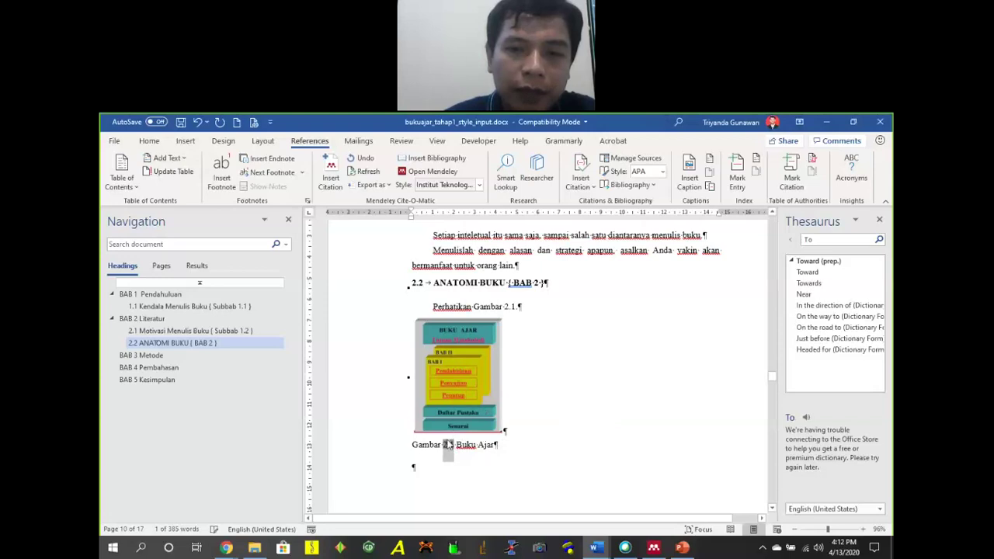
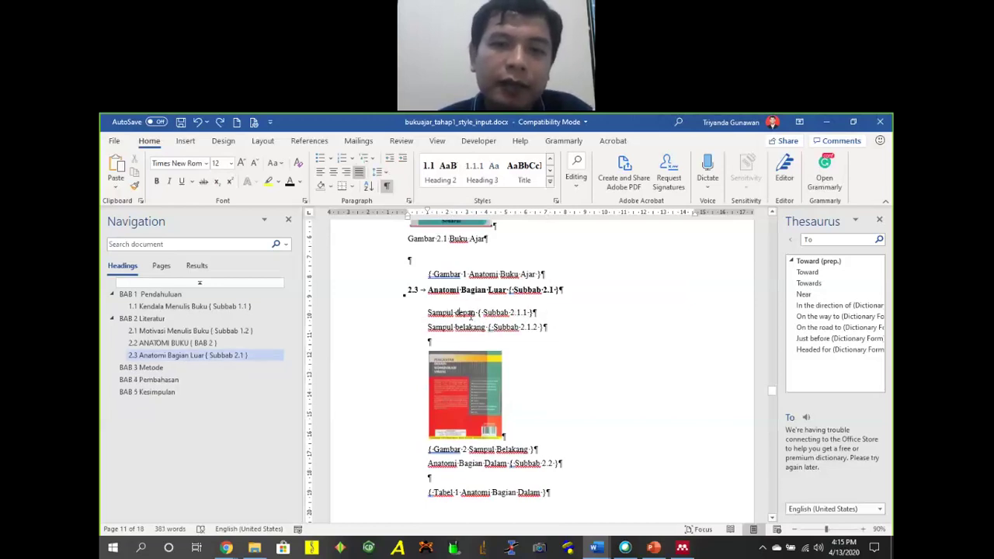
Apply Heading 3 to Sampul depan so it becomes heading 2.3.1.
{"action": "right_click", "coordinate": [480, 179]}
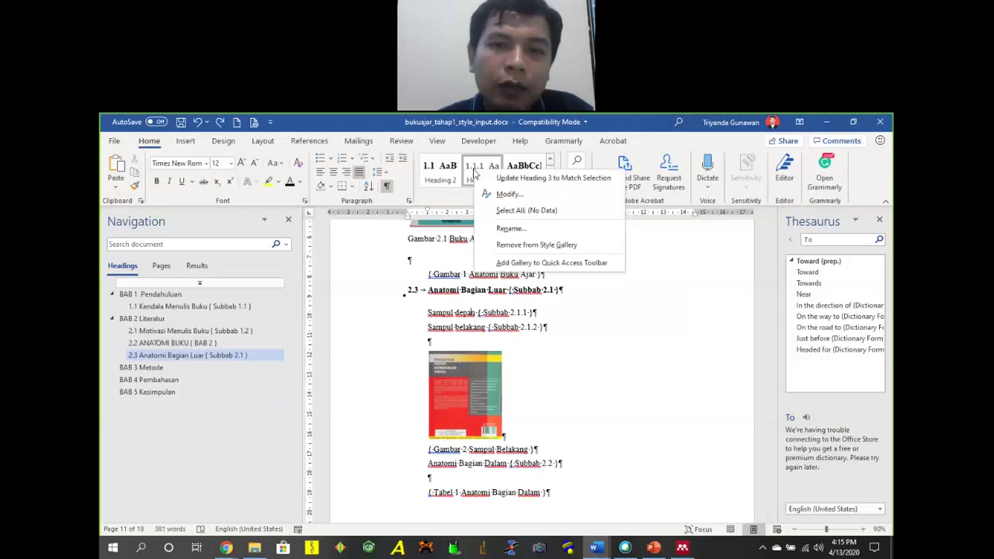
{"action": "left_click", "coordinate": [484, 179]}
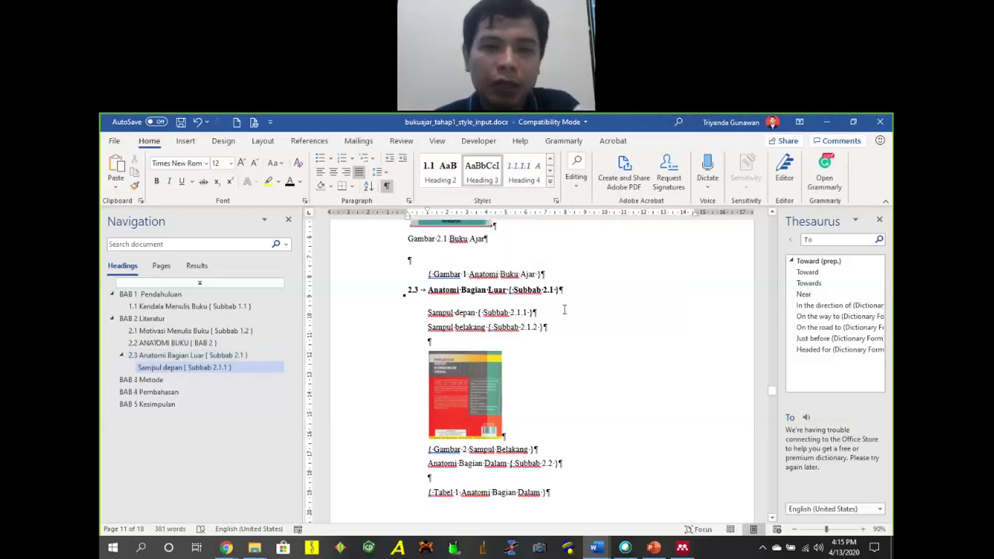
{"action": "key", "text": "ctrl+z"}
{"action": "left_click", "coordinate": [482, 171]}
Set the Sampul depan heading font to Times New Roman.
{"action": "left_click", "coordinate": [447, 313]}
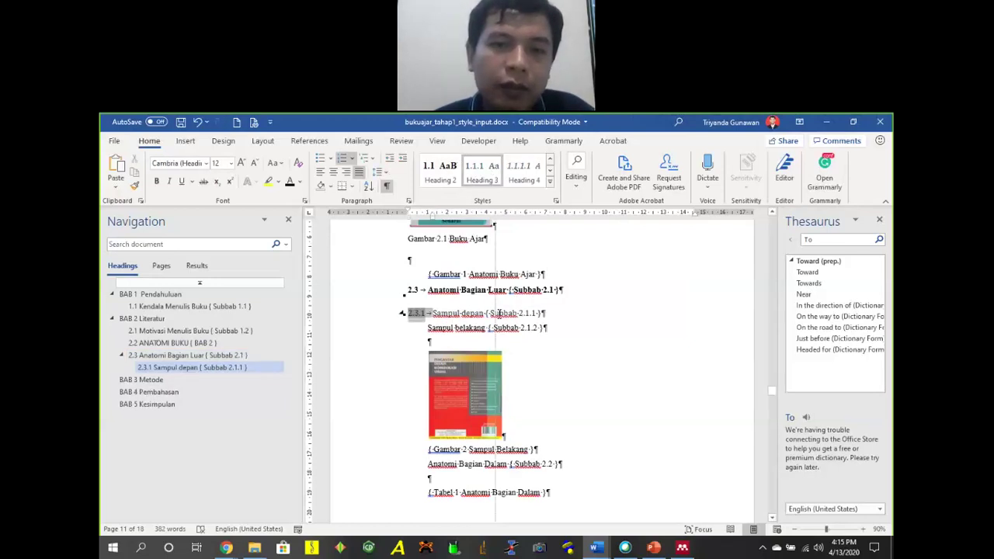
{"action": "left_click", "coordinate": [490, 312]}
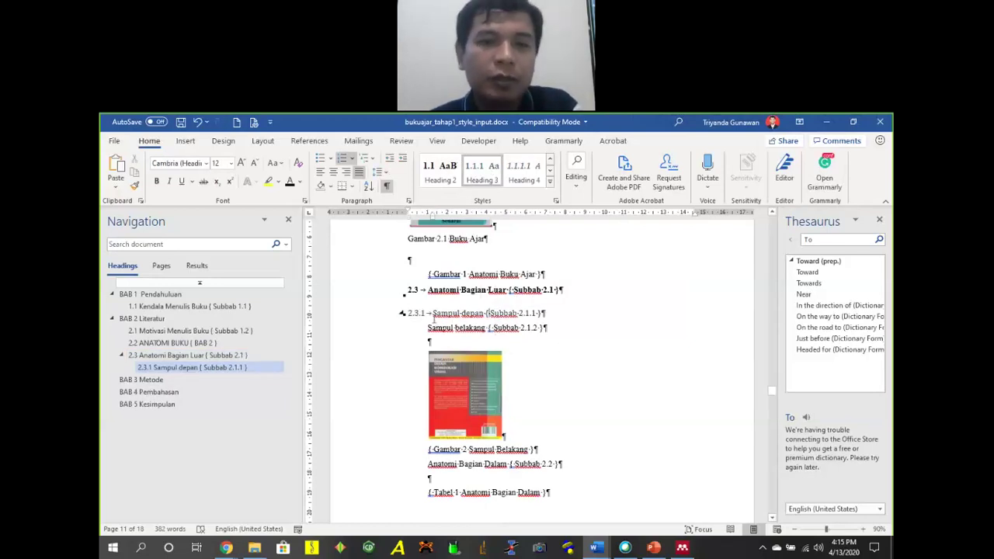
{"action": "left_click_drag", "start_coordinate": [432, 313], "coordinate": [543, 314]}
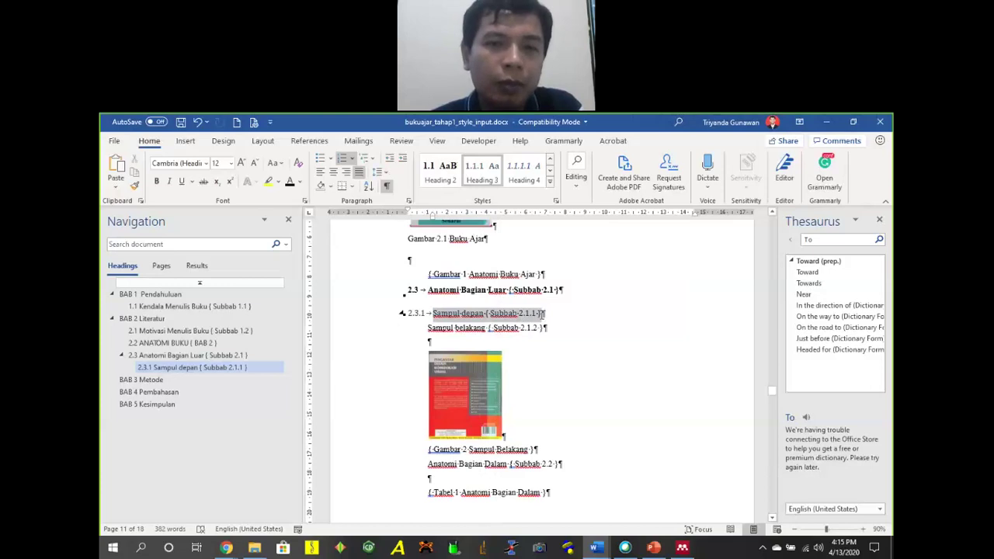
{"action": "left_click", "coordinate": [186, 163]}
{"action": "type", "text": "Times New Roman"}
{"action": "key", "text": "Return"}
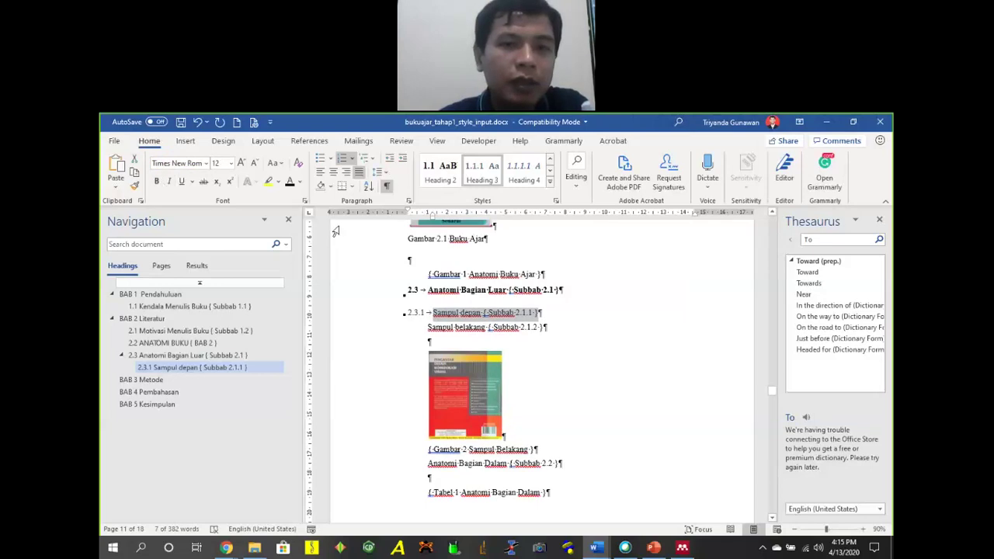
{"action": "left_click_drag", "start_coordinate": [434, 221], "coordinate": [408, 215]}
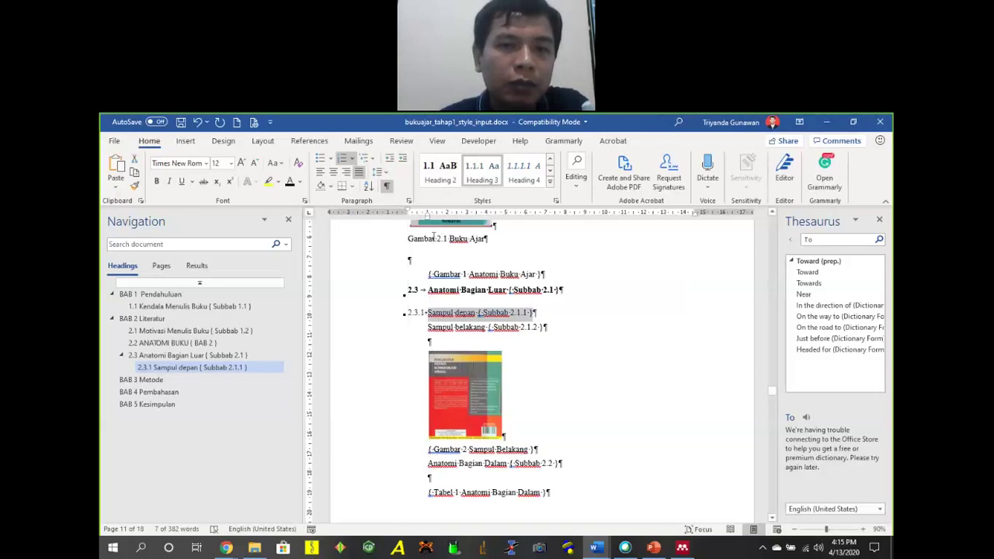
Update Heading 3 to match the Times New Roman heading, and make Sampul belakang heading 2.3.2.
{"action": "right_click", "coordinate": [477, 168]}
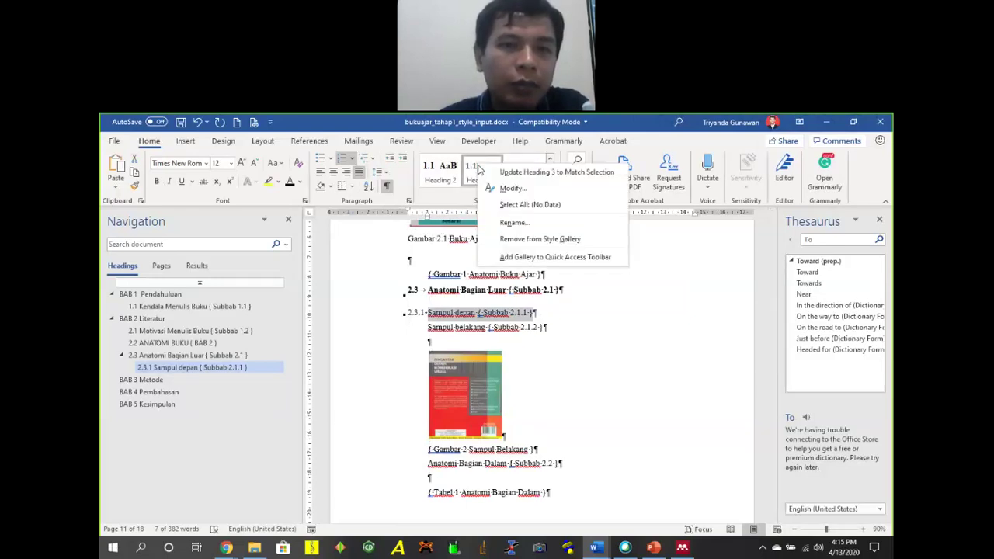
{"action": "left_click", "coordinate": [528, 170]}
{"action": "left_click", "coordinate": [458, 328]}
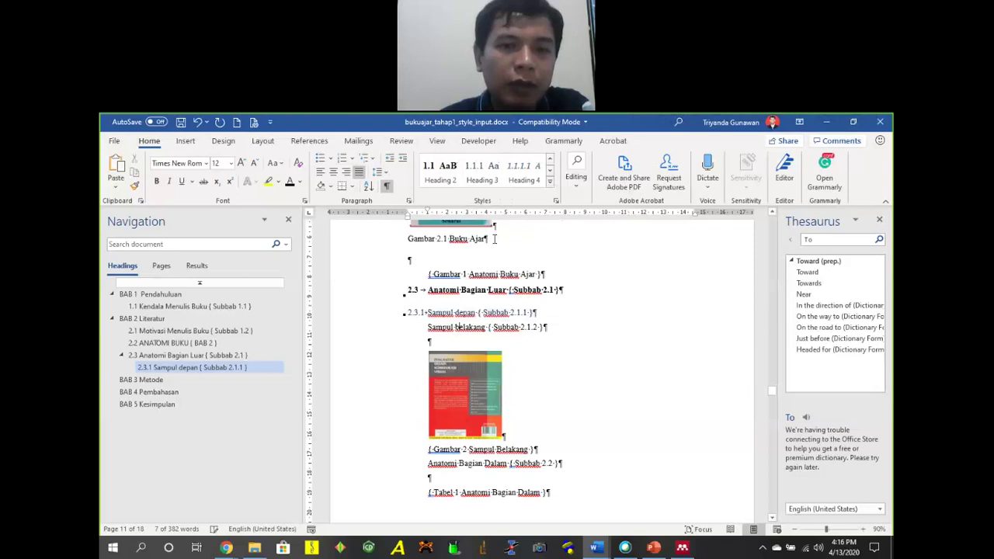
{"action": "left_click", "coordinate": [476, 169]}
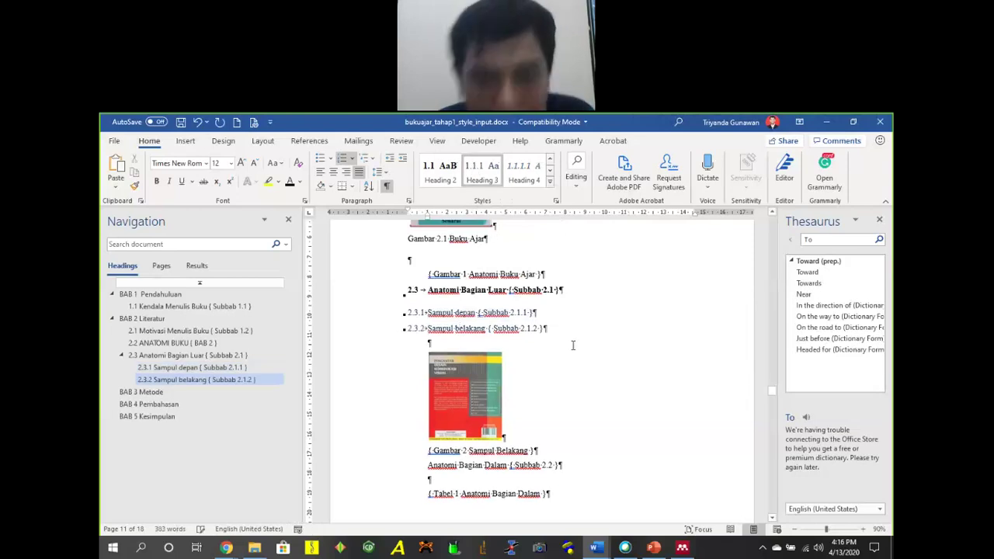
{"action": "left_click_drag", "start_coordinate": [524, 312], "coordinate": [428, 312]}
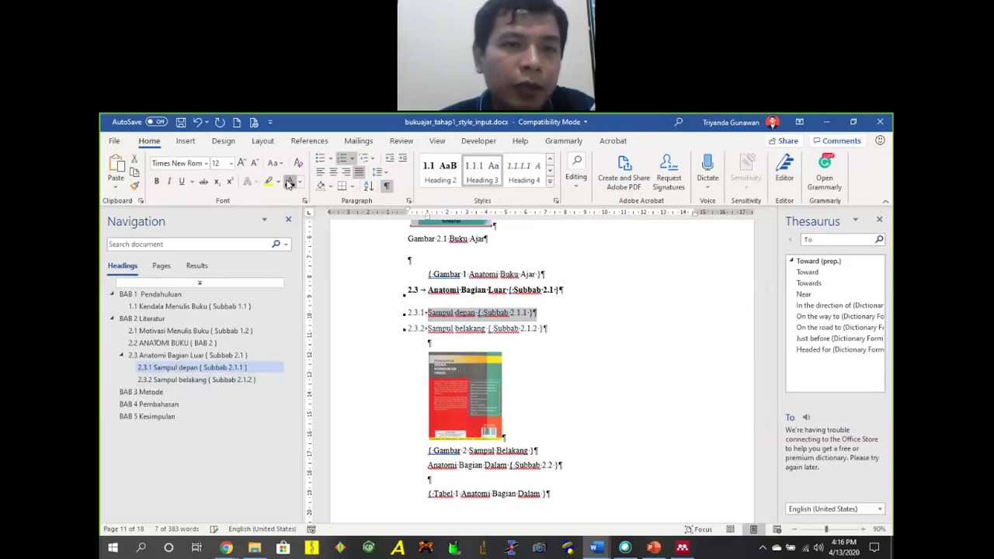
{"action": "right_click", "coordinate": [489, 182]}
{"action": "left_click", "coordinate": [490, 182]}
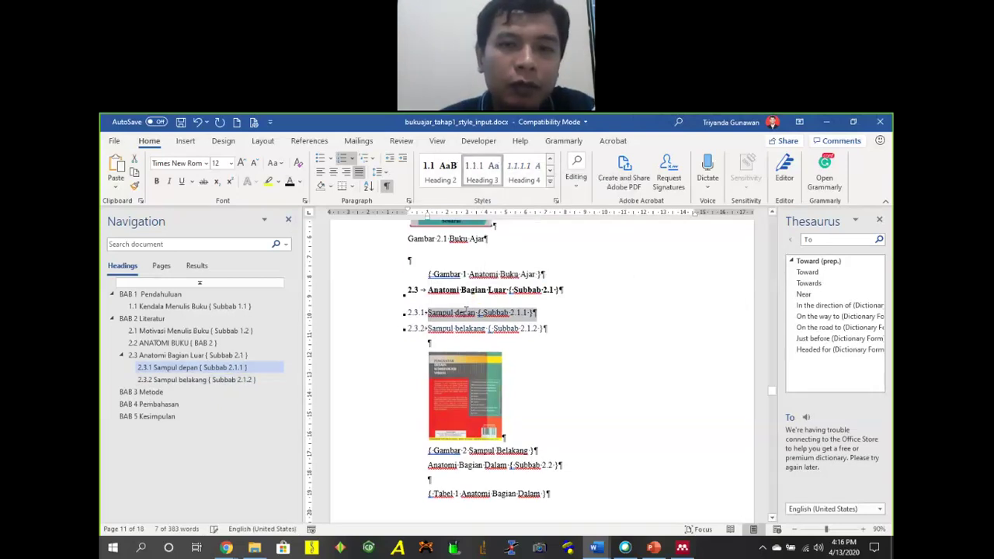
Add space after the 2.3.1 heading so the Heading 3 style can take it on.
{"action": "left_click", "coordinate": [453, 328]}
{"action": "left_click", "coordinate": [479, 313]}
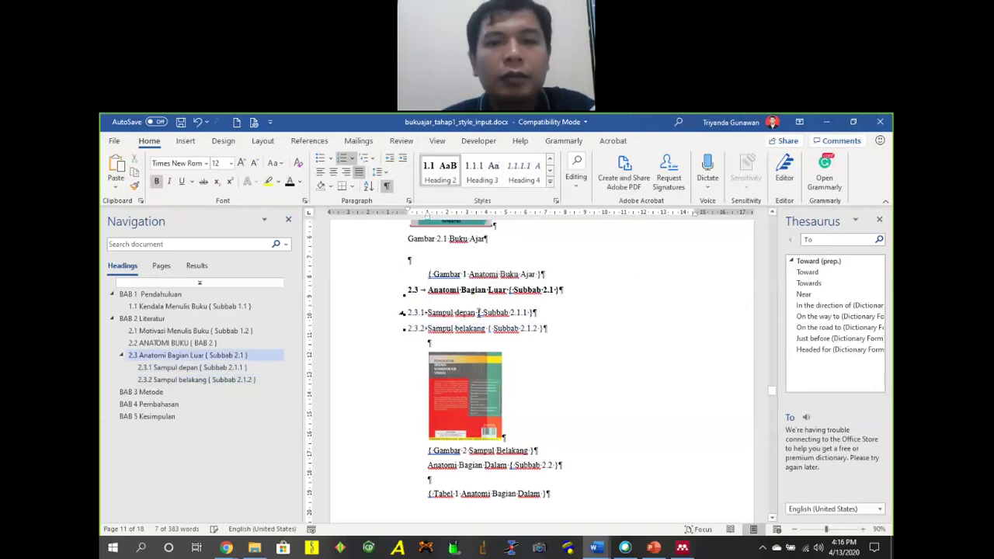
{"action": "left_click", "coordinate": [378, 172]}
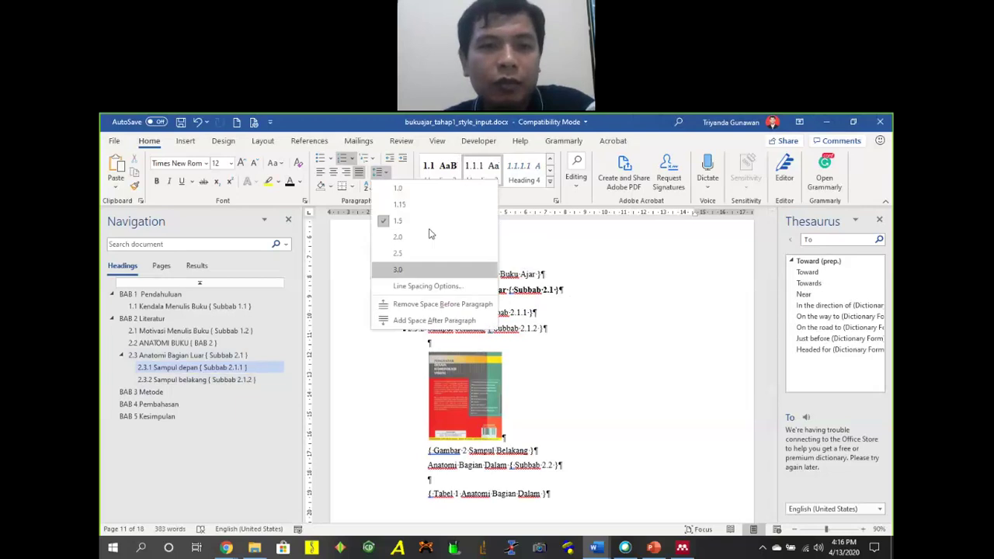
{"action": "left_click", "coordinate": [424, 320]}
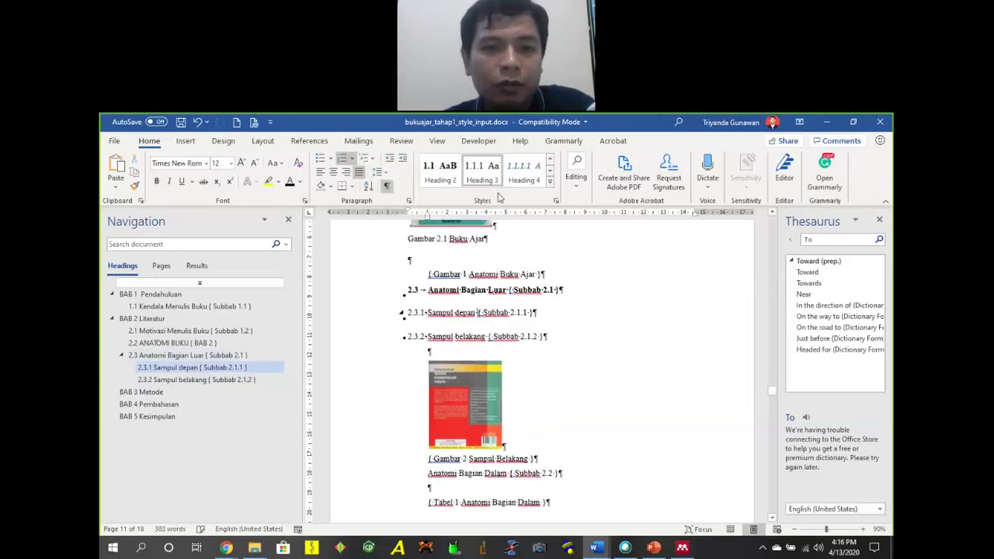
{"action": "right_click", "coordinate": [495, 168]}
Update Heading 3 to include the added paragraph spacing.
{"action": "left_click", "coordinate": [544, 173]}
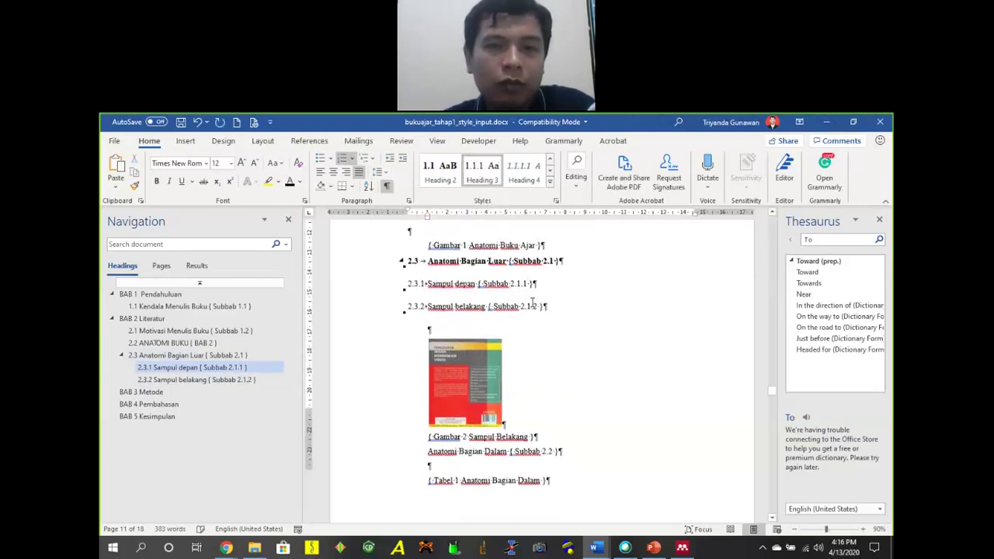
{"action": "scroll", "coordinate": [532, 303], "scroll_direction": "down", "scroll_amount": 15}
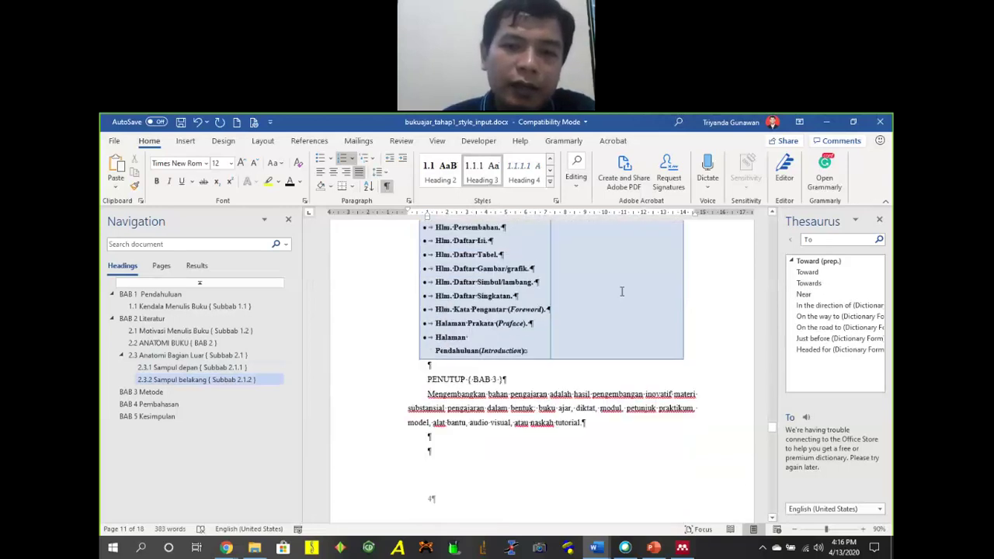
{"action": "scroll", "coordinate": [621, 292], "scroll_direction": "down", "scroll_amount": 5}
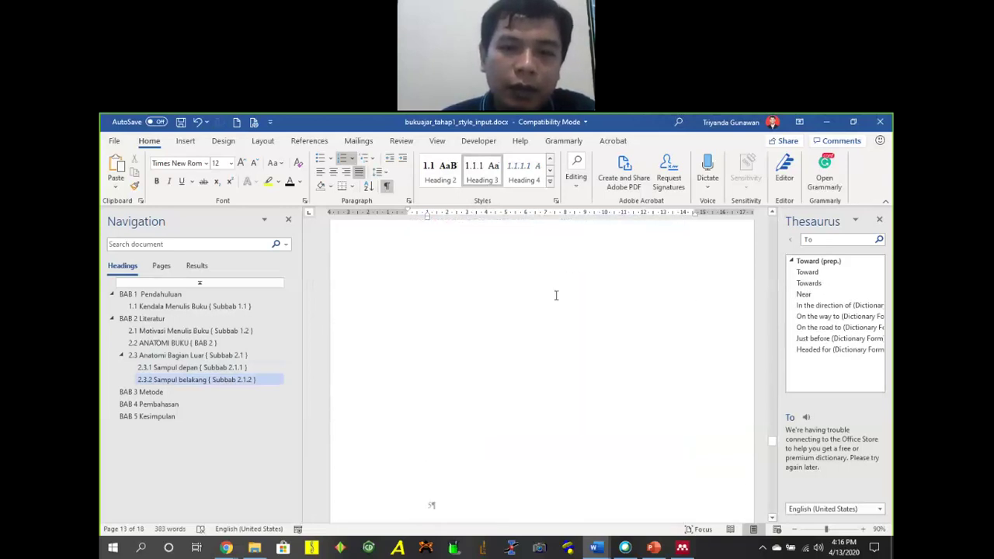
{"action": "scroll", "coordinate": [556, 298], "scroll_direction": "down", "scroll_amount": 5}
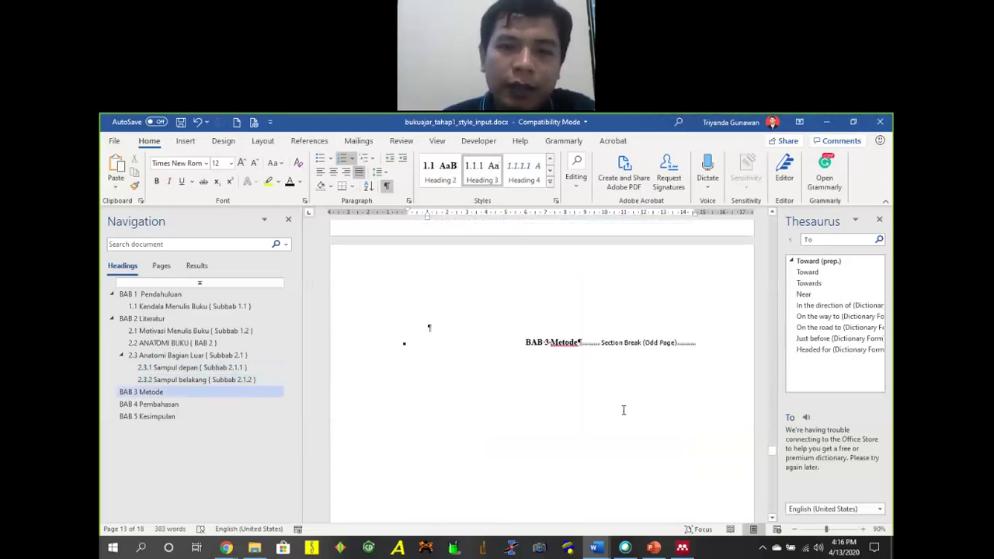
Move the section breaks after BAB 3 Metode and BAB 4 Pembahasan onto their own lines.
{"action": "left_click", "coordinate": [623, 410]}
{"action": "key", "text": "Return"}
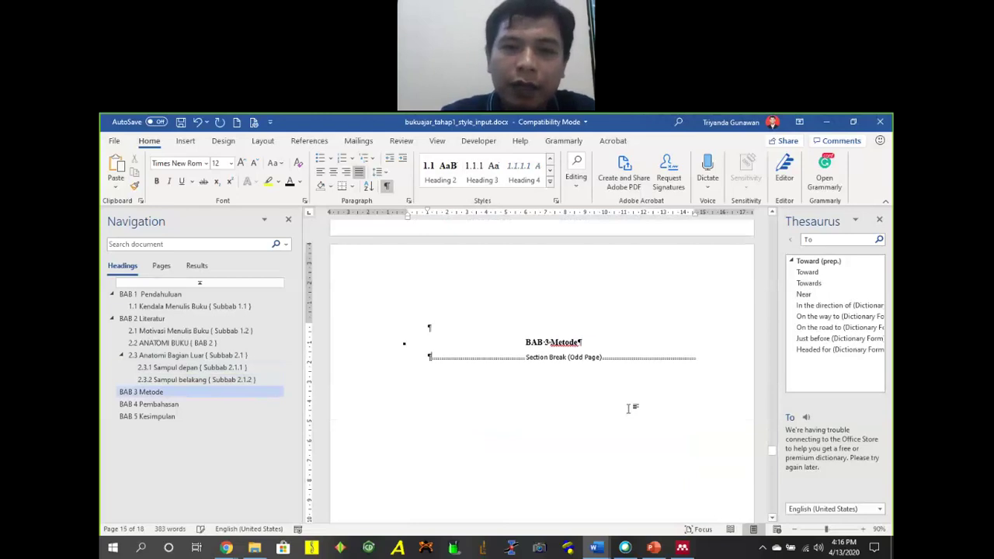
{"action": "key", "text": "BackSpace"}
{"action": "key", "text": "Return"}
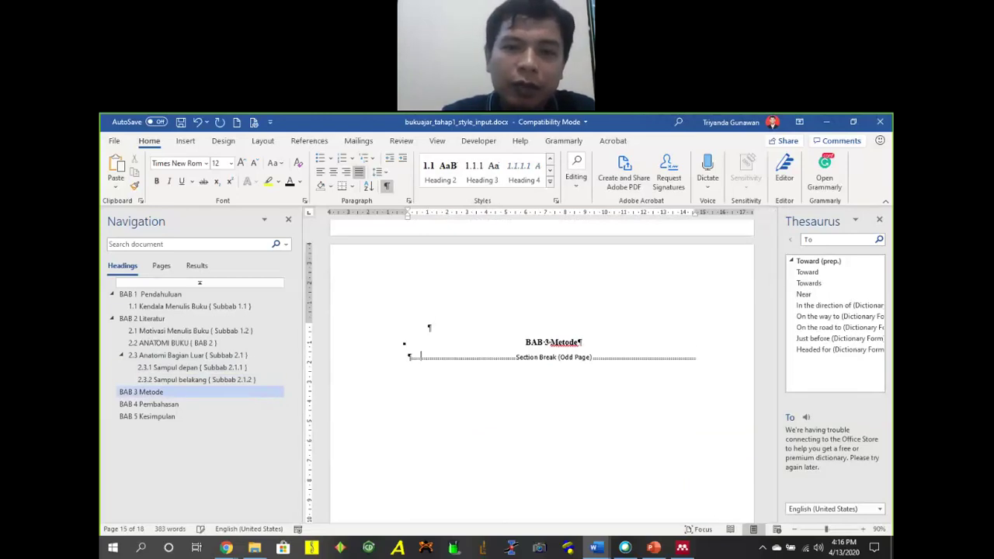
{"action": "scroll", "coordinate": [572, 344], "scroll_direction": "down", "scroll_amount": 15}
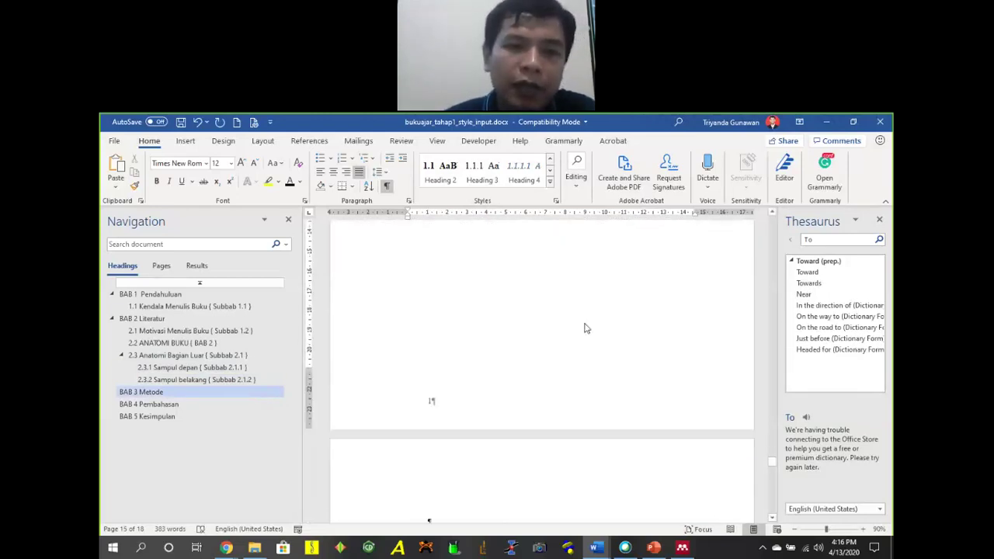
{"action": "left_click", "coordinate": [590, 365]}
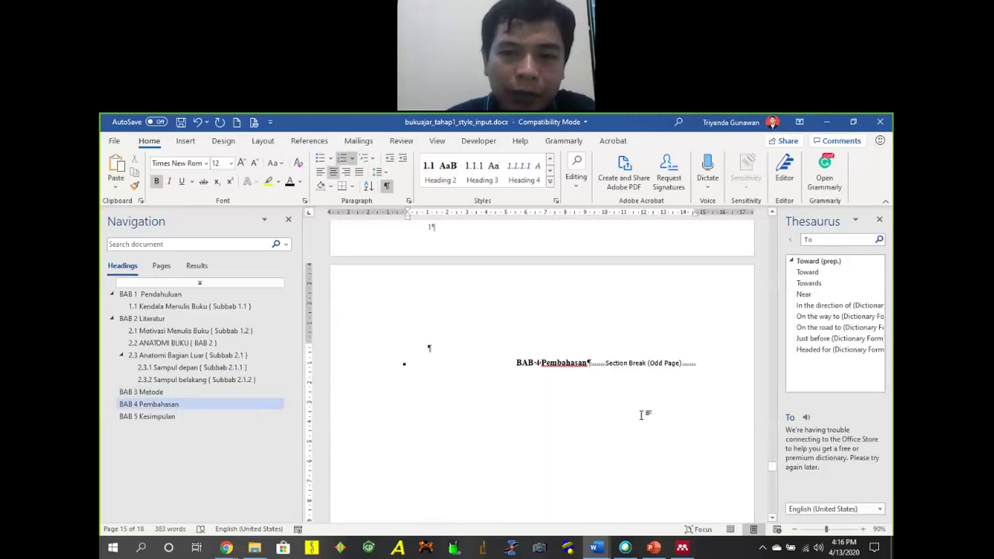
{"action": "key", "text": "Return"}
Scroll to the DAFTAR ISI page with its table of contents placeholder.
{"action": "scroll", "coordinate": [657, 357], "scroll_direction": "up", "scroll_amount": 10}
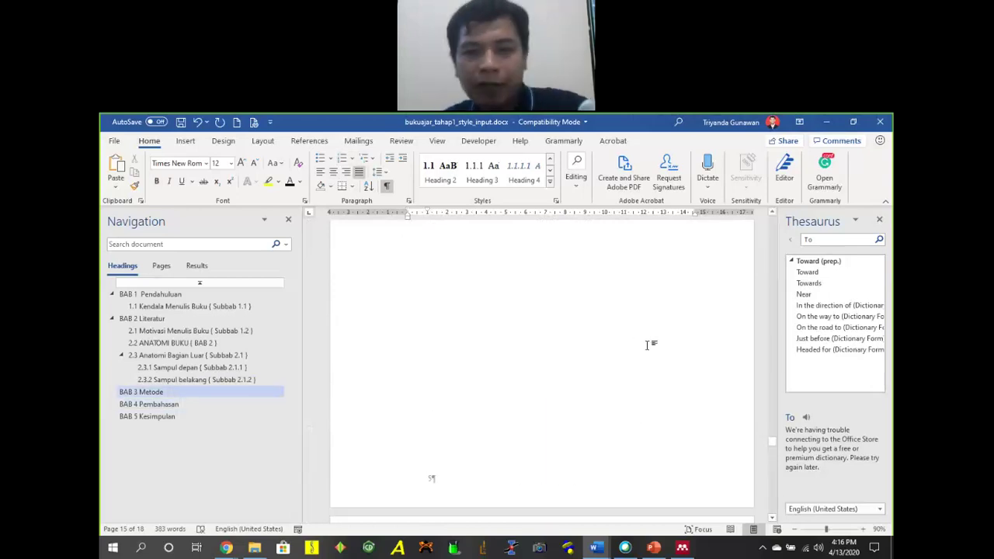
{"action": "scroll", "coordinate": [657, 357], "scroll_direction": "up", "scroll_amount": 10}
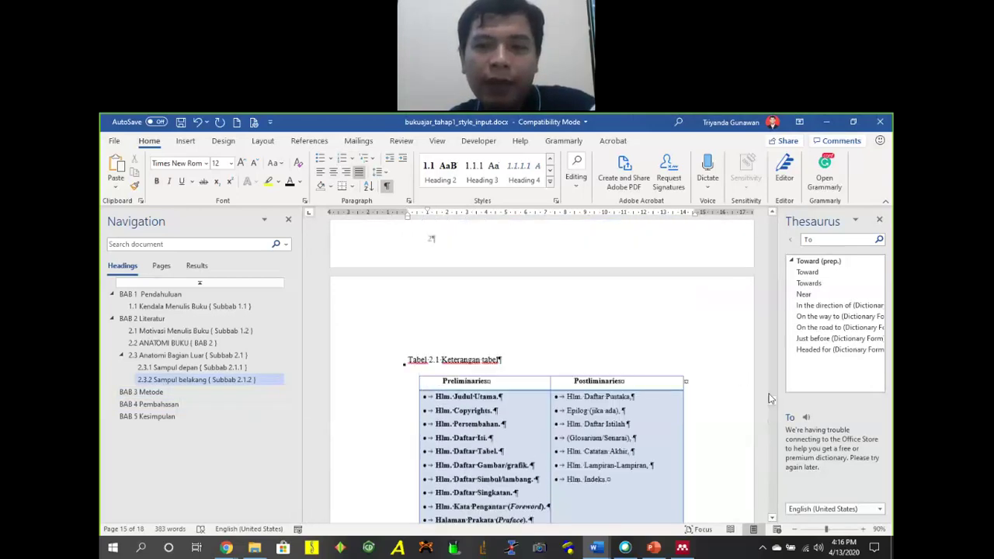
{"action": "scroll", "coordinate": [765, 394], "scroll_direction": "up", "scroll_amount": 20}
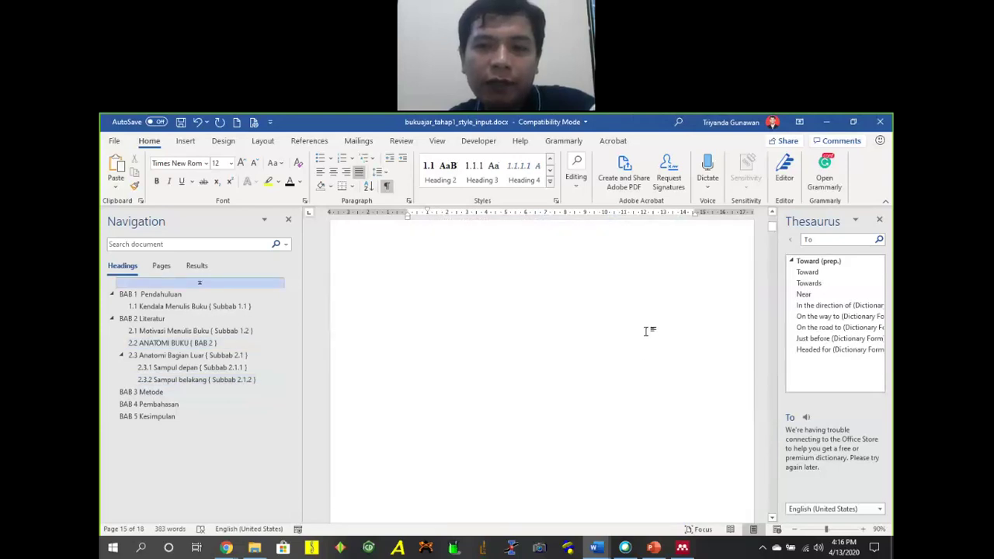
{"action": "scroll", "coordinate": [629, 330], "scroll_direction": "down", "scroll_amount": 6}
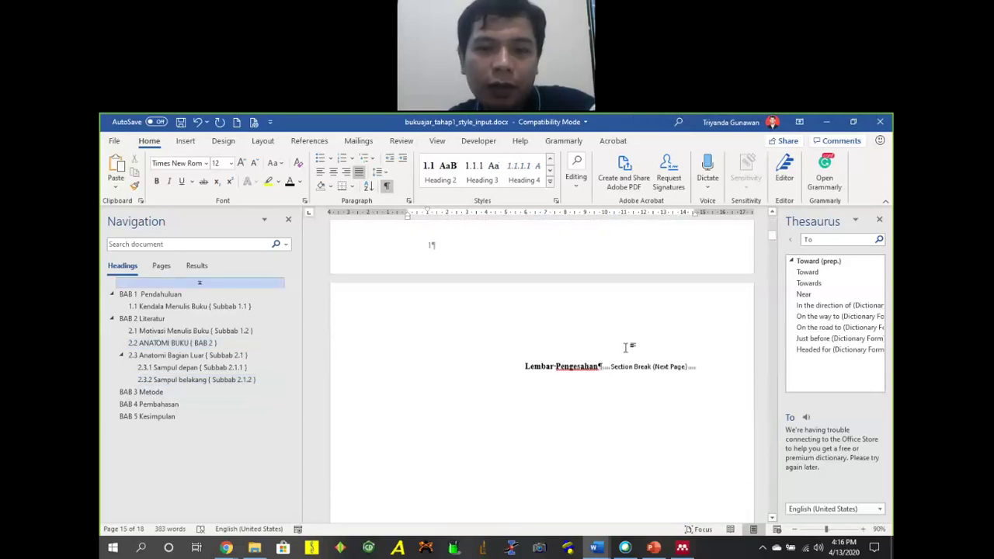
{"action": "scroll", "coordinate": [632, 353], "scroll_direction": "down", "scroll_amount": 9}
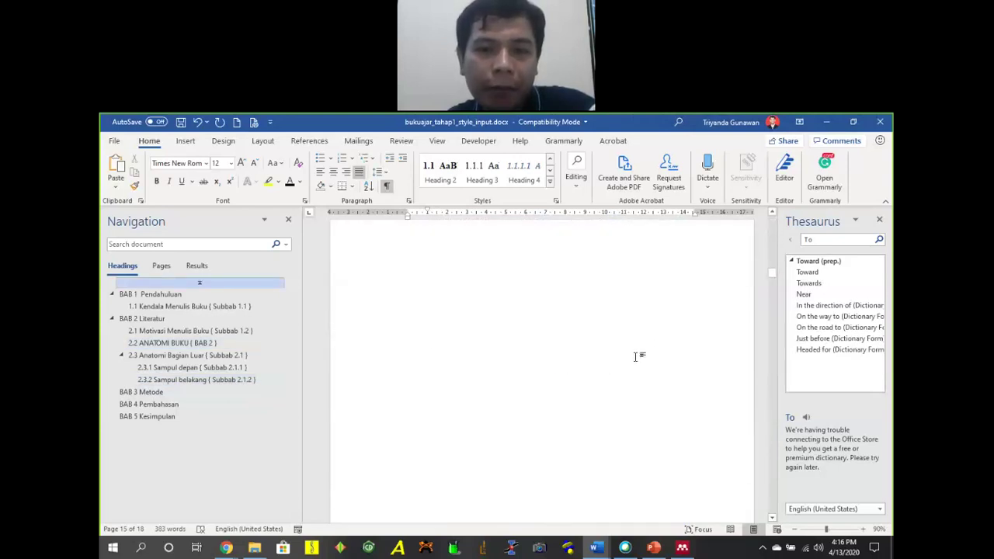
{"action": "scroll", "coordinate": [632, 348], "scroll_direction": "down", "scroll_amount": 8}
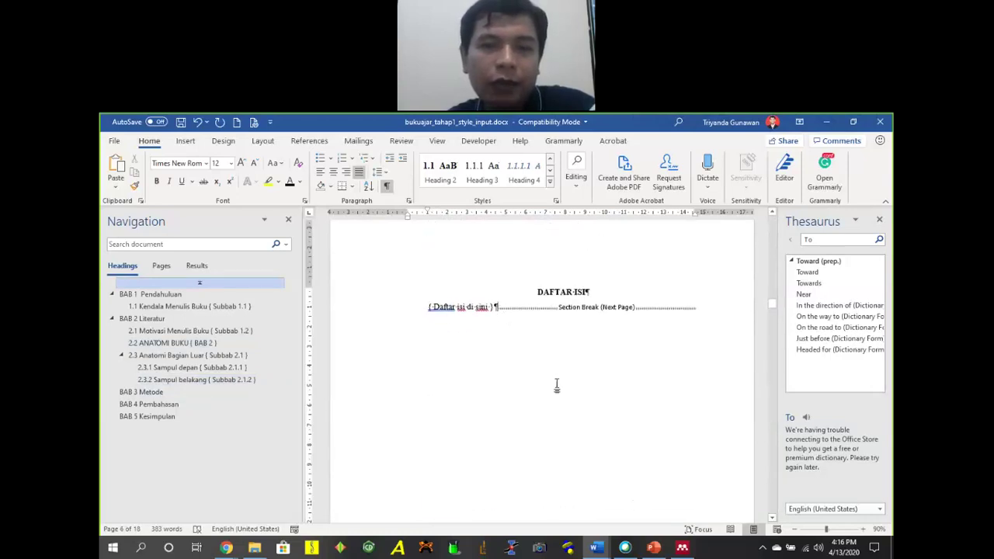
Replace the '{ Daftar isi di sini }' placeholder with an automatic table of contents.
{"action": "key", "text": "Return"}
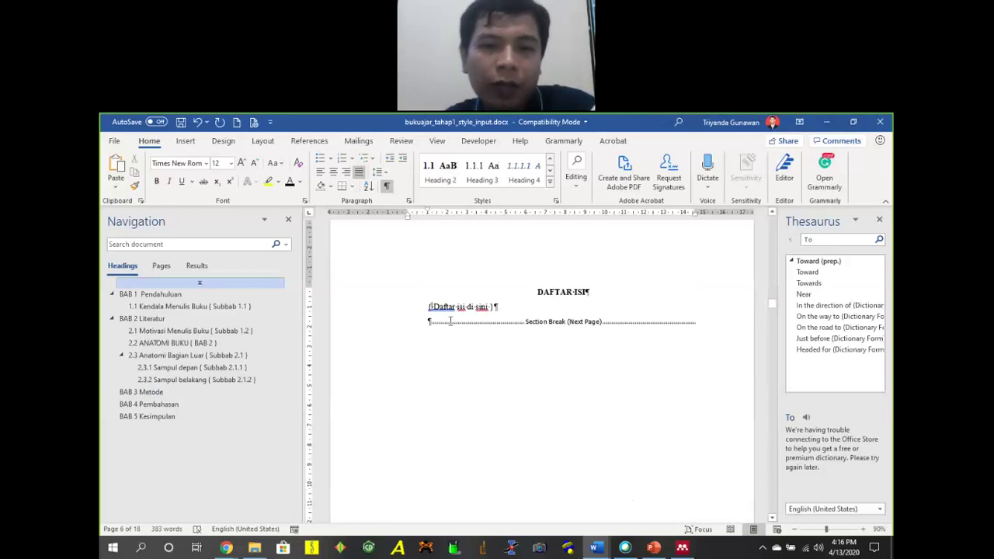
{"action": "left_click_drag", "start_coordinate": [428, 306], "coordinate": [496, 307]}
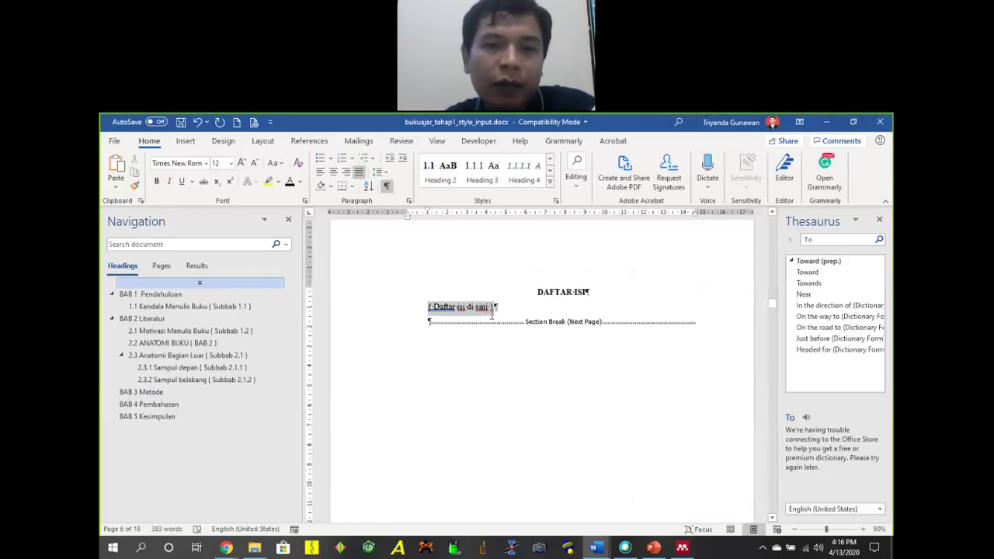
{"action": "key", "text": "Delete"}
{"action": "key", "text": "Return"}
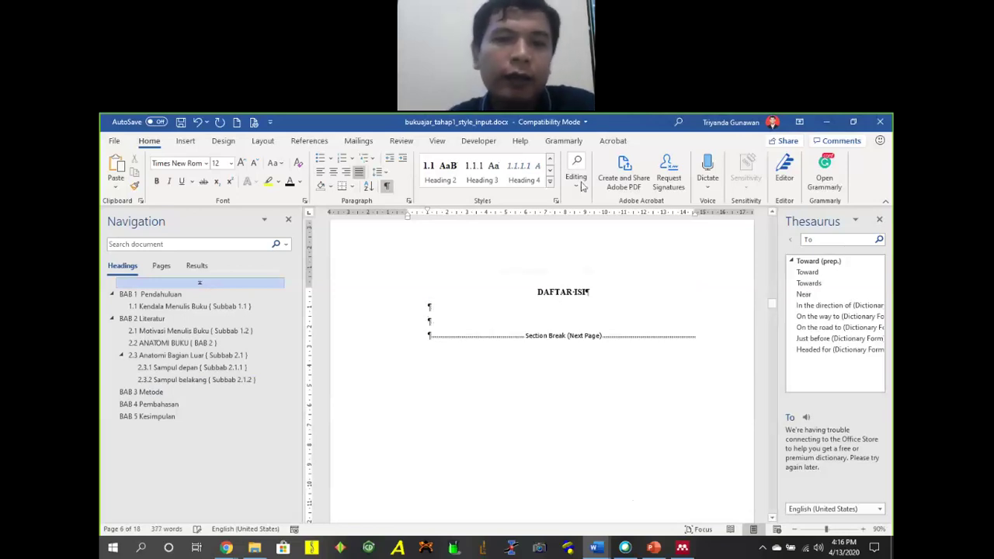
{"action": "left_click", "coordinate": [319, 141]}
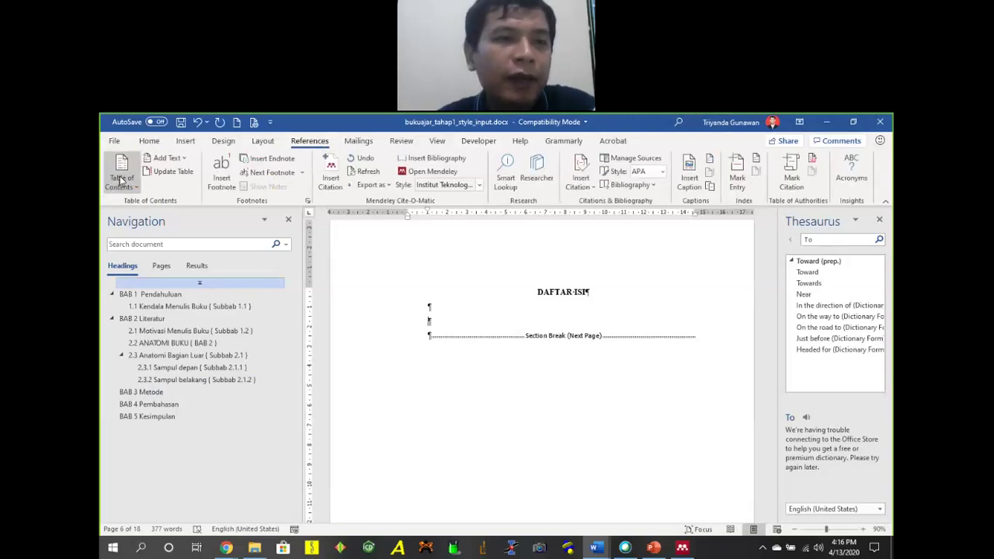
{"action": "left_click", "coordinate": [120, 177]}
{"action": "left_click", "coordinate": [156, 264]}
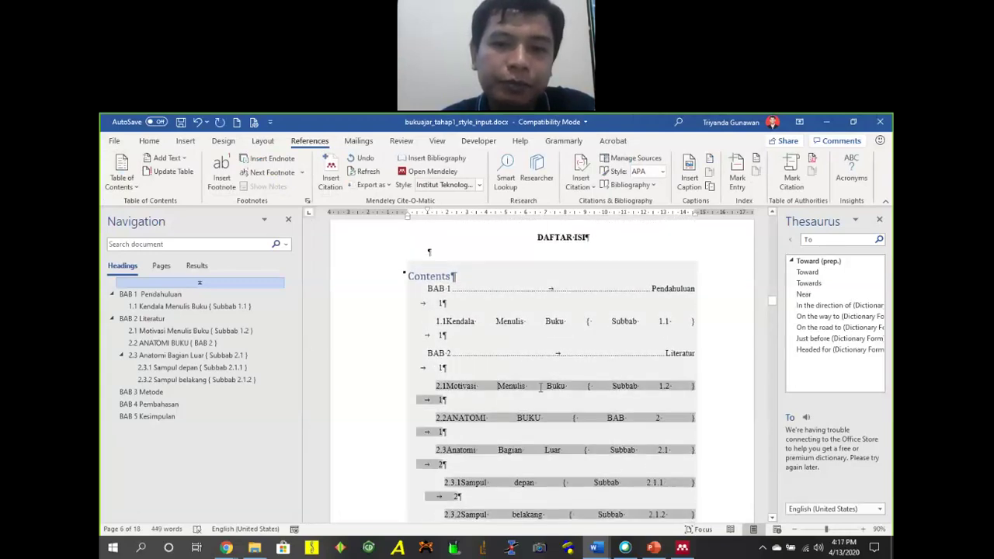
Add an empty line between the 2.1 Motivasi body text and heading 2.2.
{"action": "left_click", "coordinate": [472, 386], "text": "ctrl"}
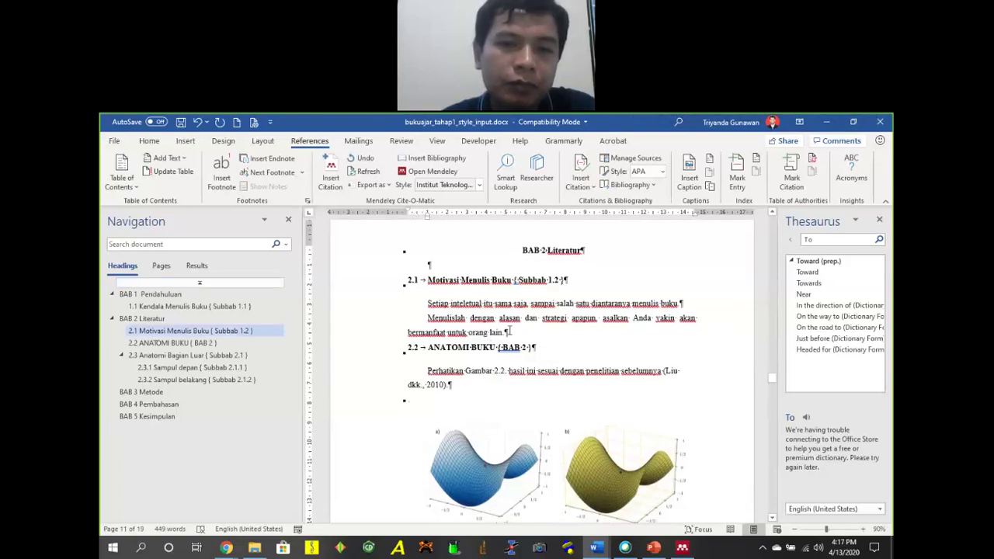
{"action": "left_click", "coordinate": [622, 340]}
{"action": "key", "text": "Return"}
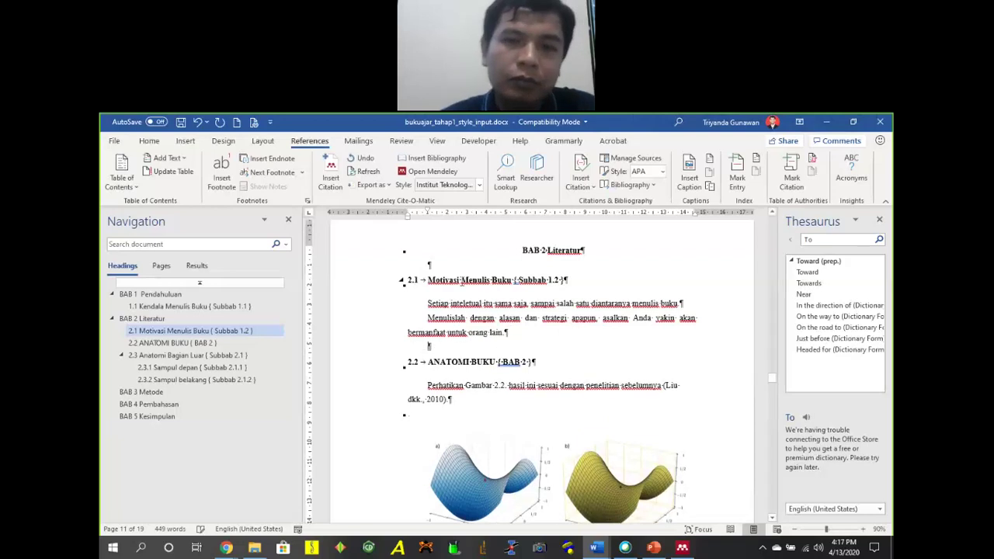
{"action": "scroll", "coordinate": [621, 342], "scroll_direction": "up", "scroll_amount": 5}
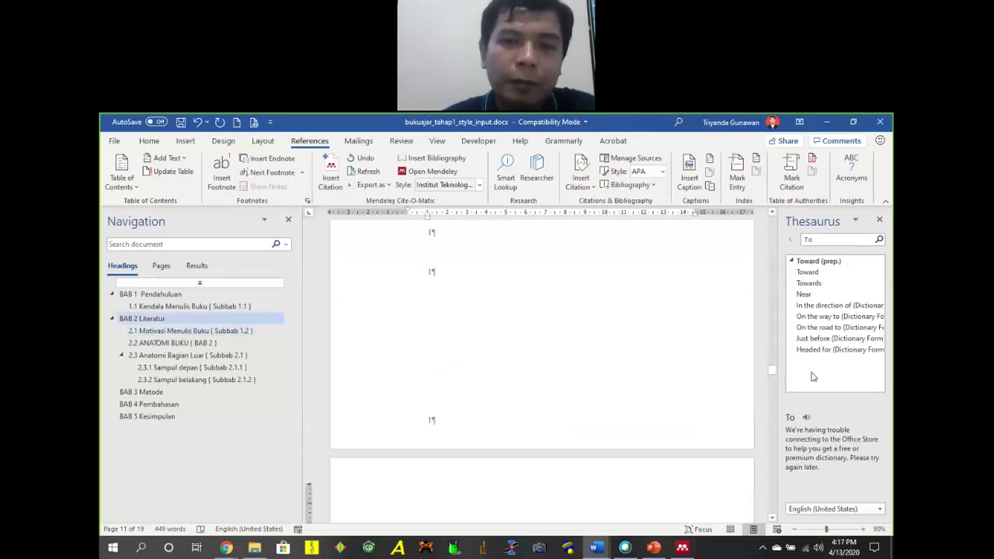
{"action": "left_click_drag", "start_coordinate": [773, 355], "coordinate": [765, 304]}
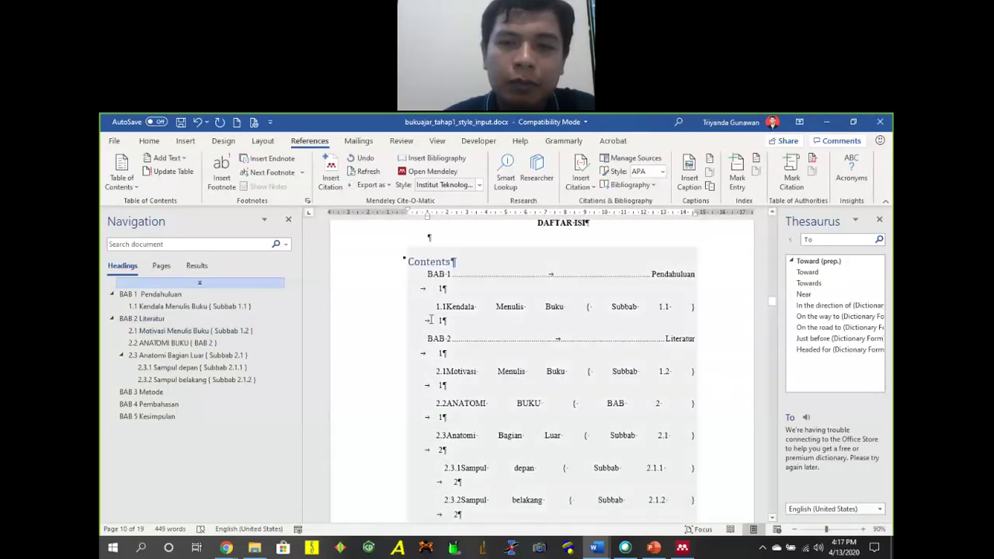
Switch the table of contents to the Automatic Table 2 layout.
{"action": "left_click", "coordinate": [476, 308]}
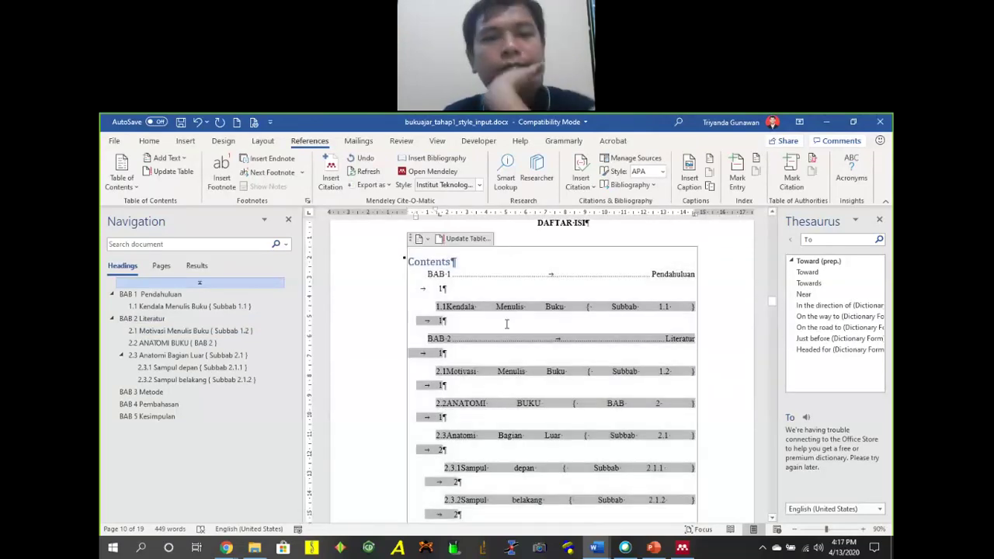
{"action": "left_click", "coordinate": [420, 240]}
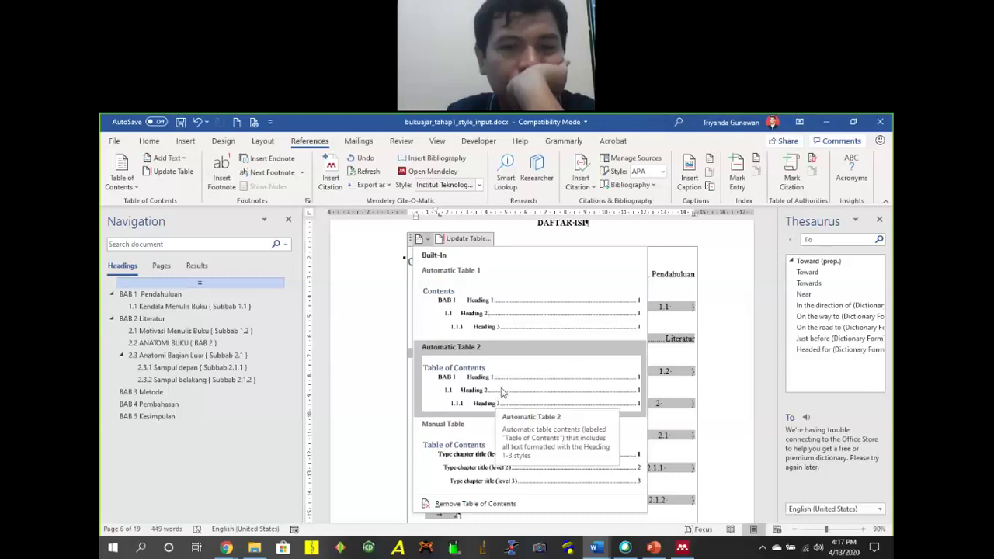
{"action": "left_click", "coordinate": [502, 393]}
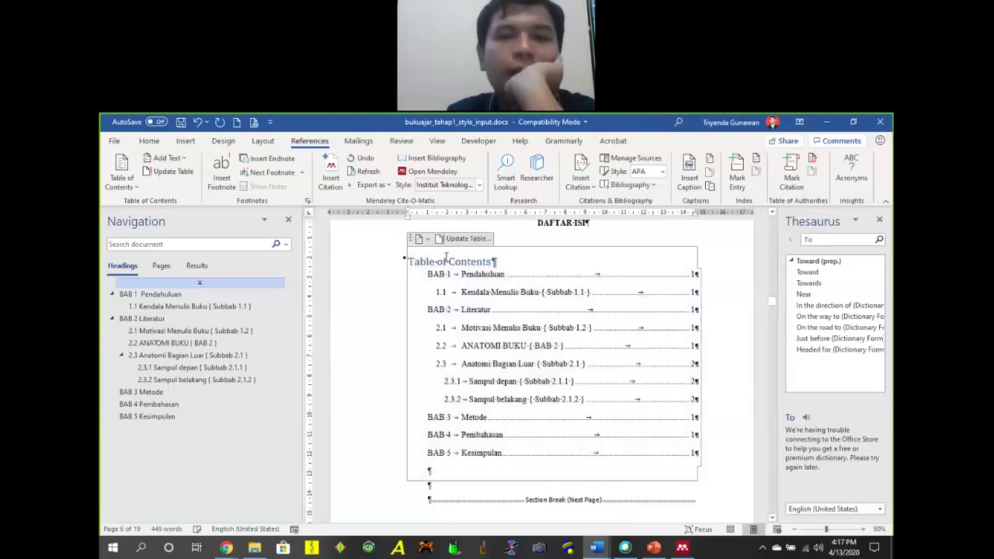
Delete the 'Table of Contents' title line and add an empty paragraph above BAB 1.
{"action": "left_click", "coordinate": [403, 262]}
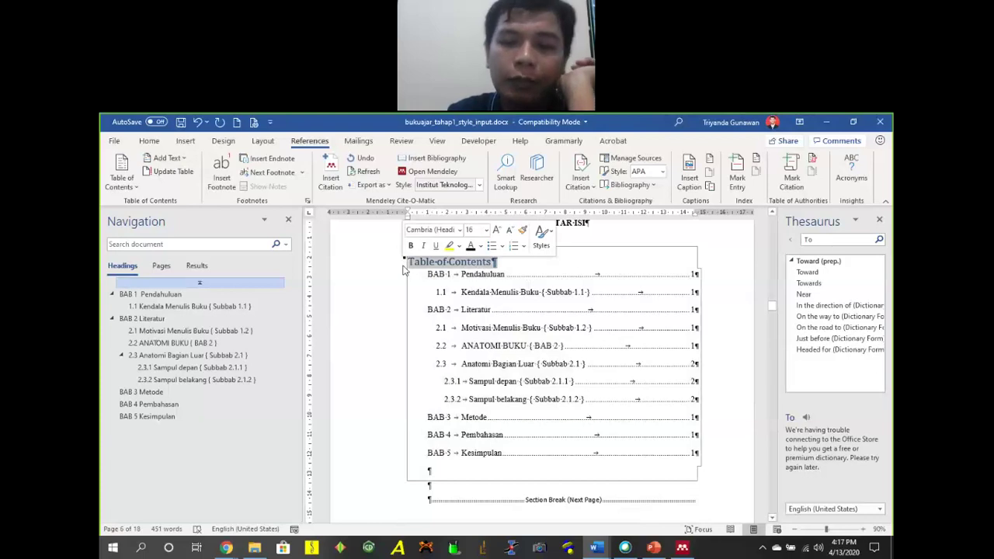
{"action": "key", "text": "Delete"}
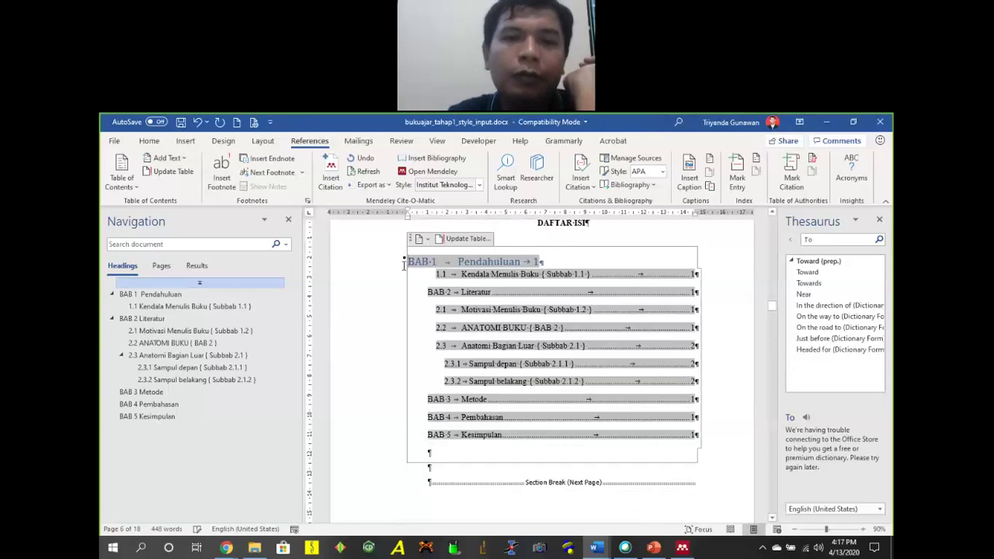
{"action": "key", "text": "Return"}
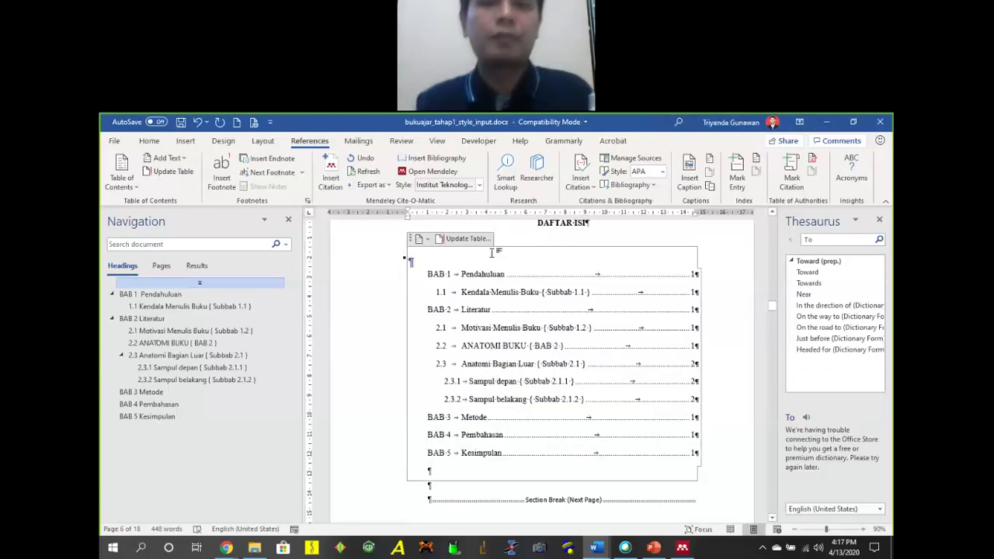
{"action": "scroll", "coordinate": [556, 274], "scroll_direction": "up", "scroll_amount": 2}
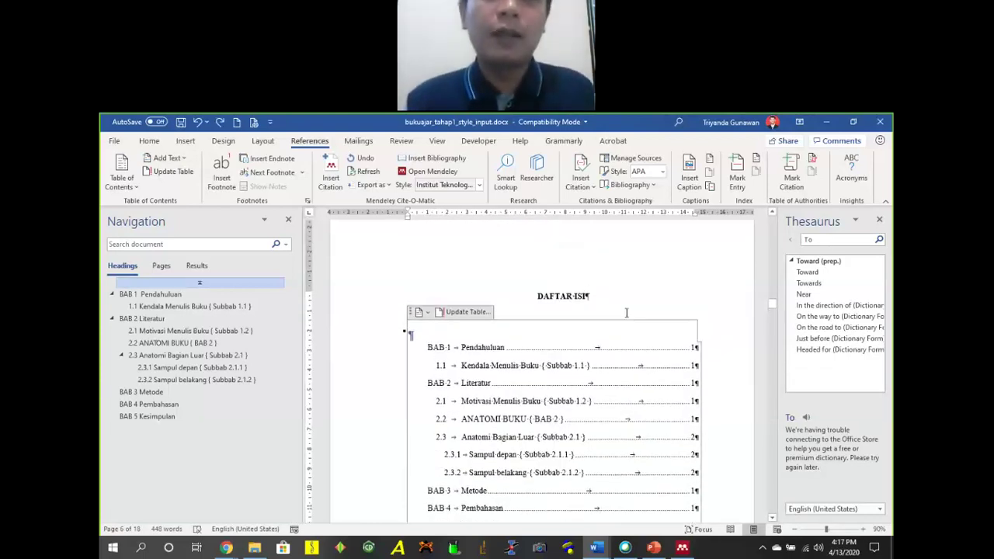
{"action": "left_click", "coordinate": [569, 296]}
{"action": "left_click", "coordinate": [509, 348]}
{"action": "scroll", "coordinate": [463, 358], "scroll_direction": "down", "scroll_amount": 3}
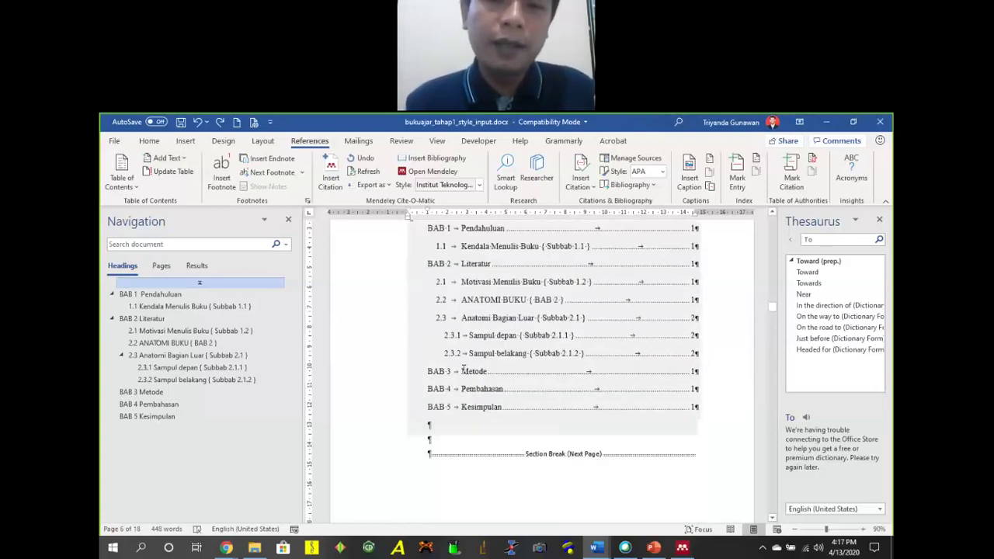
{"action": "scroll", "coordinate": [464, 307], "scroll_direction": "up", "scroll_amount": 2}
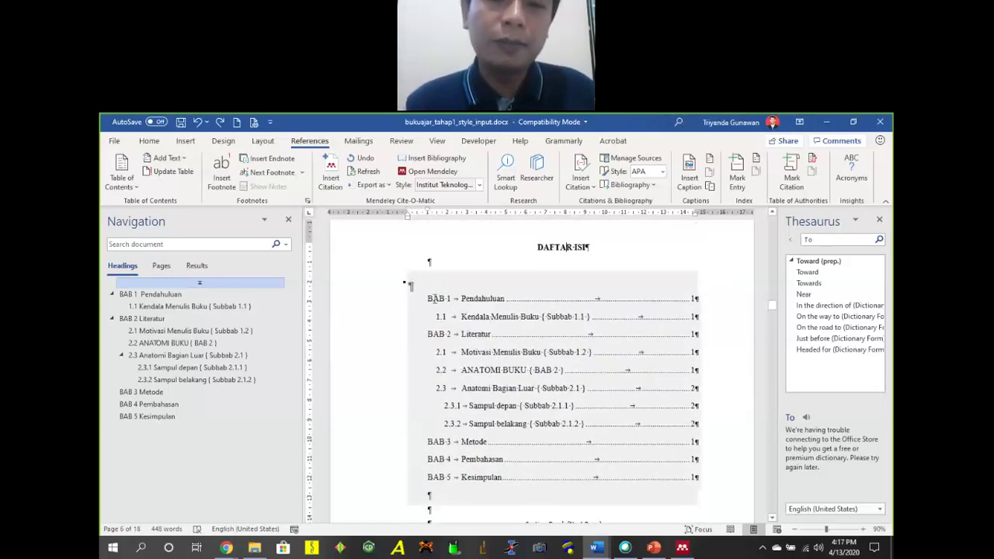
{"action": "left_click", "coordinate": [518, 304]}
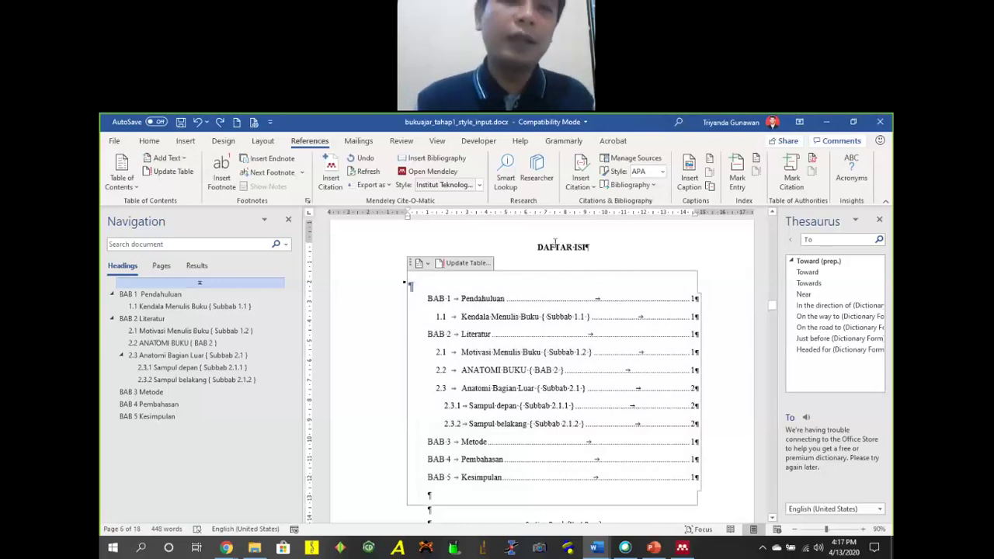
Check how the contents sit beneath the DAFTAR ISI heading.
{"action": "scroll", "coordinate": [575, 265], "scroll_direction": "up", "scroll_amount": 4}
{"action": "scroll", "coordinate": [599, 259], "scroll_direction": "up", "scroll_amount": 4}
{"action": "scroll", "coordinate": [579, 247], "scroll_direction": "down", "scroll_amount": 6}
{"action": "scroll", "coordinate": [579, 247], "scroll_direction": "down", "scroll_amount": 3}
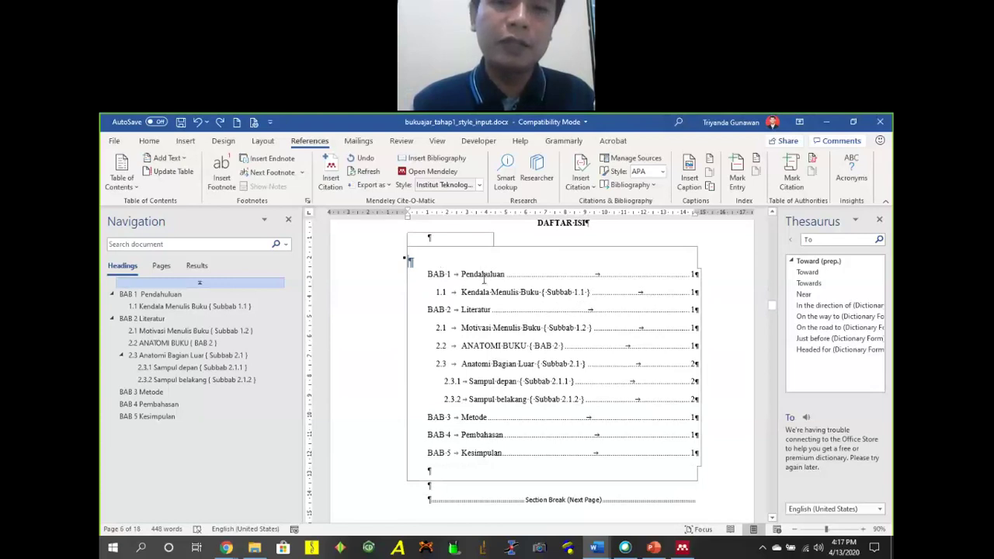
{"action": "left_click", "coordinate": [483, 281]}
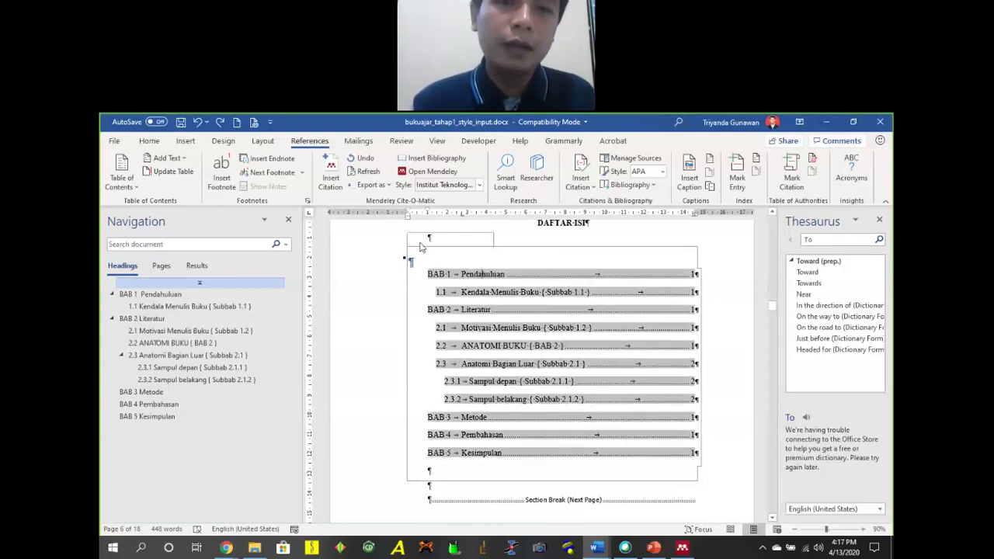
{"action": "left_click", "coordinate": [457, 248]}
{"action": "scroll", "coordinate": [406, 271], "scroll_direction": "down", "scroll_amount": 1}
{"action": "scroll", "coordinate": [407, 333], "scroll_direction": "up", "scroll_amount": 3}
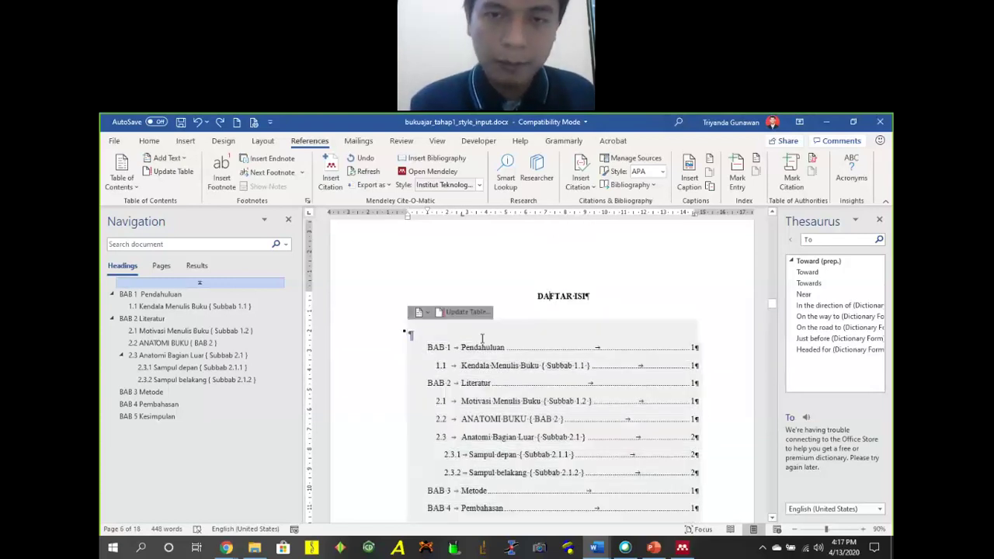
{"action": "left_click", "coordinate": [422, 322]}
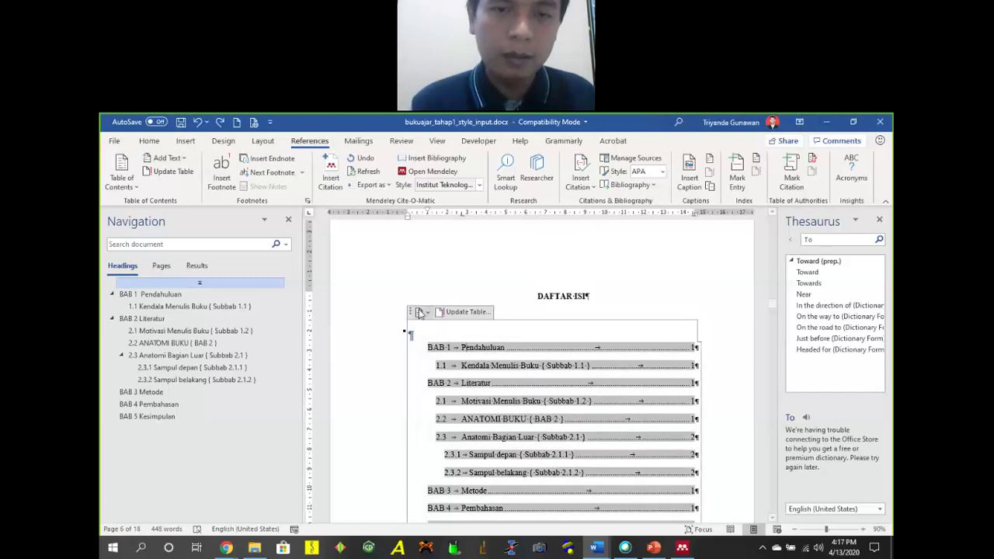
Look through the table of contents layout choices without changing the layout.
{"action": "left_click", "coordinate": [422, 312]}
{"action": "scroll", "coordinate": [505, 422], "scroll_direction": "down", "scroll_amount": 2}
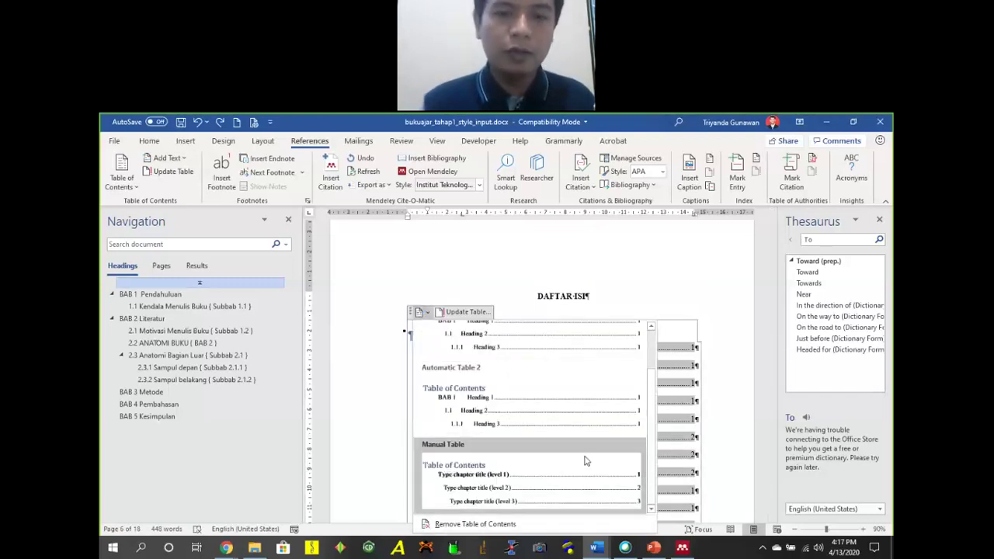
{"action": "scroll", "coordinate": [722, 415], "scroll_direction": "down", "scroll_amount": 3}
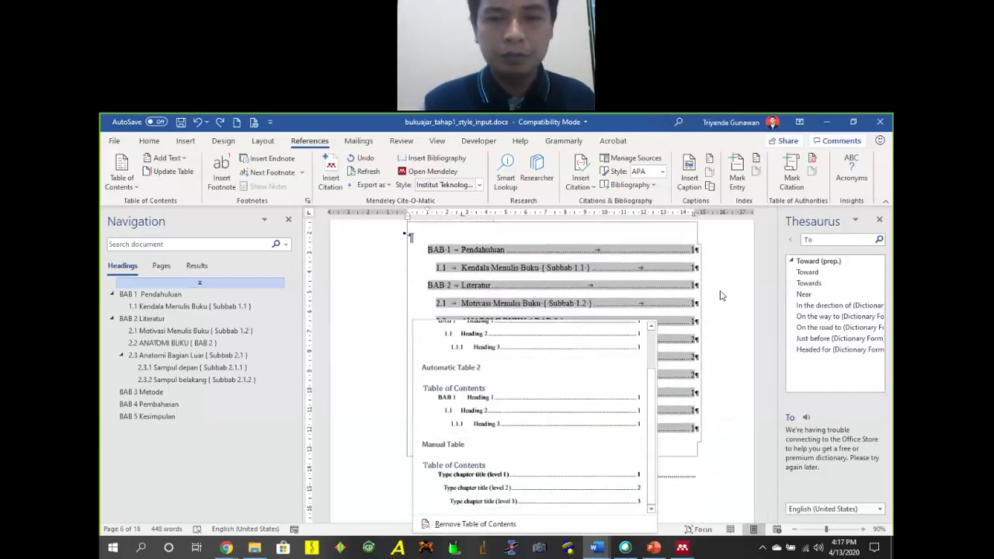
{"action": "left_click", "coordinate": [518, 263]}
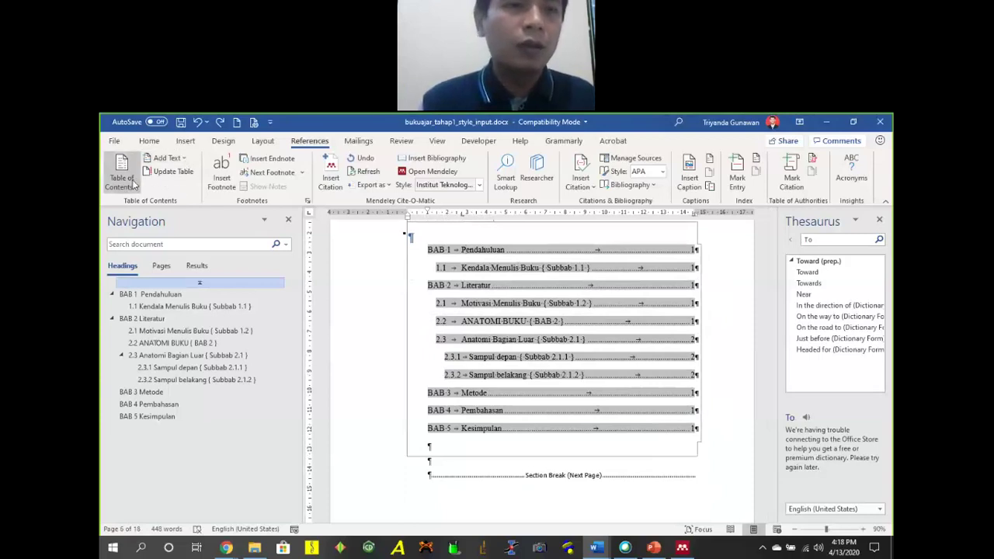
{"action": "left_click", "coordinate": [122, 175]}
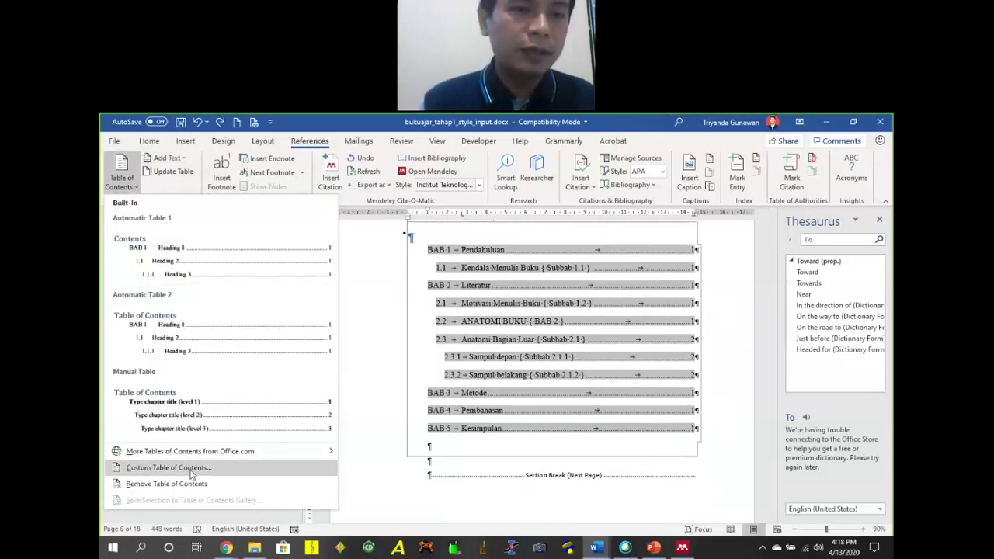
Bring up the Custom Table of Contents settings and their style Options.
{"action": "left_click", "coordinate": [342, 292]}
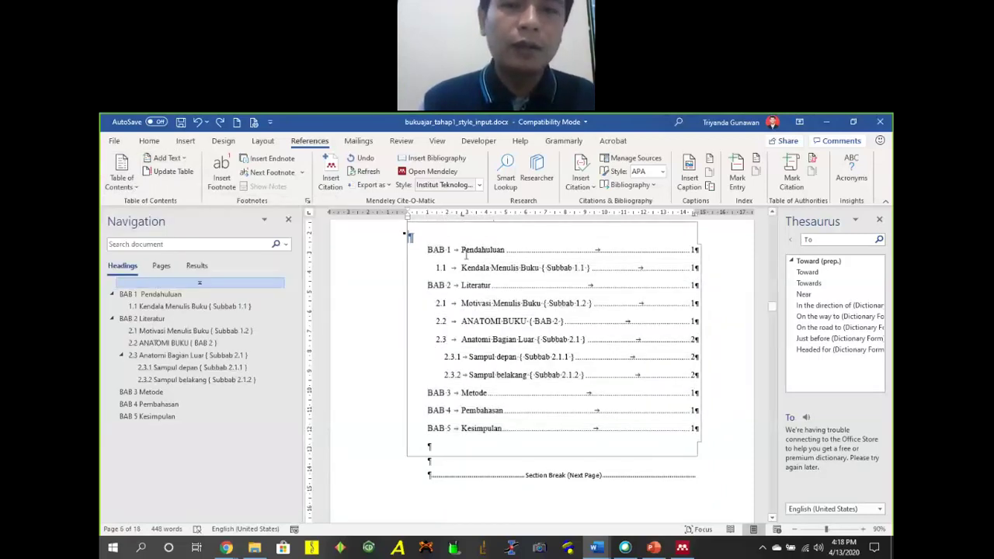
{"action": "left_click", "coordinate": [121, 176]}
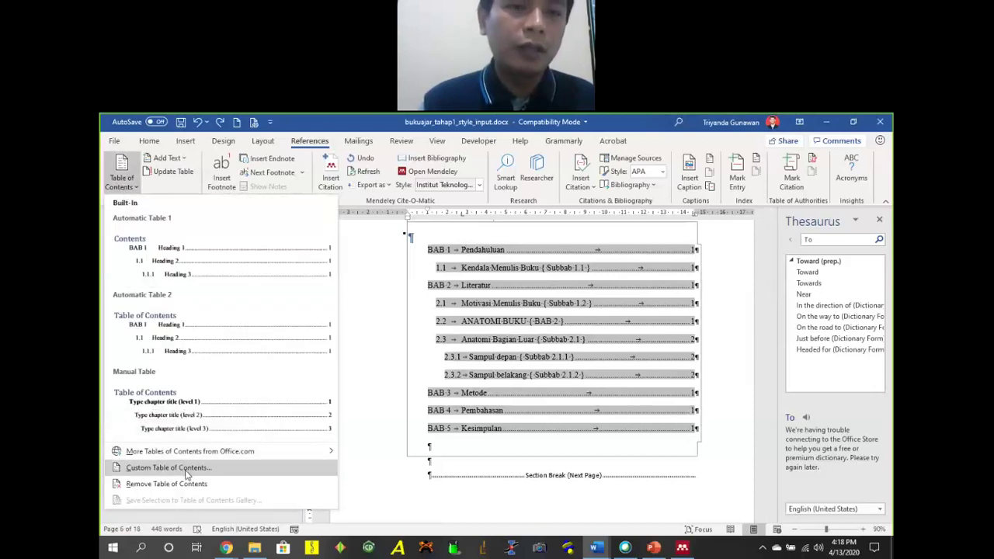
{"action": "key", "text": "Return"}
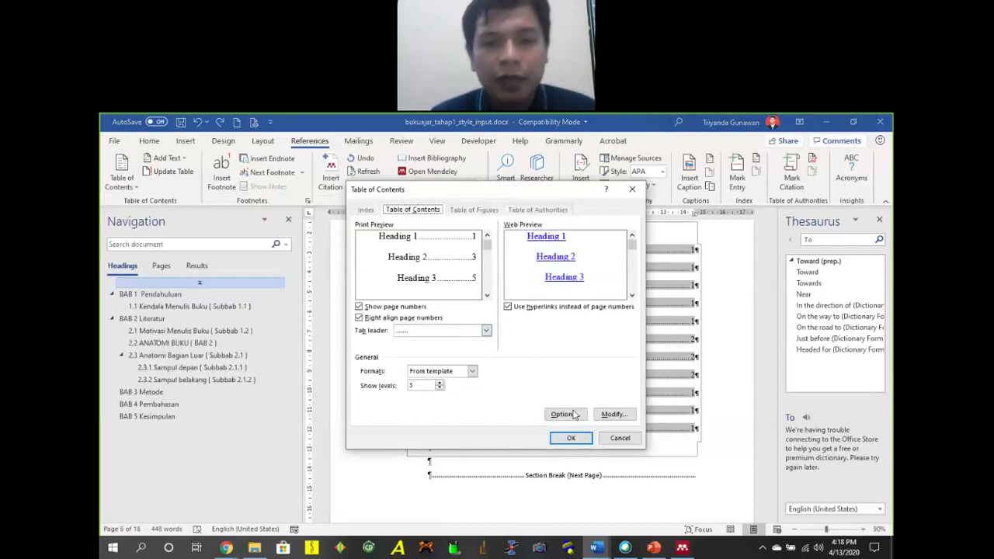
{"action": "left_click", "coordinate": [613, 414]}
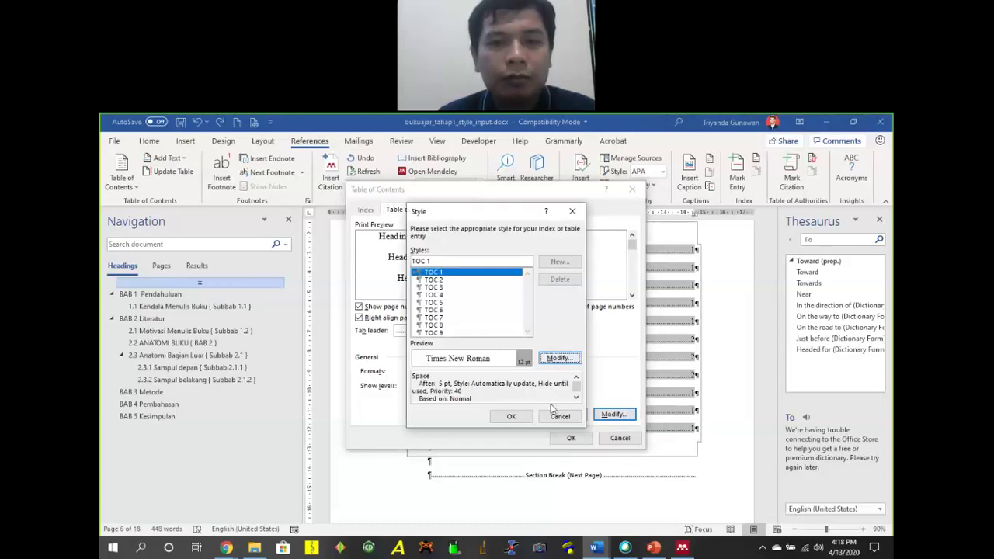
{"action": "left_click", "coordinate": [570, 417]}
{"action": "left_click", "coordinate": [567, 415]}
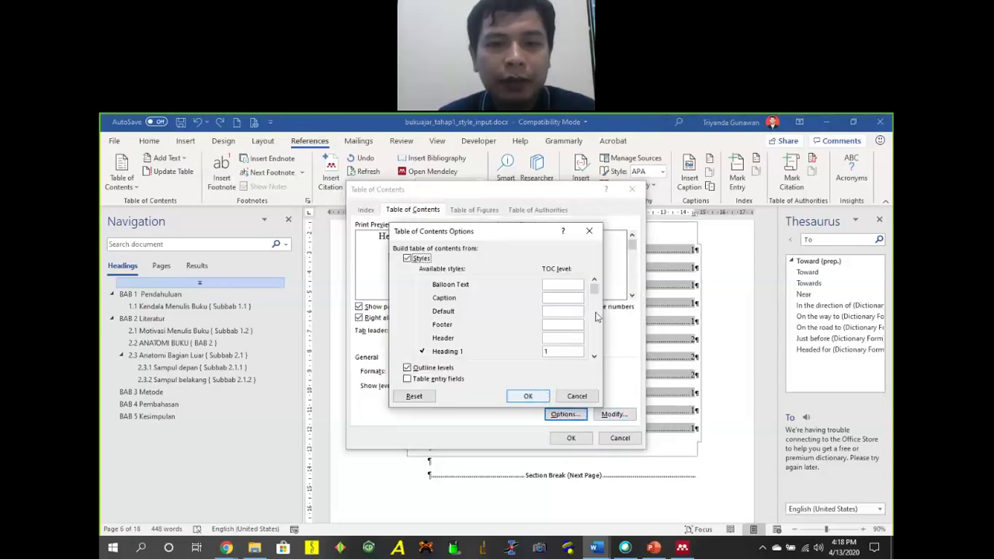
{"action": "left_click", "coordinate": [594, 356]}
{"action": "left_click", "coordinate": [594, 356]}
{"action": "left_click", "coordinate": [594, 357]}
{"action": "left_click", "coordinate": [594, 357]}
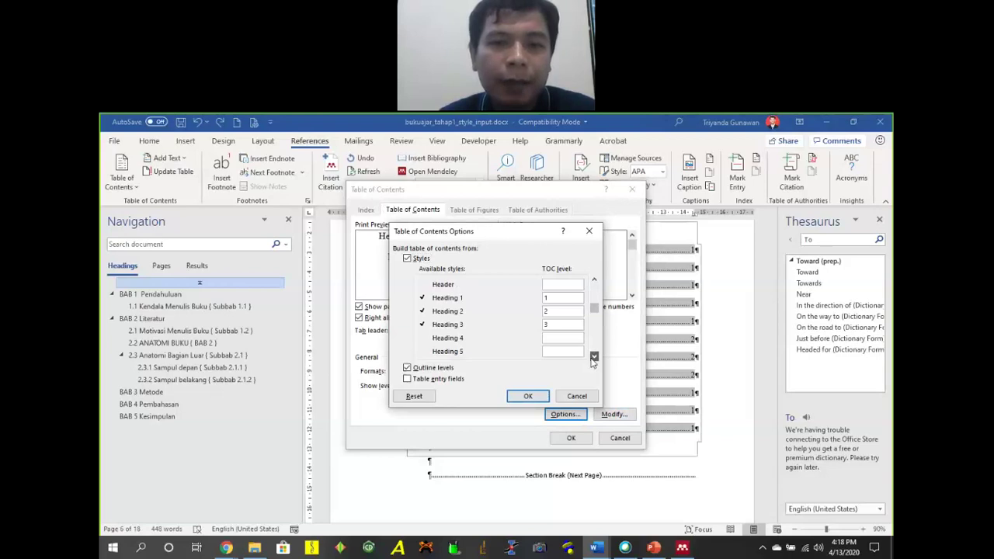
Assign the Title style TOC level 1 and confirm both dialogs.
{"action": "left_click", "coordinate": [559, 299]}
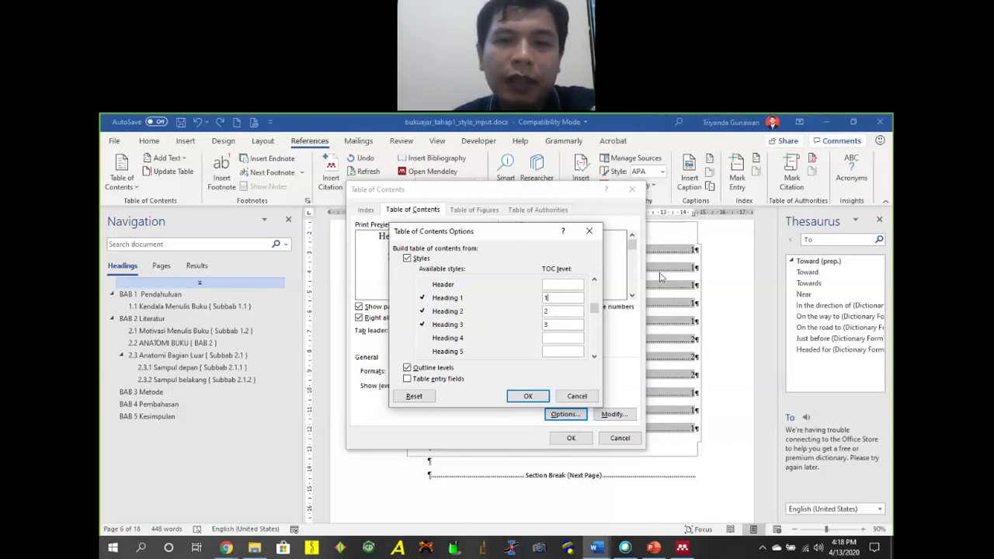
{"action": "left_click_drag", "start_coordinate": [547, 233], "coordinate": [708, 279]}
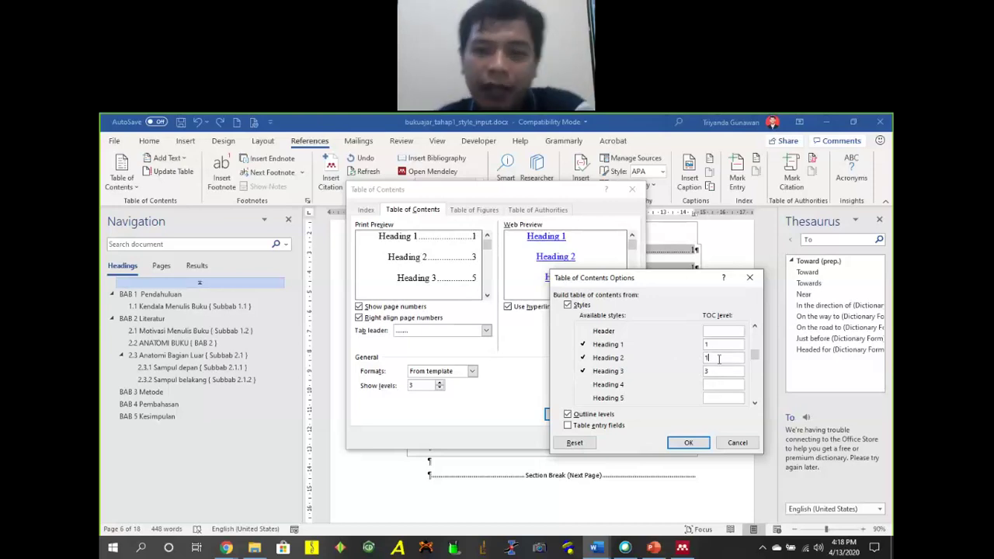
{"action": "left_click_drag", "start_coordinate": [752, 359], "coordinate": [752, 404]}
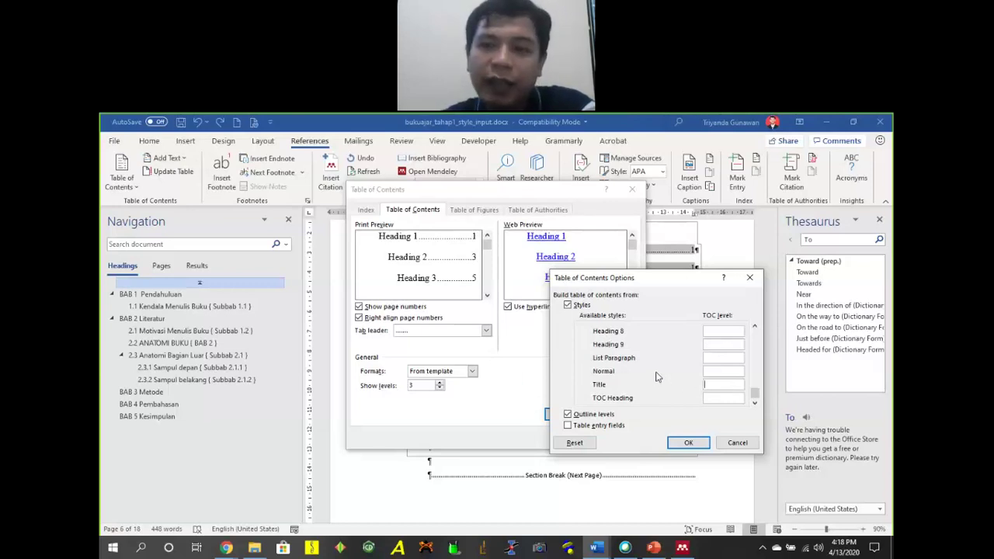
{"action": "left_click", "coordinate": [722, 384]}
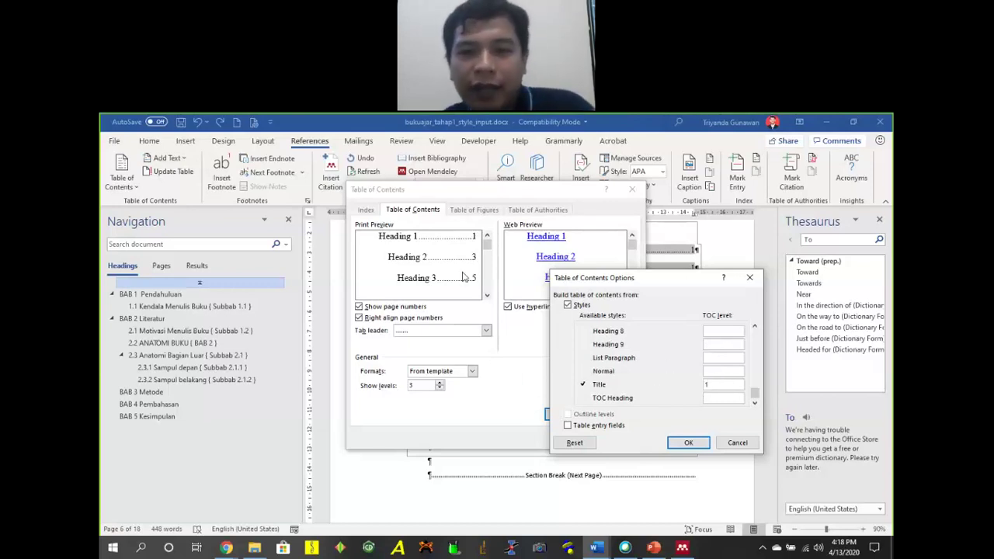
{"action": "left_click", "coordinate": [693, 444]}
{"action": "left_click", "coordinate": [571, 438]}
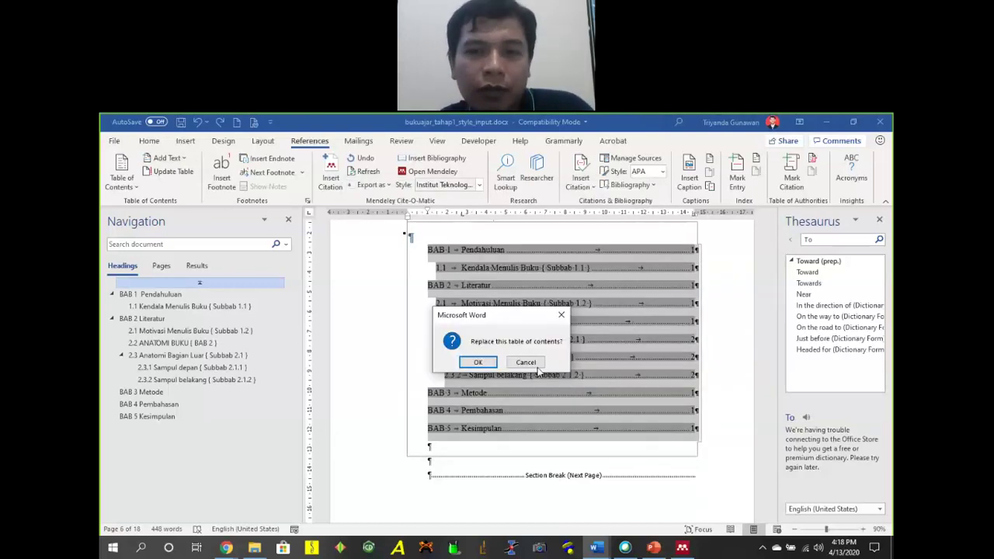
Replace the old contents and review the rebuilt entries from Lembar Pengesahan to Daftar Pustaka.
{"action": "left_click", "coordinate": [475, 359]}
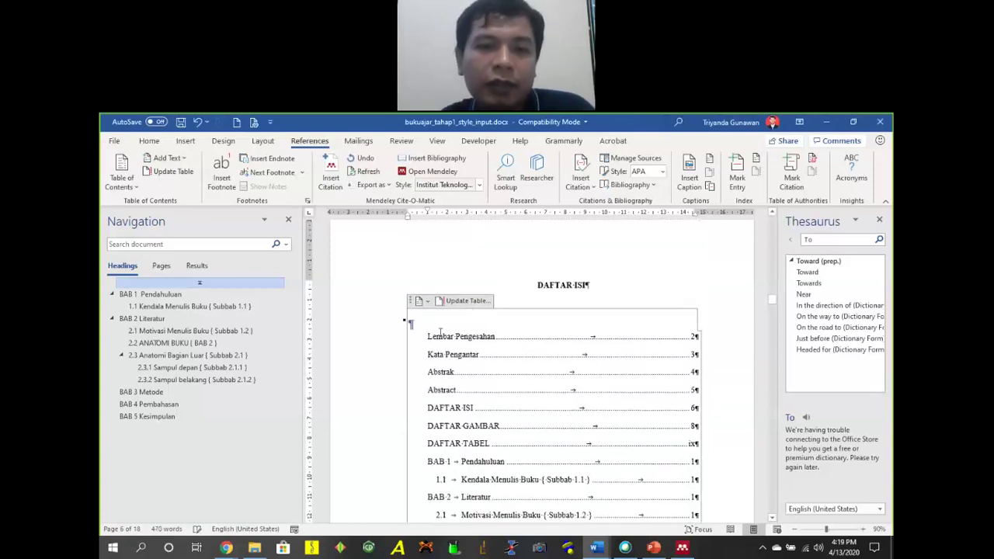
{"action": "left_click", "coordinate": [439, 334]}
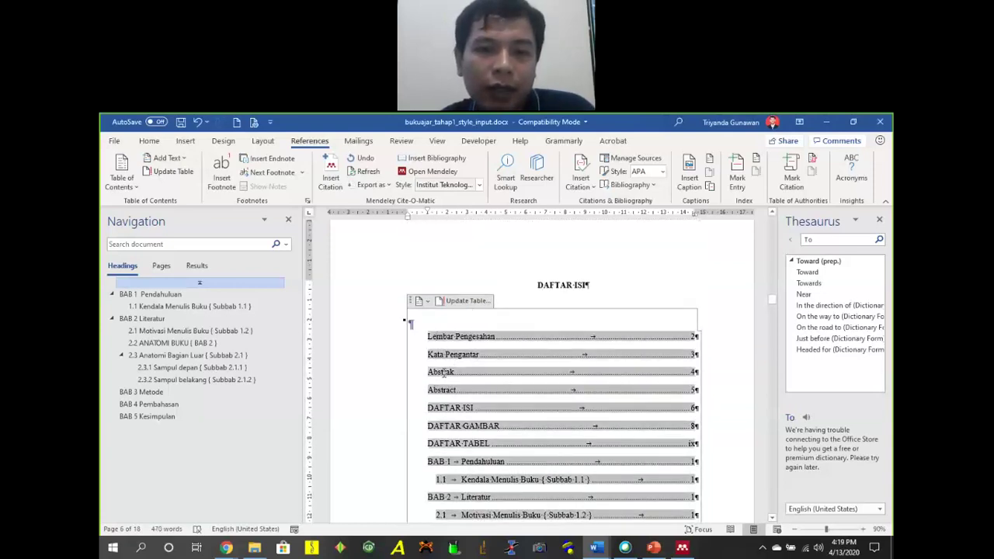
{"action": "scroll", "coordinate": [471, 401], "scroll_direction": "down", "scroll_amount": 8}
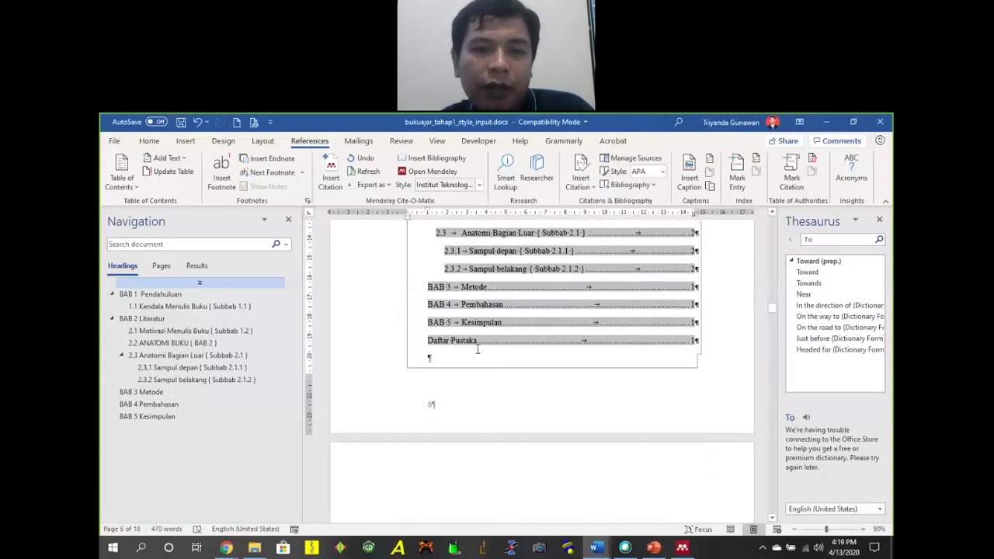
{"action": "left_click", "coordinate": [549, 375]}
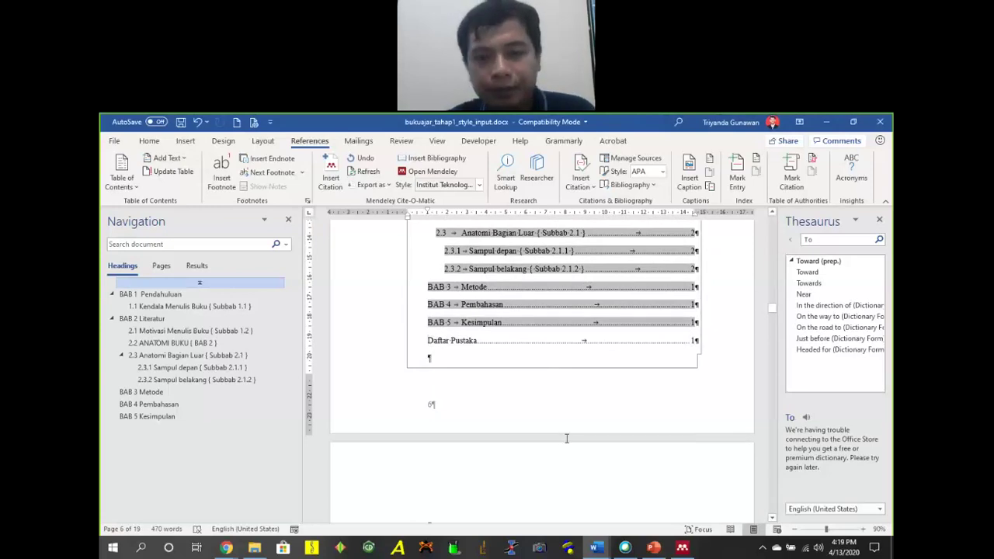
{"action": "scroll", "coordinate": [566, 439], "scroll_direction": "up", "scroll_amount": 15}
{"action": "scroll", "coordinate": [663, 412], "scroll_direction": "up", "scroll_amount": 10}
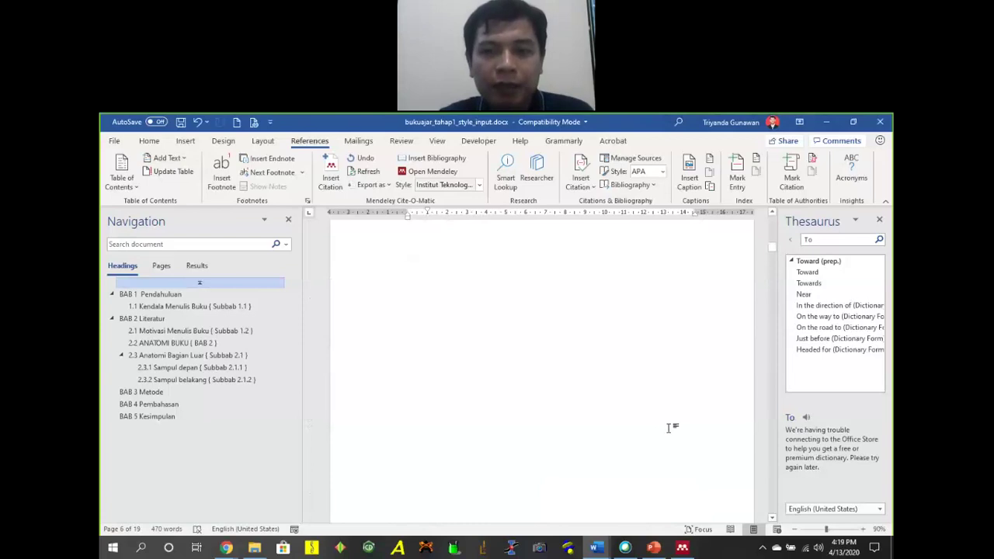
{"action": "scroll", "coordinate": [668, 428], "scroll_direction": "up", "scroll_amount": 5}
{"action": "left_click_drag", "start_coordinate": [773, 234], "coordinate": [763, 509]}
Insert the Mendeley bibliography on the empty line under Daftar Pustaka.
{"action": "triple_click", "coordinate": [597, 281]}
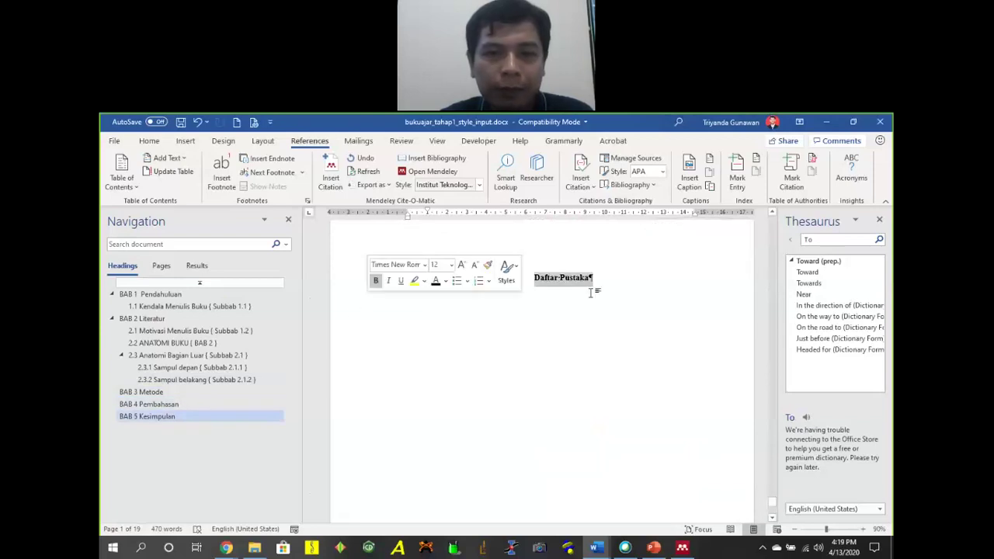
{"action": "left_click", "coordinate": [615, 280]}
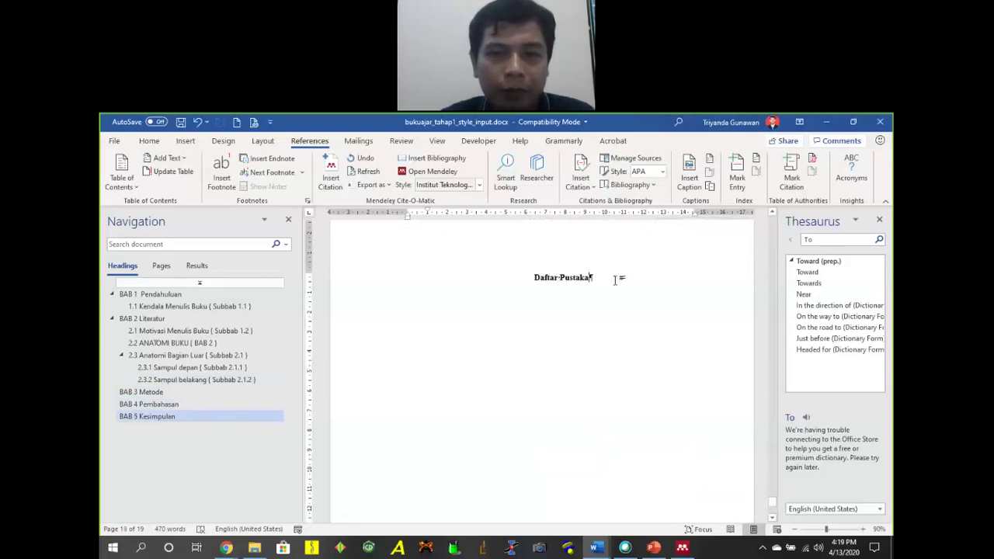
{"action": "left_click", "coordinate": [408, 292]}
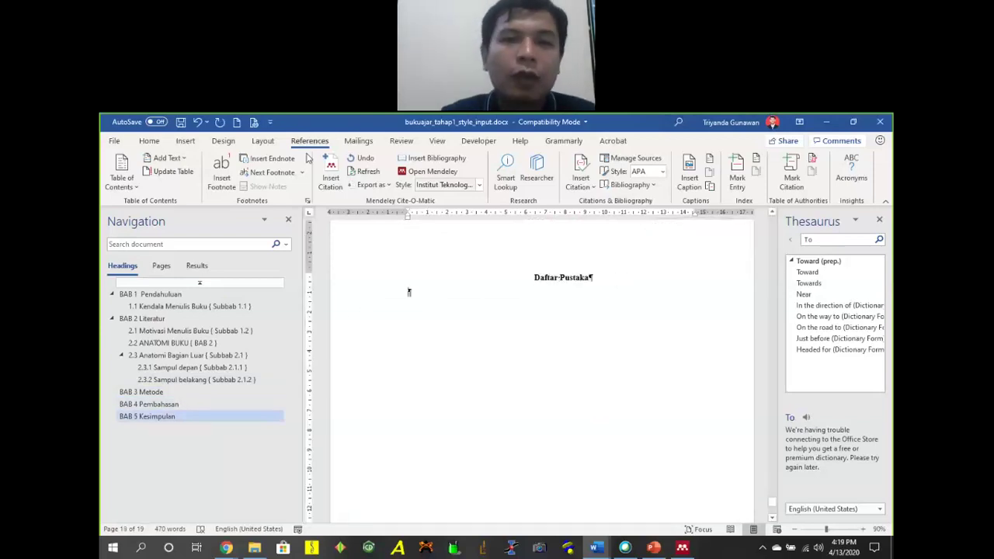
{"action": "left_click", "coordinate": [458, 159]}
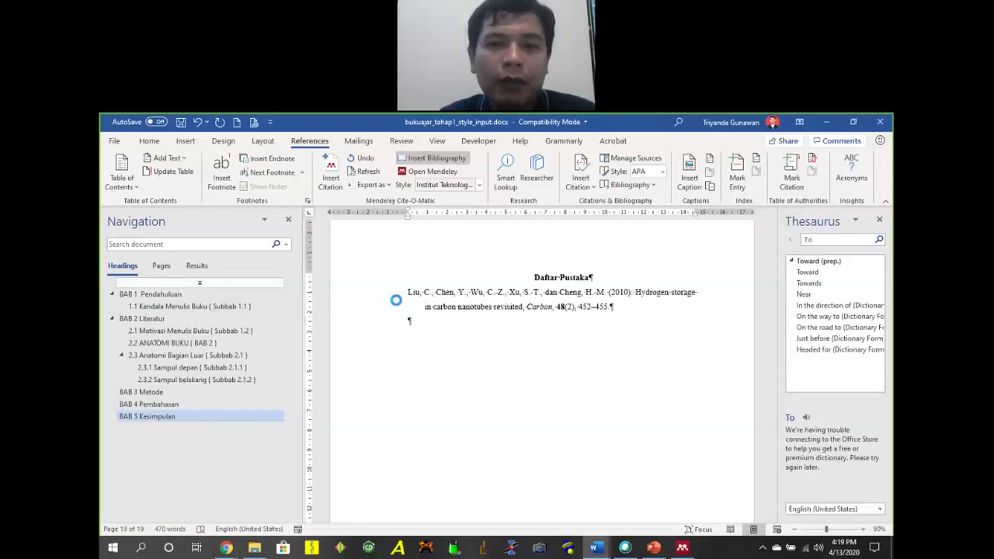
{"action": "left_click", "coordinate": [394, 297]}
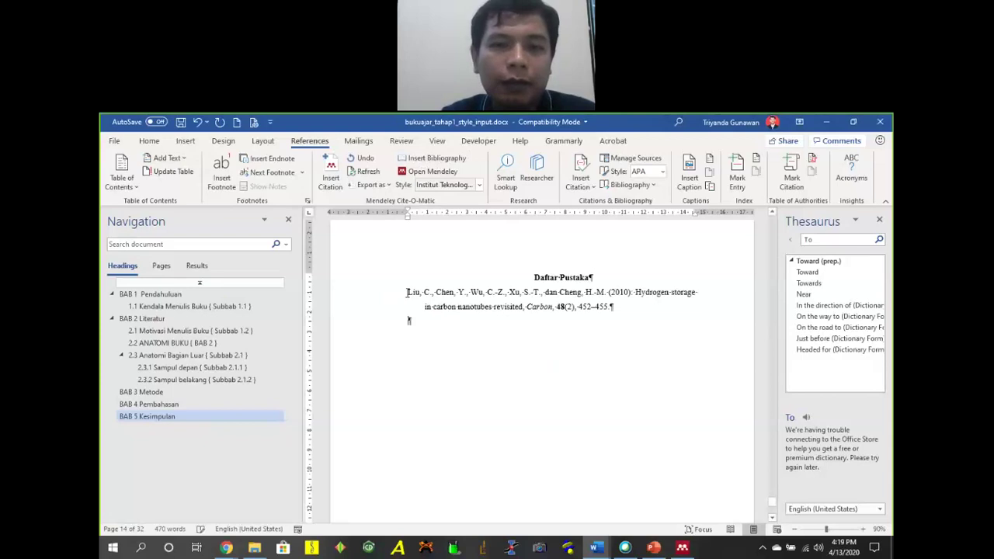
Add a blank line below the Daftar Pustaka heading and return to the DAFTAR ISI page.
{"action": "left_click", "coordinate": [603, 275]}
{"action": "key", "text": "Return"}
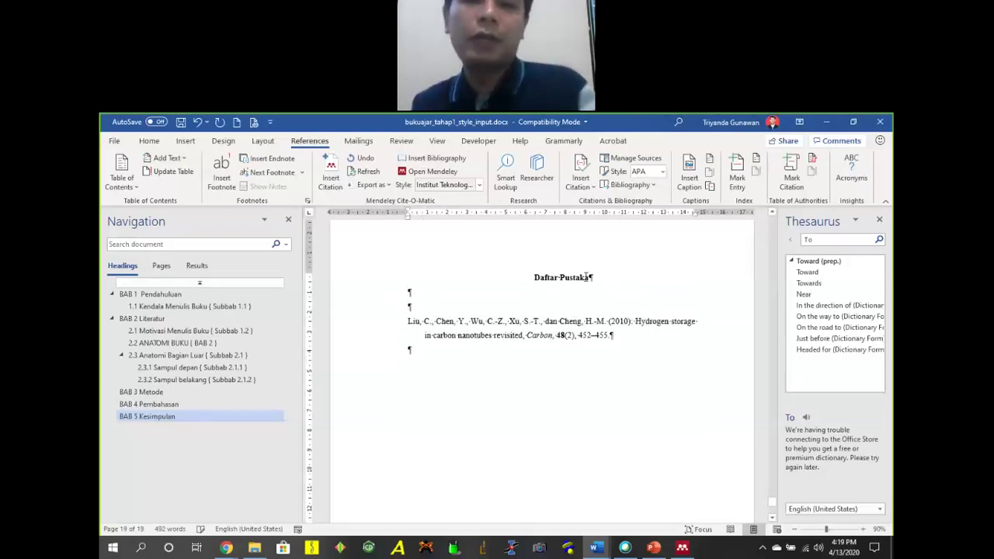
{"action": "scroll", "coordinate": [665, 365], "scroll_direction": "up", "scroll_amount": 5}
{"action": "scroll", "coordinate": [665, 365], "scroll_direction": "down", "scroll_amount": 5}
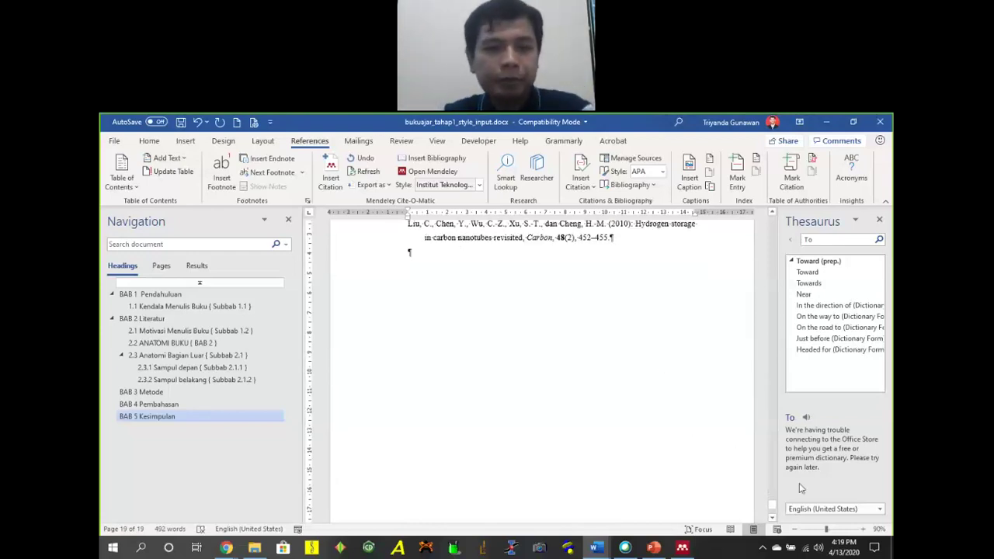
{"action": "left_click_drag", "start_coordinate": [773, 513], "coordinate": [771, 299]}
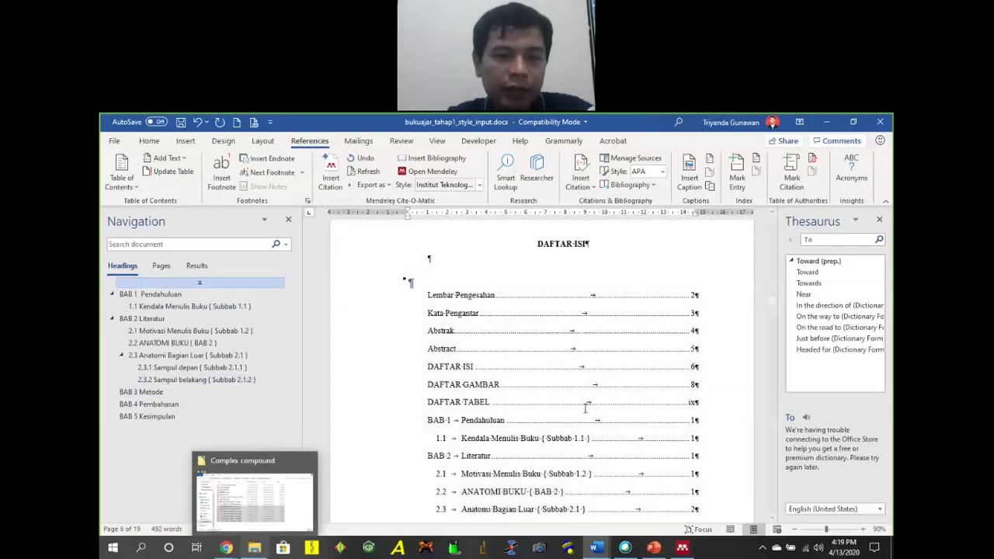
Restore the File Explorer window showing the Complex compound folder.
{"action": "scroll", "coordinate": [525, 388], "scroll_direction": "down", "scroll_amount": 2}
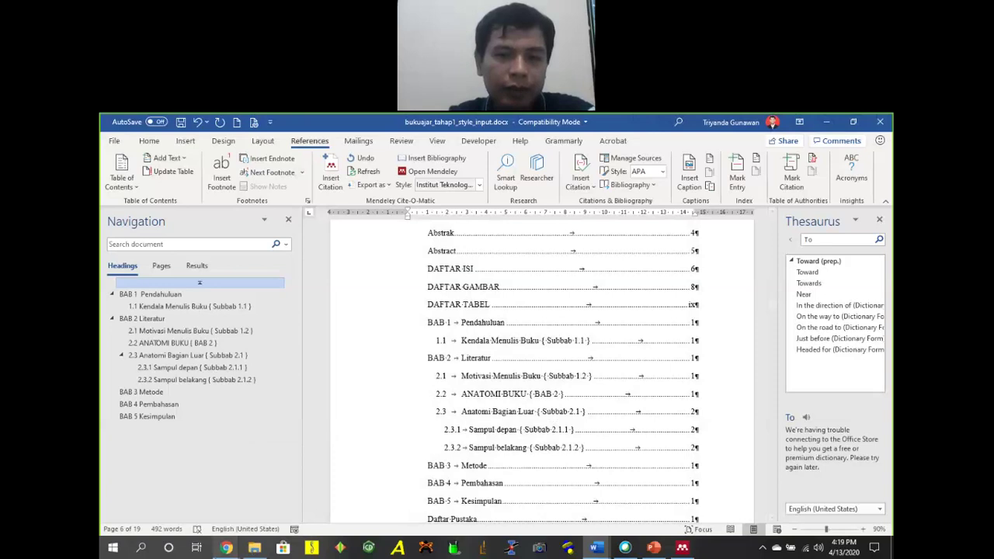
{"action": "left_click", "coordinate": [254, 548]}
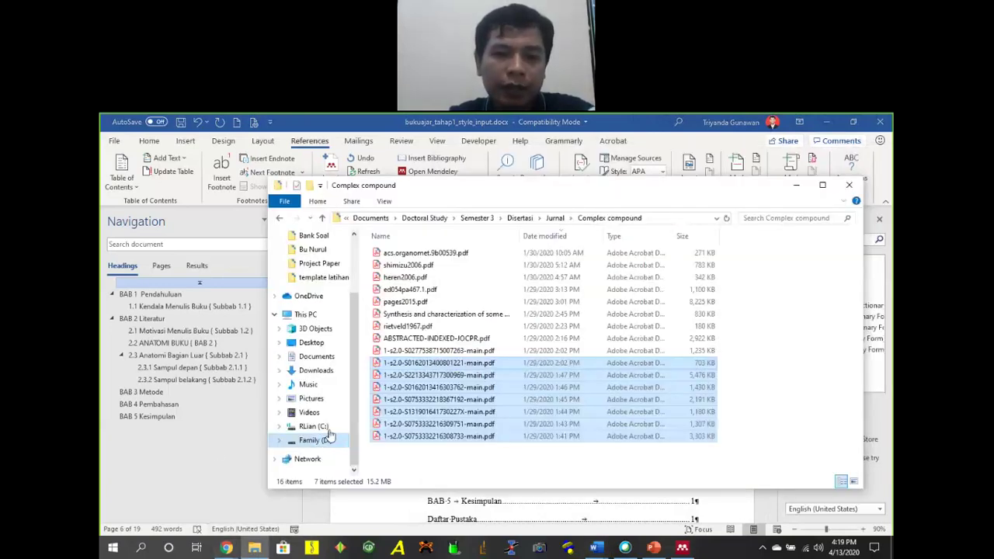
Go to D: > Documents > Doctoral Study > Semester 8 > Disertasi and open Thesis to PDF purpose.docx.
{"action": "left_click", "coordinate": [325, 439]}
{"action": "left_click", "coordinate": [418, 254]}
{"action": "double_click", "coordinate": [418, 254]}
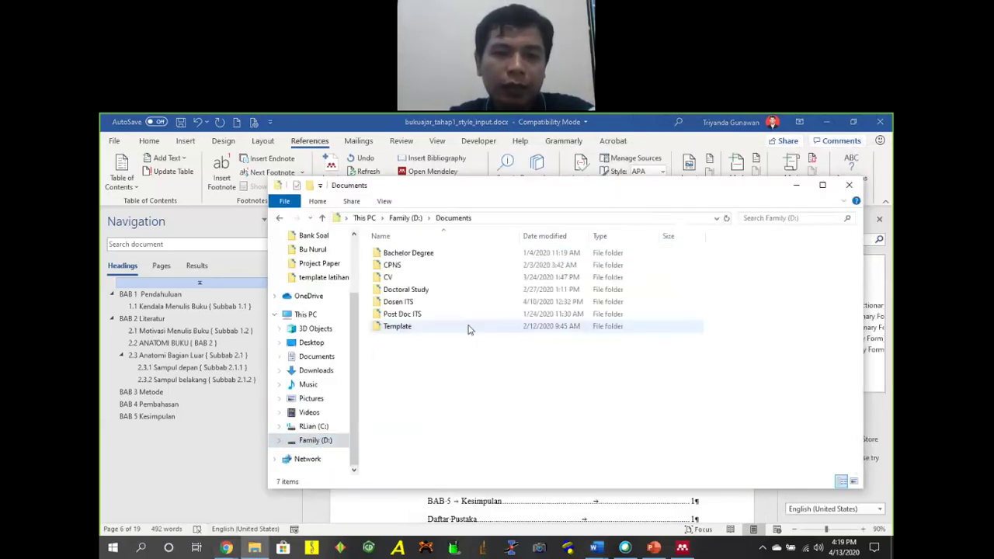
{"action": "double_click", "coordinate": [427, 292]}
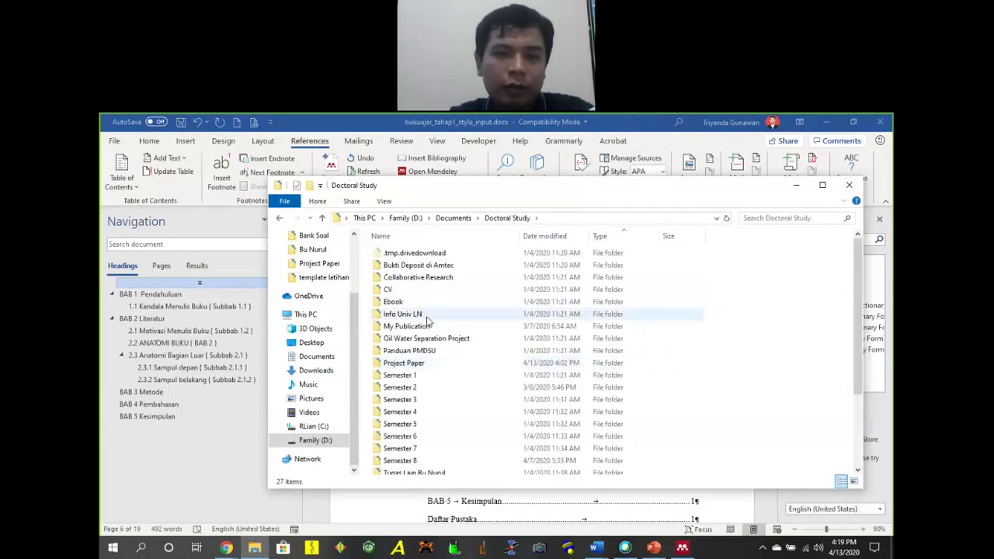
{"action": "double_click", "coordinate": [415, 460]}
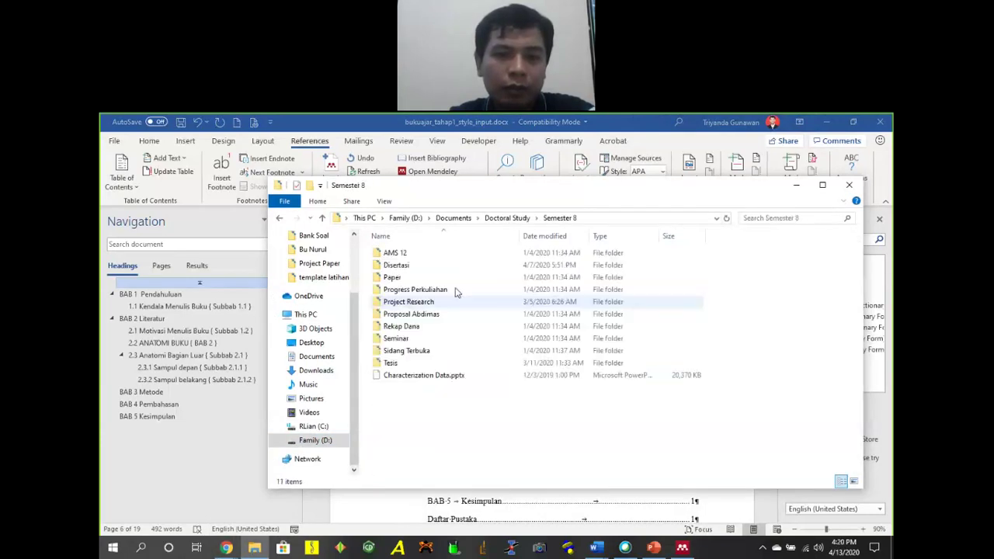
{"action": "left_click", "coordinate": [414, 266]}
{"action": "double_click", "coordinate": [414, 265]}
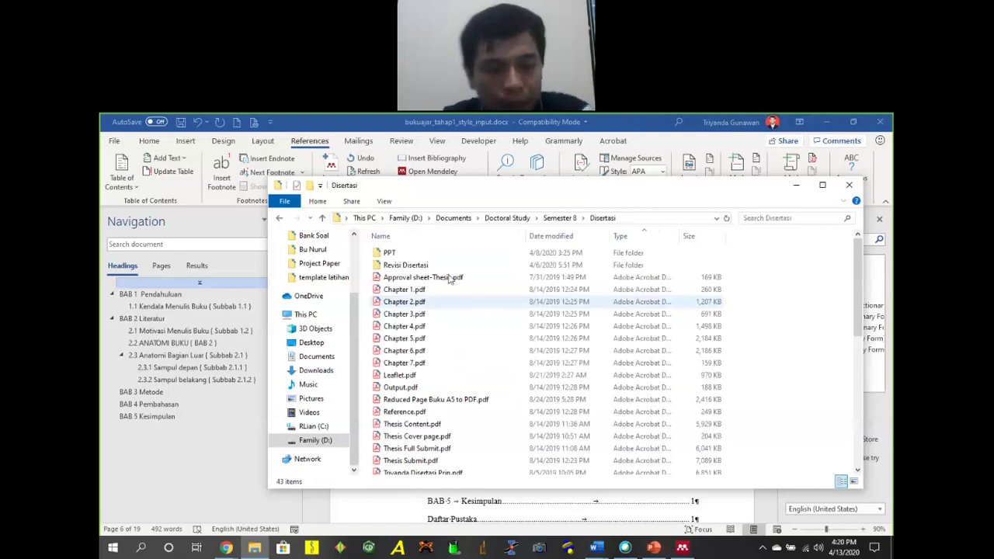
{"action": "scroll", "coordinate": [471, 349], "scroll_direction": "down", "scroll_amount": 8}
{"action": "scroll", "coordinate": [474, 353], "scroll_direction": "down", "scroll_amount": 2}
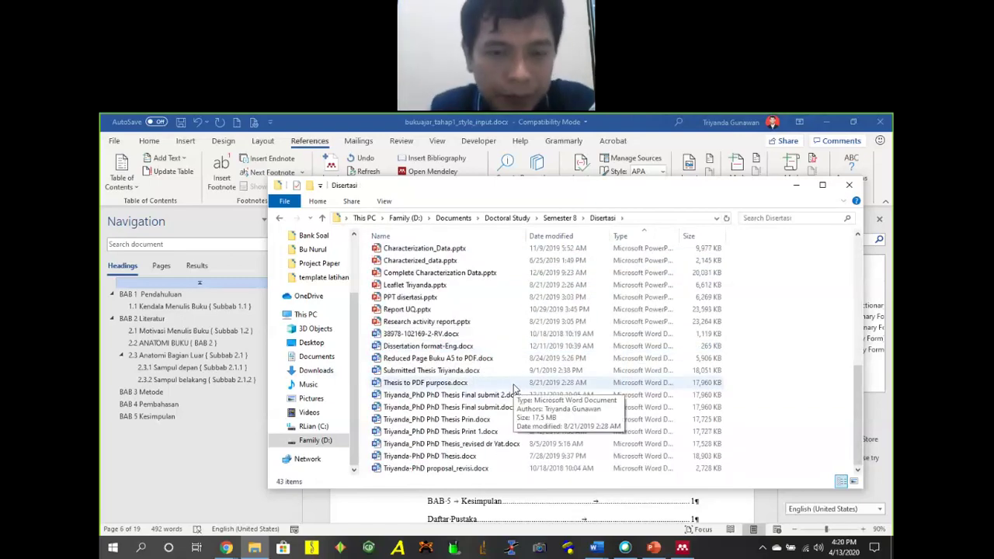
{"action": "left_click", "coordinate": [506, 386]}
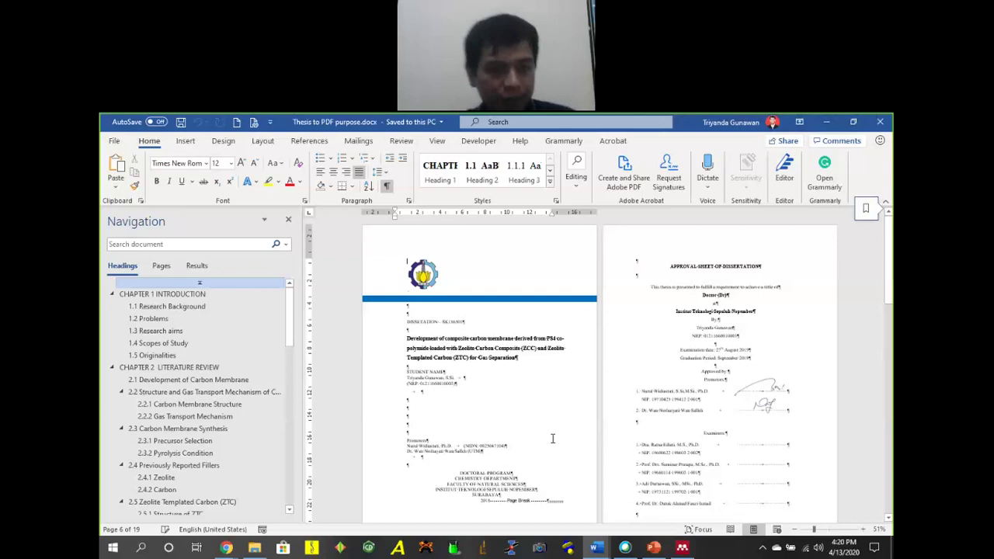
Review sections 1.1 Research Background, 1.2 Problems, 1.3 Research aims and 2.4 Previously Reported Fillers.
{"action": "left_click", "coordinate": [166, 307]}
{"action": "left_click", "coordinate": [182, 318]}
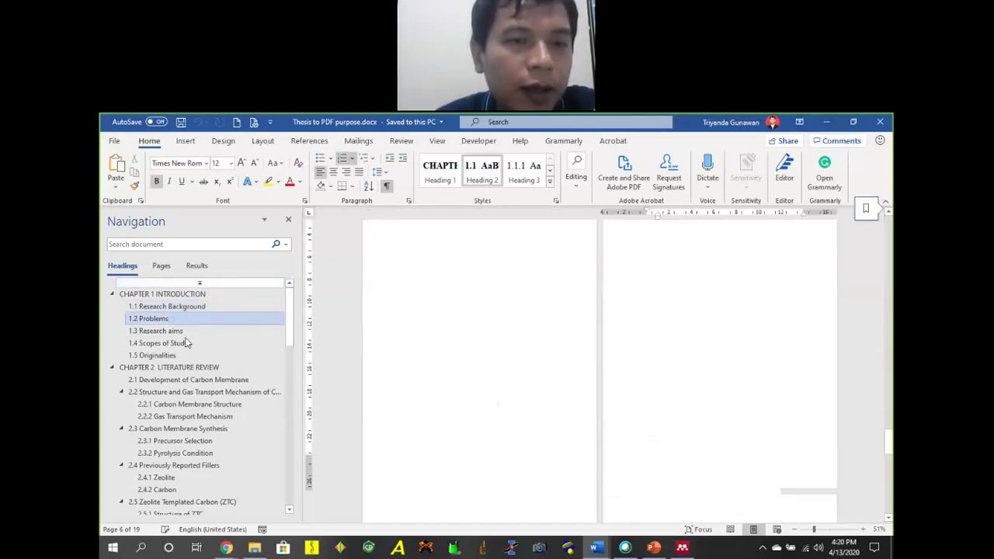
{"action": "left_click", "coordinate": [185, 329]}
{"action": "left_click", "coordinate": [200, 307]}
{"action": "scroll", "coordinate": [220, 380], "scroll_direction": "down", "scroll_amount": 8}
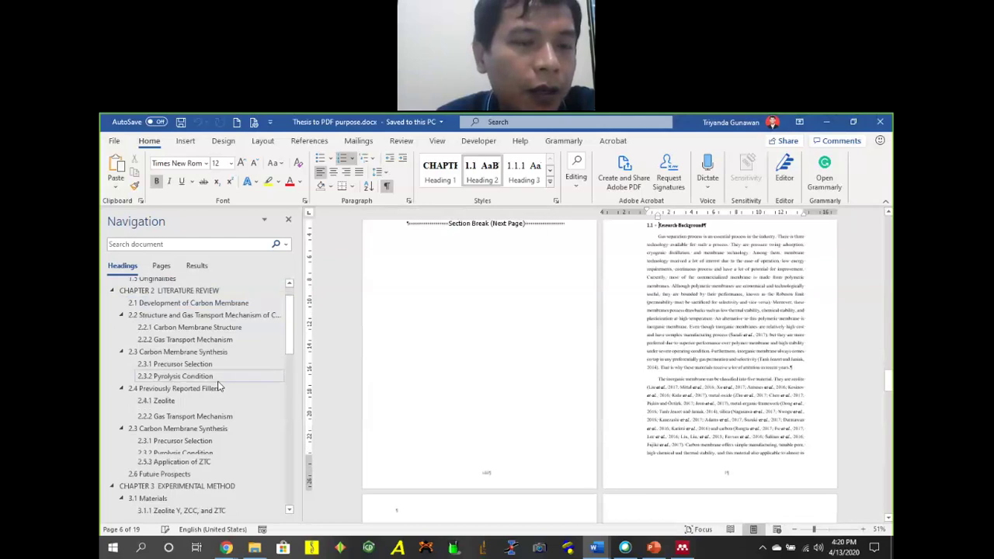
{"action": "scroll", "coordinate": [220, 360], "scroll_direction": "up", "scroll_amount": 3}
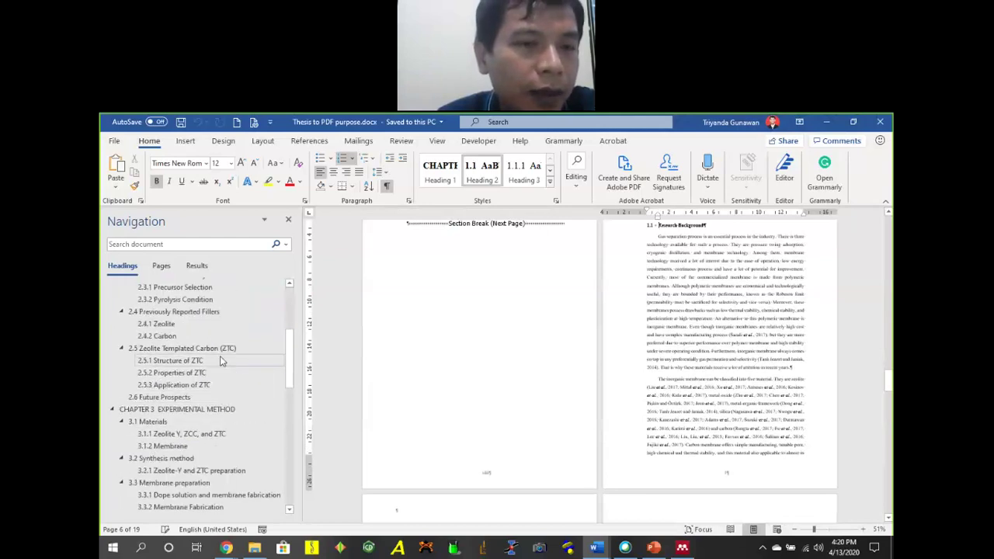
{"action": "scroll", "coordinate": [220, 361], "scroll_direction": "up", "scroll_amount": 1}
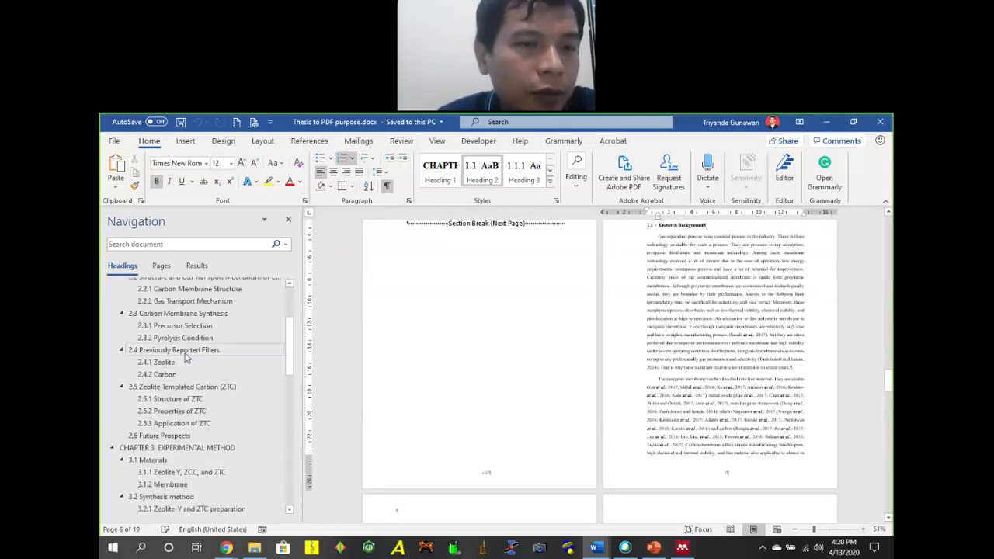
{"action": "left_click", "coordinate": [207, 354]}
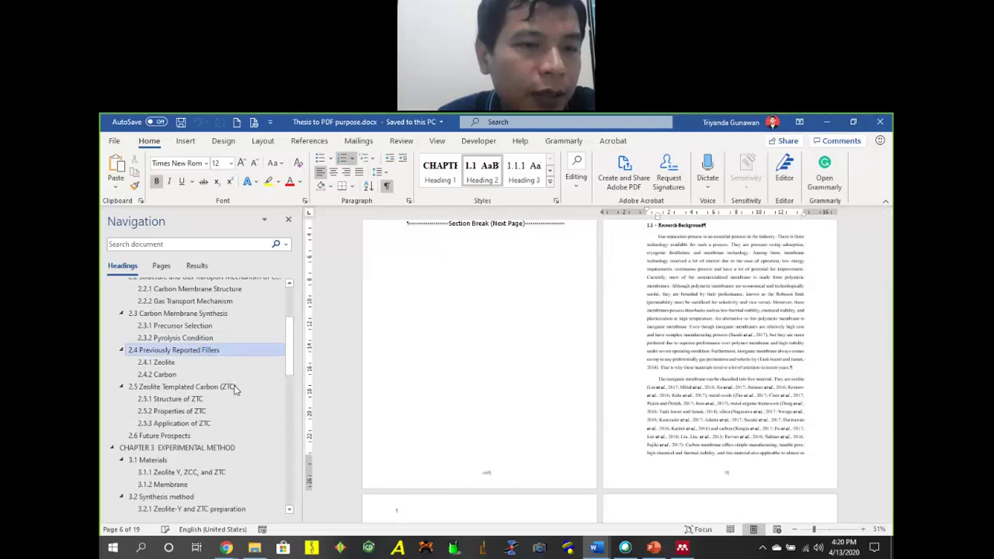
{"action": "scroll", "coordinate": [169, 361], "scroll_direction": "up", "scroll_amount": 3}
{"action": "scroll", "coordinate": [169, 361], "scroll_direction": "down", "scroll_amount": 6}
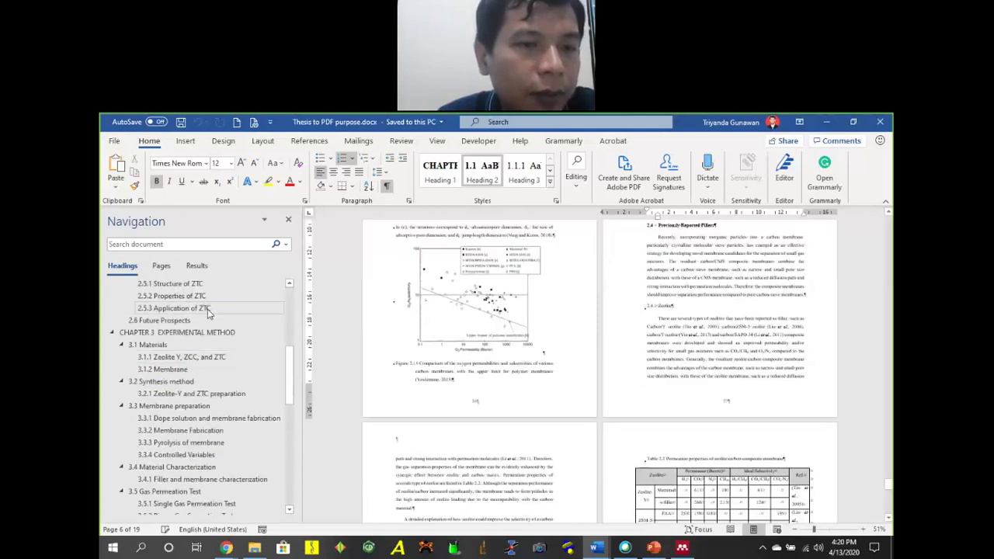
{"action": "scroll", "coordinate": [194, 346], "scroll_direction": "up", "scroll_amount": 2}
Undo the accidental move of section 2.4 Previously Reported Fillers into Chapter 4 with Ctrl+Z.
{"action": "left_click_drag", "start_coordinate": [246, 354], "coordinate": [233, 466]}
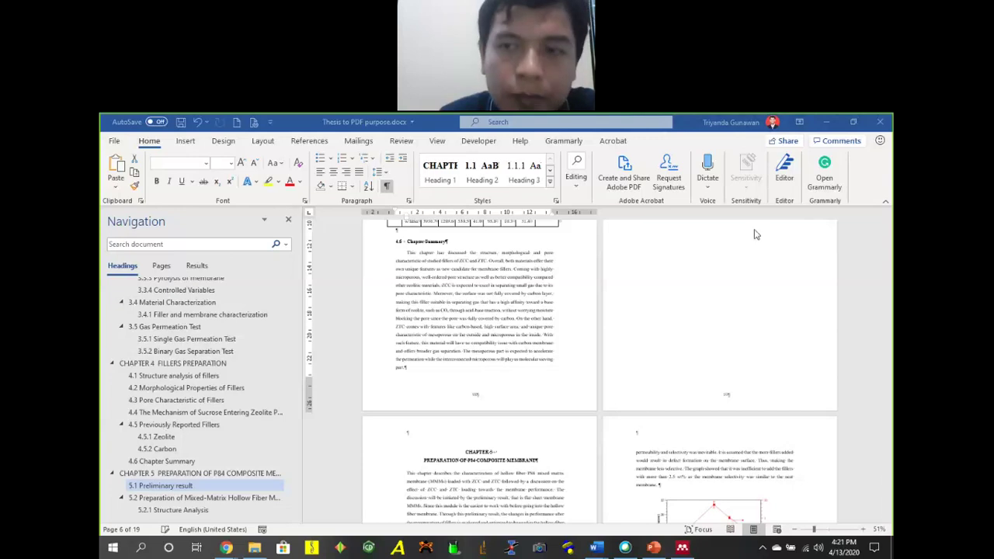
{"action": "scroll", "coordinate": [171, 443], "scroll_direction": "down", "scroll_amount": 1}
{"action": "scroll", "coordinate": [200, 458], "scroll_direction": "up", "scroll_amount": 1}
{"action": "scroll", "coordinate": [195, 423], "scroll_direction": "down", "scroll_amount": 1}
{"action": "scroll", "coordinate": [200, 414], "scroll_direction": "up", "scroll_amount": 1}
{"action": "scroll", "coordinate": [201, 414], "scroll_direction": "up", "scroll_amount": 12}
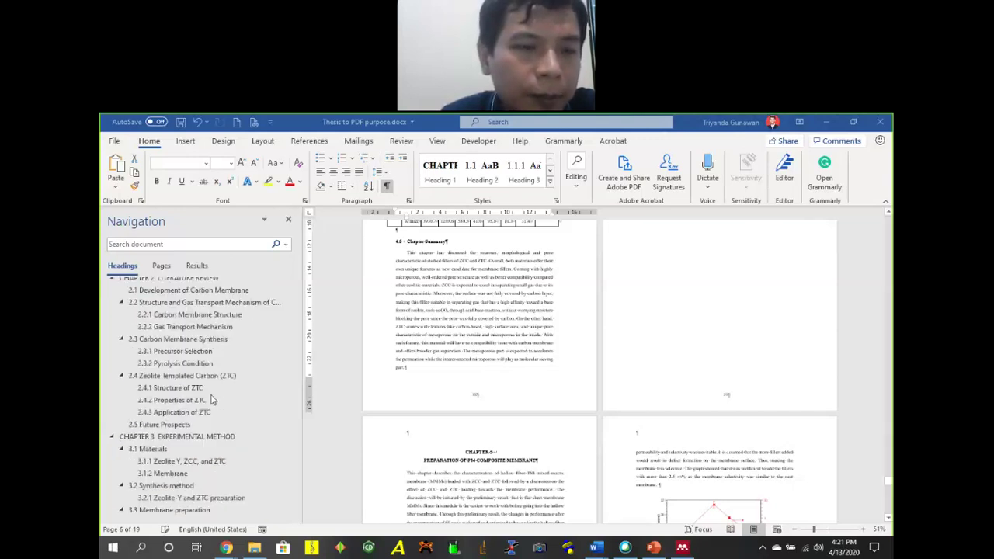
{"action": "scroll", "coordinate": [231, 396], "scroll_direction": "down", "scroll_amount": 15}
{"action": "scroll", "coordinate": [230, 405], "scroll_direction": "down", "scroll_amount": 5}
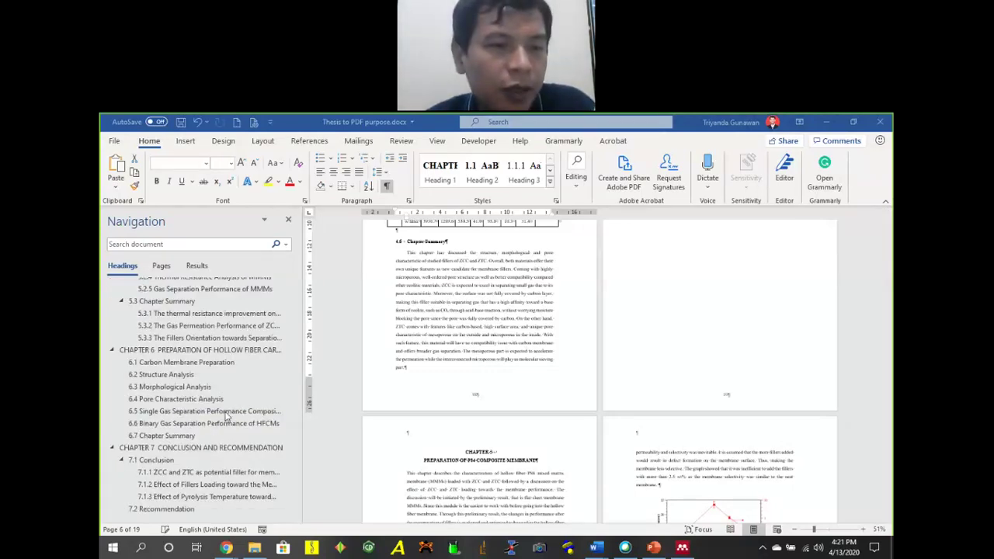
{"action": "left_click", "coordinate": [487, 356]}
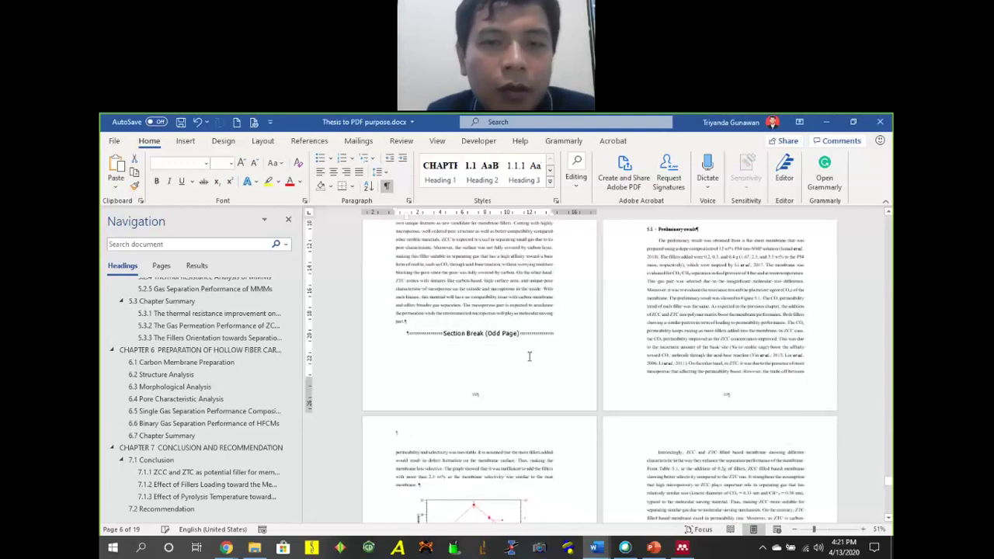
{"action": "key", "text": "ctrl+z"}
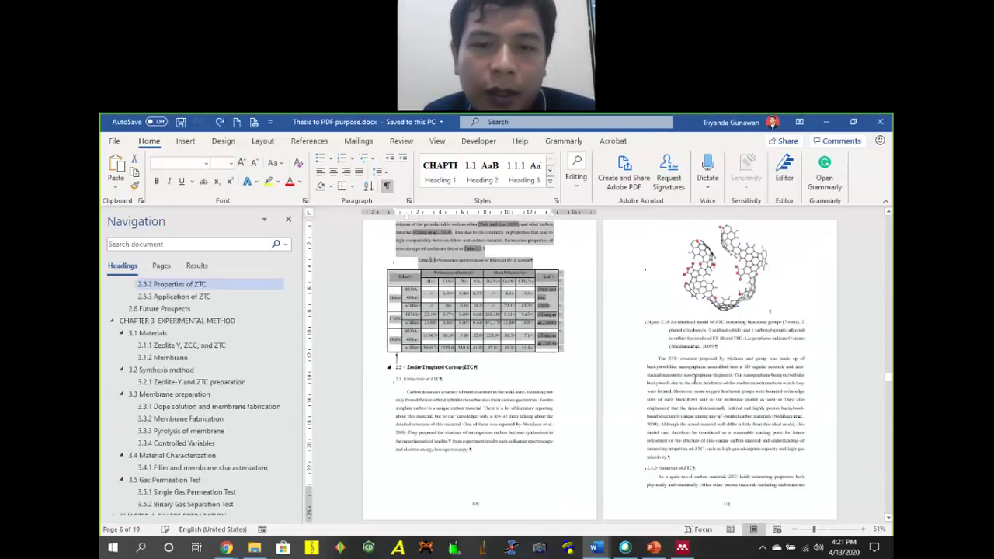
Clear the text selection and scroll back up through the thesis document.
{"action": "scroll", "coordinate": [607, 366], "scroll_direction": "up", "scroll_amount": 10}
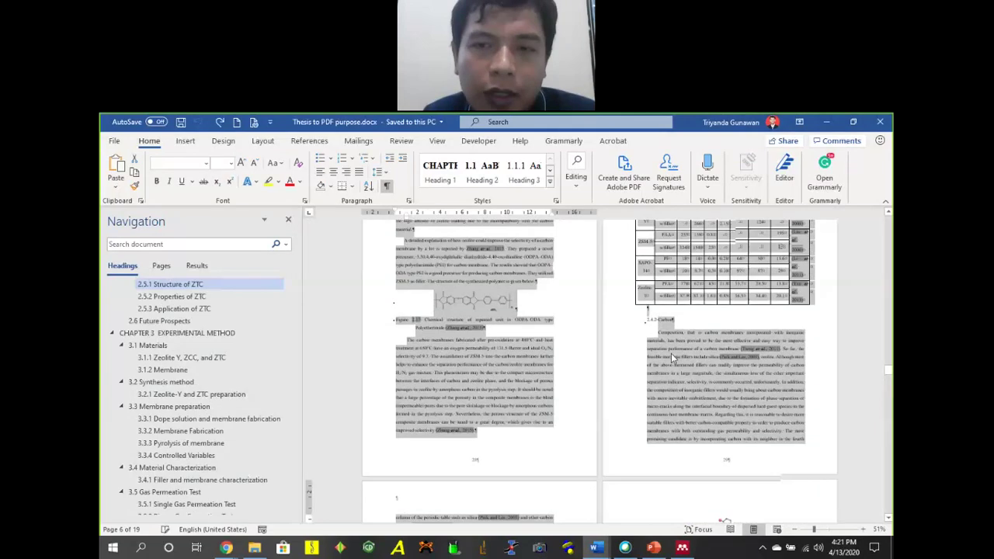
{"action": "left_click", "coordinate": [674, 359]}
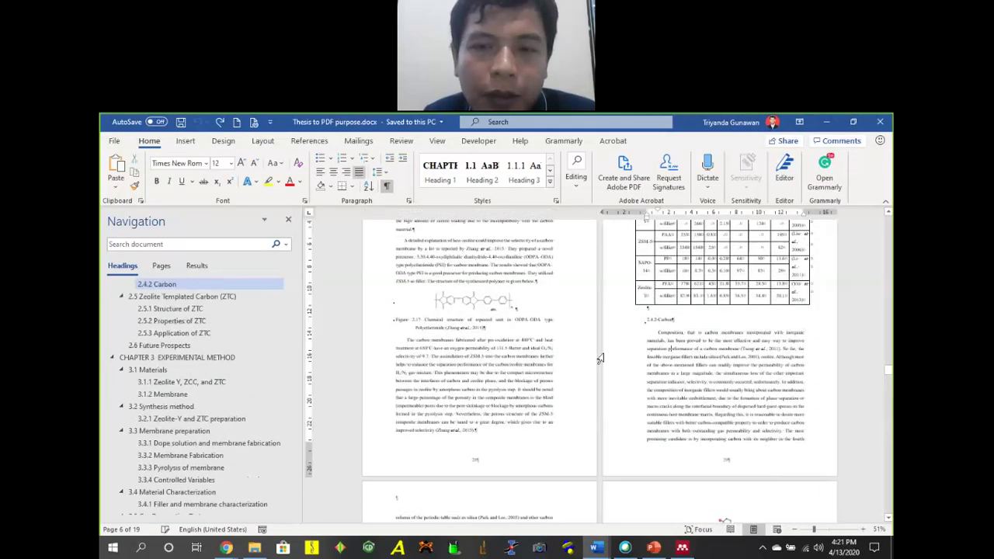
{"action": "scroll", "coordinate": [664, 339], "scroll_direction": "up", "scroll_amount": 10}
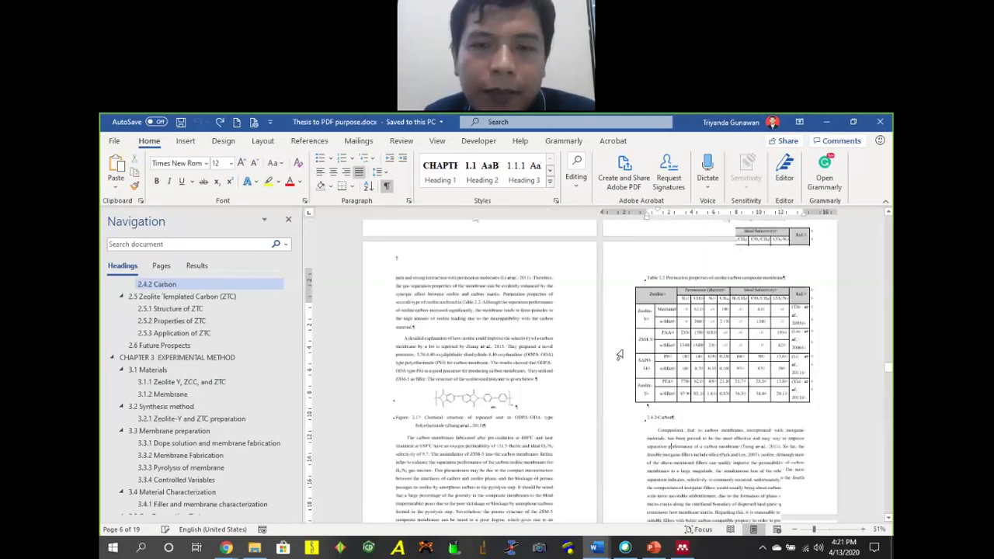
{"action": "scroll", "coordinate": [664, 340], "scroll_direction": "up", "scroll_amount": 10}
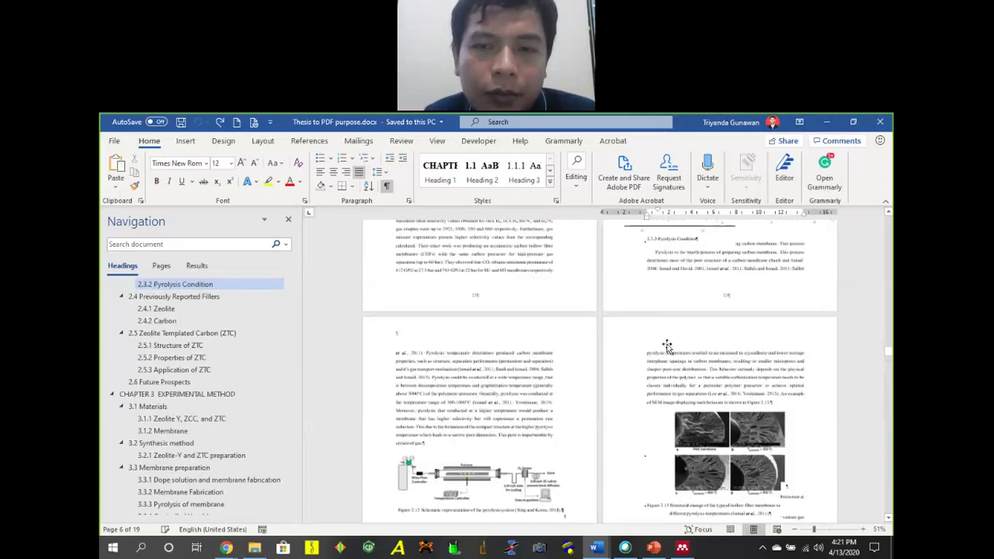
{"action": "scroll", "coordinate": [626, 302], "scroll_direction": "up", "scroll_amount": 10}
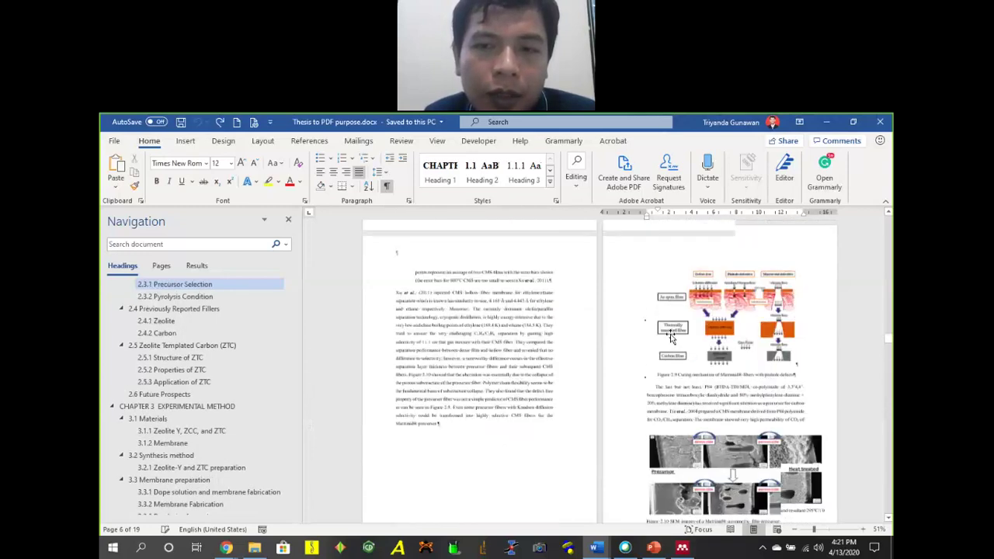
{"action": "scroll", "coordinate": [724, 349], "scroll_direction": "up", "scroll_amount": 20}
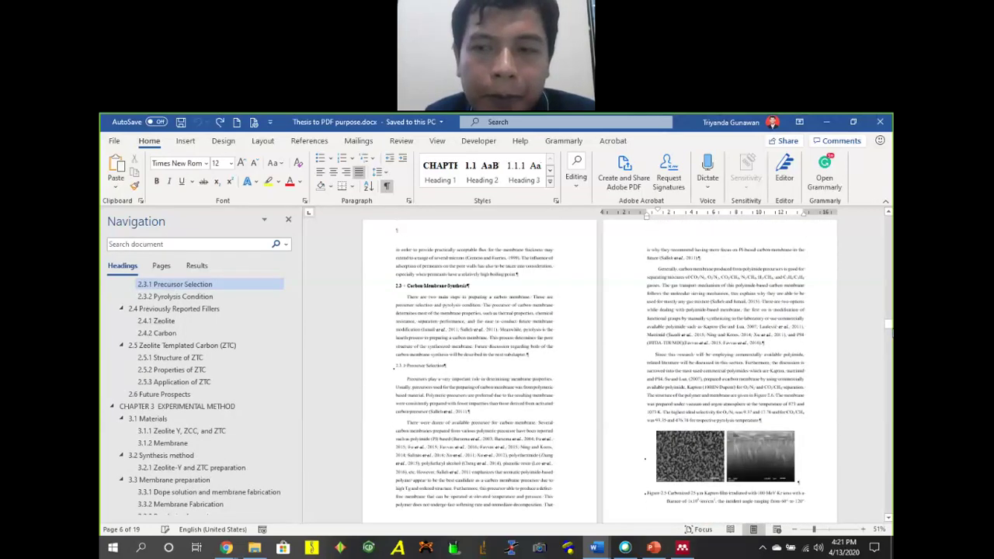
{"action": "left_click_drag", "start_coordinate": [888, 276], "coordinate": [890, 310]}
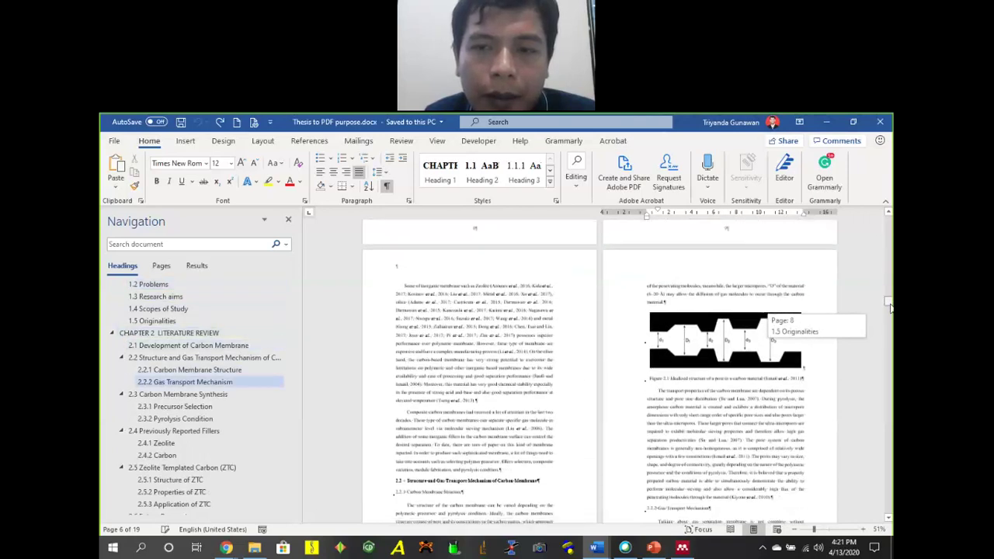
{"action": "scroll", "coordinate": [674, 374], "scroll_direction": "down", "scroll_amount": 5}
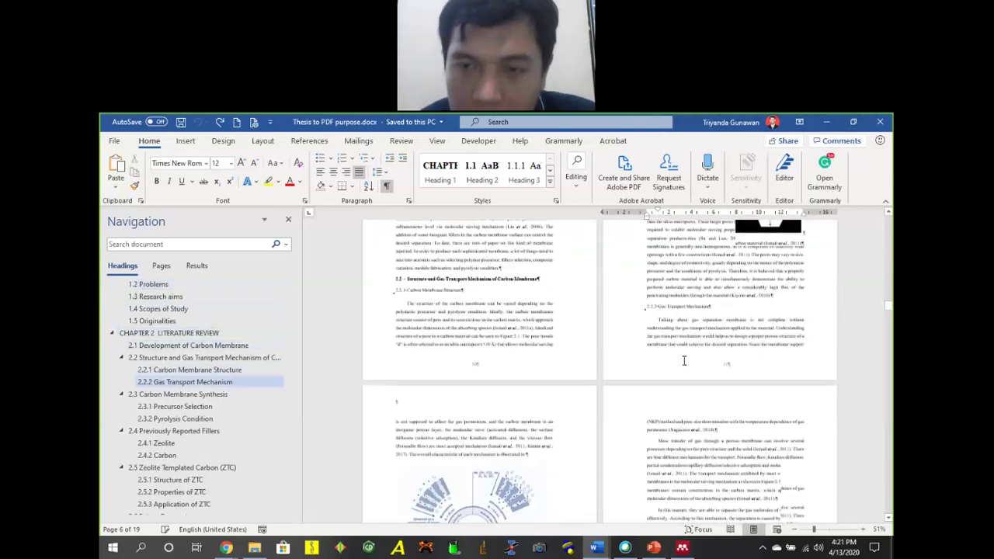
{"action": "scroll", "coordinate": [674, 375], "scroll_direction": "up", "scroll_amount": 10}
{"action": "scroll", "coordinate": [889, 294], "scroll_direction": "up", "scroll_amount": 3}
{"action": "left_click_drag", "start_coordinate": [889, 290], "coordinate": [889, 247]}
Return to the book draft and set the empty top paragraph above the contents to size 12.
{"action": "left_click", "coordinate": [827, 122]}
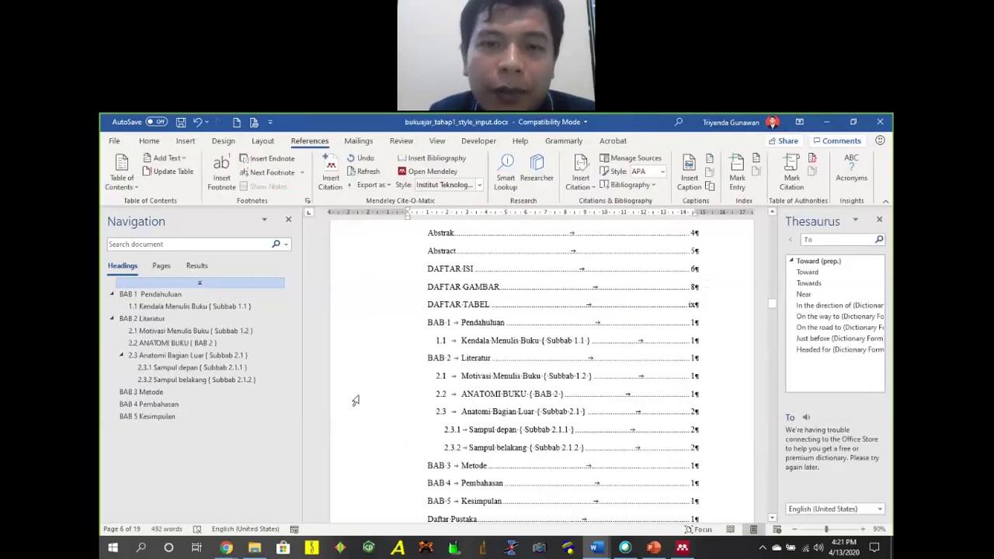
{"action": "scroll", "coordinate": [496, 369], "scroll_direction": "down", "scroll_amount": 10}
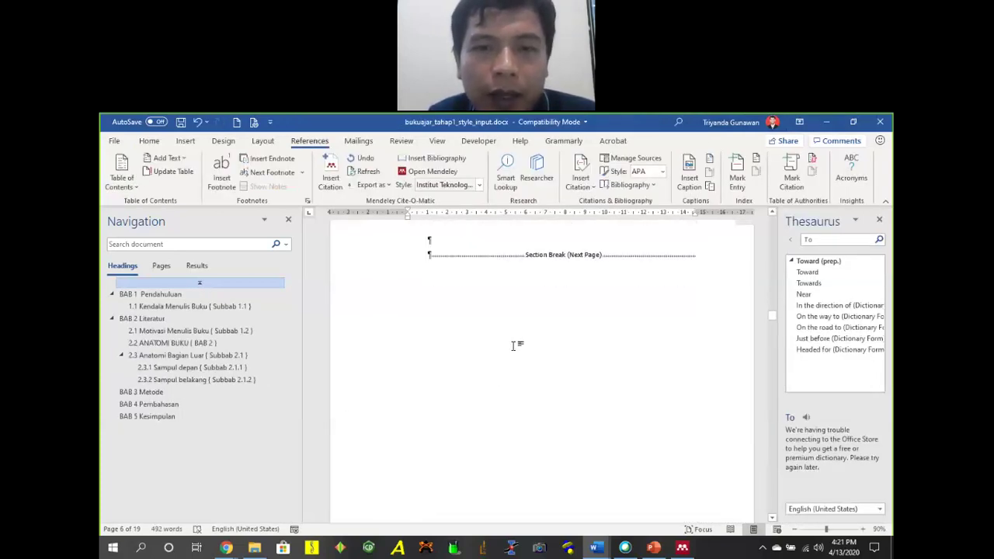
{"action": "scroll", "coordinate": [513, 345], "scroll_direction": "up", "scroll_amount": 5}
{"action": "scroll", "coordinate": [458, 373], "scroll_direction": "up", "scroll_amount": 2}
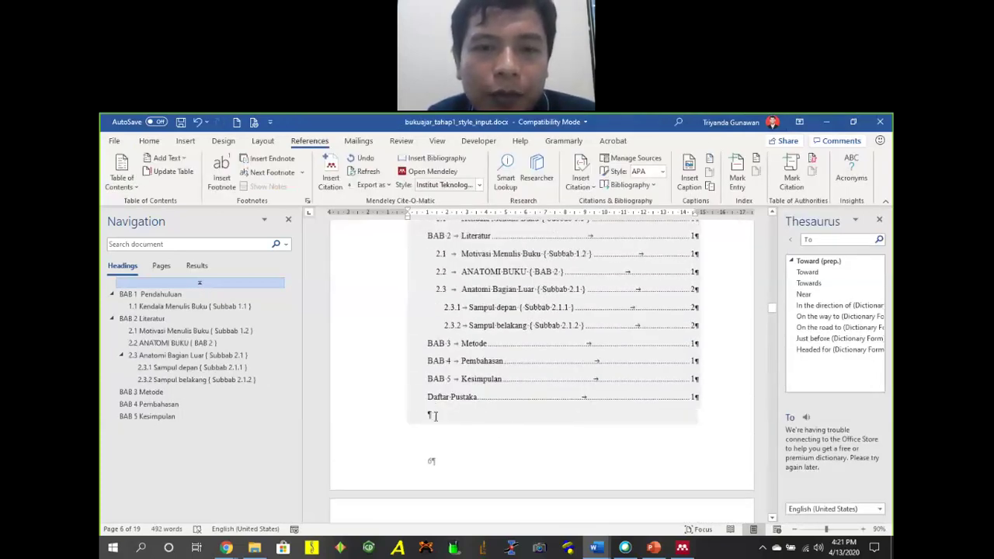
{"action": "left_click", "coordinate": [453, 413]}
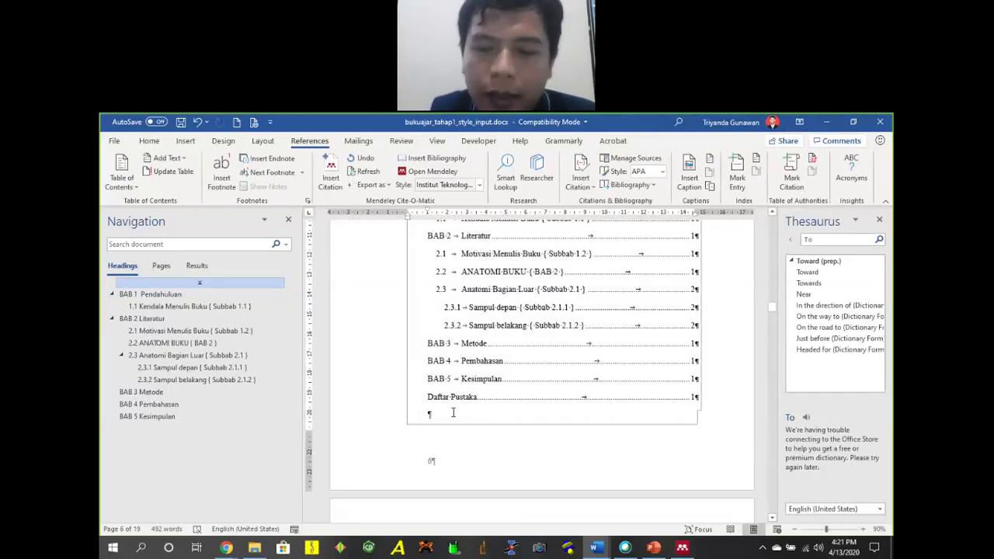
{"action": "key", "text": "ctrl+a"}
{"action": "scroll", "coordinate": [454, 414], "scroll_direction": "up", "scroll_amount": 3}
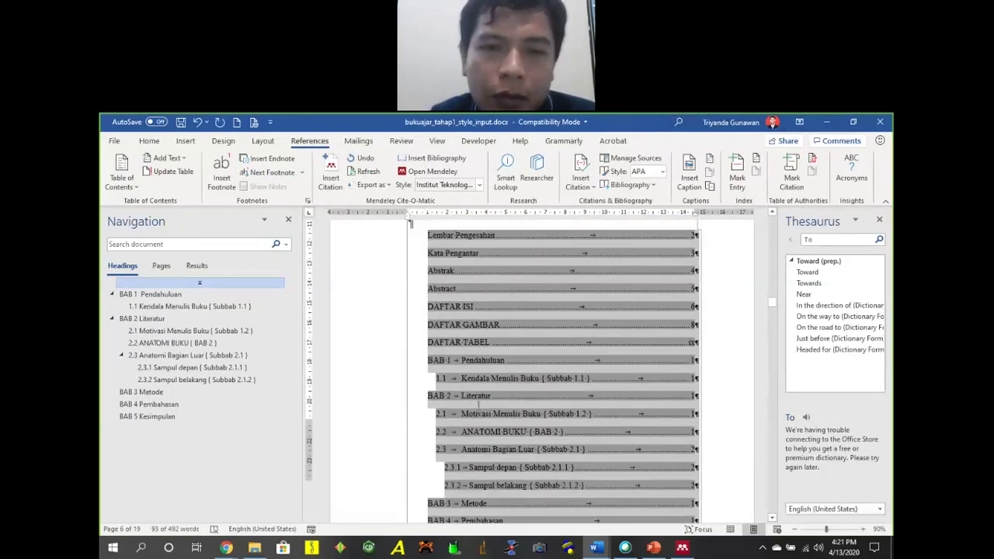
{"action": "scroll", "coordinate": [495, 398], "scroll_direction": "down", "scroll_amount": 3}
{"action": "scroll", "coordinate": [496, 397], "scroll_direction": "up", "scroll_amount": 5}
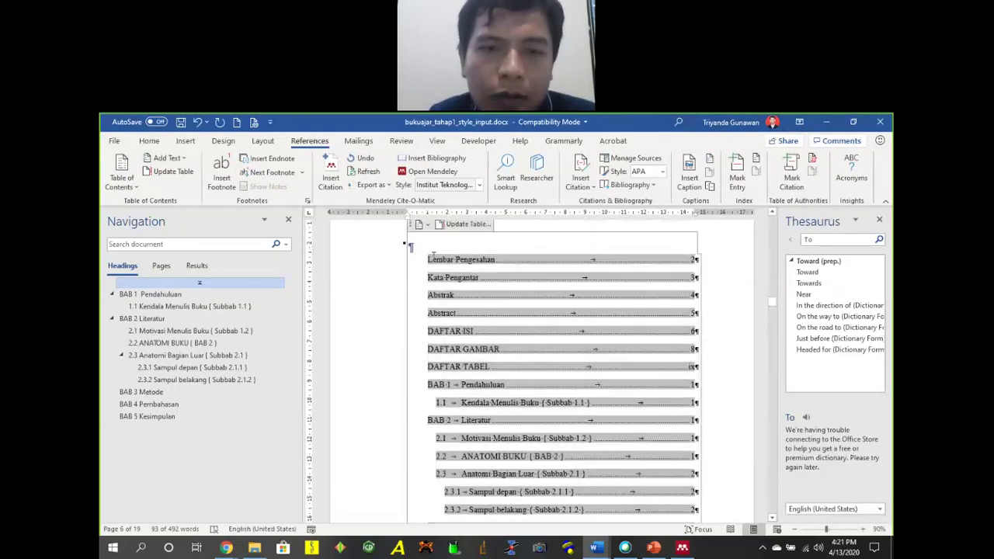
{"action": "left_click", "coordinate": [420, 247]}
{"action": "left_click", "coordinate": [149, 140]}
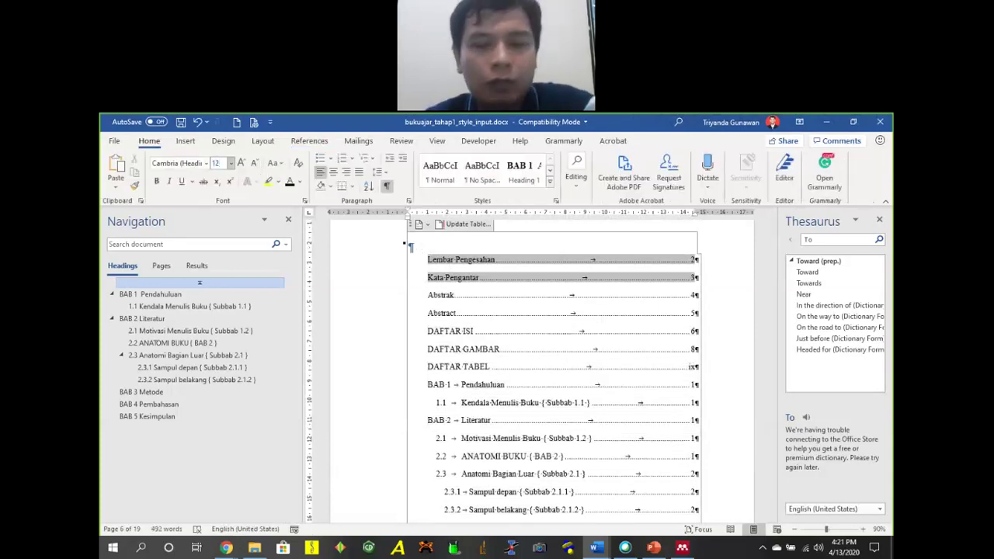
{"action": "key", "text": "Return"}
Select the table of contents entries and set their line spacing to 1.5.
{"action": "left_click", "coordinate": [429, 257]}
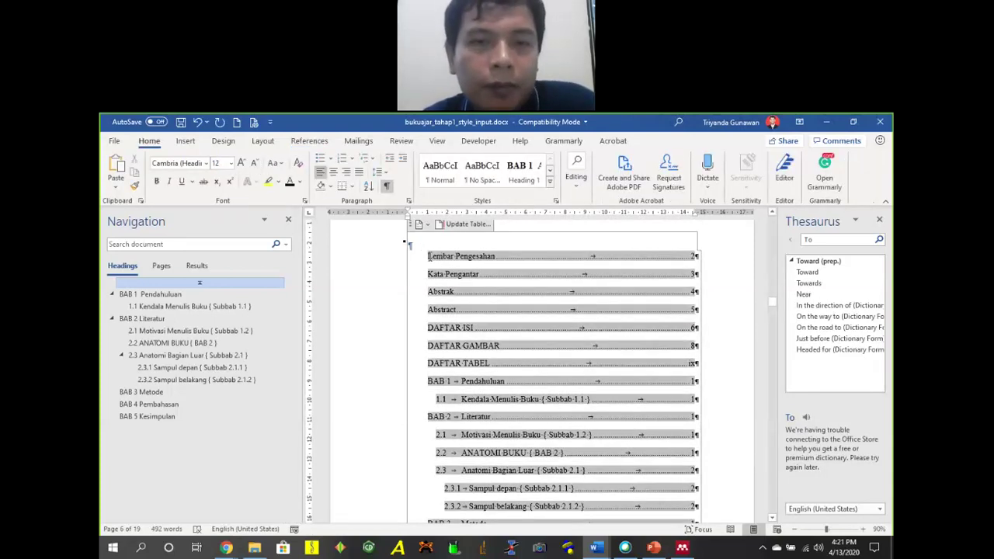
{"action": "scroll", "coordinate": [537, 344], "scroll_direction": "down", "scroll_amount": 5}
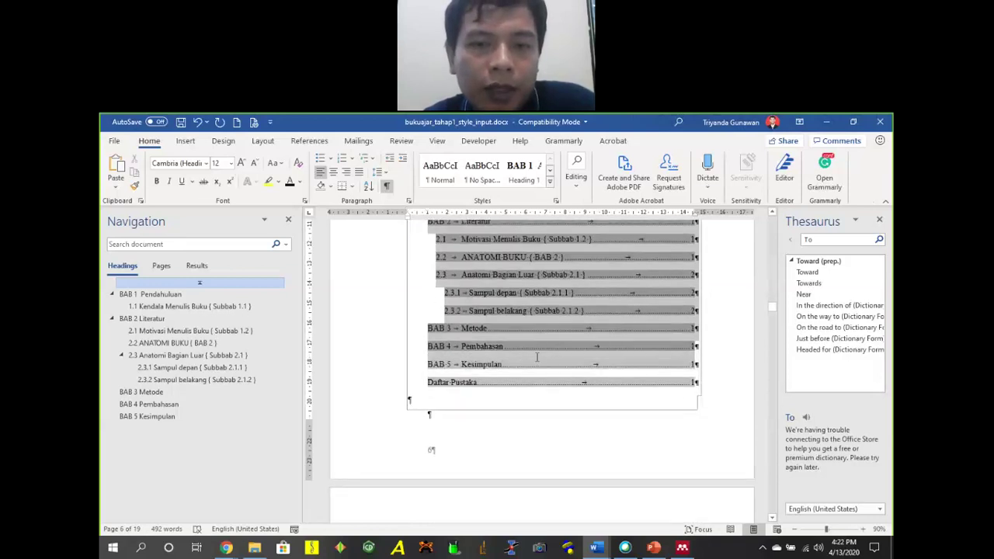
{"action": "left_click_drag", "start_coordinate": [538, 377], "coordinate": [404, 291]}
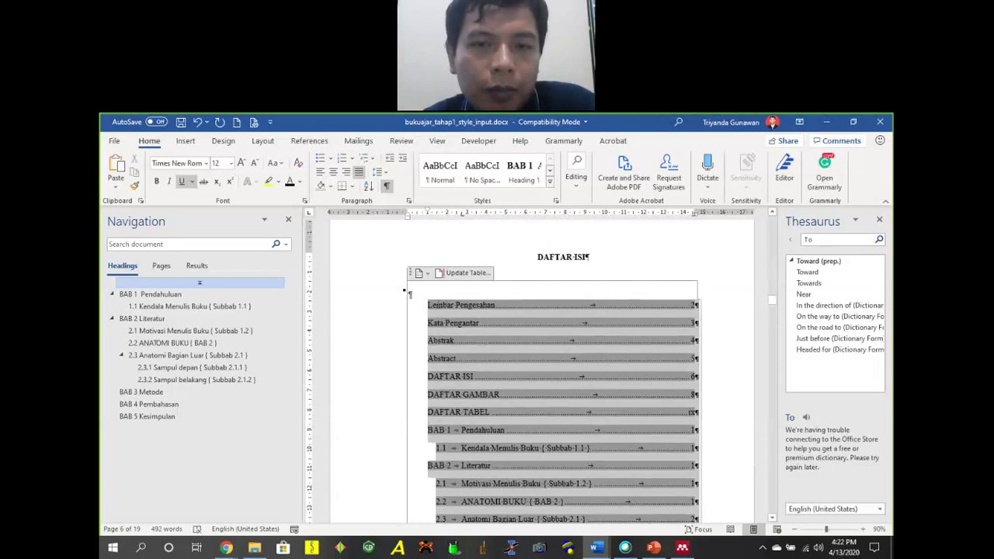
{"action": "left_click", "coordinate": [378, 173]}
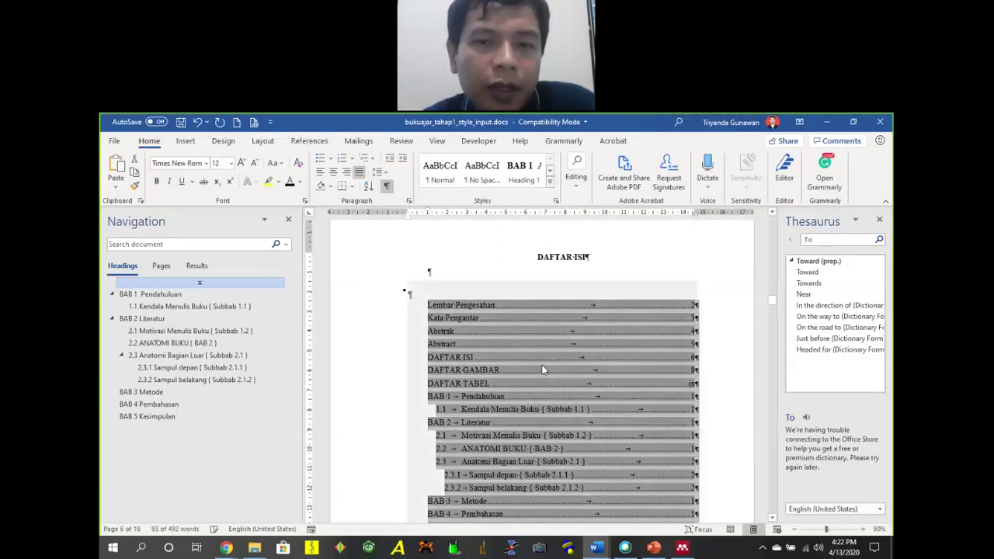
{"action": "scroll", "coordinate": [489, 281], "scroll_direction": "down", "scroll_amount": 3}
{"action": "scroll", "coordinate": [488, 281], "scroll_direction": "up", "scroll_amount": 2}
{"action": "left_click", "coordinate": [380, 172]}
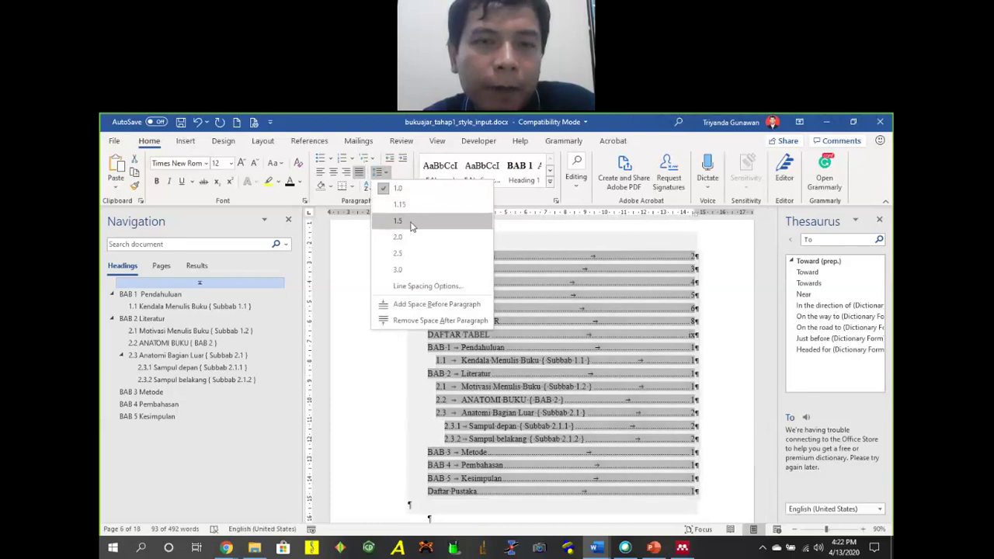
{"action": "left_click", "coordinate": [399, 222]}
{"action": "scroll", "coordinate": [596, 369], "scroll_direction": "down", "scroll_amount": 3}
{"action": "scroll", "coordinate": [596, 371], "scroll_direction": "down", "scroll_amount": 5}
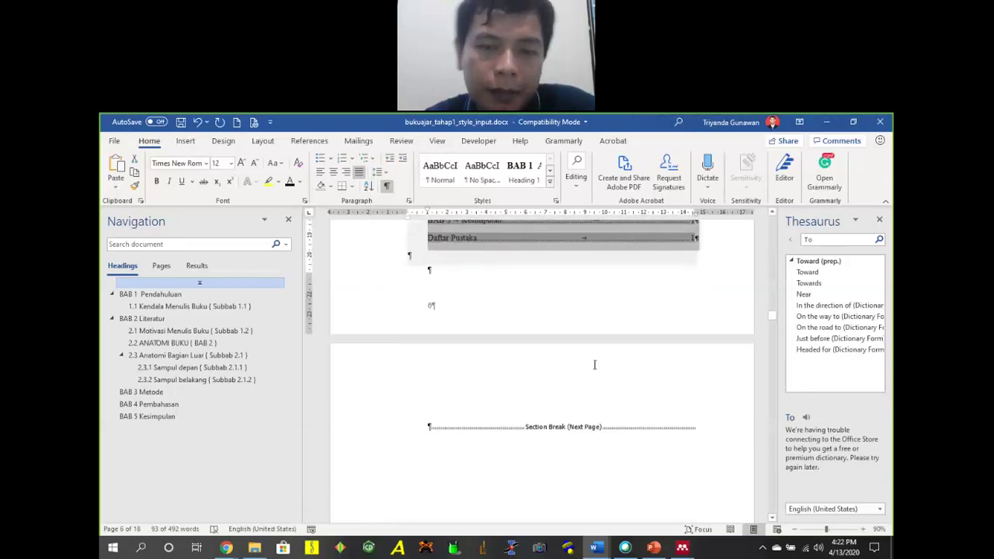
{"action": "scroll", "coordinate": [538, 373], "scroll_direction": "up", "scroll_amount": 3}
Place the insertion point at the 'Daftar gambar di sini' placeholder on the Daftar Gambar page.
{"action": "left_click", "coordinate": [431, 295]}
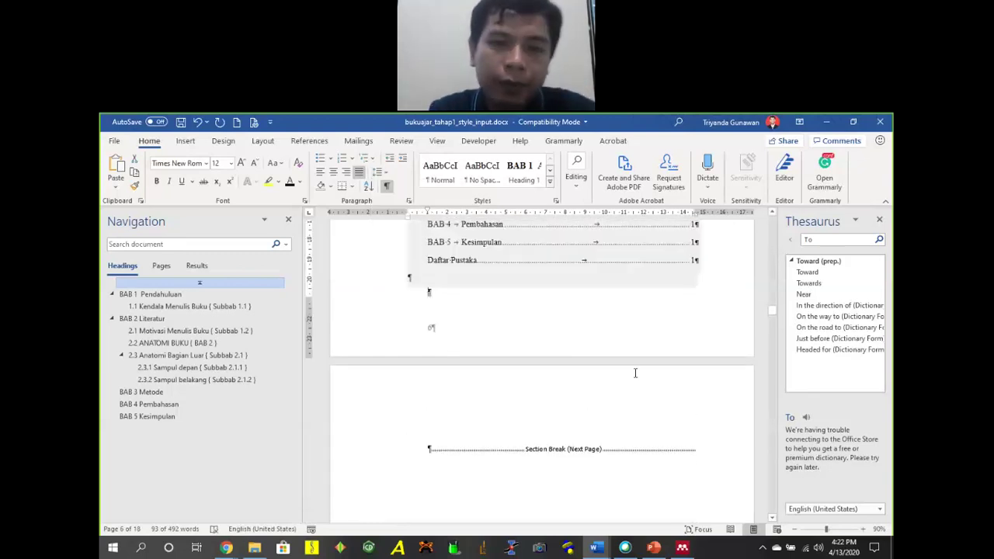
{"action": "scroll", "coordinate": [635, 373], "scroll_direction": "down", "scroll_amount": 2}
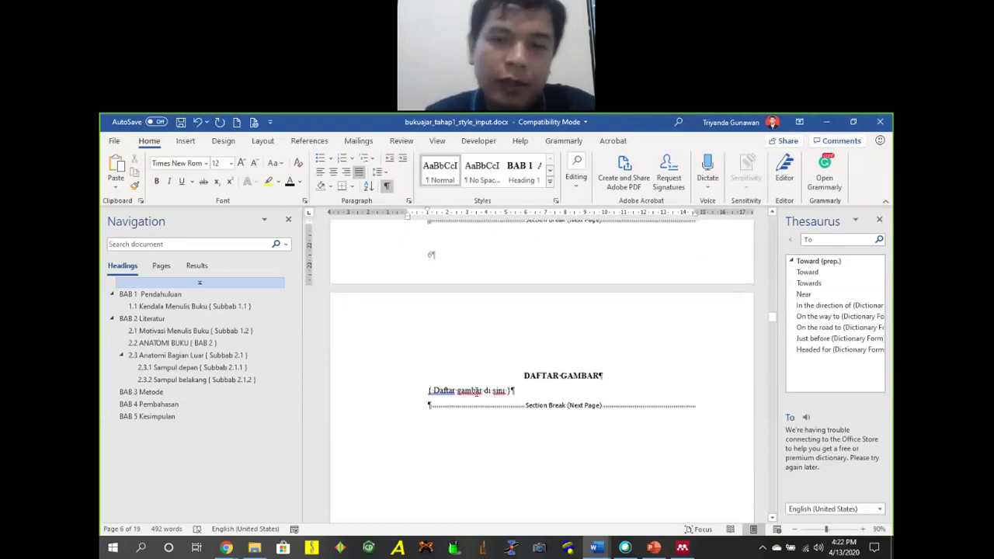
{"action": "left_click", "coordinate": [430, 390]}
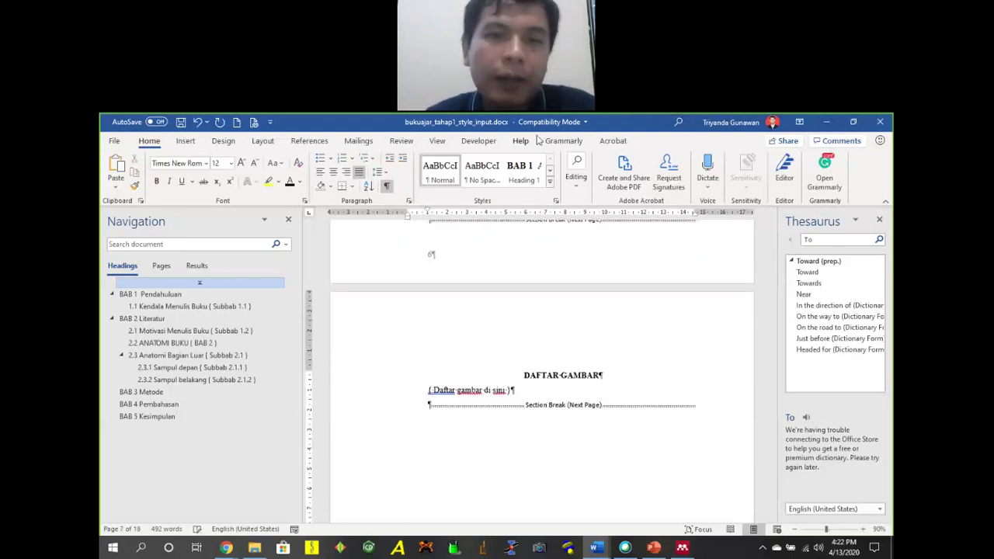
Insert a table of figures built from Gambar captions on the Daftar Gambar page.
{"action": "left_click", "coordinate": [309, 140]}
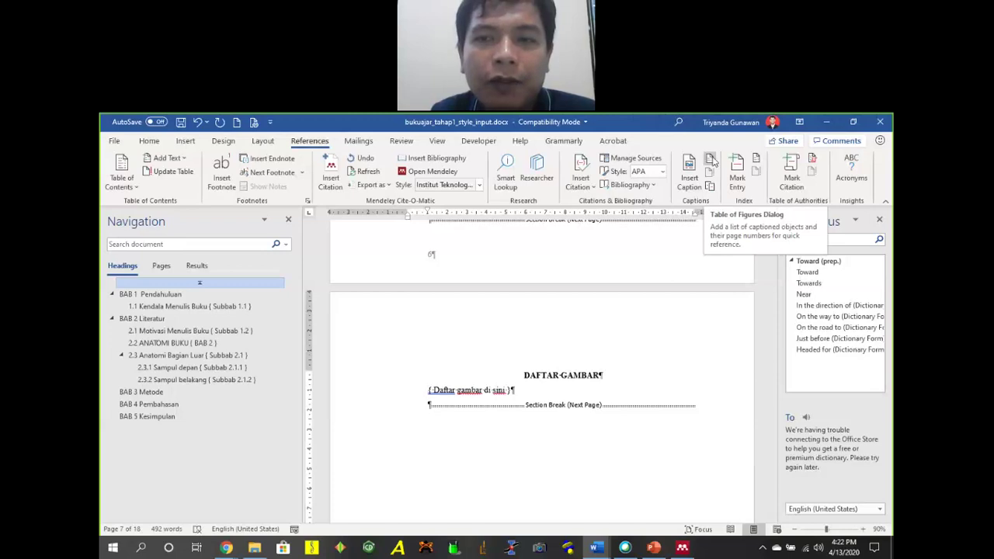
{"action": "left_click", "coordinate": [712, 160]}
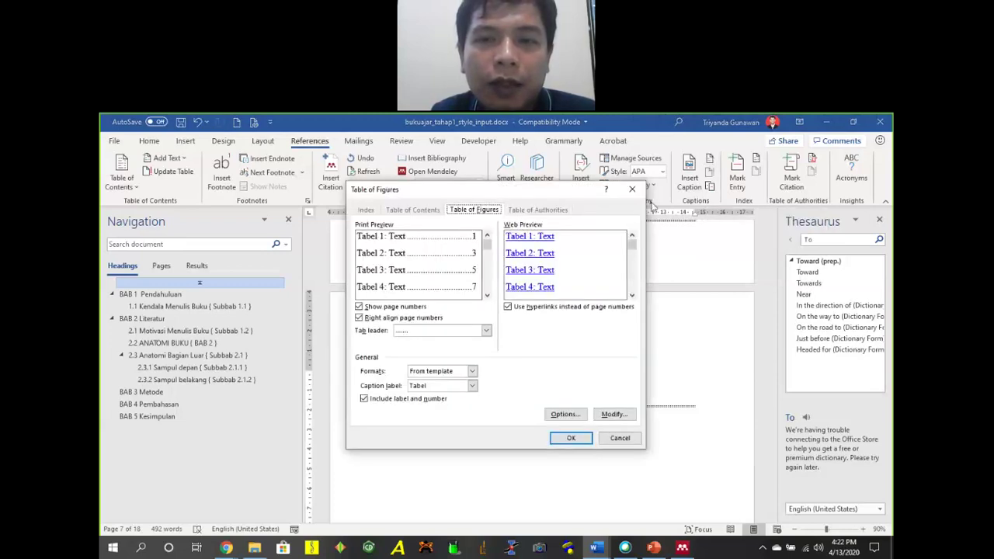
{"action": "left_click", "coordinate": [444, 388]}
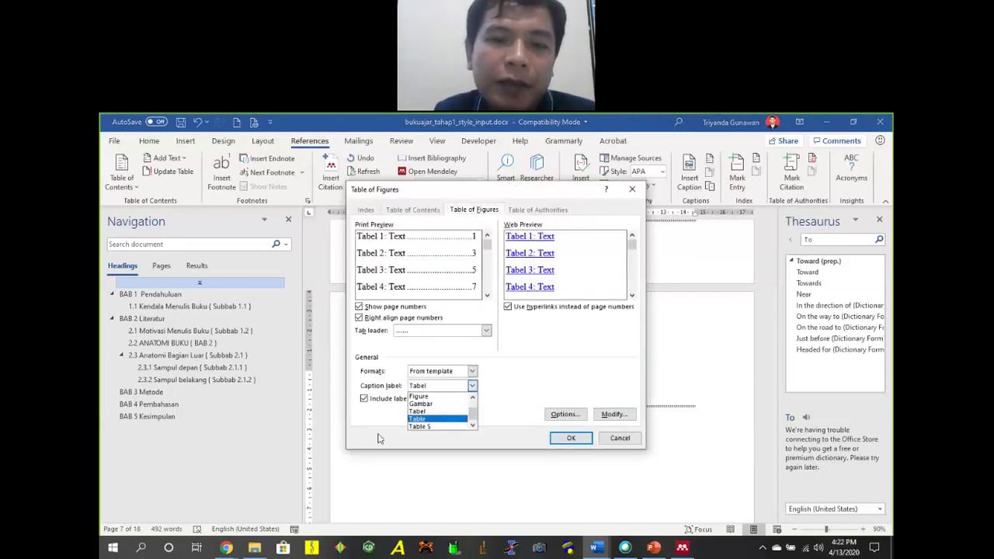
{"action": "left_click", "coordinate": [443, 404]}
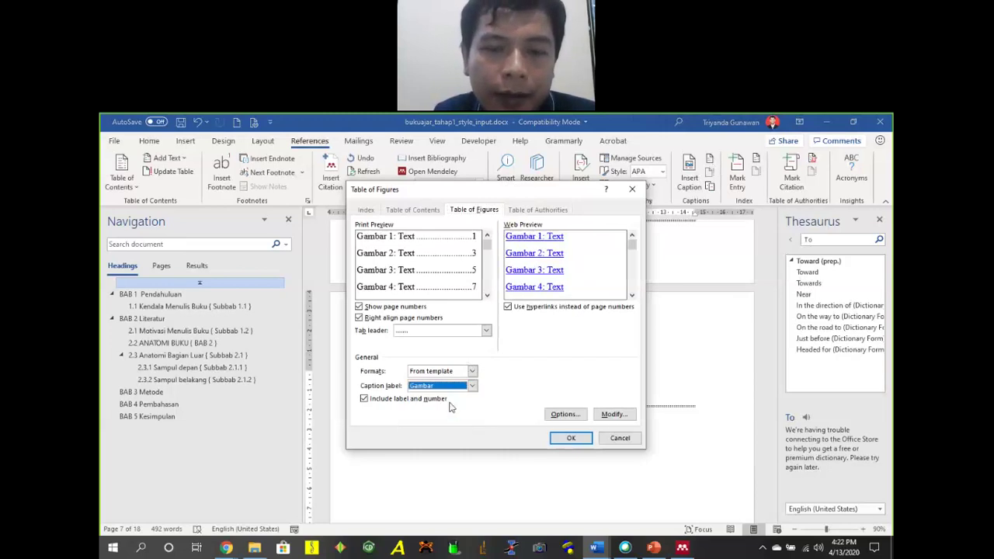
{"action": "left_click", "coordinate": [582, 440]}
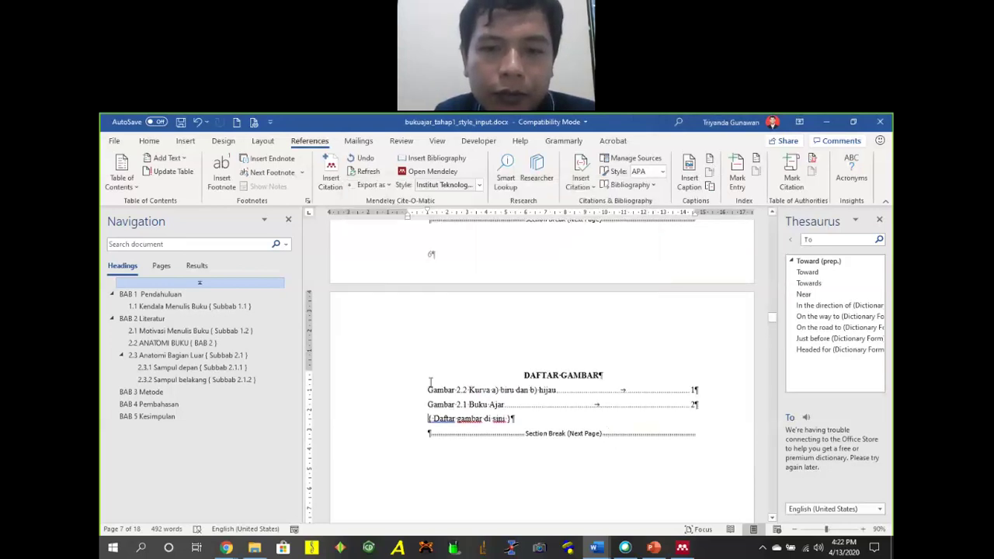
Follow the new figure list entry to the Gambar 2.1 caption in chapter 2.
{"action": "left_click", "coordinate": [484, 395]}
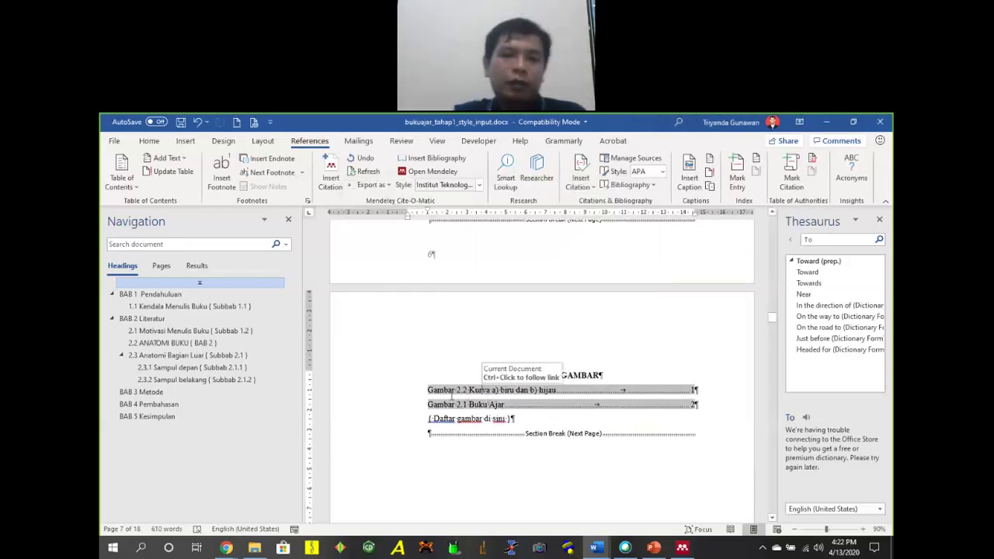
{"action": "right_click", "coordinate": [491, 405]}
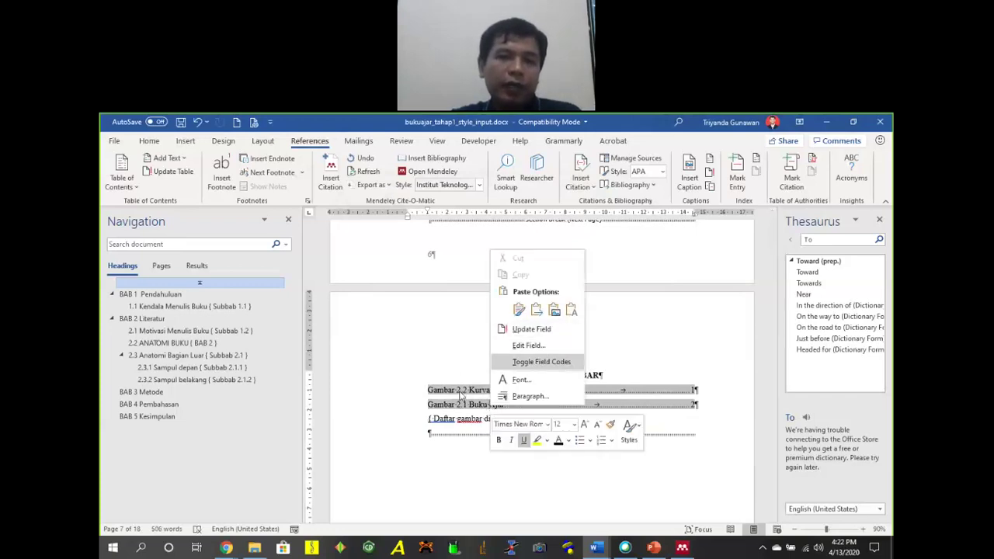
{"action": "left_click", "coordinate": [486, 406]}
{"action": "left_click", "coordinate": [484, 405], "text": "ctrl"}
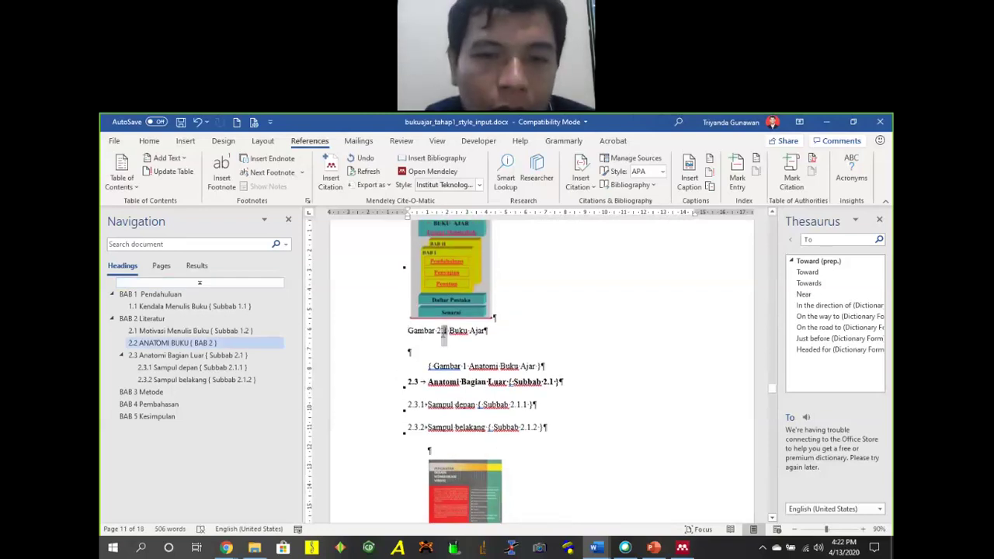
Update the Gambar 2.1 and Gambar 2.2 caption number fields, then select the back-cover image with its captions.
{"action": "right_click", "coordinate": [443, 331]}
{"action": "left_click", "coordinate": [485, 413]}
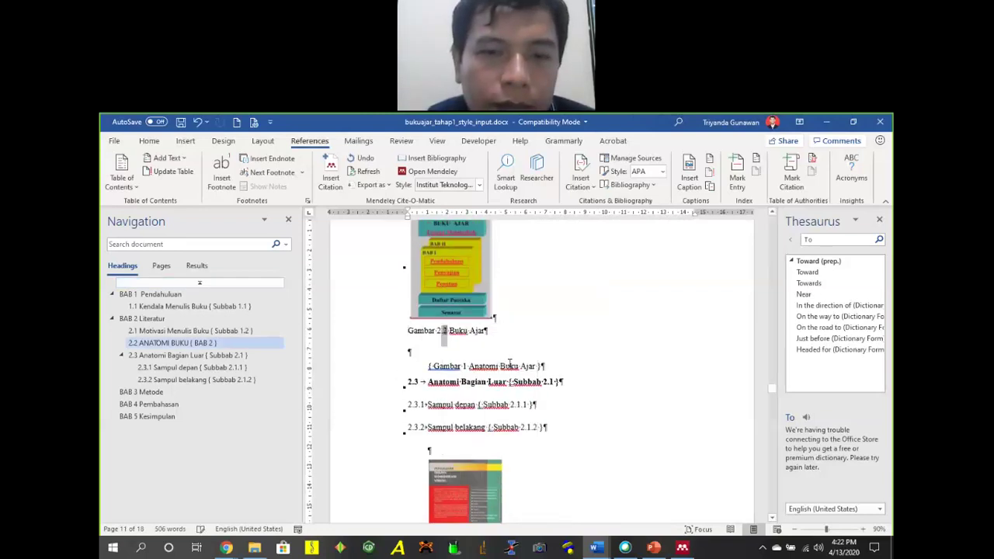
{"action": "scroll", "coordinate": [505, 348], "scroll_direction": "down", "scroll_amount": 10}
{"action": "scroll", "coordinate": [463, 399], "scroll_direction": "up", "scroll_amount": 2}
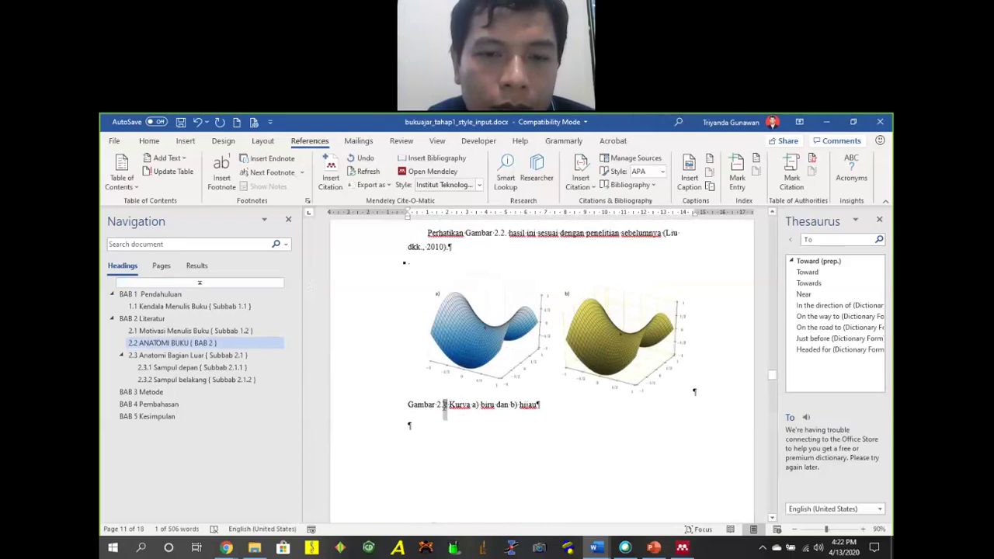
{"action": "right_click", "coordinate": [445, 404]}
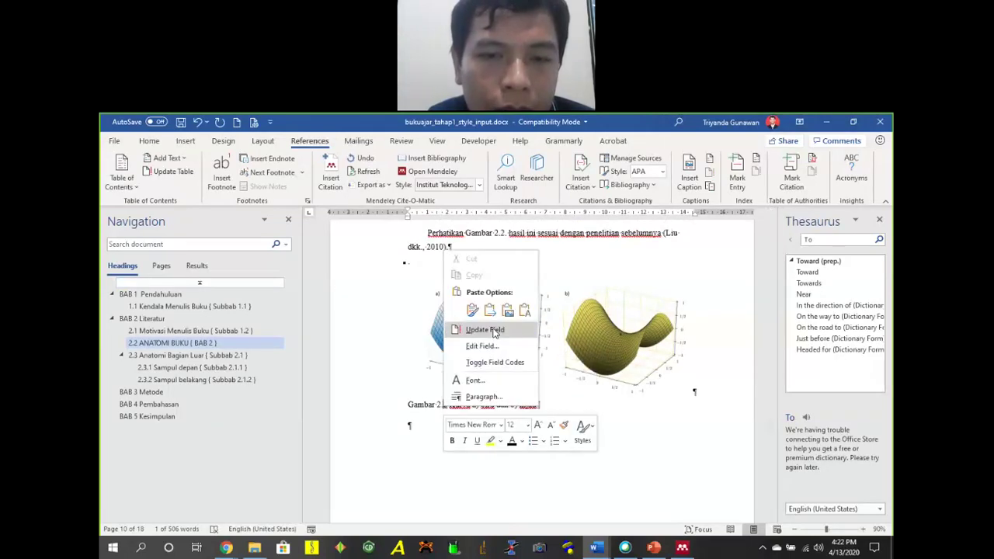
{"action": "left_click", "coordinate": [532, 386]}
{"action": "scroll", "coordinate": [506, 405], "scroll_direction": "up", "scroll_amount": 10}
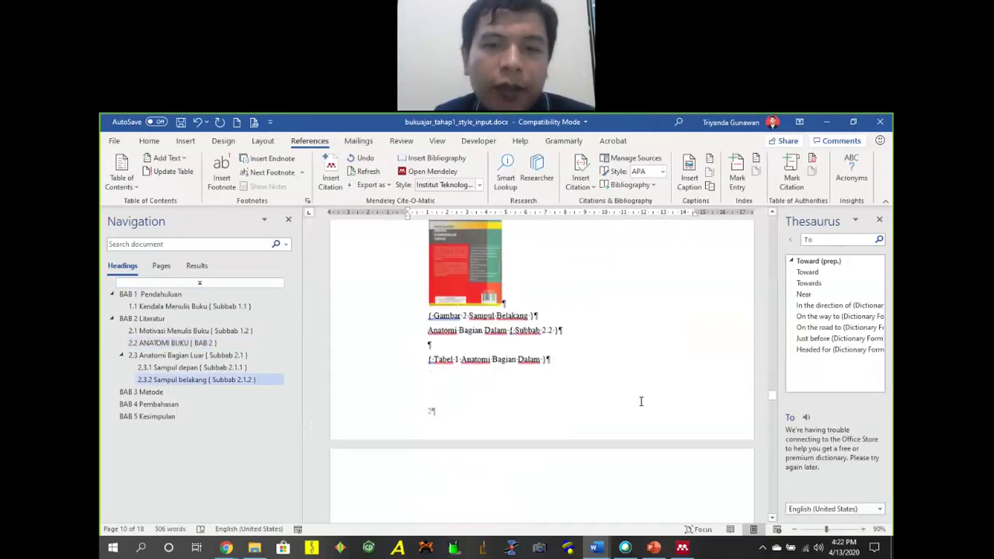
{"action": "left_click_drag", "start_coordinate": [429, 330], "coordinate": [560, 447]}
Cut the back-cover image and captions and paste them on a new line under BAB 3 Metode.
{"action": "key", "text": "Delete"}
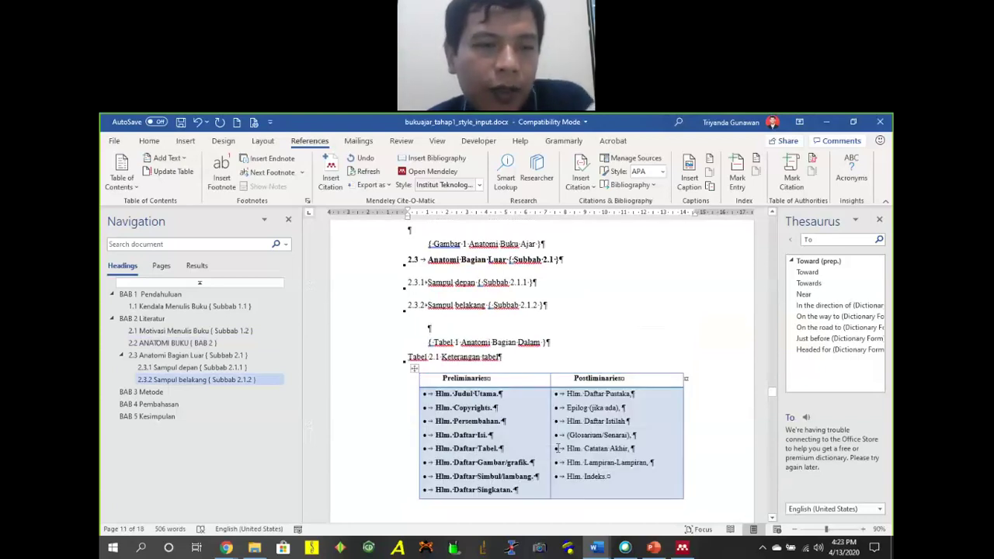
{"action": "left_click", "coordinate": [156, 392]}
{"action": "scroll", "coordinate": [547, 315], "scroll_direction": "up", "scroll_amount": 1}
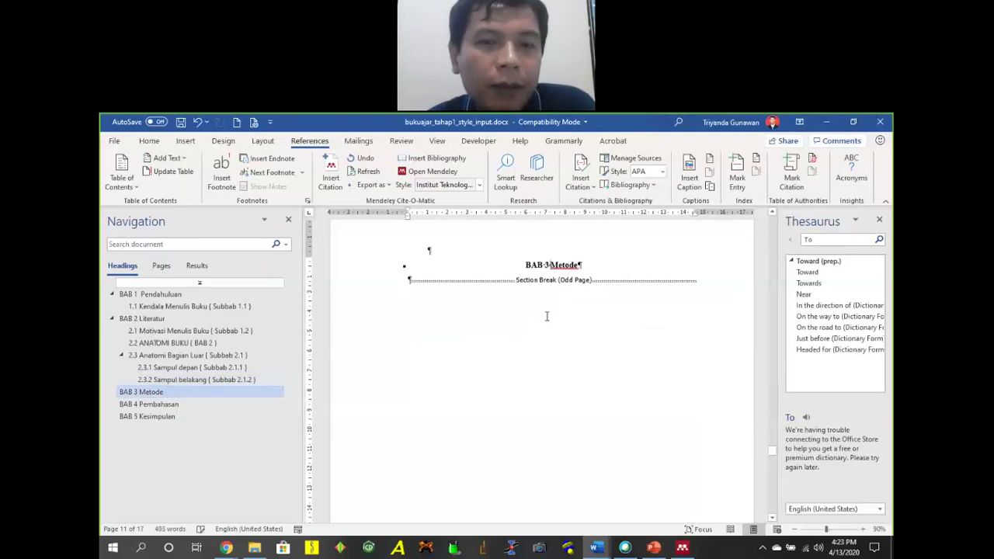
{"action": "key", "text": "Return"}
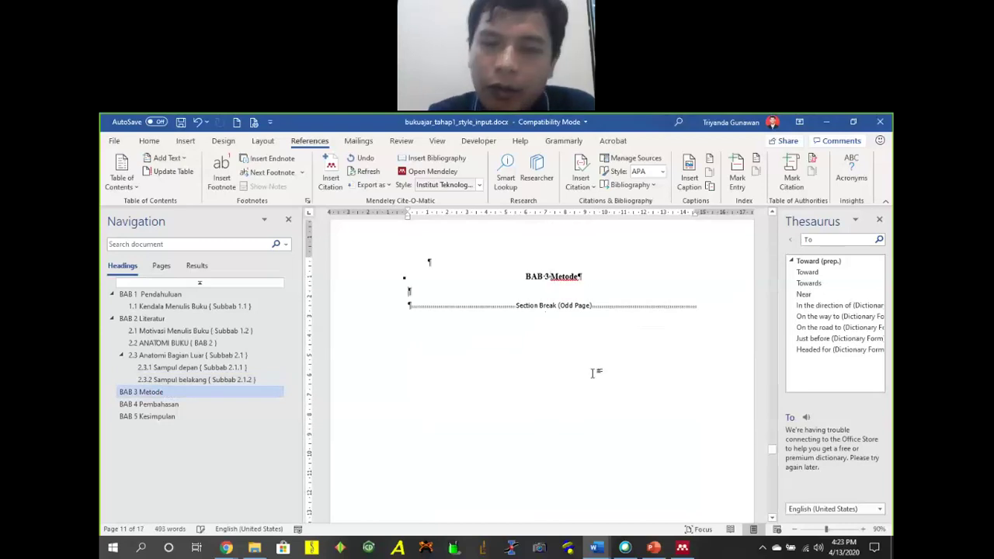
{"action": "key", "text": "ctrl+v"}
Add a Gambar 3.1 caption to the pasted image, typing 'Sampul bel' as its text.
{"action": "left_click", "coordinate": [465, 352]}
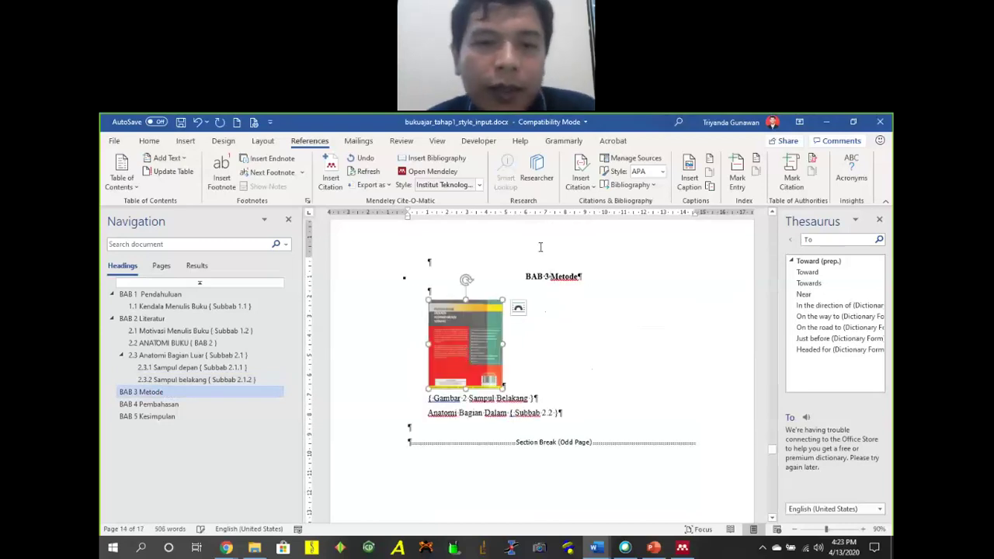
{"action": "left_click", "coordinate": [687, 182]}
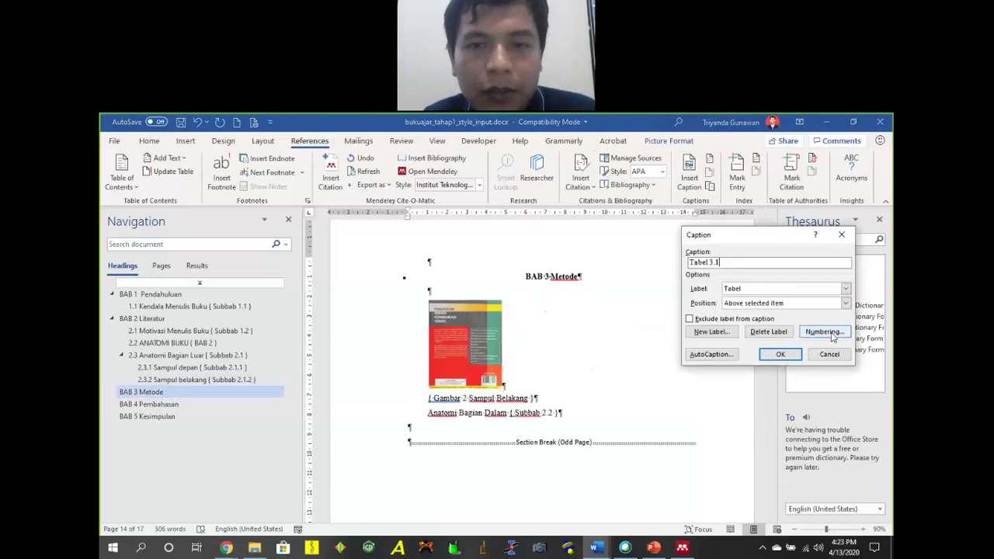
{"action": "left_click", "coordinate": [767, 290]}
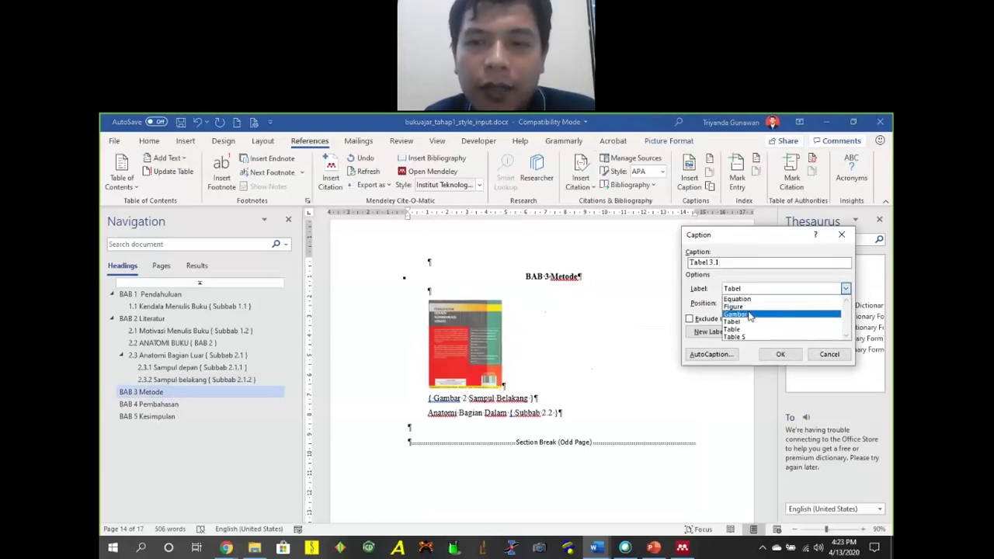
{"action": "left_click", "coordinate": [750, 314]}
{"action": "left_click", "coordinate": [780, 355]}
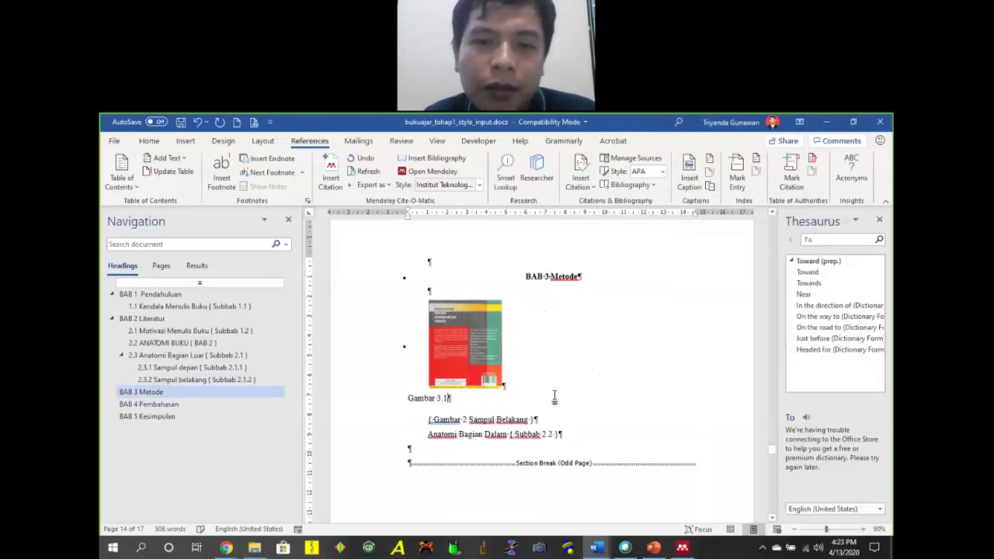
{"action": "type", "text": "Sampul"}
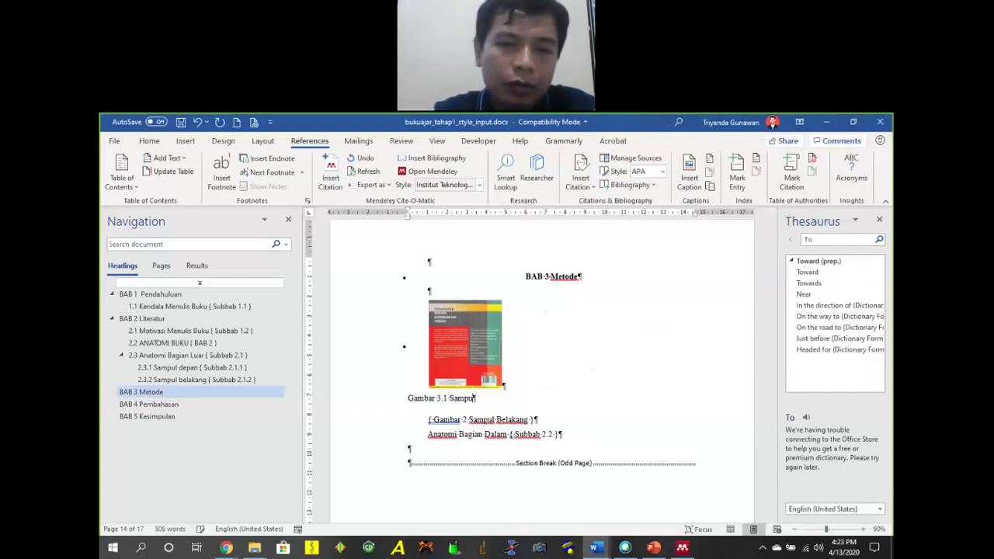
{"action": "type", "text": " belakang"}
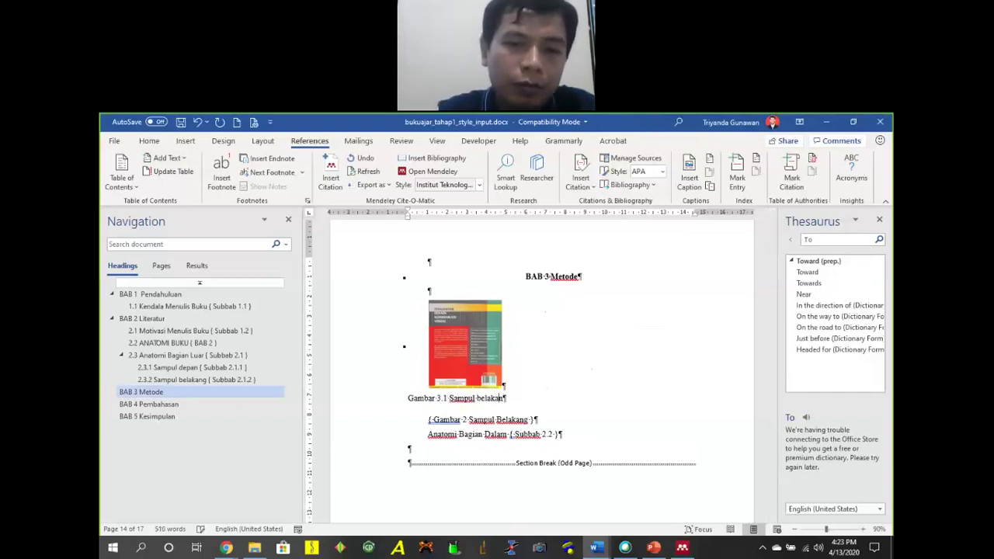
Update the entire DAFTAR GAMBAR table of figures so it lists all three figures.
{"action": "left_click", "coordinate": [173, 299]}
{"action": "scroll", "coordinate": [582, 333], "scroll_direction": "up", "scroll_amount": 5}
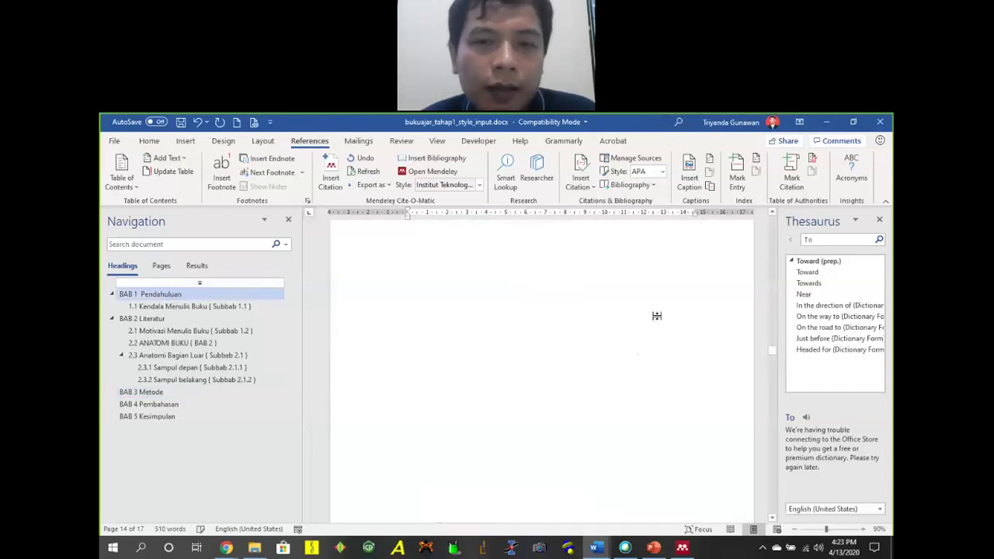
{"action": "scroll", "coordinate": [677, 327], "scroll_direction": "up", "scroll_amount": 8}
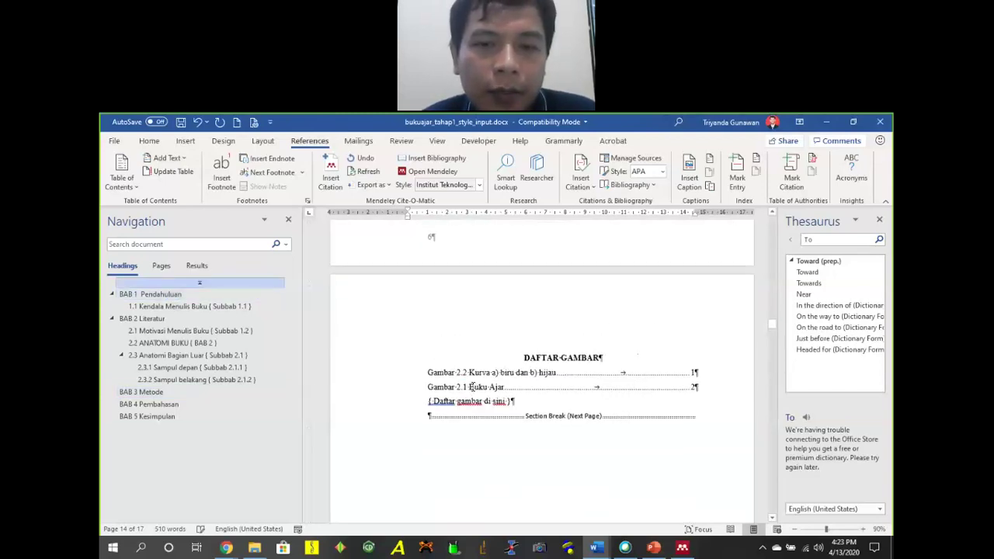
{"action": "left_click", "coordinate": [472, 387]}
{"action": "right_click", "coordinate": [472, 387]}
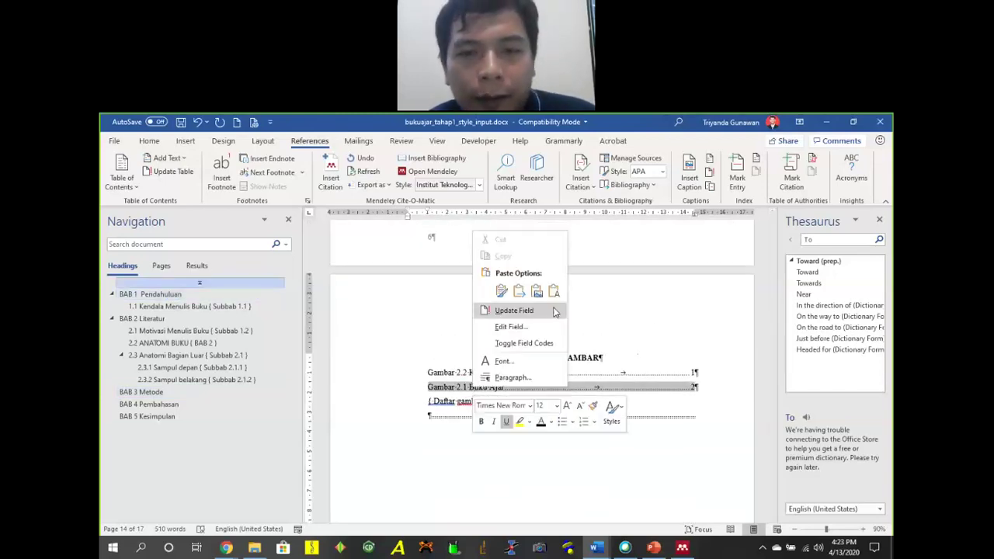
{"action": "left_click", "coordinate": [501, 311]}
{"action": "left_click", "coordinate": [453, 329]}
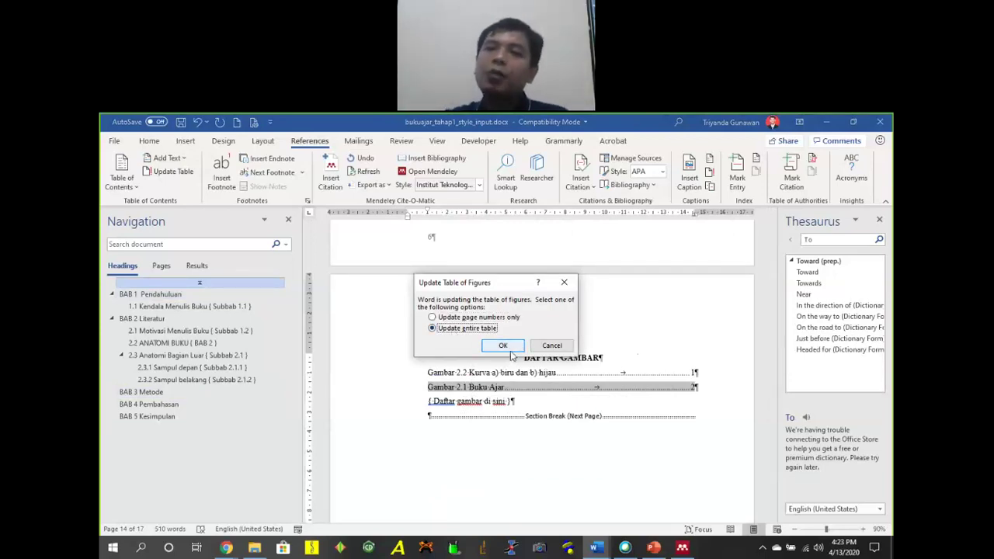
{"action": "left_click", "coordinate": [454, 319]}
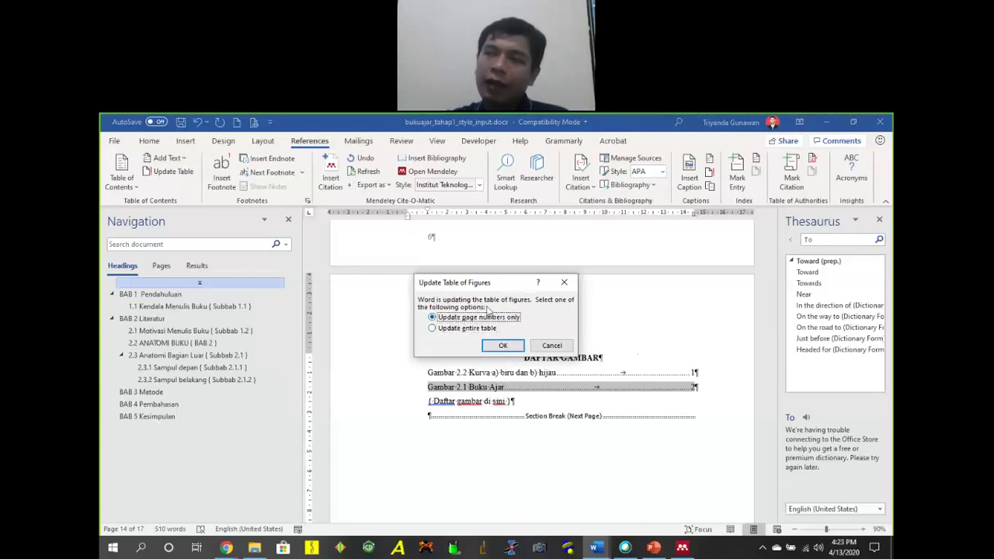
{"action": "left_click", "coordinate": [462, 332]}
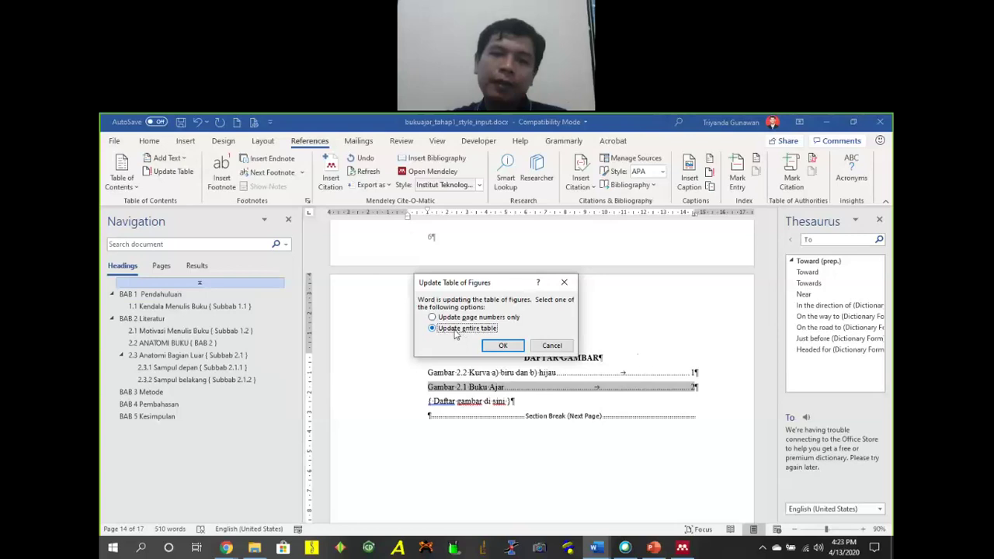
{"action": "left_click", "coordinate": [504, 347]}
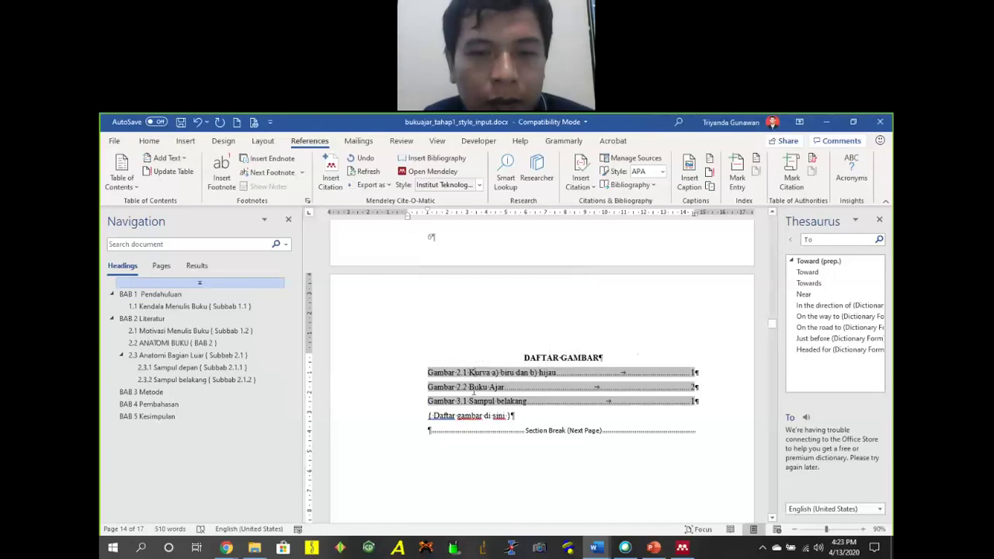
Delete the 'Daftar gambar di sini' placeholder line below the figure list.
{"action": "left_click_drag", "start_coordinate": [428, 416], "coordinate": [517, 417]}
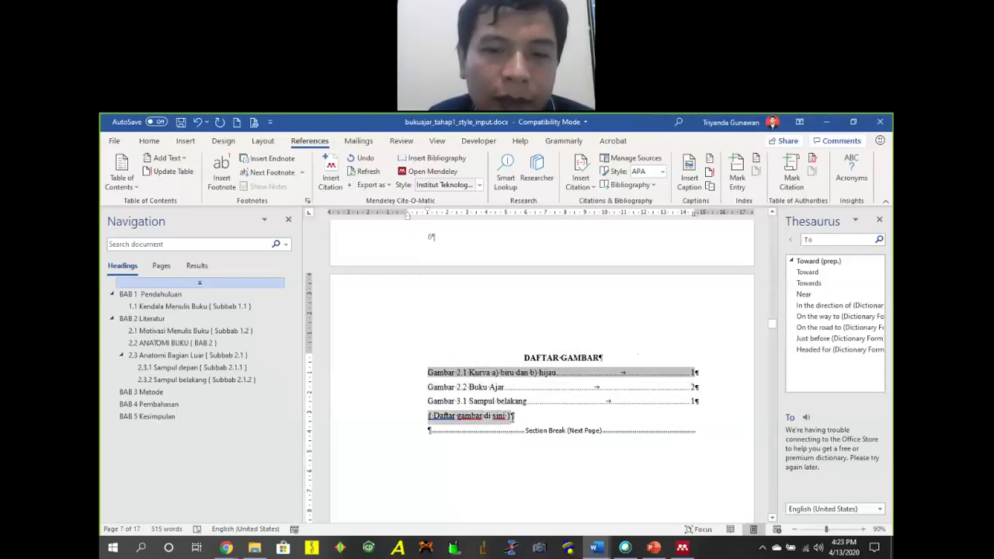
{"action": "key", "text": "Delete"}
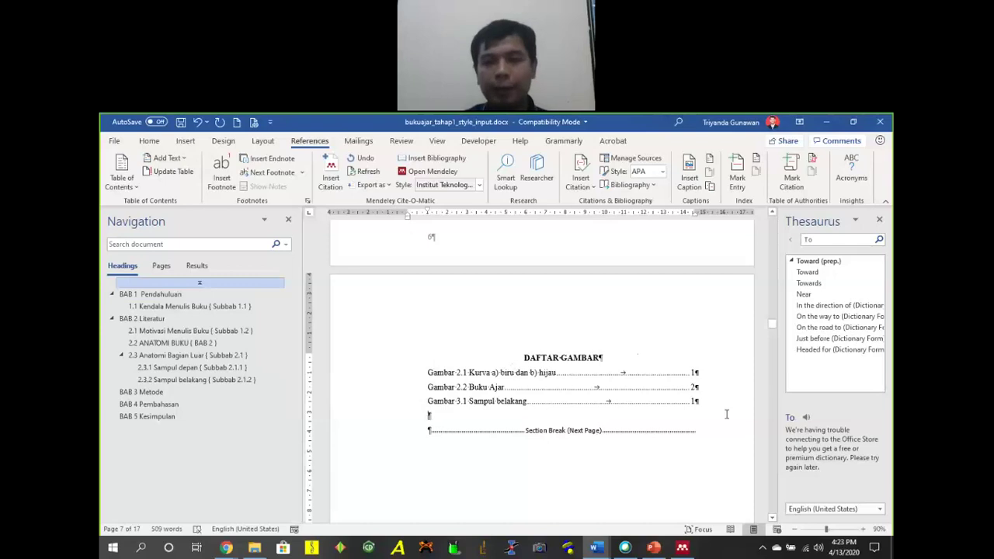
{"action": "scroll", "coordinate": [695, 393], "scroll_direction": "down", "scroll_amount": 10}
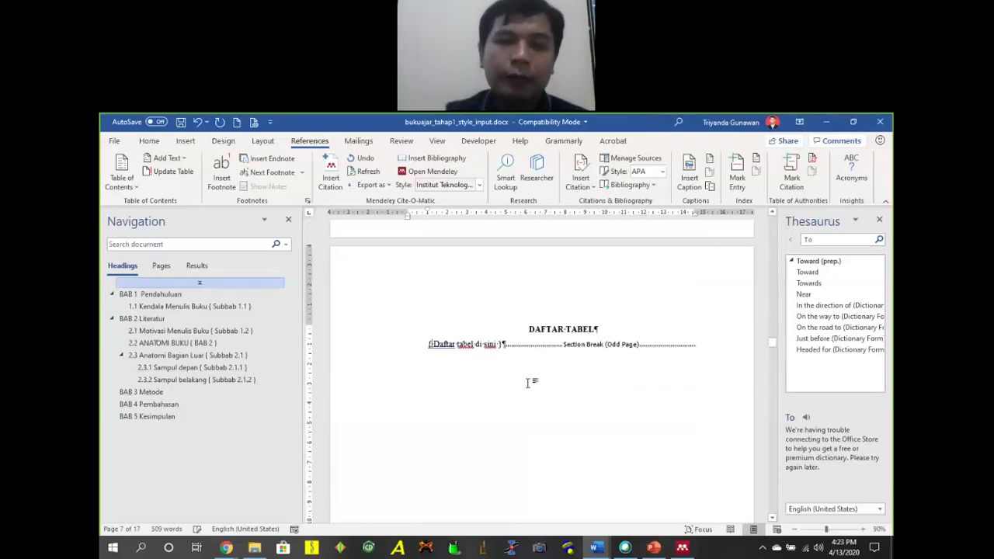
Insert a list of tables using the Tabel caption label on the DAFTAR TABEL page.
{"action": "key", "text": "Return"}
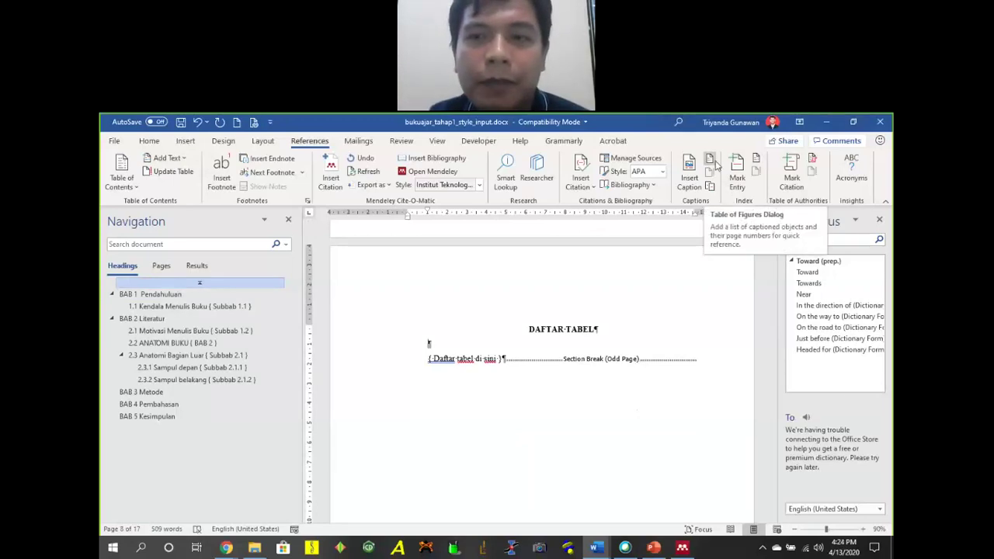
{"action": "left_click", "coordinate": [715, 163]}
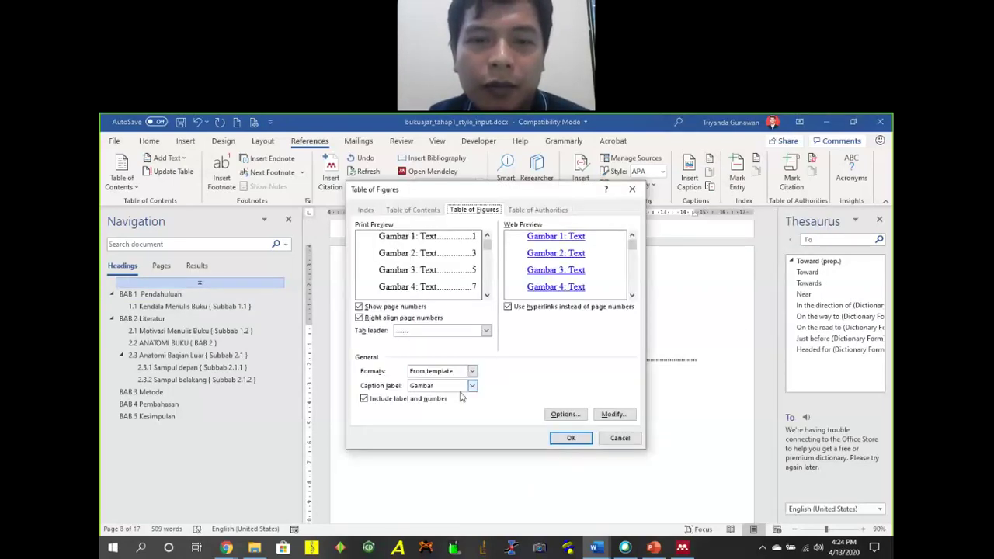
{"action": "left_click", "coordinate": [471, 386]}
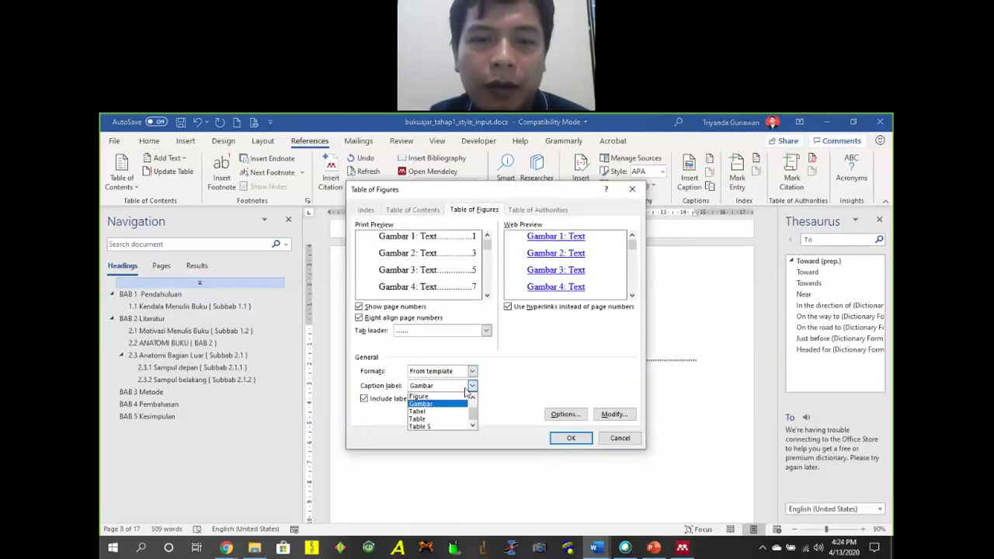
{"action": "left_click", "coordinate": [435, 411]}
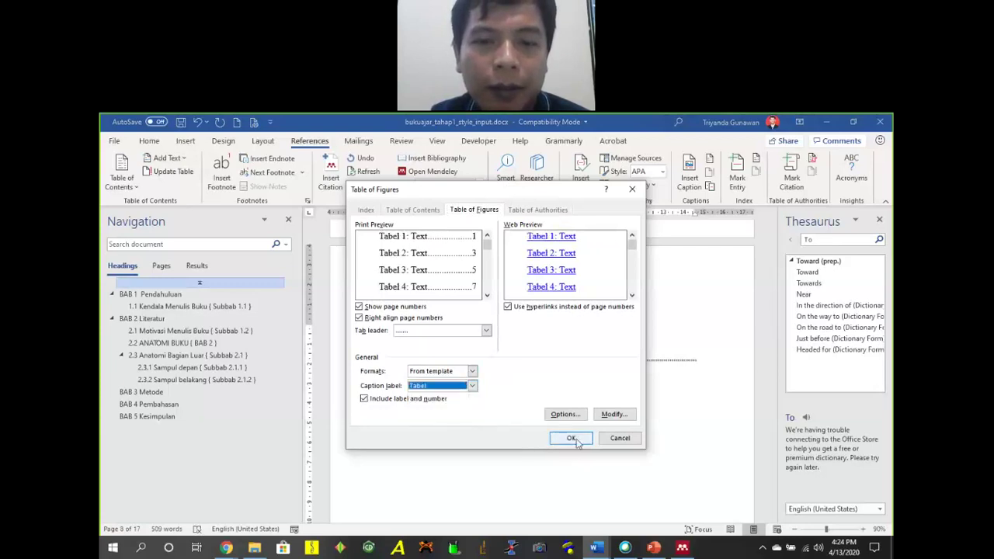
{"action": "left_click", "coordinate": [574, 439]}
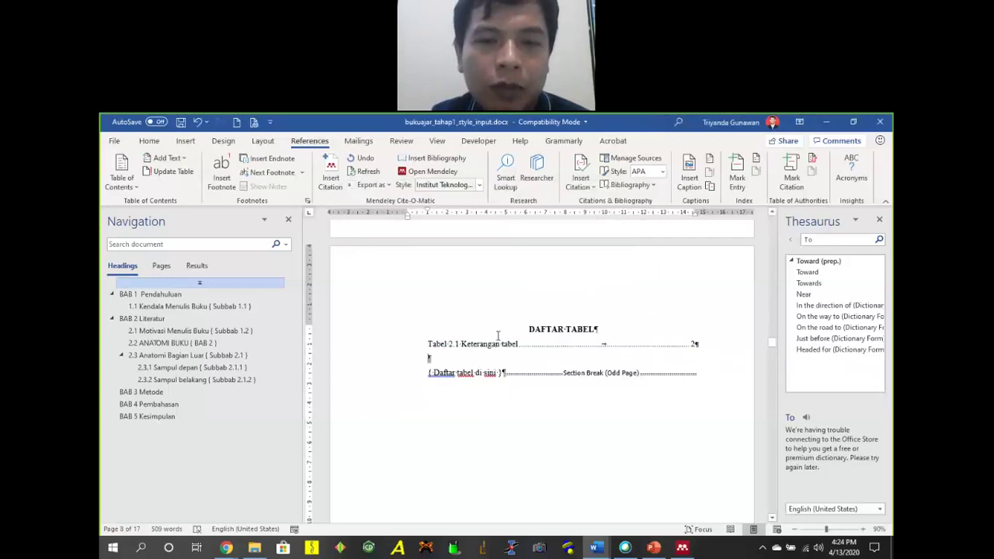
{"action": "left_click", "coordinate": [530, 348]}
{"action": "left_click", "coordinate": [548, 360]}
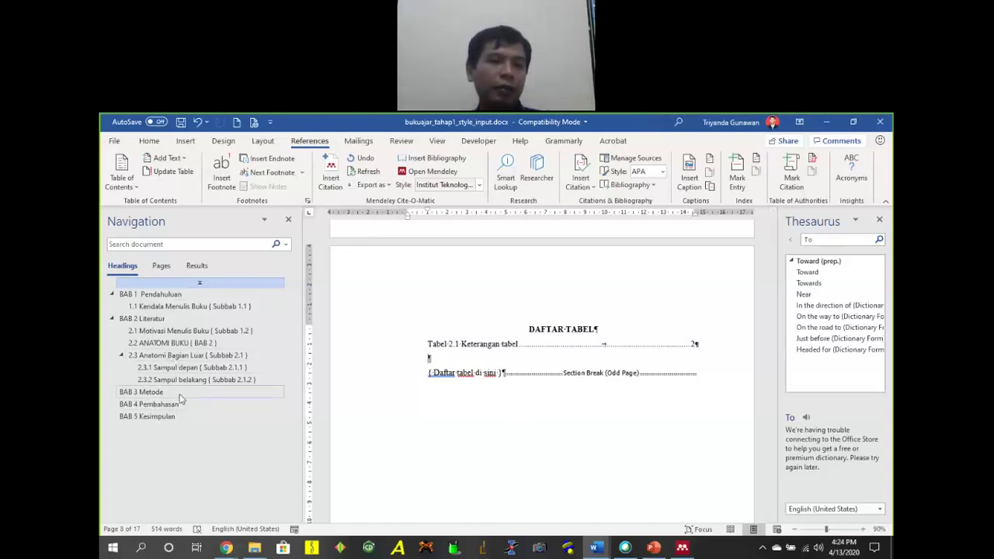
Update the list of tables so it shows Tabel 2.1 Keterangan tabel, then open File.
{"action": "left_click", "coordinate": [500, 344]}
{"action": "right_click", "coordinate": [500, 344]}
{"action": "left_click", "coordinate": [536, 425]}
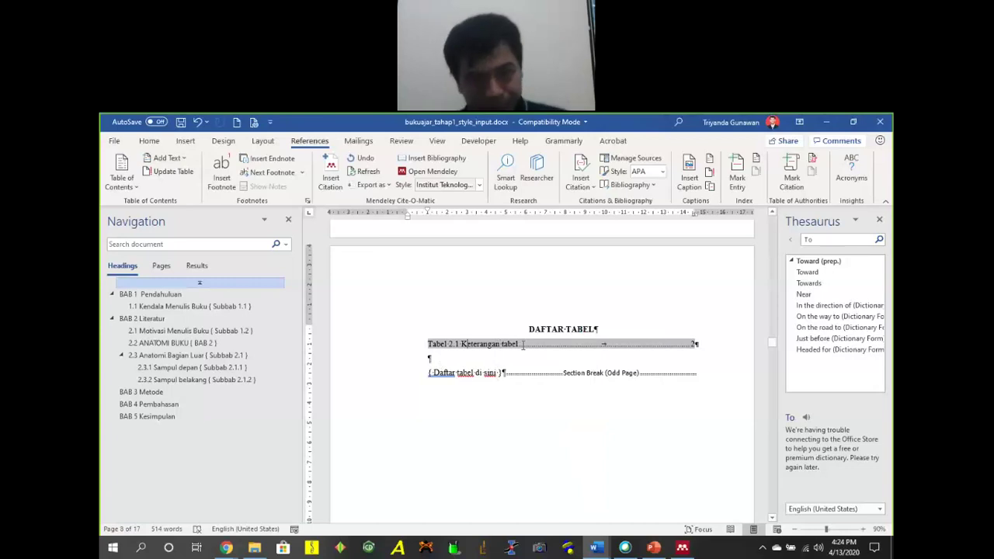
{"action": "left_click", "coordinate": [488, 358]}
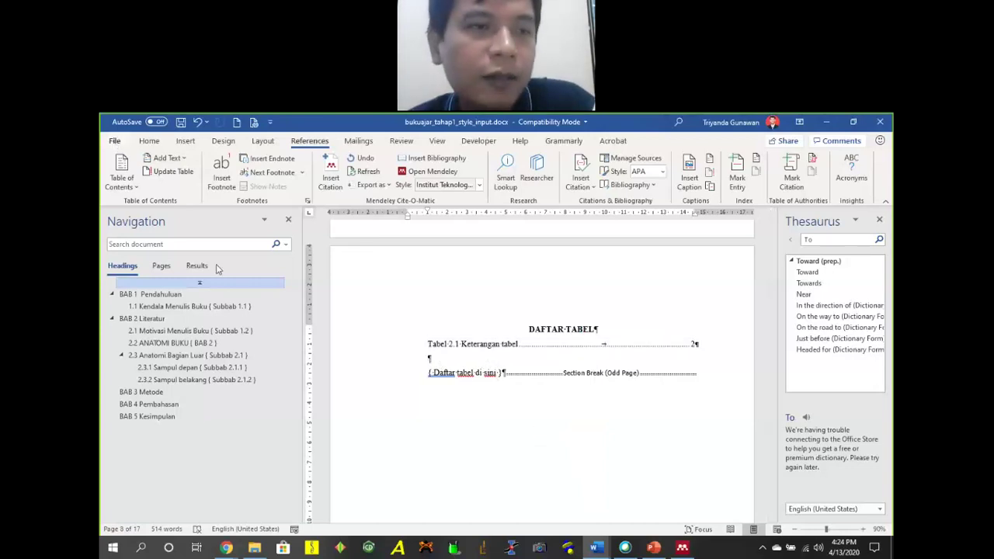
{"action": "key", "text": "alt+f"}
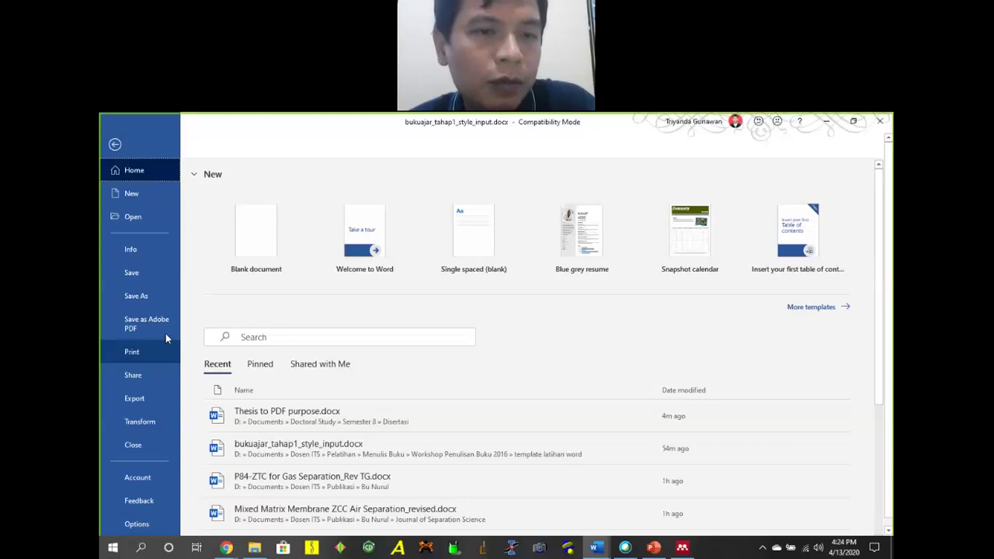
Save the draft via Save As under the new file name 'Menulis Buku Baru'.
{"action": "left_click", "coordinate": [136, 295]}
{"action": "left_click", "coordinate": [515, 198]}
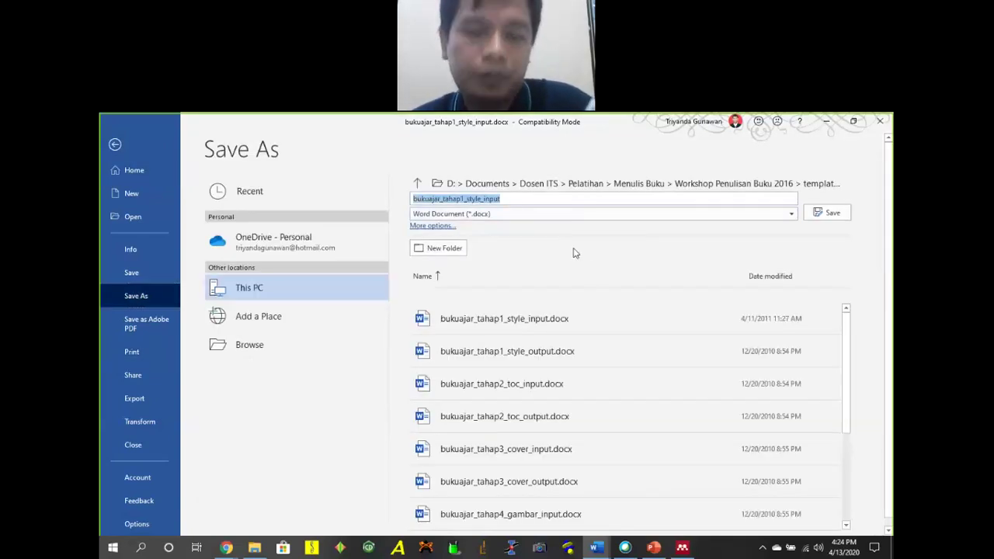
{"action": "key", "text": "End"}
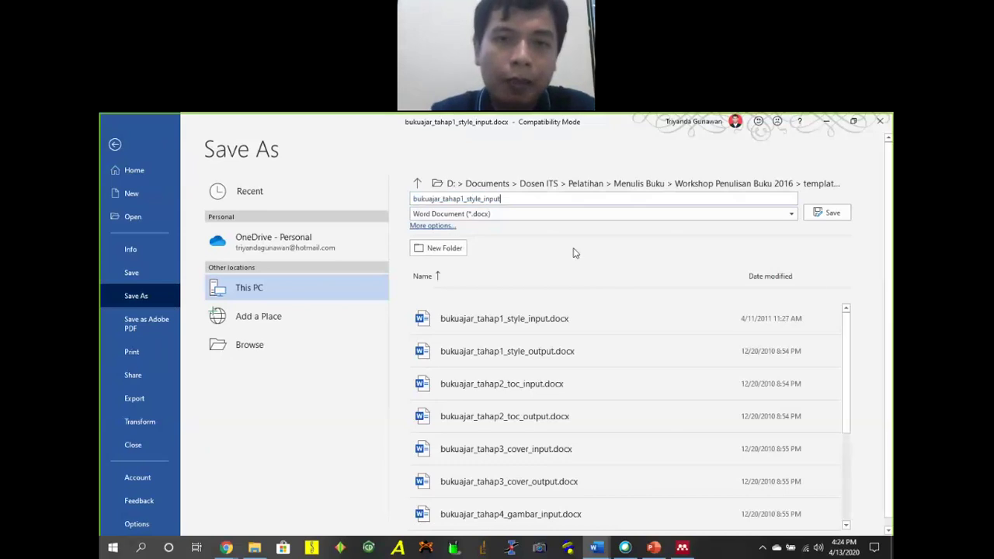
{"action": "key", "text": "shift+Left"}
{"action": "key", "text": "shift+Left"}
{"action": "key", "text": "shift+Left"}
{"action": "key", "text": "shift+Left"}
{"action": "key", "text": "shift+Left"}
{"action": "key", "text": "shift+Left"}
{"action": "key", "text": "shift+Left"}
{"action": "key", "text": "shift+Left"}
{"action": "key", "text": "shift+Left"}
{"action": "key", "text": "shift+Left"}
{"action": "key", "text": "shift+Left"}
{"action": "key", "text": "shift+Left"}
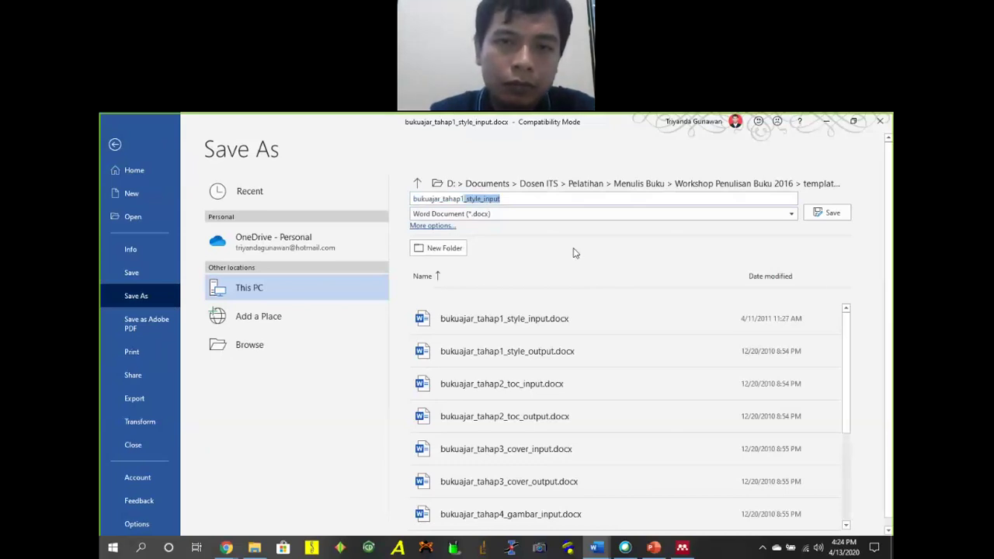
{"action": "key", "text": "BackSpace"}
{"action": "key", "text": "BackSpace"}
{"action": "key", "text": "BackSpace"}
{"action": "key", "text": "BackSpace"}
{"action": "key", "text": "BackSpace"}
{"action": "key", "text": "BackSpace"}
{"action": "key", "text": "BackSpace"}
{"action": "key", "text": "BackSpace"}
{"action": "key", "text": "BackSpace"}
{"action": "key", "text": "BackSpace"}
{"action": "key", "text": "BackSpace"}
{"action": "key", "text": "BackSpace"}
{"action": "key", "text": "BackSpace"}
{"action": "type", "text": "M"}
{"action": "key", "text": "BackSpace"}
{"action": "key", "text": "BackSpace"}
{"action": "key", "text": "BackSpace"}
{"action": "key", "text": "BackSpace"}
{"action": "type", "text": "Menulis Buku Baru"}
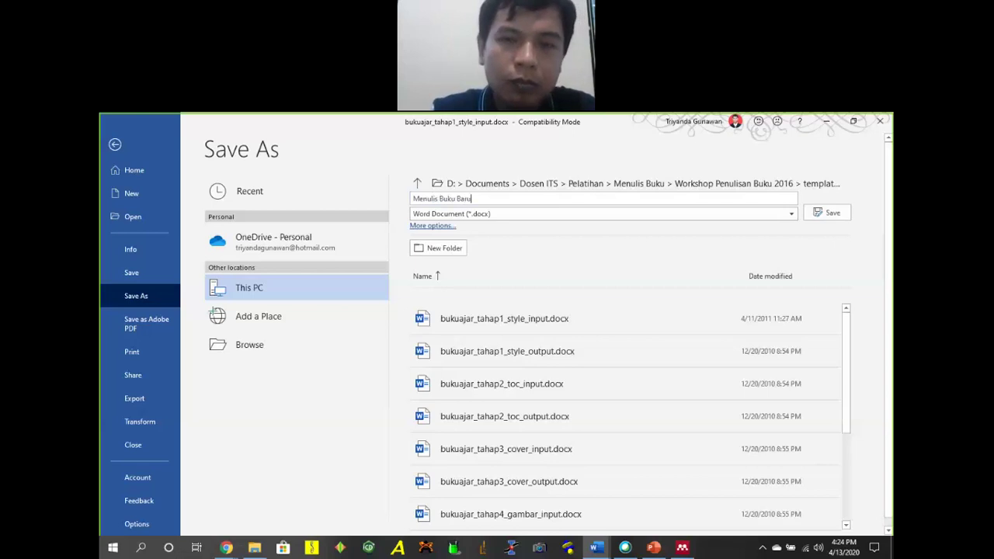
{"action": "key", "text": "Return"}
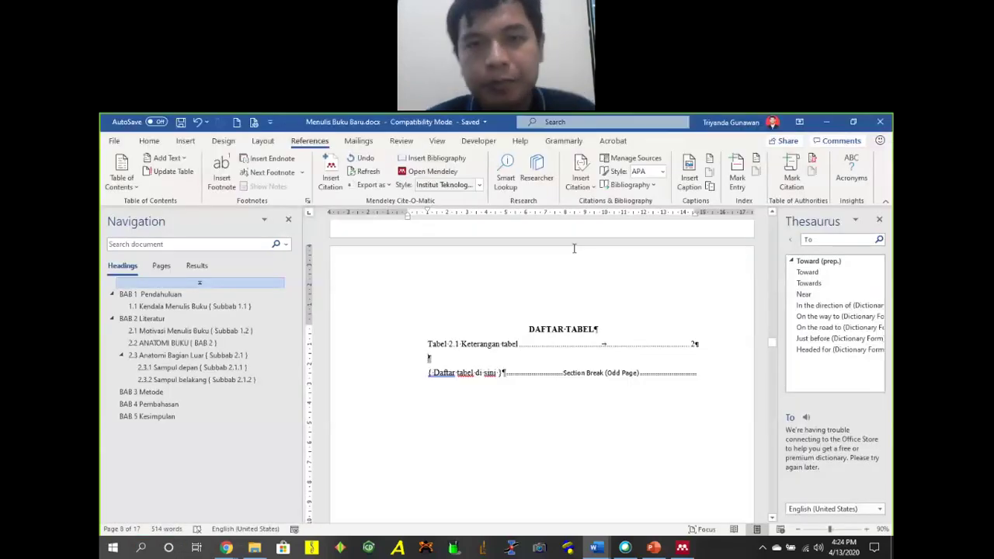
Keep the section's paper size at A4 (21 × 29.7 cm) in Page Setup and confirm.
{"action": "left_click", "coordinate": [262, 141]}
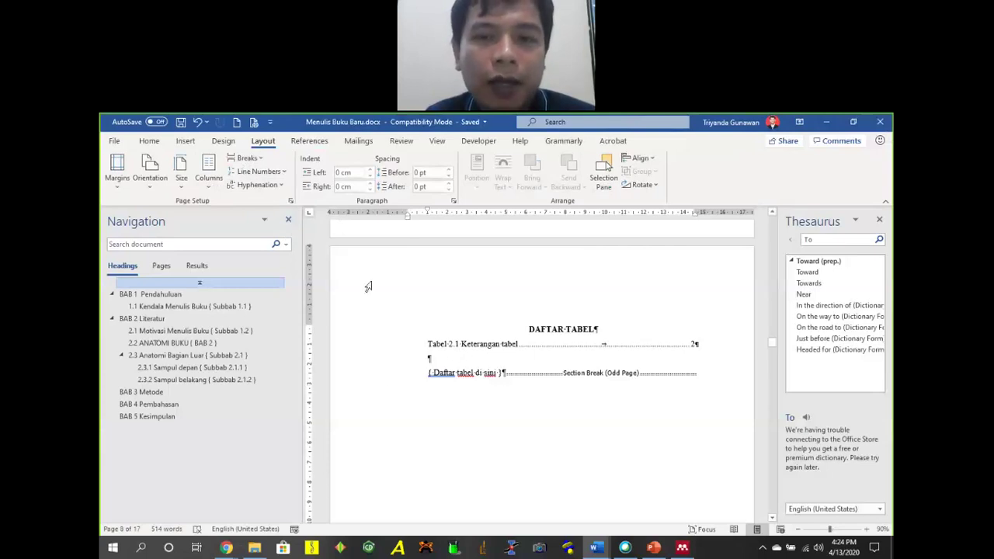
{"action": "left_click", "coordinate": [154, 142]}
{"action": "left_click", "coordinate": [262, 142]}
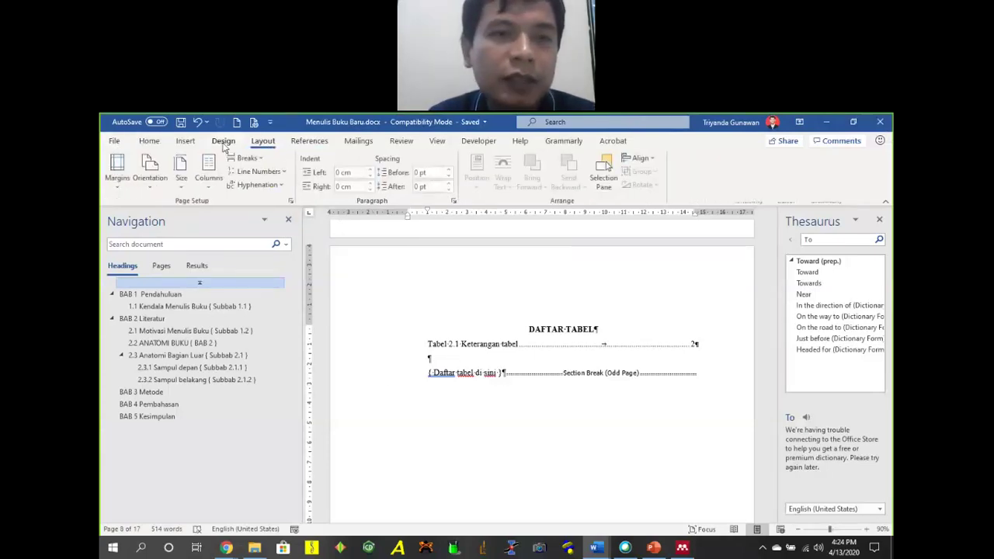
{"action": "left_click", "coordinate": [290, 201]}
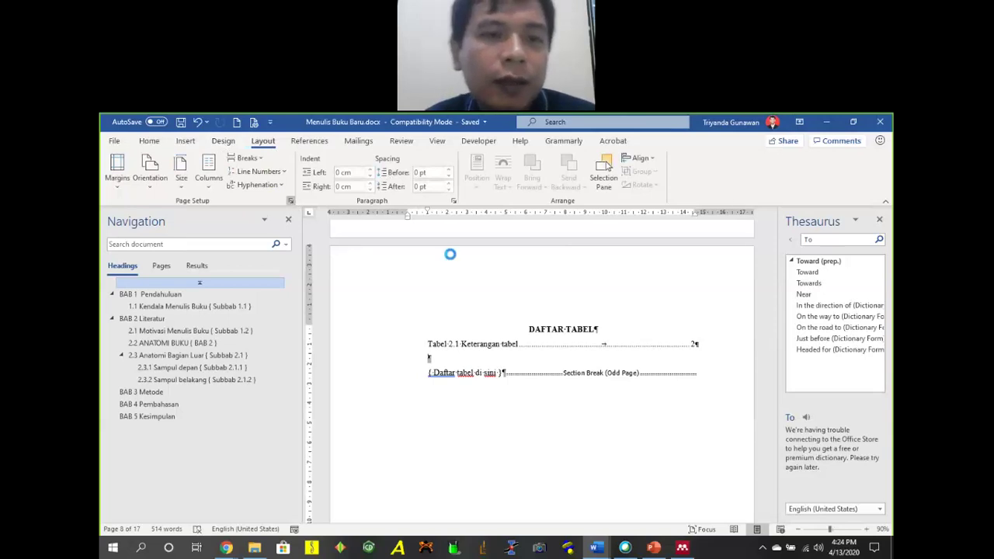
{"action": "left_click", "coordinate": [416, 186]}
{"action": "left_click", "coordinate": [452, 213]}
{"action": "left_click", "coordinate": [414, 233]}
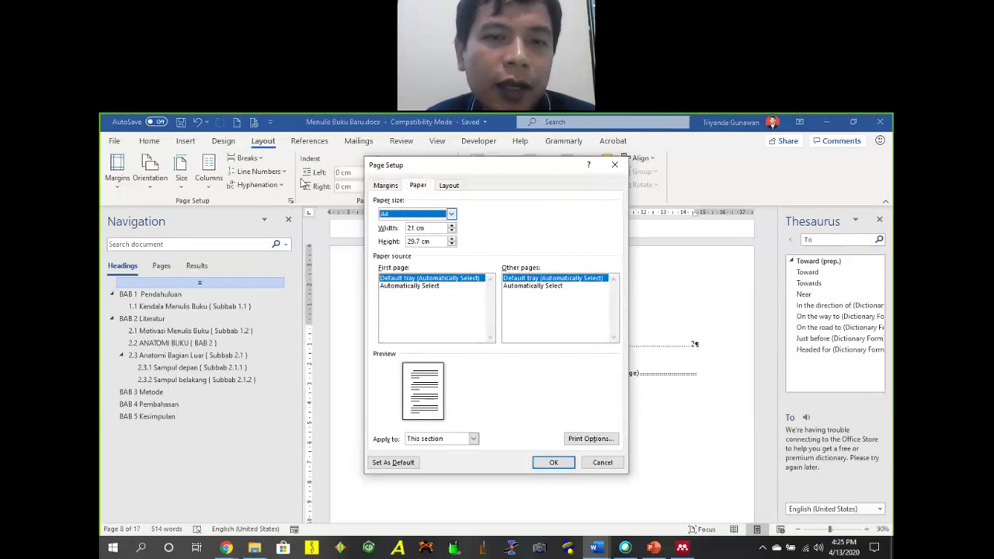
{"action": "left_click", "coordinate": [438, 215]}
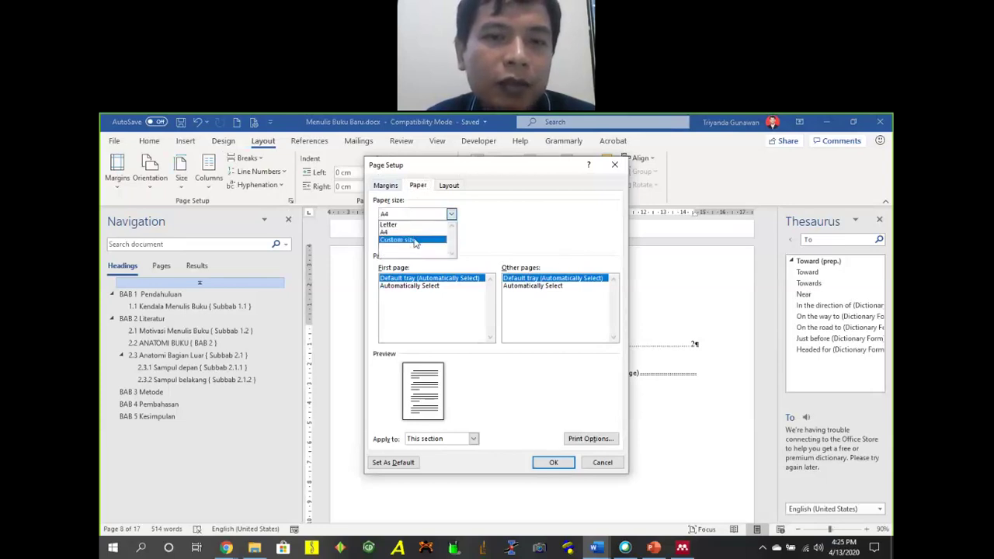
{"action": "left_click", "coordinate": [519, 311]}
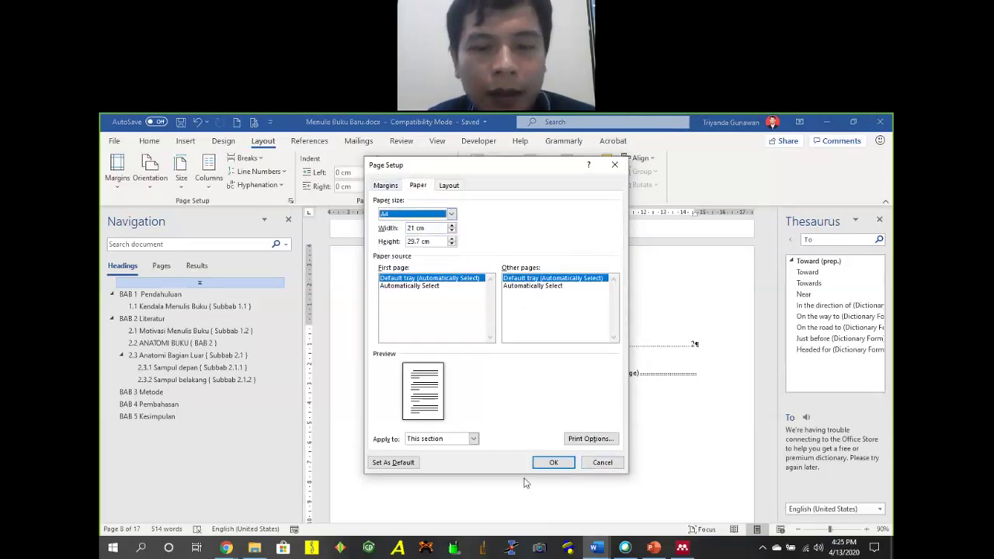
{"action": "left_click", "coordinate": [561, 465]}
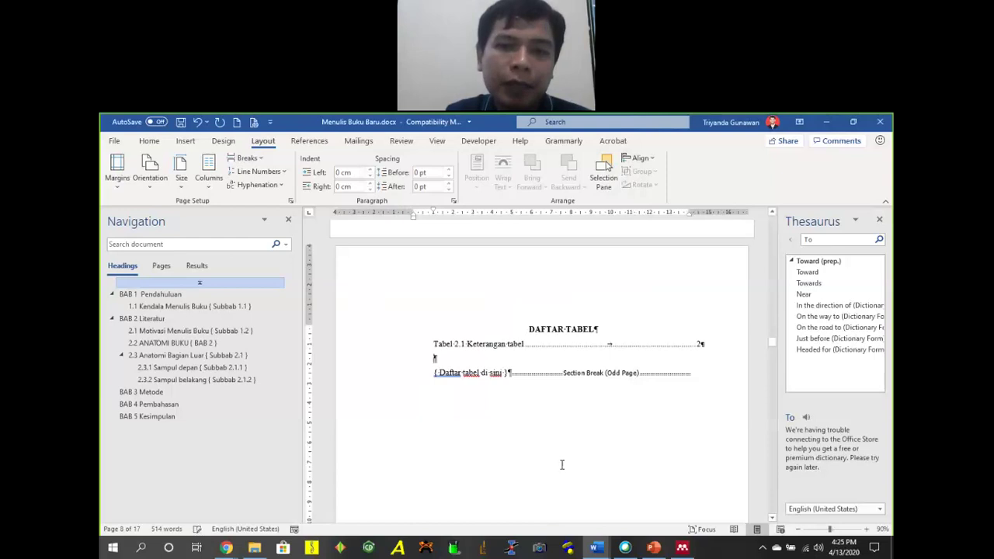
Break the BAB 2 heading with Shift+Enter so Literatur drops below, then view BAB 4 and BAB 5.
{"action": "scroll", "coordinate": [574, 392], "scroll_direction": "down", "scroll_amount": 6}
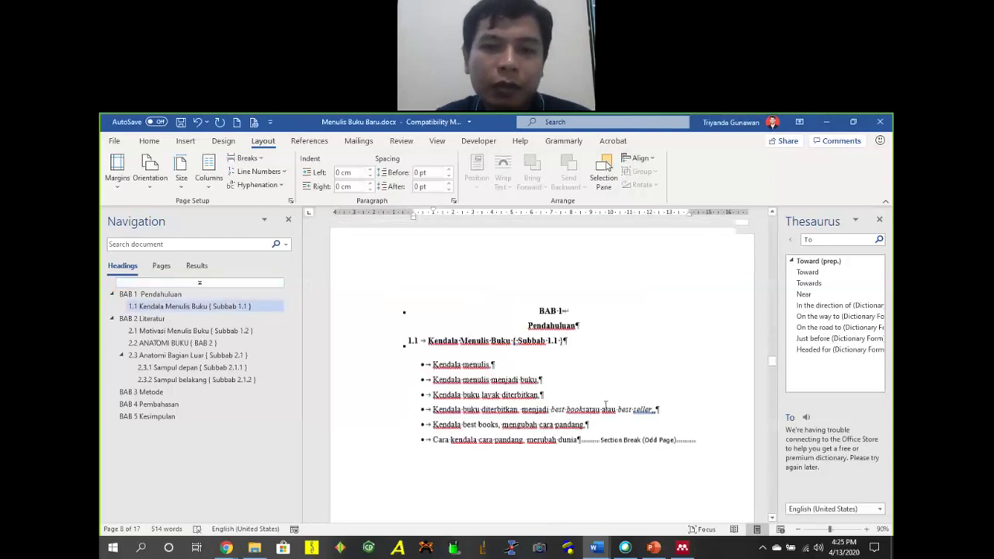
{"action": "scroll", "coordinate": [629, 398], "scroll_direction": "up", "scroll_amount": 5}
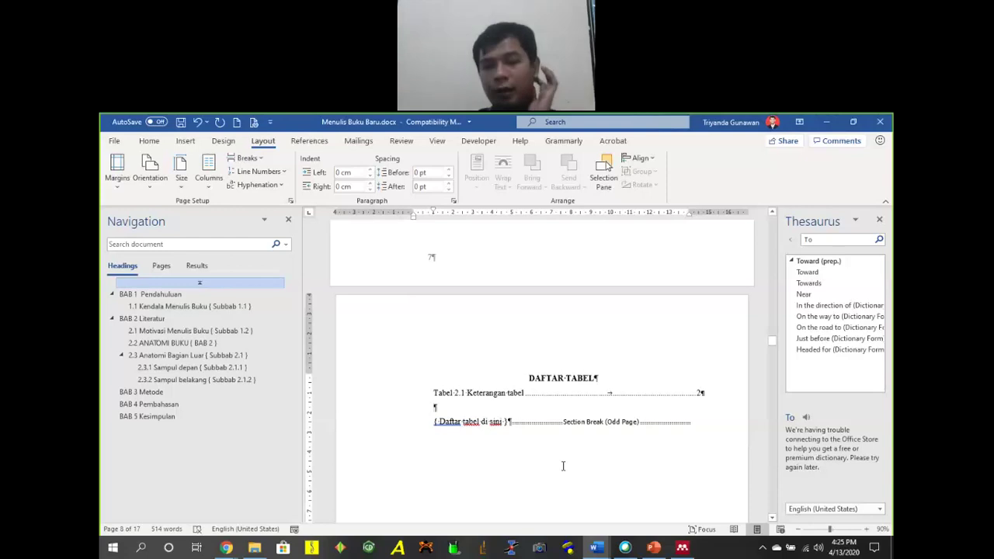
{"action": "left_click", "coordinate": [163, 394]}
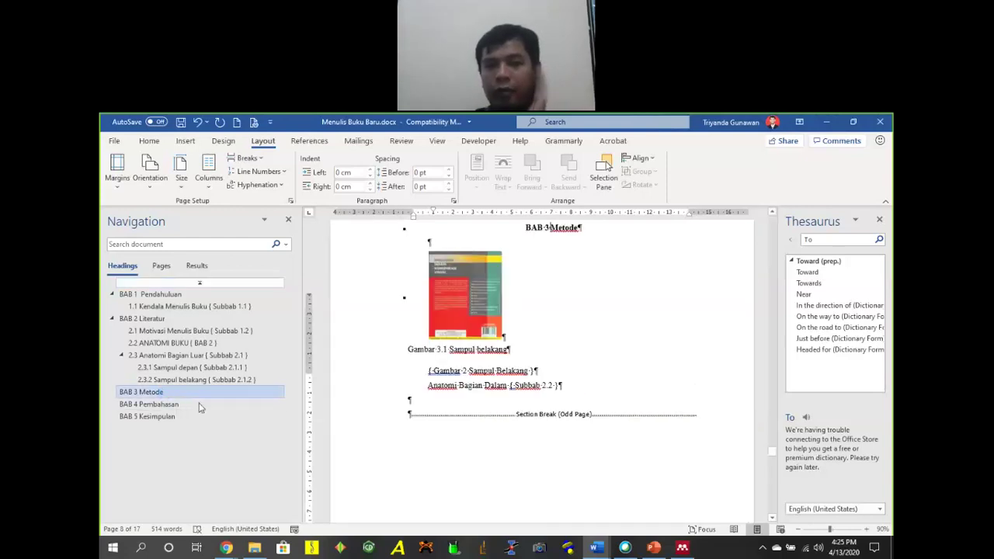
{"action": "scroll", "coordinate": [632, 309], "scroll_direction": "up", "scroll_amount": 3}
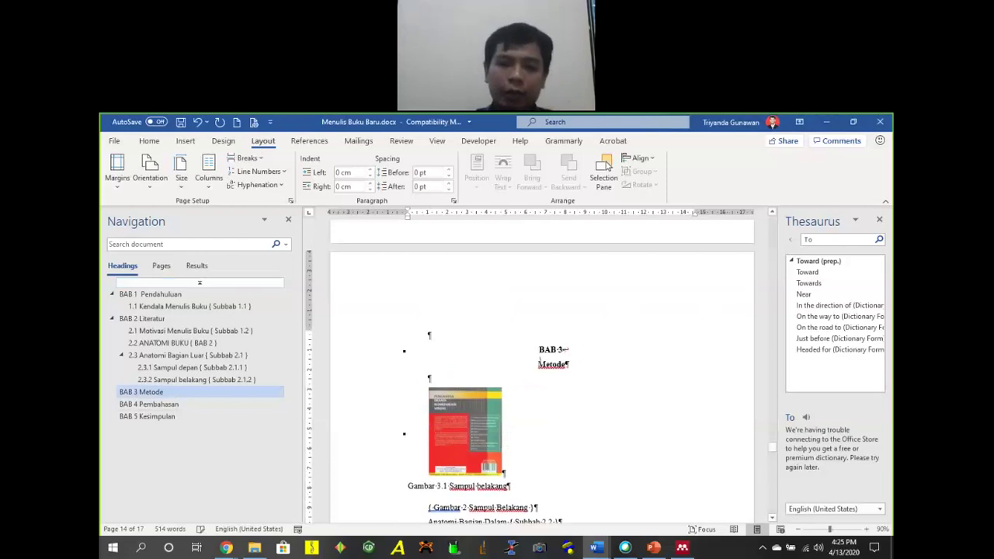
{"action": "scroll", "coordinate": [610, 330], "scroll_direction": "up", "scroll_amount": 5}
{"action": "scroll", "coordinate": [644, 326], "scroll_direction": "up", "scroll_amount": 10}
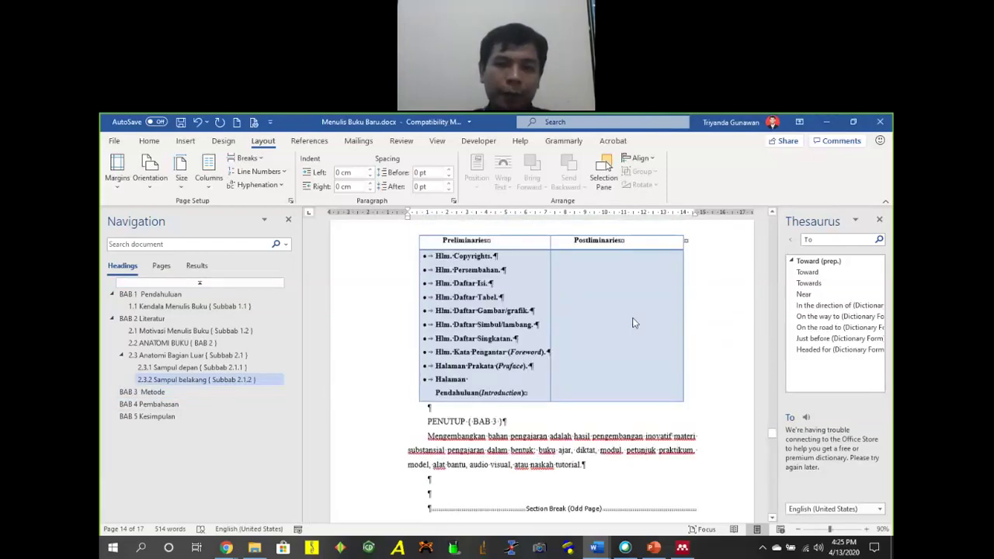
{"action": "left_click", "coordinate": [149, 319]}
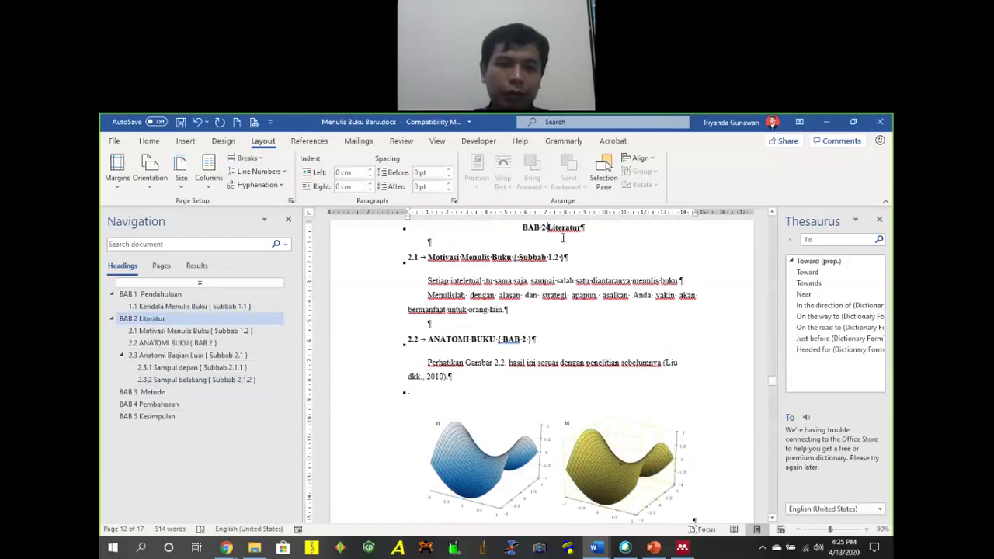
{"action": "key", "text": "shift+Return"}
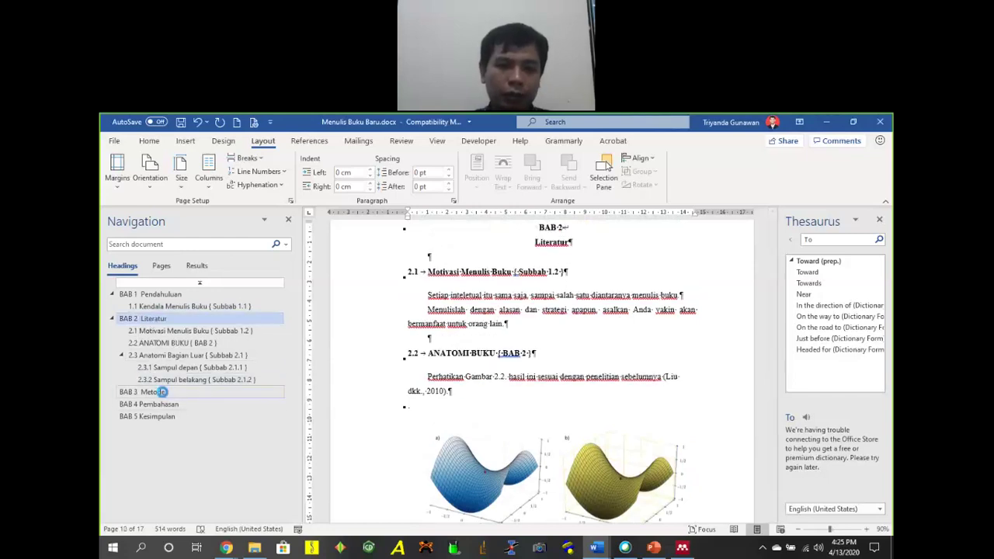
{"action": "left_click", "coordinate": [164, 404]}
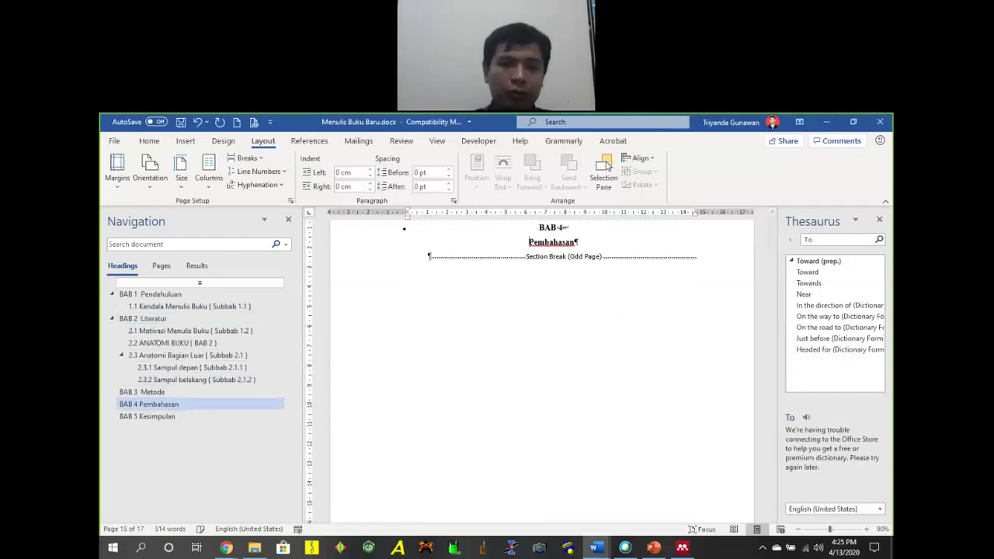
{"action": "left_click", "coordinate": [128, 417]}
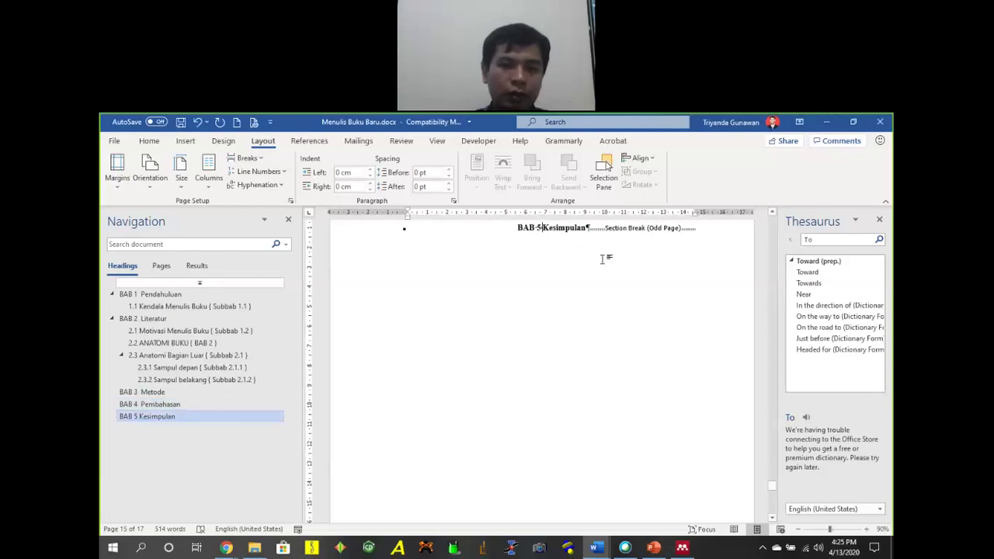
Move 'Kesimpulan' to its own line under BAB 5, capitalise it as KESIMPULAN, and go to BAB 4 Pembahasan.
{"action": "key", "text": "shift+Return"}
{"action": "scroll", "coordinate": [559, 310], "scroll_direction": "up", "scroll_amount": 2}
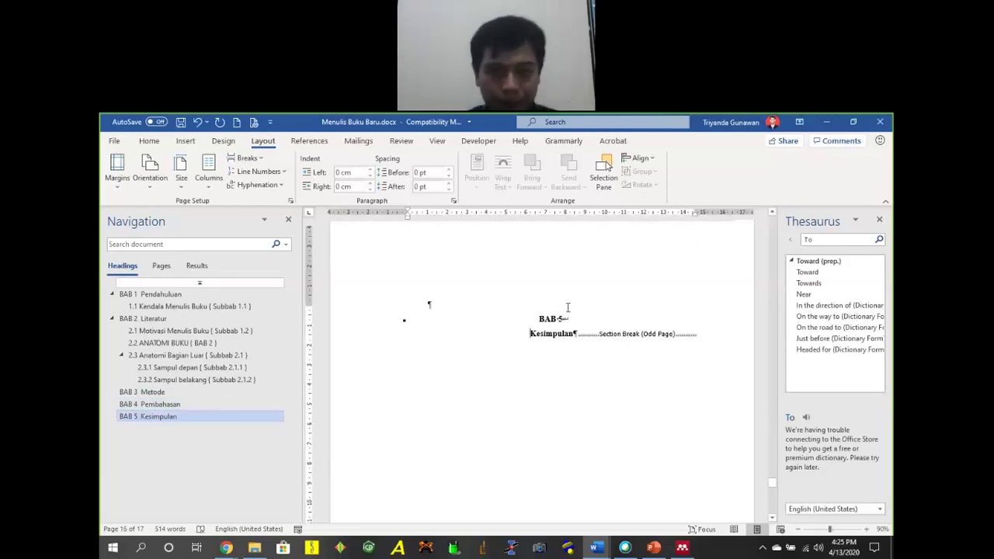
{"action": "left_click", "coordinate": [554, 324]}
{"action": "left_click", "coordinate": [554, 344]}
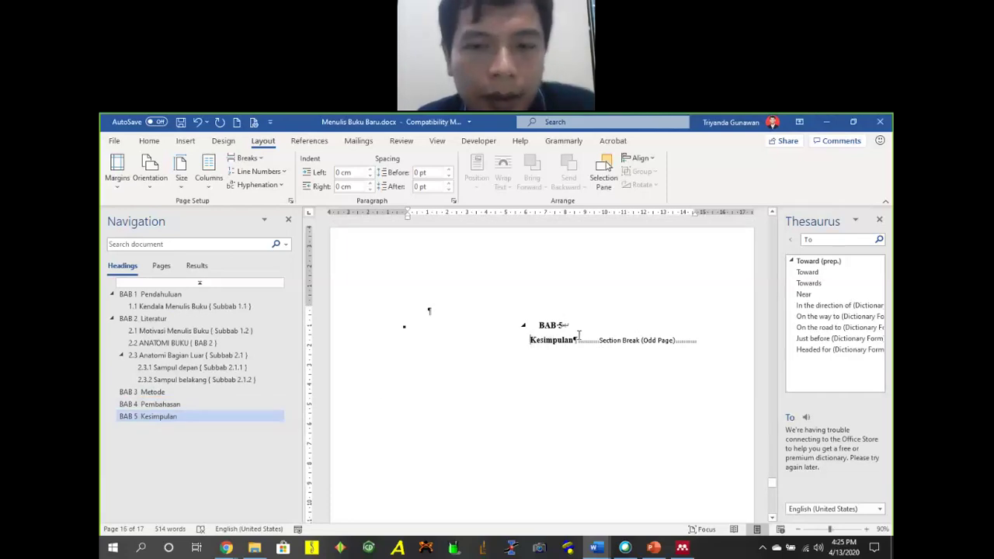
{"action": "double_click", "coordinate": [578, 340]}
{"action": "key", "text": "shift+F3"}
{"action": "left_click", "coordinate": [156, 403]}
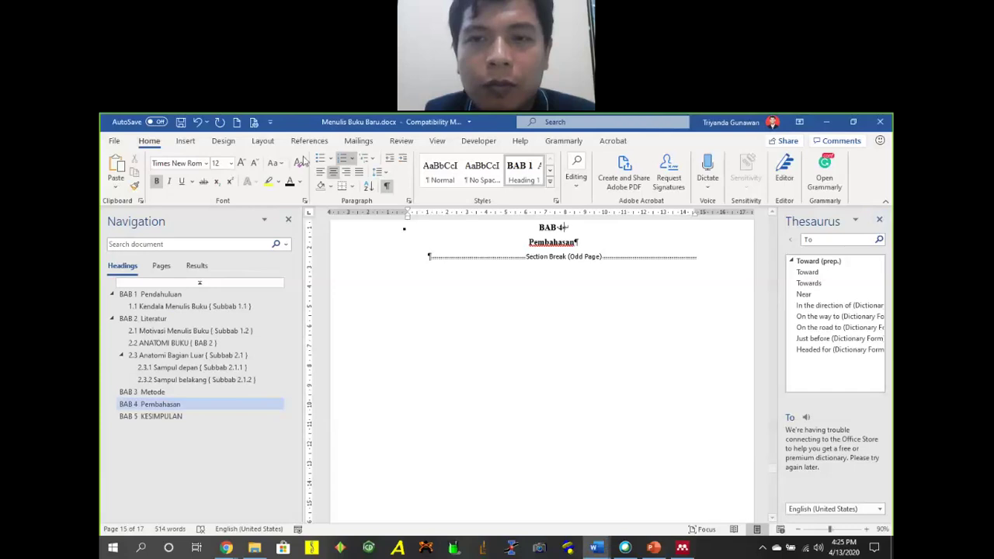
Browse the Mailings, Design, Layout, References, Review, View and Developer ribbon tabs, then return to Home.
{"action": "left_click", "coordinate": [358, 142]}
{"action": "left_click", "coordinate": [225, 143]}
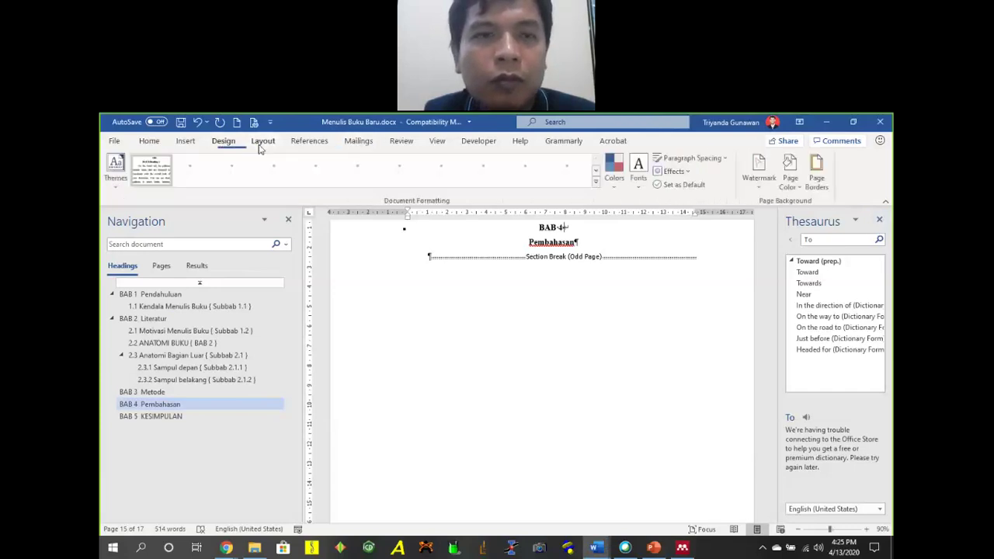
{"action": "left_click", "coordinate": [261, 144]}
{"action": "left_click", "coordinate": [309, 142]}
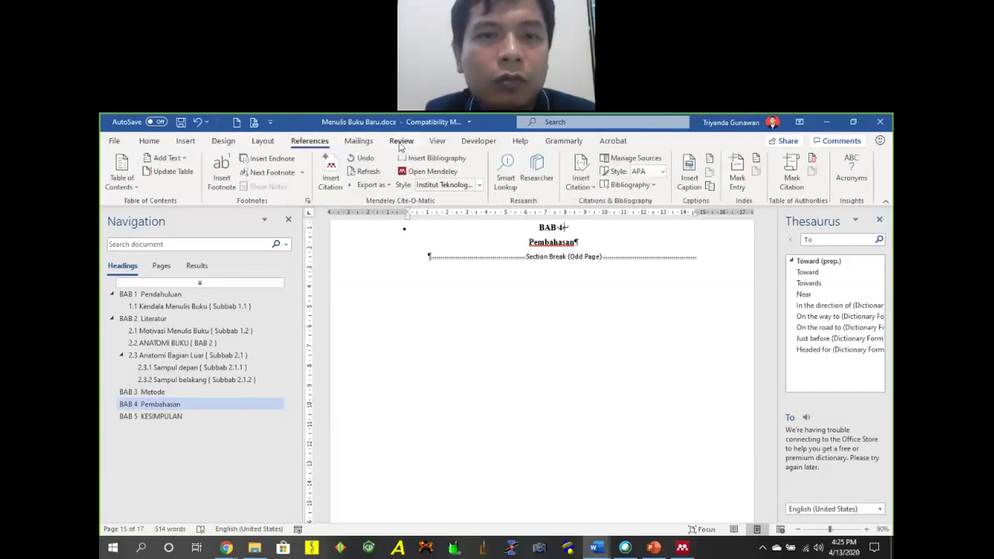
{"action": "left_click", "coordinate": [401, 142]}
{"action": "left_click", "coordinate": [437, 142]}
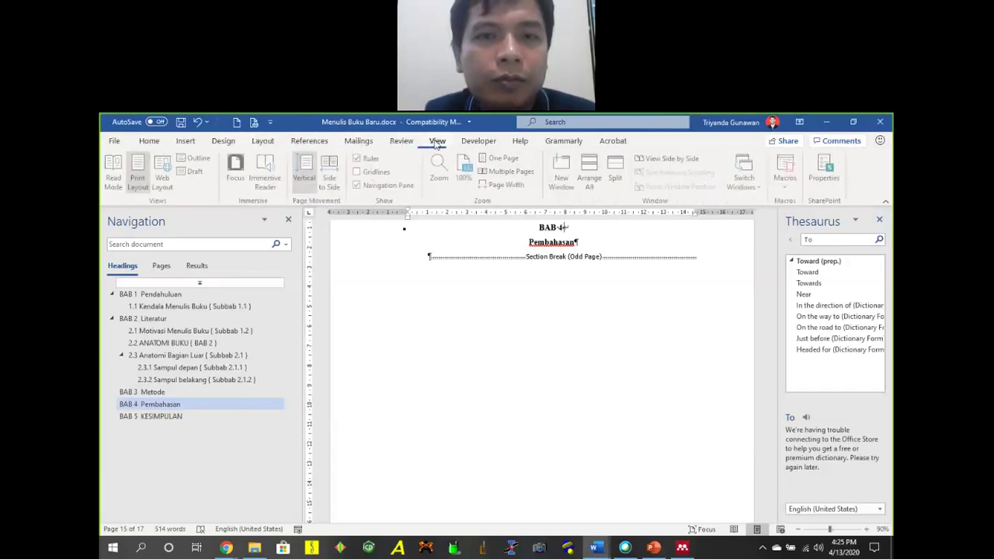
{"action": "left_click", "coordinate": [477, 143]}
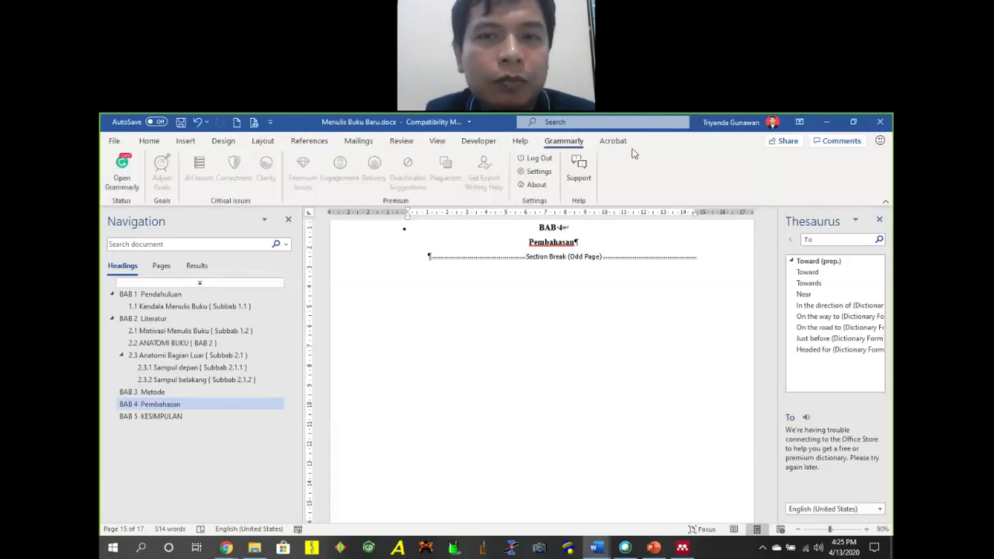
{"action": "left_click", "coordinate": [148, 140]}
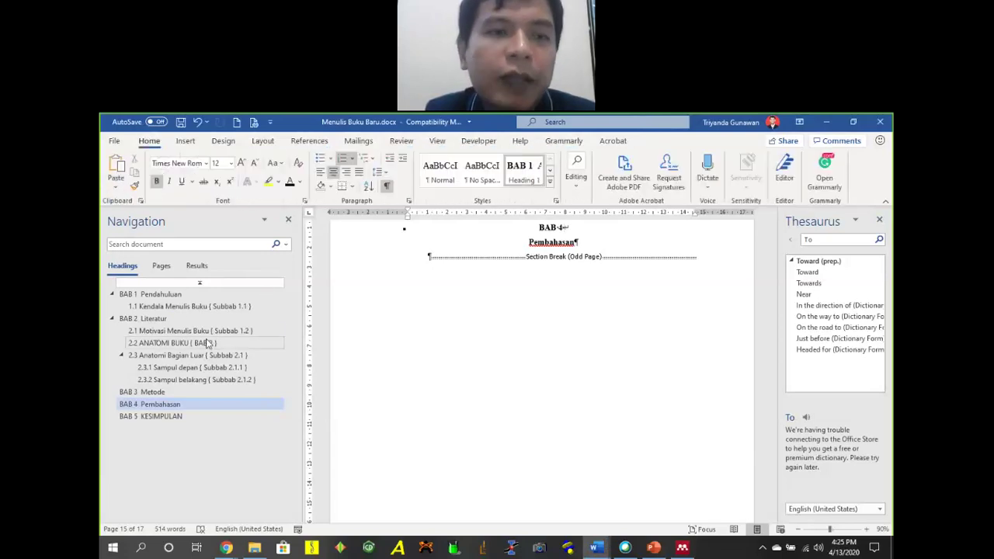
Use the Navigation pane to jump through BAB 2 sections up to the BAB 1 Pendahuluan chapter.
{"action": "left_click", "coordinate": [205, 366]}
{"action": "left_click", "coordinate": [207, 342]}
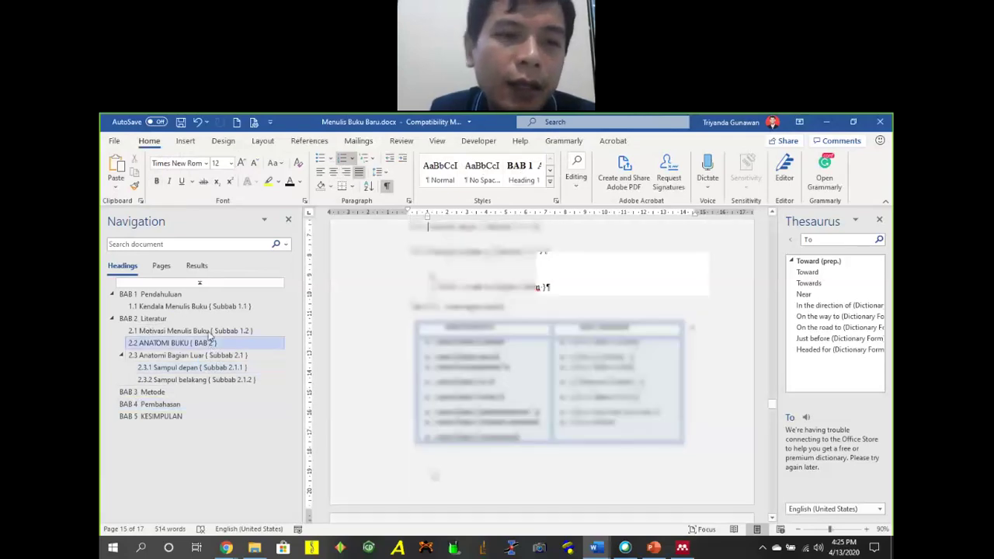
{"action": "left_click", "coordinate": [206, 317]}
{"action": "left_click", "coordinate": [204, 295]}
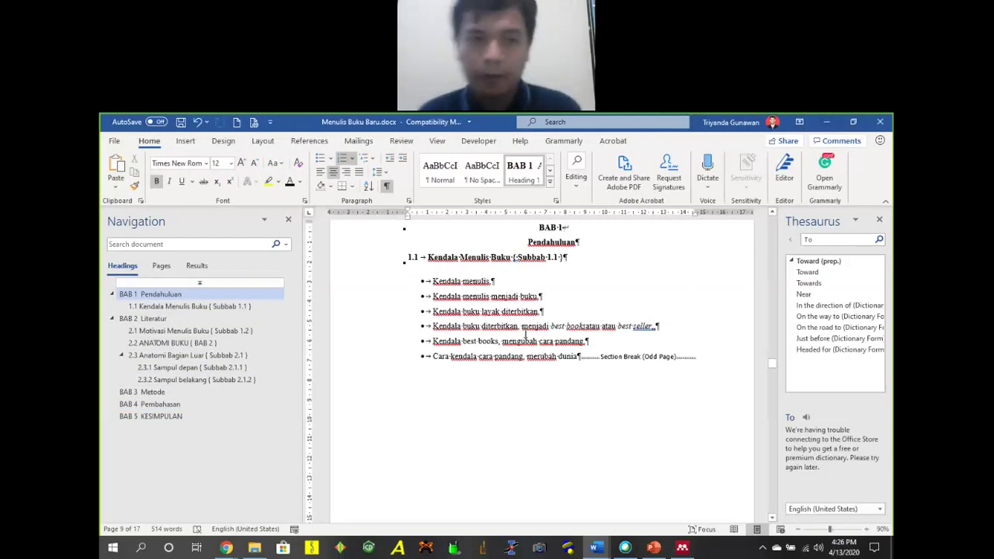
Insert an empty line between the Pendahuluan title and the 1.1 subheading.
{"action": "scroll", "coordinate": [526, 334], "scroll_direction": "up", "scroll_amount": 3}
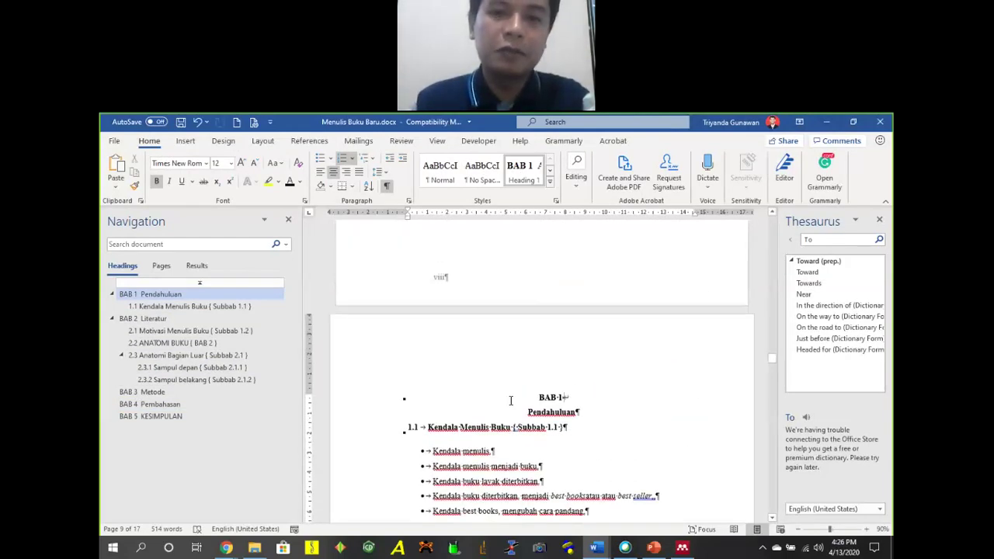
{"action": "scroll", "coordinate": [535, 404], "scroll_direction": "down", "scroll_amount": 2}
{"action": "scroll", "coordinate": [537, 403], "scroll_direction": "up", "scroll_amount": 1}
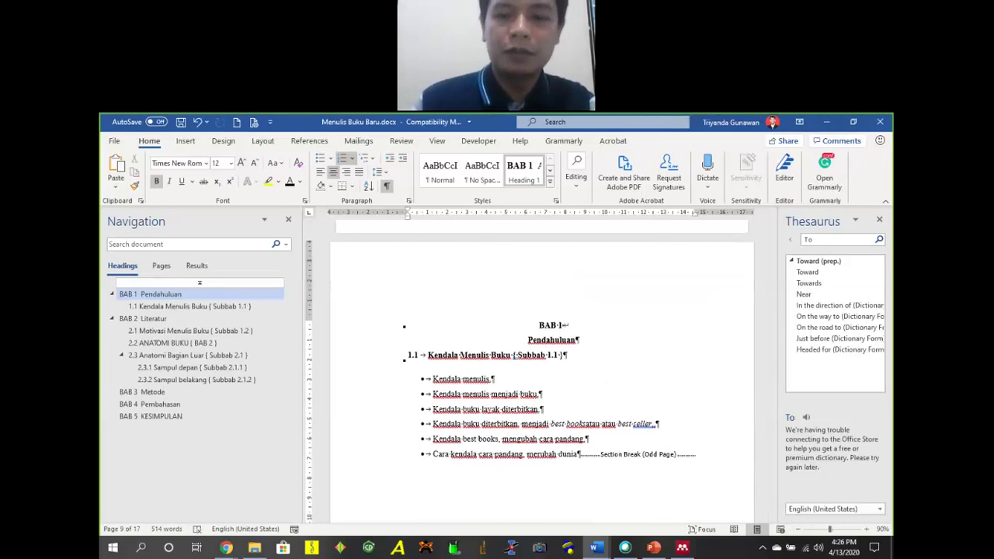
{"action": "key", "text": "Return"}
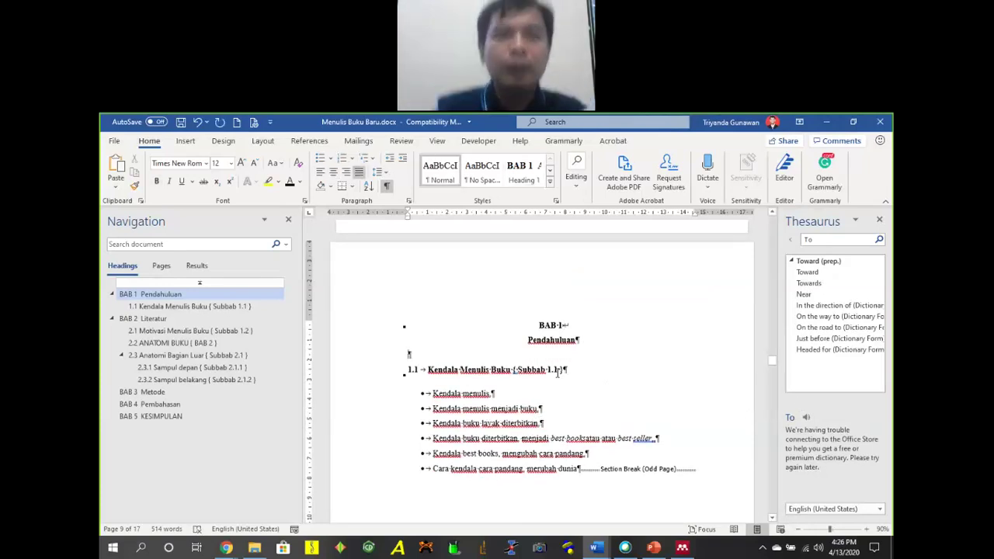
Look over the References and Mailings tabs, then scroll down to the 2.3 Anatomi Bagian Luar section in BAB 2.
{"action": "left_click", "coordinate": [311, 141]}
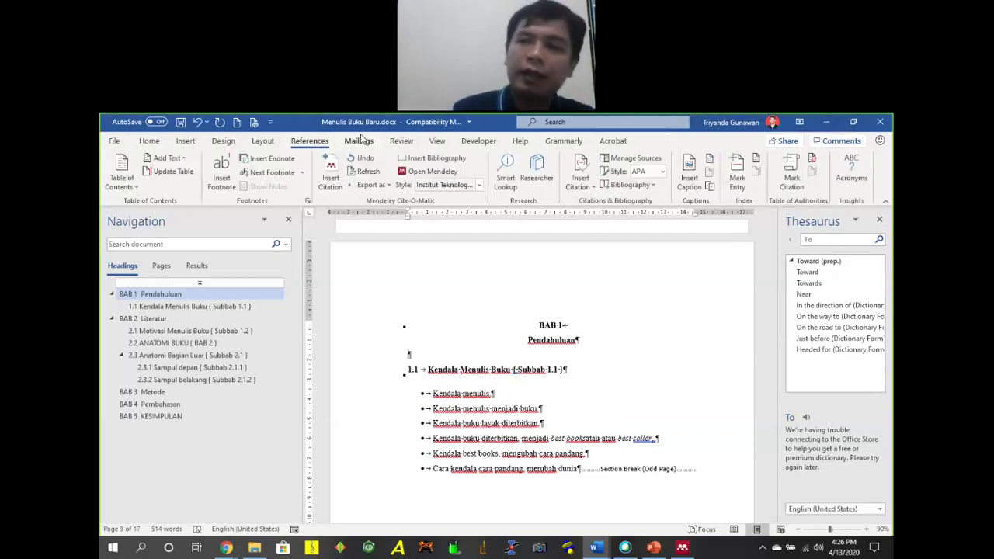
{"action": "left_click", "coordinate": [358, 140]}
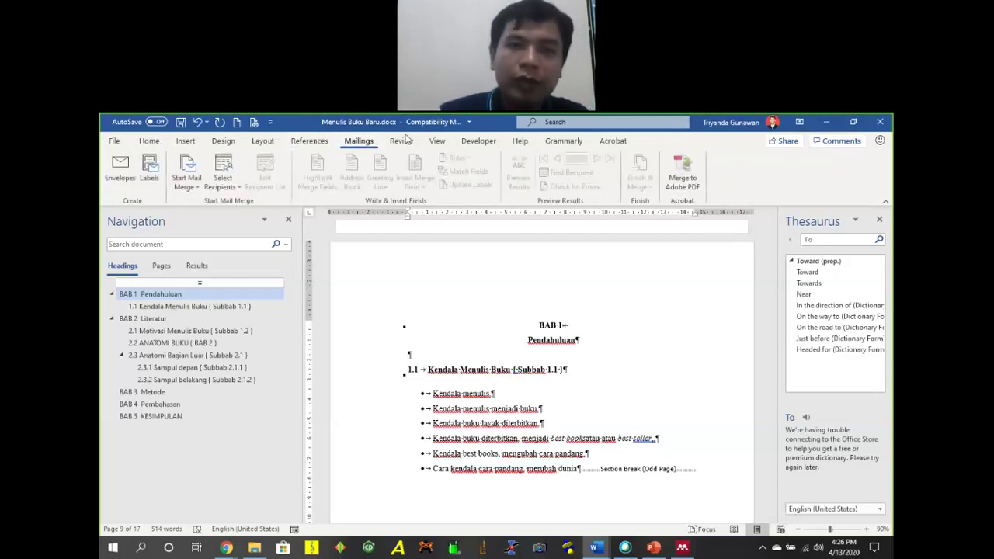
{"action": "scroll", "coordinate": [480, 337], "scroll_direction": "down", "scroll_amount": 10}
{"action": "scroll", "coordinate": [480, 336], "scroll_direction": "down", "scroll_amount": 15}
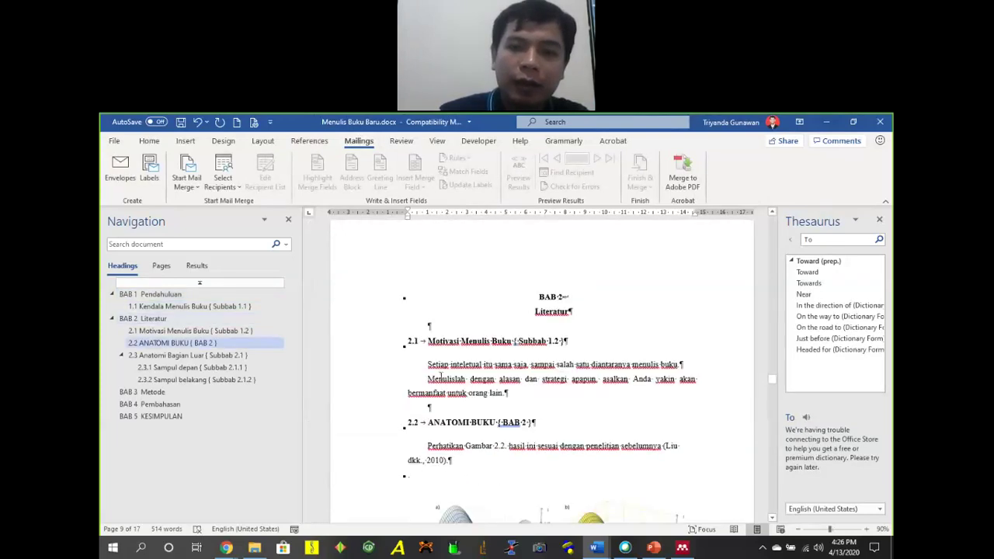
{"action": "scroll", "coordinate": [495, 351], "scroll_direction": "down", "scroll_amount": 5}
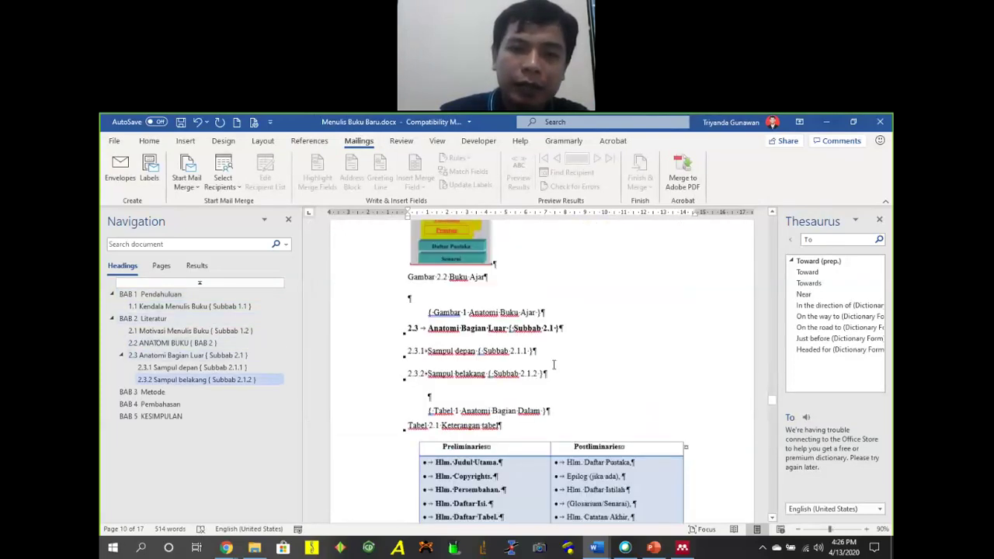
{"action": "scroll", "coordinate": [513, 361], "scroll_direction": "up", "scroll_amount": 3}
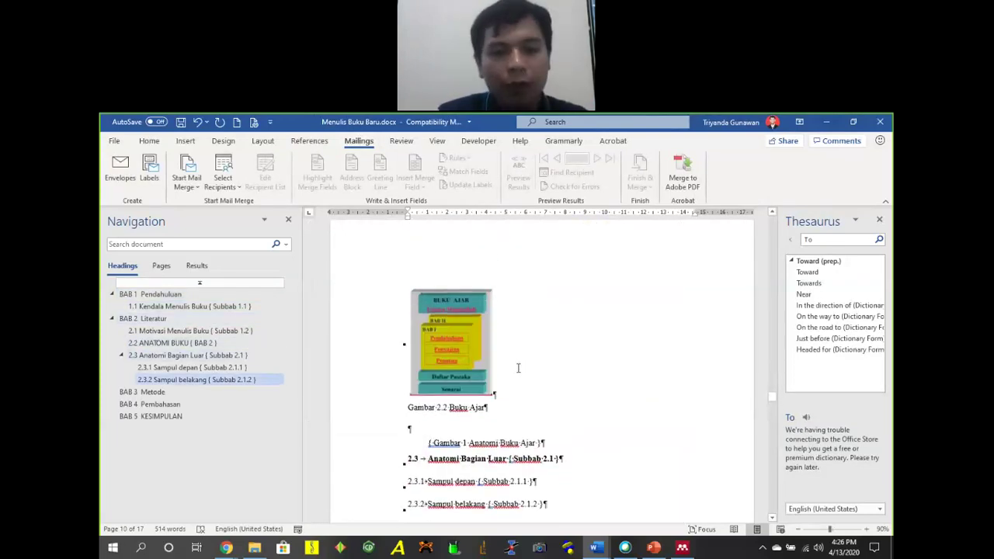
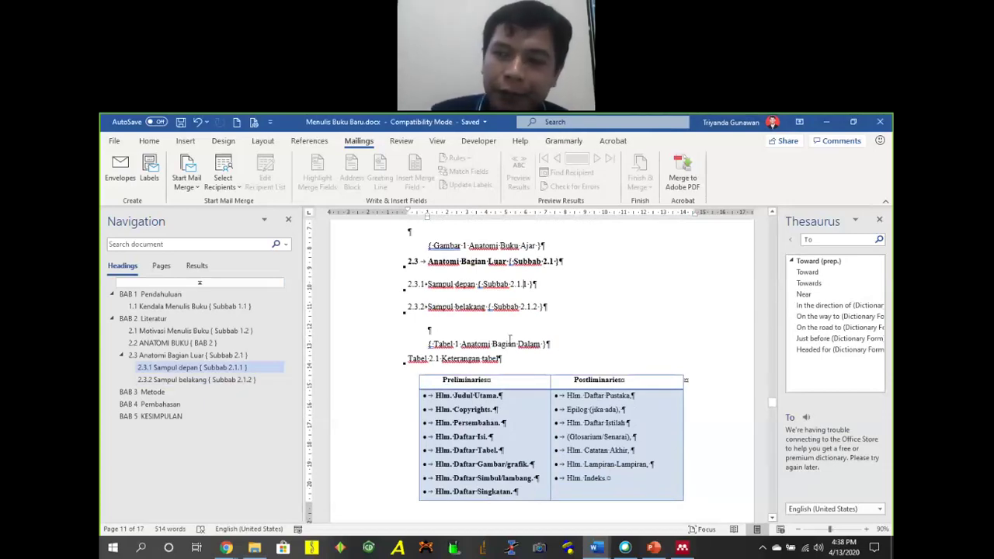
Bring Mendeley Desktop to the front over the Word book draft.
{"action": "left_click", "coordinate": [682, 548]}
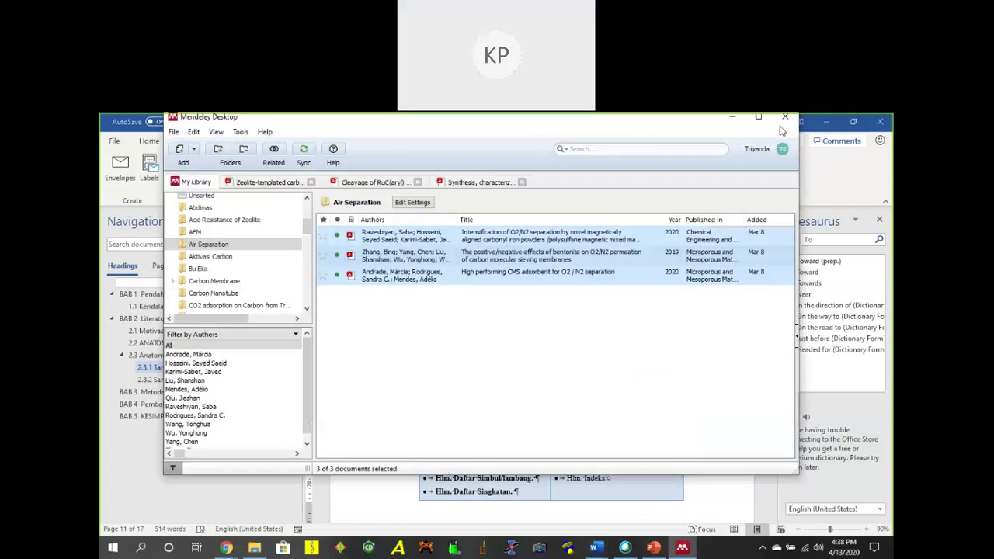
Maximize Mendeley and list All Documents, then switch to Chrome's SCImago journal page.
{"action": "left_click", "coordinate": [758, 117]}
{"action": "left_click", "coordinate": [365, 340]}
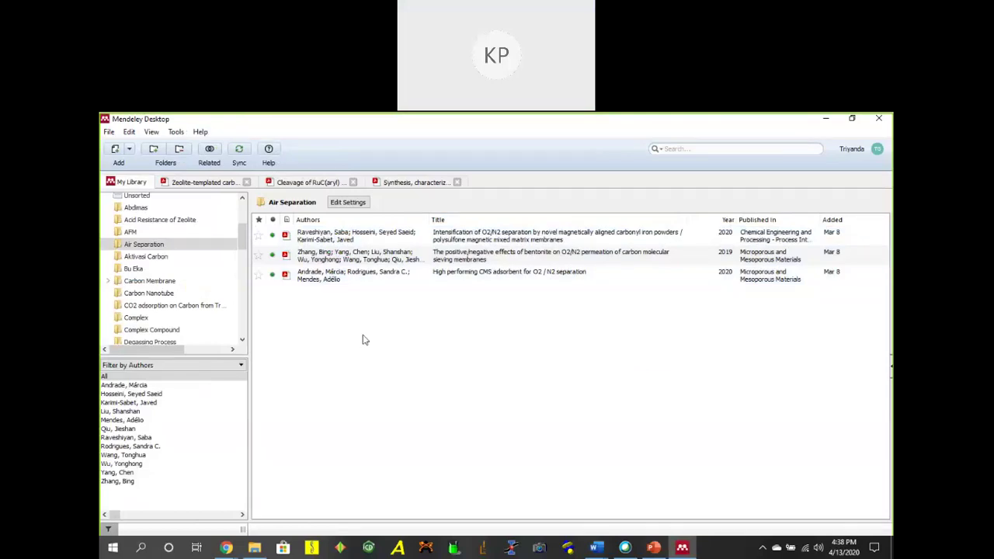
{"action": "scroll", "coordinate": [163, 272], "scroll_direction": "up", "scroll_amount": 3}
{"action": "left_click", "coordinate": [155, 241]}
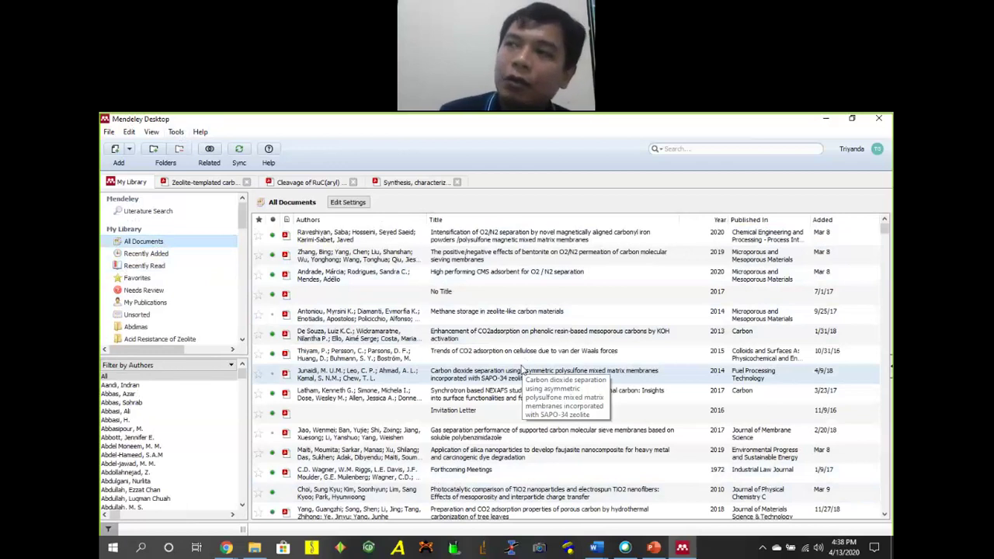
{"action": "left_click", "coordinate": [226, 549]}
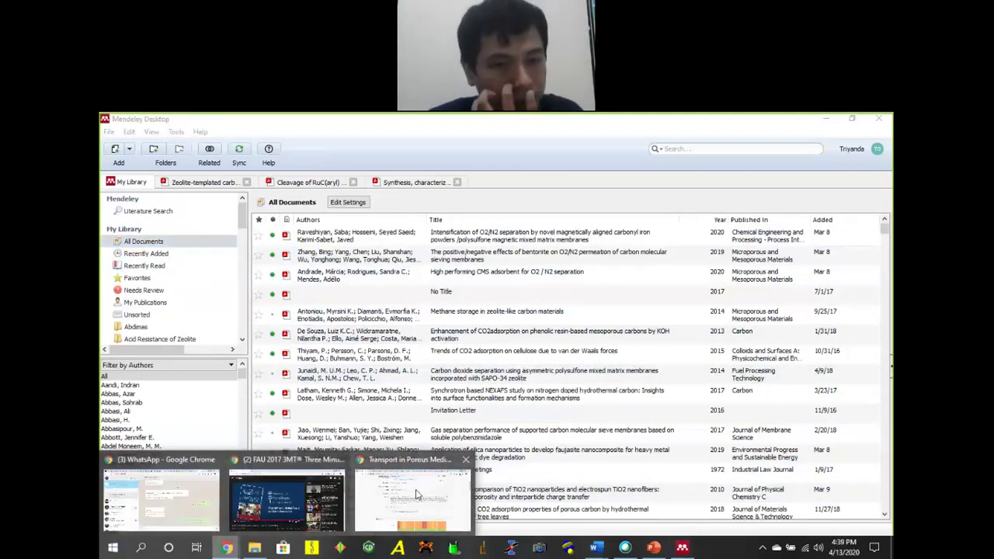
{"action": "left_click", "coordinate": [412, 497]}
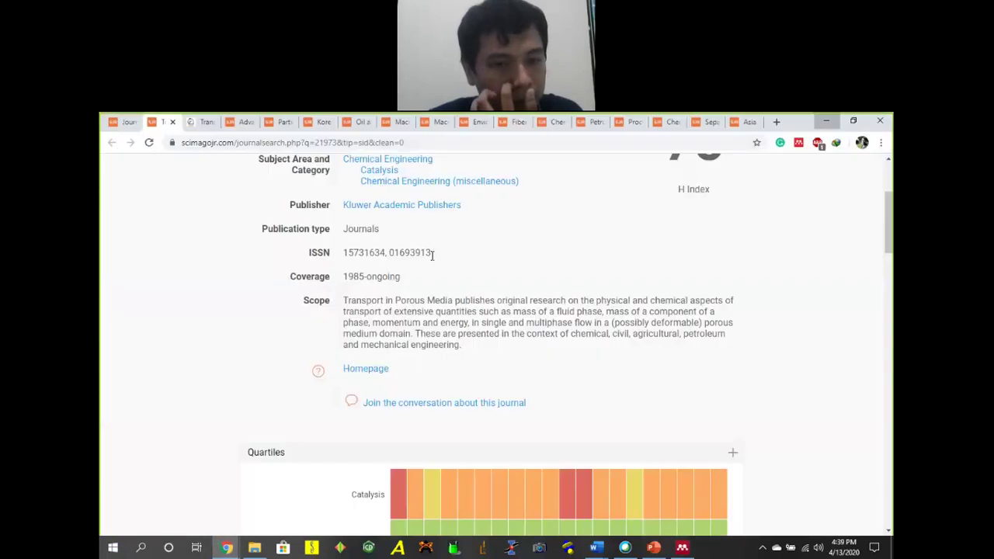
View the Advances in Polymer Science SCImago profile, briefly checking a Mendeley menu in between.
{"action": "left_click", "coordinate": [240, 123]}
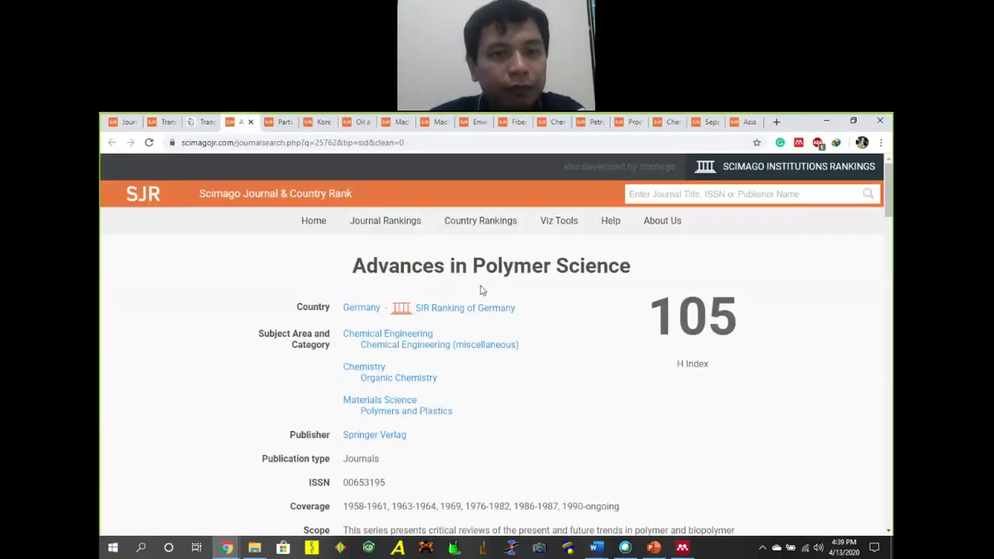
{"action": "scroll", "coordinate": [485, 273], "scroll_direction": "up", "scroll_amount": 1}
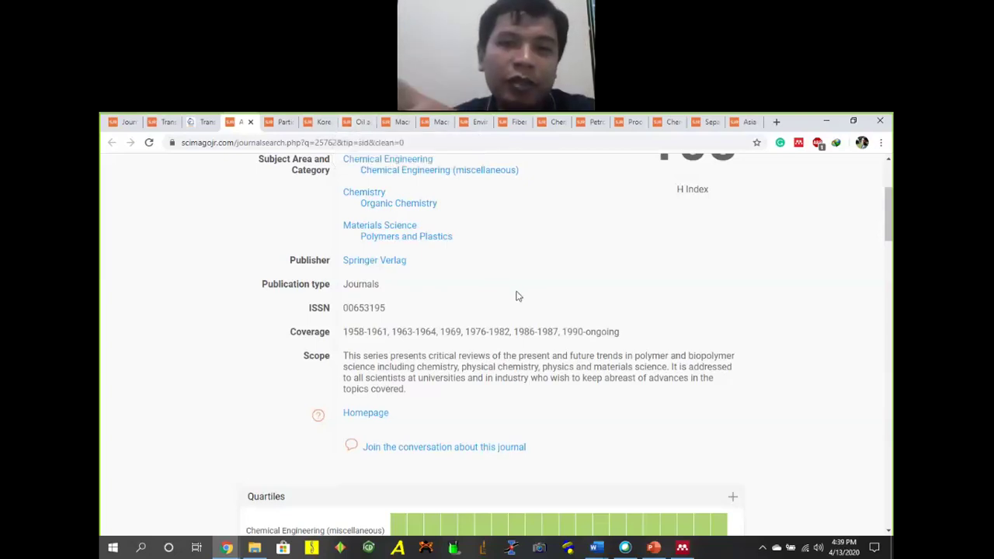
{"action": "left_click", "coordinate": [682, 547]}
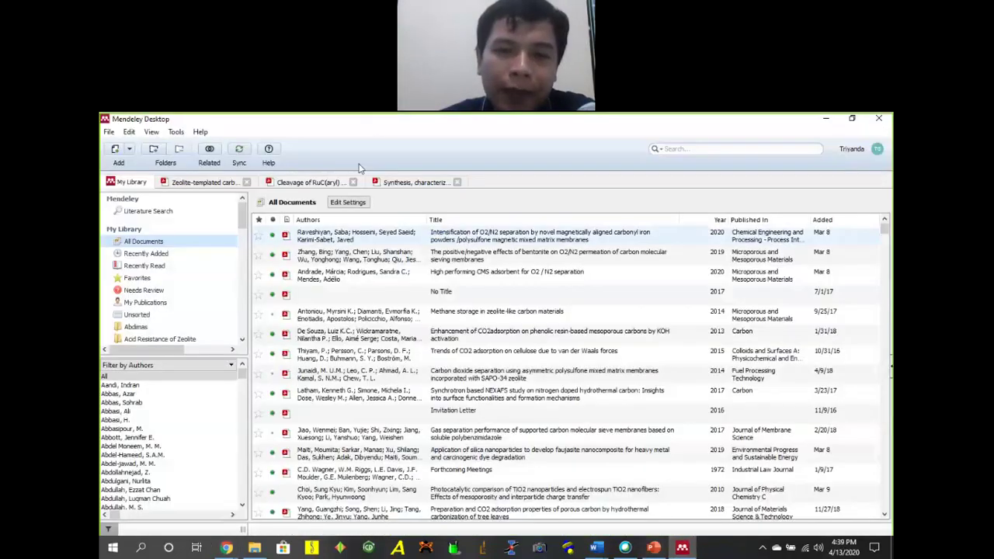
{"action": "left_click", "coordinate": [176, 131]}
{"action": "mouse_move", "coordinate": [200, 136]}
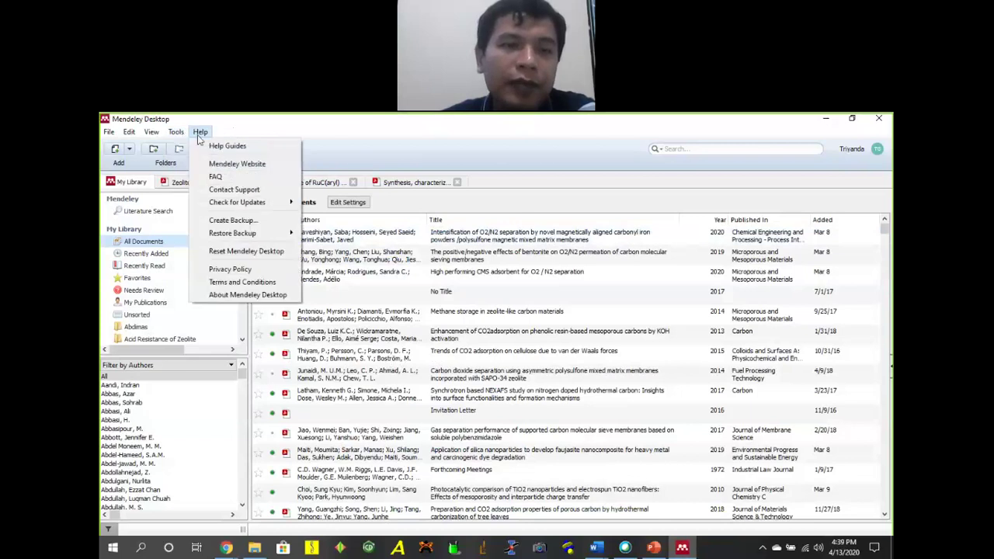
{"action": "left_click", "coordinate": [226, 548]}
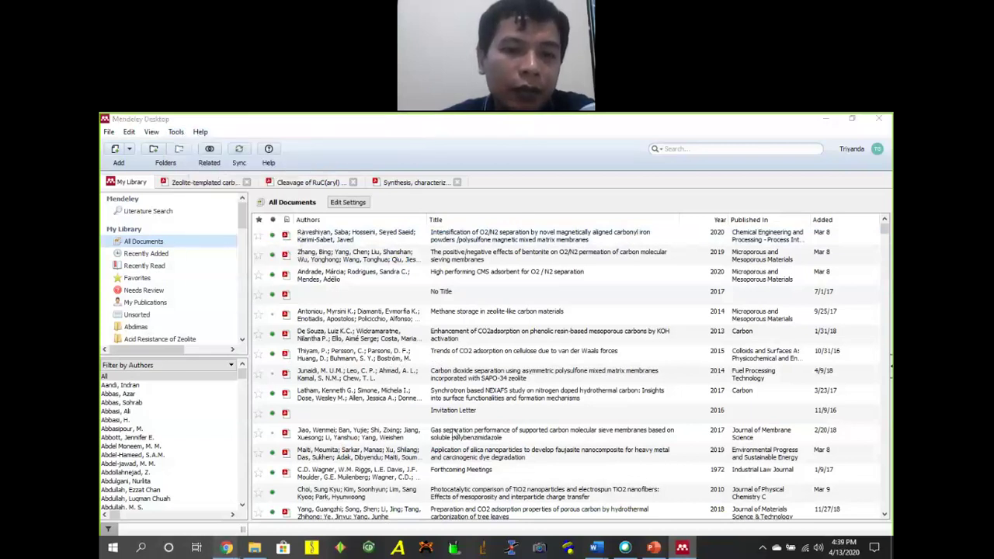
{"action": "left_click", "coordinate": [420, 498]}
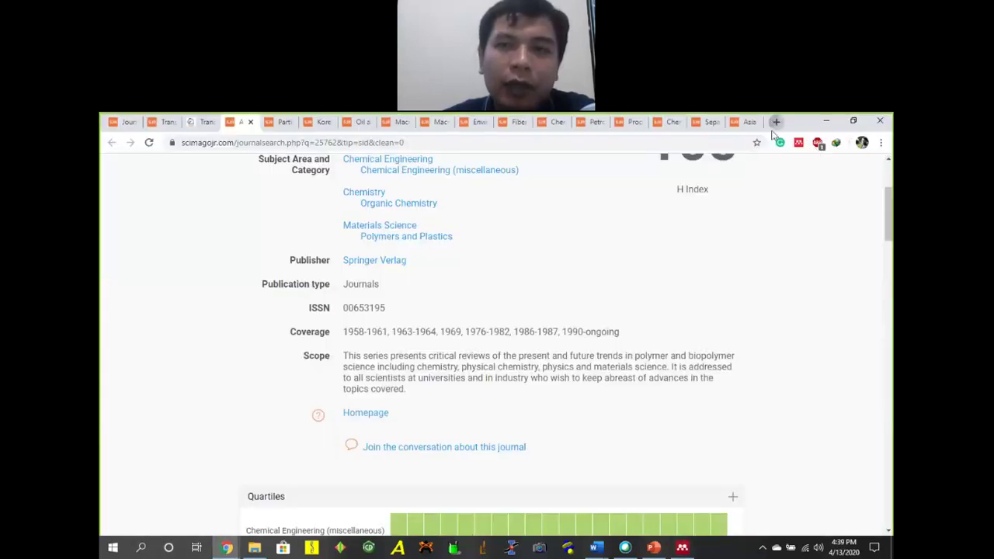
In a new tab, search 'indonesian journal of chemistry' and open its UGM site.
{"action": "left_click", "coordinate": [776, 122]}
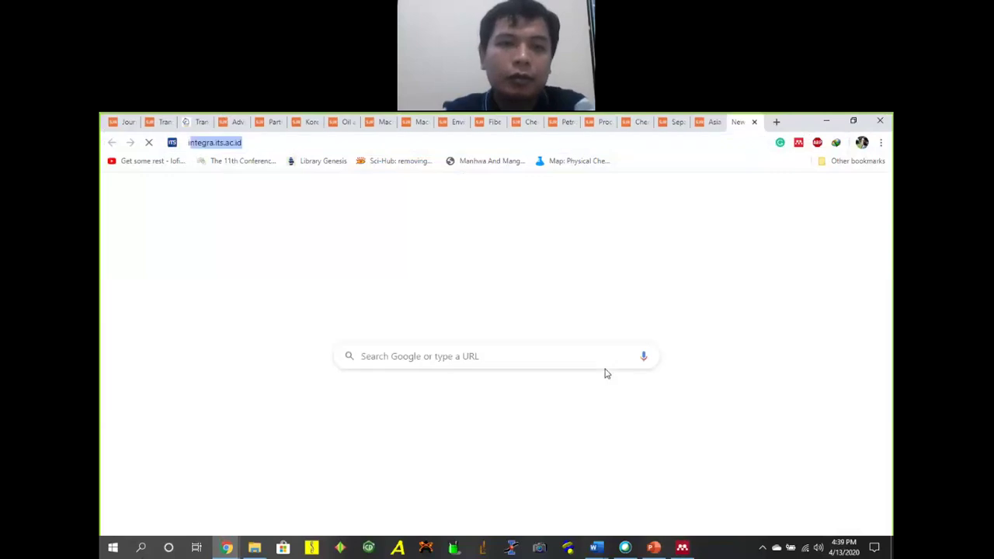
{"action": "type", "text": "indonesia"}
{"action": "key", "text": "Down"}
{"action": "key", "text": "Down"}
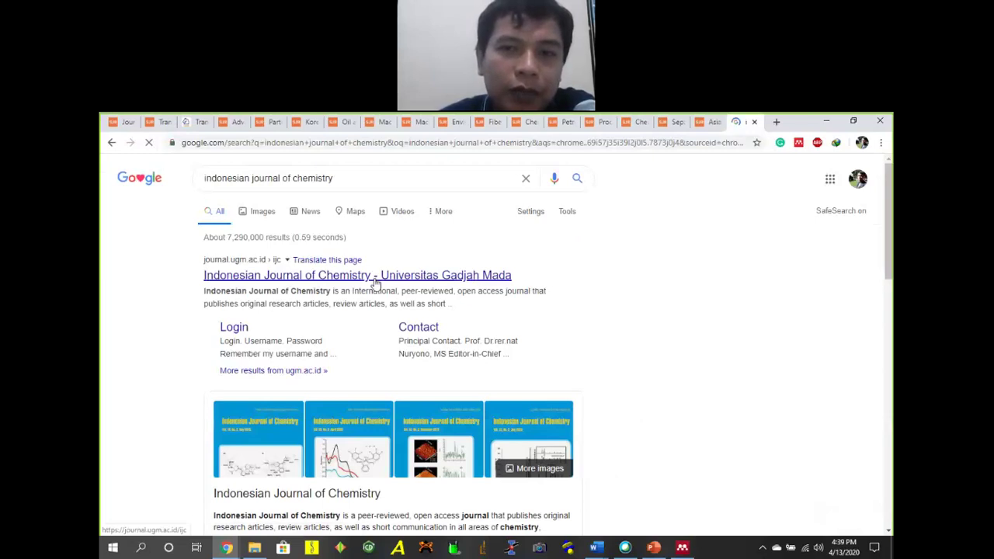
{"action": "left_click", "coordinate": [376, 282]}
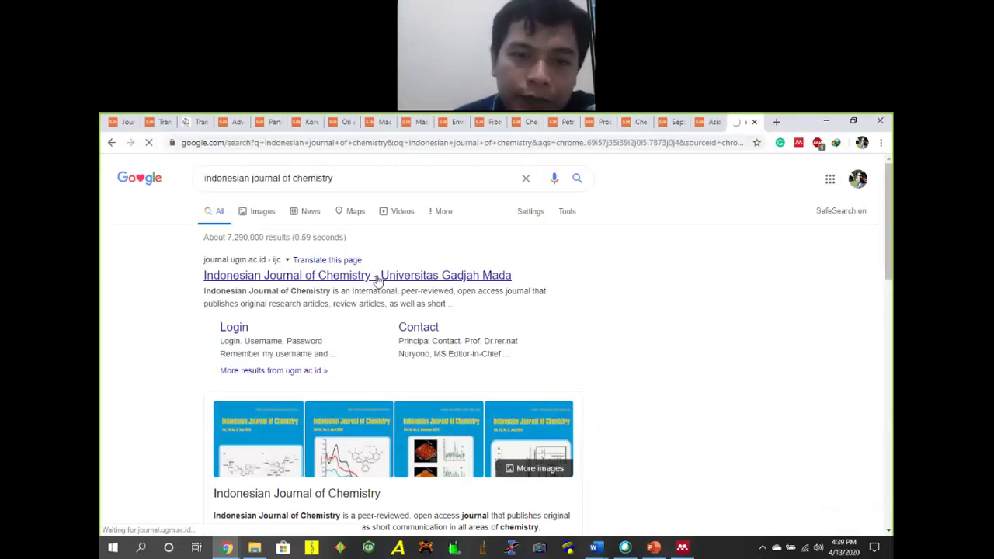
In another new tab, search 'rsc advances' and open the RSC Advances page on rsc.org.
{"action": "left_click", "coordinate": [776, 122]}
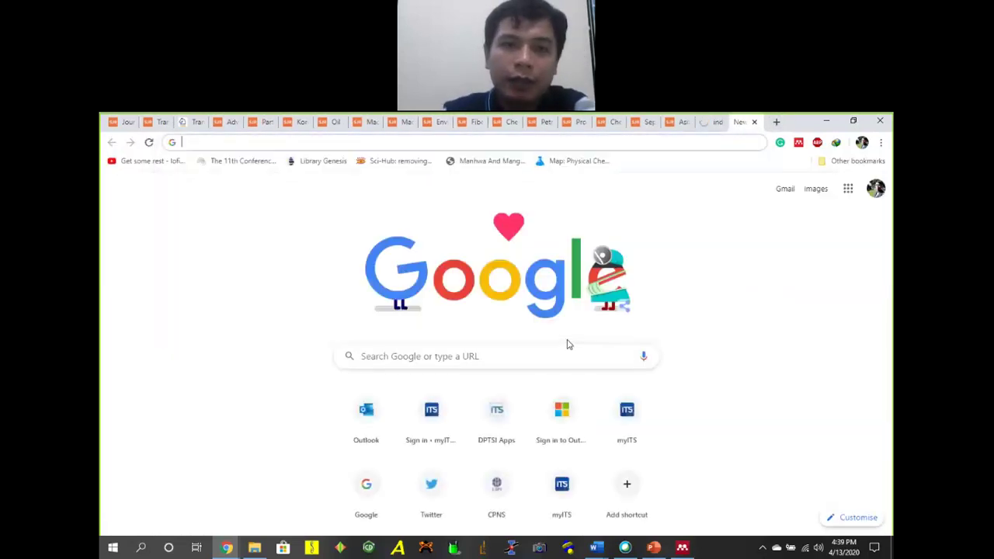
{"action": "type", "text": "rsc"}
{"action": "key", "text": "Down"}
{"action": "key", "text": "Down"}
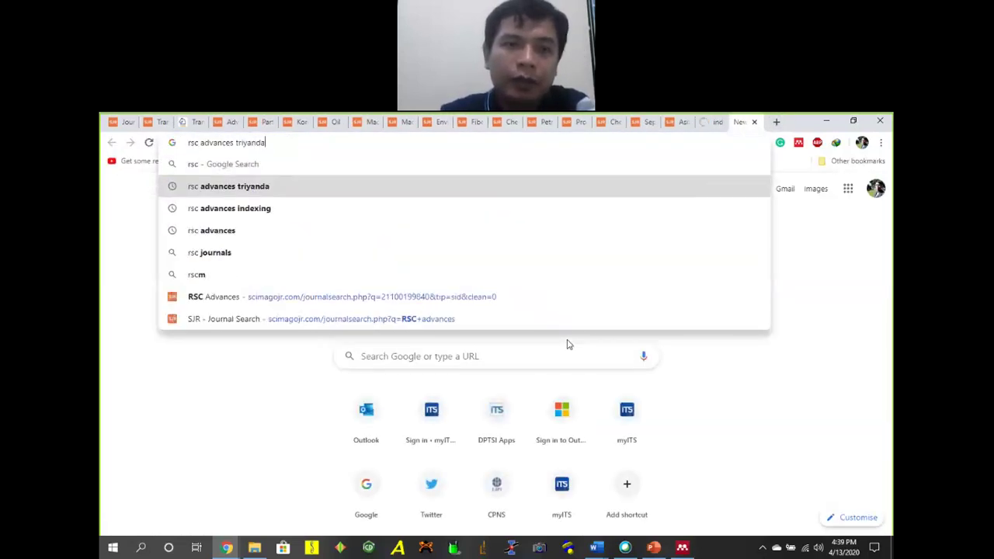
{"action": "key", "text": "Up"}
{"action": "key", "text": "Up"}
{"action": "key", "text": "Down"}
{"action": "key", "text": "BackSpace"}
{"action": "key", "text": "BackSpace"}
{"action": "key", "text": "BackSpace"}
{"action": "key", "text": "BackSpace"}
{"action": "key", "text": "BackSpace"}
{"action": "key", "text": "BackSpace"}
{"action": "key", "text": "BackSpace"}
{"action": "key", "text": "BackSpace"}
{"action": "key", "text": "BackSpace"}
{"action": "key", "text": "Return"}
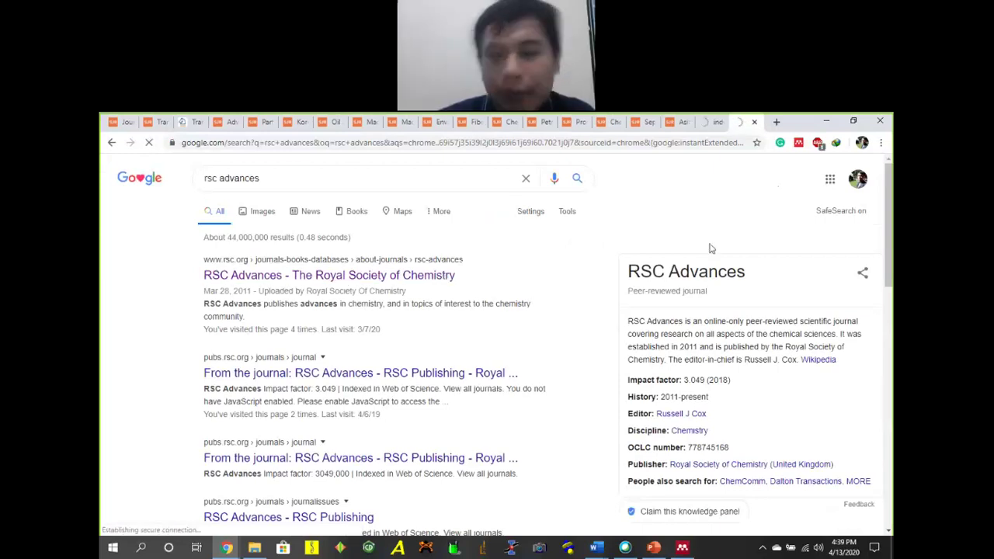
{"action": "left_click", "coordinate": [435, 275]}
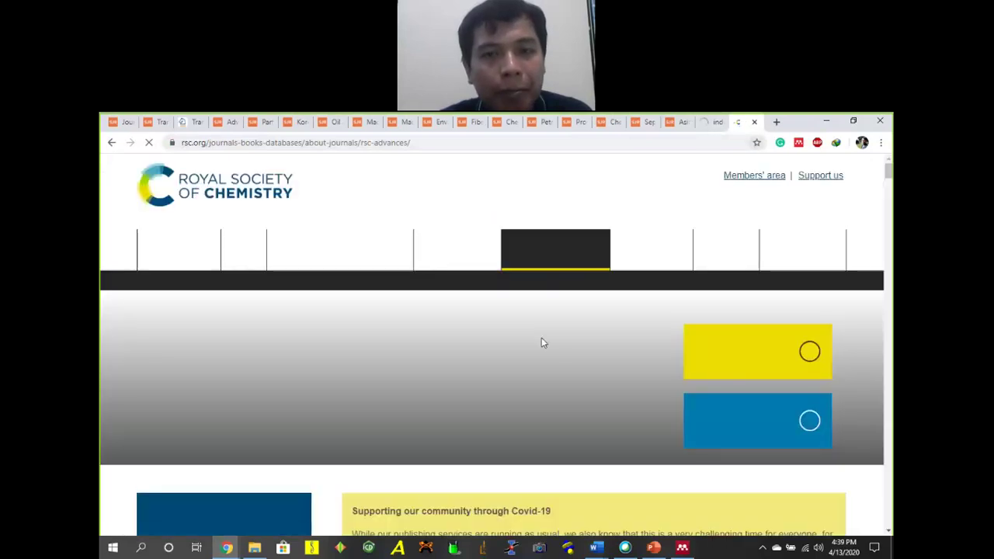
Check RSC Advances' 3.049 impact factor, then return to the Indonesian Journal of Chemistry tab.
{"action": "scroll", "coordinate": [544, 340], "scroll_direction": "down", "scroll_amount": 6}
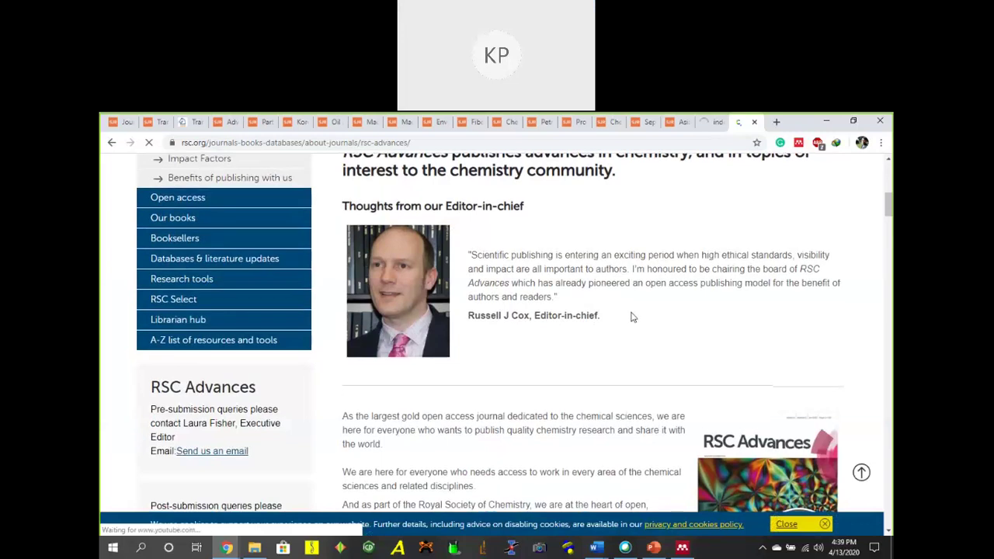
{"action": "scroll", "coordinate": [629, 319], "scroll_direction": "down", "scroll_amount": 5}
{"action": "scroll", "coordinate": [619, 330], "scroll_direction": "up", "scroll_amount": 4}
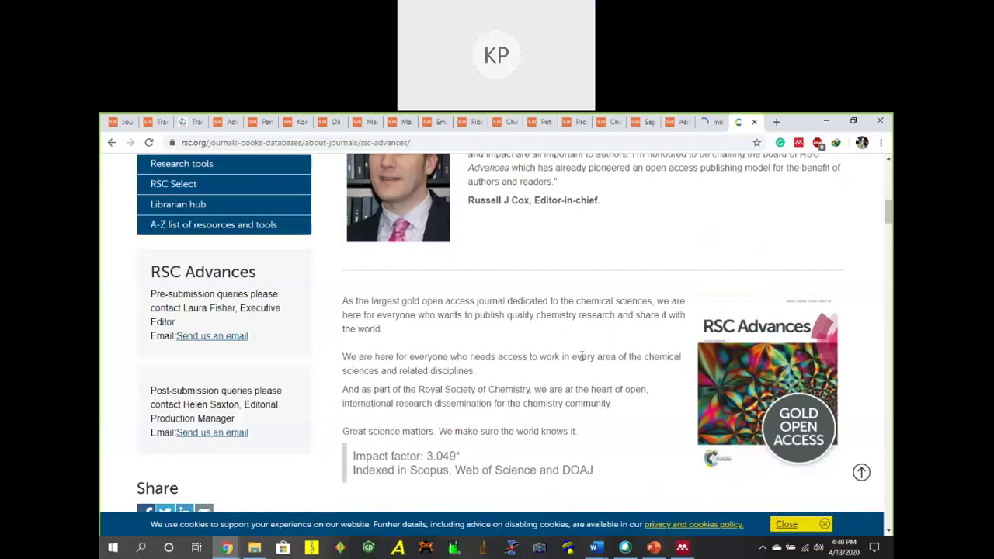
{"action": "scroll", "coordinate": [572, 354], "scroll_direction": "up", "scroll_amount": 1}
{"action": "scroll", "coordinate": [579, 342], "scroll_direction": "down", "scroll_amount": 5}
{"action": "scroll", "coordinate": [578, 342], "scroll_direction": "up", "scroll_amount": 10}
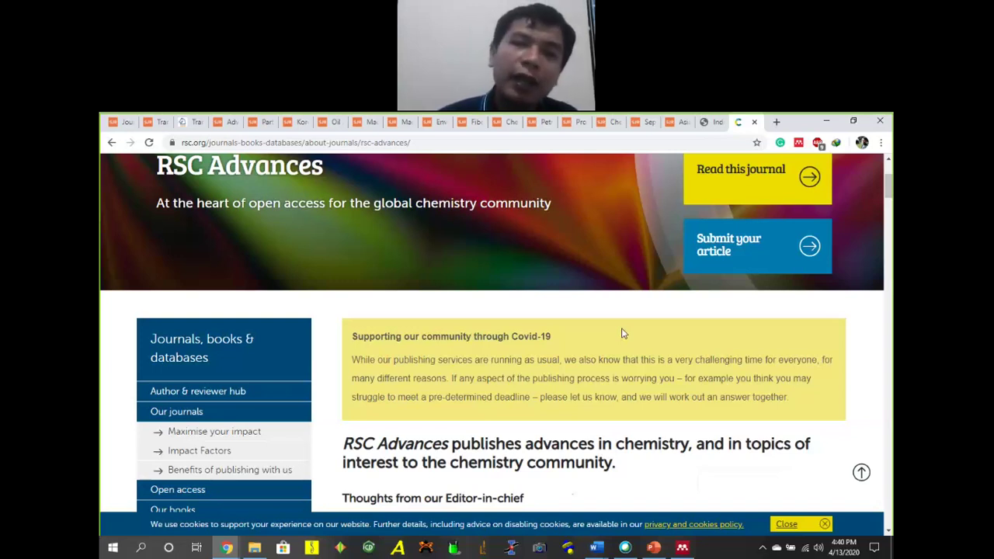
{"action": "scroll", "coordinate": [233, 412], "scroll_direction": "down", "scroll_amount": 2}
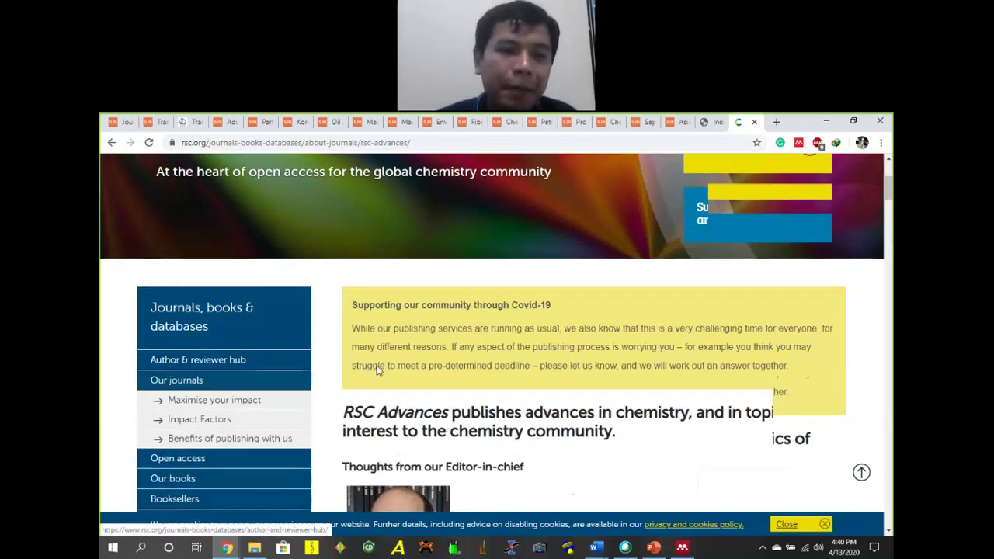
{"action": "scroll", "coordinate": [490, 344], "scroll_direction": "up", "scroll_amount": 4}
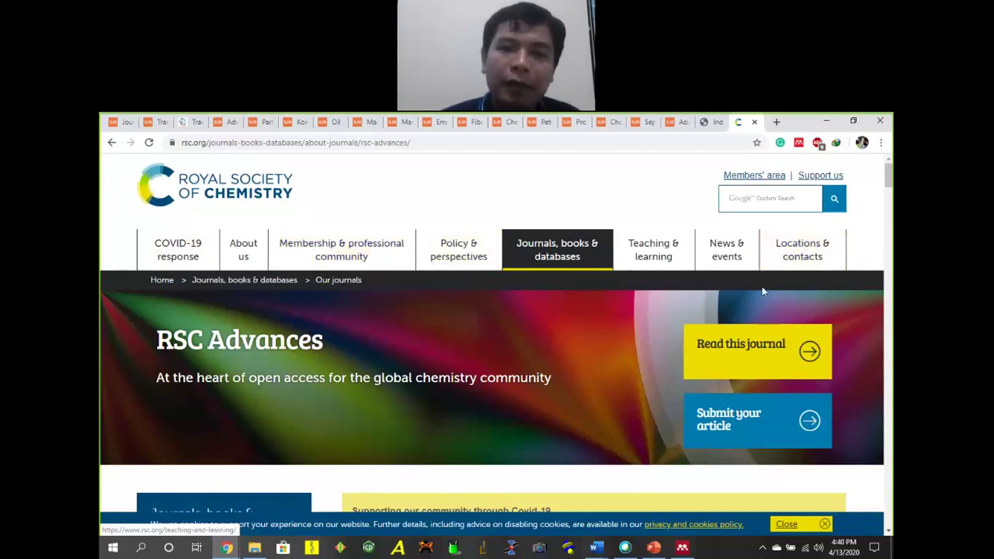
{"action": "scroll", "coordinate": [339, 331], "scroll_direction": "down", "scroll_amount": 4}
{"action": "scroll", "coordinate": [342, 330], "scroll_direction": "up", "scroll_amount": 4}
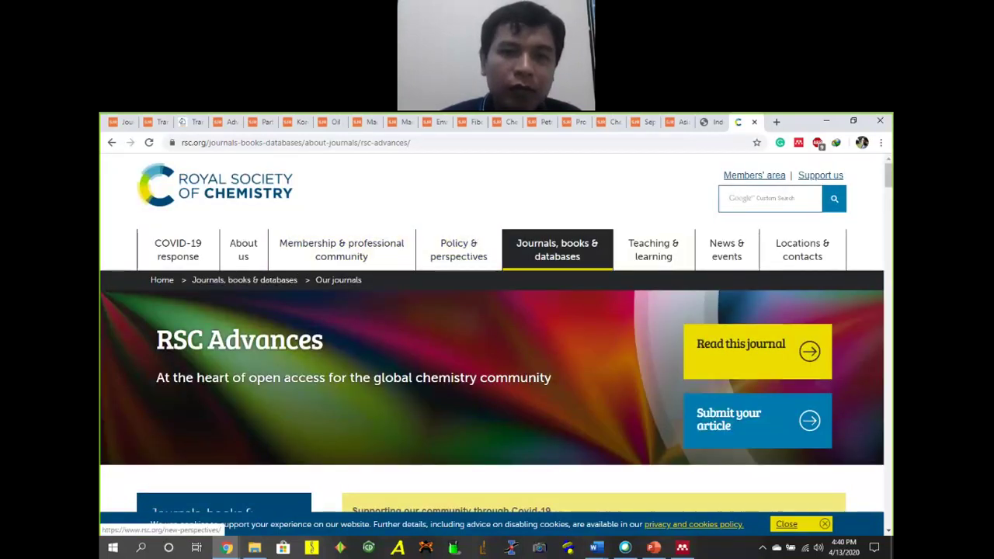
{"action": "key", "text": "ctrl+shift+Tab"}
{"action": "scroll", "coordinate": [562, 325], "scroll_direction": "down", "scroll_amount": 10}
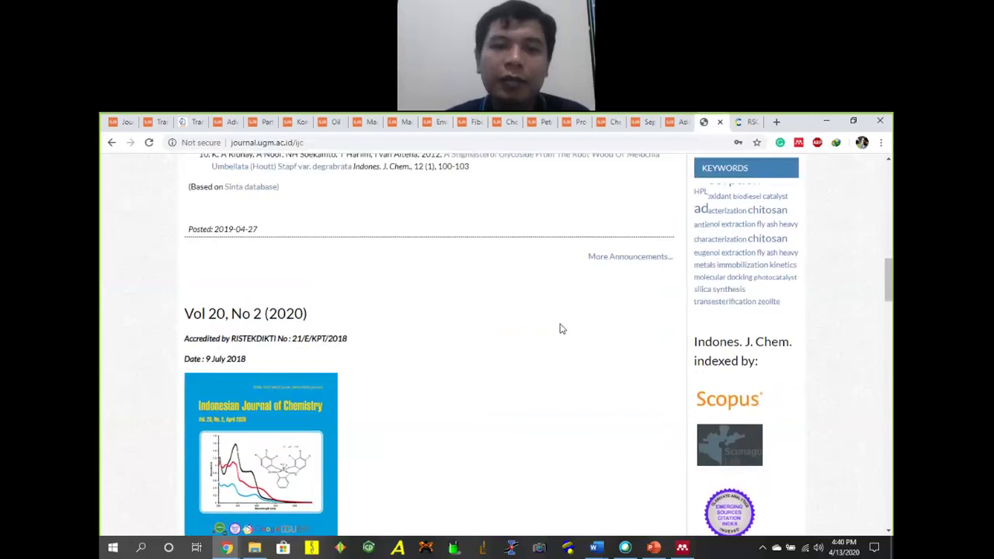
Look over the Vol 20, No 2 issue contents, then bring Mendeley back to the front.
{"action": "scroll", "coordinate": [588, 326], "scroll_direction": "down", "scroll_amount": 5}
{"action": "scroll", "coordinate": [598, 308], "scroll_direction": "up", "scroll_amount": 10}
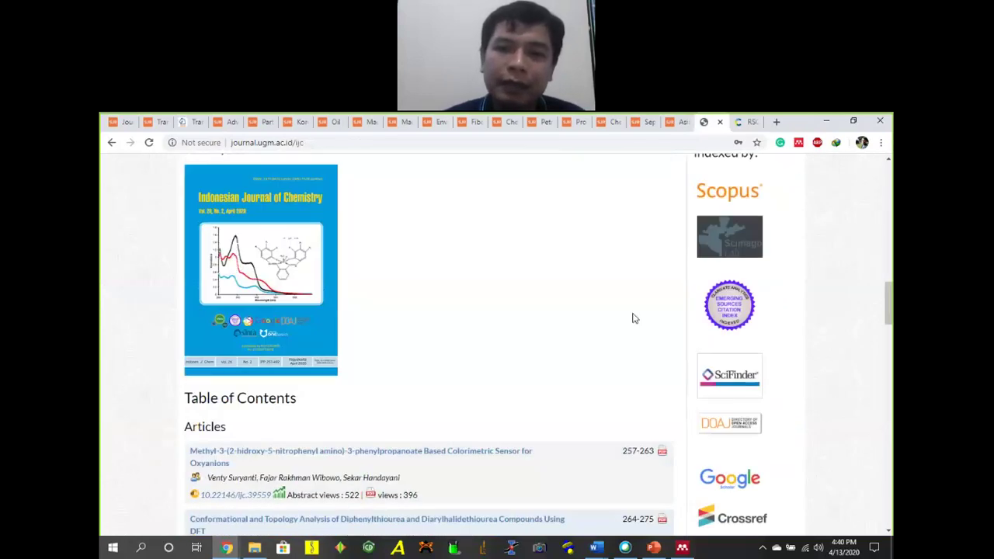
{"action": "scroll", "coordinate": [587, 262], "scroll_direction": "up", "scroll_amount": 5}
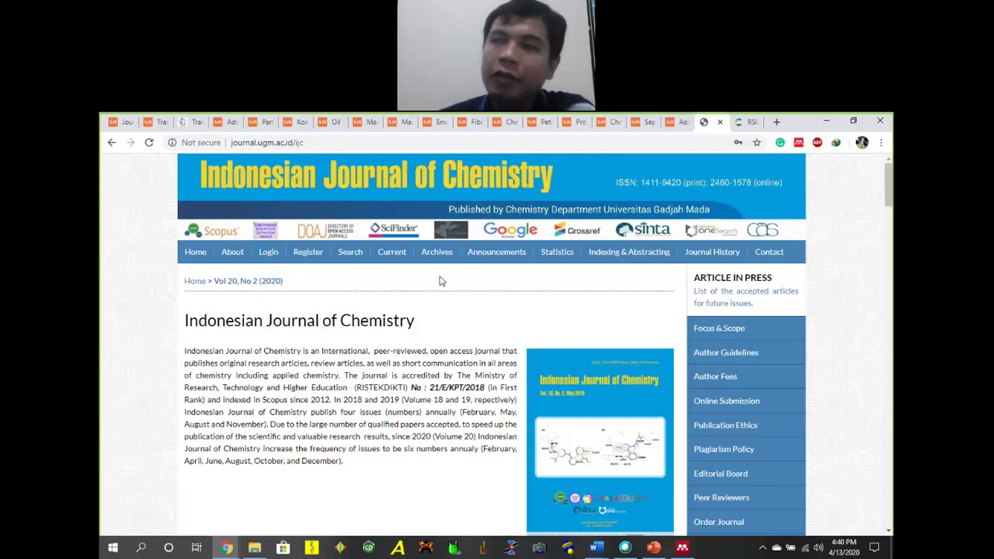
{"action": "left_click", "coordinate": [683, 547]}
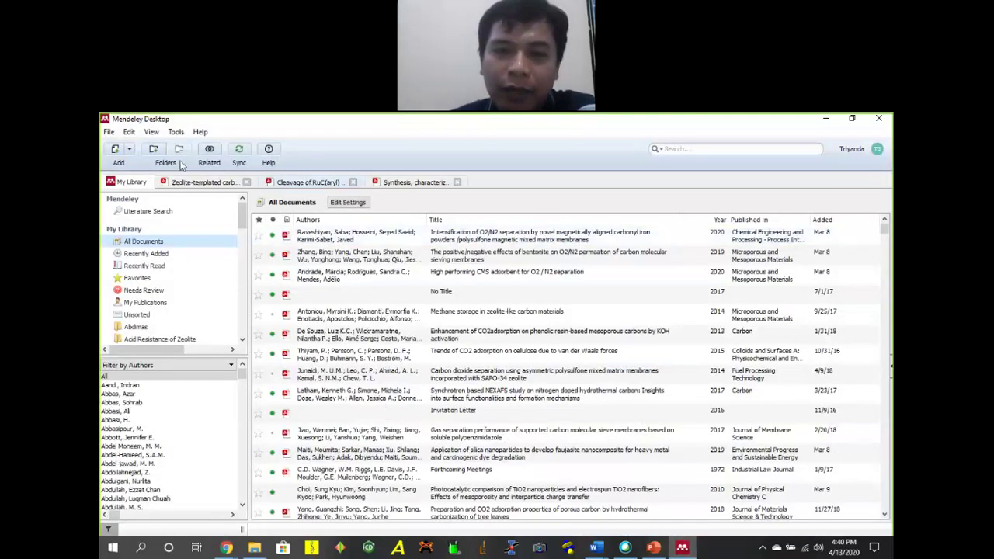
Through View > Citation Style > More Styles, search 'carbon' and install the Carbon style.
{"action": "left_click", "coordinate": [176, 132]}
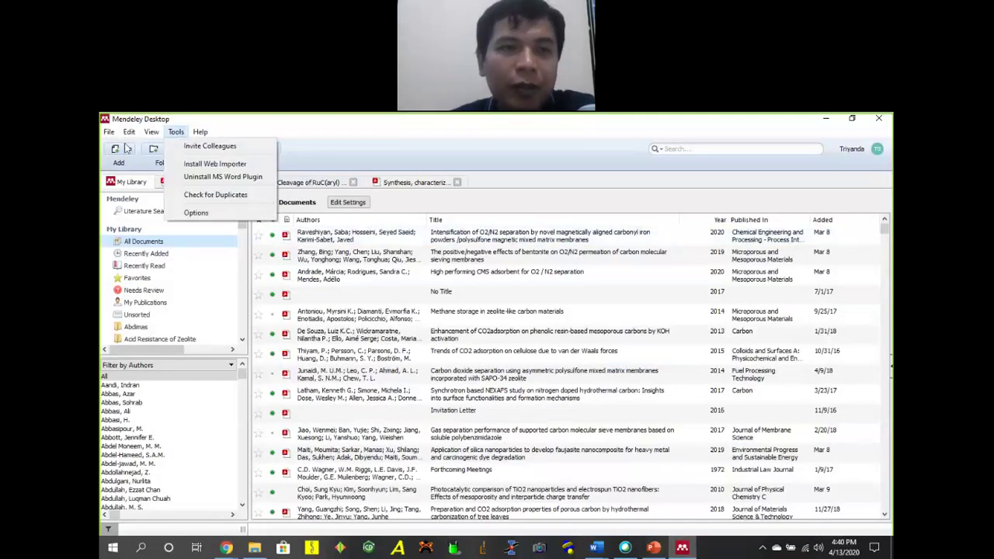
{"action": "mouse_move", "coordinate": [161, 131]}
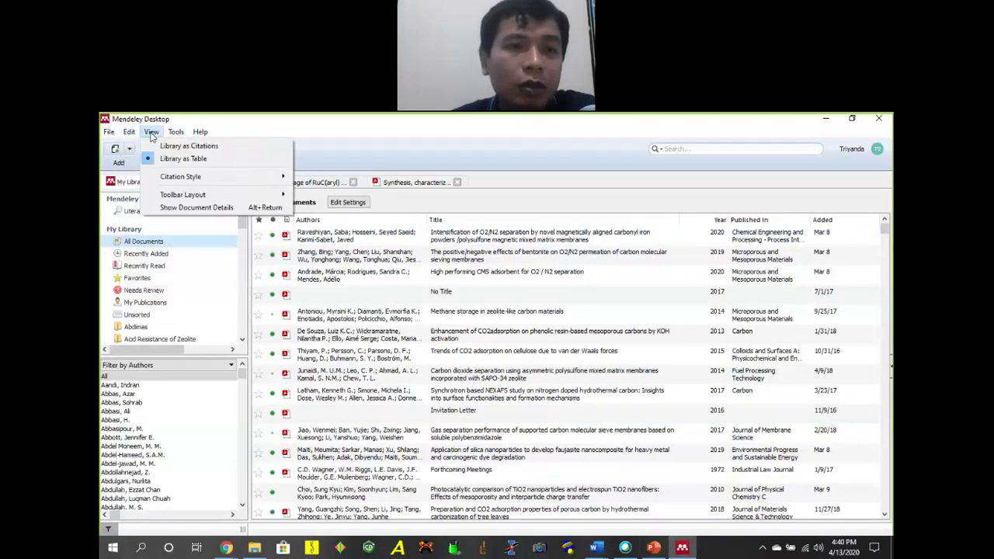
{"action": "mouse_move", "coordinate": [227, 183]}
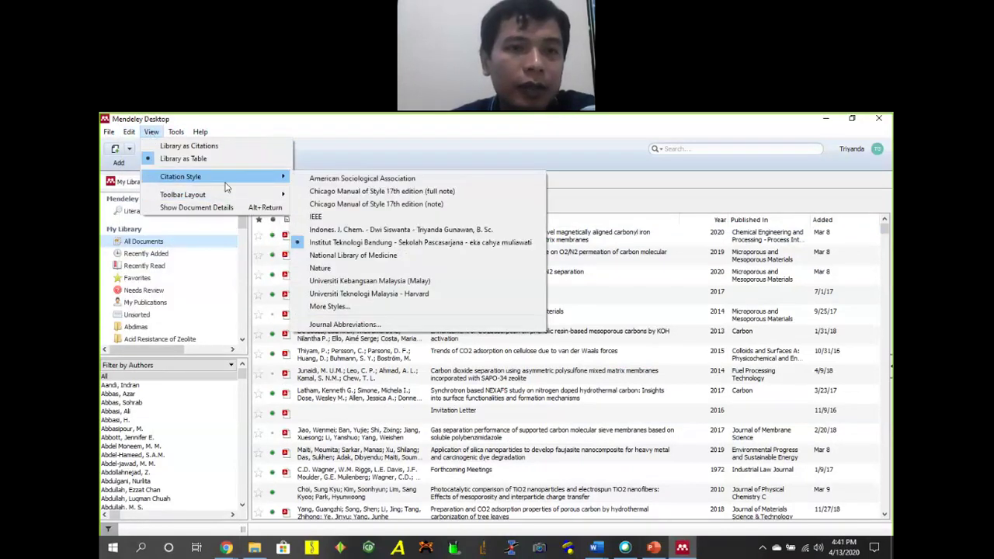
{"action": "left_click", "coordinate": [368, 309]}
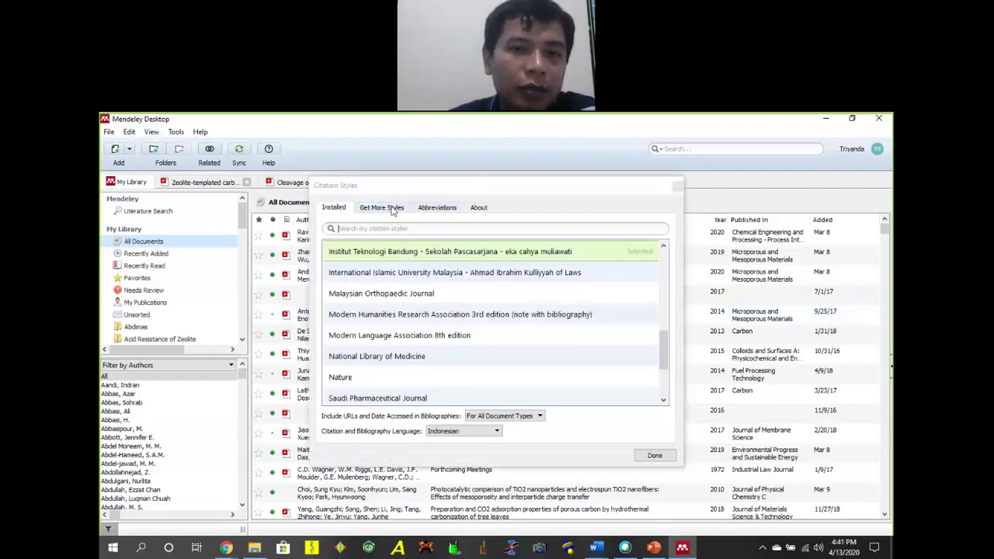
{"action": "left_click", "coordinate": [362, 210]}
{"action": "left_click", "coordinate": [339, 210]}
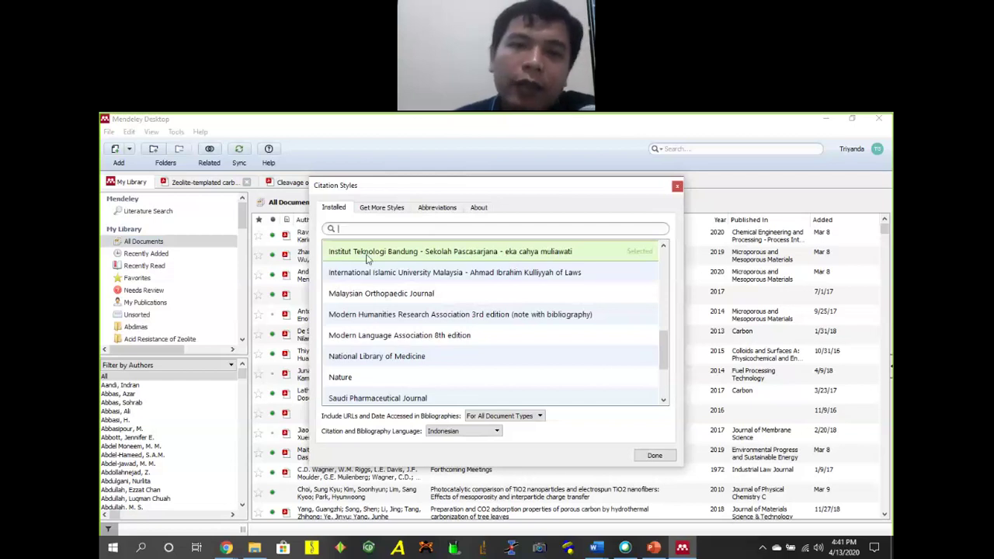
{"action": "left_click", "coordinate": [396, 208]}
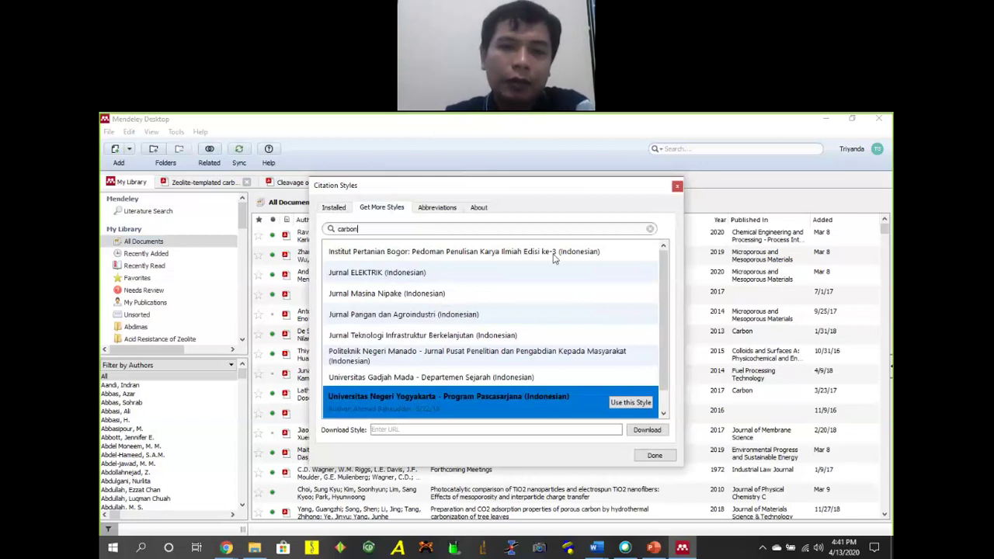
{"action": "left_click", "coordinate": [370, 260]}
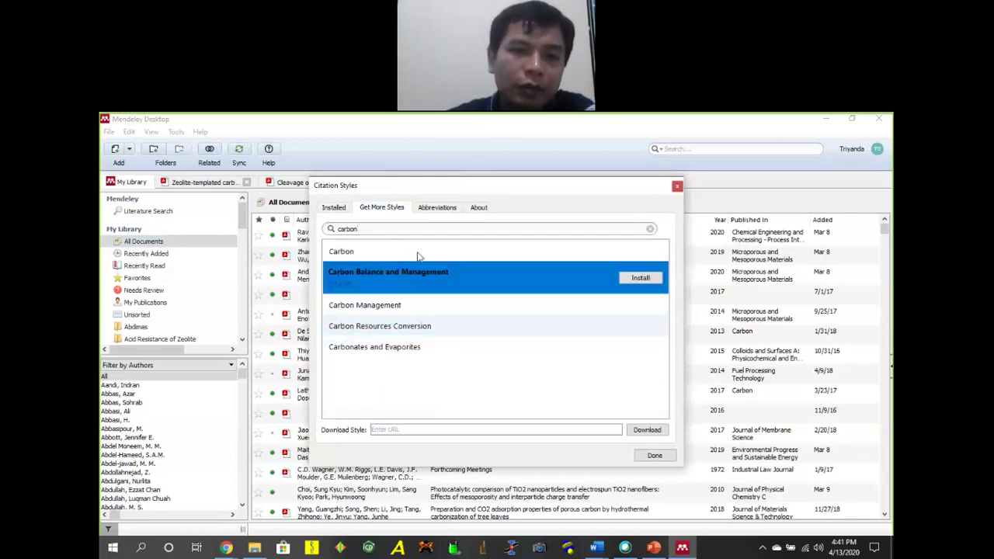
{"action": "left_click", "coordinate": [659, 259]}
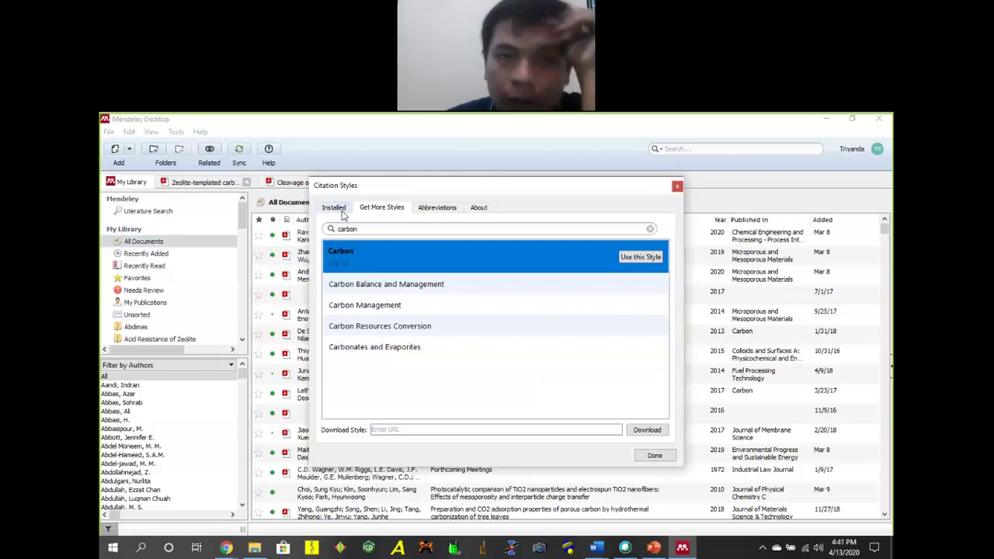
In the installed styles, choose Edit Style for Indones. J. Chem. to open the online editor.
{"action": "left_click", "coordinate": [342, 214]}
{"action": "scroll", "coordinate": [511, 326], "scroll_direction": "down", "scroll_amount": 3}
{"action": "scroll", "coordinate": [513, 328], "scroll_direction": "up", "scroll_amount": 3}
{"action": "left_click", "coordinate": [426, 352]}
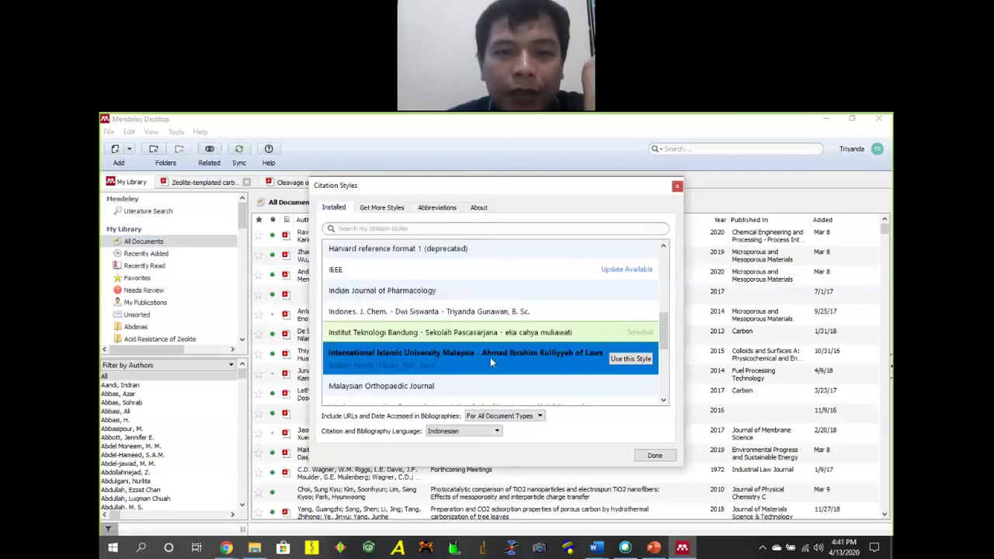
{"action": "scroll", "coordinate": [492, 357], "scroll_direction": "down", "scroll_amount": 3}
{"action": "scroll", "coordinate": [501, 330], "scroll_direction": "up", "scroll_amount": 6}
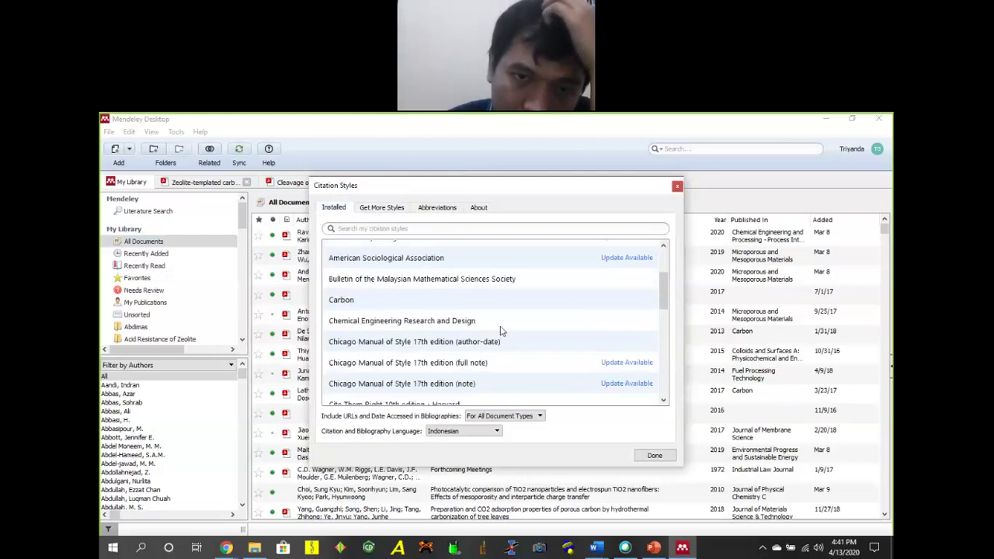
{"action": "scroll", "coordinate": [501, 330], "scroll_direction": "up", "scroll_amount": 2}
{"action": "scroll", "coordinate": [503, 326], "scroll_direction": "down", "scroll_amount": 1}
{"action": "scroll", "coordinate": [504, 326], "scroll_direction": "down", "scroll_amount": 3}
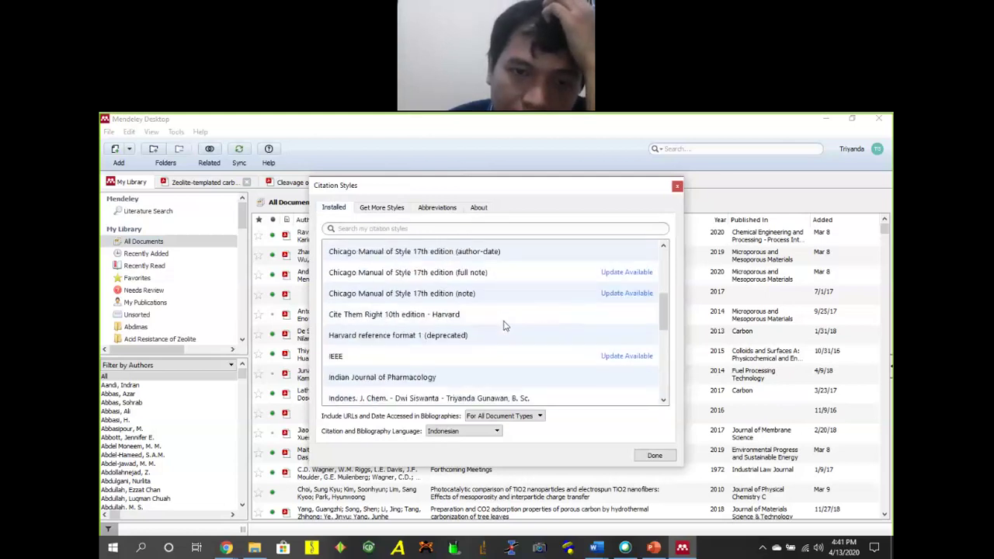
{"action": "left_click", "coordinate": [481, 334]}
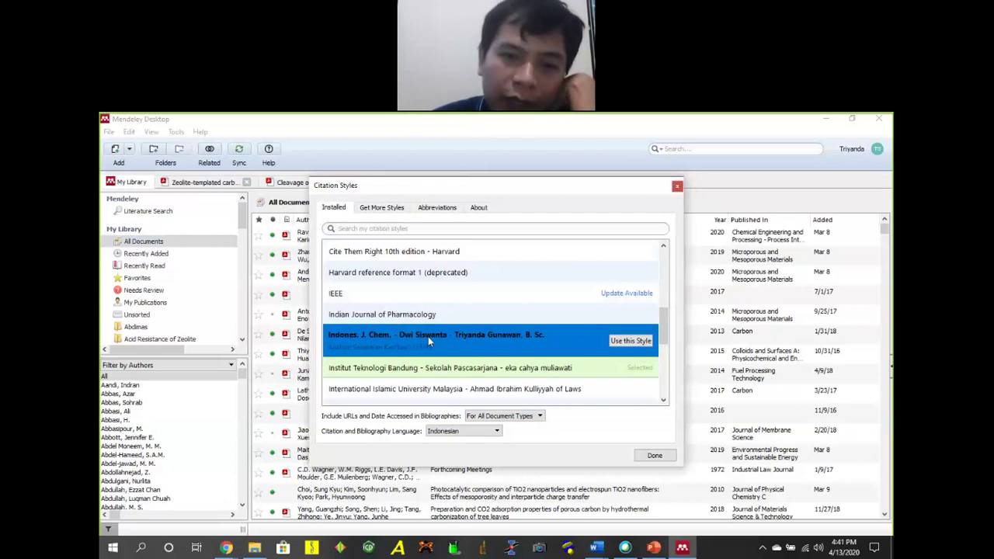
{"action": "right_click", "coordinate": [477, 337]}
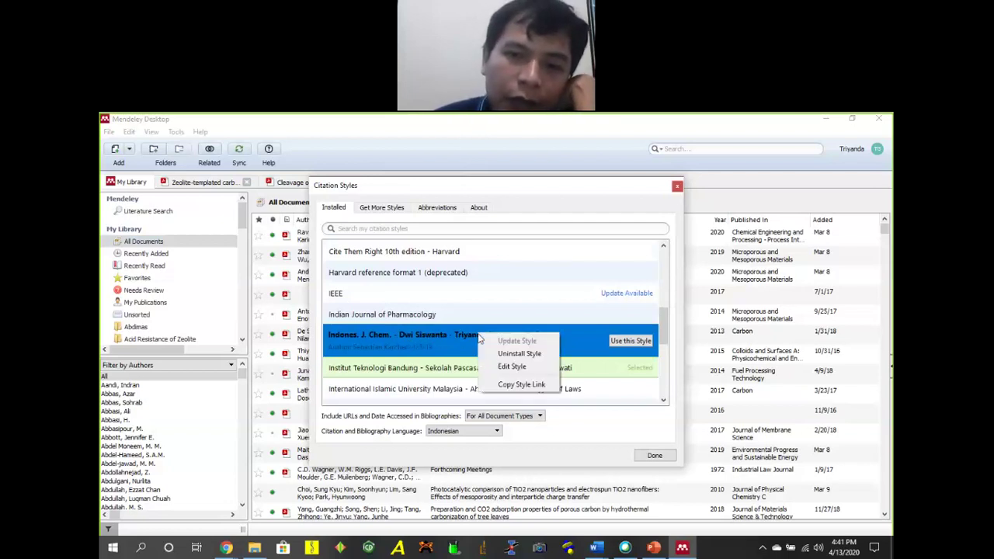
{"action": "left_click", "coordinate": [512, 368]}
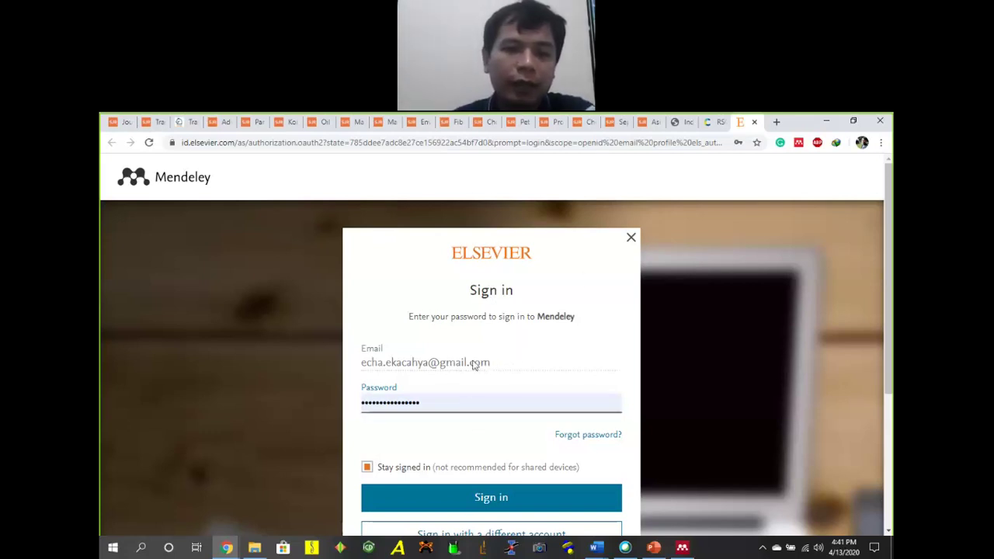
Sign in on the Mendeley page with the account e-mail and password, dismissing Chrome's password warning.
{"action": "scroll", "coordinate": [466, 381], "scroll_direction": "down", "scroll_amount": 3}
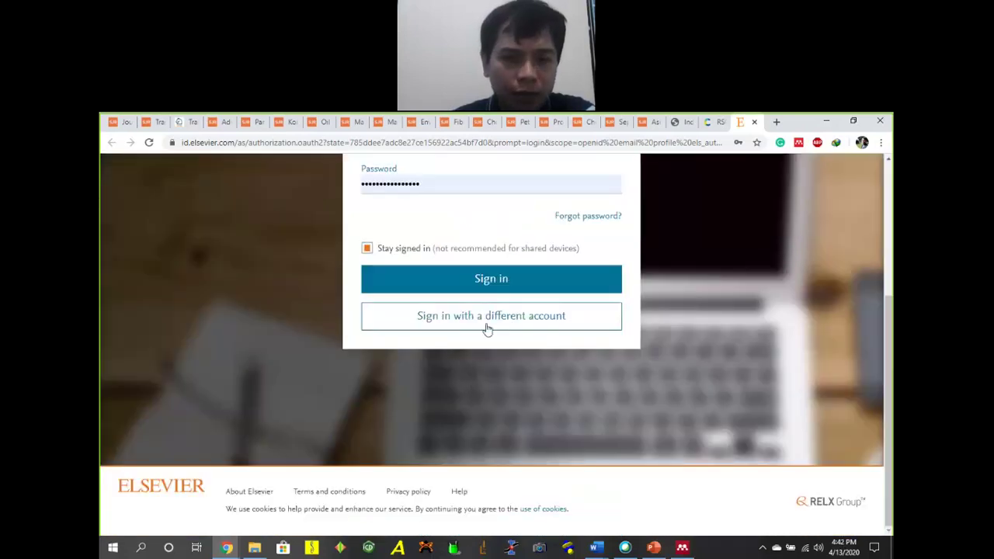
{"action": "scroll", "coordinate": [661, 296], "scroll_direction": "up", "scroll_amount": 3}
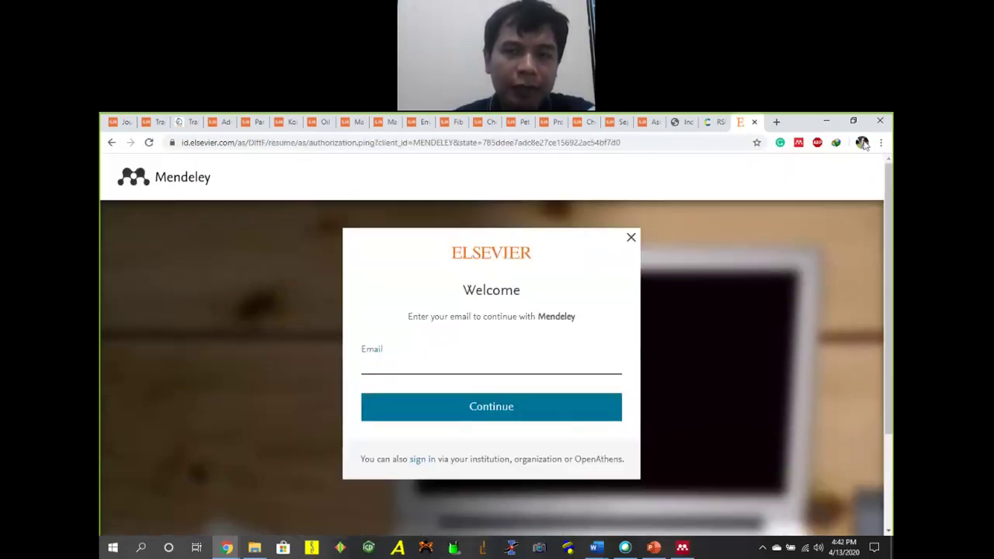
{"action": "left_click", "coordinate": [825, 120]}
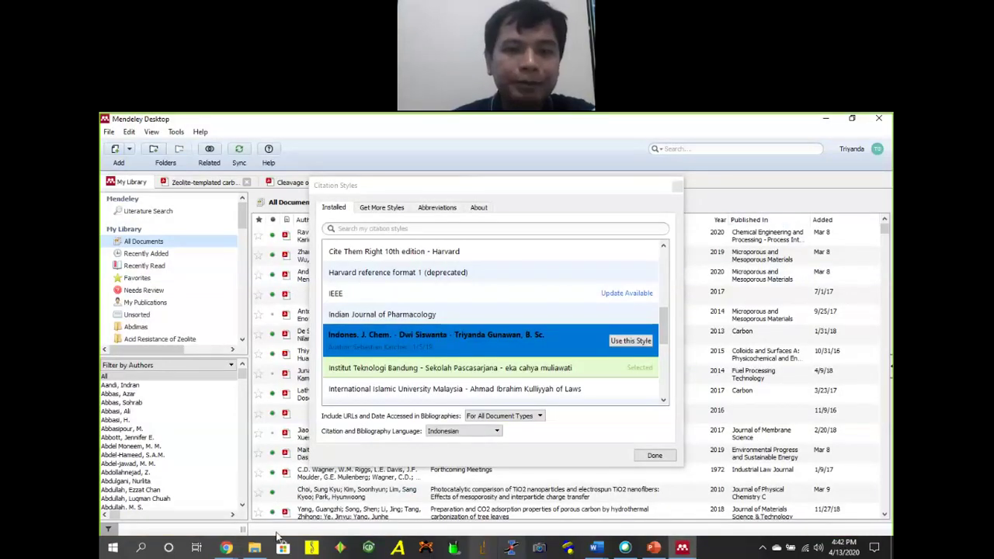
{"action": "left_click", "coordinate": [226, 549]}
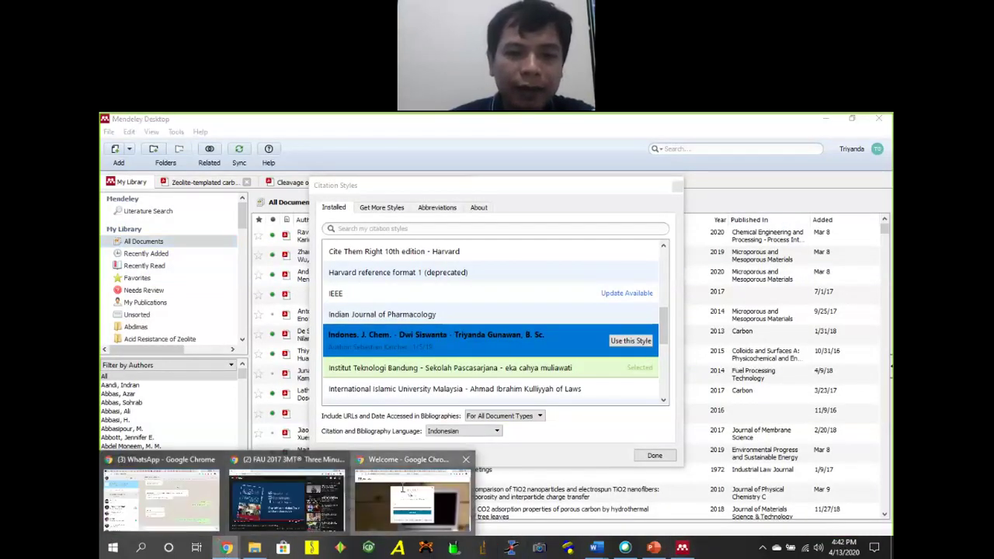
{"action": "left_click", "coordinate": [403, 493]}
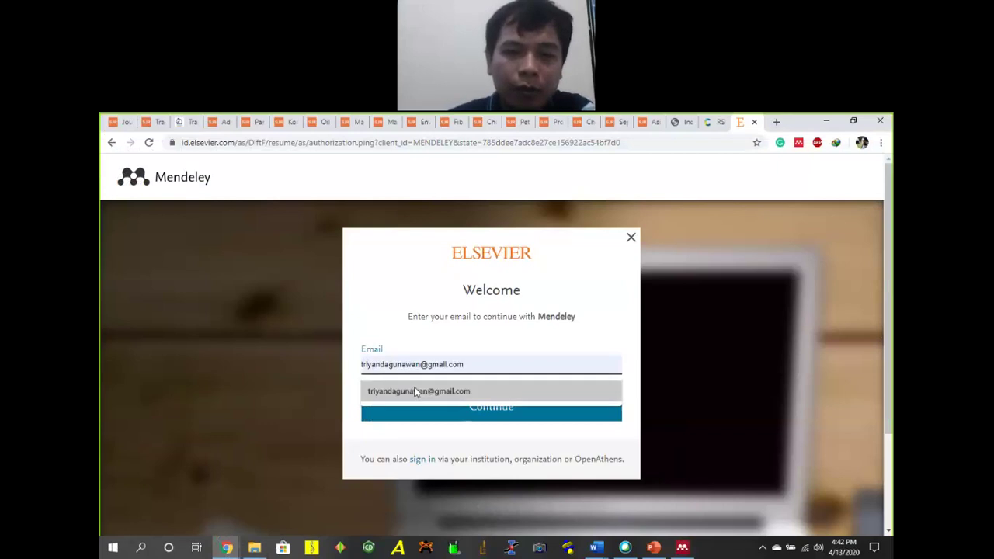
{"action": "left_click", "coordinate": [417, 391]}
{"action": "left_click", "coordinate": [446, 406]}
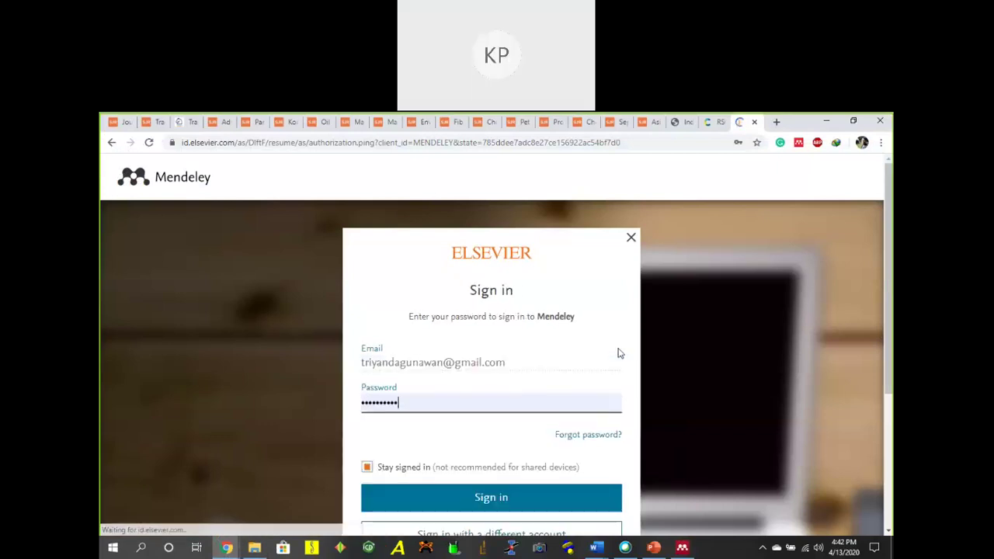
{"action": "left_click", "coordinate": [467, 499]}
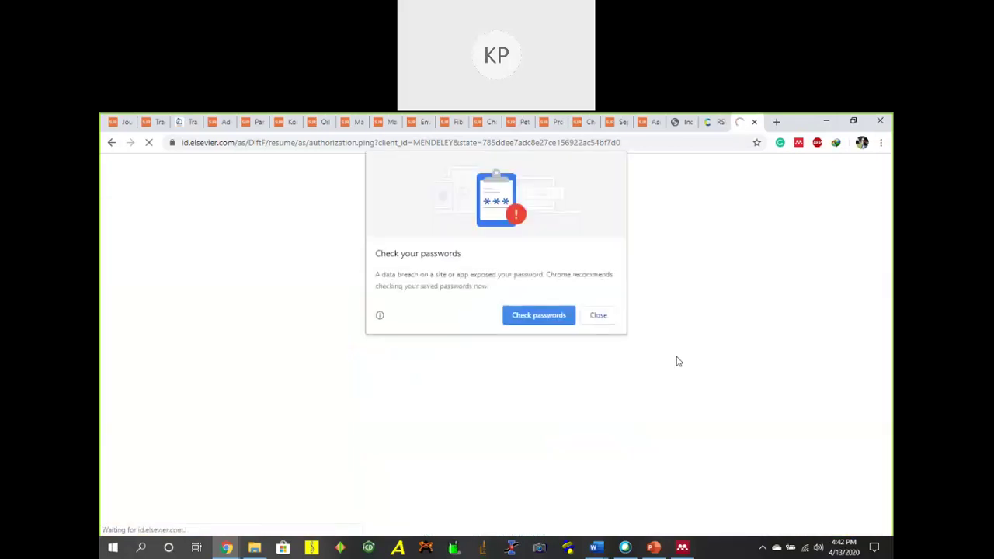
{"action": "left_click", "coordinate": [598, 315]}
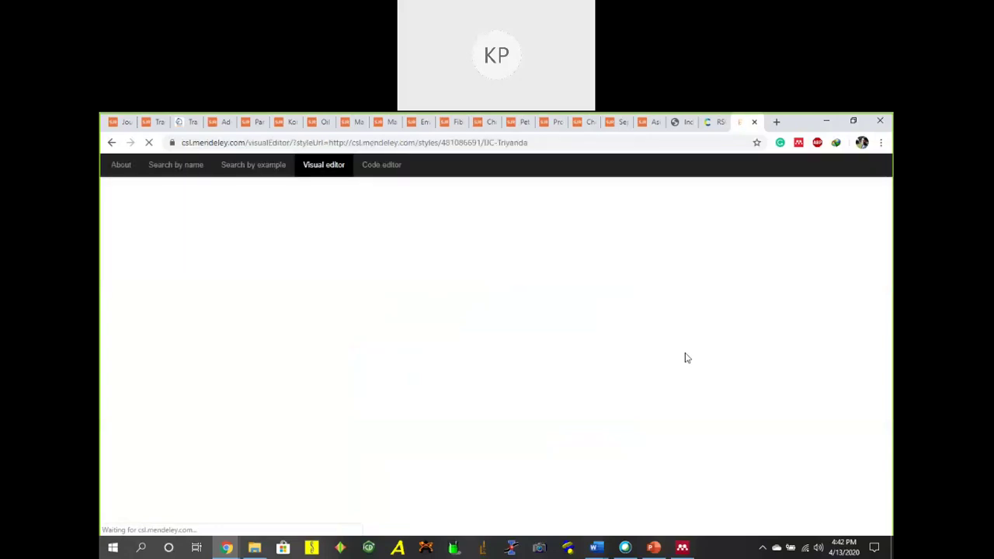
In the PowerPoint deck, start inserting a 3D model into slide 2 via Insert > 3D Models.
{"action": "left_click", "coordinate": [654, 548]}
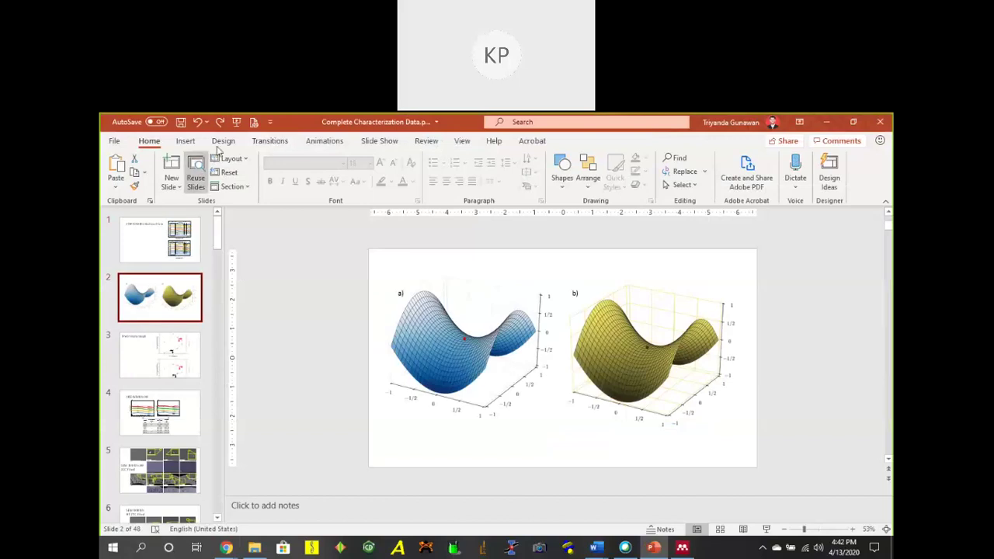
{"action": "left_click", "coordinate": [185, 141]}
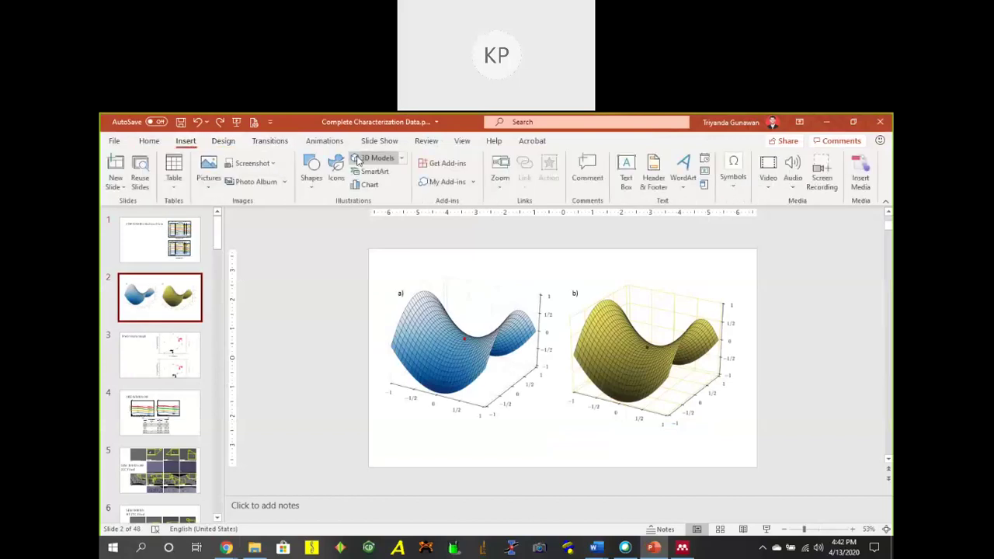
{"action": "left_click", "coordinate": [365, 159]}
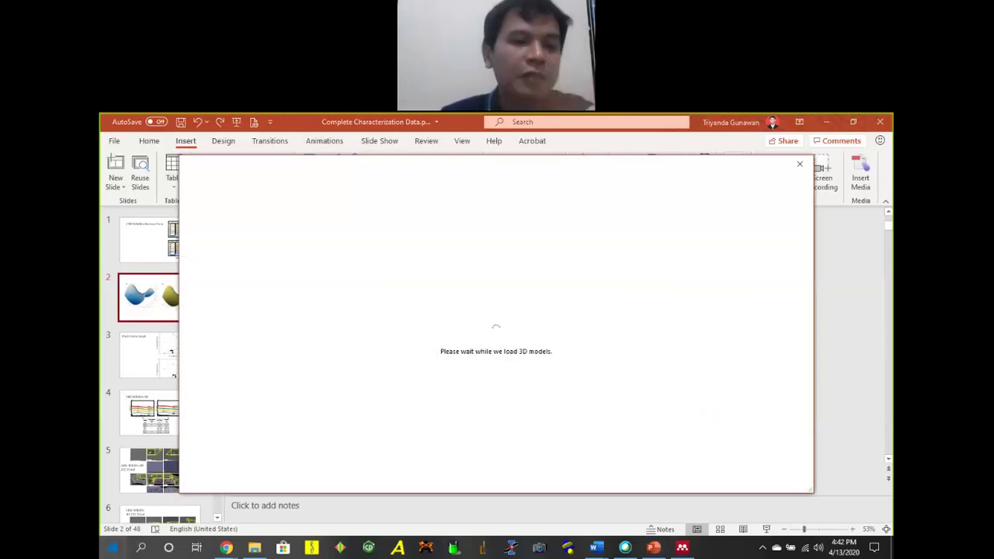
Launch Paint 3D from the Windows Start search for 'paint'.
{"action": "left_click", "coordinate": [113, 549]}
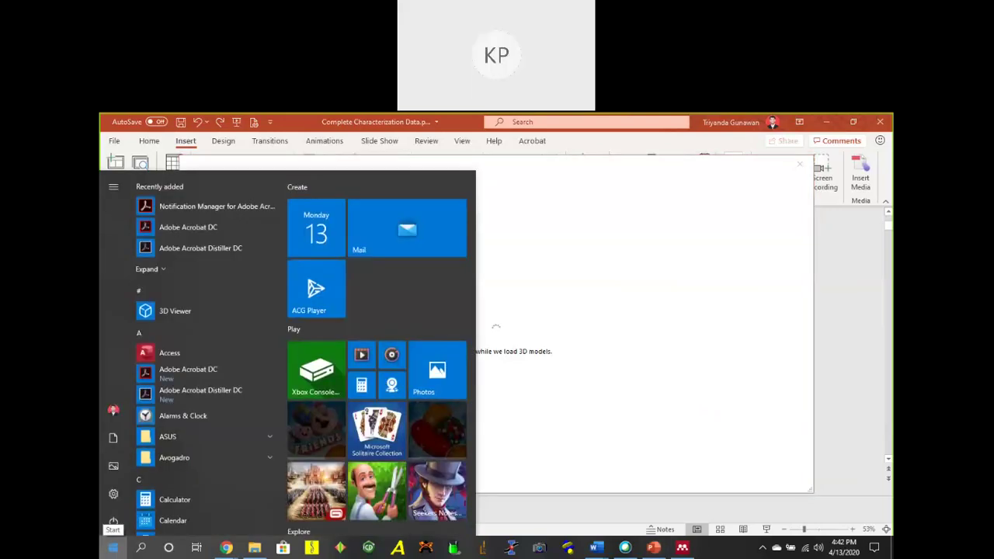
{"action": "type", "text": "paint"}
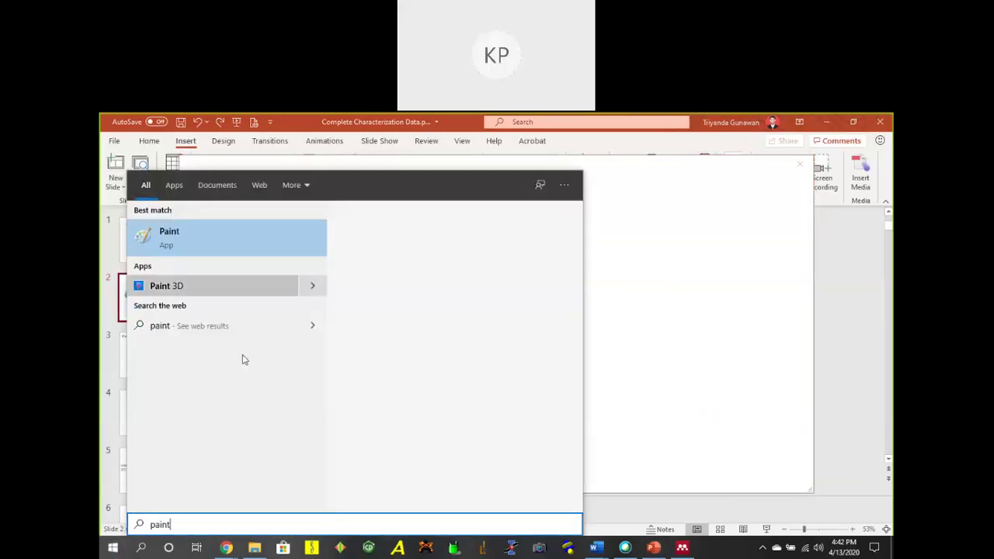
{"action": "left_click", "coordinate": [501, 332]}
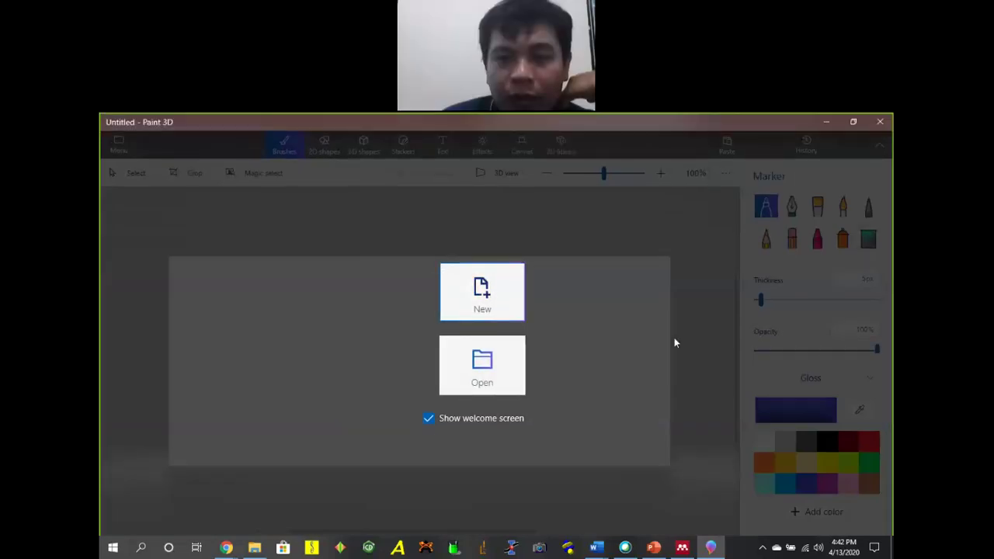
On a new blank canvas, try loading the Ferret from the Animals 3D library, then cancel it.
{"action": "left_click", "coordinate": [519, 310]}
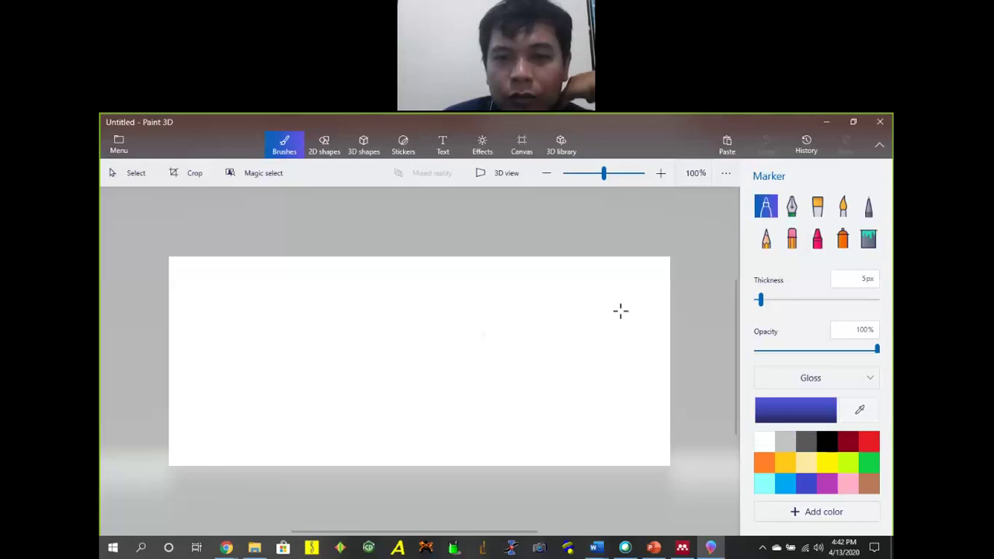
{"action": "left_click", "coordinate": [561, 145]}
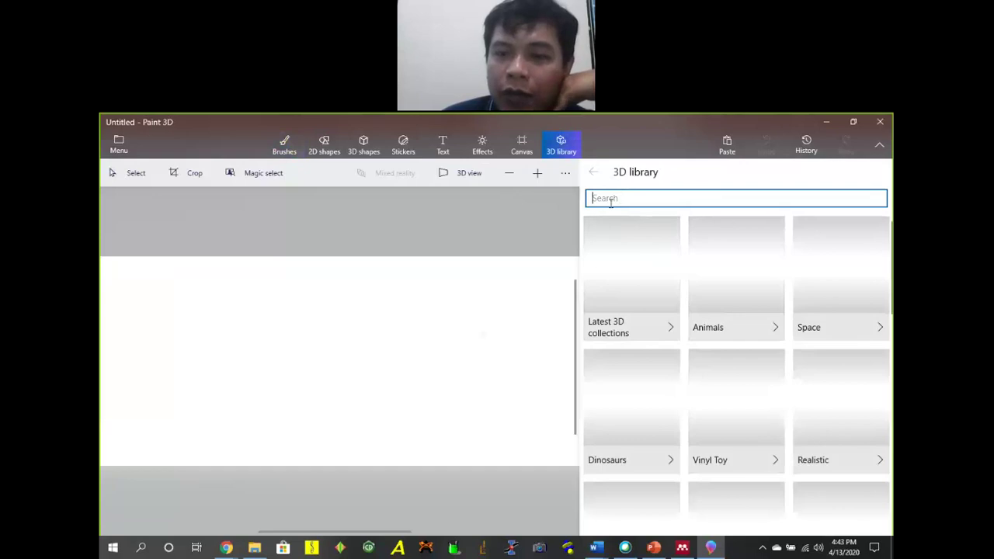
{"action": "scroll", "coordinate": [699, 365], "scroll_direction": "down", "scroll_amount": 5}
{"action": "scroll", "coordinate": [709, 371], "scroll_direction": "up", "scroll_amount": 5}
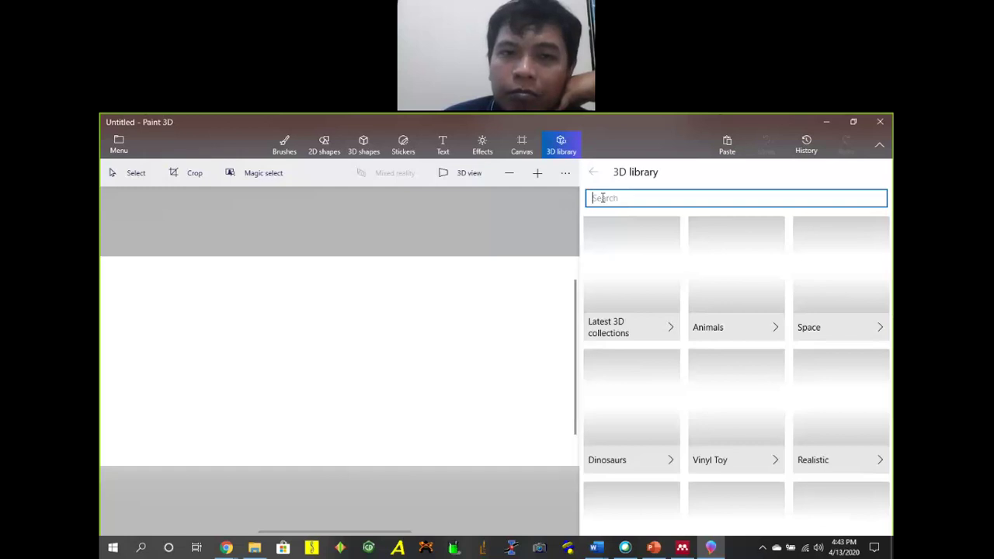
{"action": "left_click", "coordinate": [721, 288]}
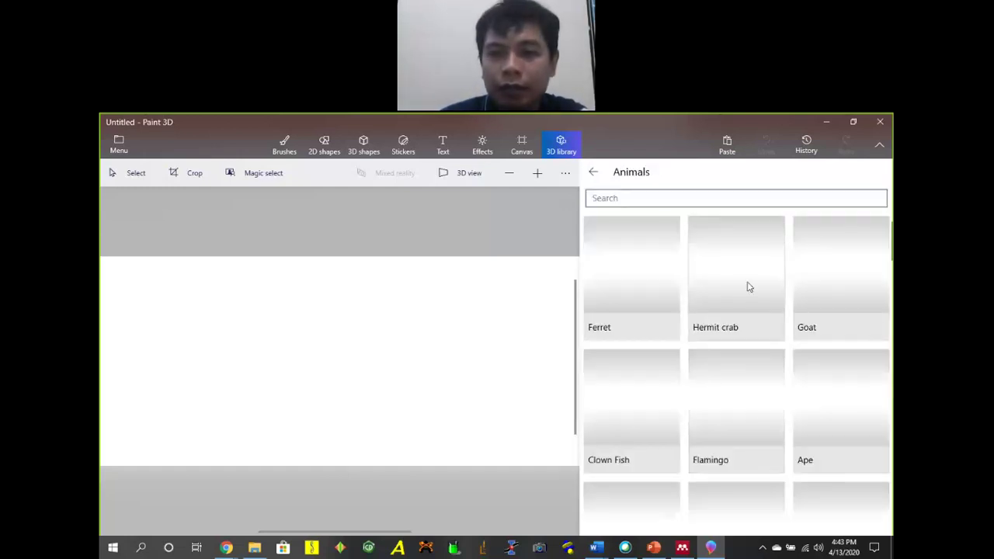
{"action": "left_click", "coordinate": [629, 289]}
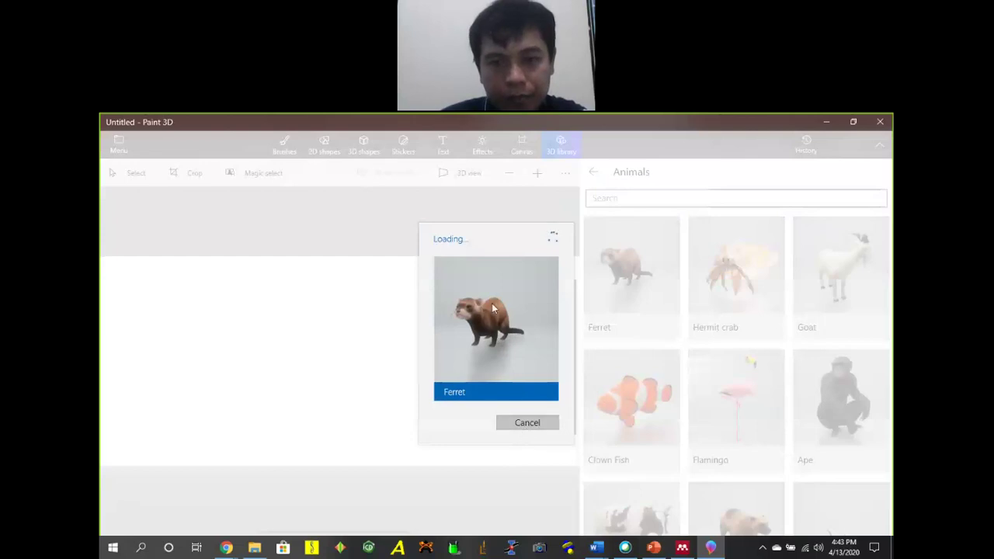
{"action": "left_click", "coordinate": [523, 424]}
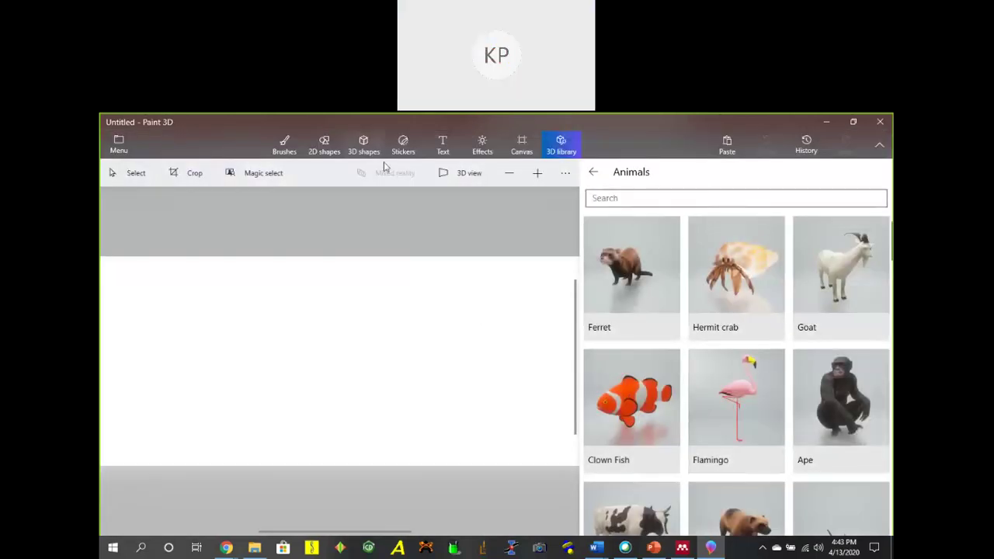
Draw a blue tube from 3D shapes, rotate it onto its side as a ring, then open Menu.
{"action": "left_click", "coordinate": [363, 145]}
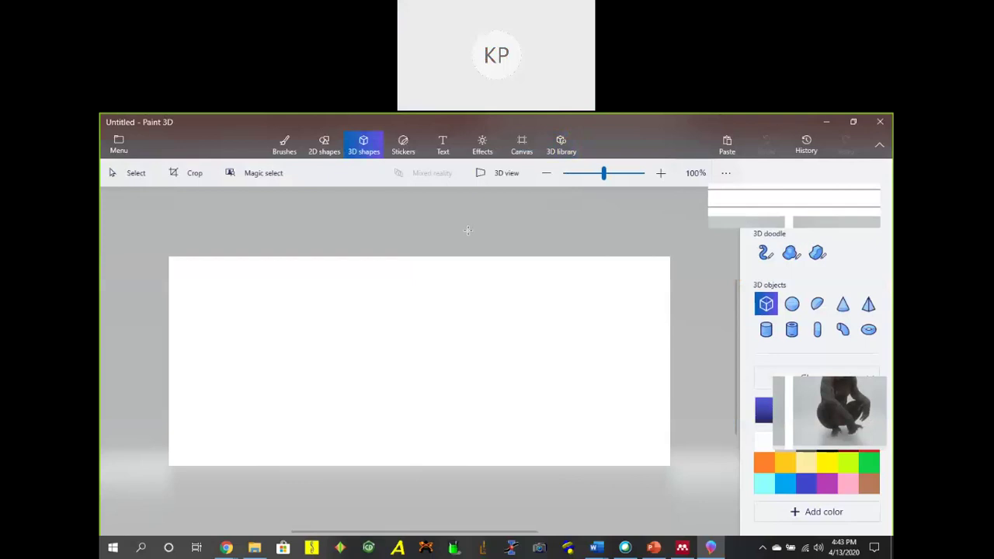
{"action": "left_click", "coordinate": [791, 329]}
{"action": "left_click_drag", "start_coordinate": [356, 363], "coordinate": [386, 281]}
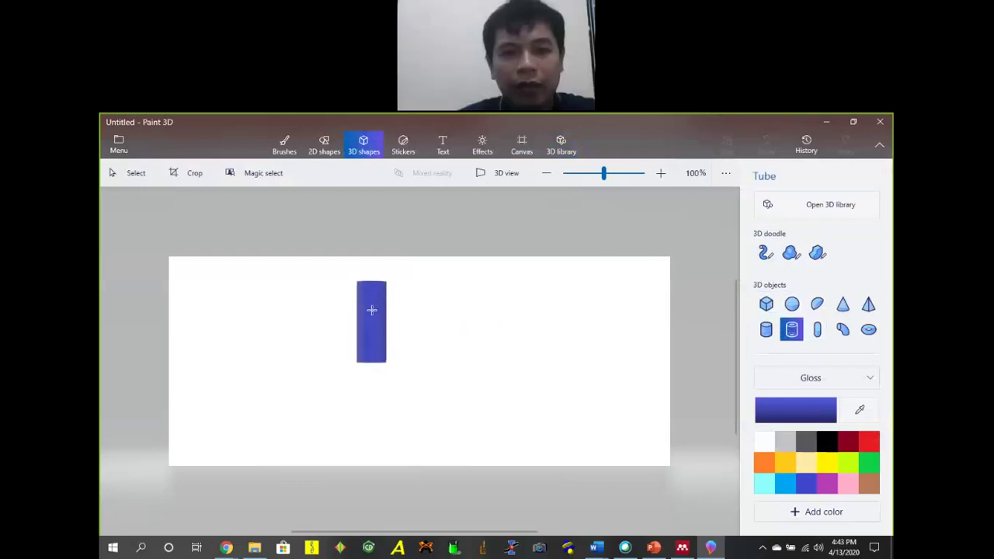
{"action": "left_click", "coordinate": [370, 281]}
{"action": "left_click_drag", "start_coordinate": [417, 322], "coordinate": [407, 376]}
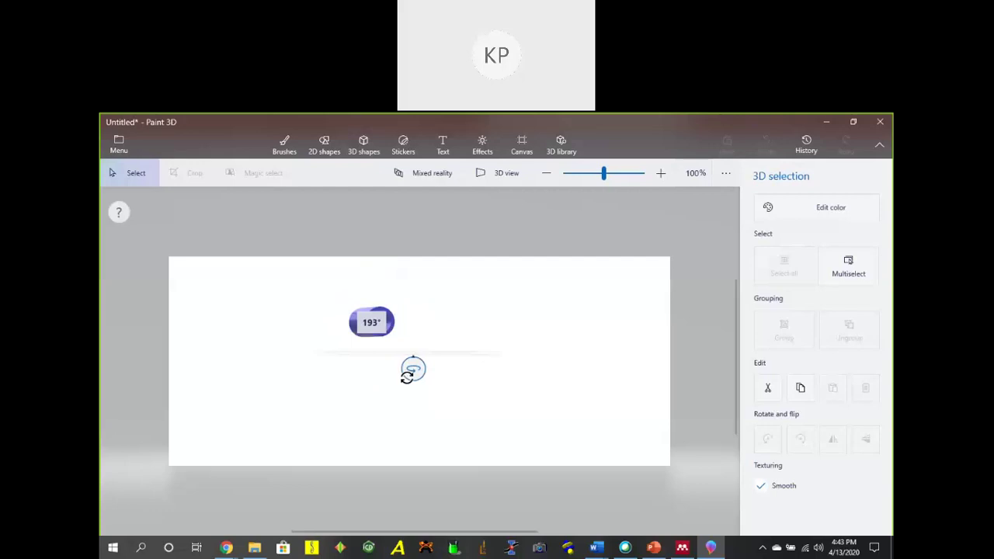
{"action": "left_click_drag", "start_coordinate": [483, 380], "coordinate": [483, 380]}
{"action": "left_click", "coordinate": [421, 399]}
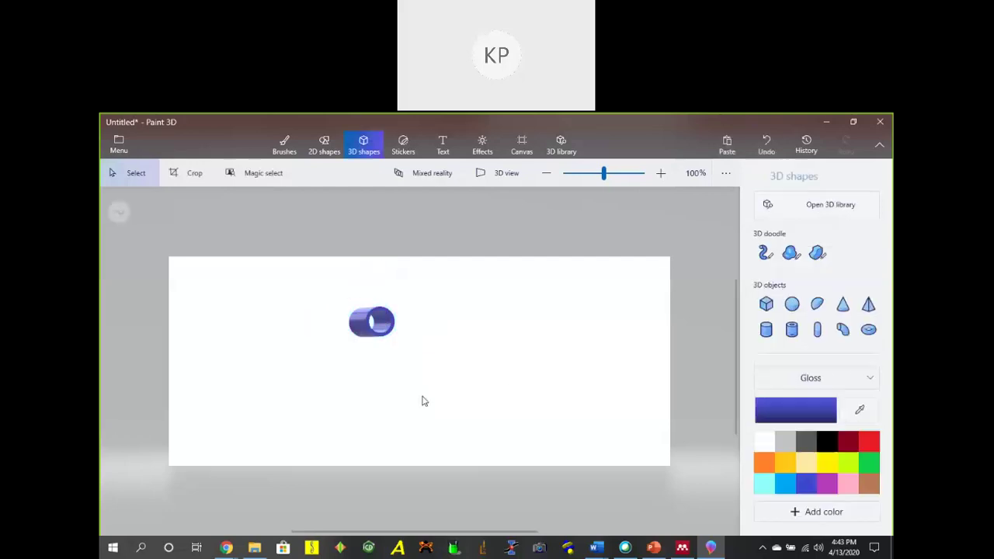
{"action": "left_click", "coordinate": [111, 141]}
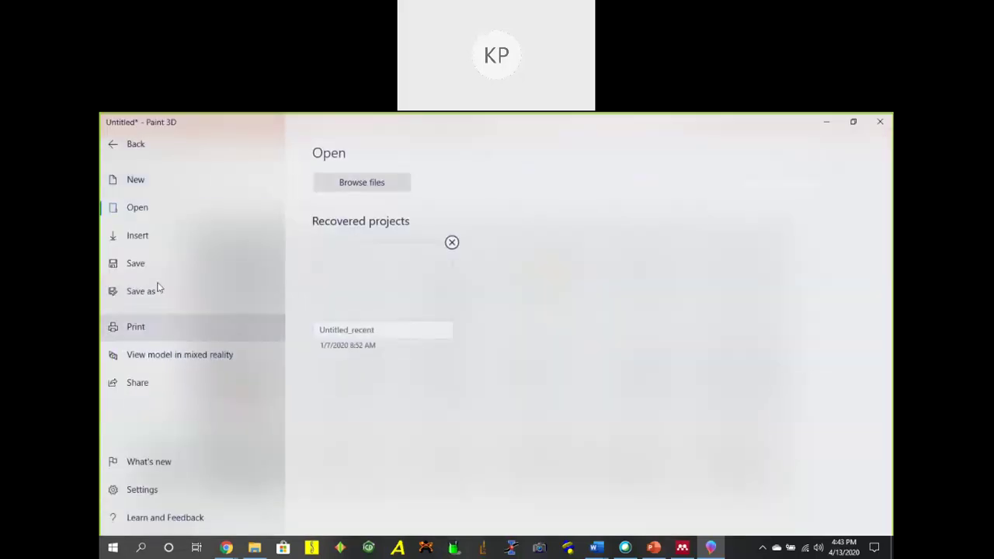
Send the Paint 3D tube model to View in mixed reality, opening it in 3D Viewer.
{"action": "left_click", "coordinate": [151, 303]}
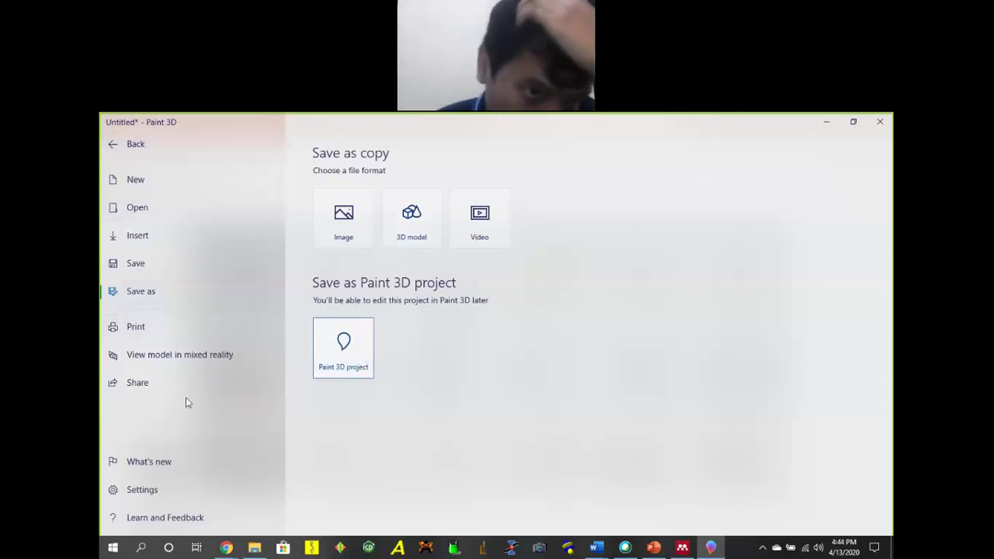
{"action": "left_click", "coordinate": [159, 357]}
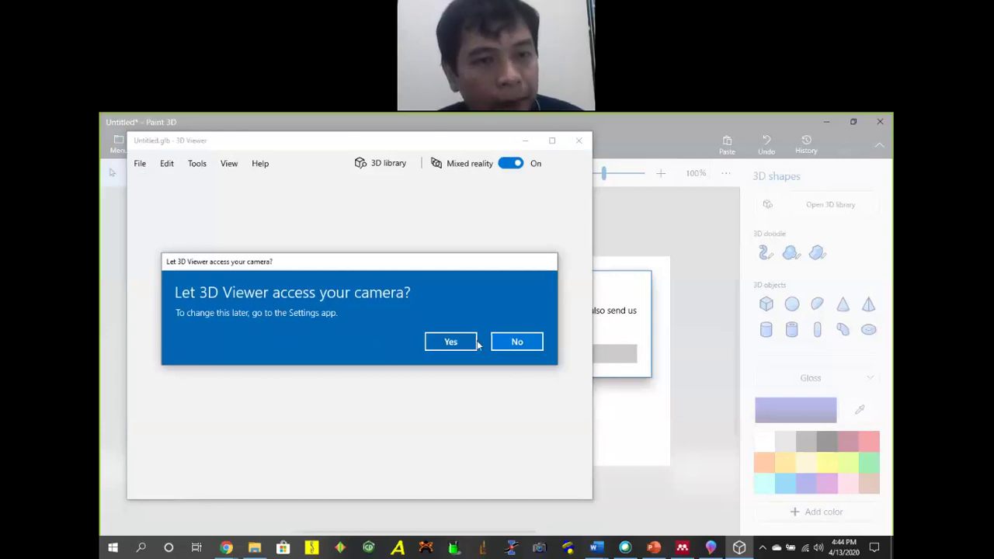
Allow camera access, dismiss the camera error, and try the dark then light lighting theme without saving.
{"action": "left_click", "coordinate": [450, 342]}
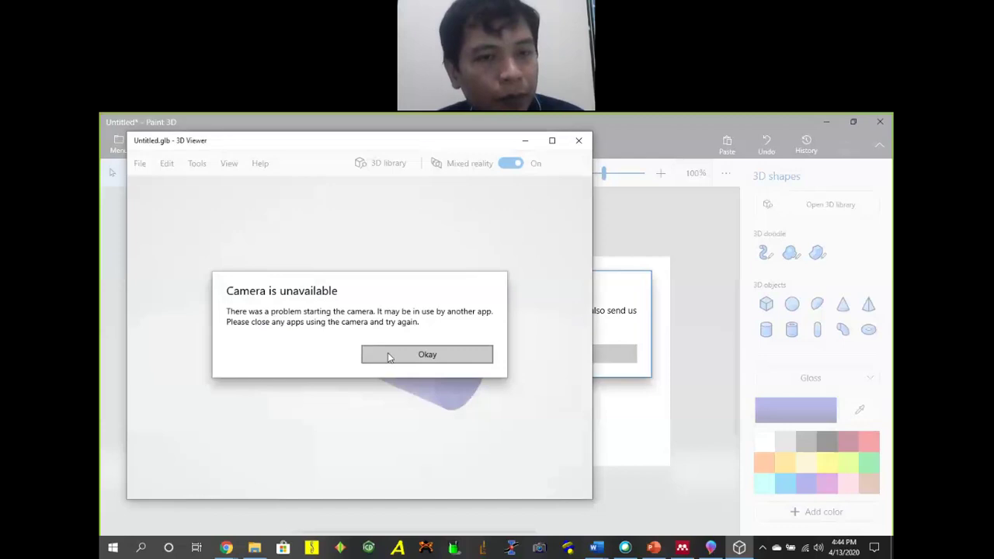
{"action": "left_click", "coordinate": [389, 357]}
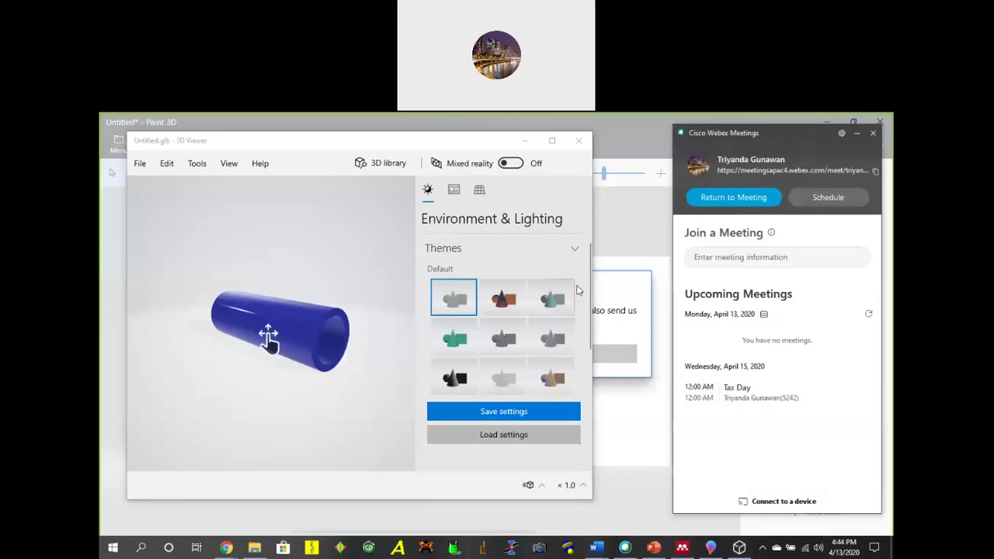
{"action": "left_click", "coordinate": [455, 378]}
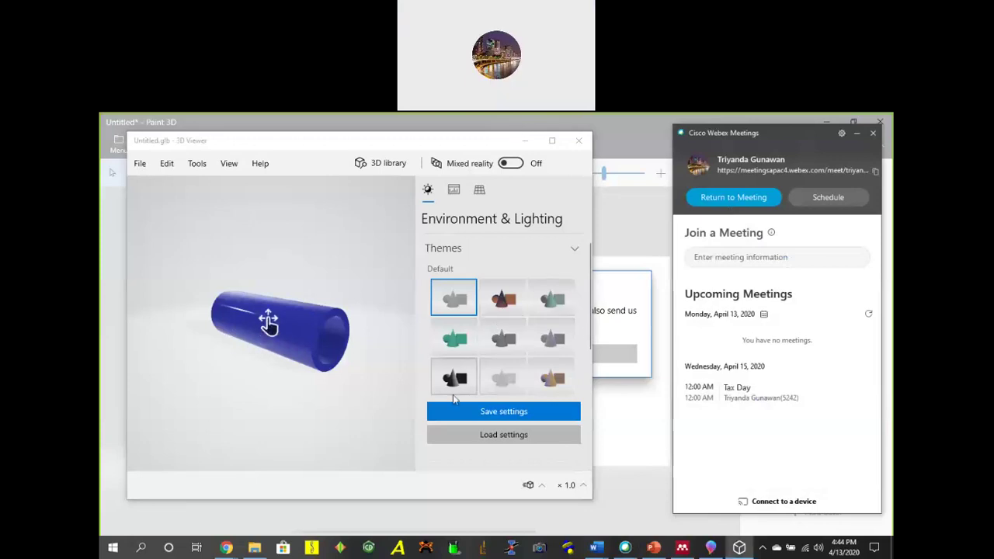
{"action": "left_click", "coordinate": [453, 311]}
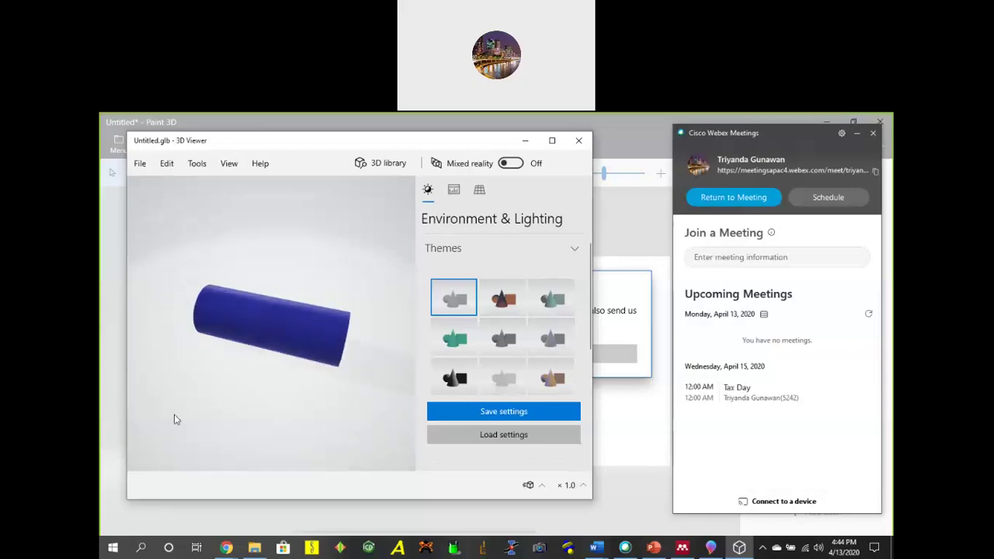
{"action": "left_click", "coordinate": [517, 411]}
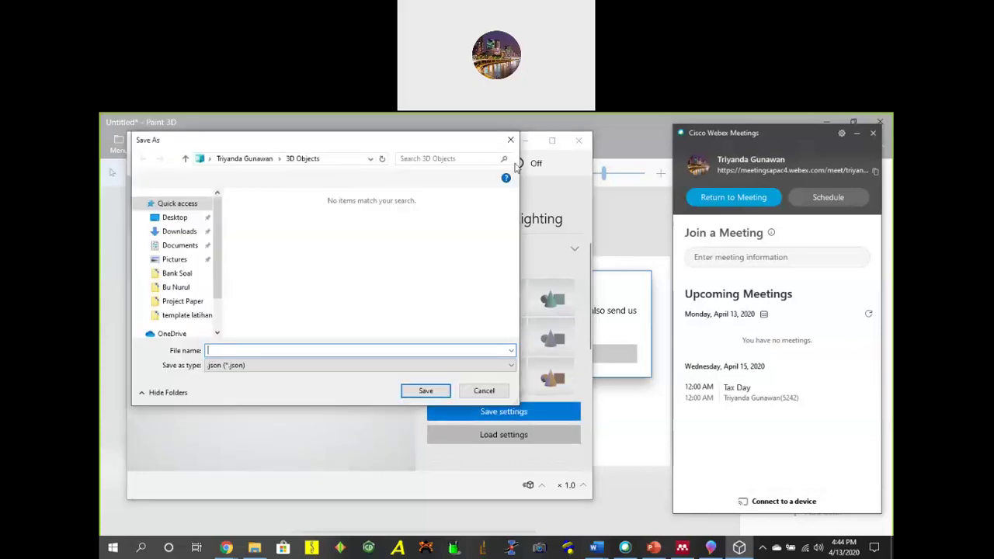
{"action": "left_click", "coordinate": [484, 391]}
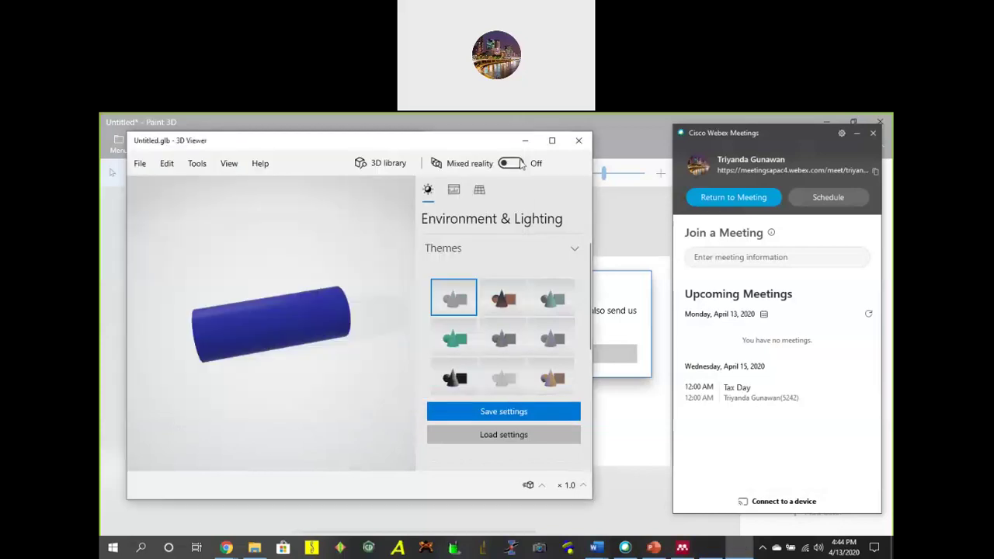
Turn Mixed reality on over the webcam feed and start a search in the 3D library.
{"action": "left_click", "coordinate": [520, 165]}
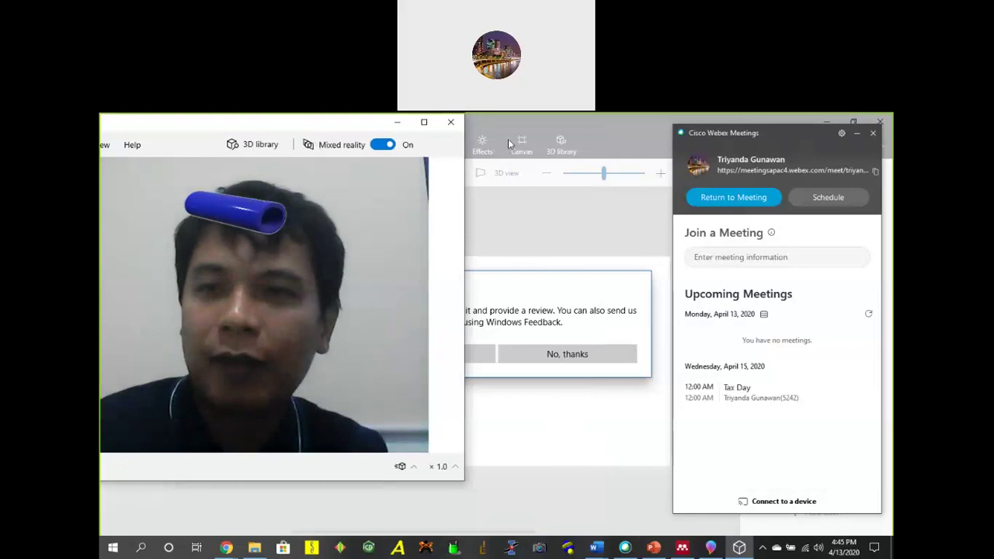
{"action": "left_click_drag", "start_coordinate": [256, 123], "coordinate": [483, 143]}
{"action": "left_click", "coordinate": [397, 313]}
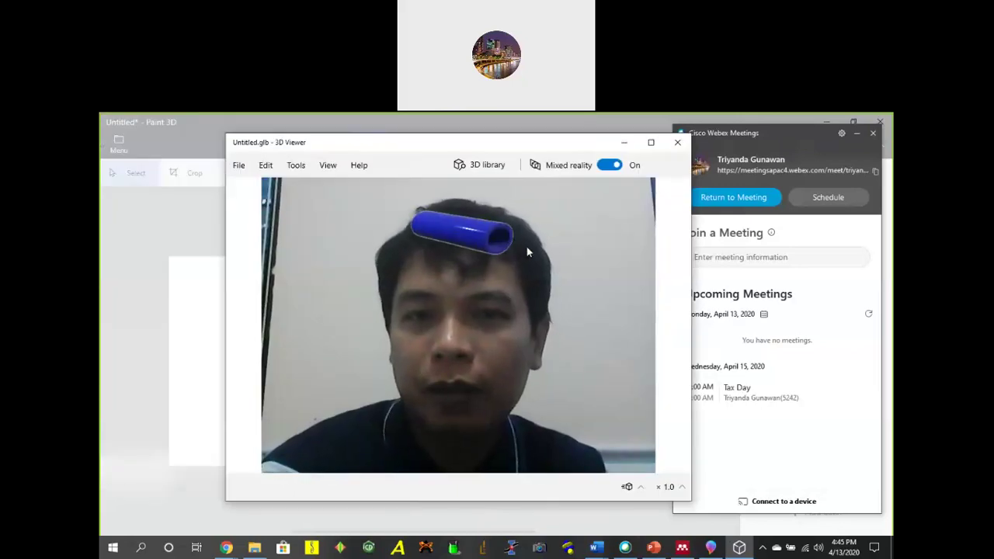
{"action": "left_click", "coordinate": [483, 169]}
{"action": "left_click", "coordinate": [399, 205]}
Search the 3D library for 'bee' and load the Flying bee model.
{"action": "type", "text": "bee"}
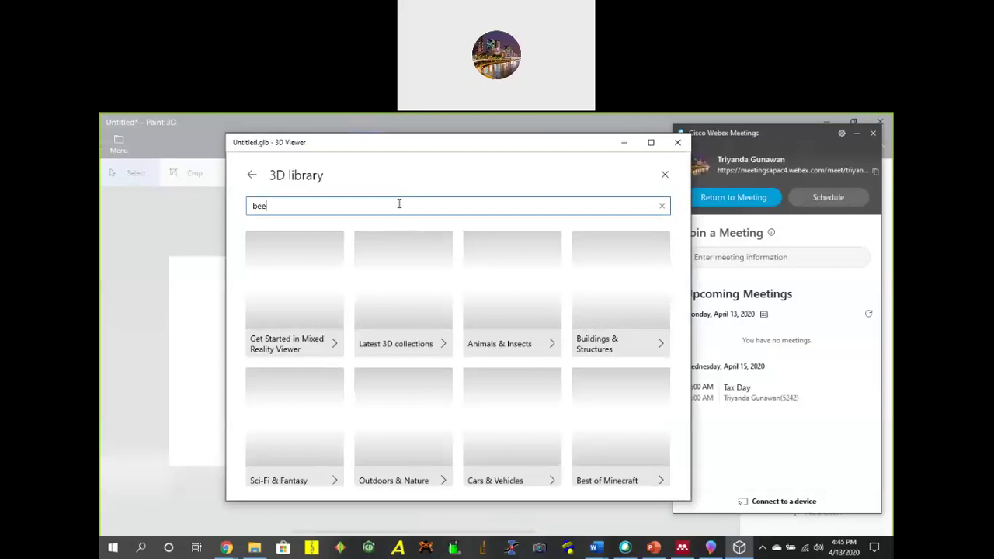
{"action": "key", "text": "Return"}
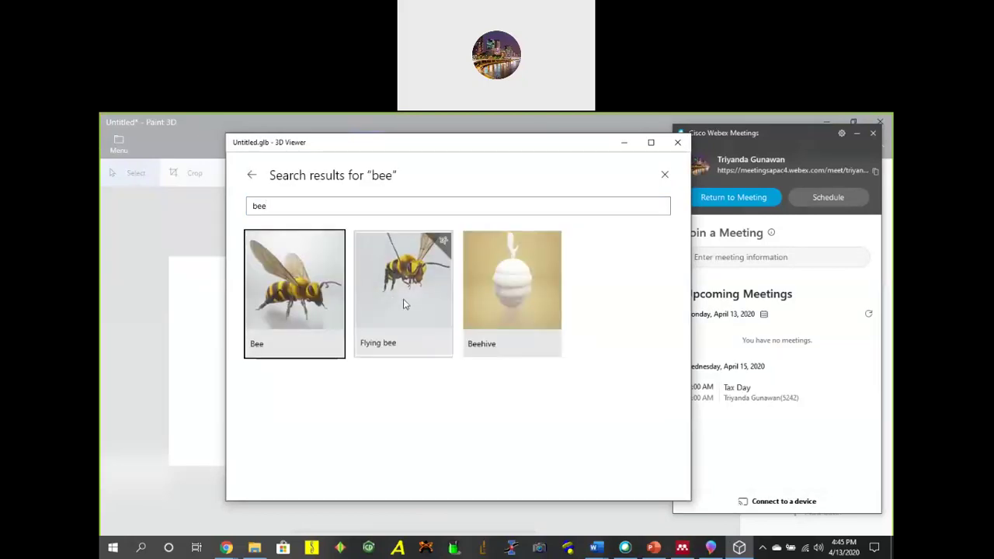
{"action": "left_click", "coordinate": [404, 301]}
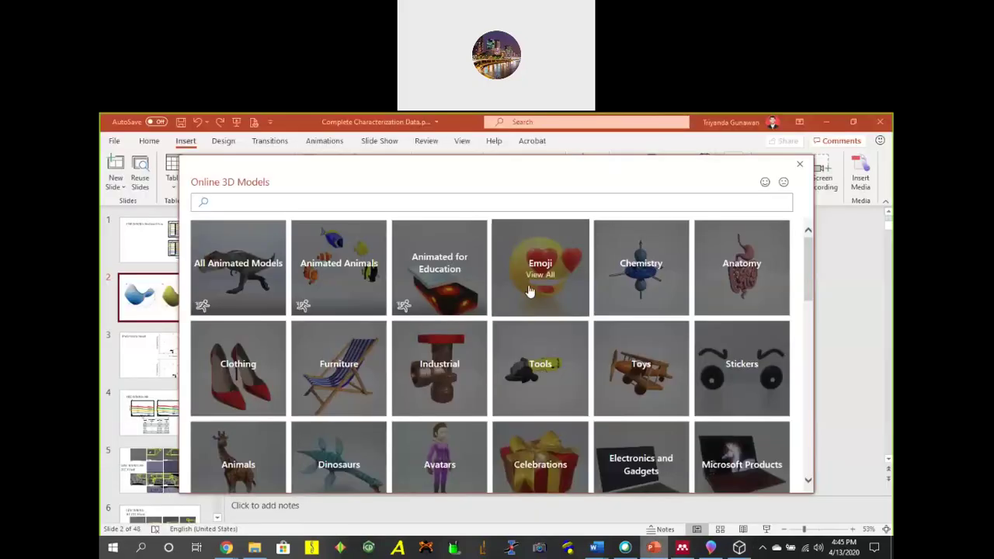
Search online 3D models for 'zeolite', then 'pipe', and insert the yellow cylinder onto slide 2.
{"action": "left_click", "coordinate": [292, 206]}
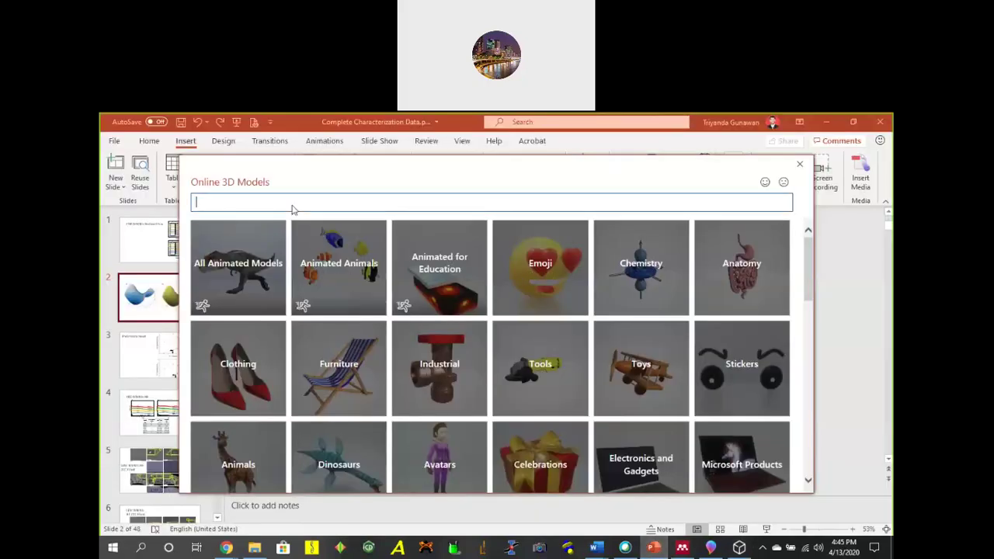
{"action": "type", "text": "zeolite"}
{"action": "key", "text": "Return"}
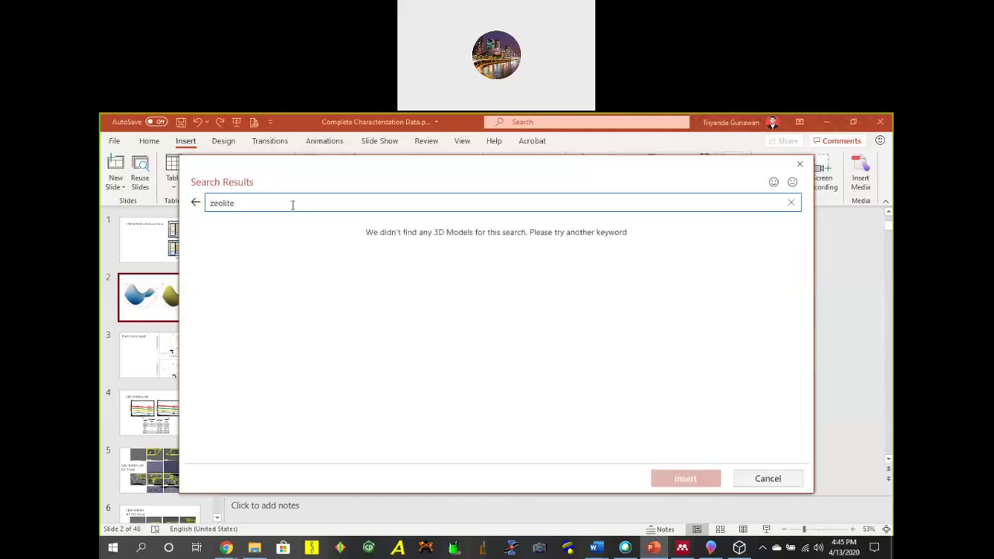
{"action": "key", "text": "BackSpace"}
{"action": "key", "text": "BackSpace"}
{"action": "key", "text": "BackSpace"}
{"action": "key", "text": "BackSpace"}
{"action": "key", "text": "BackSpace"}
{"action": "key", "text": "BackSpace"}
{"action": "type", "text": "pipe"}
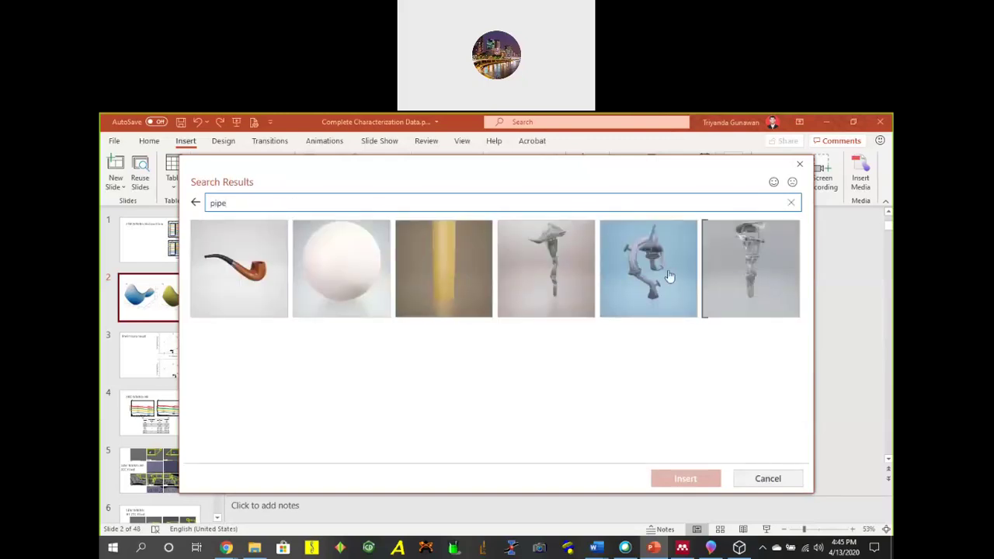
{"action": "left_click", "coordinate": [428, 282]}
{"action": "left_click", "coordinate": [688, 478]}
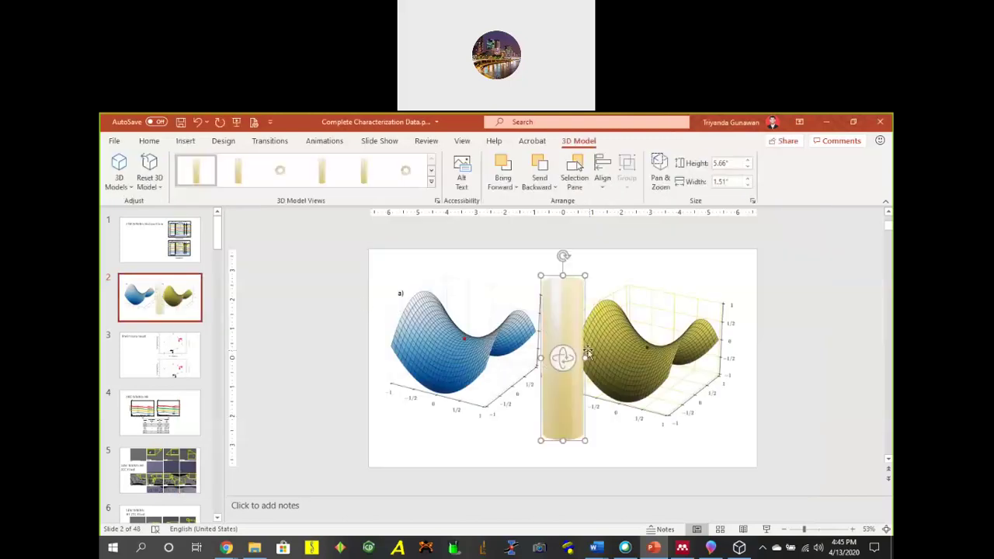
Rotate the yellow cylinder to face forward as a ring, then delete it from slide 2.
{"action": "left_click_drag", "start_coordinate": [564, 357], "coordinate": [621, 407]}
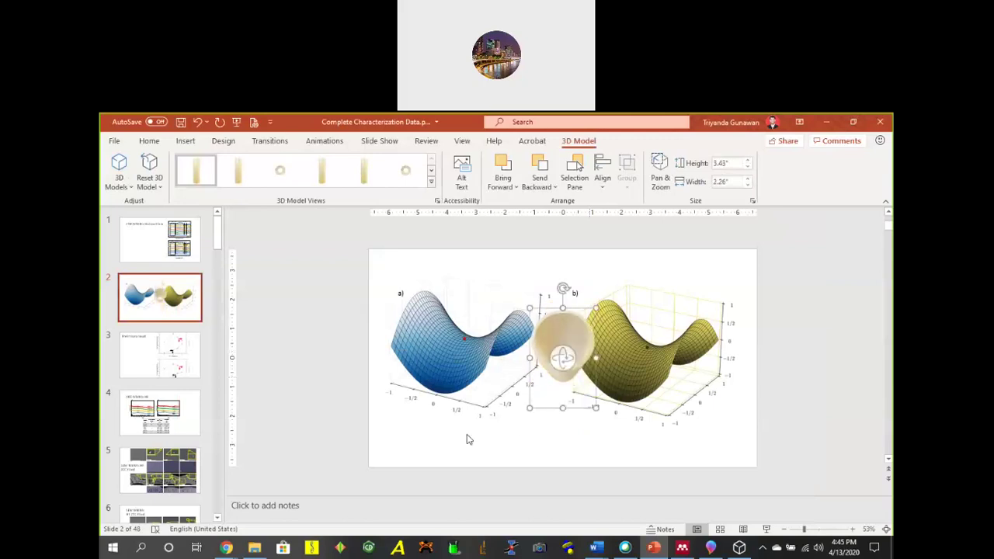
{"action": "key", "text": "Delete"}
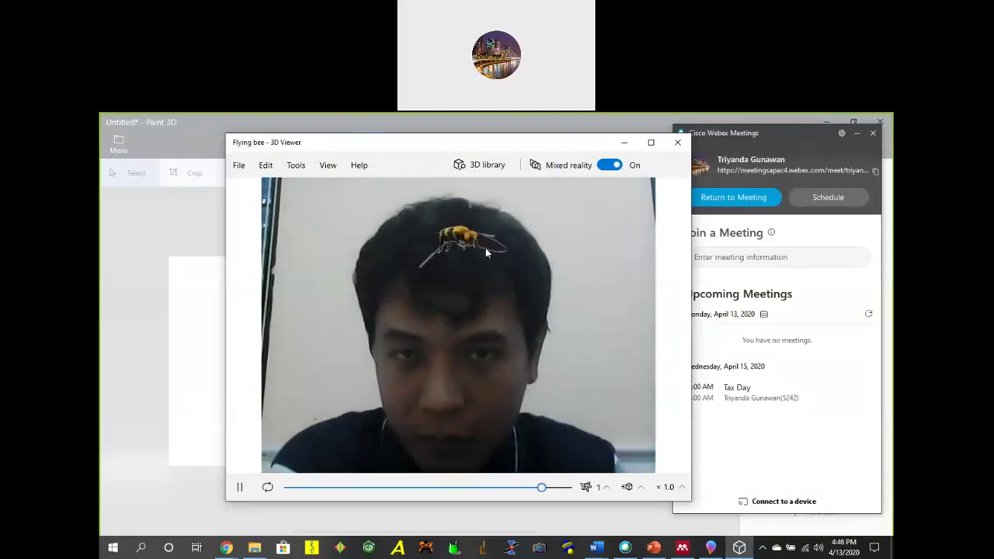
Close 3D Viewer and its rating prompt, then close Paint 3D's Untitled drawing without saving.
{"action": "left_click", "coordinate": [597, 487]}
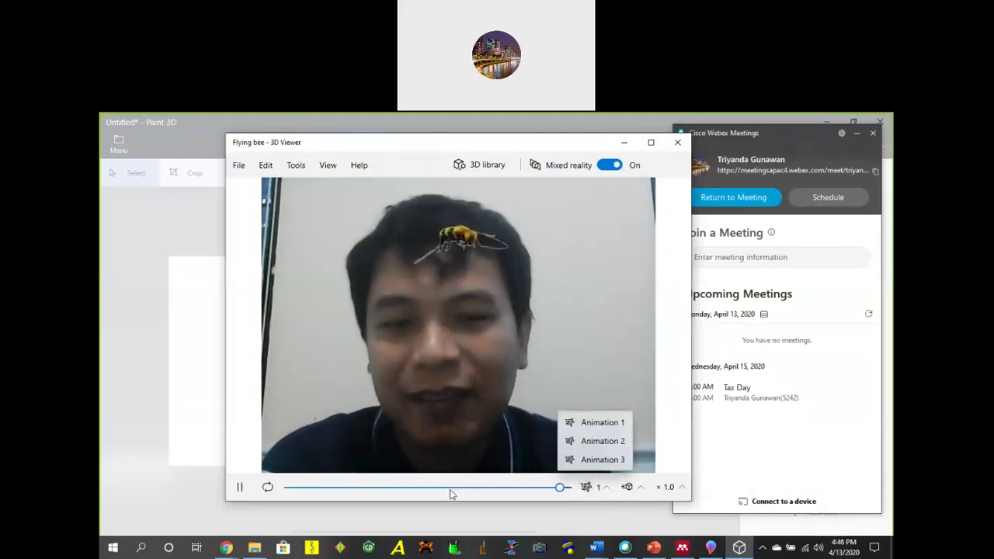
{"action": "left_click", "coordinate": [674, 146]}
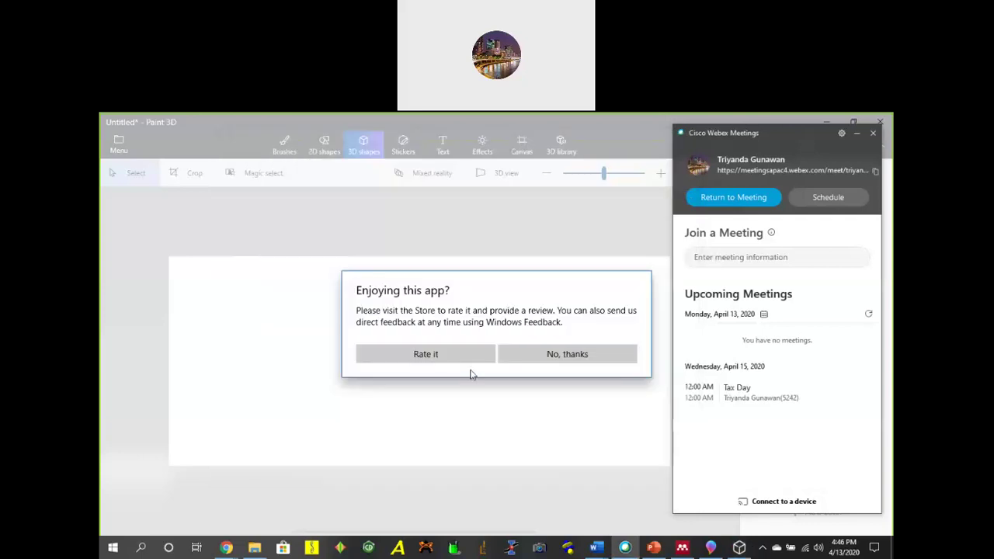
{"action": "left_click", "coordinate": [579, 354]}
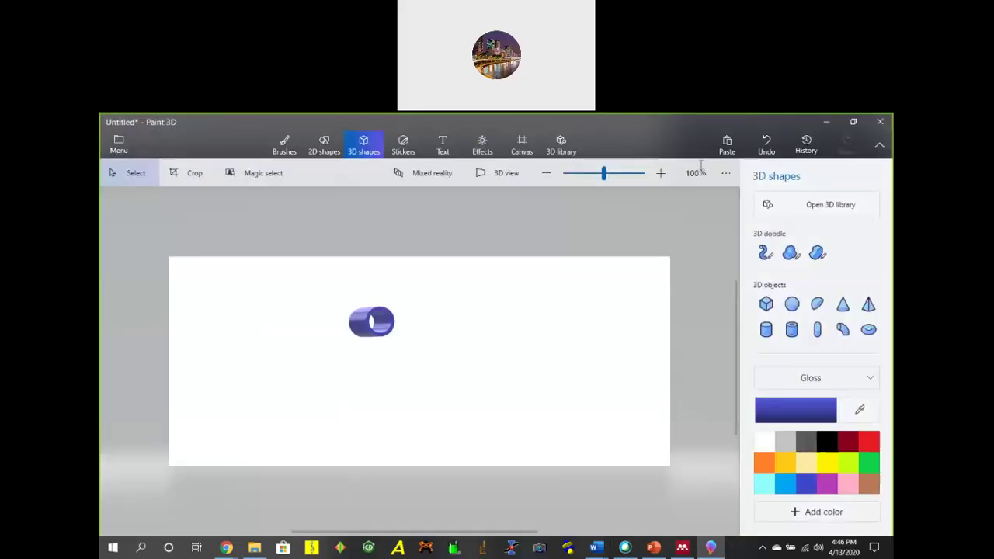
{"action": "left_click", "coordinate": [886, 128]}
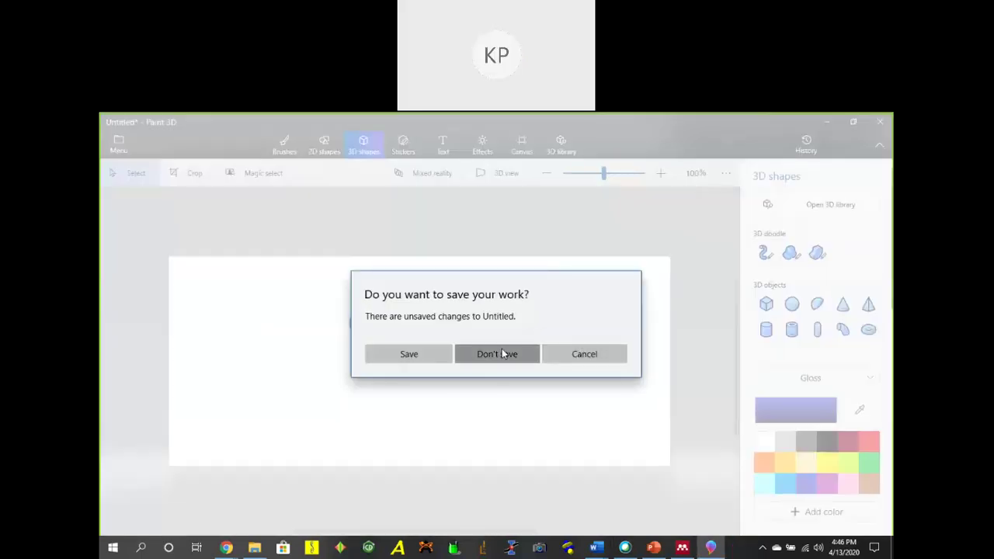
{"action": "left_click", "coordinate": [504, 353]}
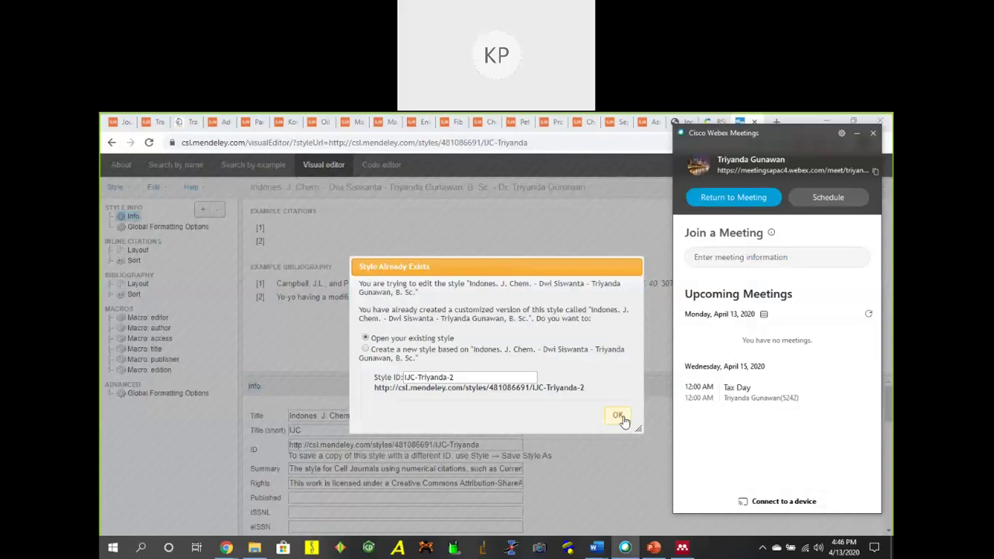
Reopen the existing customized style in the CSL Visual Editor, close the editor, and minimize Chrome.
{"action": "left_click", "coordinate": [619, 417]}
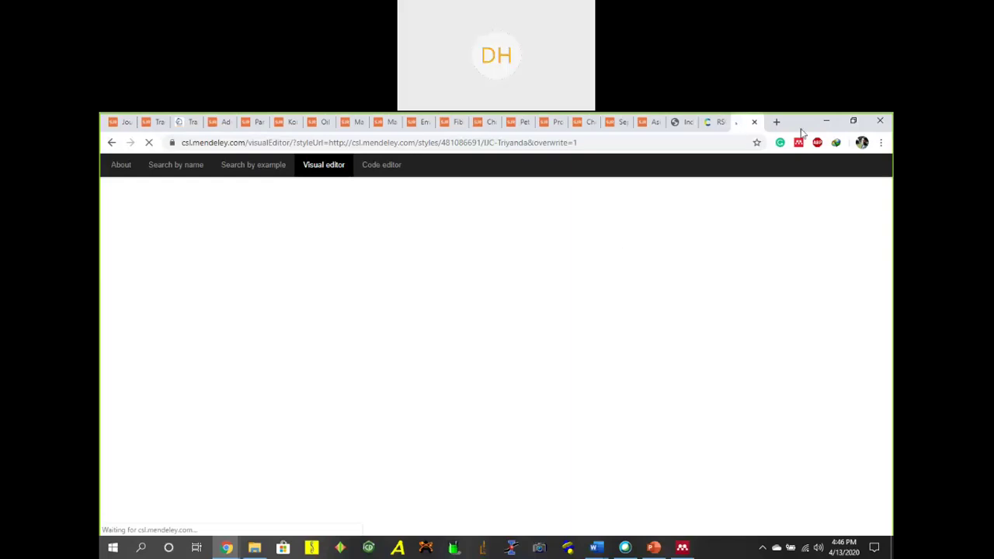
{"action": "left_click", "coordinate": [754, 122]}
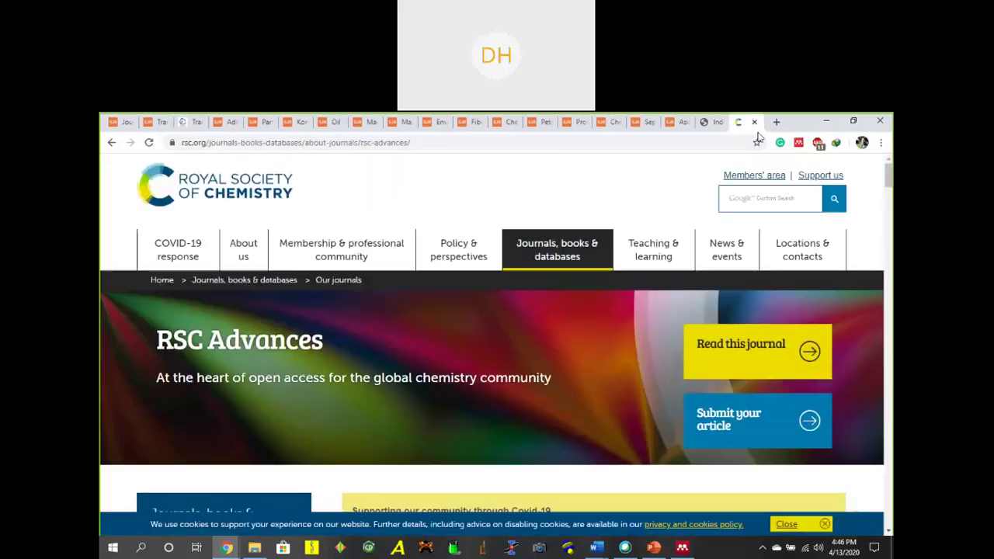
{"action": "left_click", "coordinate": [827, 122]}
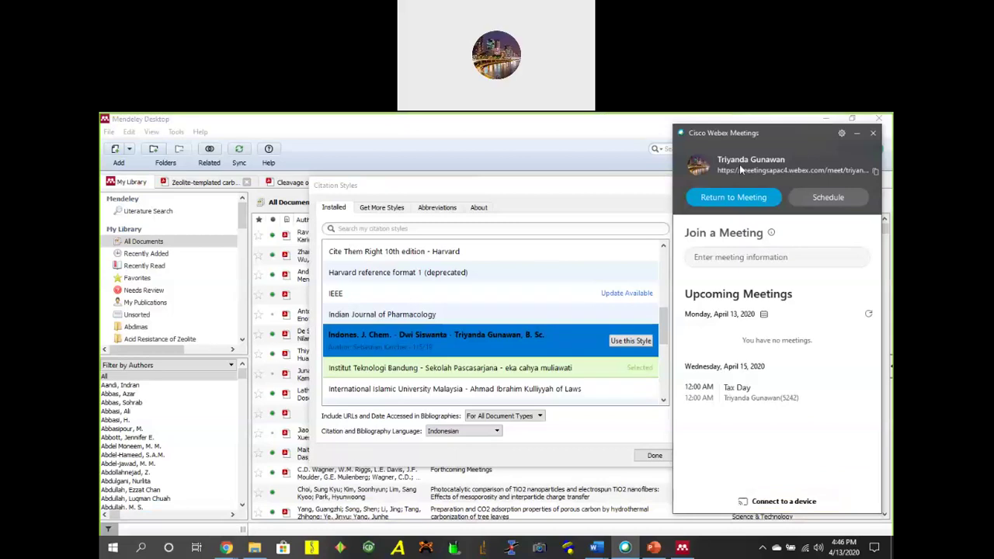
Close Citation Styles, check Mendeley's Tools menu, and switch to the Menulis Buku Baru Word document.
{"action": "left_click", "coordinate": [654, 455]}
{"action": "left_click", "coordinate": [482, 322]}
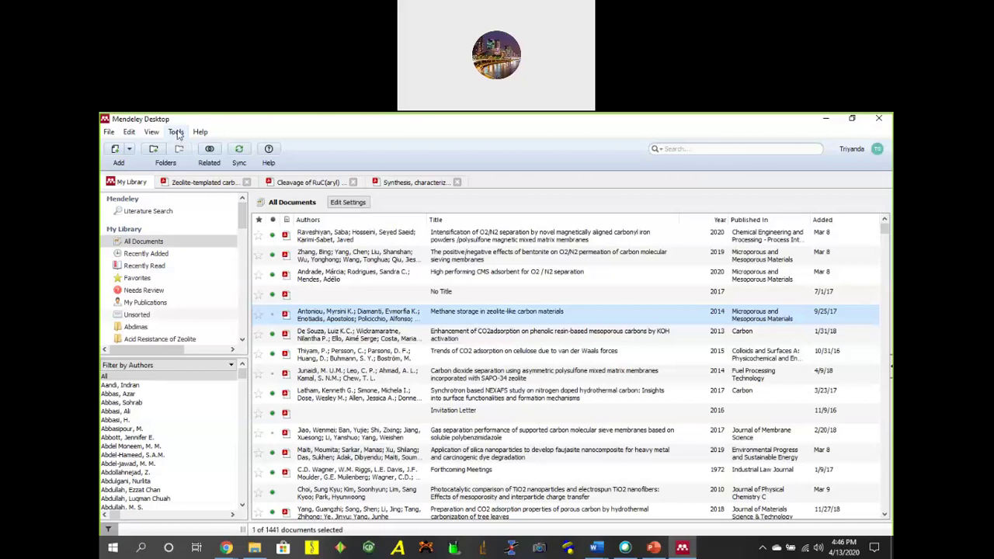
{"action": "left_click", "coordinate": [176, 132]}
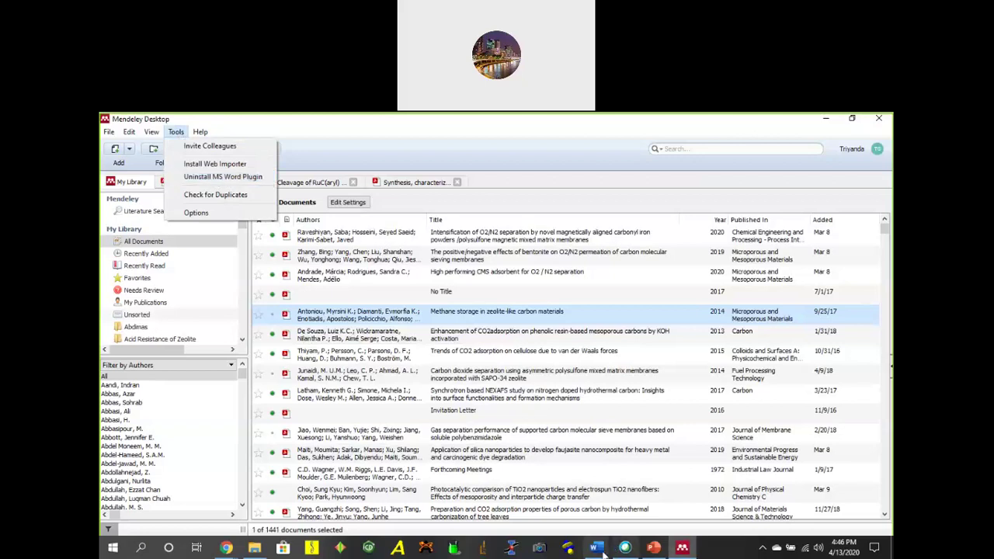
{"action": "mouse_move", "coordinate": [604, 549]}
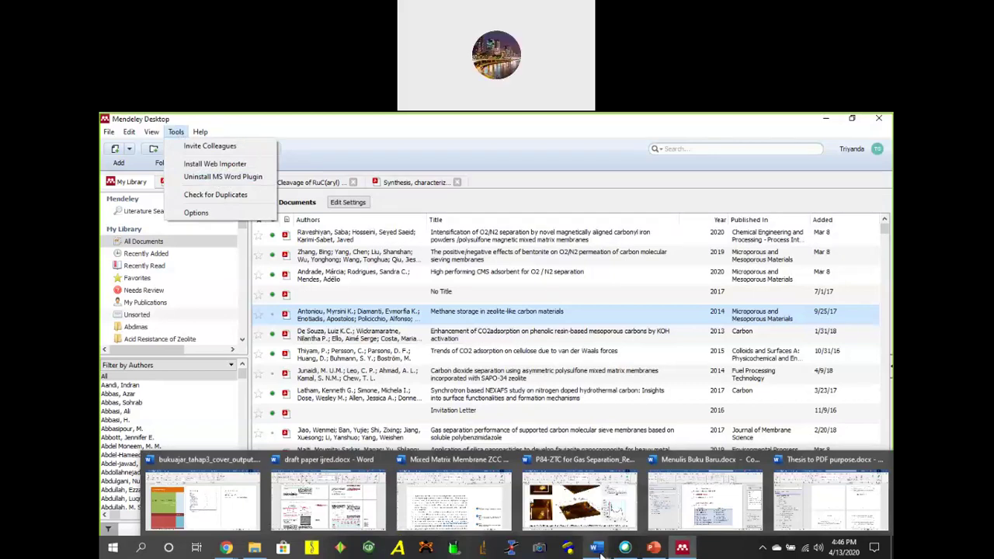
{"action": "left_click", "coordinate": [696, 504]}
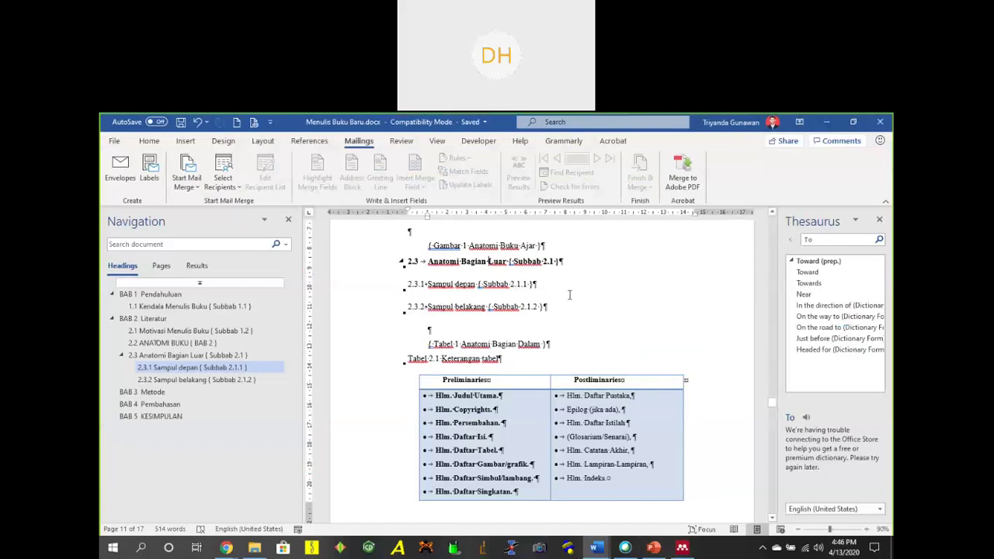
In Word Options > Add-ins, select Mendeley-1.19.4.dotm and open the COM Add-ins manager.
{"action": "left_click", "coordinate": [114, 143]}
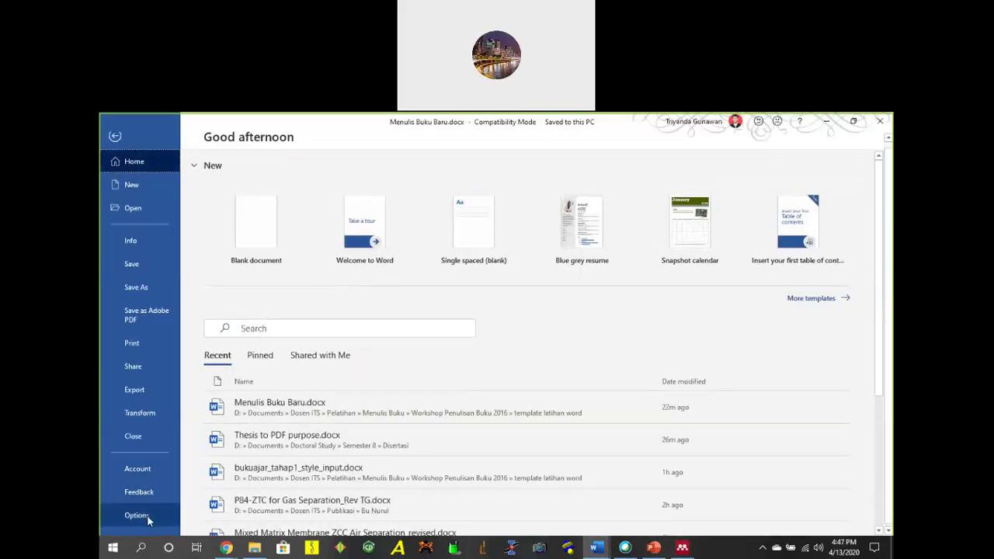
{"action": "left_click", "coordinate": [135, 516]}
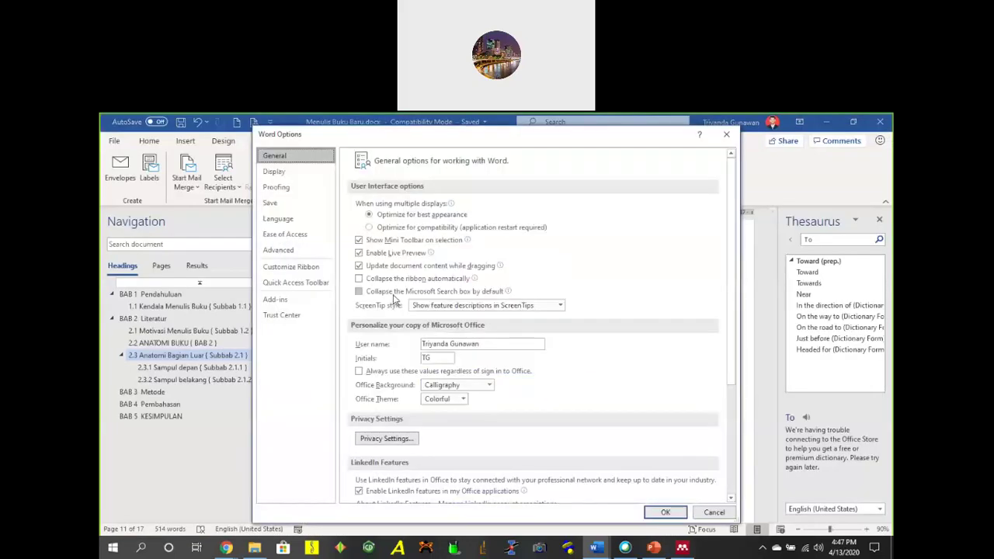
{"action": "left_click", "coordinate": [280, 300]}
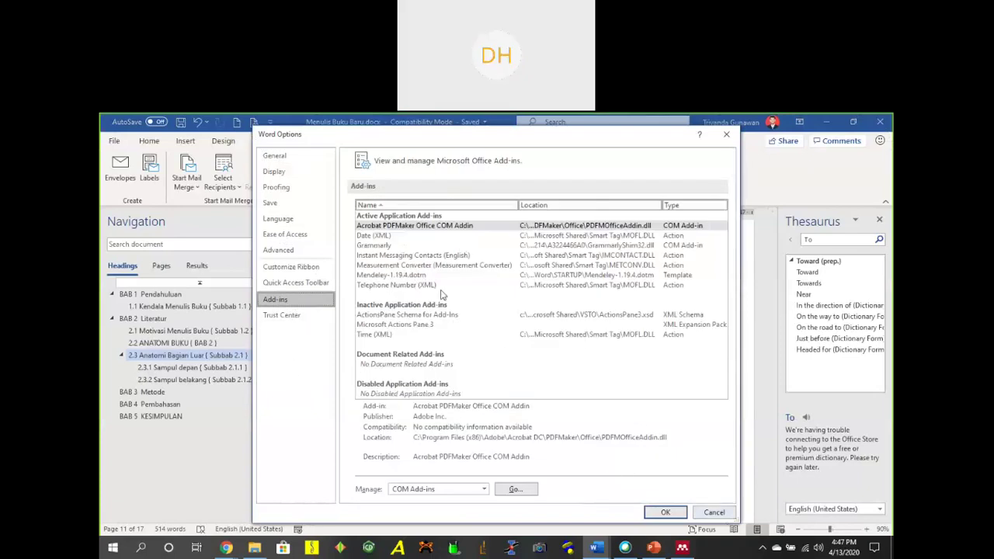
{"action": "left_click", "coordinate": [414, 276]}
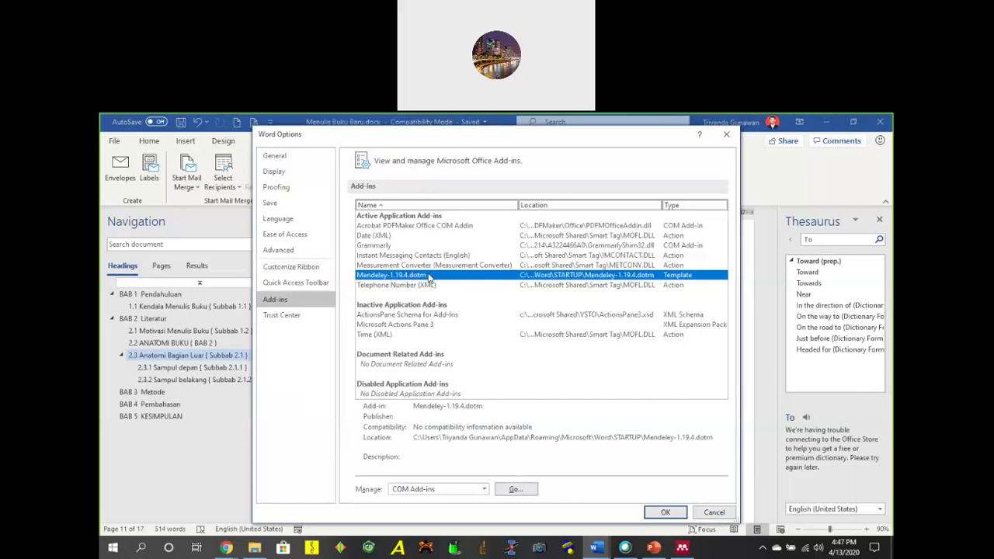
{"action": "left_click", "coordinate": [456, 497]}
{"action": "left_click", "coordinate": [458, 494]}
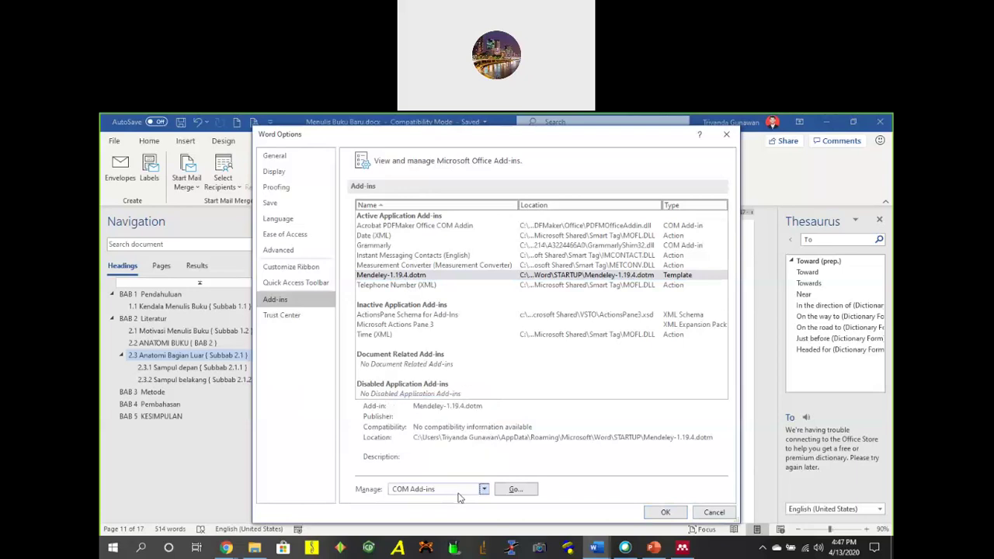
{"action": "left_click", "coordinate": [515, 489]}
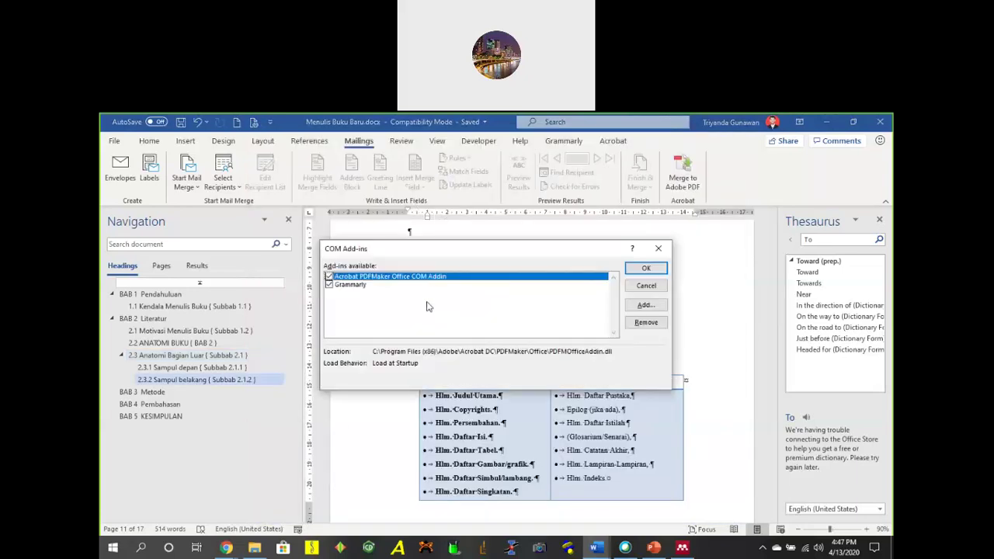
Start adding a COM add-in, browsing to Program Files (x86)\Mendeley Desktop\wordPlugin with All Files shown.
{"action": "left_click", "coordinate": [381, 285]}
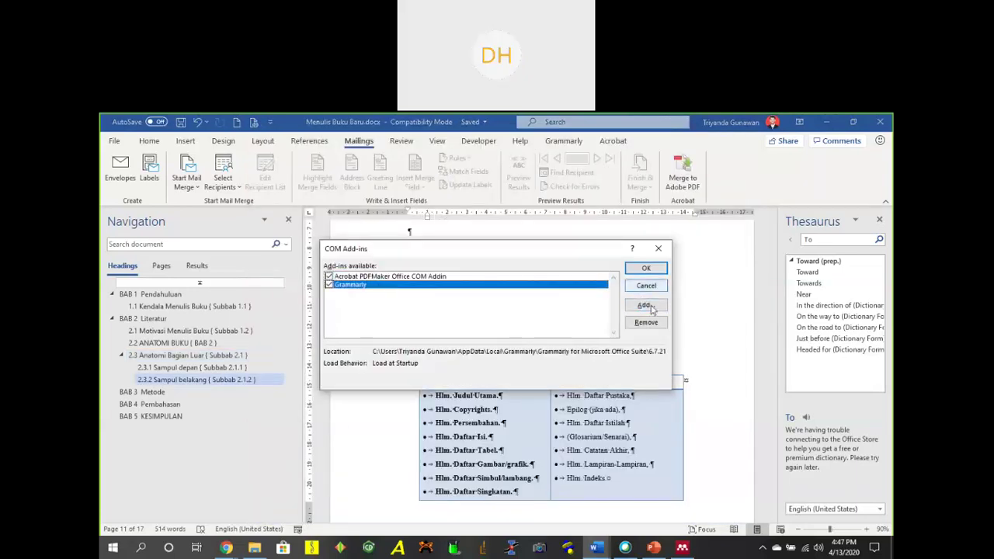
{"action": "left_click", "coordinate": [646, 306]}
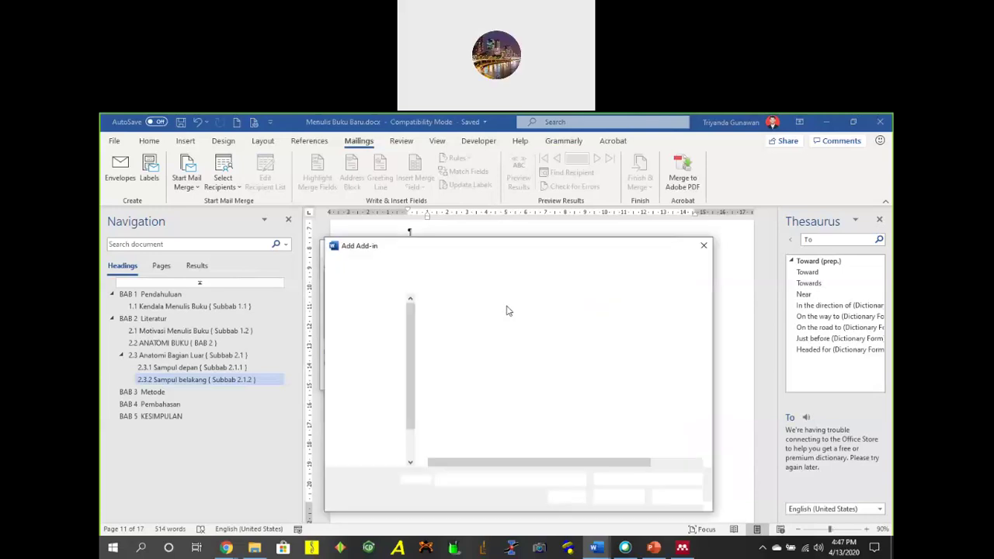
{"action": "left_click", "coordinate": [376, 436]}
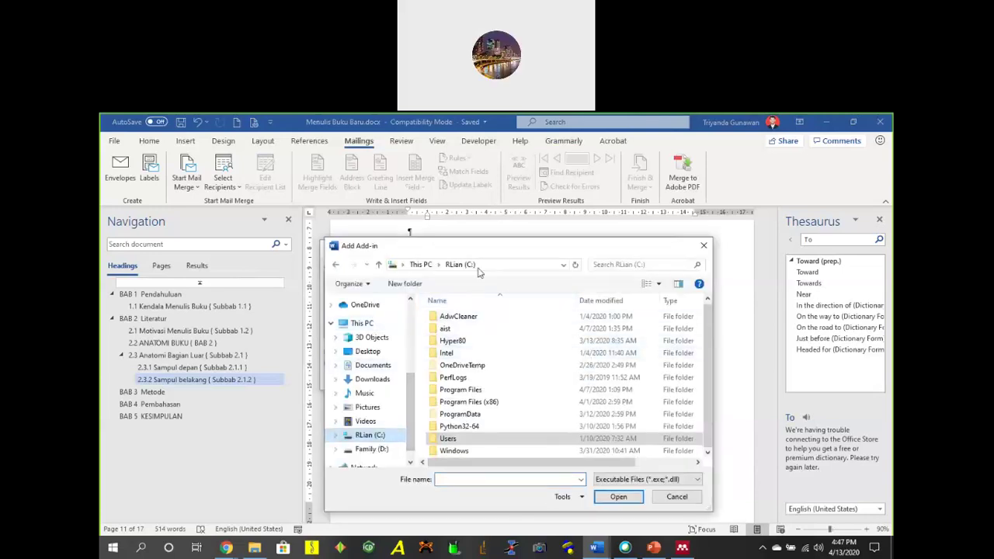
{"action": "double_click", "coordinate": [486, 402]}
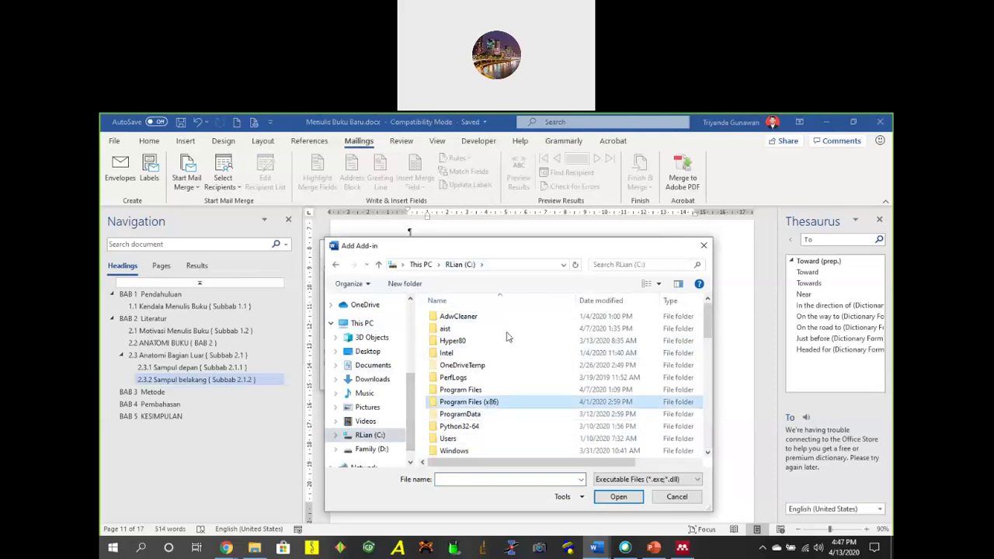
{"action": "scroll", "coordinate": [501, 334], "scroll_direction": "down", "scroll_amount": 5}
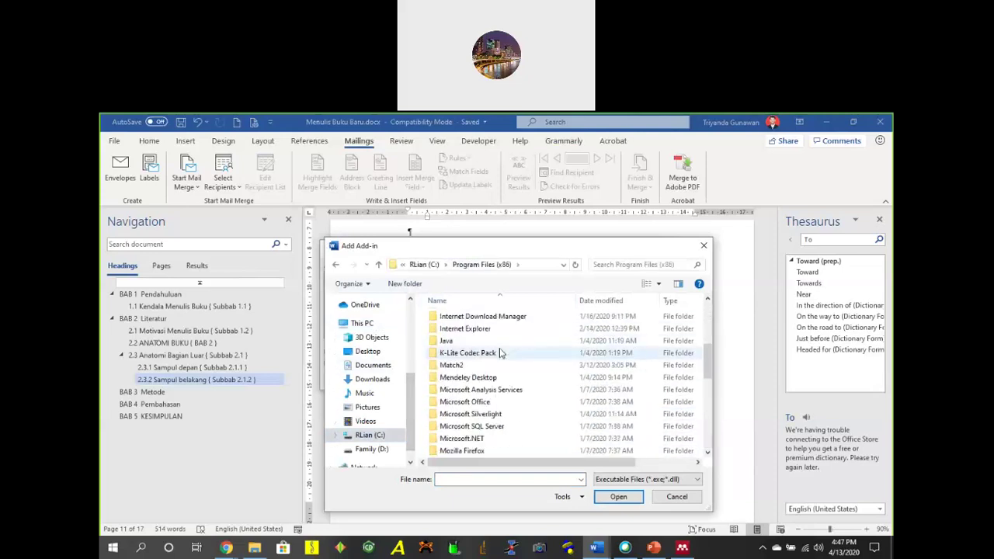
{"action": "double_click", "coordinate": [493, 379]}
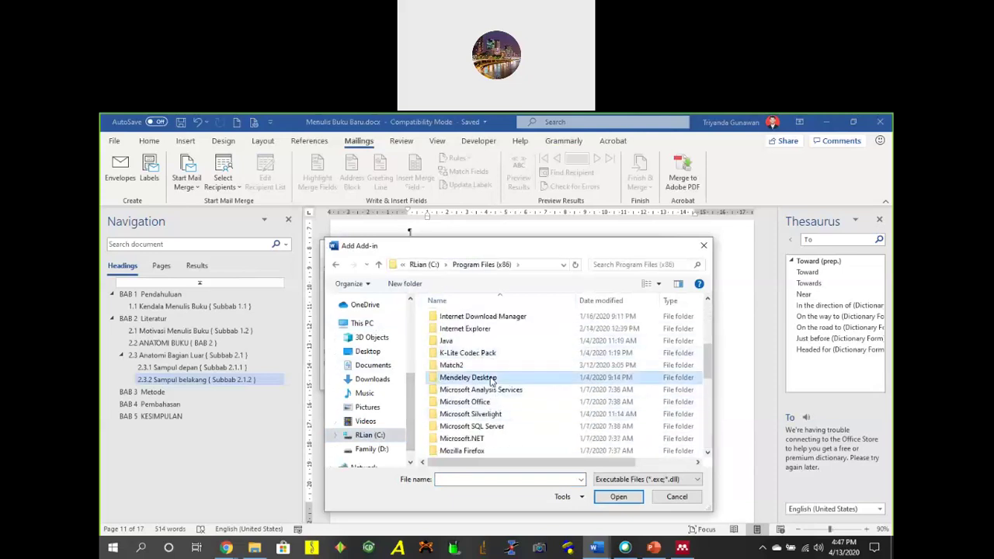
{"action": "scroll", "coordinate": [508, 346], "scroll_direction": "down", "scroll_amount": 3}
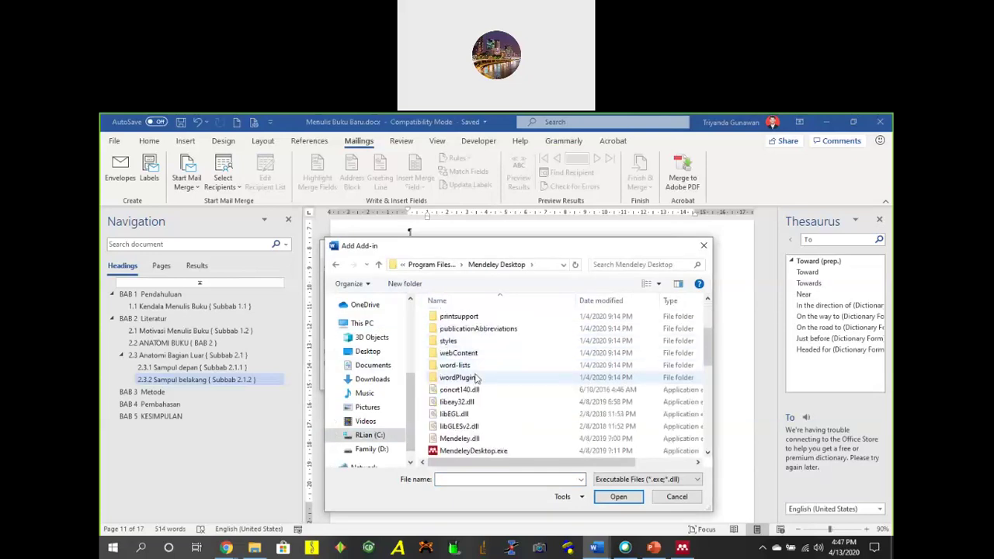
{"action": "double_click", "coordinate": [468, 377]}
{"action": "left_click", "coordinate": [640, 479]}
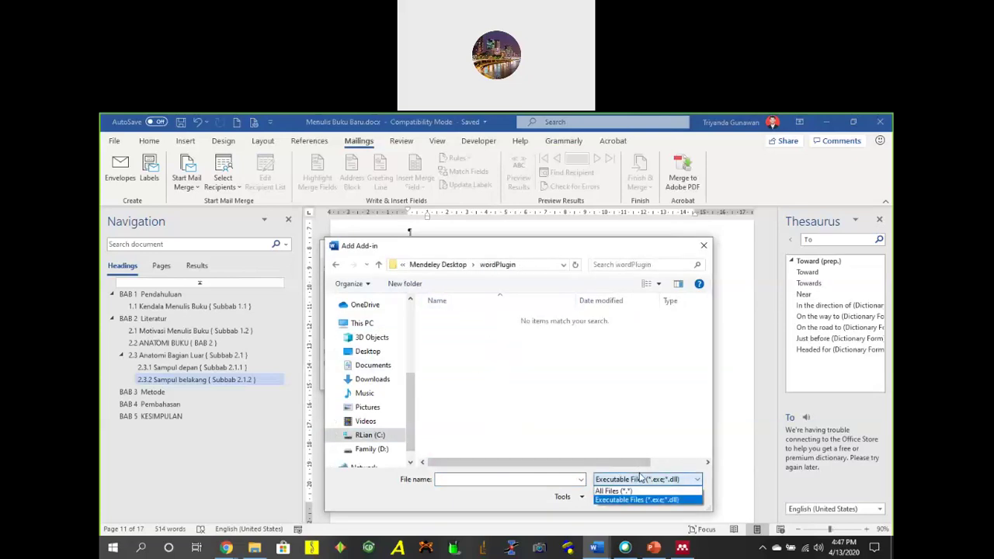
{"action": "left_click", "coordinate": [641, 492]}
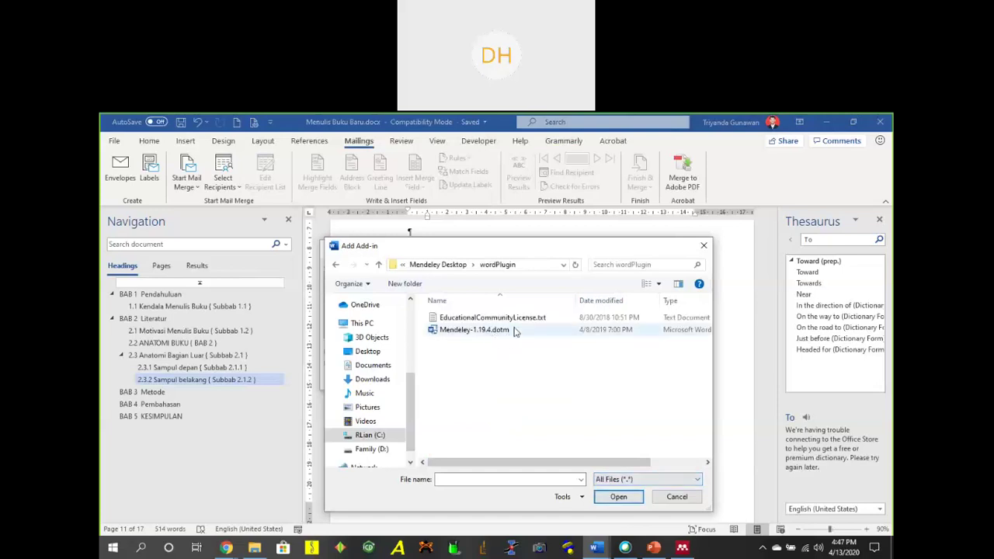
Load Mendeley-1.19.4.dotm, dismiss Word's invalid add-in error, and cancel the COM Add-ins dialog.
{"action": "left_click_drag", "start_coordinate": [556, 249], "coordinate": [672, 180]}
{"action": "left_click", "coordinate": [604, 264]}
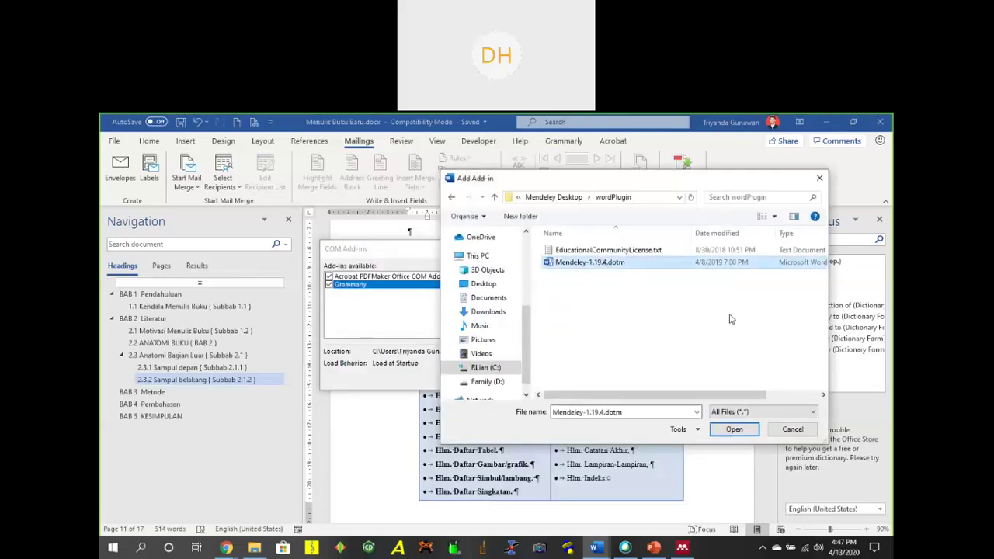
{"action": "left_click", "coordinate": [744, 433]}
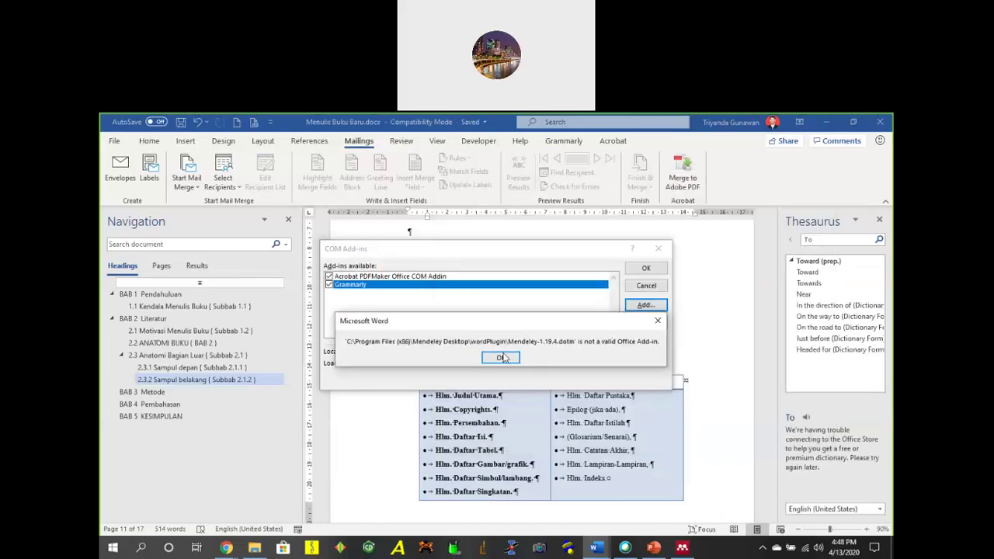
{"action": "left_click", "coordinate": [514, 358]}
{"action": "left_click", "coordinate": [649, 288]}
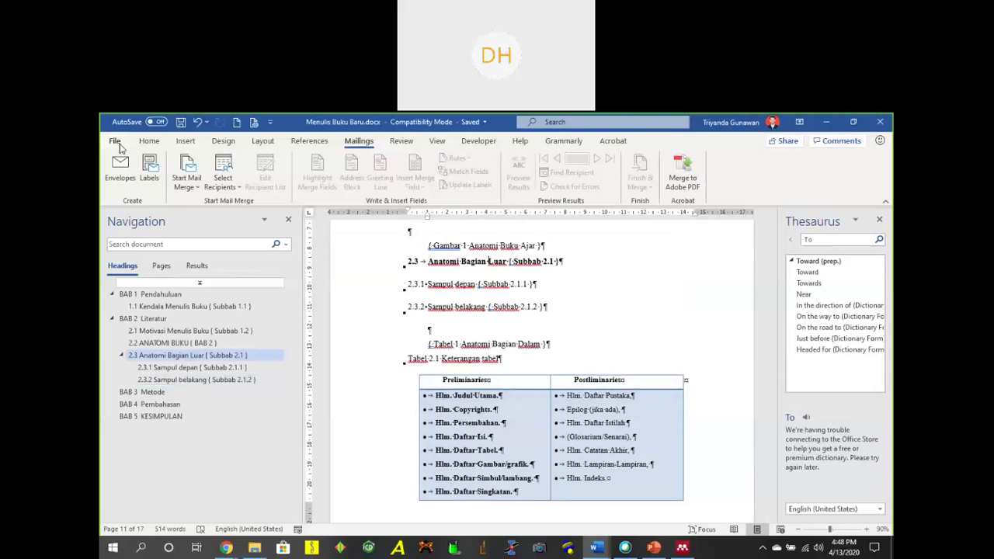
Inspect the Mendeley-1.19.4.dotm entry in Word Options' Add-ins list, cancel, and switch to Mendeley.
{"action": "left_click", "coordinate": [114, 141]}
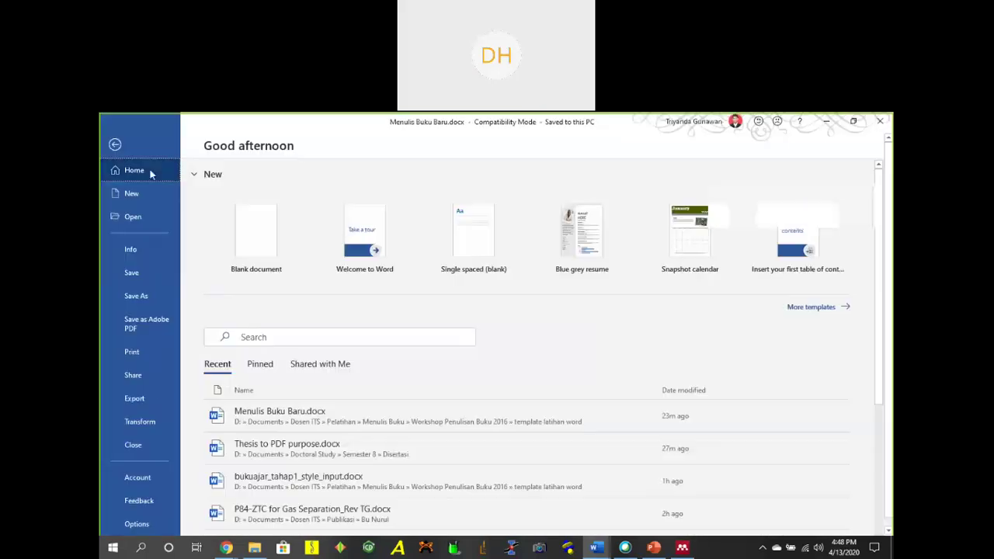
{"action": "left_click", "coordinate": [152, 478]}
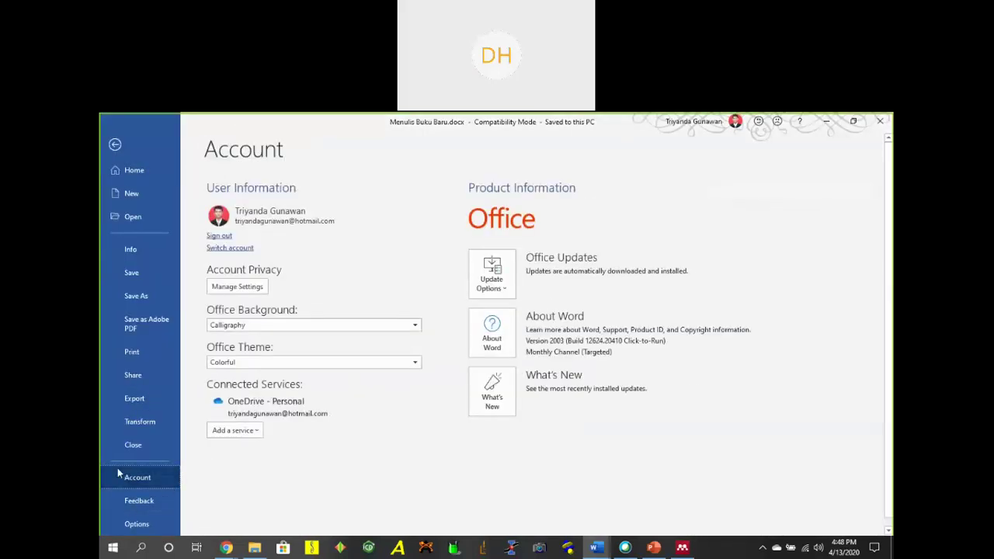
{"action": "left_click", "coordinate": [137, 523]}
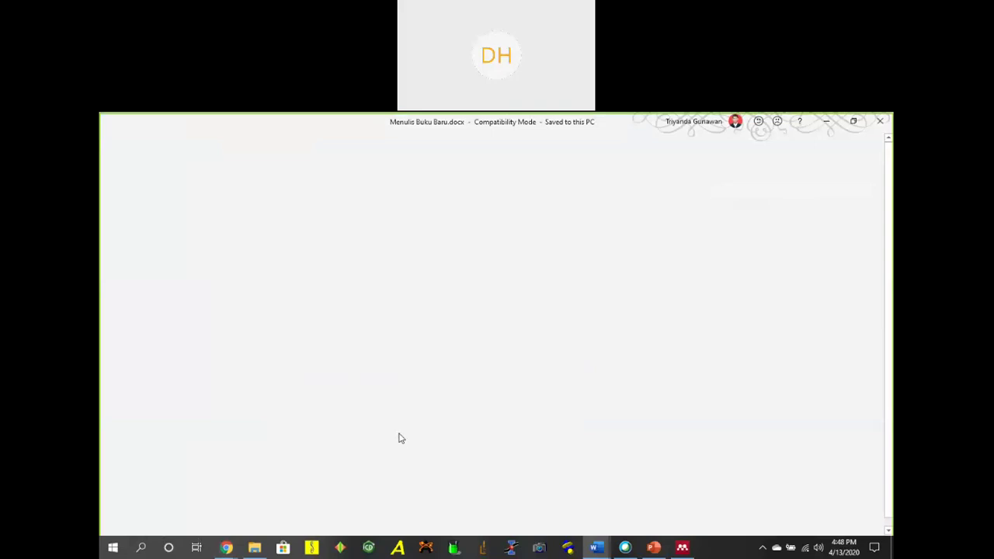
{"action": "left_click", "coordinate": [301, 303]}
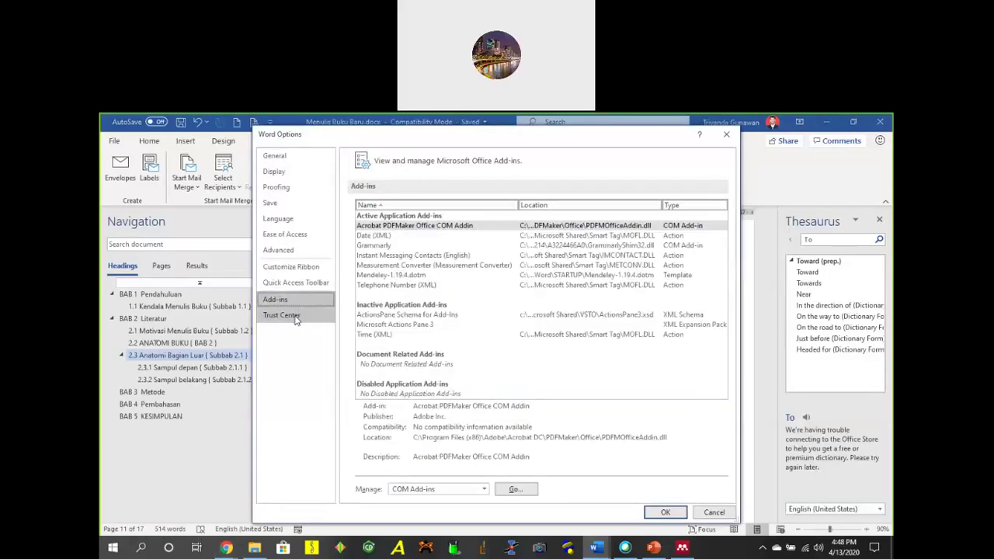
{"action": "left_click", "coordinate": [405, 275]}
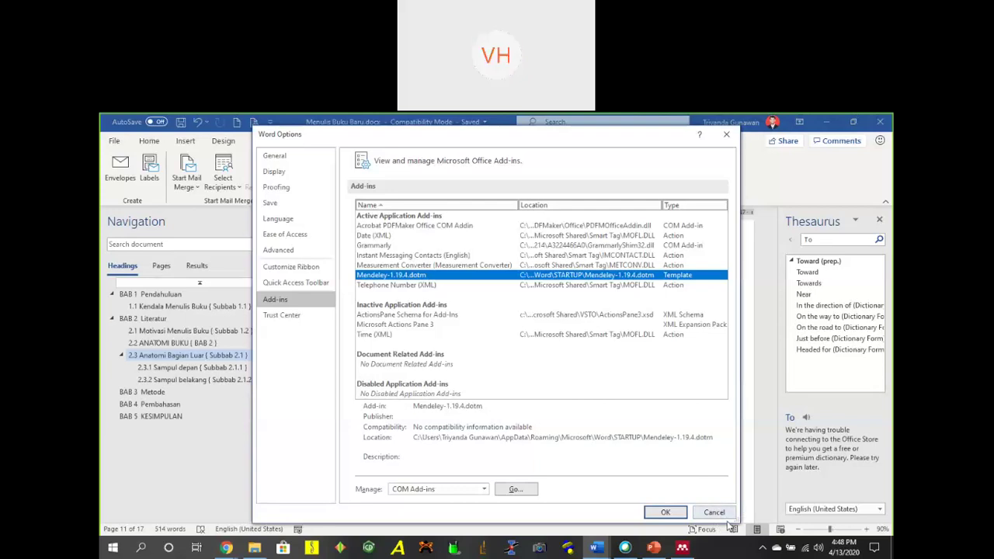
{"action": "left_click", "coordinate": [525, 286]}
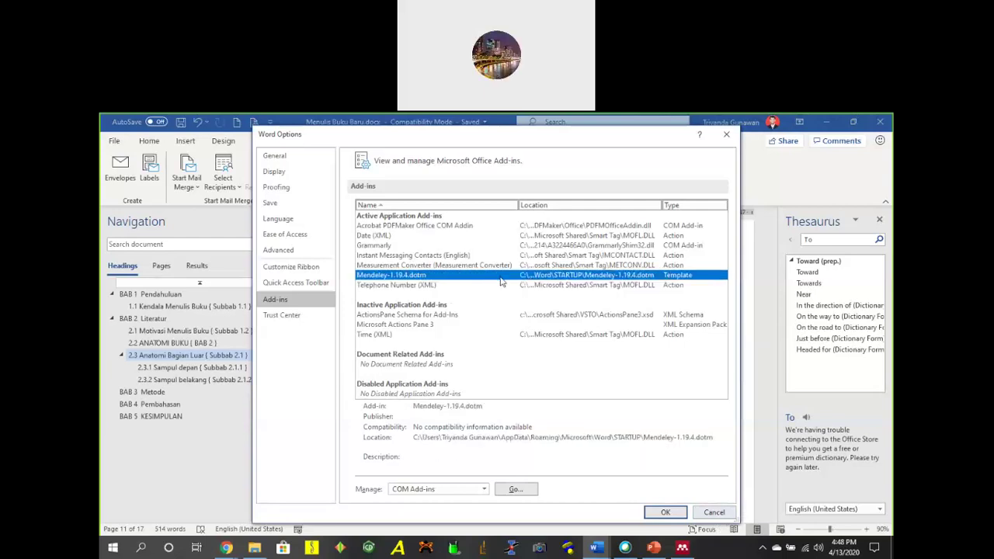
{"action": "left_click", "coordinate": [714, 513]}
{"action": "left_click", "coordinate": [682, 548]}
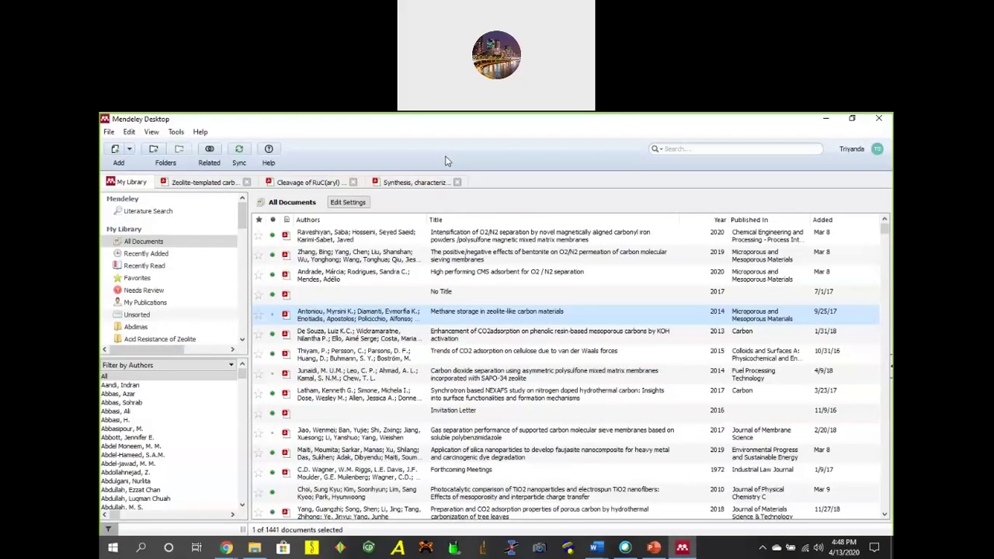
Attempt Tools > Uninstall MS Word Plugin in Mendeley and dismiss the resulting failure message.
{"action": "left_click", "coordinate": [176, 131]}
{"action": "key", "text": "Return"}
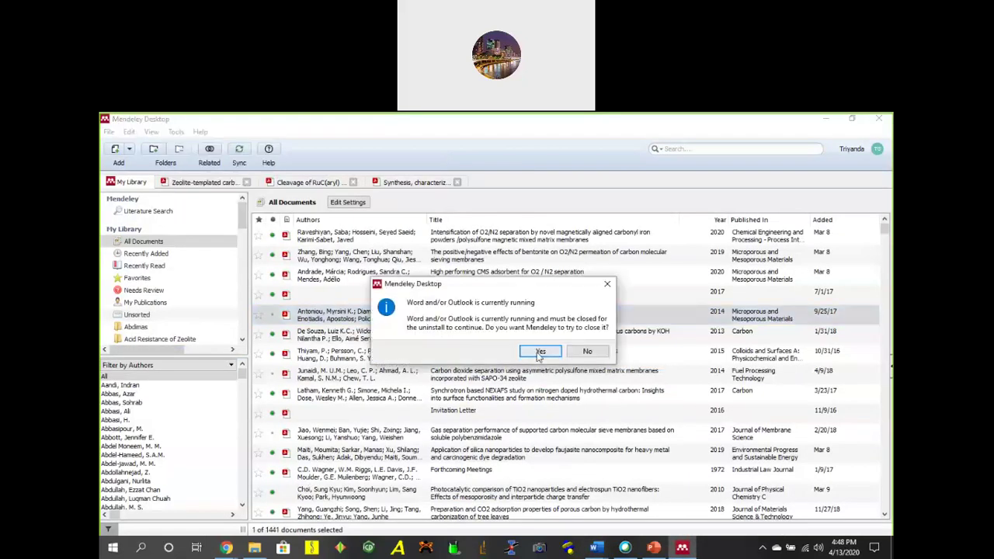
{"action": "left_click", "coordinate": [541, 353]}
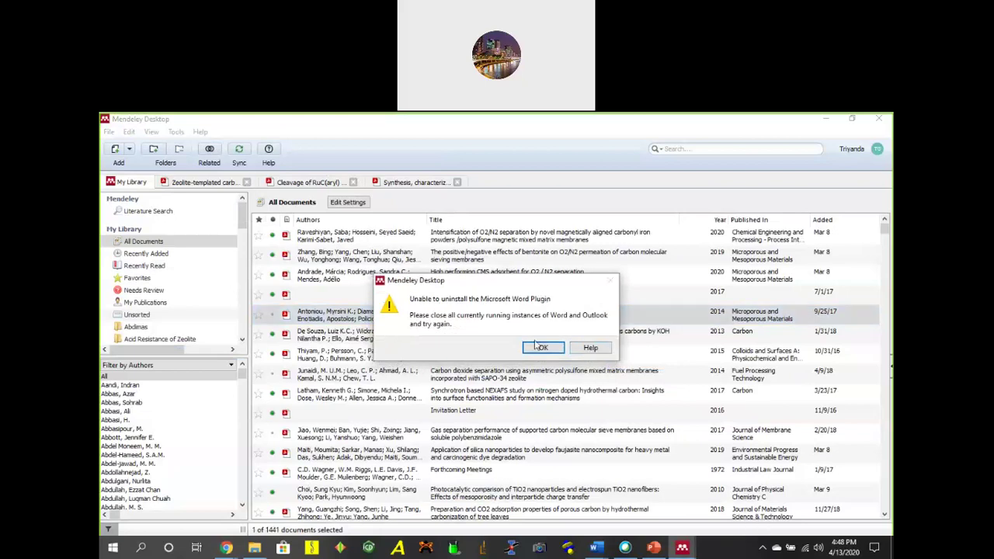
{"action": "left_click", "coordinate": [540, 347]}
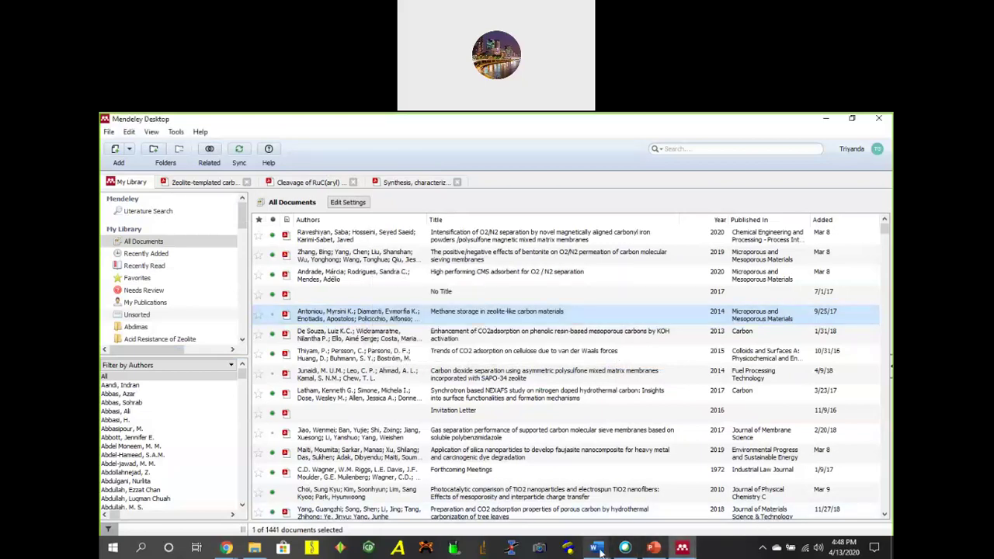
Check which Word documents are open, browse Mendeley's File and Tools menus, then minimize Mendeley.
{"action": "left_click", "coordinate": [597, 548]}
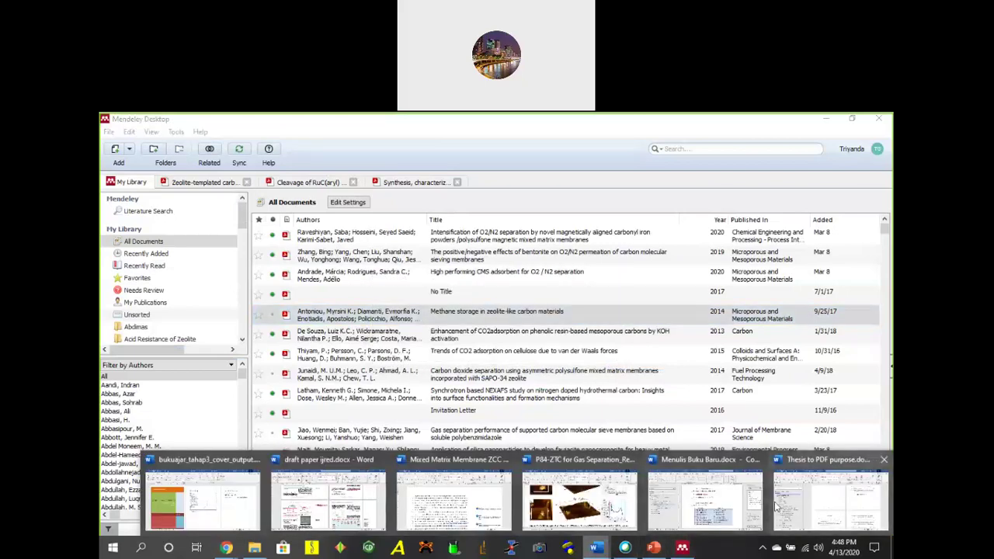
{"action": "left_click", "coordinate": [527, 340]}
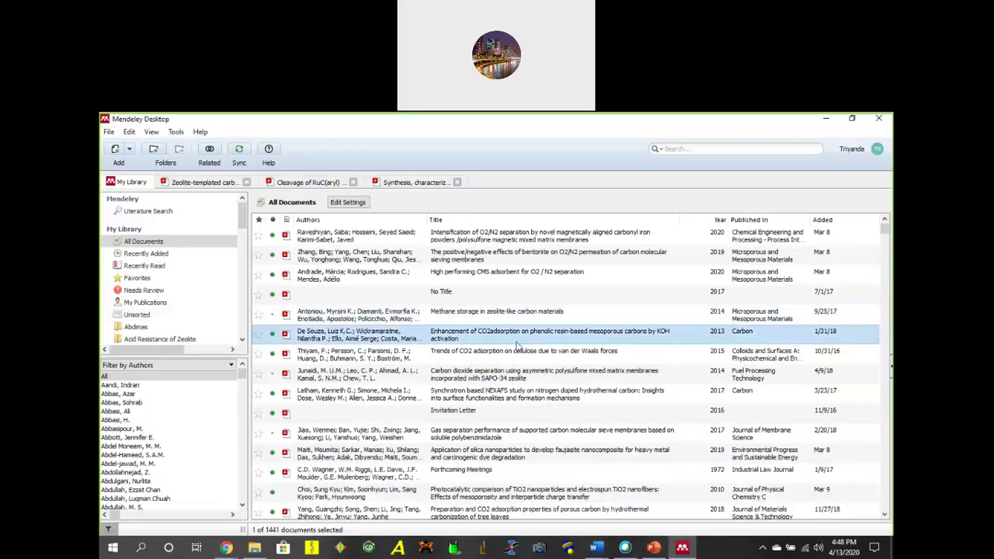
{"action": "left_click", "coordinate": [596, 547]}
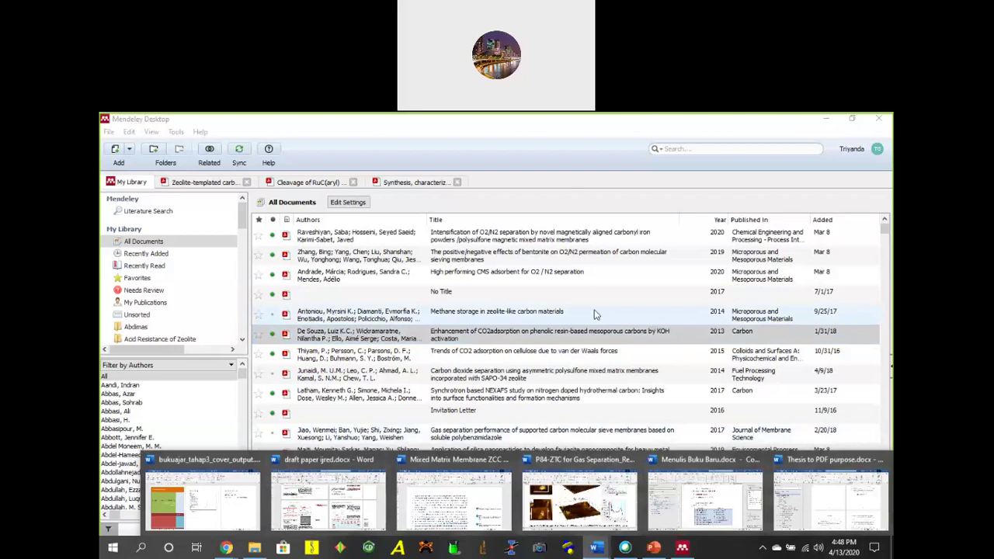
{"action": "left_click", "coordinate": [594, 314]}
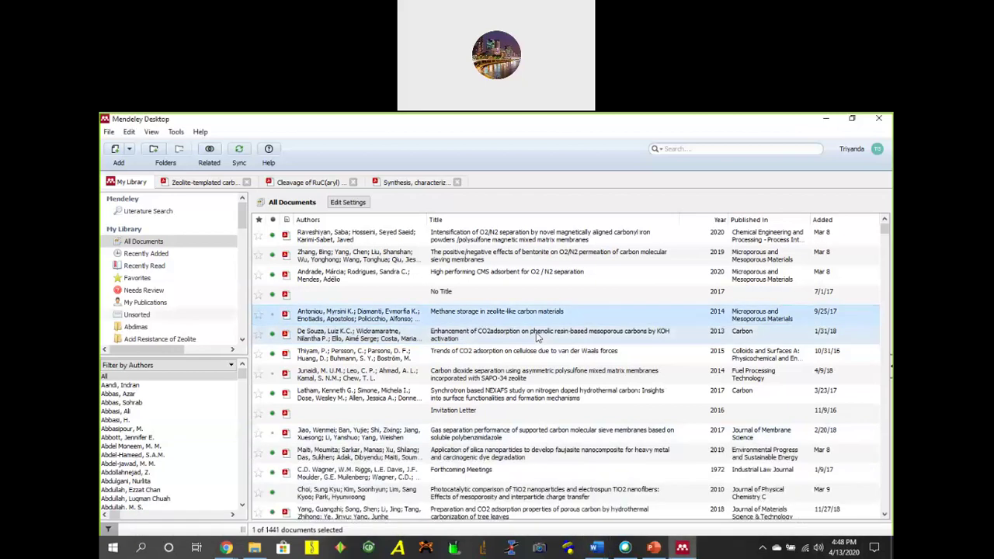
{"action": "left_click", "coordinate": [109, 132]}
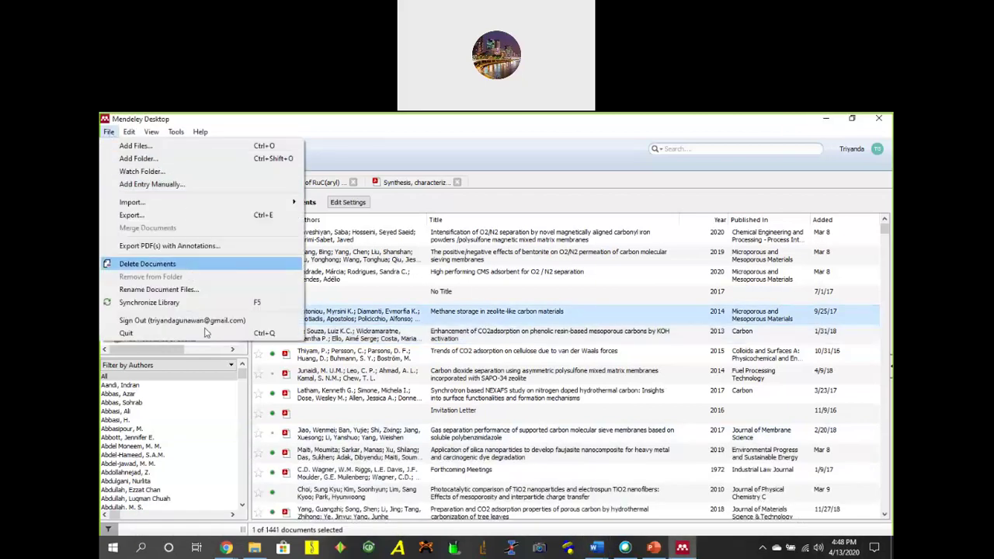
{"action": "left_click", "coordinate": [177, 132]}
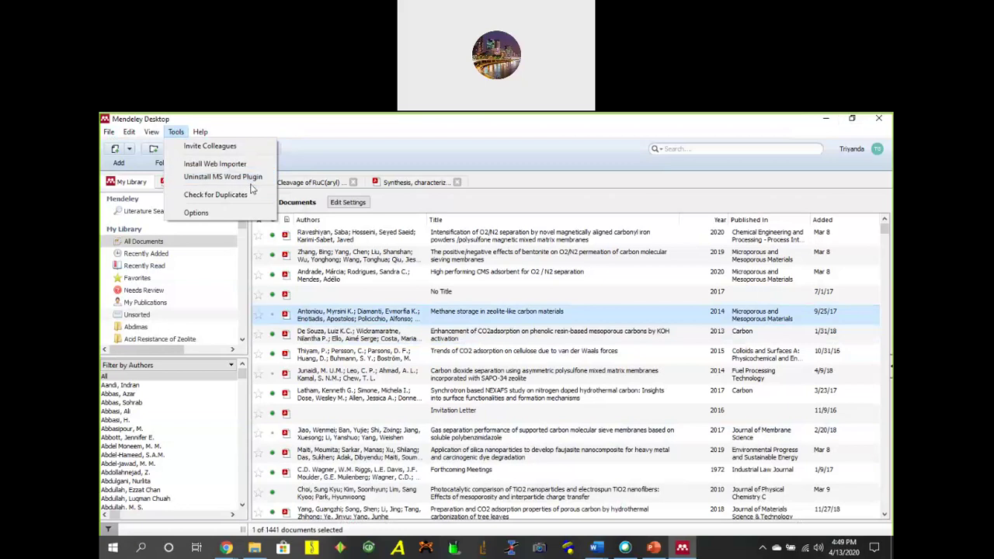
{"action": "left_click", "coordinate": [823, 122]}
{"action": "left_click", "coordinate": [825, 119]}
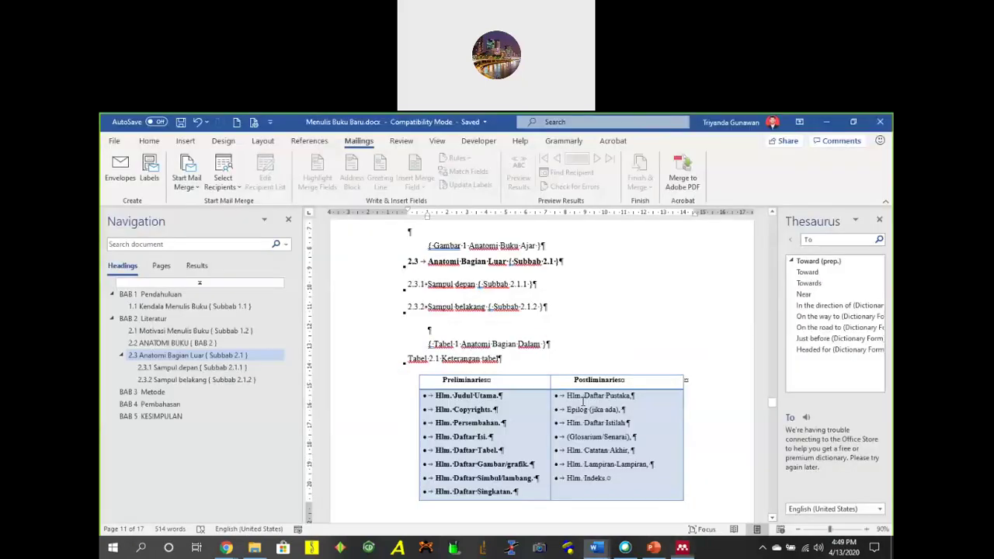
Jump to heading 2.3.1 Sampul depan, recheck Word Options' add-ins without changes, then minimize the book draft.
{"action": "left_click", "coordinate": [512, 299]}
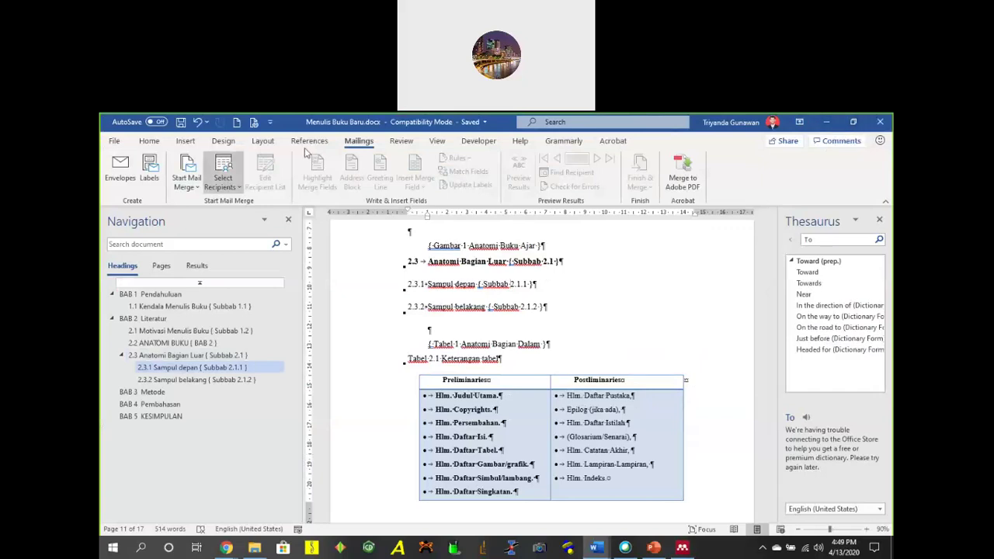
{"action": "left_click", "coordinate": [115, 140]}
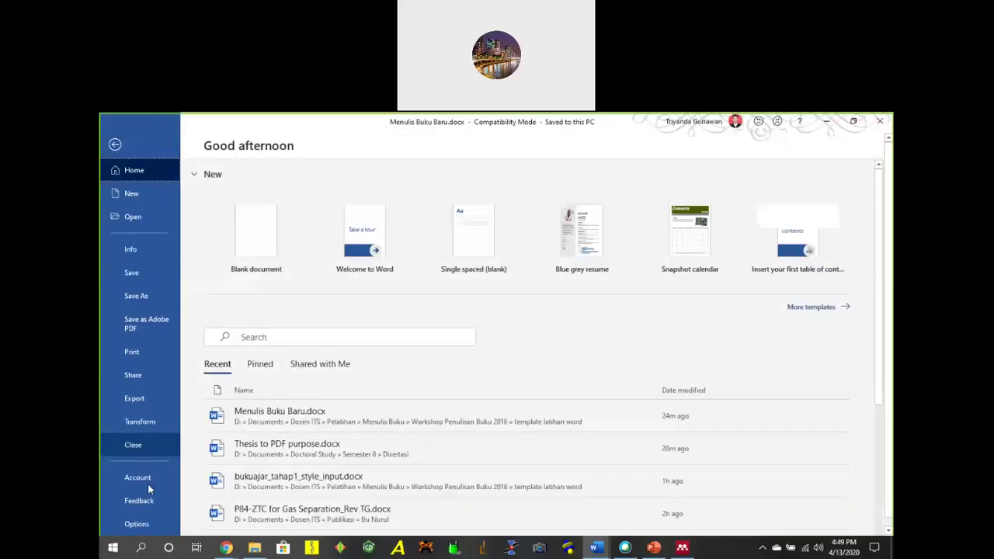
{"action": "left_click", "coordinate": [140, 525]}
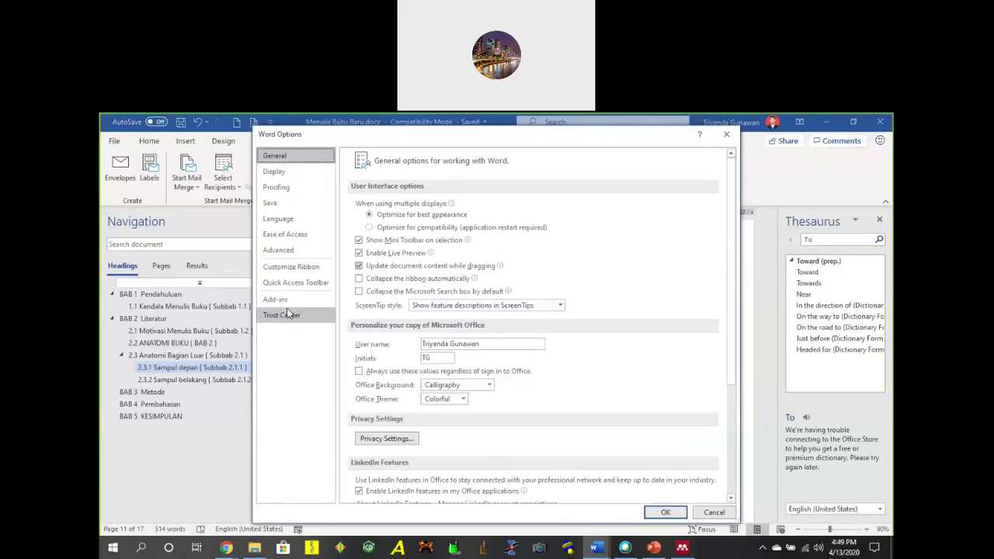
{"action": "left_click", "coordinate": [281, 314]}
{"action": "left_click", "coordinate": [275, 299]}
{"action": "left_click", "coordinate": [713, 514]}
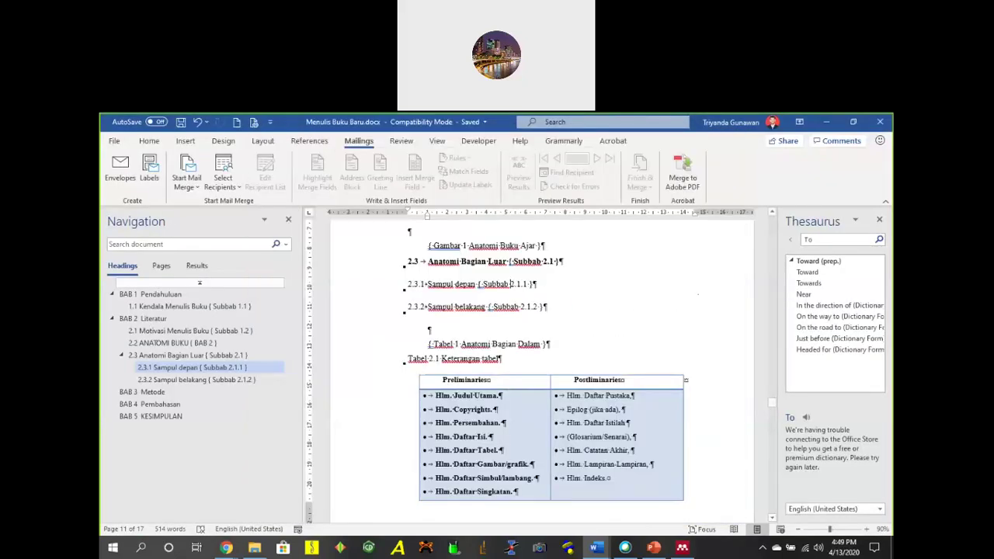
{"action": "left_click", "coordinate": [824, 122]}
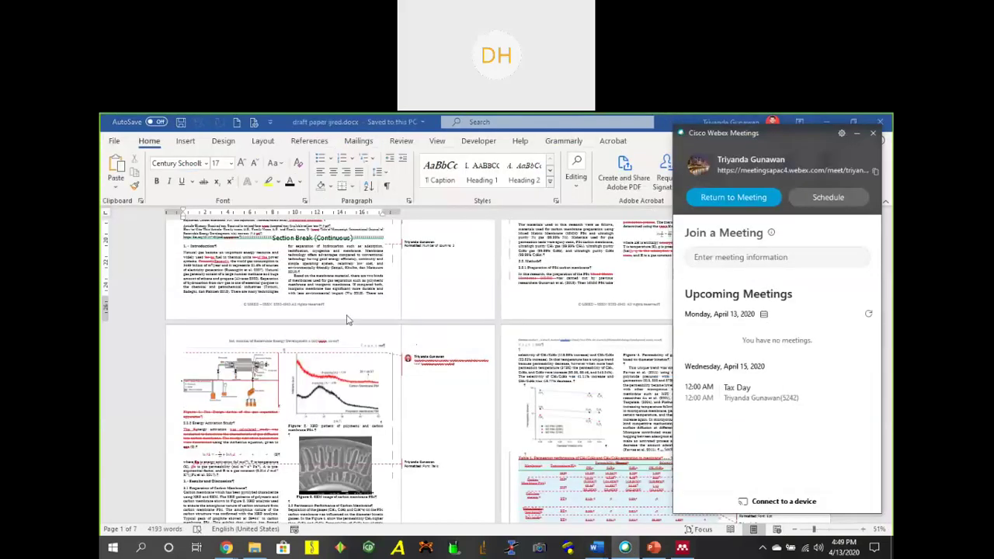
Bring the Complete Characterization Data deck forward in PowerPoint and browse slides 2 through 5.
{"action": "left_click", "coordinate": [349, 280]}
{"action": "left_click", "coordinate": [825, 122]}
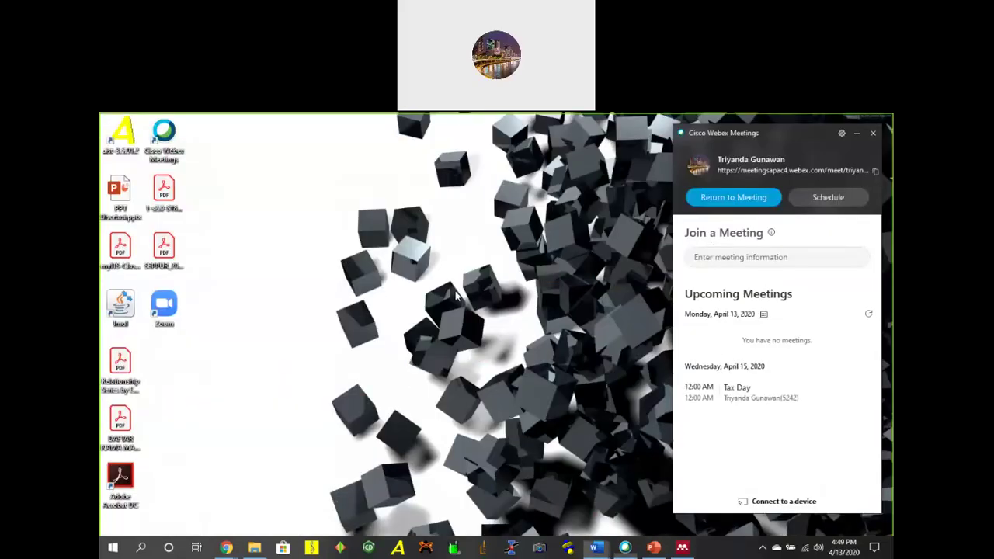
{"action": "left_click", "coordinate": [653, 548]}
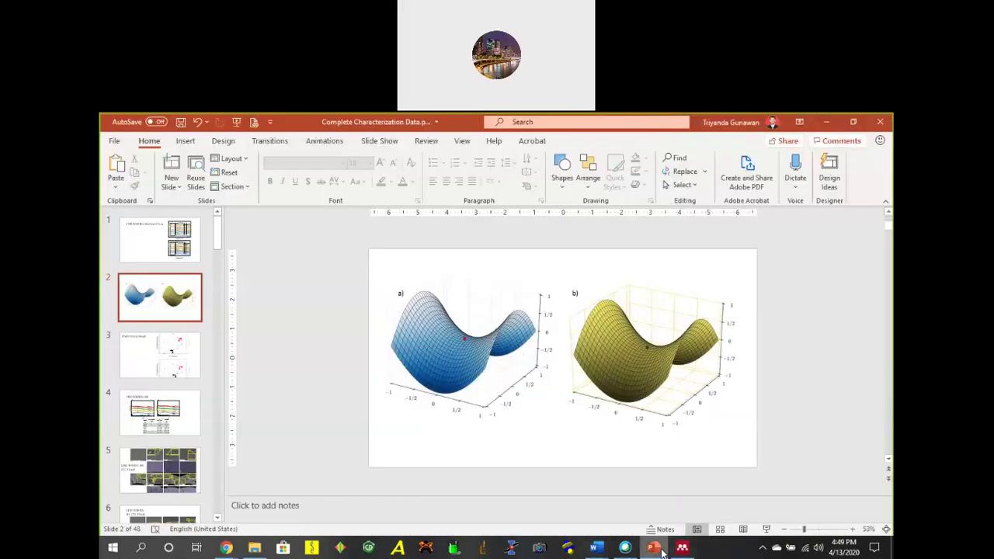
{"action": "left_click", "coordinate": [194, 351]}
{"action": "left_click", "coordinate": [165, 314]}
{"action": "left_click", "coordinate": [150, 426]}
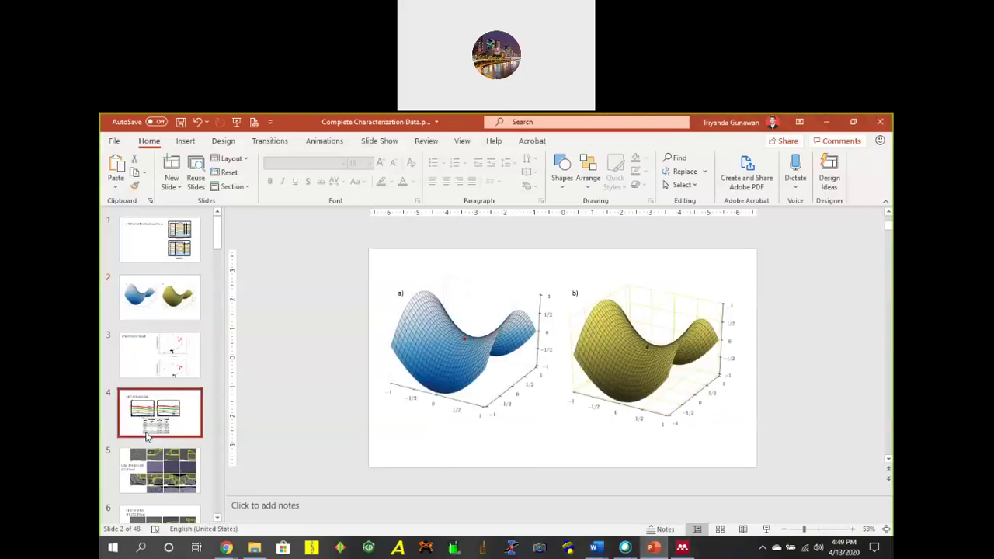
{"action": "left_click", "coordinate": [155, 460]}
{"action": "scroll", "coordinate": [194, 404], "scroll_direction": "down", "scroll_amount": 5}
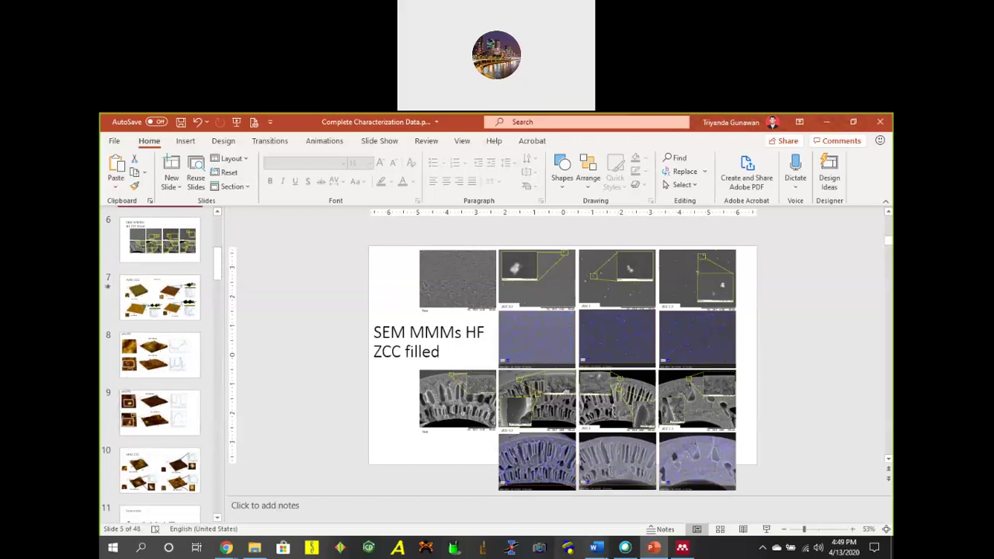
Glance at the Webex panel, then view slides 3, 4, 1, 5 and 7 (AFM ZCC).
{"action": "left_click", "coordinate": [626, 549]}
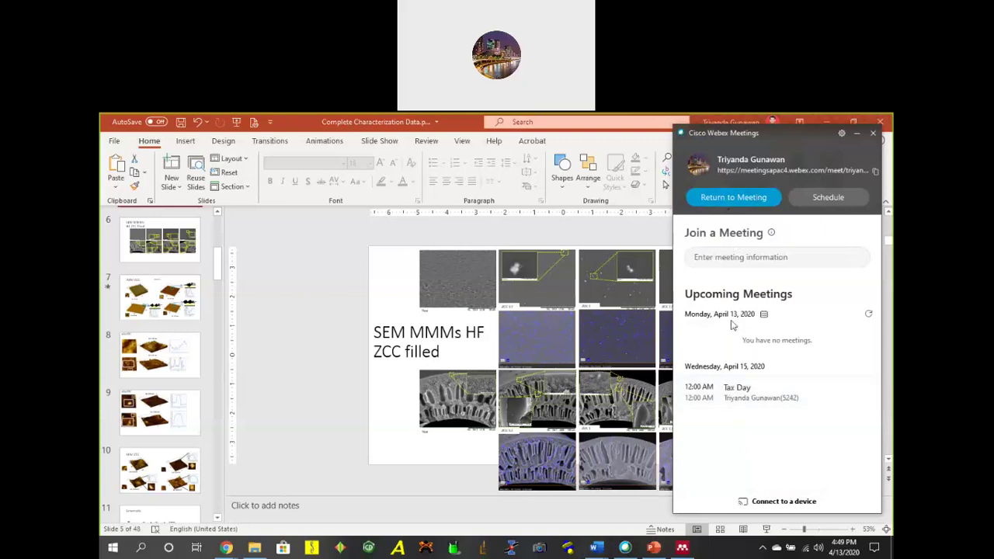
{"action": "left_click", "coordinate": [130, 303]}
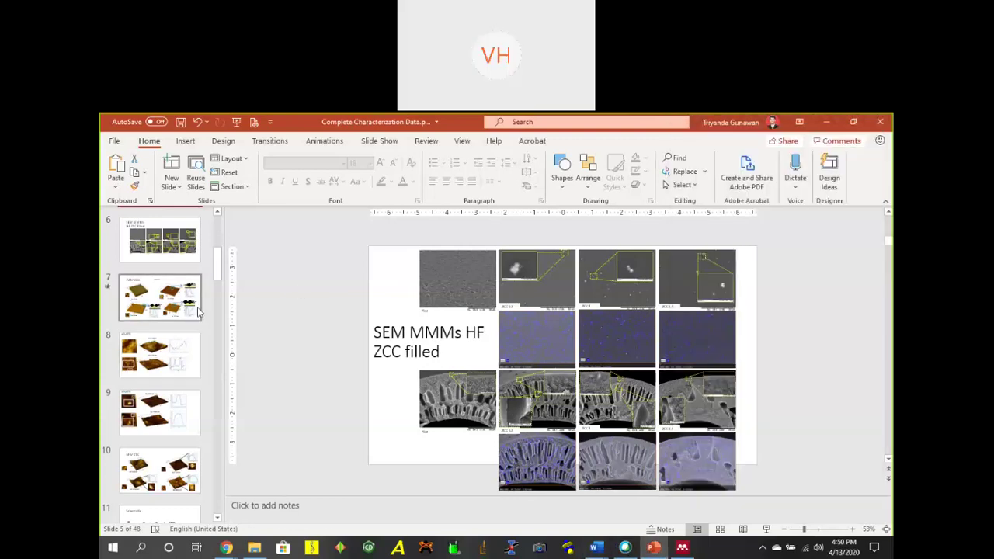
{"action": "scroll", "coordinate": [203, 281], "scroll_direction": "up", "scroll_amount": 5}
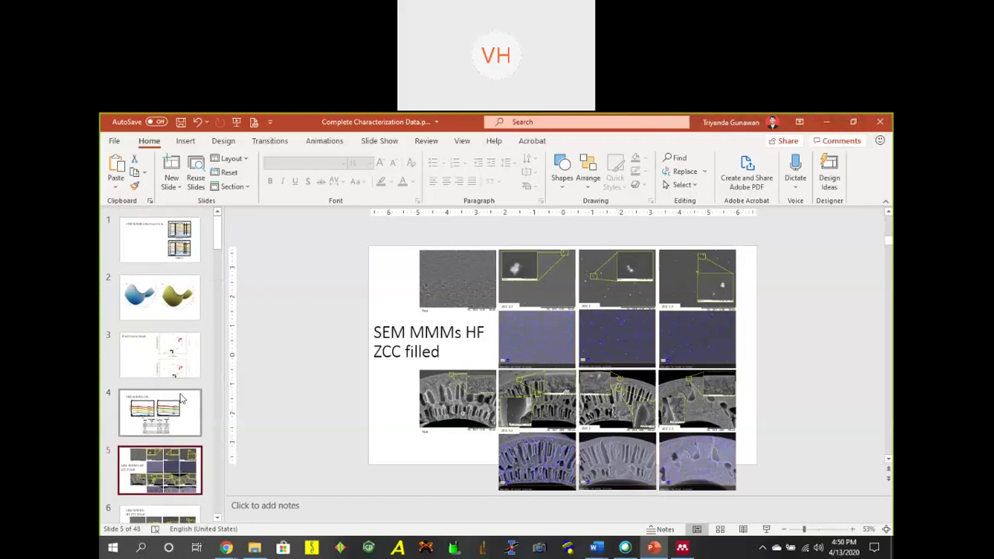
{"action": "left_click", "coordinate": [171, 355]}
{"action": "left_click", "coordinate": [194, 419]}
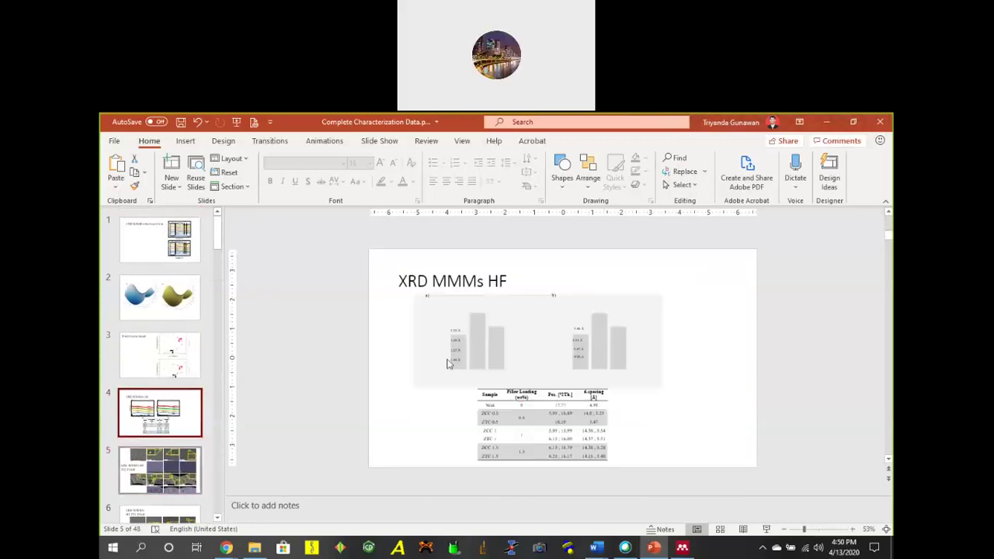
{"action": "left_click", "coordinate": [162, 252]}
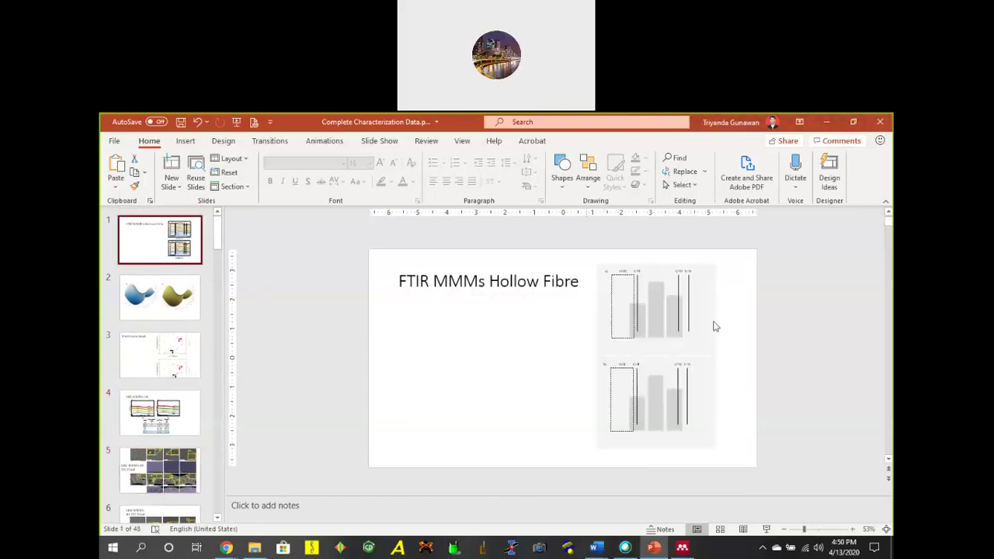
{"action": "scroll", "coordinate": [172, 388], "scroll_direction": "down", "scroll_amount": 3}
{"action": "left_click_drag", "start_coordinate": [165, 340], "coordinate": [158, 451]}
{"action": "left_click", "coordinate": [157, 450]}
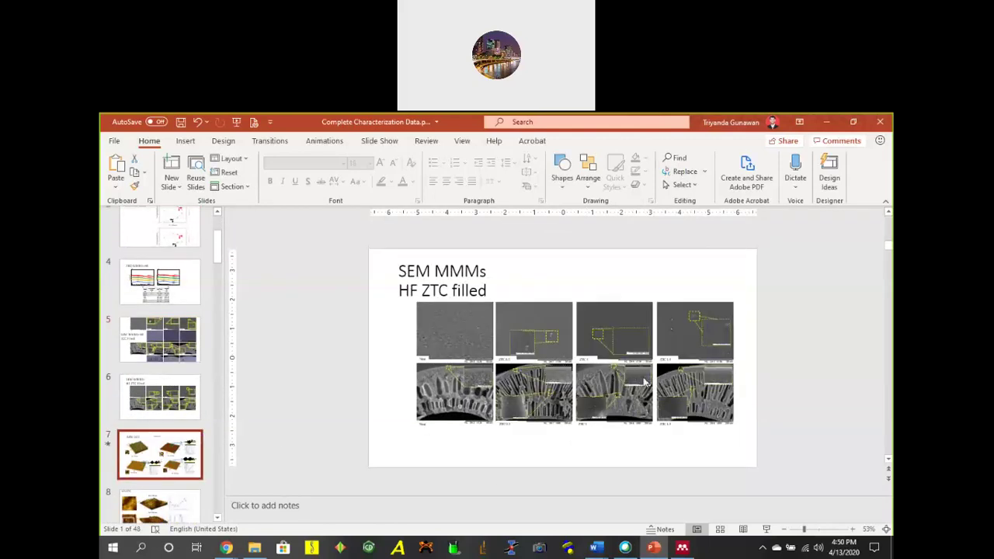
Go to slide 10, AFM ZTC, and raise the Webex Meetings window beside it.
{"action": "scroll", "coordinate": [164, 303], "scroll_direction": "down", "scroll_amount": 4}
{"action": "left_click", "coordinate": [161, 396]}
{"action": "left_click", "coordinate": [167, 439]}
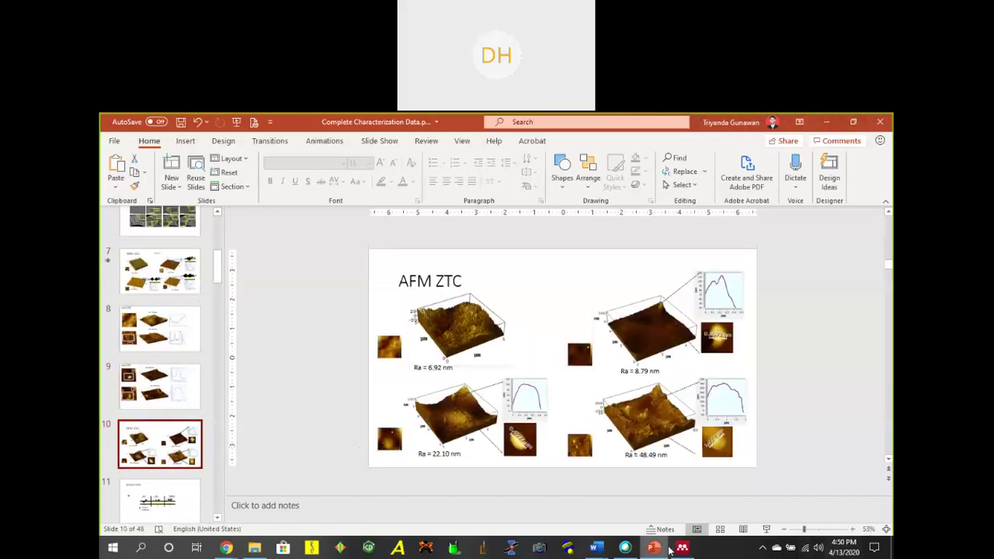
{"action": "mouse_move", "coordinate": [666, 549]}
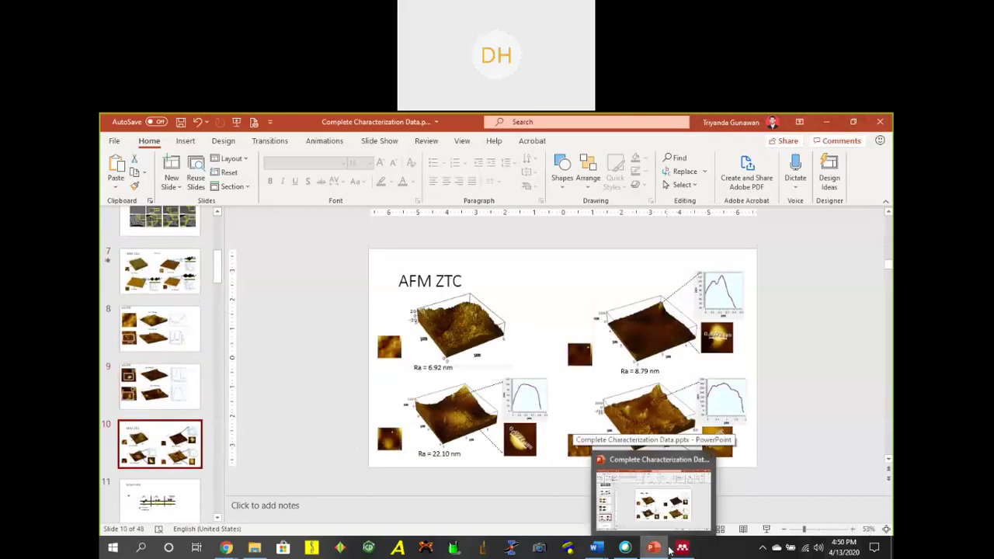
{"action": "mouse_move", "coordinate": [618, 553]}
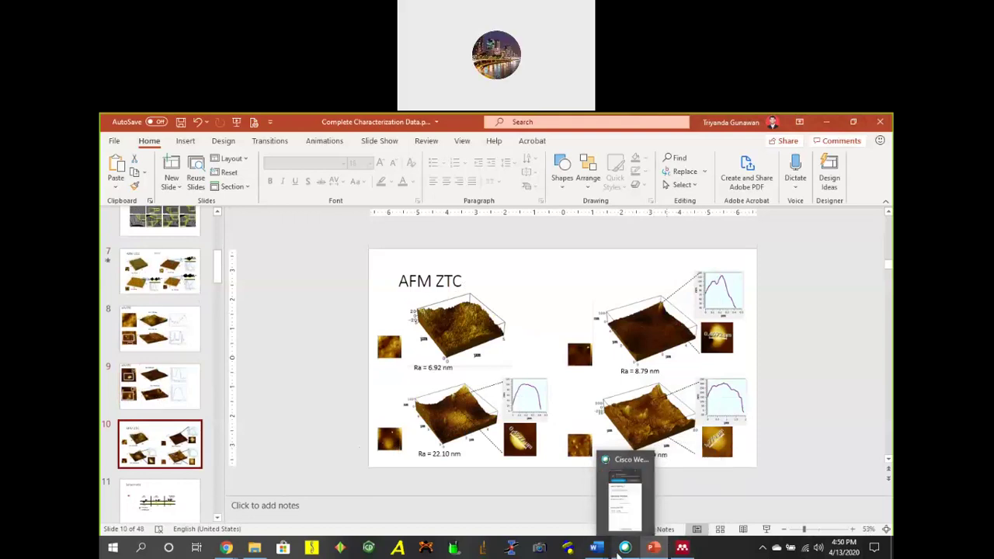
{"action": "left_click", "coordinate": [632, 503]}
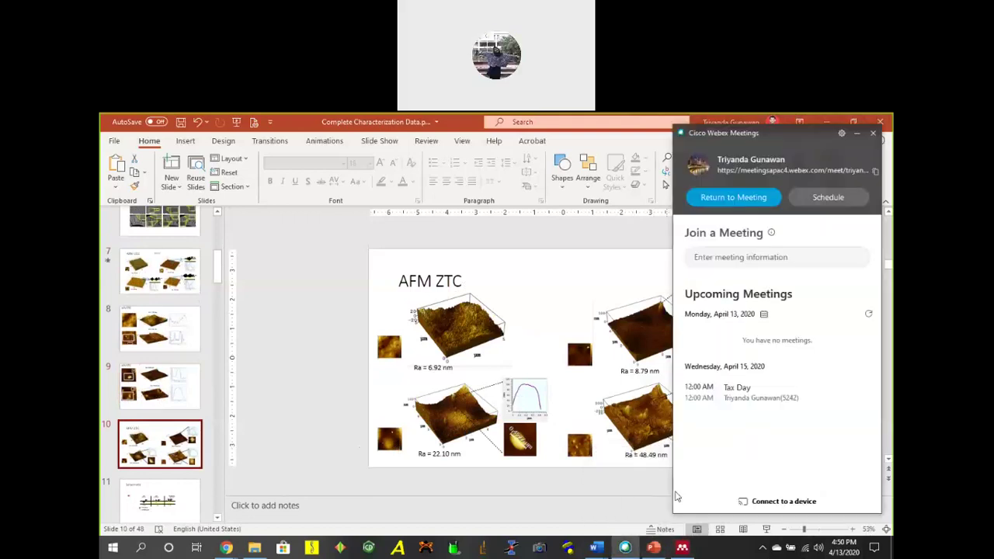
Browse File Explorer from the PPT folder to Documents > Dosen ITS > Perkuliahan > S1.
{"action": "left_click", "coordinate": [254, 548]}
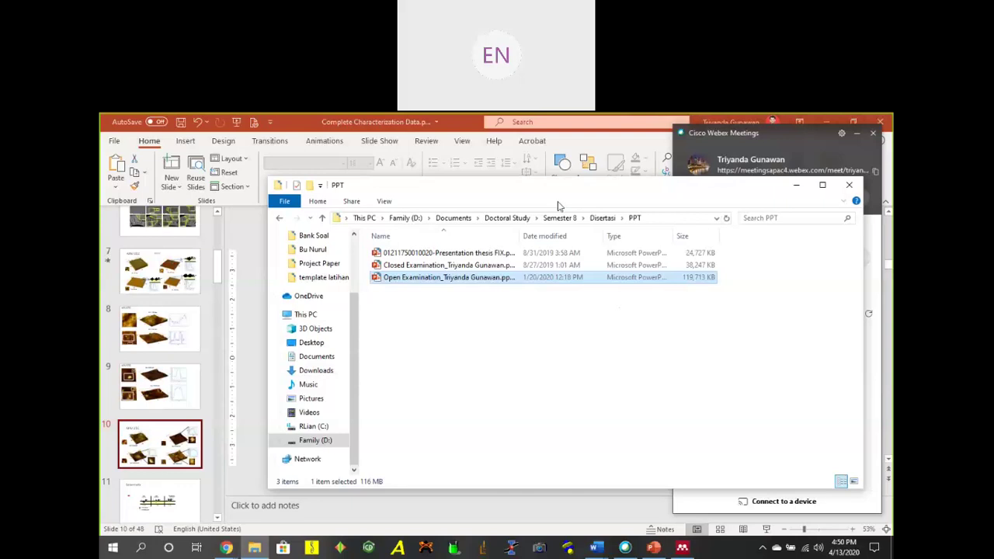
{"action": "left_click", "coordinate": [506, 218]}
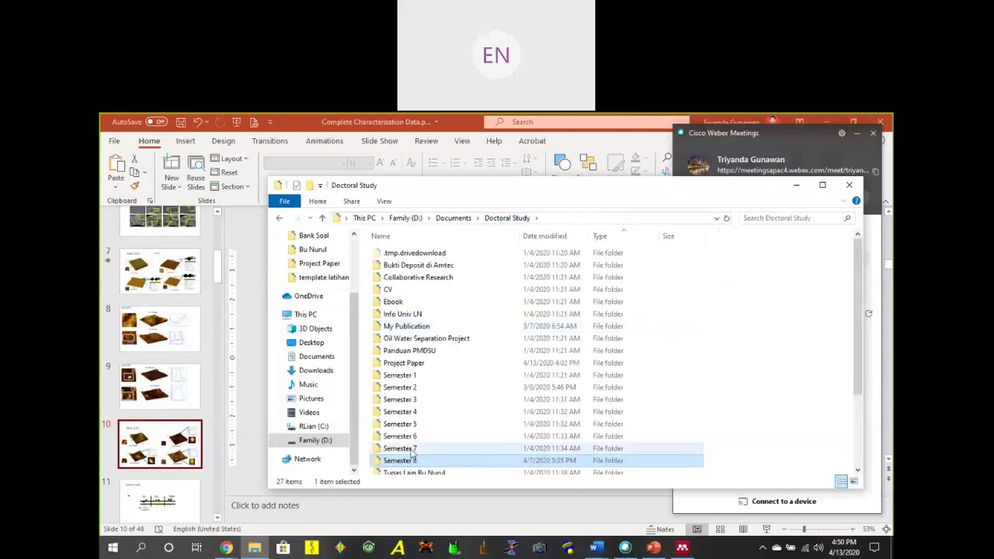
{"action": "left_click", "coordinate": [449, 219]}
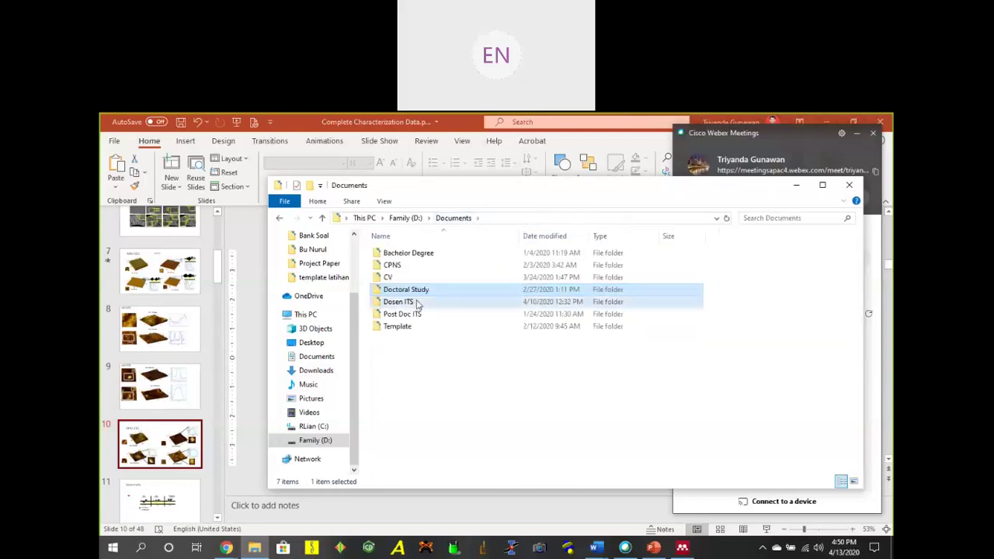
{"action": "double_click", "coordinate": [417, 303]}
{"action": "left_click", "coordinate": [417, 376]}
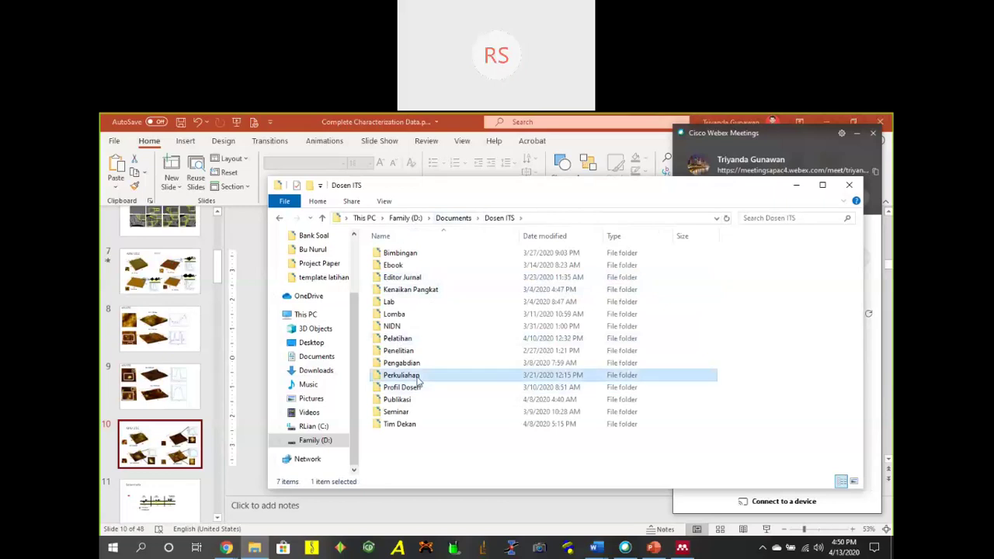
{"action": "double_click", "coordinate": [417, 378]}
{"action": "double_click", "coordinate": [419, 291]}
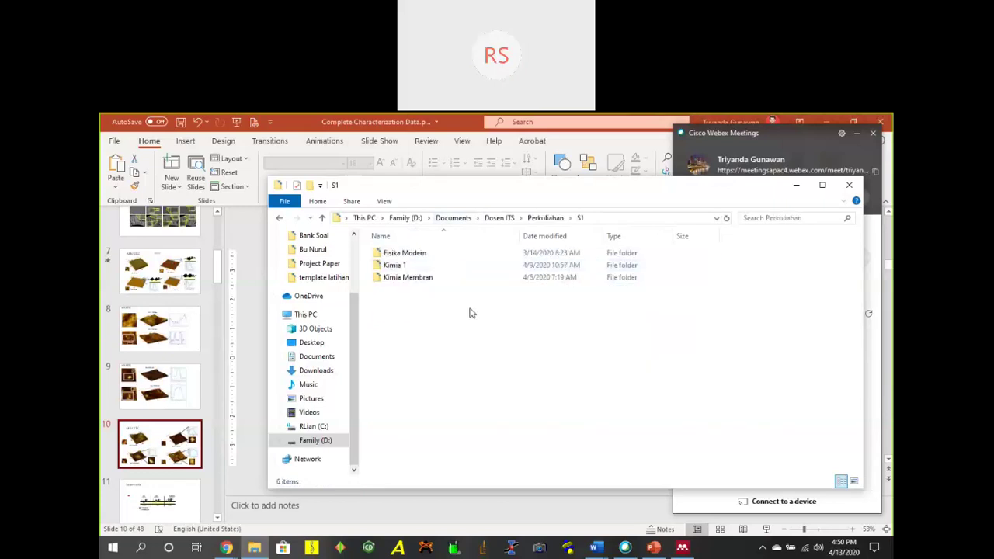
{"action": "double_click", "coordinate": [432, 266]}
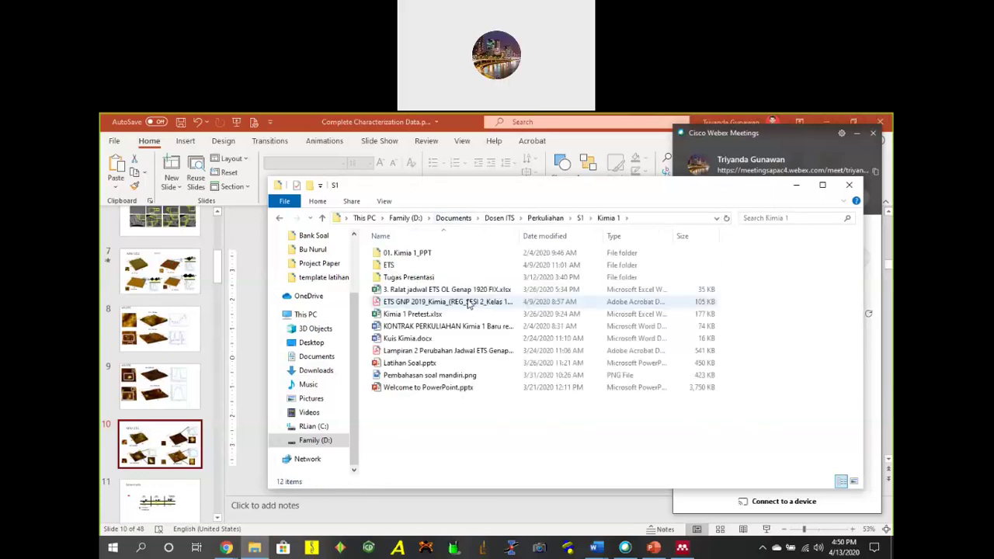
Open the Kimia Membran folder, sort by Type, and open S1_Silabus- Membran-Indonesia.docx.
{"action": "left_click", "coordinate": [579, 218]}
{"action": "left_click", "coordinate": [420, 281]}
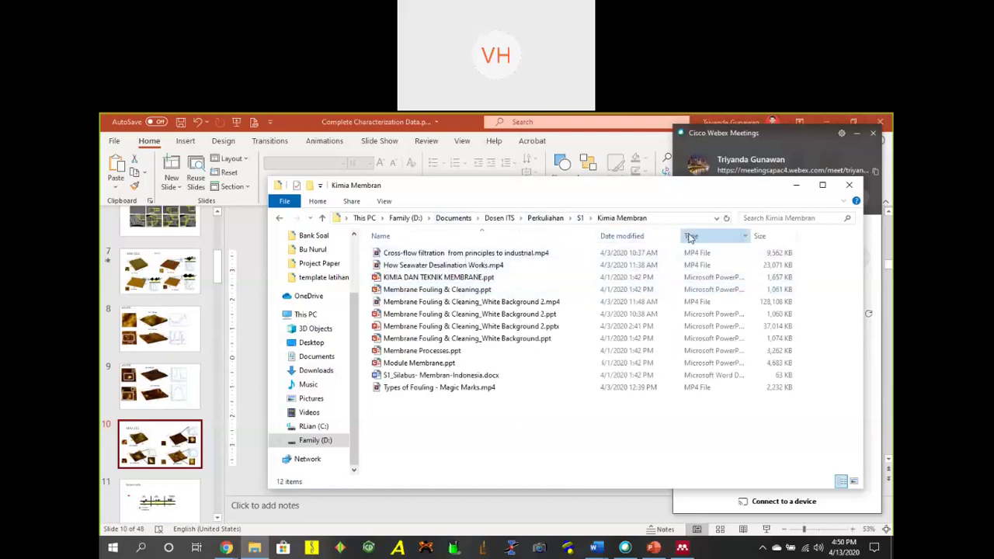
{"action": "left_click", "coordinate": [691, 236]}
{"action": "double_click", "coordinate": [459, 339]}
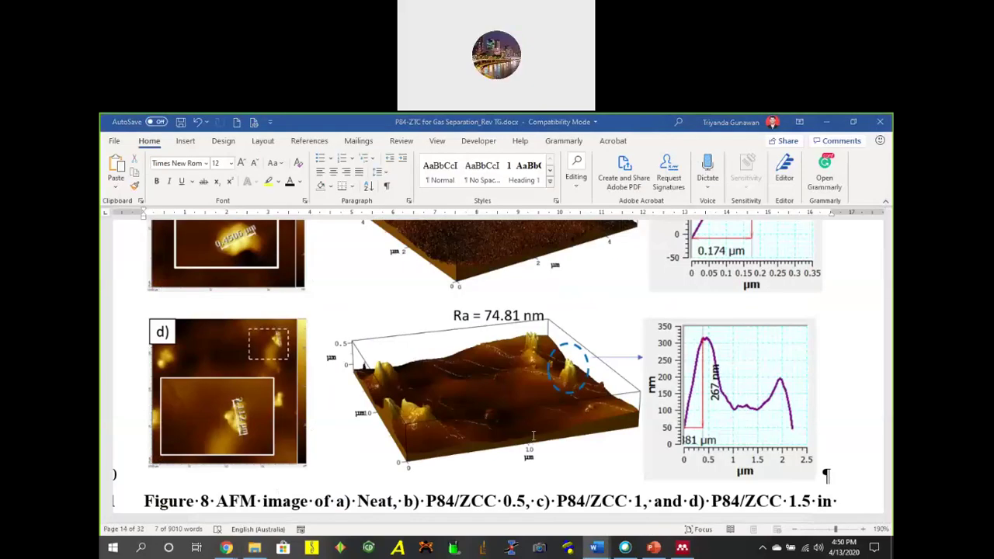
Scroll the syllabus course table and highlight the row 9-10 outcome texts, including the oral ideas bullet.
{"action": "scroll", "coordinate": [480, 354], "scroll_direction": "down", "scroll_amount": 5}
{"action": "scroll", "coordinate": [479, 354], "scroll_direction": "down", "scroll_amount": 15}
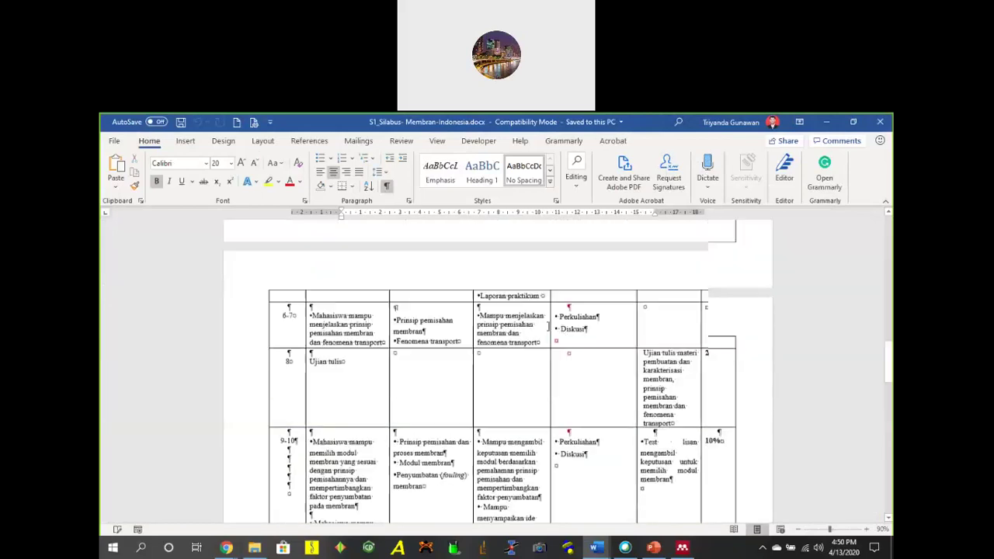
{"action": "scroll", "coordinate": [575, 365], "scroll_direction": "down", "scroll_amount": 15}
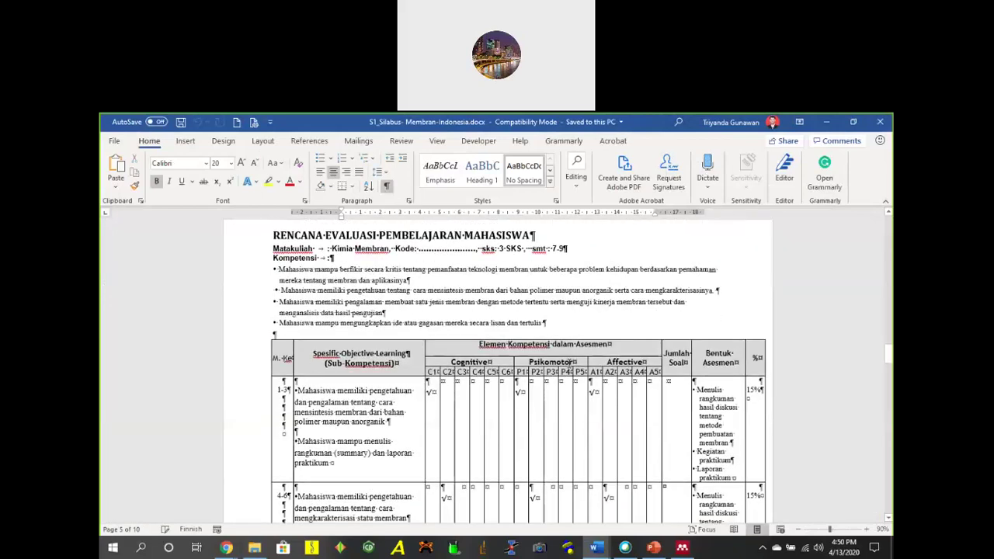
{"action": "scroll", "coordinate": [582, 359], "scroll_direction": "down", "scroll_amount": 3}
{"action": "scroll", "coordinate": [574, 357], "scroll_direction": "up", "scroll_amount": 10}
{"action": "scroll", "coordinate": [587, 340], "scroll_direction": "up", "scroll_amount": 2}
{"action": "scroll", "coordinate": [320, 340], "scroll_direction": "down", "scroll_amount": 5}
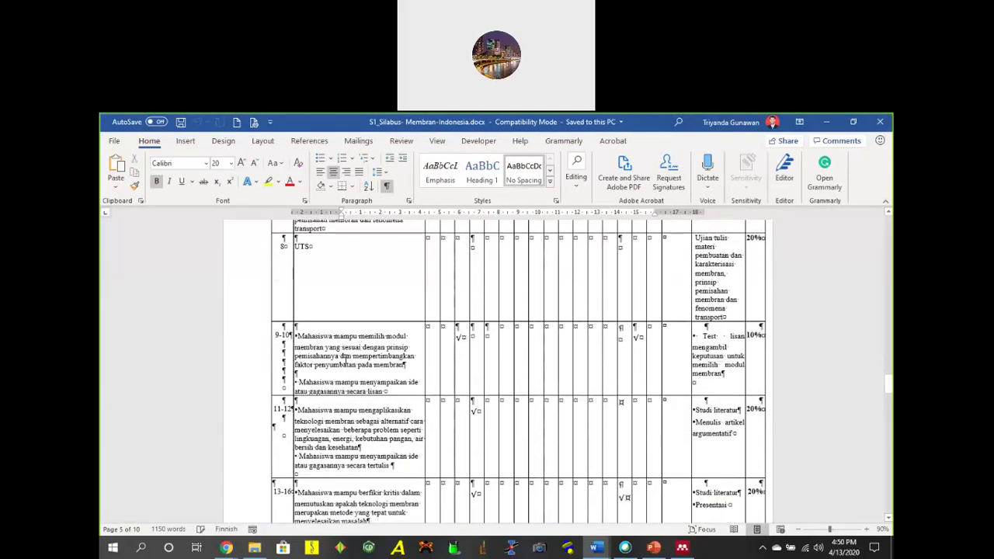
{"action": "left_click_drag", "start_coordinate": [335, 335], "coordinate": [377, 335]}
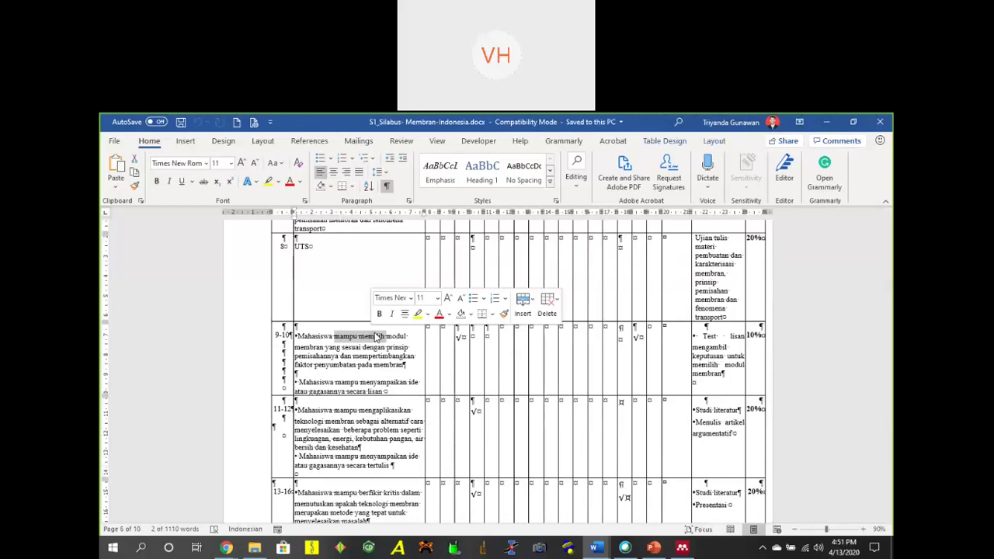
{"action": "left_click", "coordinate": [359, 347]}
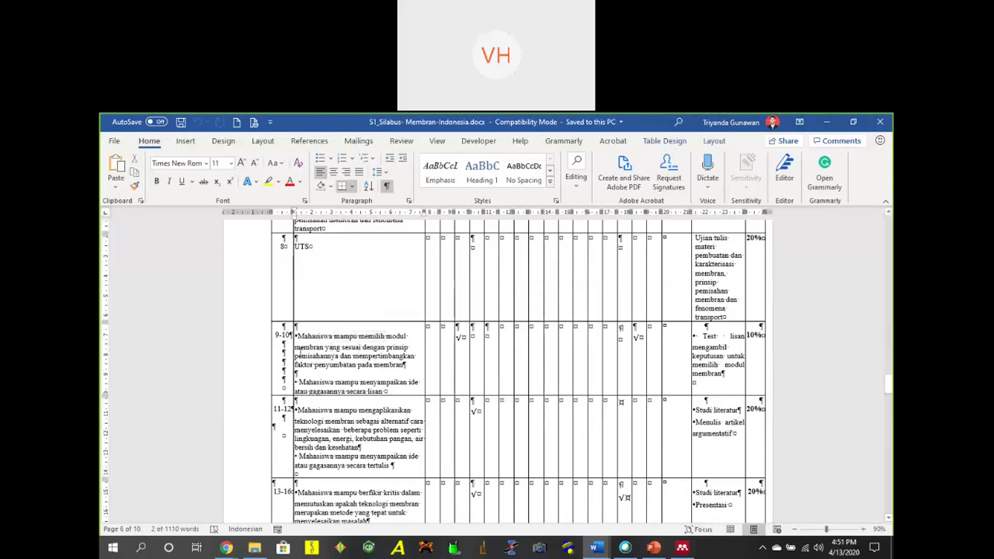
{"action": "left_click_drag", "start_coordinate": [300, 381], "coordinate": [378, 392]}
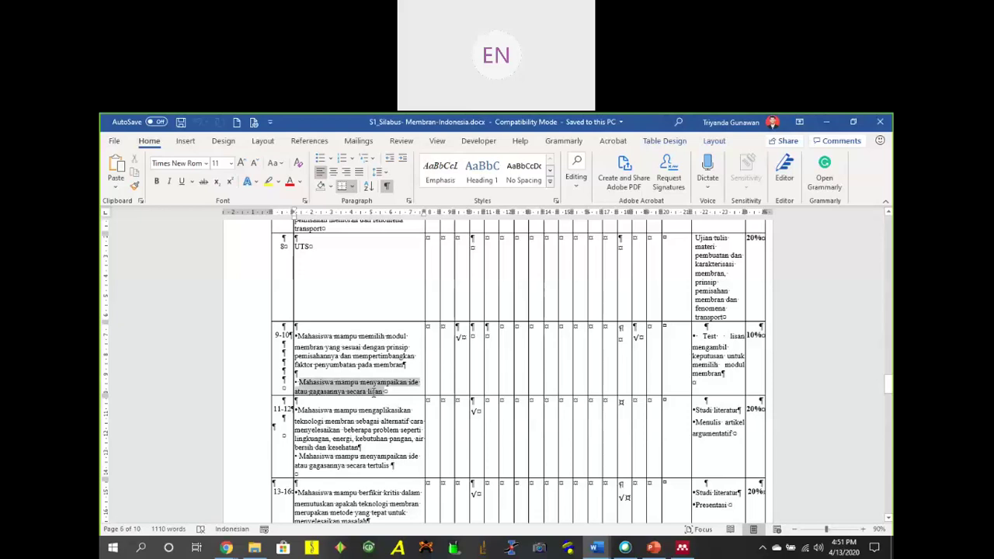
{"action": "left_click", "coordinate": [362, 392]}
Highlight the first learning-outcome paragraph of the row 11-12.
{"action": "scroll", "coordinate": [353, 349], "scroll_direction": "down", "scroll_amount": 3}
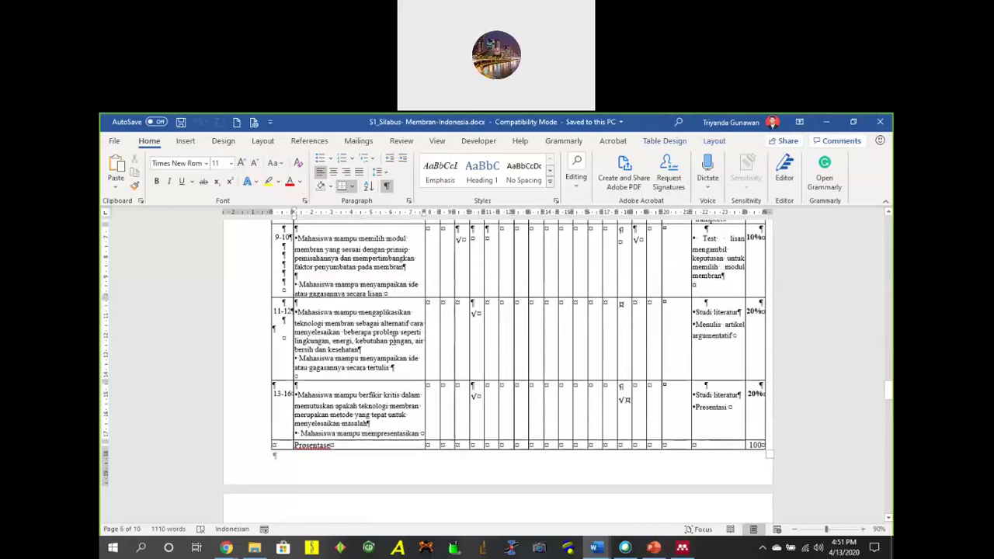
{"action": "left_click_drag", "start_coordinate": [317, 311], "coordinate": [353, 373]}
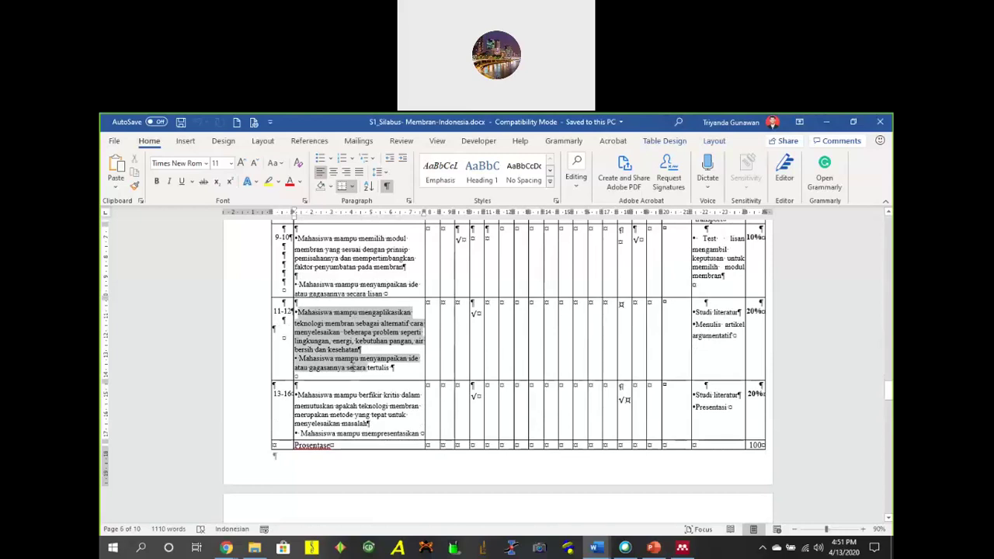
{"action": "left_click", "coordinate": [328, 349]}
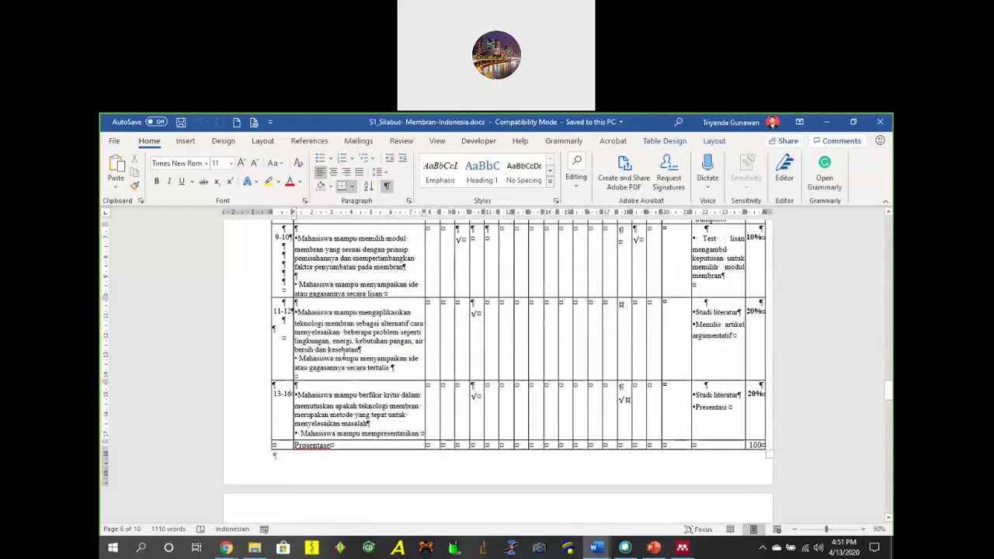
{"action": "triple_click", "coordinate": [330, 340]}
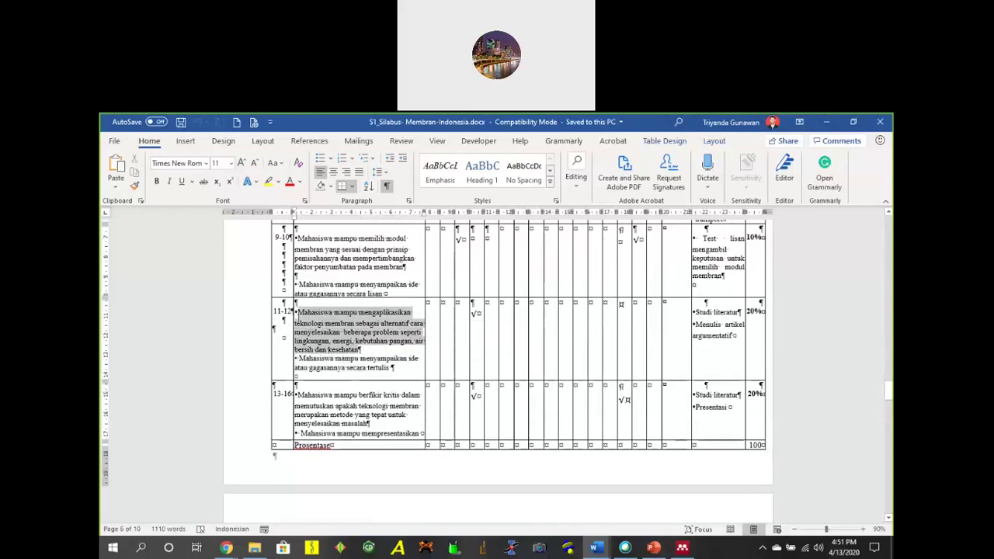
Highlight the topics 'Prinsip pemisahan dan proses membran', 'Modul membran' and 'Aplikasi membran'.
{"action": "scroll", "coordinate": [347, 359], "scroll_direction": "up", "scroll_amount": 5}
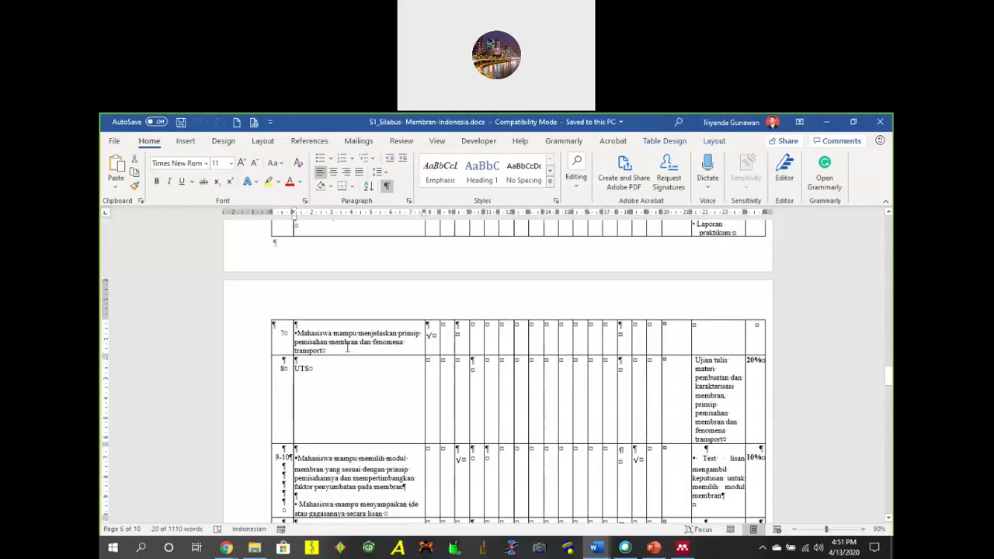
{"action": "scroll", "coordinate": [347, 348], "scroll_direction": "up", "scroll_amount": 3}
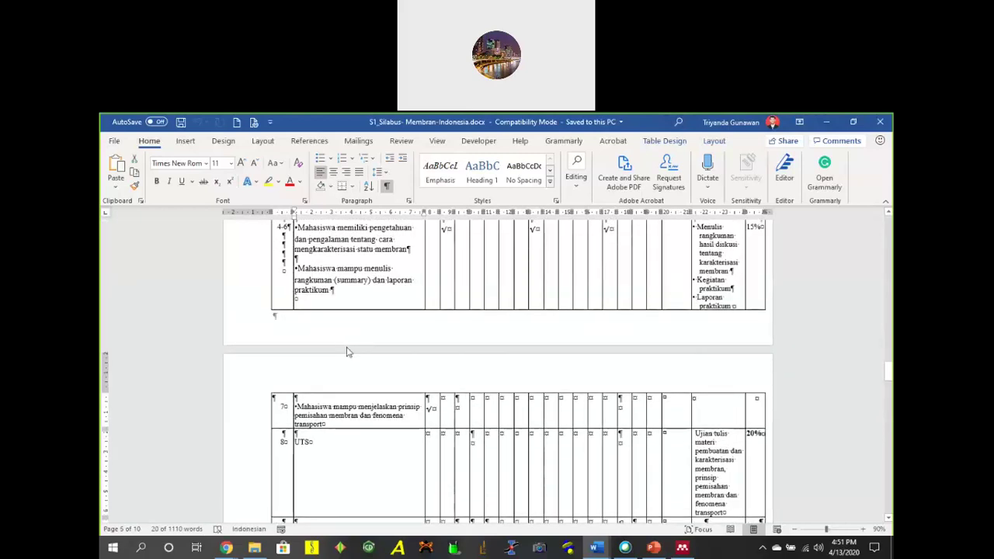
{"action": "scroll", "coordinate": [346, 341], "scroll_direction": "up", "scroll_amount": 1}
{"action": "scroll", "coordinate": [352, 339], "scroll_direction": "down", "scroll_amount": 5}
{"action": "scroll", "coordinate": [352, 340], "scroll_direction": "down", "scroll_amount": 3}
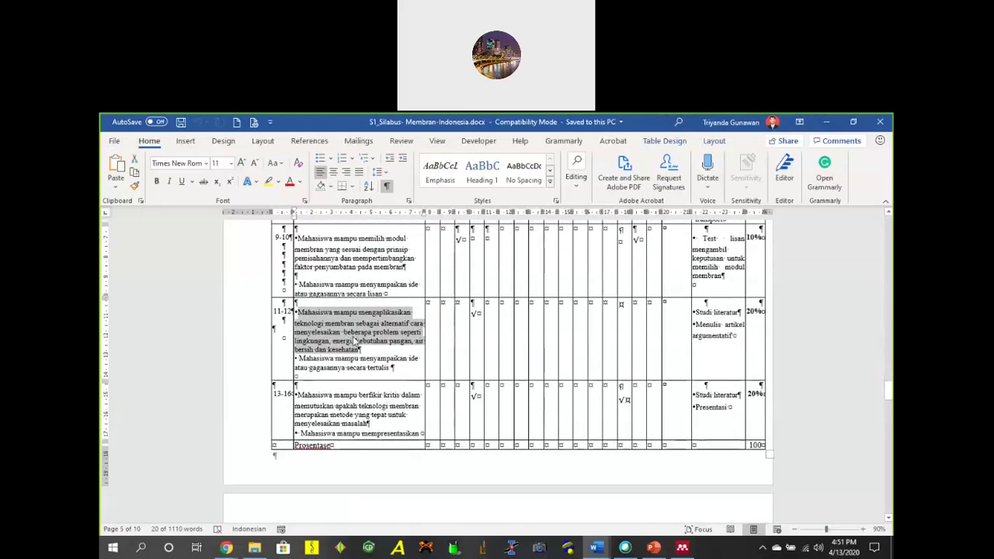
{"action": "scroll", "coordinate": [378, 328], "scroll_direction": "up", "scroll_amount": 3}
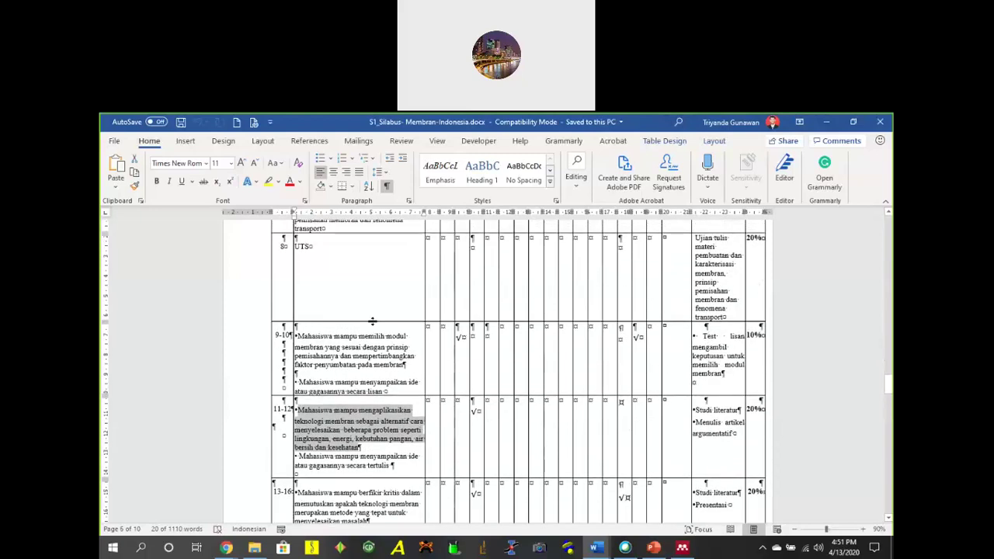
{"action": "scroll", "coordinate": [380, 327], "scroll_direction": "down", "scroll_amount": 8}
{"action": "scroll", "coordinate": [390, 328], "scroll_direction": "up", "scroll_amount": 15}
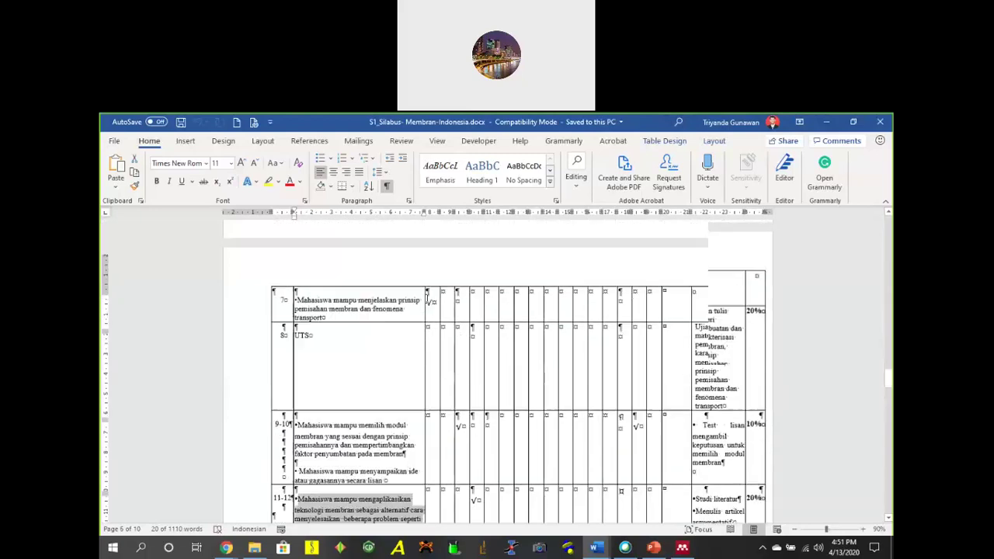
{"action": "scroll", "coordinate": [428, 305], "scroll_direction": "up", "scroll_amount": 10}
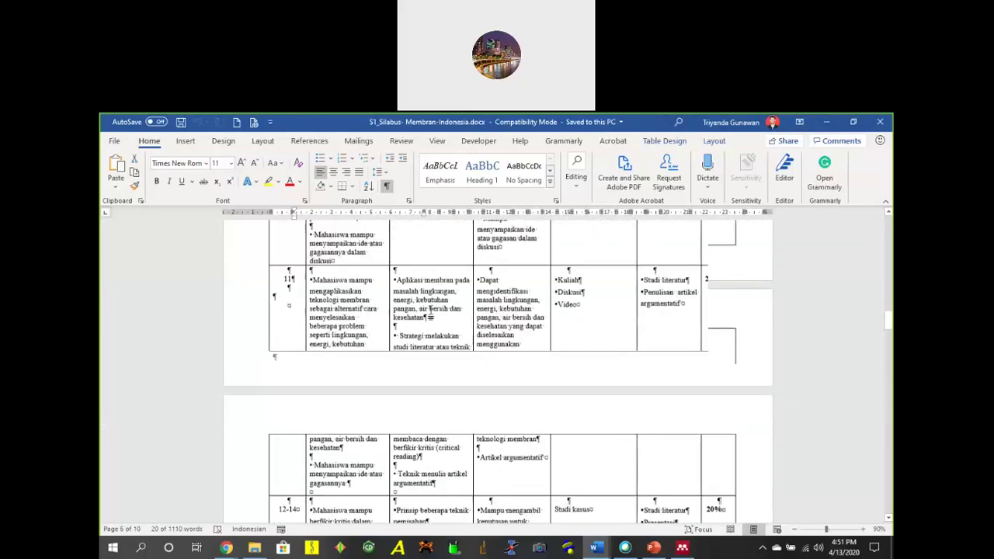
{"action": "scroll", "coordinate": [426, 323], "scroll_direction": "down", "scroll_amount": 4}
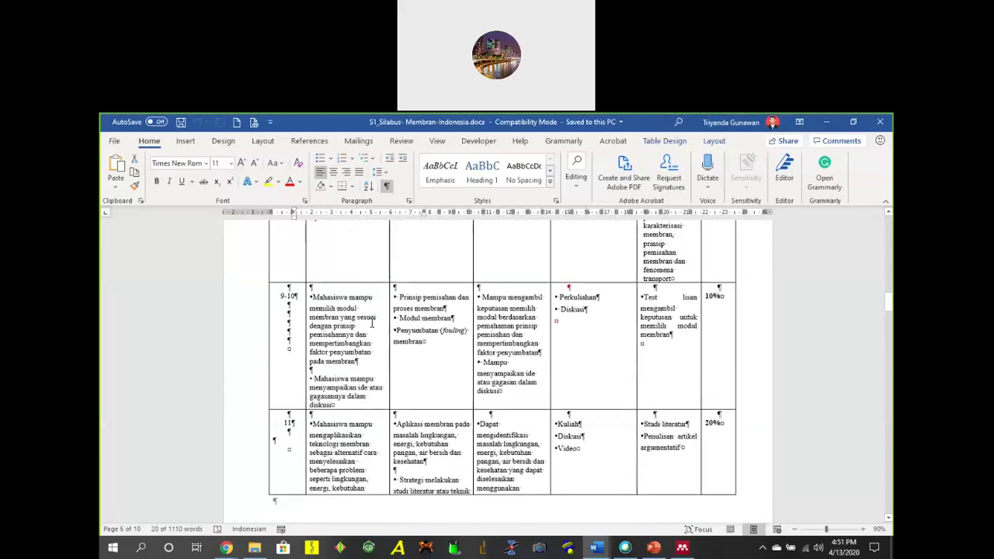
{"action": "triple_click", "coordinate": [434, 303]}
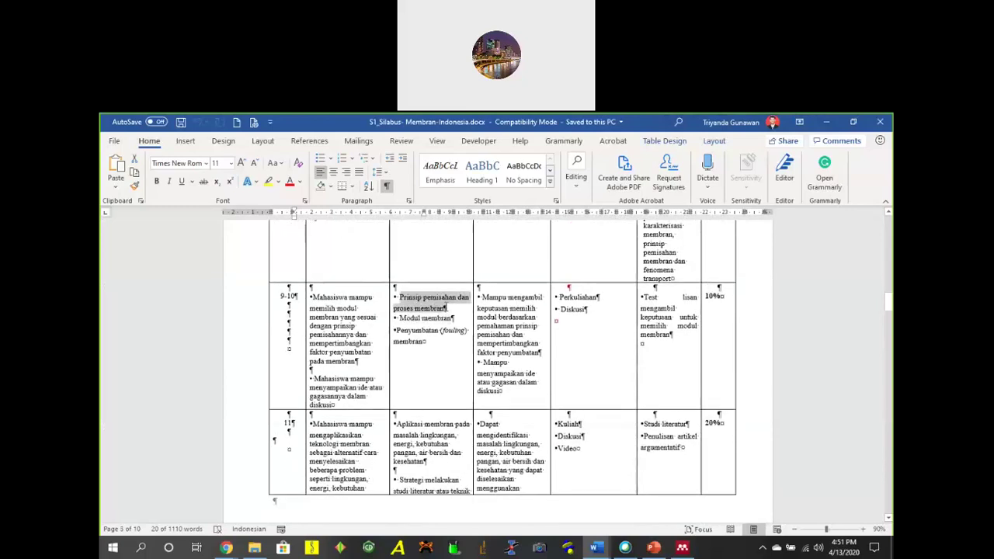
{"action": "left_click_drag", "start_coordinate": [429, 319], "coordinate": [397, 331]}
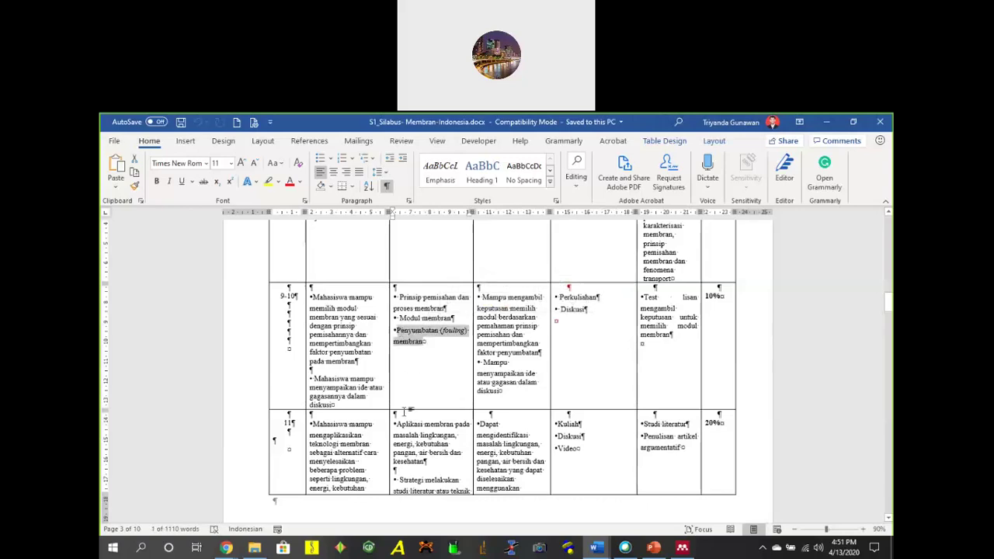
{"action": "scroll", "coordinate": [408, 412], "scroll_direction": "down", "scroll_amount": 1}
{"action": "left_click_drag", "start_coordinate": [401, 376], "coordinate": [425, 417]}
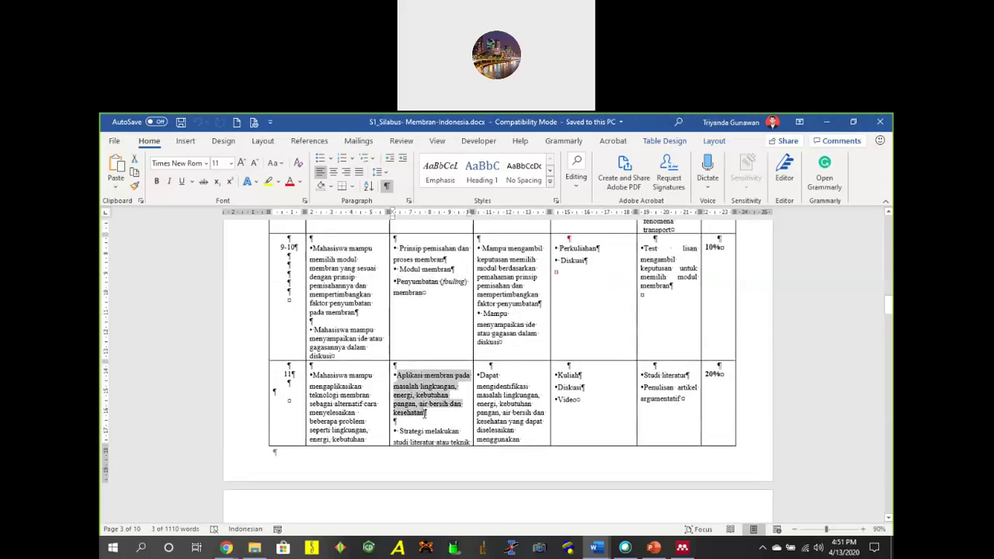
{"action": "left_click", "coordinate": [426, 416]}
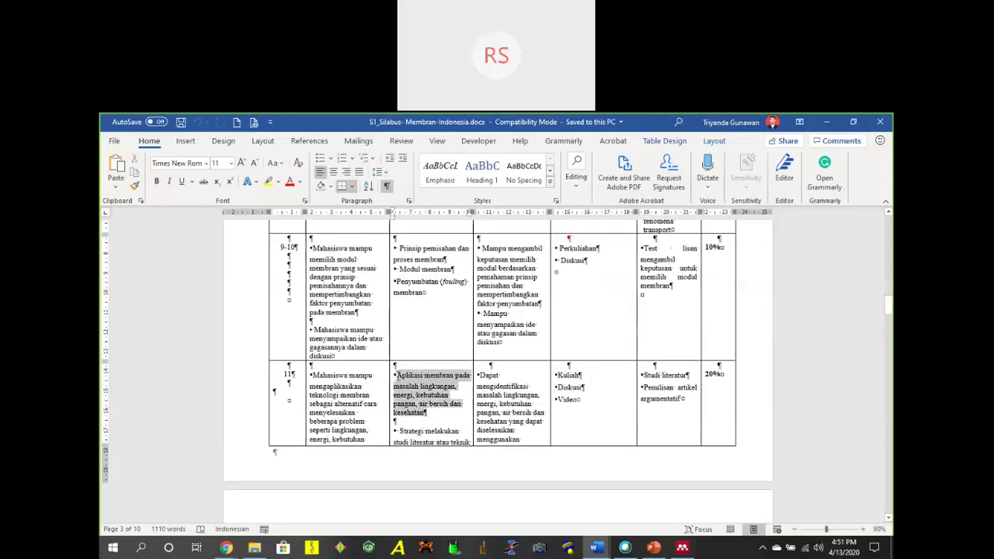
Reselect the week 11 'Aplikasi membran' learning material text, then zoom in on the page.
{"action": "left_click_drag", "start_coordinate": [399, 378], "coordinate": [398, 379]}
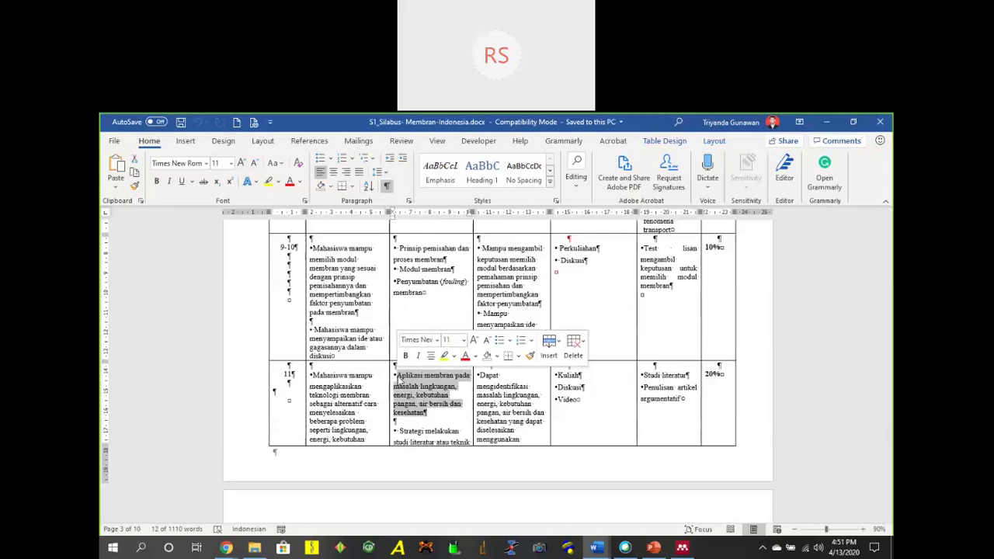
{"action": "left_click", "coordinate": [431, 401]}
{"action": "left_click_drag", "start_coordinate": [397, 375], "coordinate": [426, 414]}
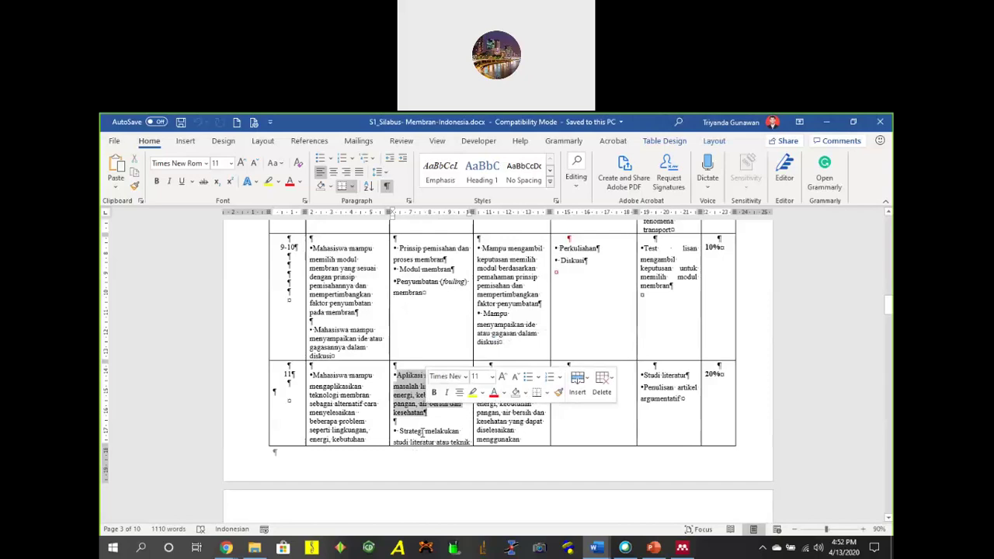
{"action": "left_click", "coordinate": [423, 430]}
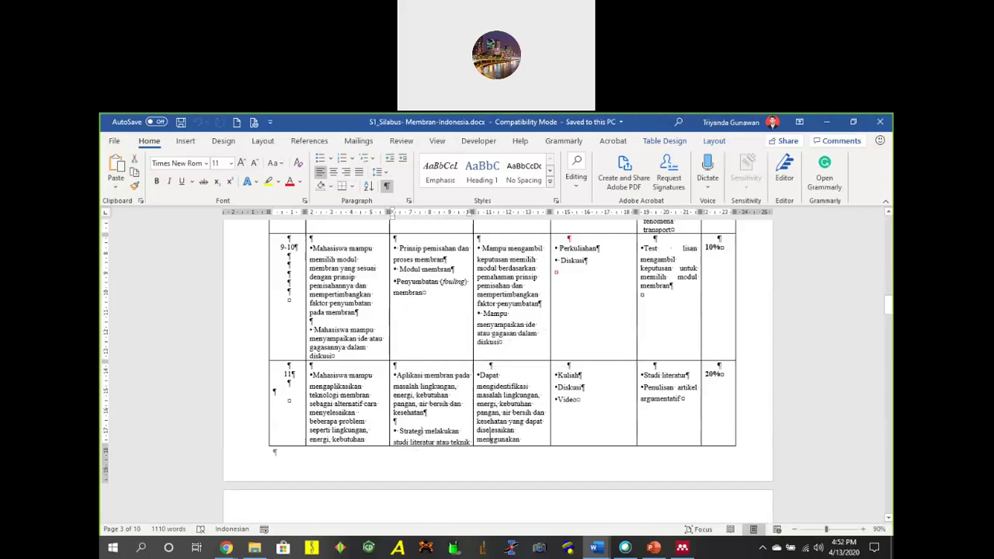
{"action": "left_click", "coordinate": [863, 528]}
Zoom the syllabus to 110% and select the week 11 'Strategi melakukan…' study-strategy paragraph.
{"action": "left_click", "coordinate": [862, 529]}
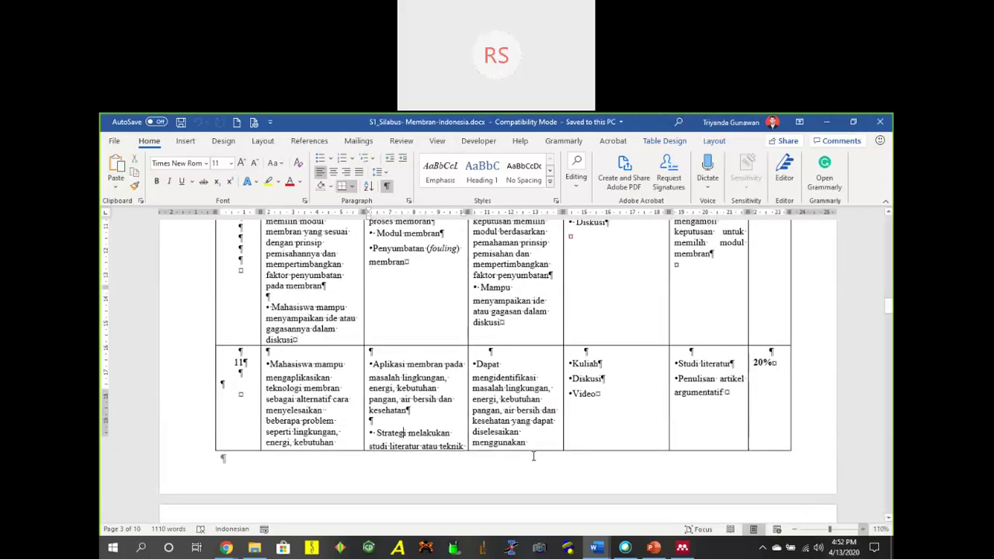
{"action": "scroll", "coordinate": [481, 388], "scroll_direction": "down", "scroll_amount": 4}
{"action": "triple_click", "coordinate": [432, 299]}
{"action": "mouse_move", "coordinate": [389, 439]}
{"action": "left_mouse_down"}
{"action": "mouse_move", "coordinate": [405, 421]}
{"action": "mouse_move", "coordinate": [407, 433]}
{"action": "left_mouse_up"}
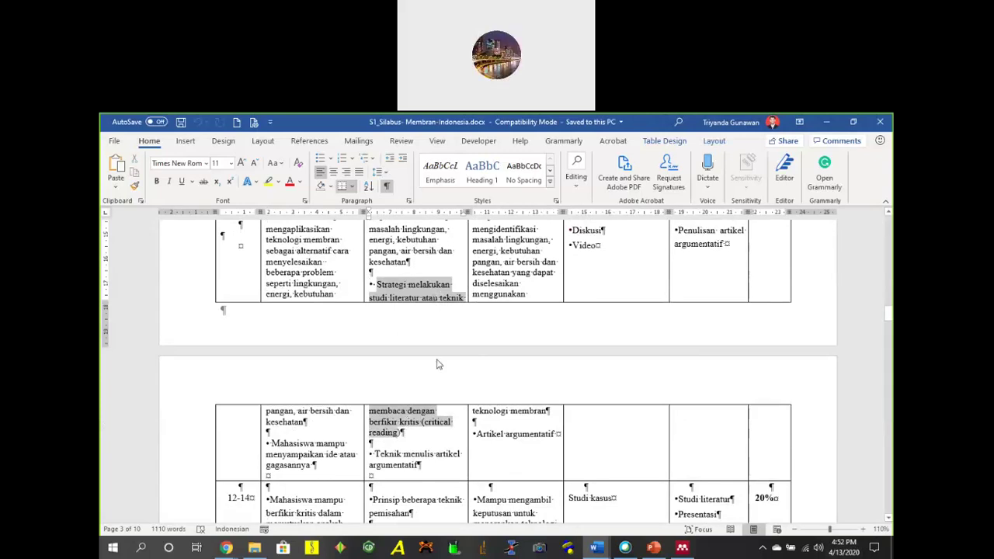
{"action": "left_click", "coordinate": [440, 298]}
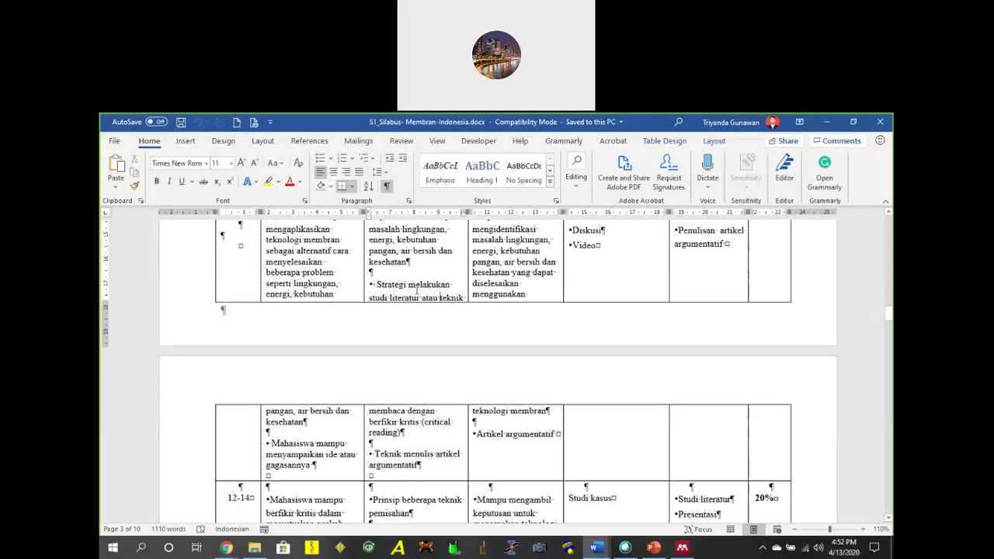
Switch to Mendeley, show All Documents, and search the library for 'revie'.
{"action": "left_click", "coordinate": [681, 547]}
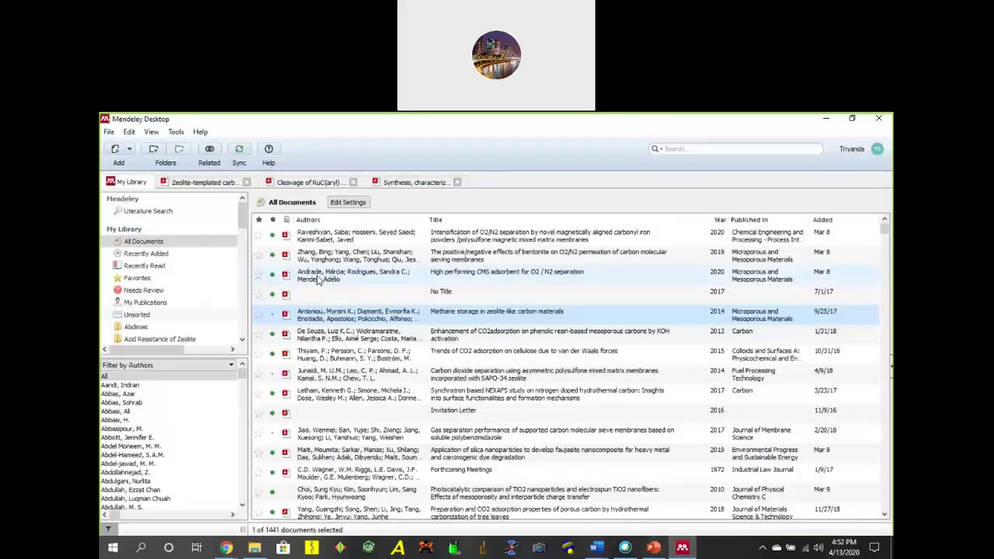
{"action": "scroll", "coordinate": [155, 287], "scroll_direction": "down", "scroll_amount": 3}
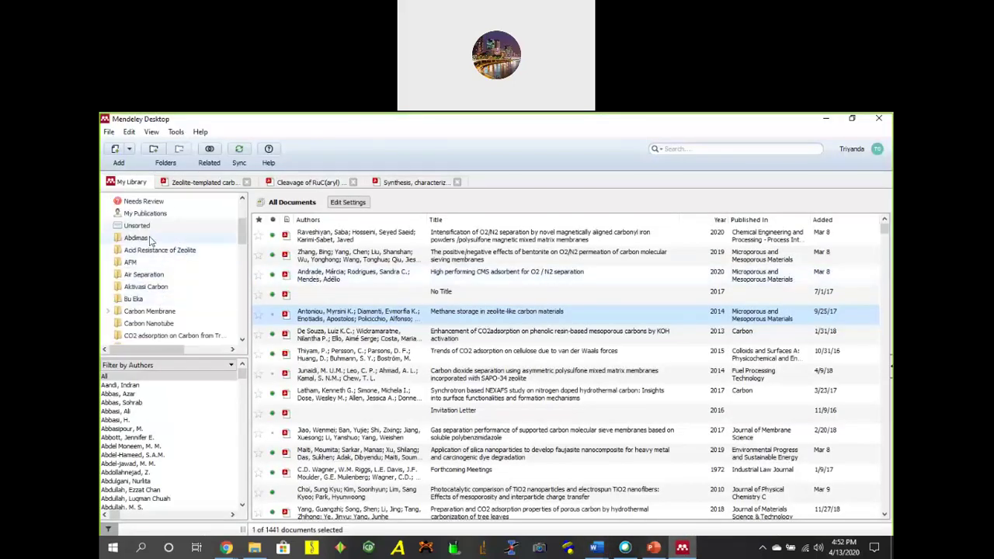
{"action": "scroll", "coordinate": [151, 240], "scroll_direction": "up", "scroll_amount": 3}
{"action": "left_click", "coordinate": [164, 242]}
{"action": "left_click", "coordinate": [720, 149]}
{"action": "type", "text": "review"}
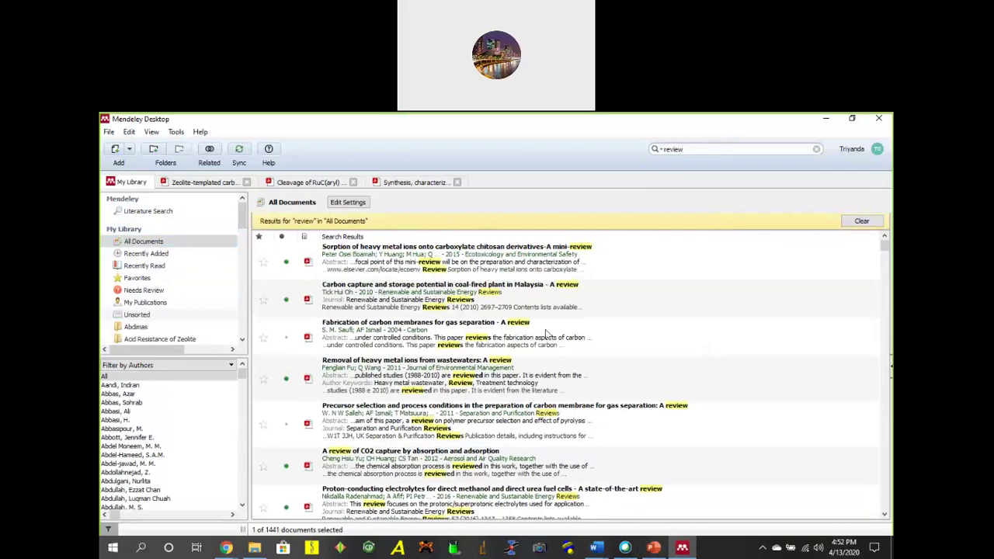
Look through the carbon-membrane and heavy-metal-ion review papers, then minimize Mendeley.
{"action": "scroll", "coordinate": [544, 310], "scroll_direction": "down", "scroll_amount": 1}
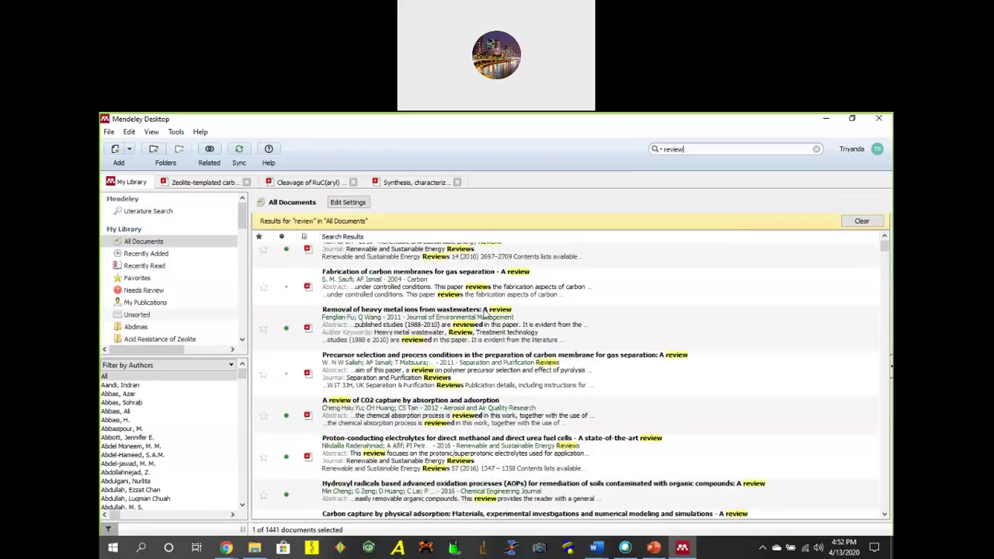
{"action": "left_click", "coordinate": [386, 284]}
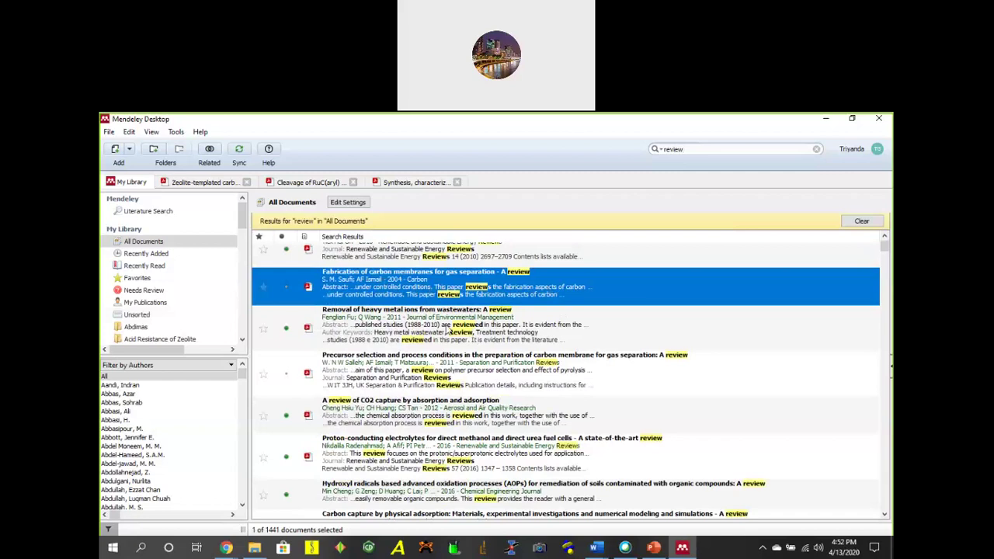
{"action": "left_click", "coordinate": [448, 327]}
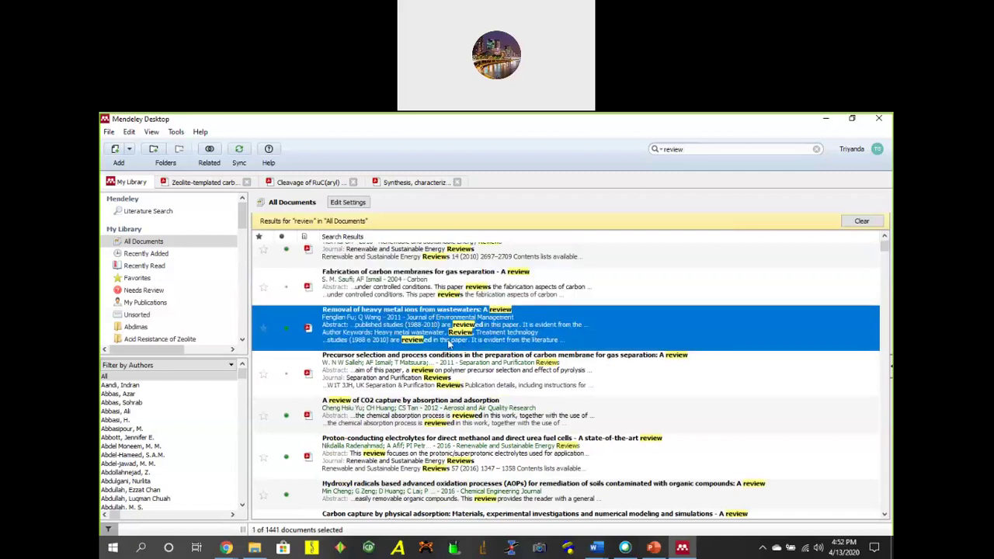
{"action": "scroll", "coordinate": [447, 365], "scroll_direction": "down", "scroll_amount": 2}
{"action": "scroll", "coordinate": [504, 364], "scroll_direction": "down", "scroll_amount": 6}
{"action": "scroll", "coordinate": [503, 364], "scroll_direction": "up", "scroll_amount": 9}
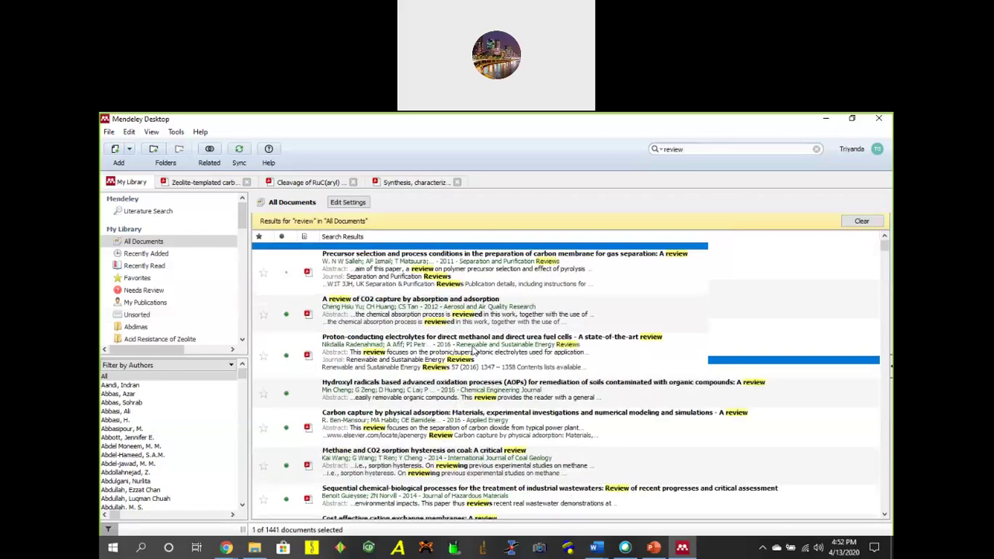
{"action": "scroll", "coordinate": [466, 365], "scroll_direction": "down", "scroll_amount": 8}
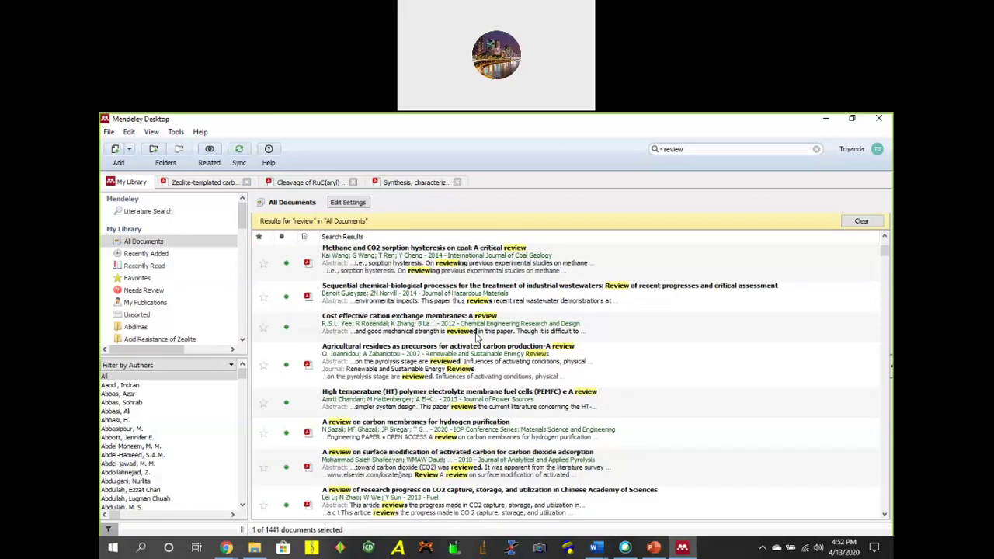
{"action": "scroll", "coordinate": [497, 353], "scroll_direction": "down", "scroll_amount": 5}
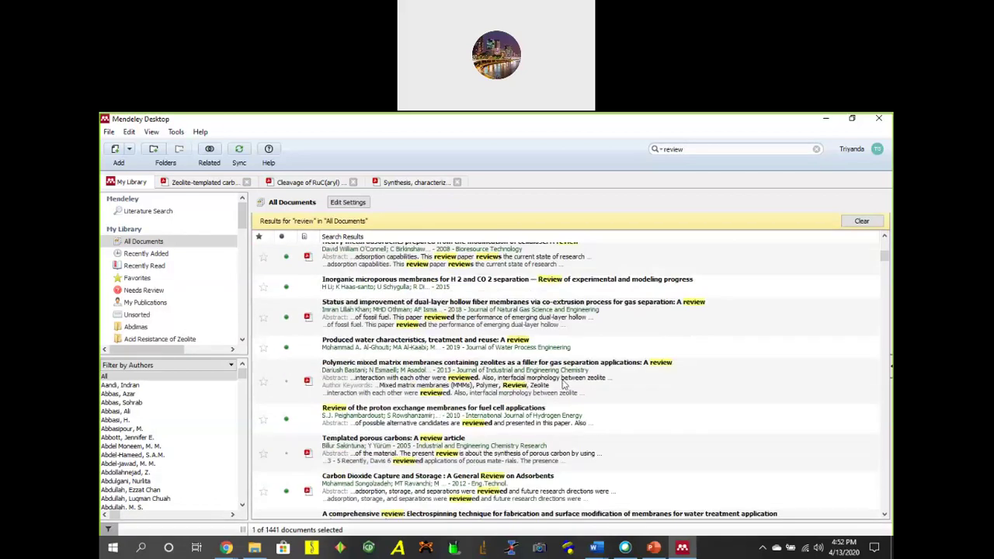
{"action": "scroll", "coordinate": [571, 355], "scroll_direction": "down", "scroll_amount": 10}
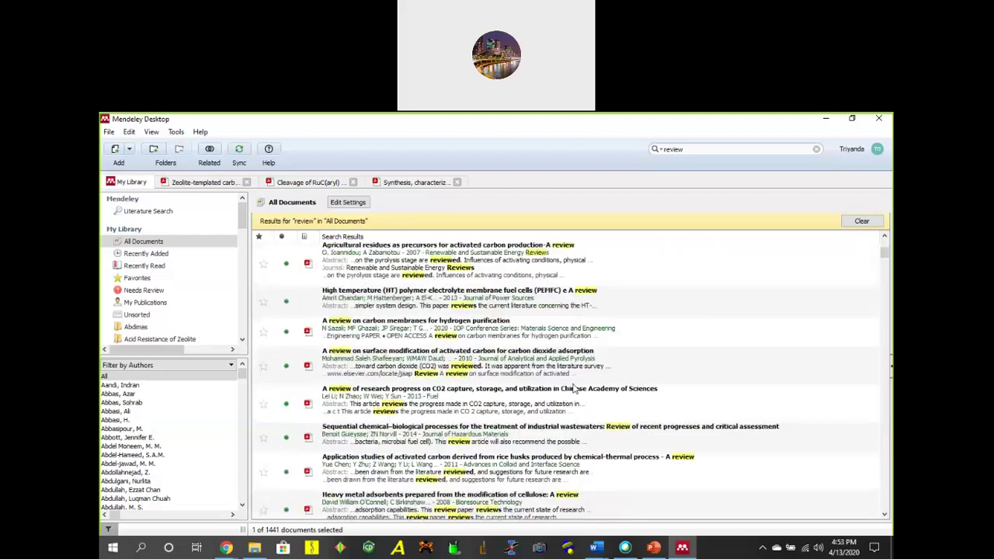
{"action": "left_click", "coordinate": [531, 274]}
{"action": "left_click", "coordinate": [556, 332]}
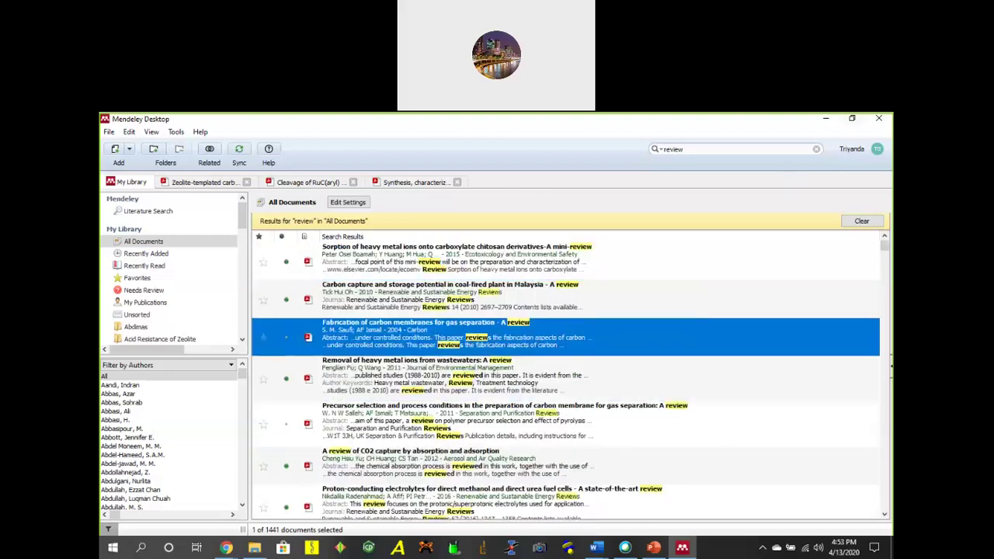
{"action": "left_click", "coordinate": [824, 121]}
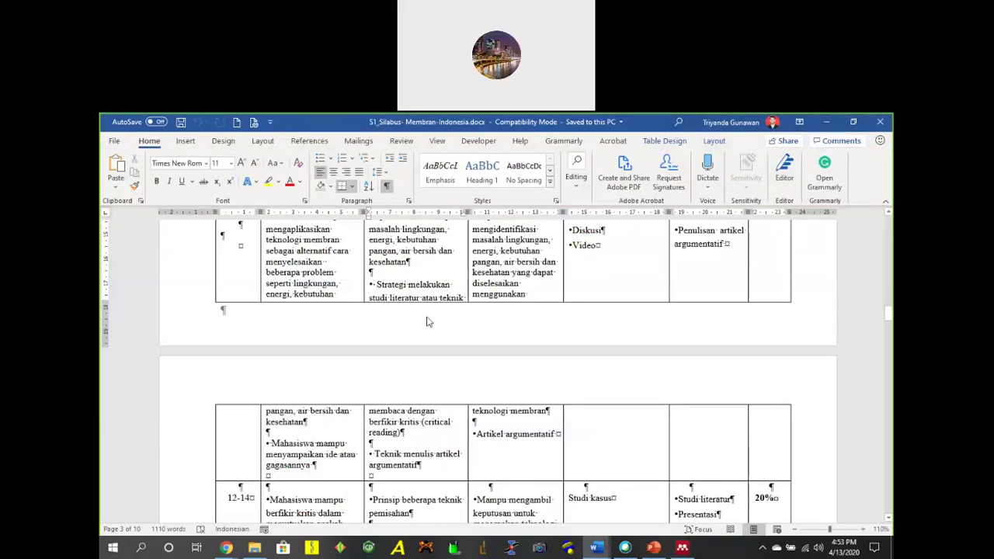
Highlight the week 12–14 topics 'Teknik menulis artikel argumentatif' and 'Prinsip beberapa teknik pemisahan'.
{"action": "scroll", "coordinate": [386, 284], "scroll_direction": "down", "scroll_amount": 3}
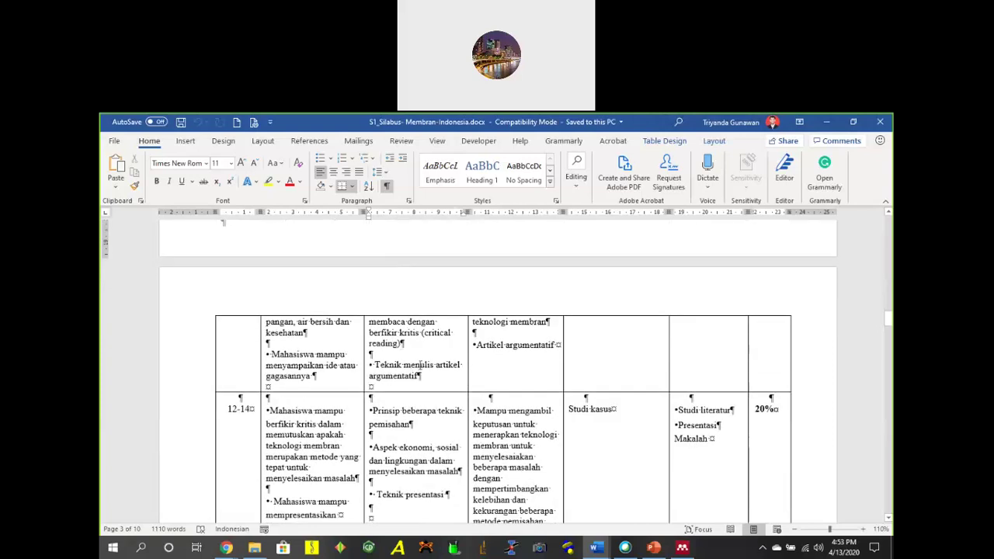
{"action": "left_click", "coordinate": [422, 366]}
{"action": "left_click_drag", "start_coordinate": [380, 365], "coordinate": [421, 379]}
{"action": "left_click", "coordinate": [384, 371]}
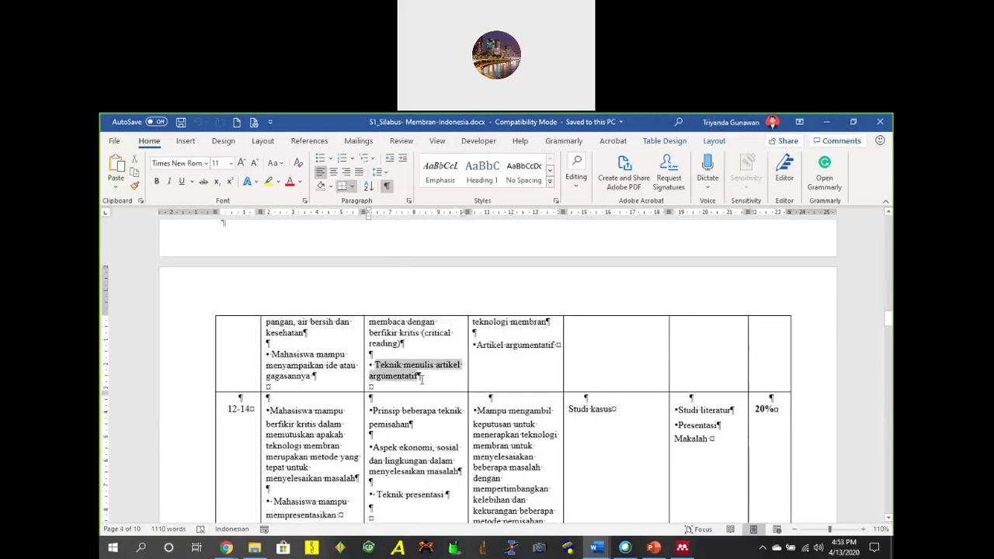
{"action": "scroll", "coordinate": [442, 404], "scroll_direction": "down", "scroll_amount": 5}
{"action": "scroll", "coordinate": [392, 311], "scroll_direction": "up", "scroll_amount": 2}
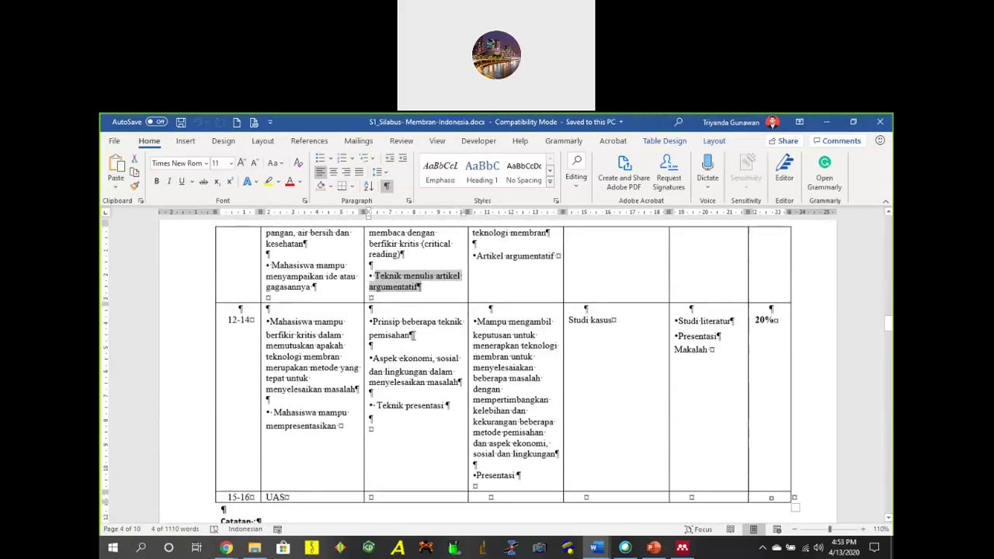
{"action": "left_click_drag", "start_coordinate": [412, 335], "coordinate": [383, 324]}
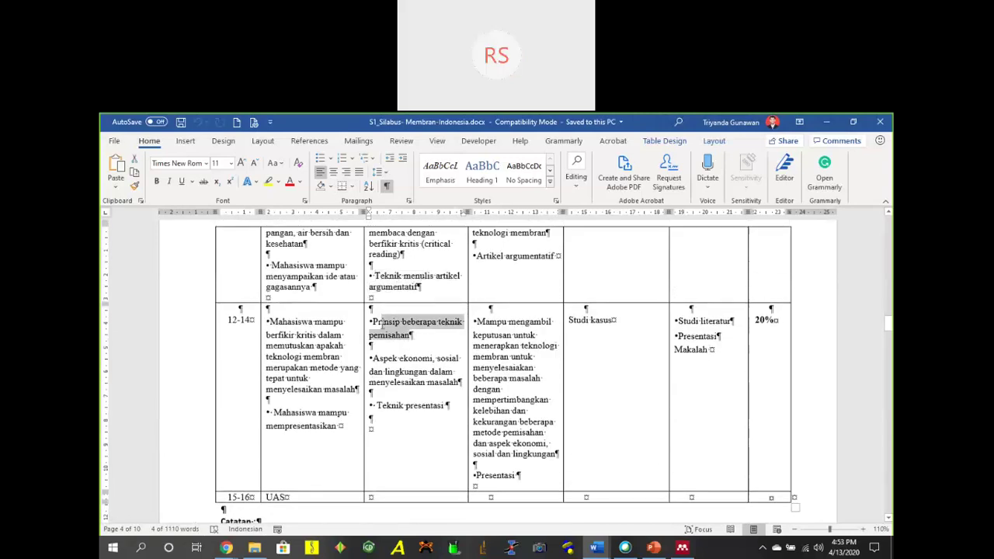
{"action": "left_click", "coordinate": [432, 355]}
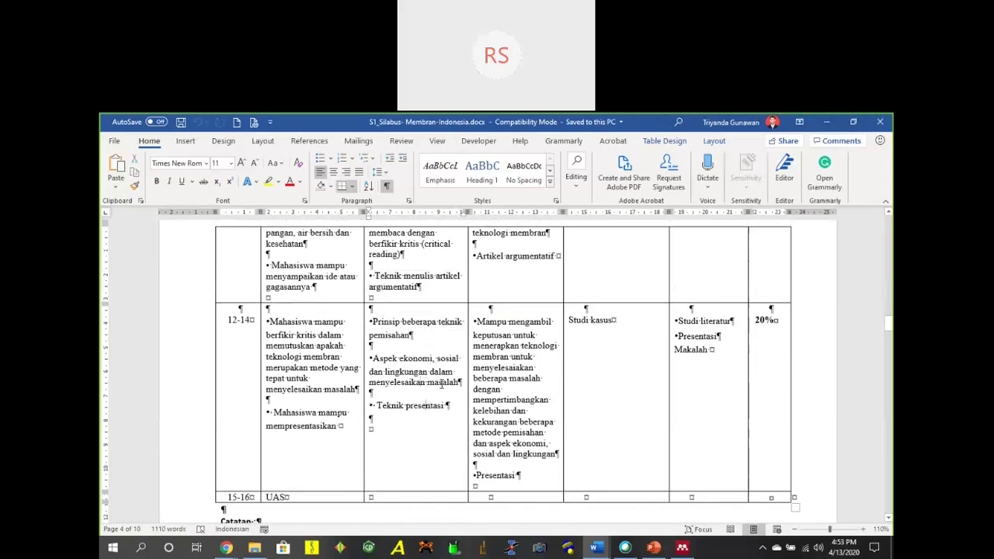
Highlight the 'Teknik presentasi' text, then minimize the syllabus to reveal the P84-ZTC paper.
{"action": "scroll", "coordinate": [437, 346], "scroll_direction": "up", "scroll_amount": 3}
{"action": "scroll", "coordinate": [436, 346], "scroll_direction": "down", "scroll_amount": 4}
{"action": "left_click_drag", "start_coordinate": [378, 347], "coordinate": [439, 349]}
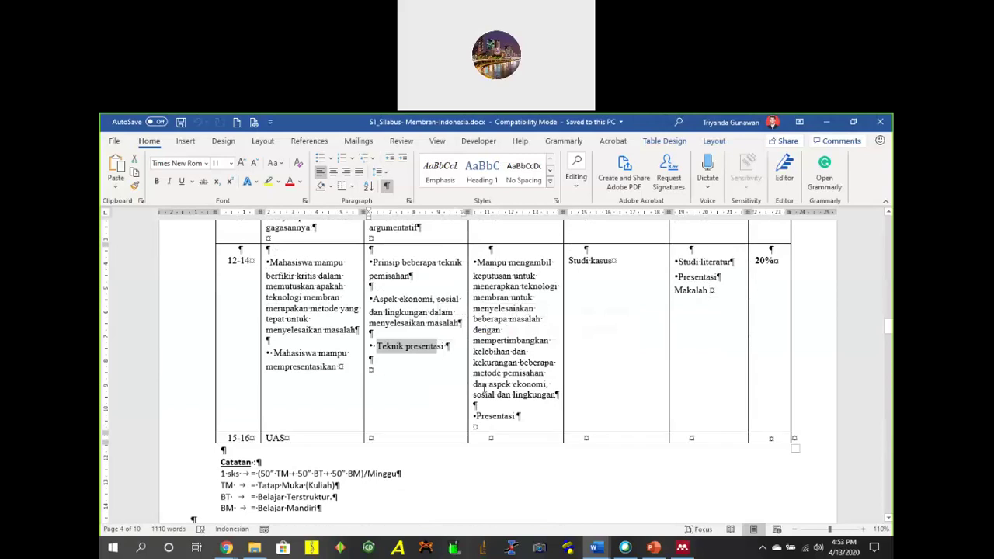
{"action": "scroll", "coordinate": [351, 434], "scroll_direction": "up", "scroll_amount": 4}
{"action": "scroll", "coordinate": [351, 434], "scroll_direction": "down", "scroll_amount": 4}
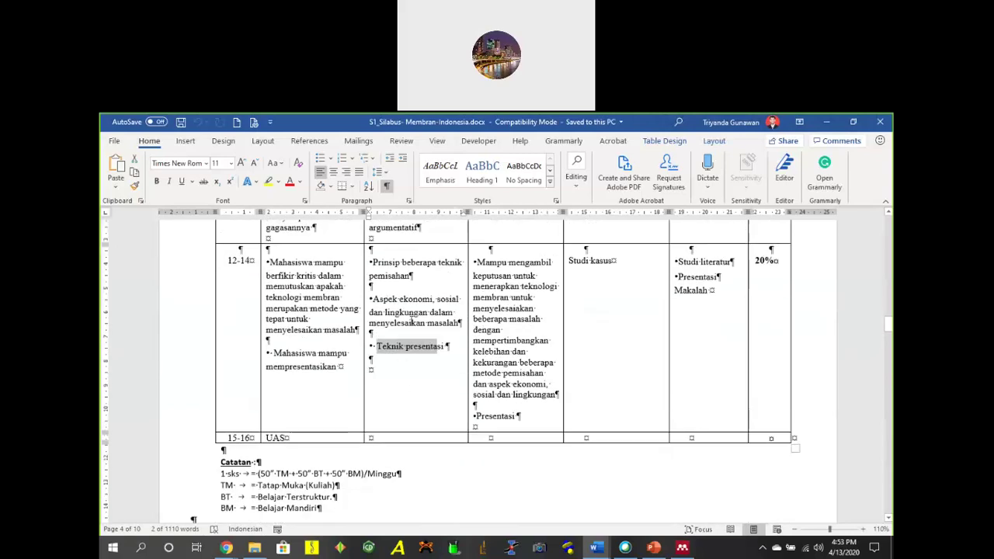
{"action": "left_click", "coordinate": [412, 323]}
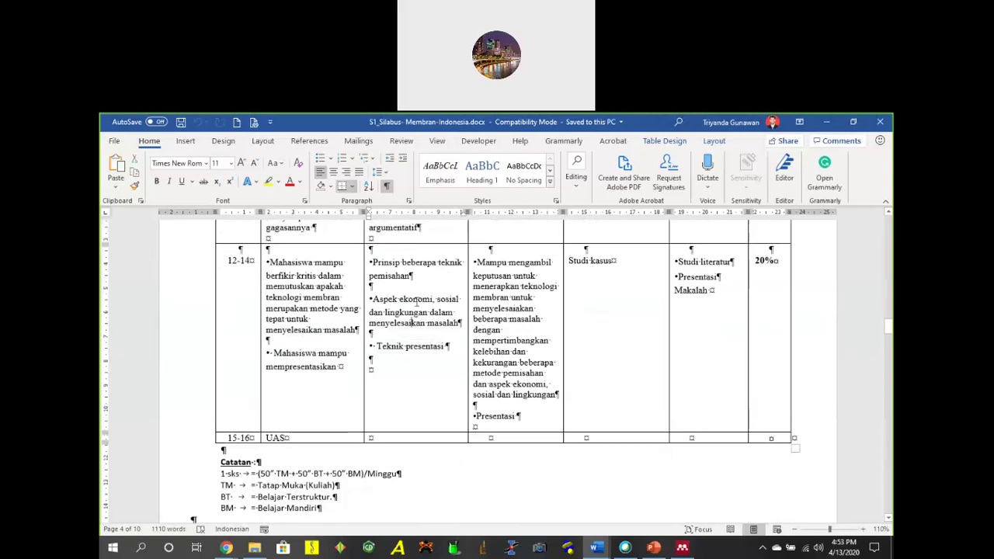
{"action": "scroll", "coordinate": [424, 321], "scroll_direction": "up", "scroll_amount": 8}
{"action": "scroll", "coordinate": [417, 371], "scroll_direction": "down", "scroll_amount": 1}
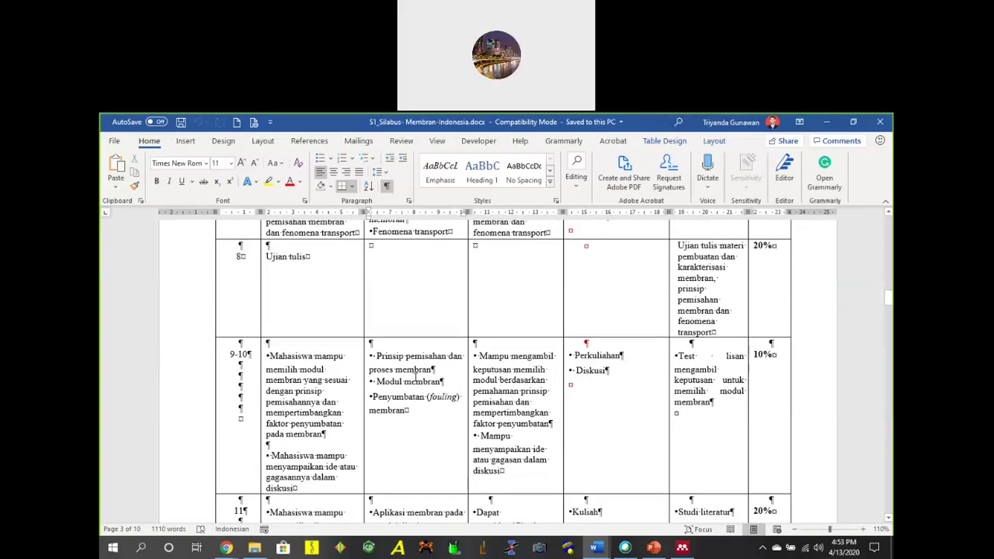
{"action": "left_click", "coordinate": [824, 127]}
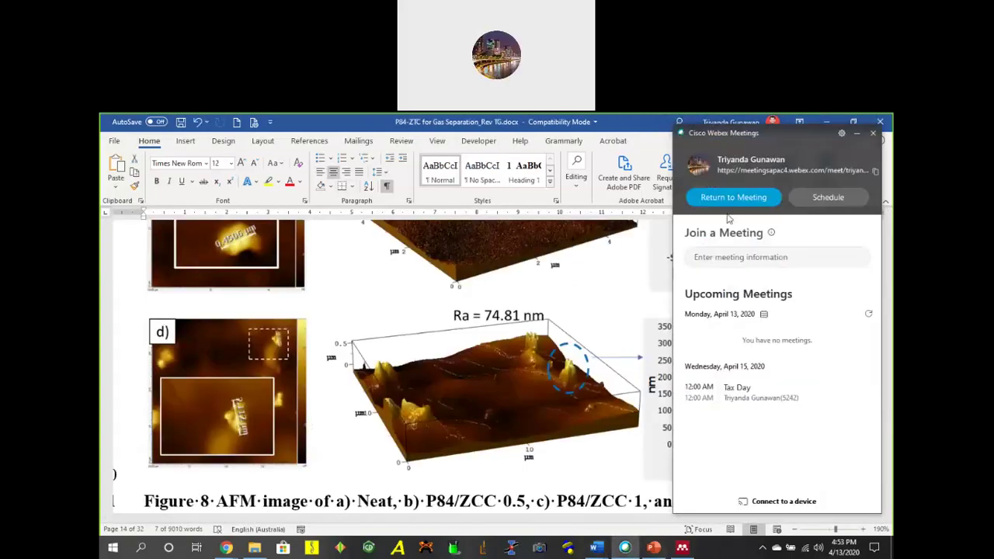